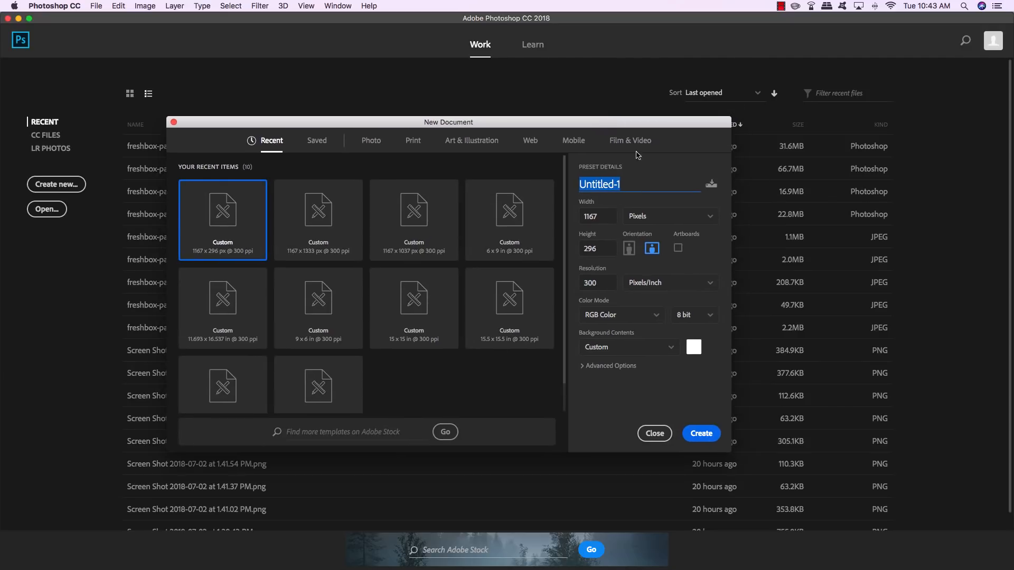
# Create a document named freshbox-packaging-design, 1167 by 1333 pixels at 300 pixels/inch, with a black background.
pyautogui.write('freshbox')
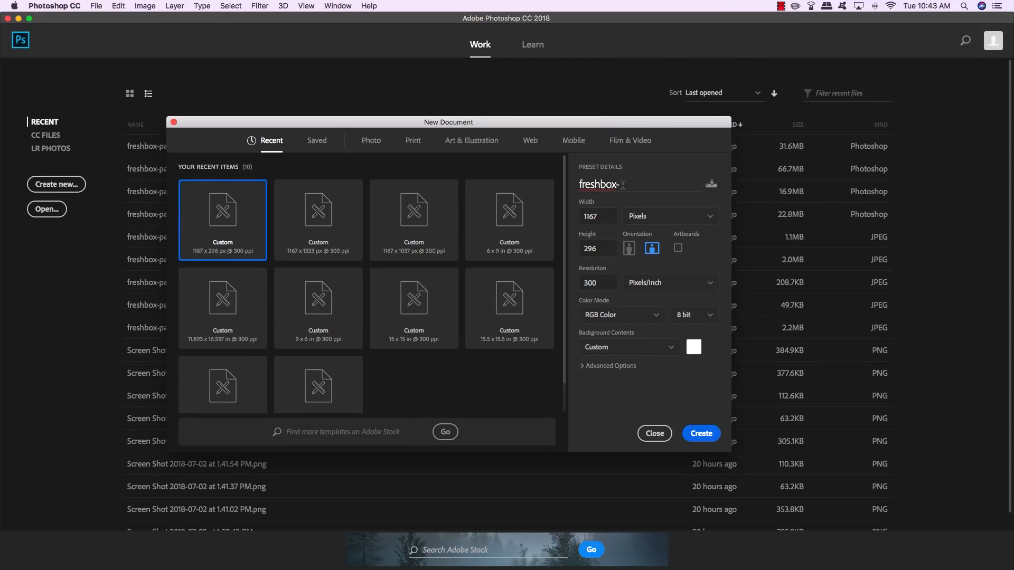
pyautogui.write('-packaging-design')
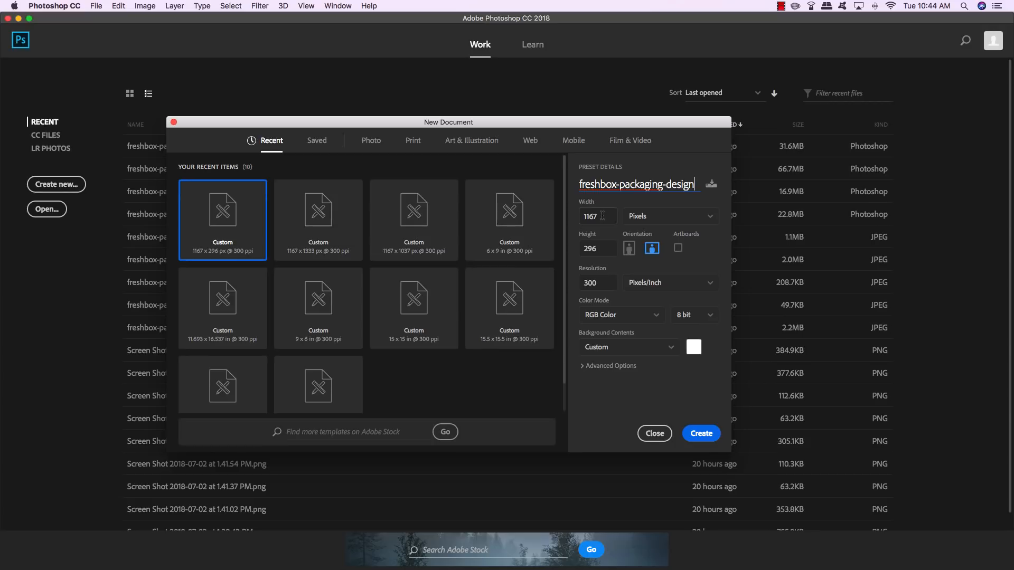
pyautogui.click(608, 248)
pyautogui.write('1333')
pyautogui.click(693, 347)
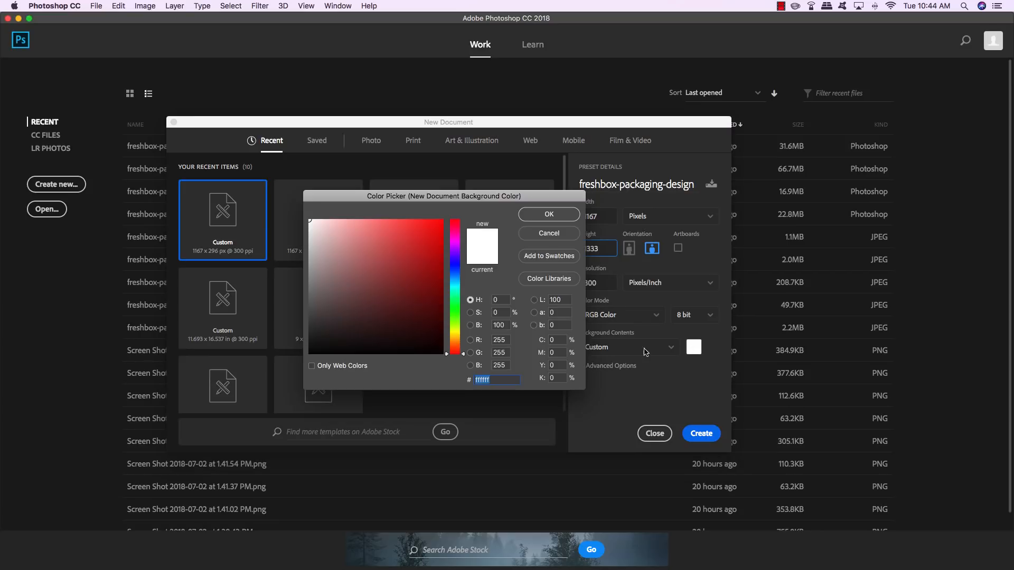
pyautogui.click(443, 352)
pyautogui.click(533, 216)
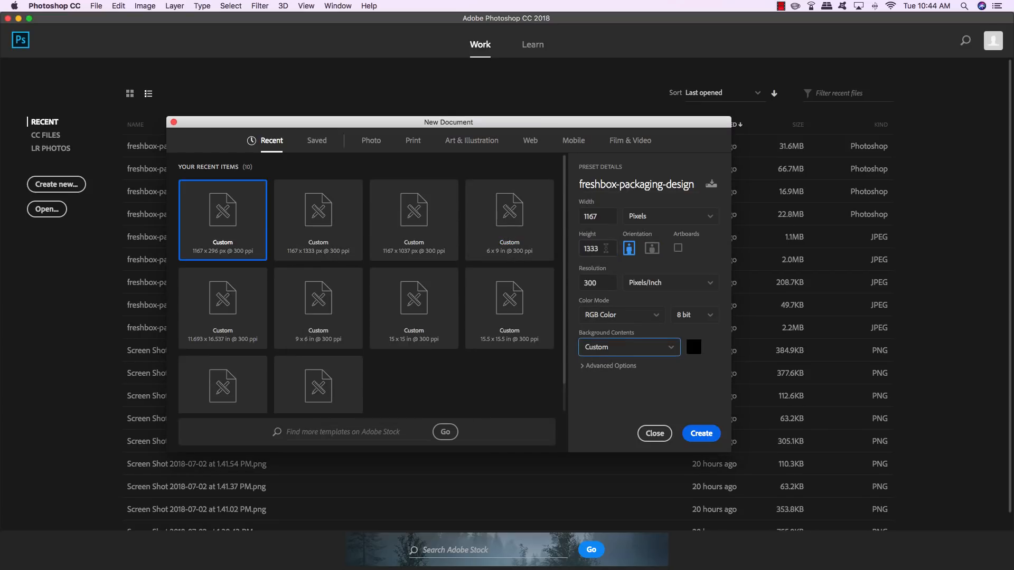
pyautogui.click(706, 436)
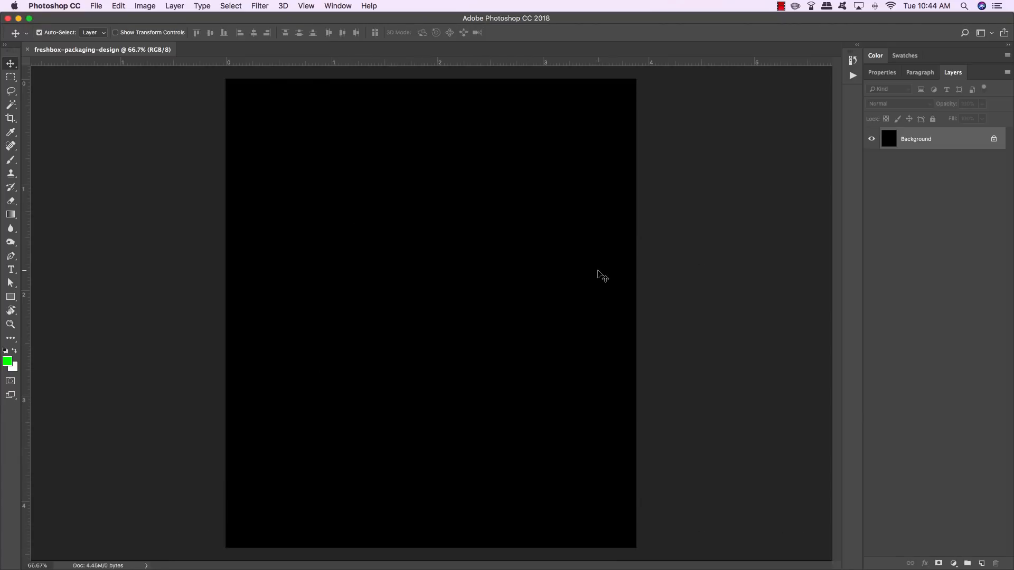
# Reset the default colours and create a second document of 1167 by 296 pixels with a white background.
pyautogui.press('d')
pyautogui.press('super+n')
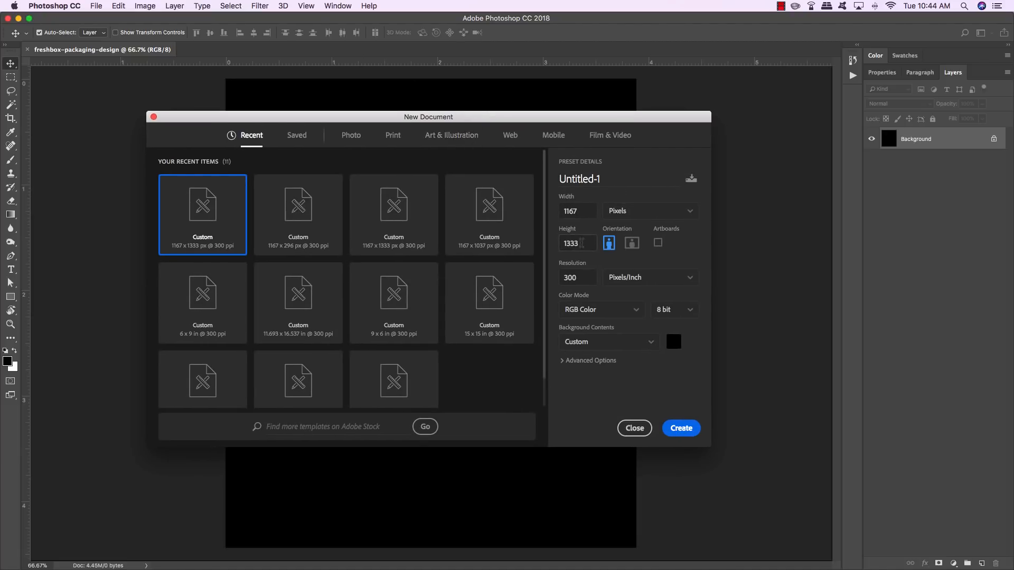
pyautogui.doubleClick(589, 243)
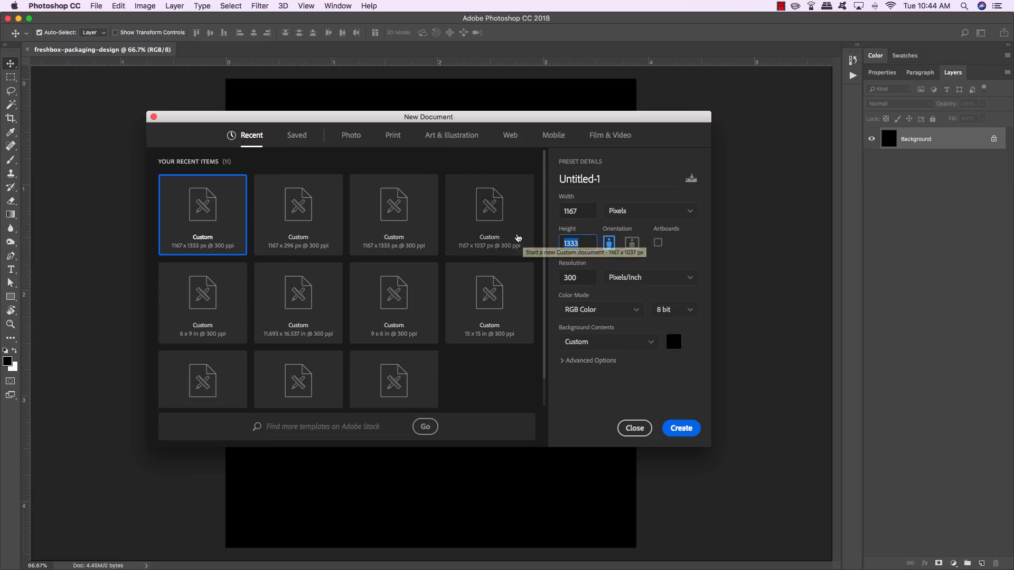
pyautogui.write('296')
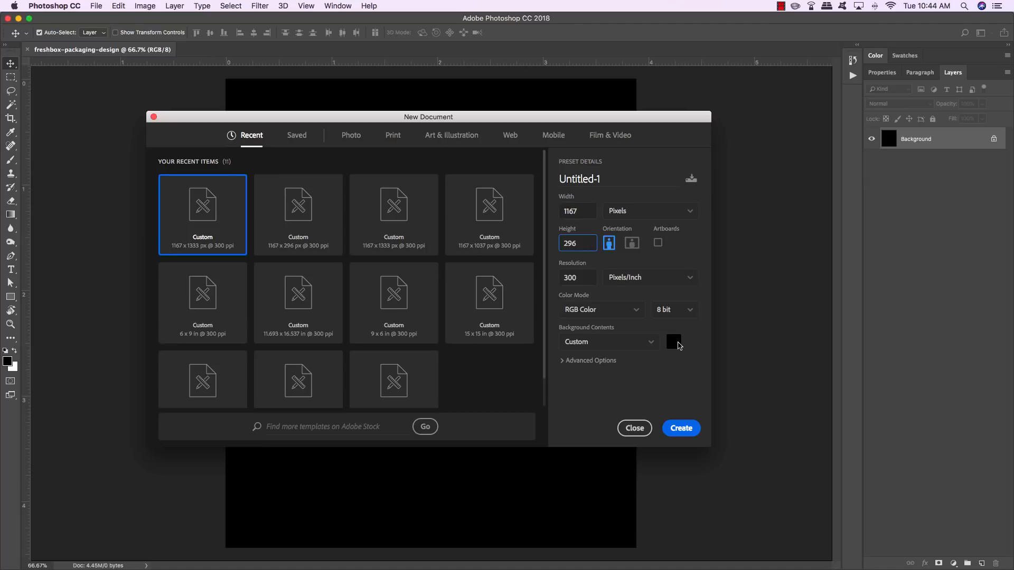
pyautogui.click(680, 346)
pyautogui.moveTo(347, 231); pyautogui.dragTo(289, 197)
pyautogui.click(545, 210)
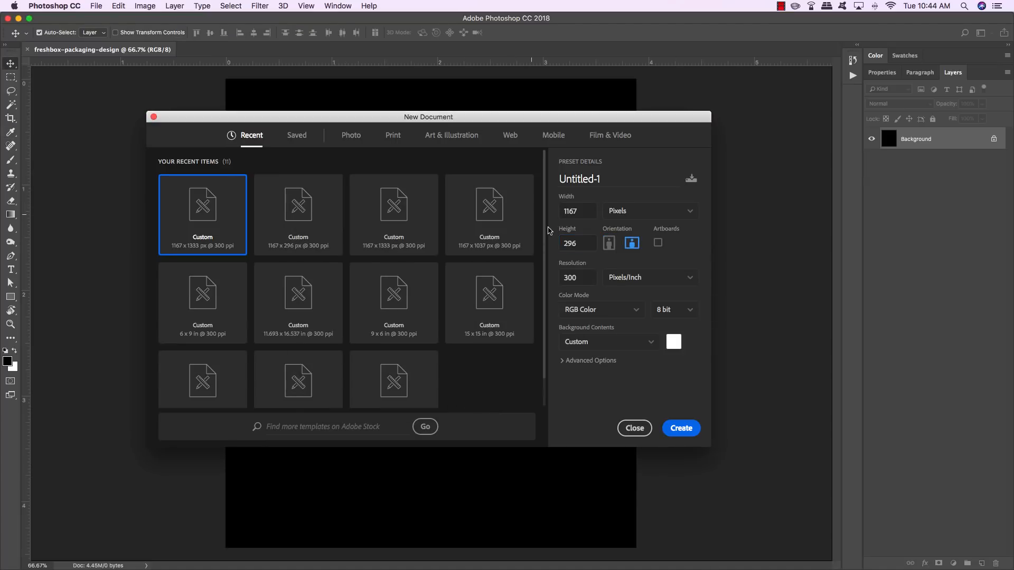
pyautogui.click(681, 428)
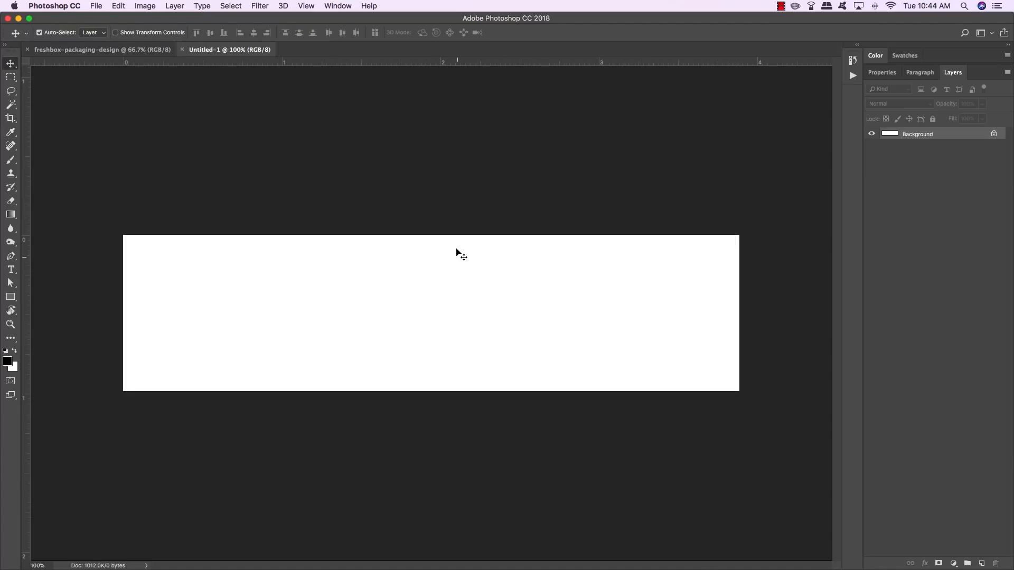
# Copy the white strip from the second document into the centre of freshbox-packaging-design, and close the second document.
pyautogui.moveTo(222, 50); pyautogui.dragTo(511, 255)
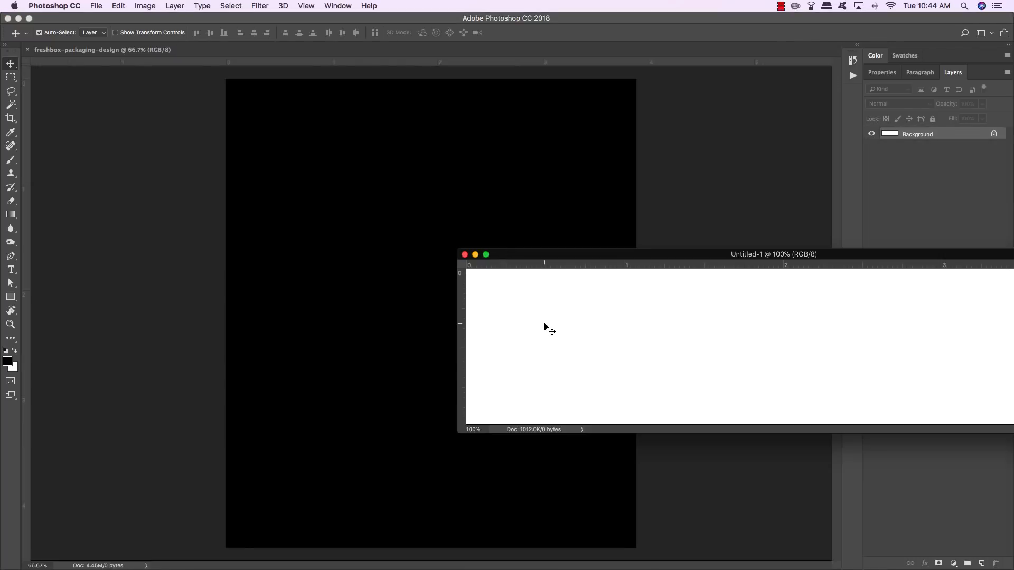
pyautogui.moveTo(544, 327); pyautogui.dragTo(311, 322)
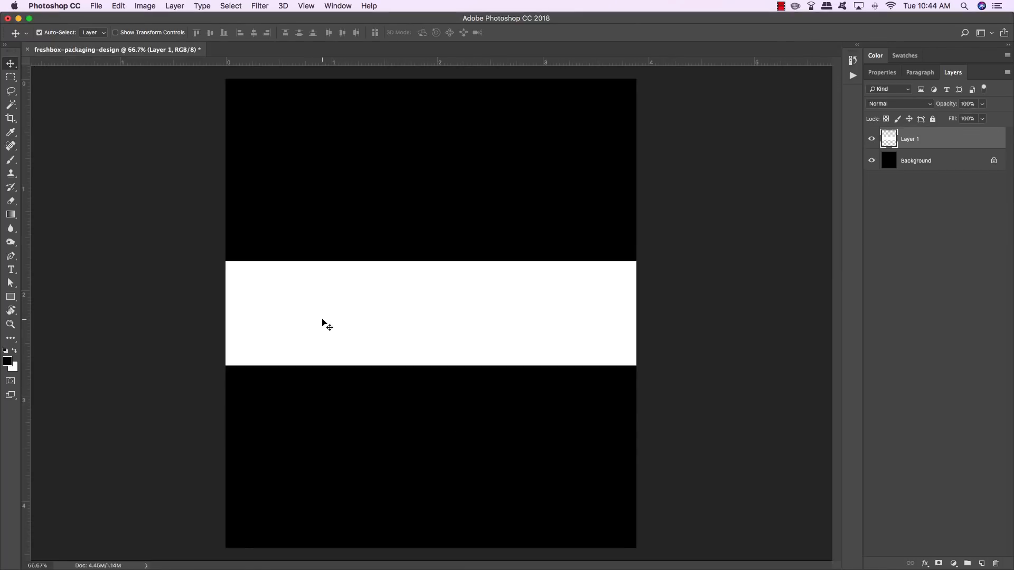
pyautogui.hotkey('ctrl', 'Tab')
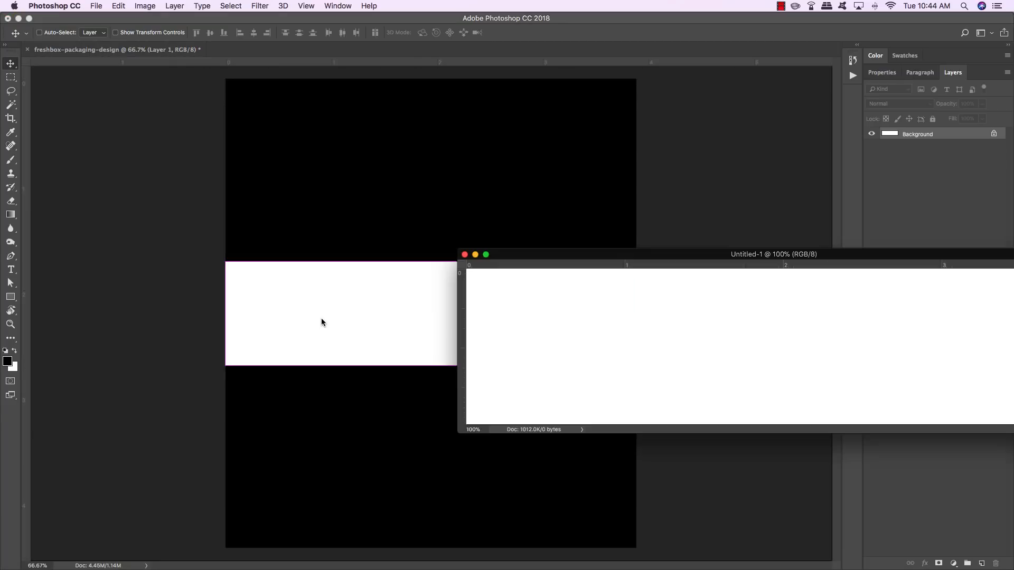
pyautogui.click(465, 255)
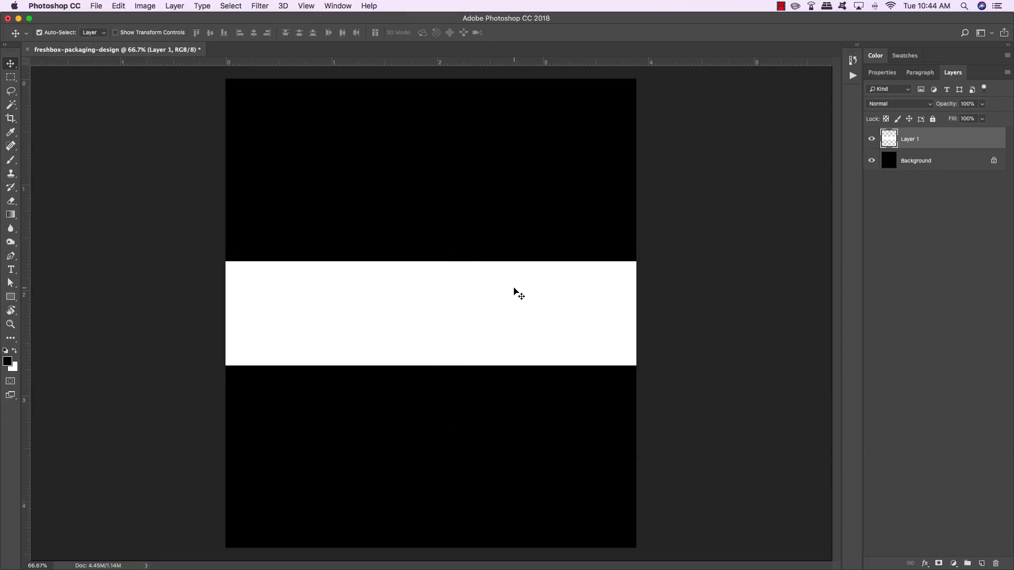
# Move the white strip flush with the canvas's bottom edge and place a horizontal guide along the strip's top edge.
pyautogui.moveTo(570, 299); pyautogui.dragTo(558, 485)
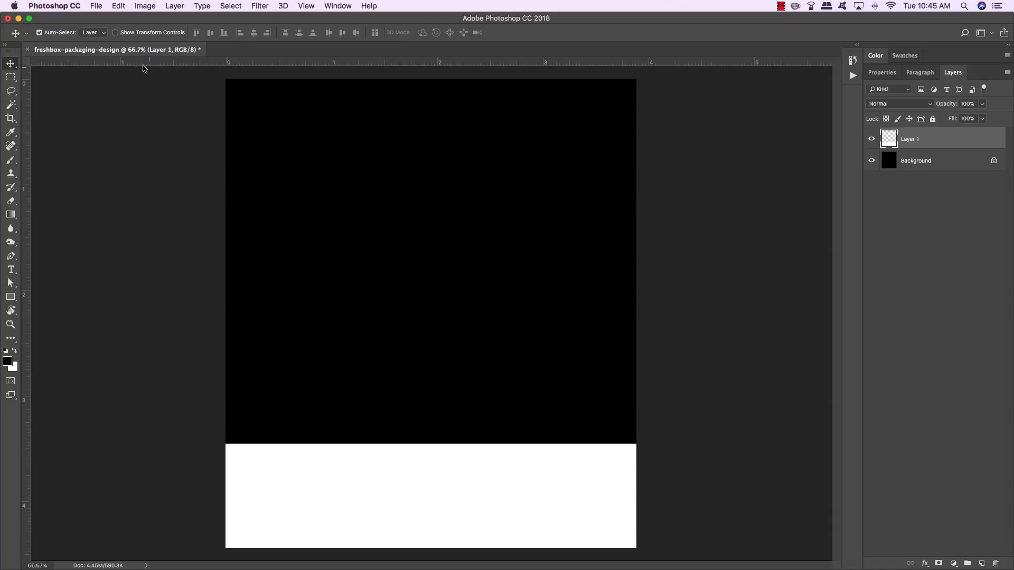
pyautogui.click(306, 6)
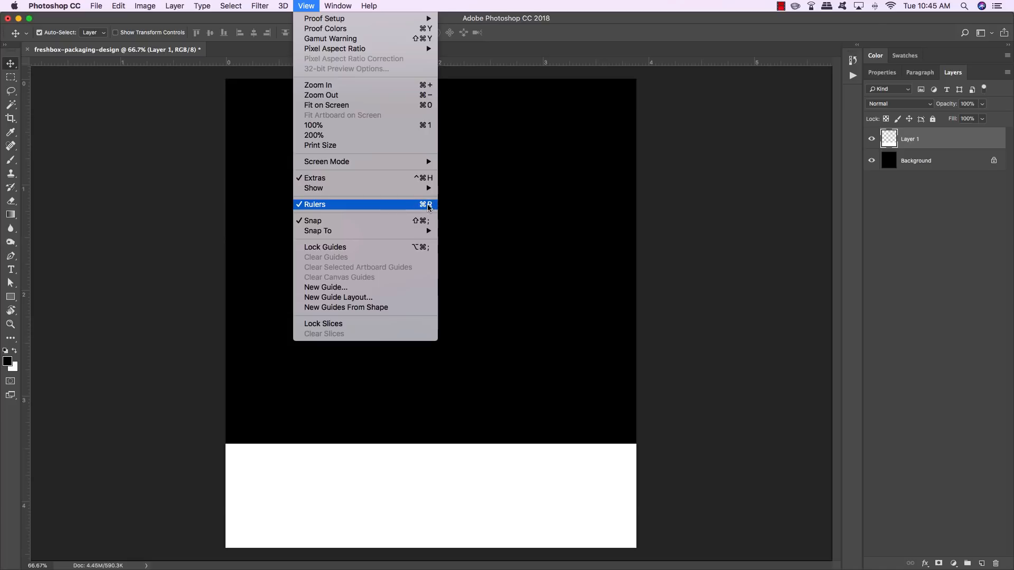
pyautogui.click(695, 204)
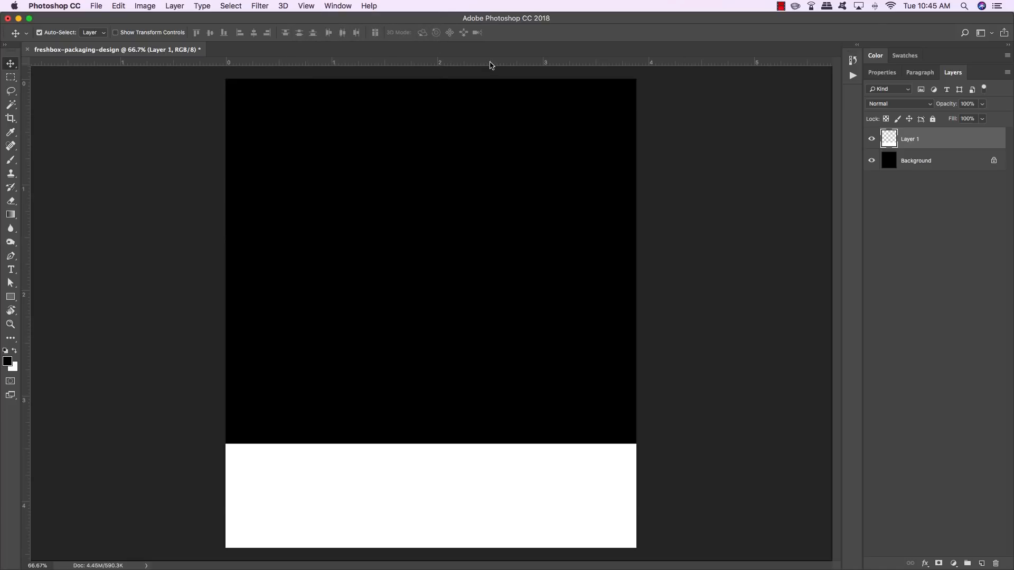
pyautogui.moveTo(491, 66); pyautogui.dragTo(529, 445)
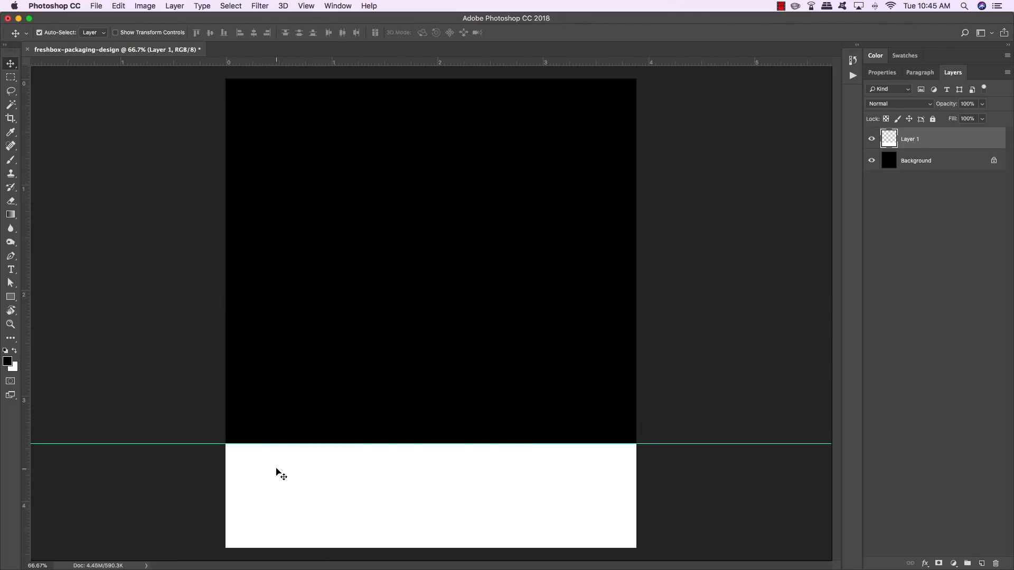
# Delete the white strip layer and convert the locked background into a regular layer named BACKGROUND.
pyautogui.press('BackSpace')
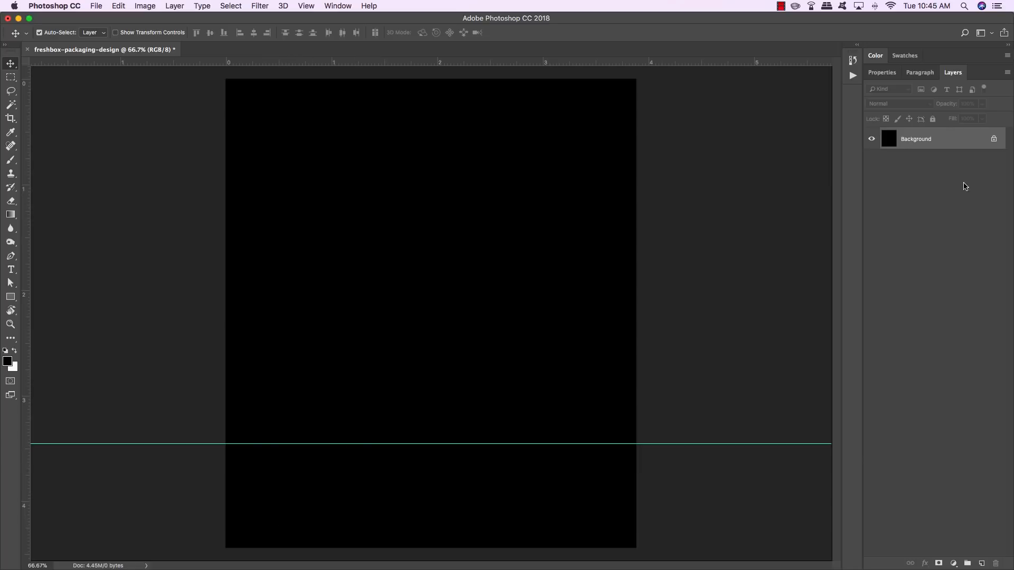
pyautogui.doubleClick(914, 140)
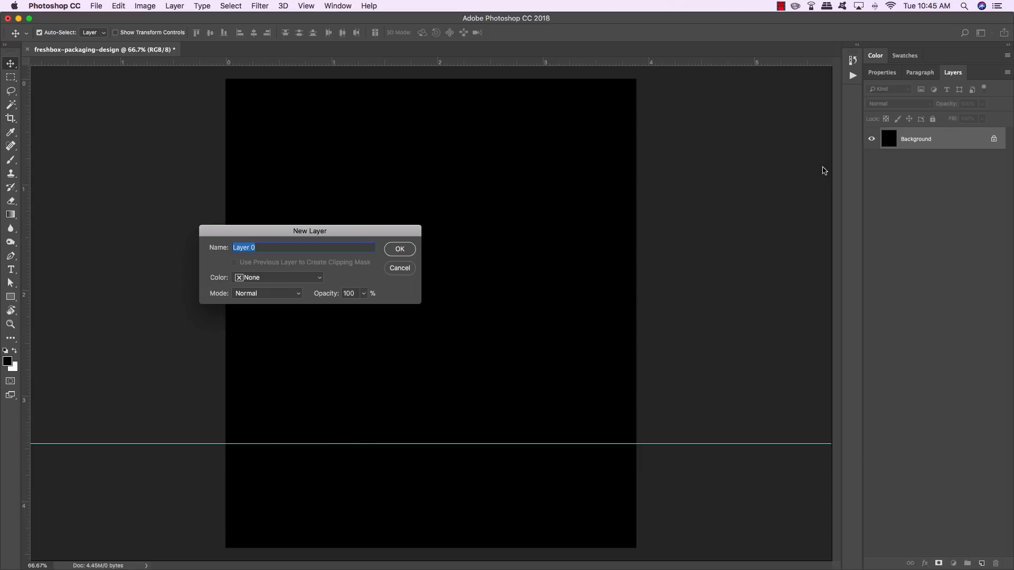
pyautogui.write('BACKGROUND')
pyautogui.press('Return')
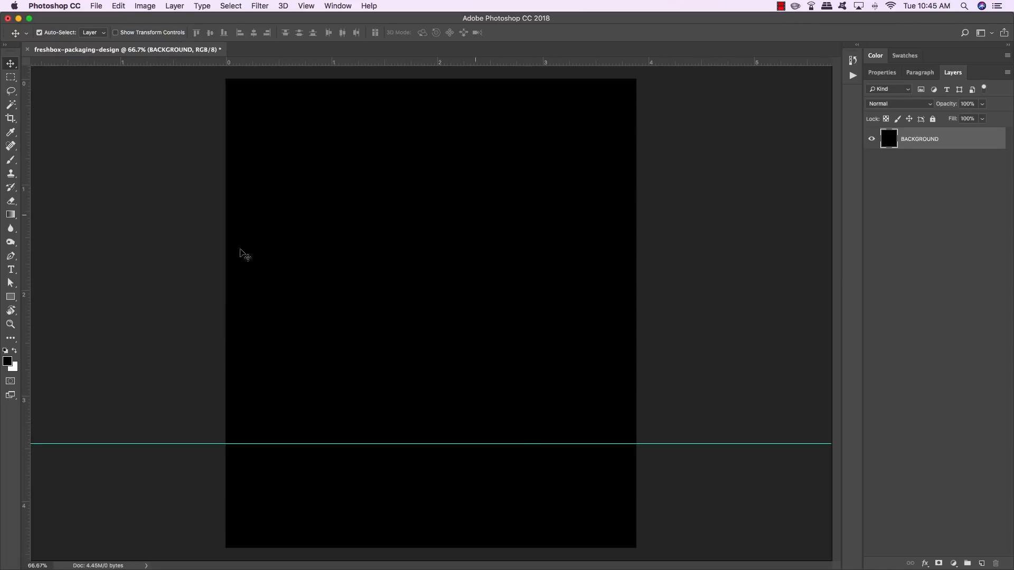
# Place a vertical guide through the centre of the BACKGROUND layer, using its Free Transform centre point as reference.
pyautogui.press('super+t')
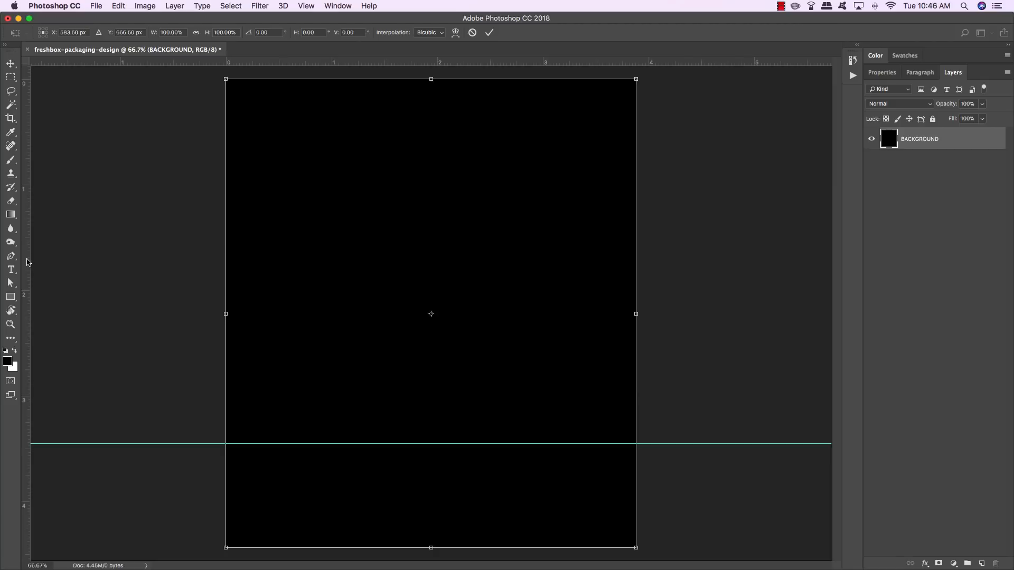
pyautogui.moveTo(27, 263); pyautogui.dragTo(436, 266)
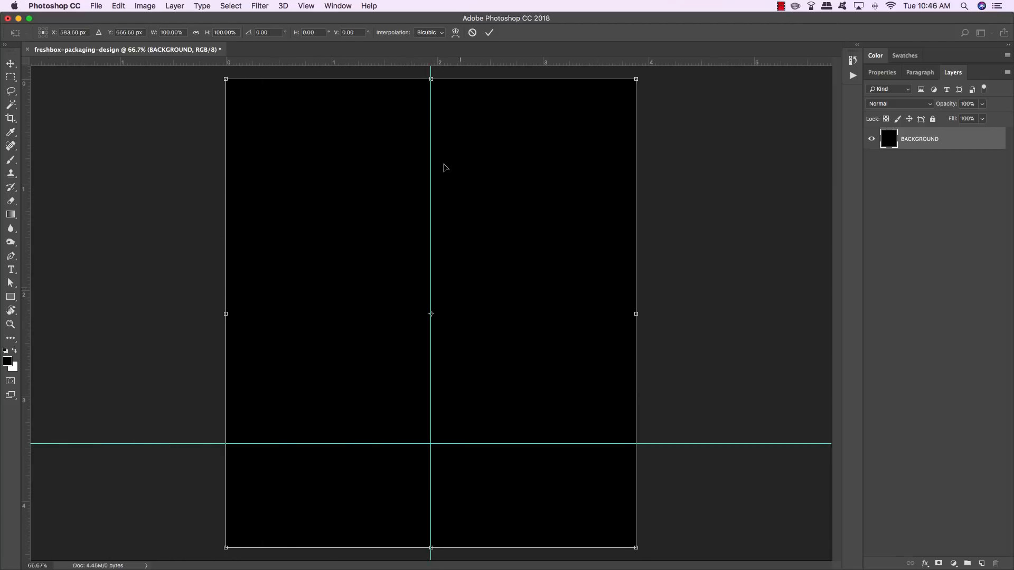
pyautogui.press('Escape')
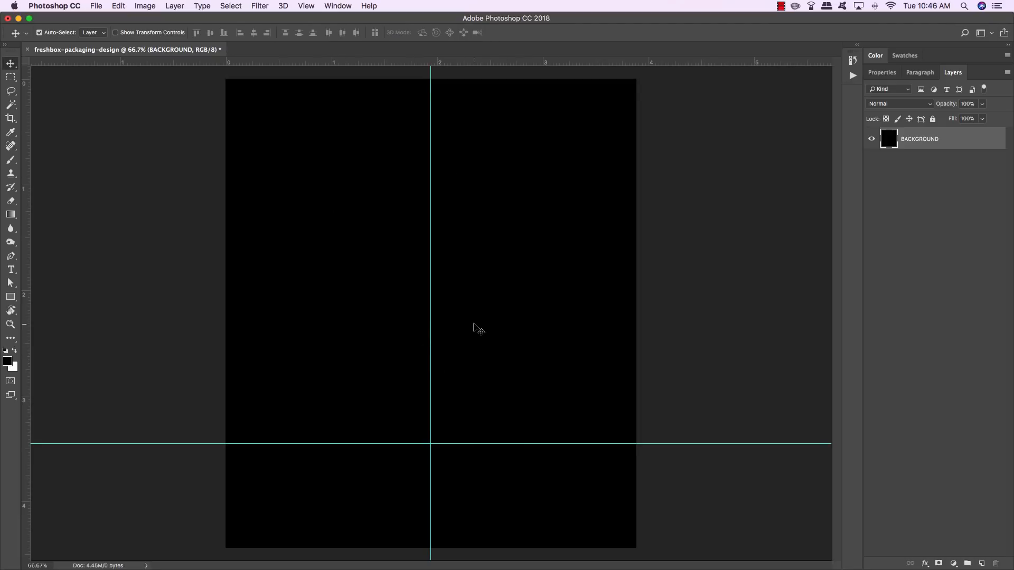
# Place a horizontal guide midway between the canvas top and the lower guide by temporarily shortening the BACKGROUND layer, then restore its full height.
pyautogui.press('super+t')
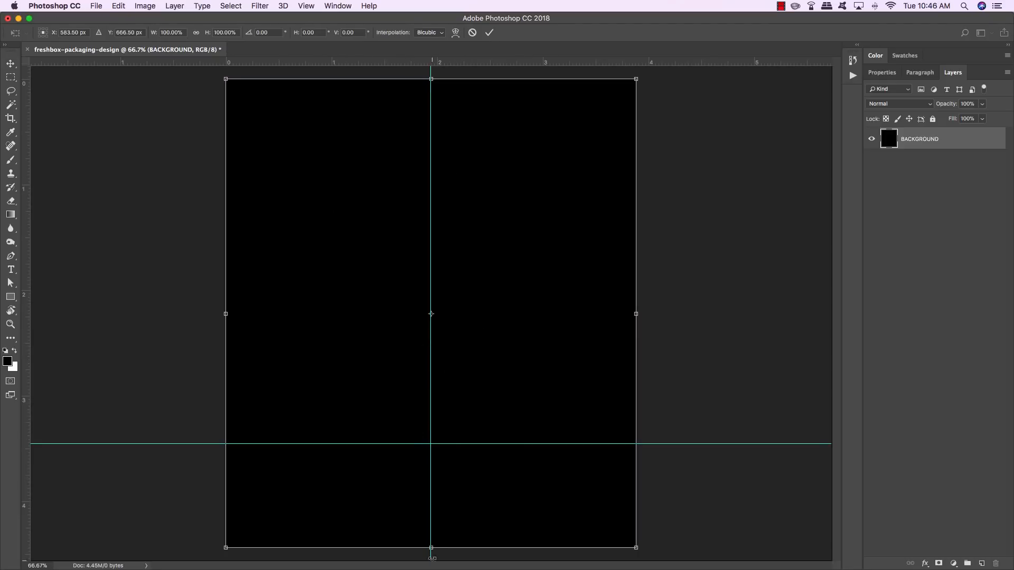
pyautogui.moveTo(432, 549); pyautogui.dragTo(432, 444)
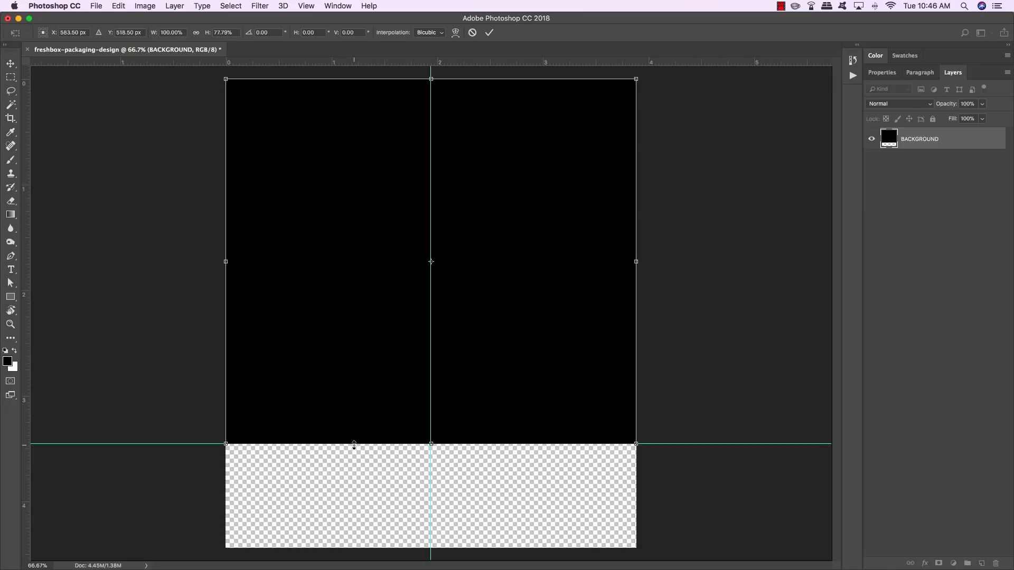
pyautogui.moveTo(380, 66); pyautogui.dragTo(366, 263)
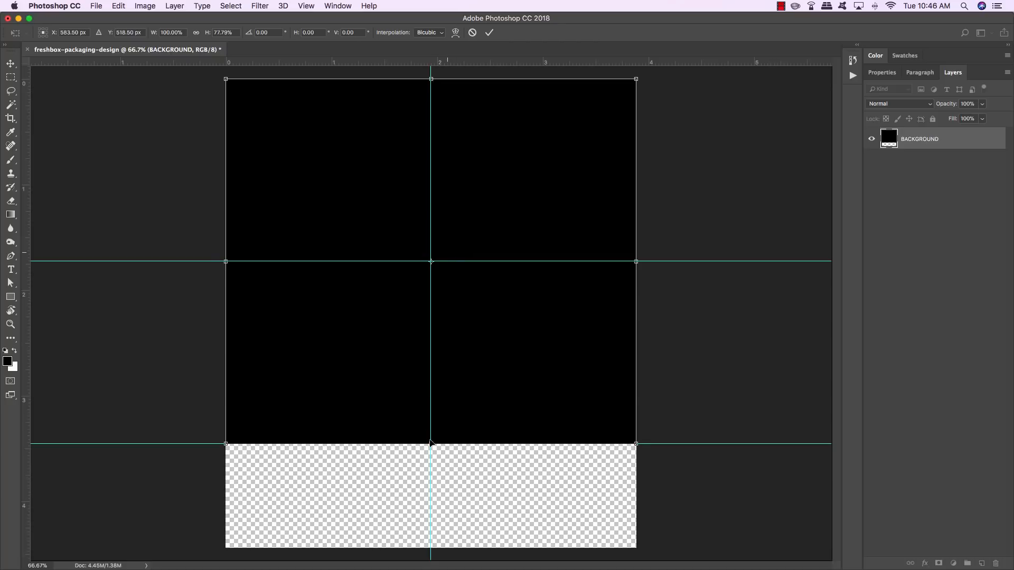
pyautogui.moveTo(431, 445); pyautogui.dragTo(431, 548)
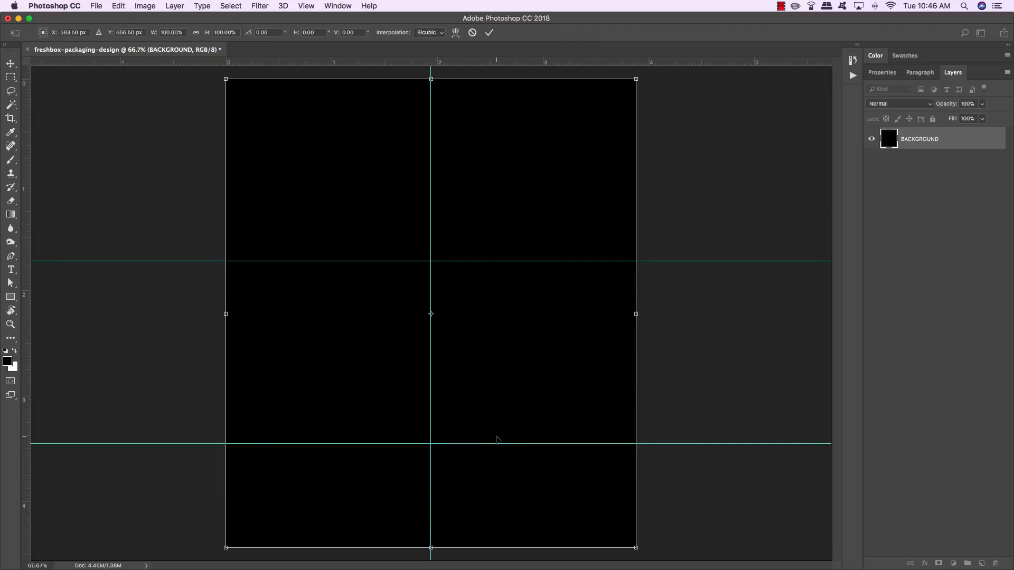
pyautogui.press('Return')
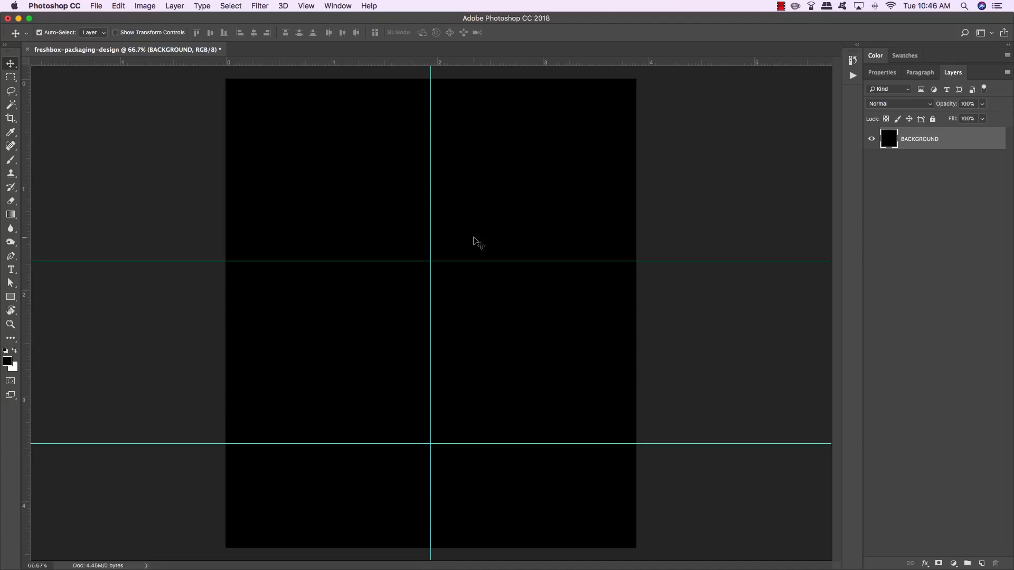
# Add a Solid Color fill layer in cream #F7F2D3 above the BACKGROUND layer and return to the Move tool.
pyautogui.click(954, 564)
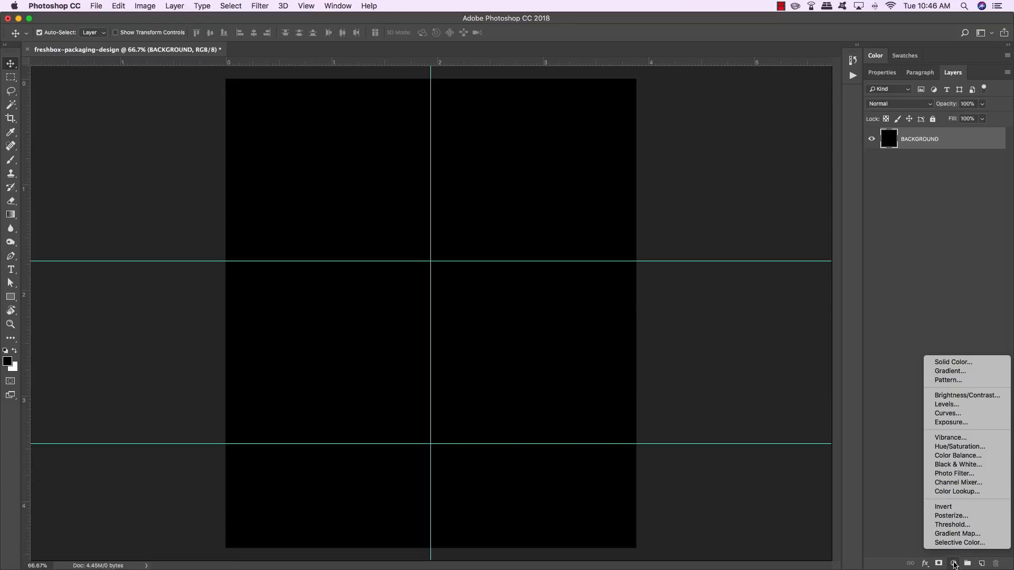
pyautogui.click(946, 363)
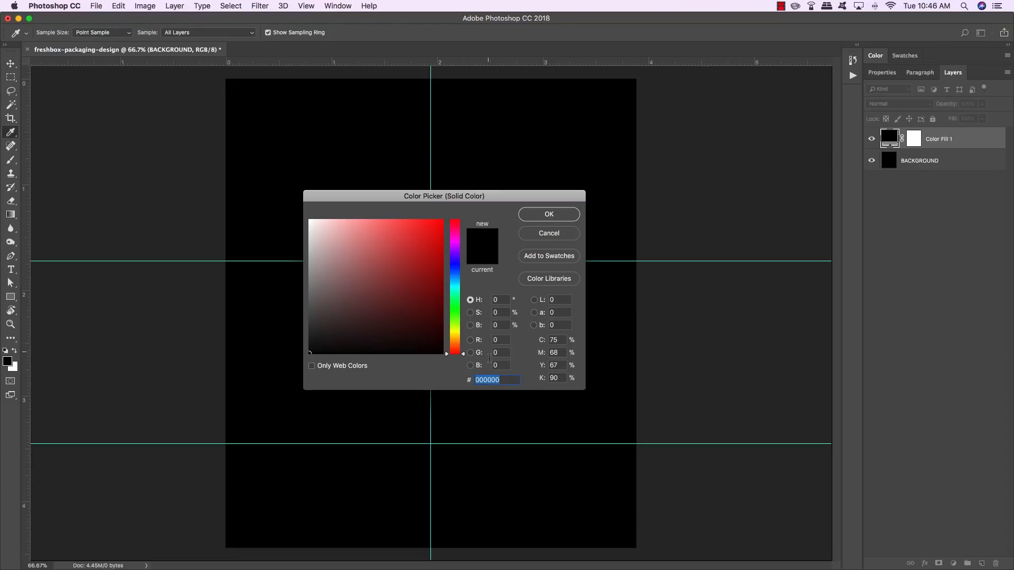
pyautogui.write('F7')
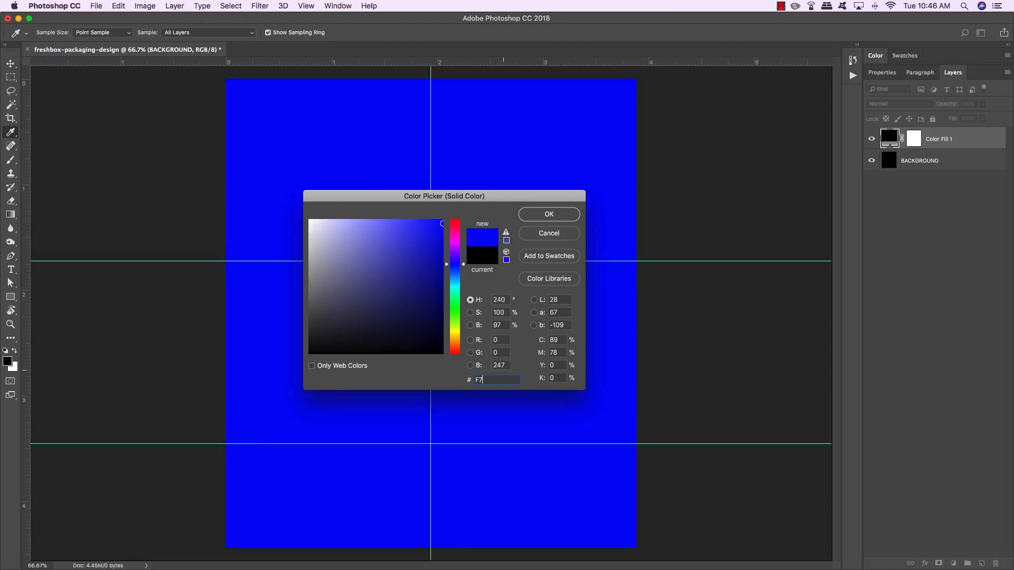
pyautogui.write('F1D3')
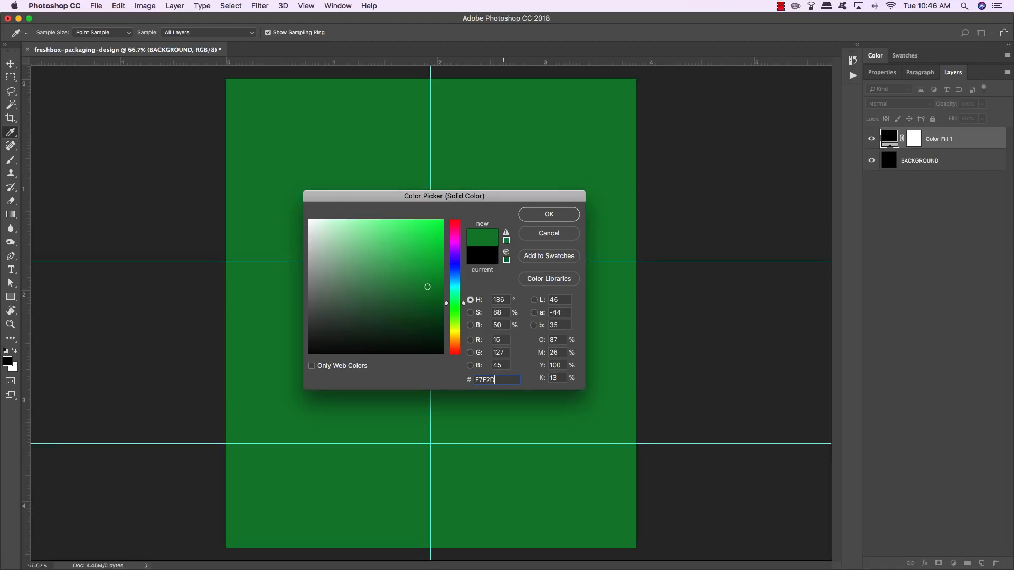
pyautogui.press('Return')
pyautogui.press('v')
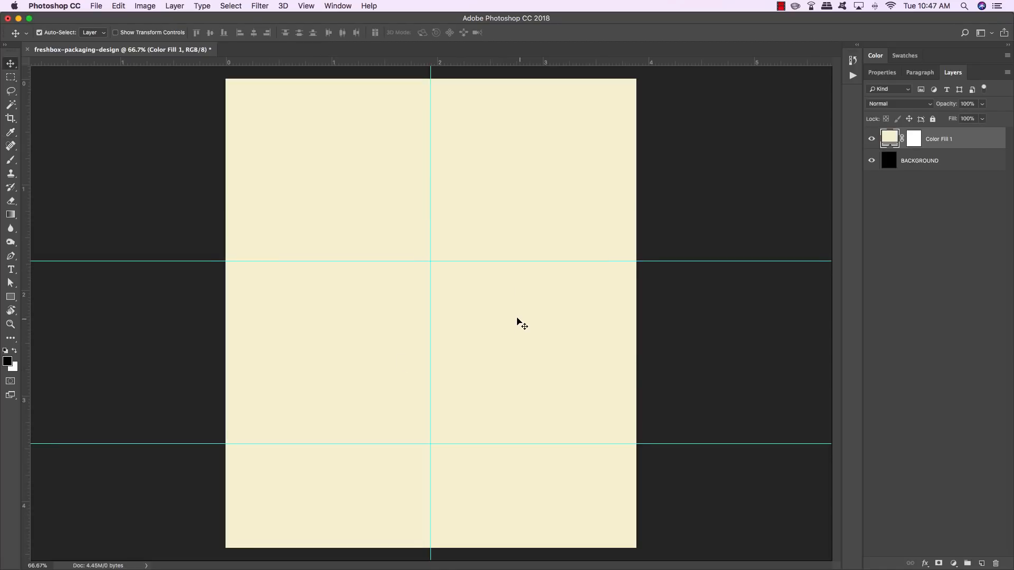
# Add a Solid Color fill layer in green #7B9835 above the cream fill layer.
pyautogui.click(954, 564)
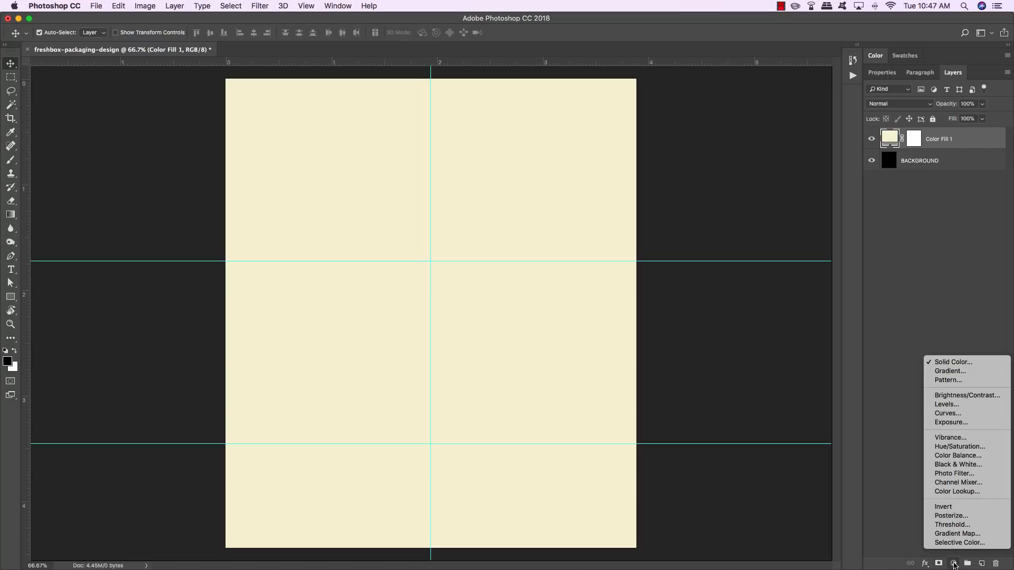
pyautogui.click(950, 363)
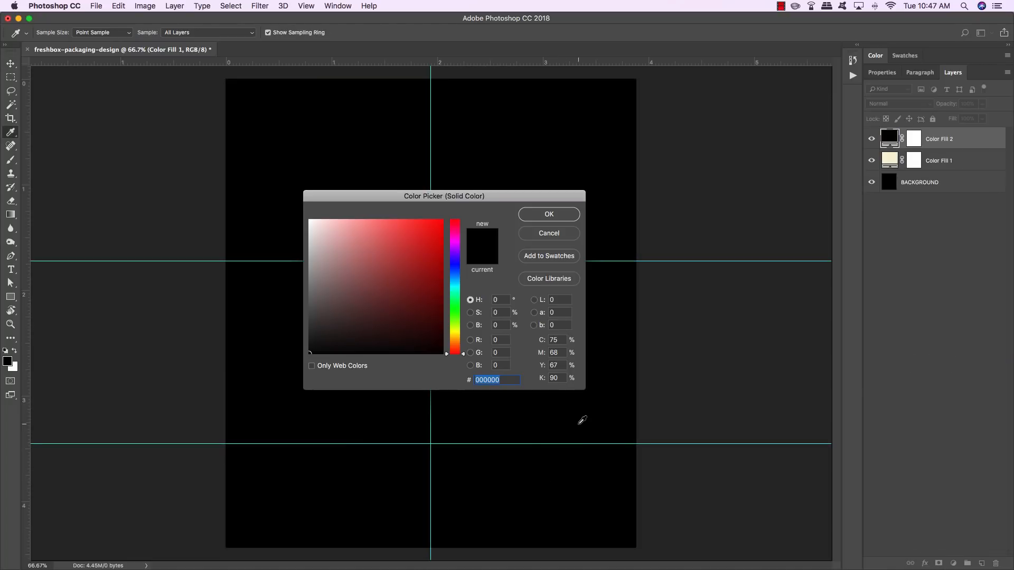
pyautogui.write('7')
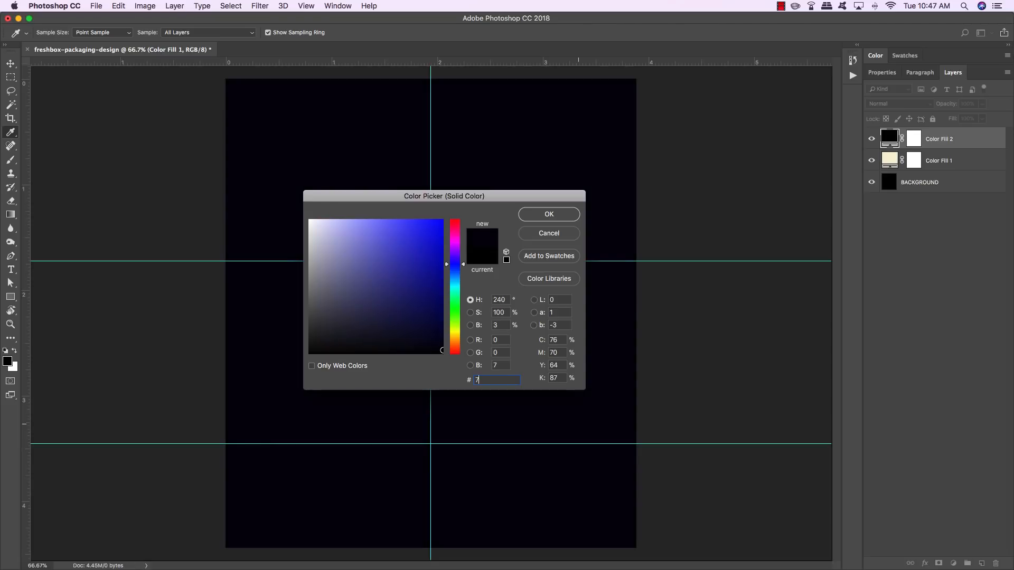
pyautogui.write('B98')
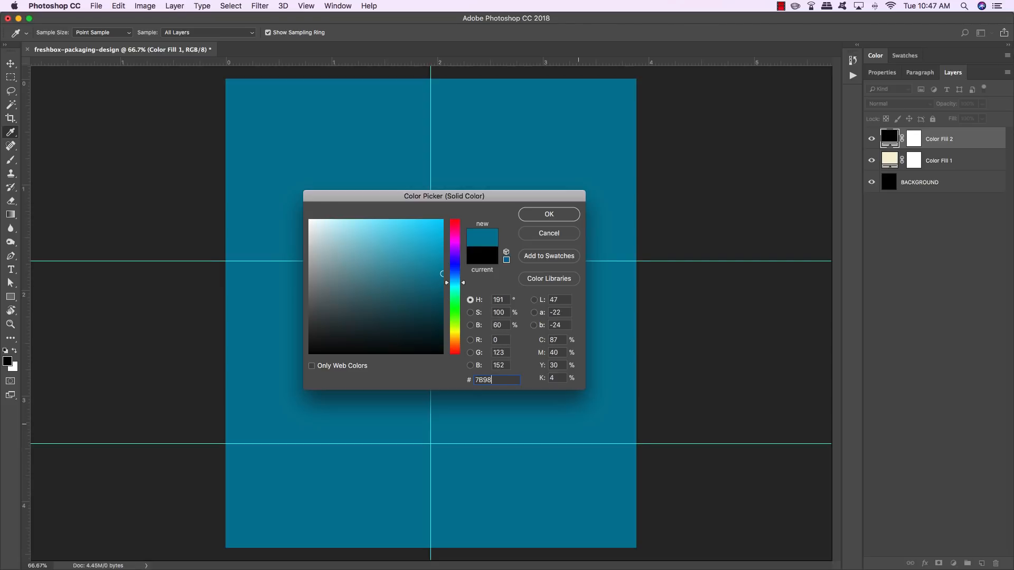
pyautogui.write('35')
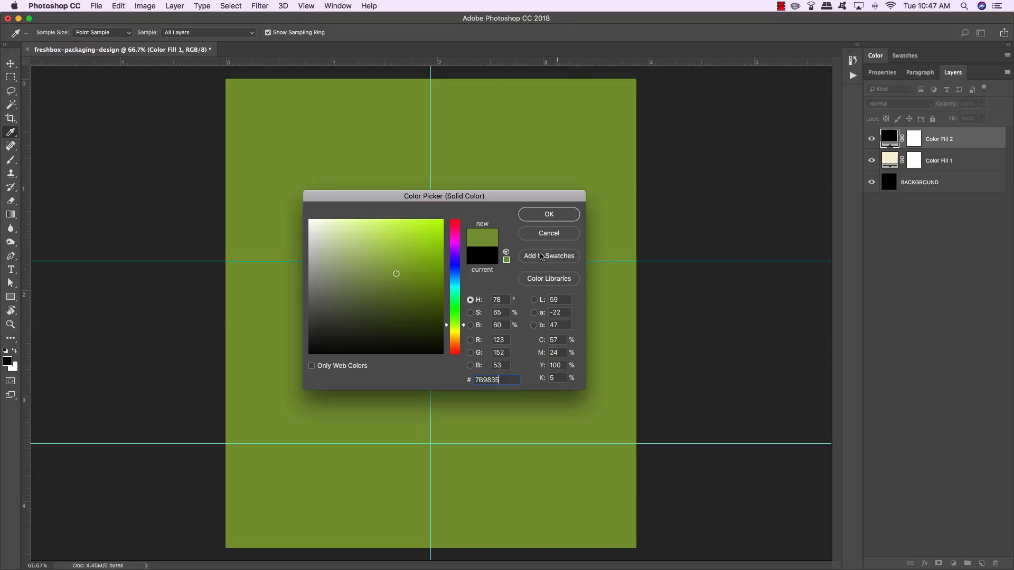
pyautogui.click(549, 214)
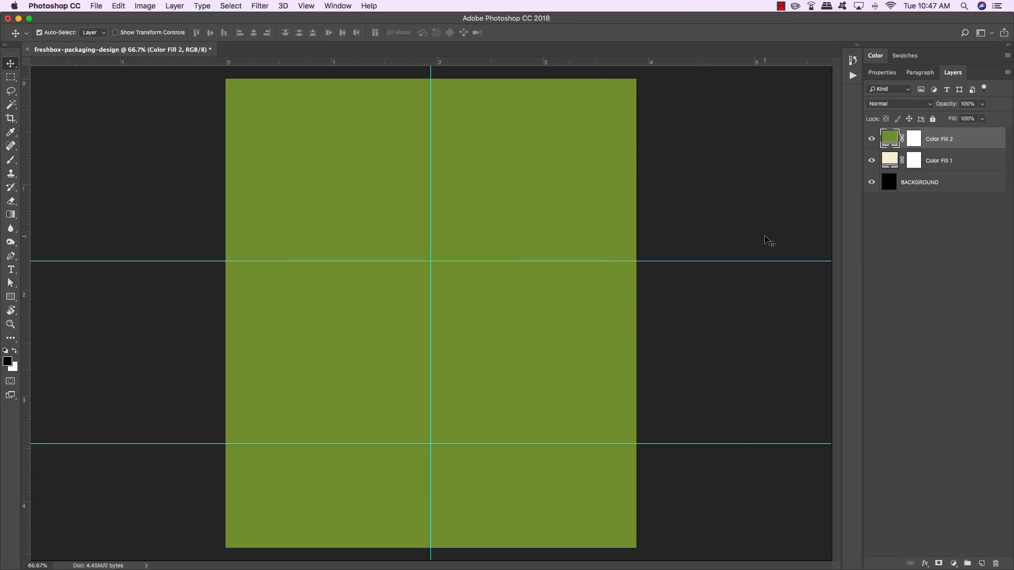
# Target the green fill's layer mask and select the canvas above the lower guide by inverting a marquee around the area below it.
pyautogui.click(915, 144)
pyautogui.press('m')
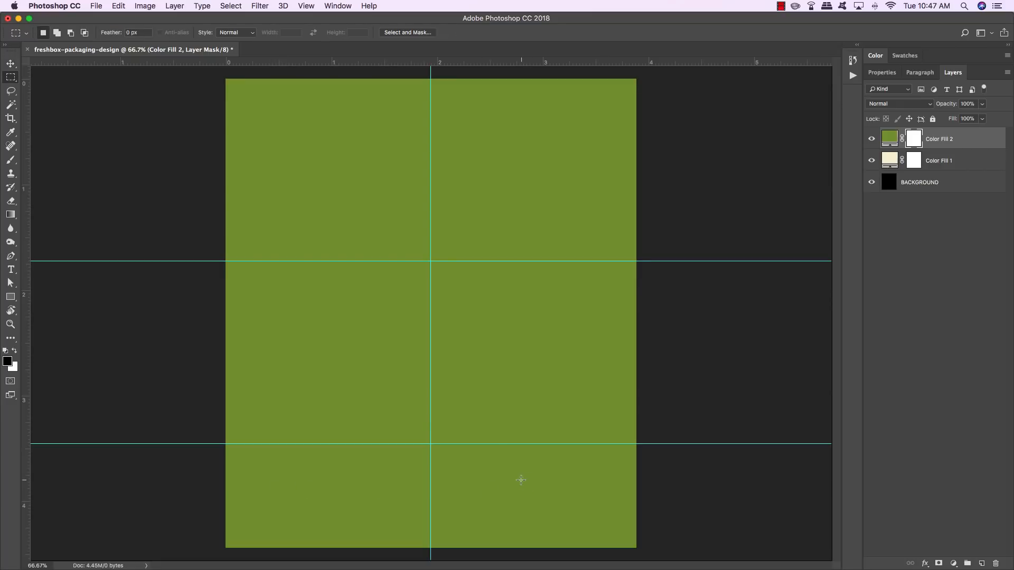
pyautogui.moveTo(643, 550); pyautogui.dragTo(191, 443)
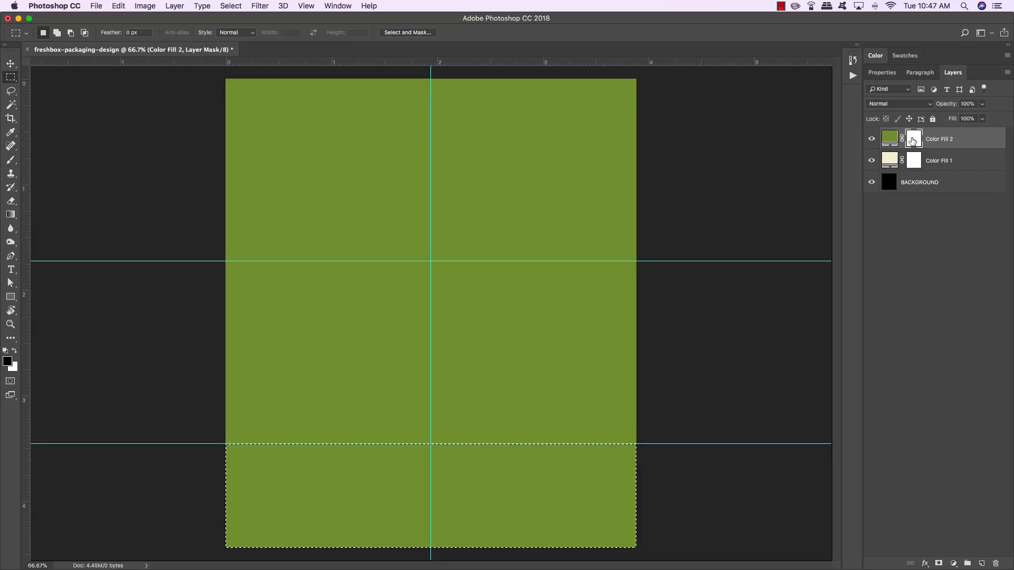
pyautogui.click(233, 6)
pyautogui.click(237, 49)
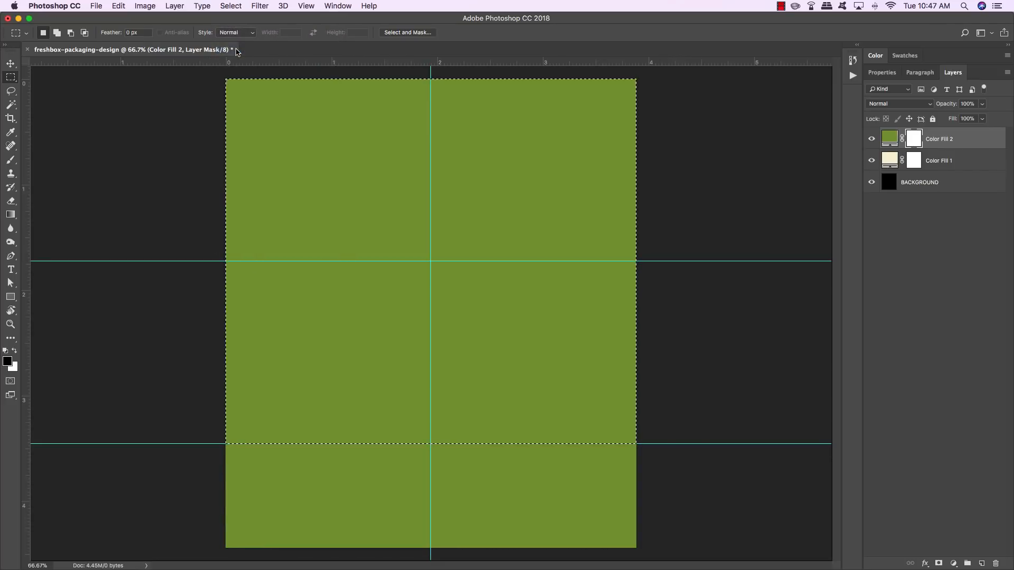
# Fill the selected part of the green layer's mask with black, then deselect and return to the Move tool.
pyautogui.press('x')
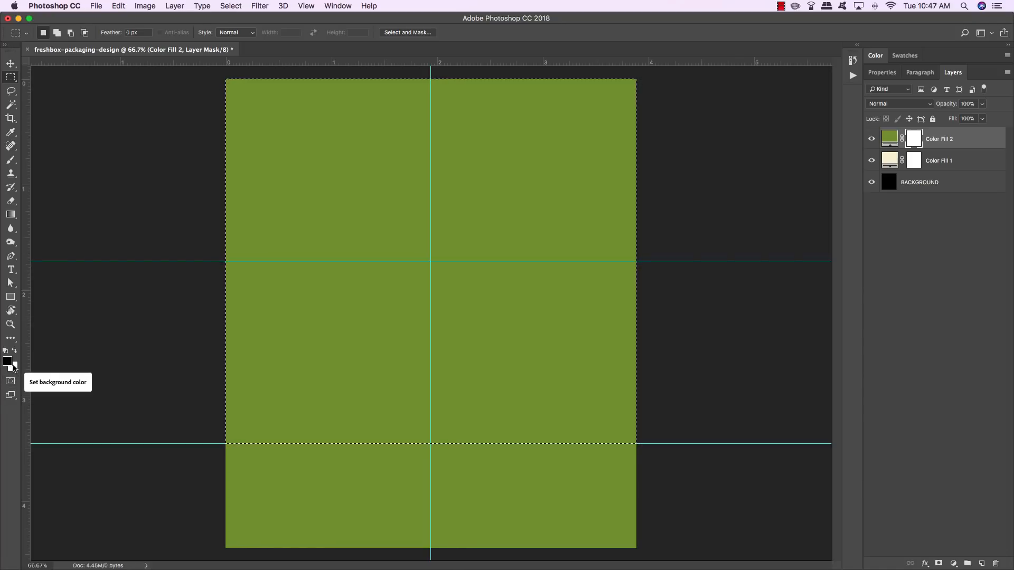
pyautogui.press('x')
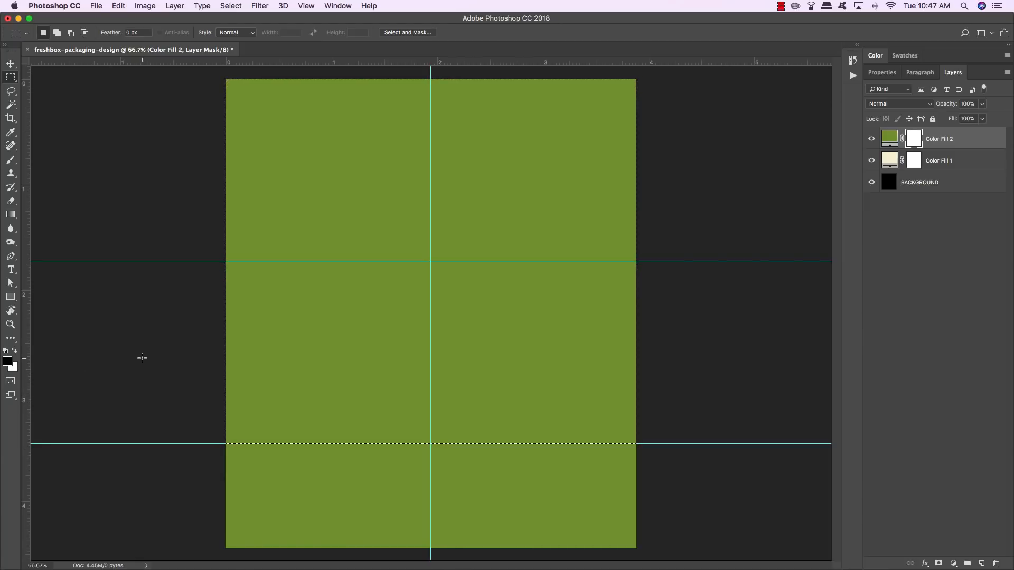
pyautogui.hotkey('alt', 'BackSpace')
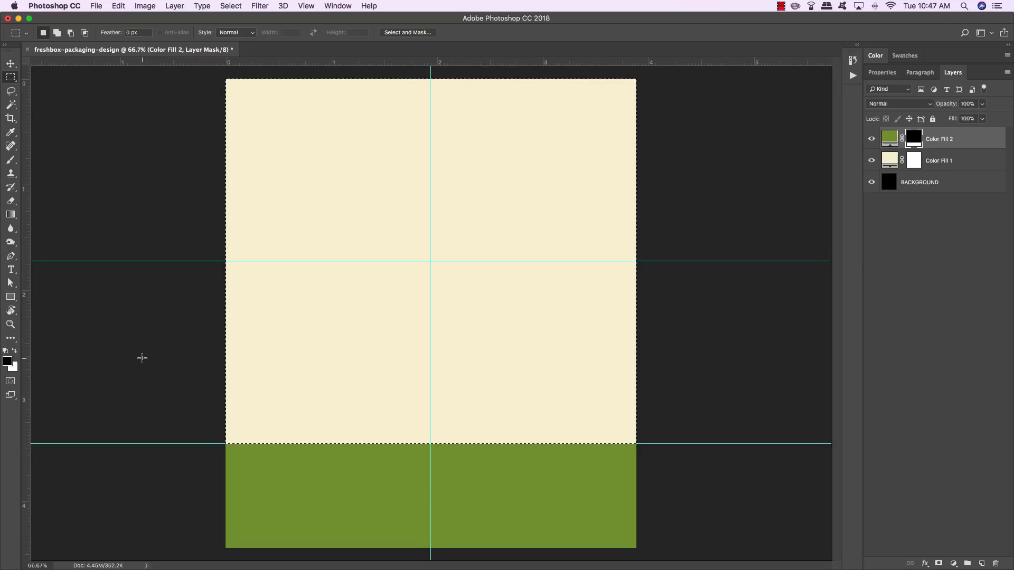
pyautogui.click(142, 361)
pyautogui.press('v')
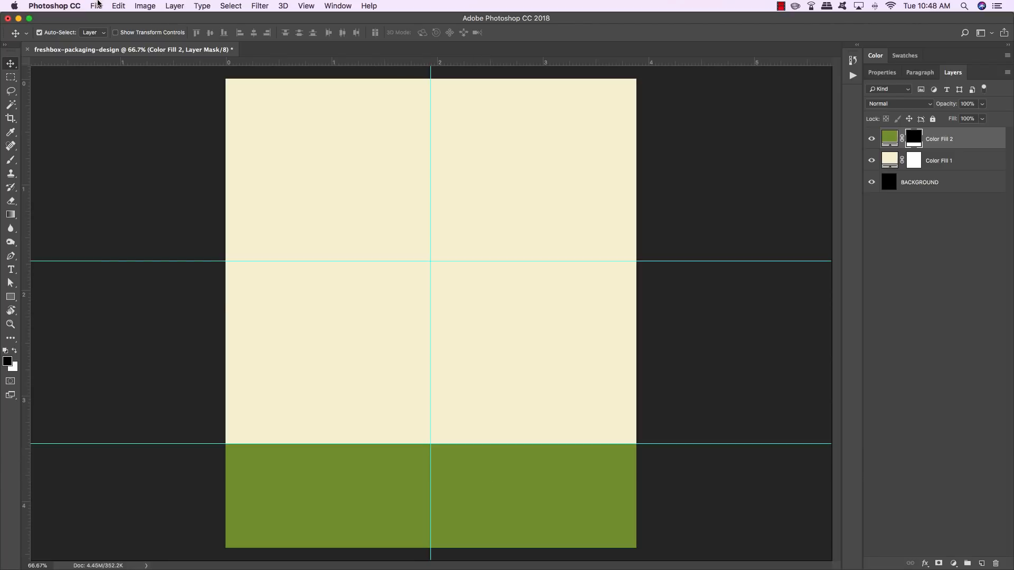
# Place Texture4.png as an embedded object from the Ana's Fonts folder inside the tutorial's resources/freebies folder.
pyautogui.click(96, 5)
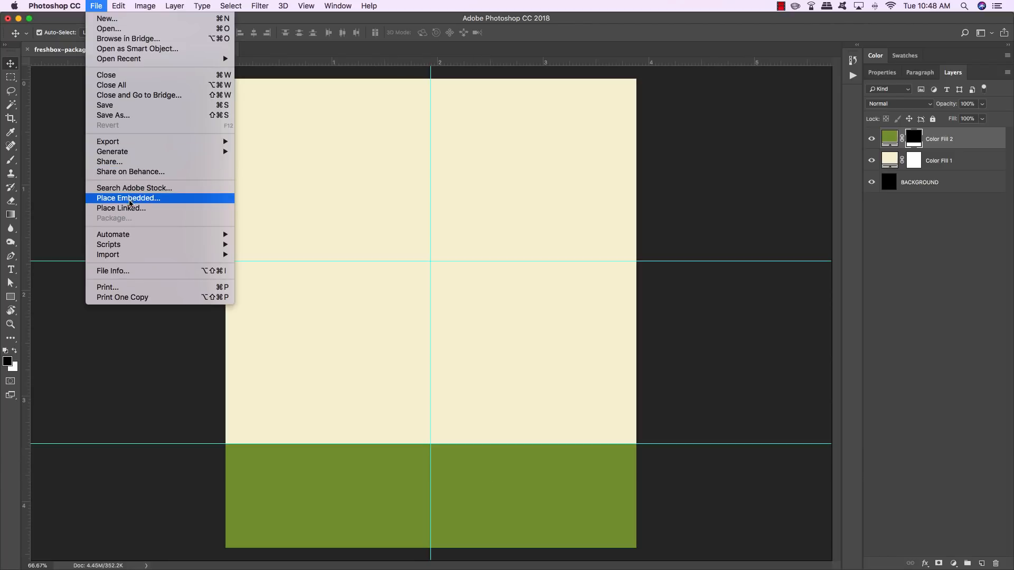
pyautogui.click(161, 199)
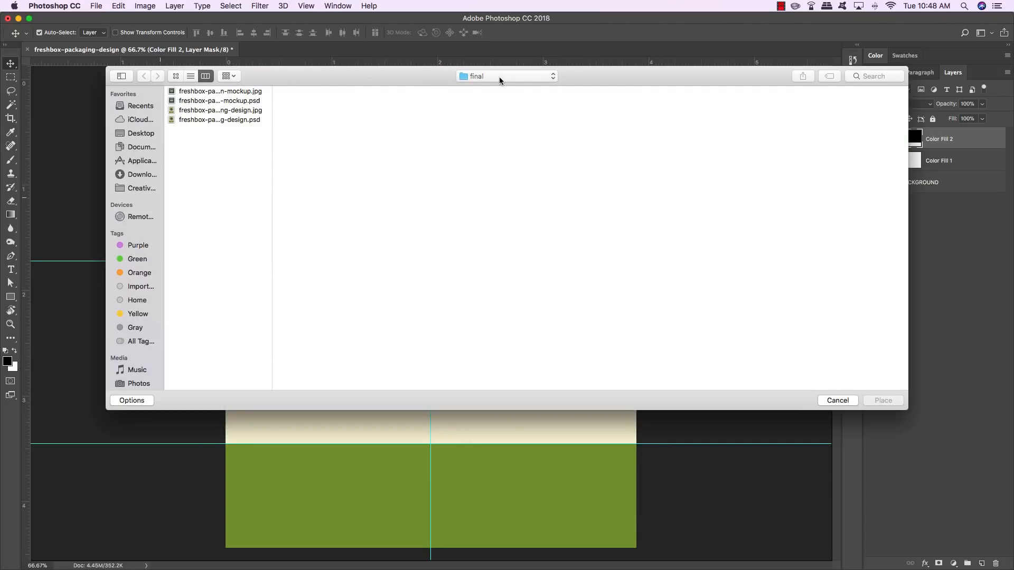
pyautogui.click(499, 78)
pyautogui.click(489, 100)
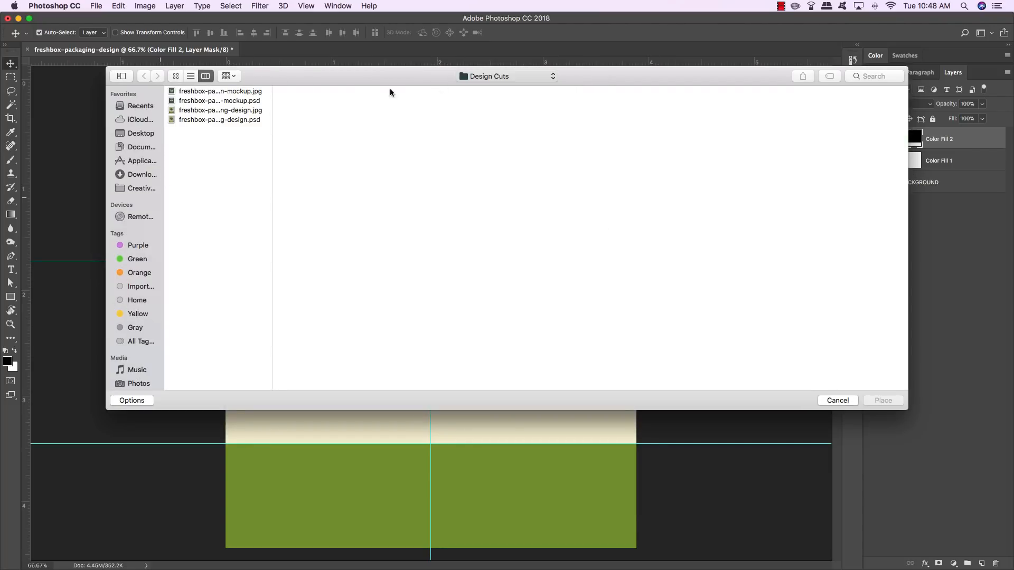
pyautogui.click(425, 92)
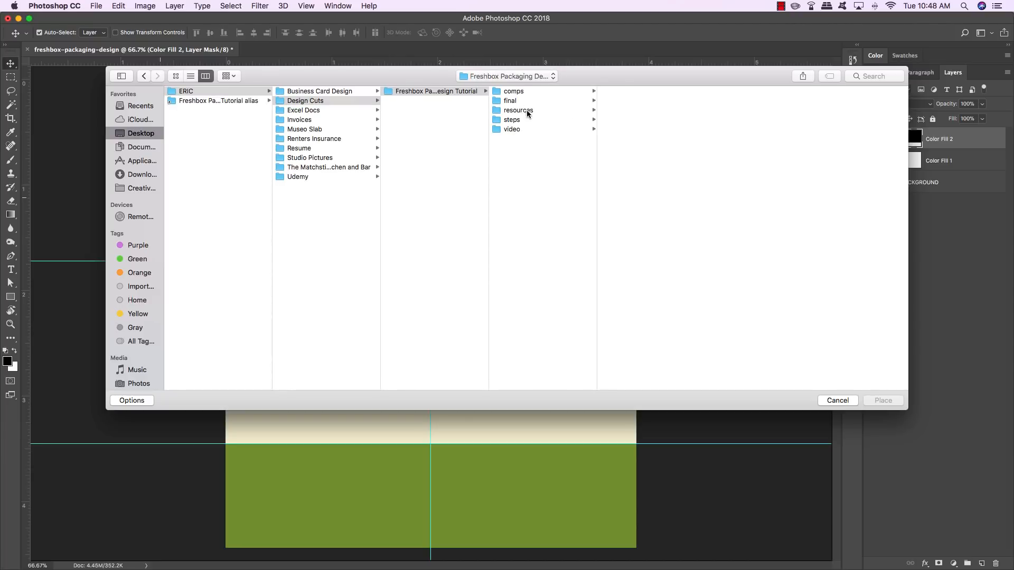
pyautogui.click(527, 110)
pyautogui.click(641, 100)
pyautogui.click(743, 96)
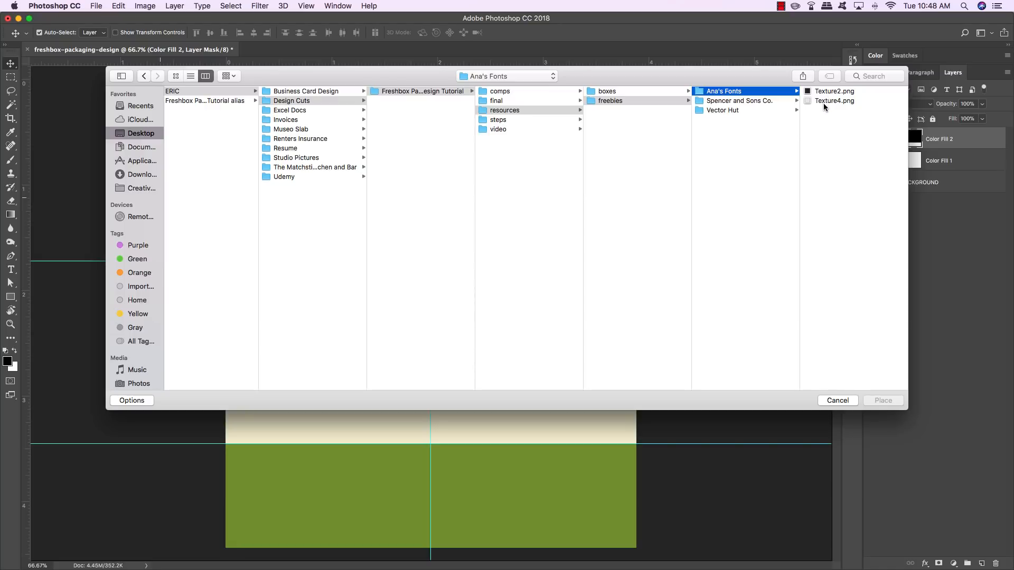
pyautogui.click(823, 102)
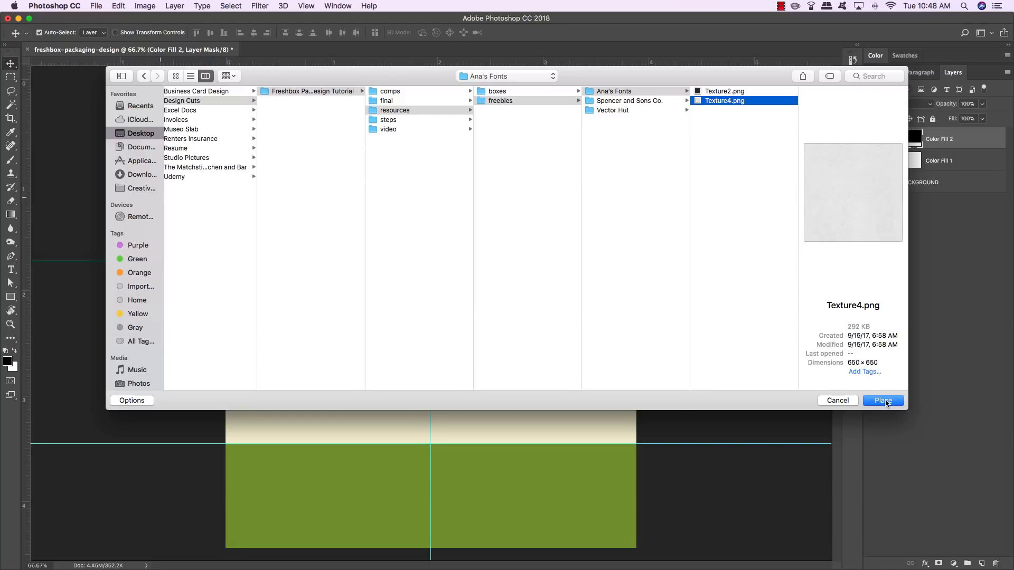
pyautogui.click(886, 400)
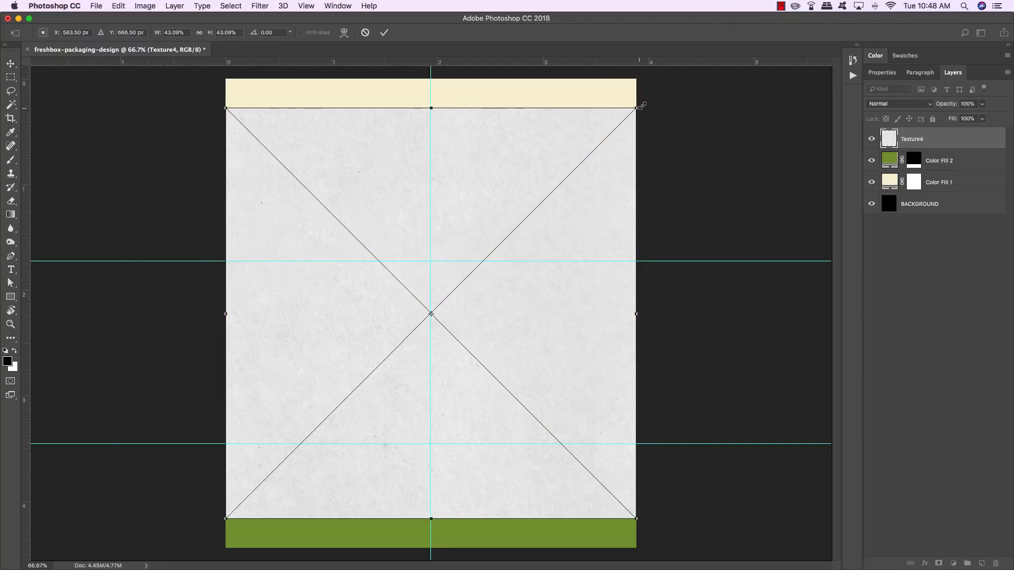
# Scale the placed Texture4 proportionally to about 50.5% so it covers the canvas, and set its blend mode to Multiply.
pyautogui.moveTo(642, 106); pyautogui.dragTo(678, 75)
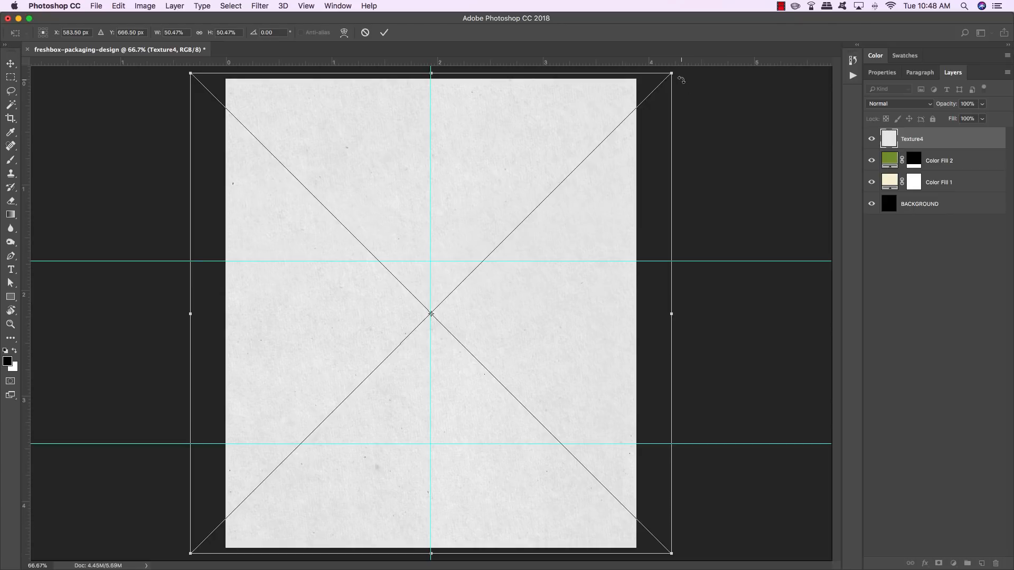
pyautogui.press('Return')
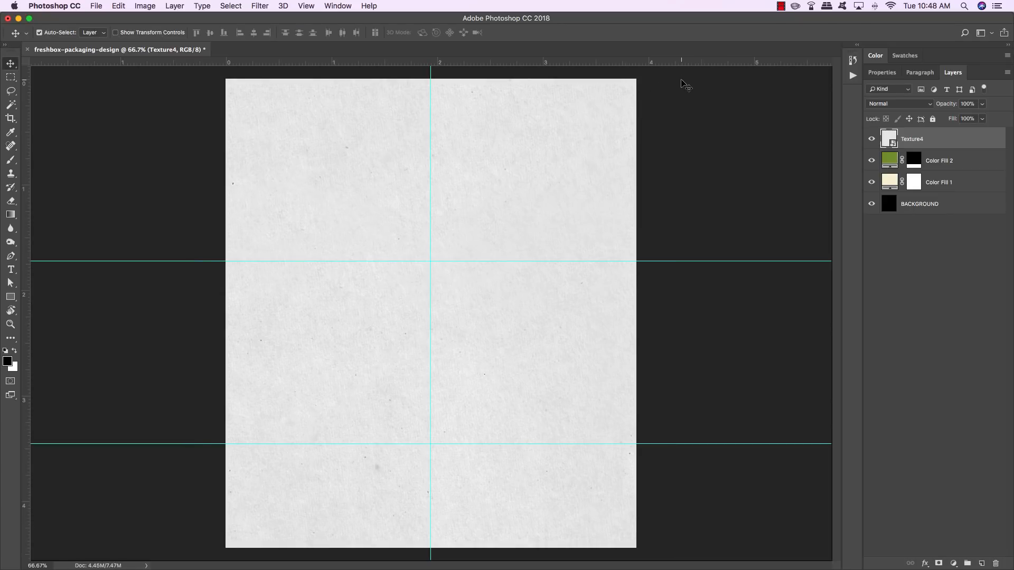
pyautogui.click(885, 104)
pyautogui.click(889, 134)
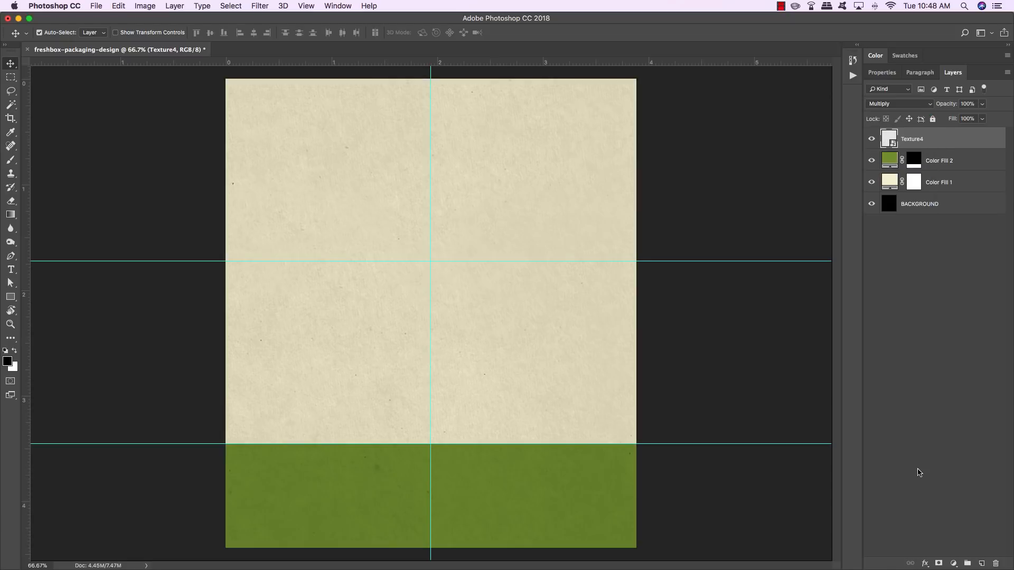
# Add a Levels adjustment layer clipped to Texture4, with the input black point at 66 and the white point at 227.
pyautogui.click(953, 564)
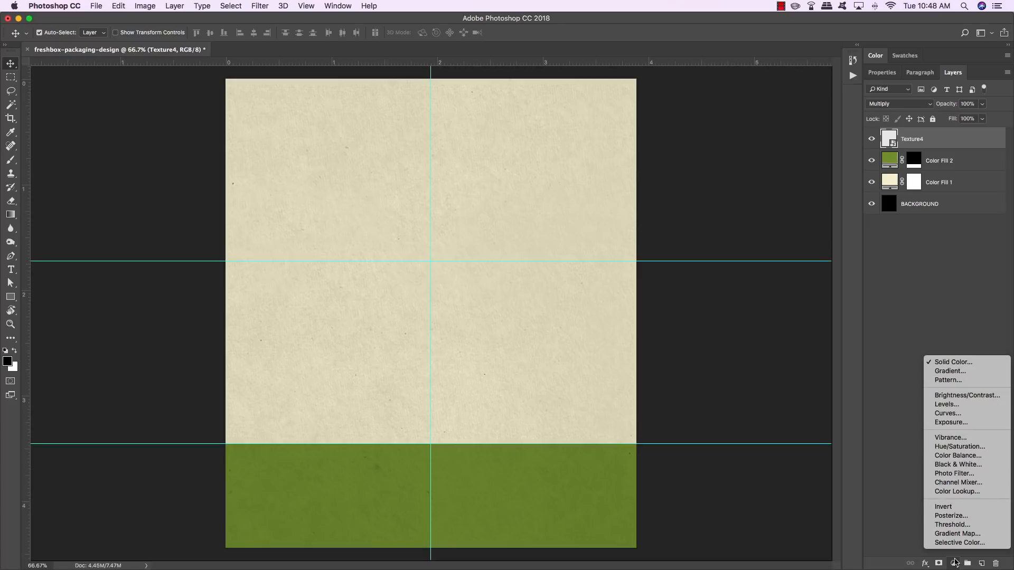
pyautogui.click(946, 404)
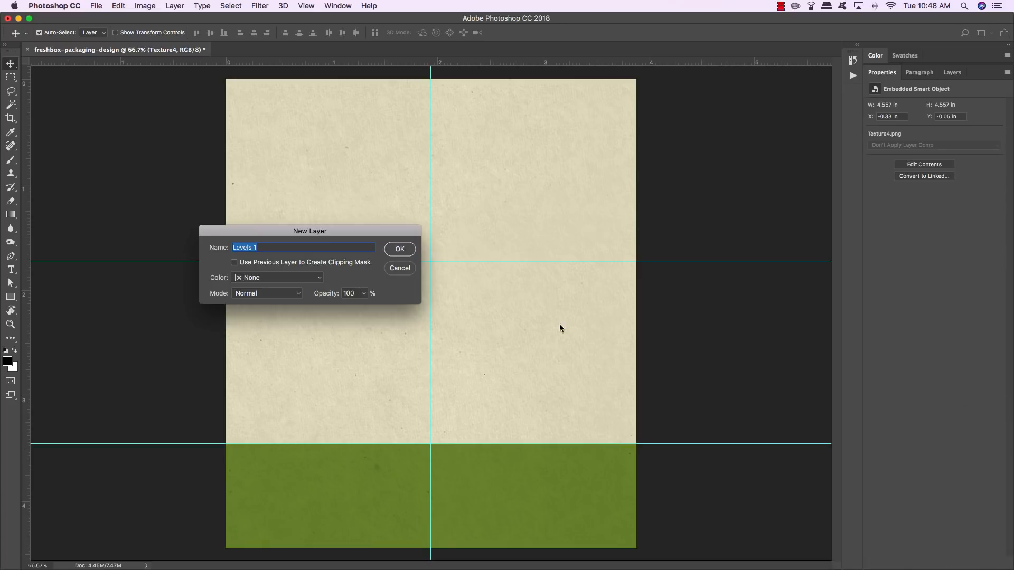
pyautogui.click(260, 264)
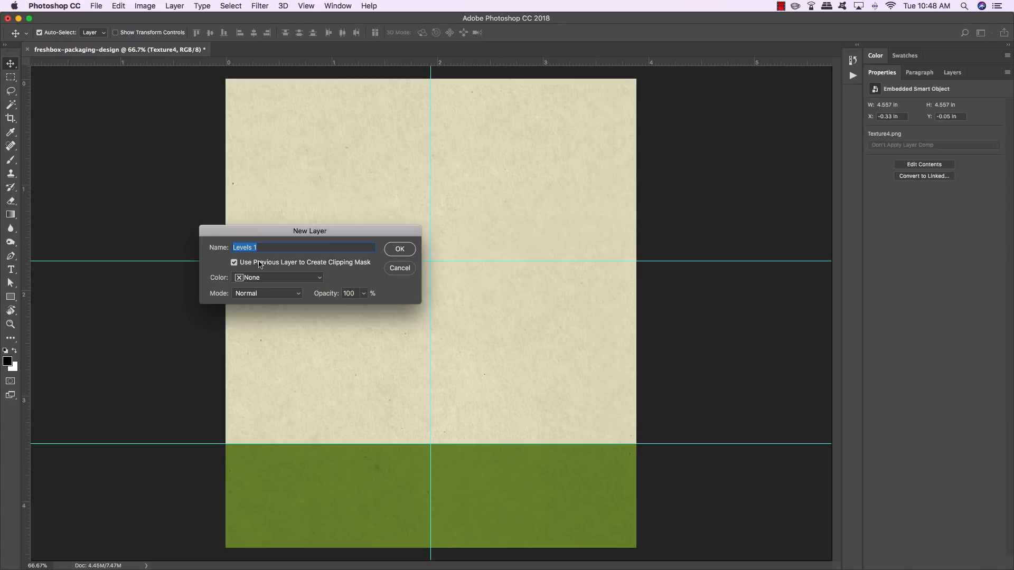
pyautogui.click(400, 250)
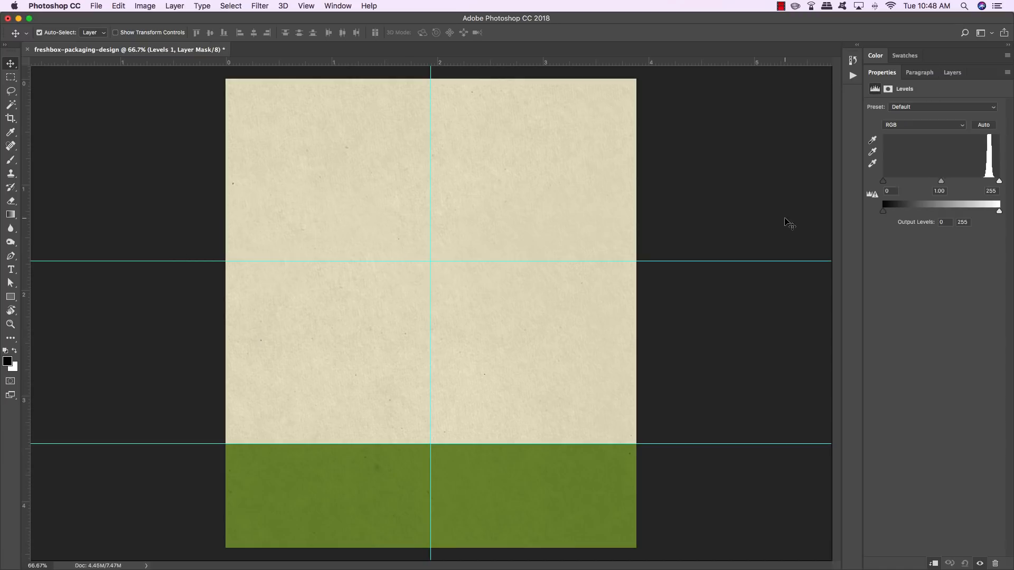
pyautogui.moveTo(884, 182); pyautogui.dragTo(912, 181)
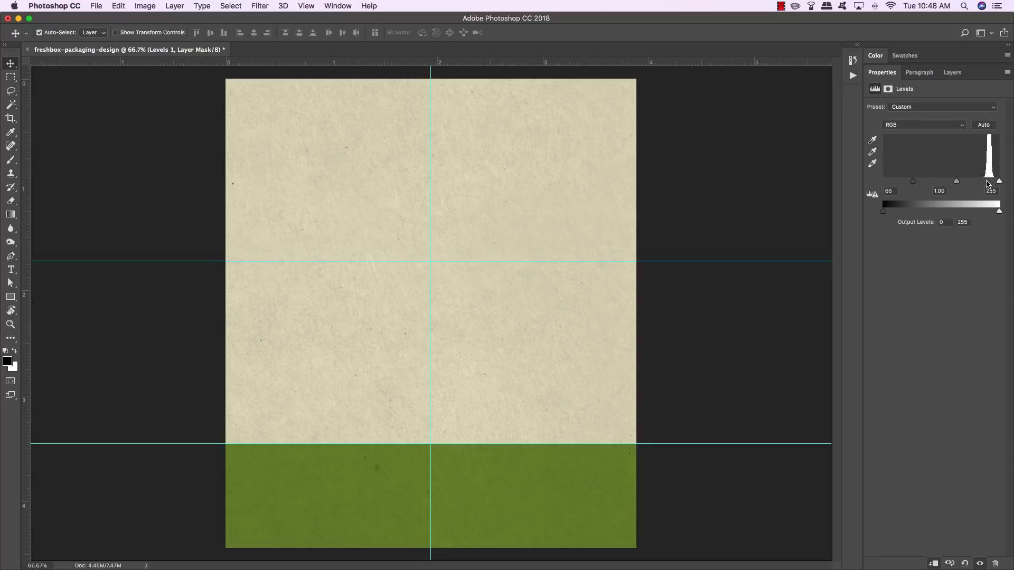
pyautogui.moveTo(999, 183); pyautogui.dragTo(983, 184)
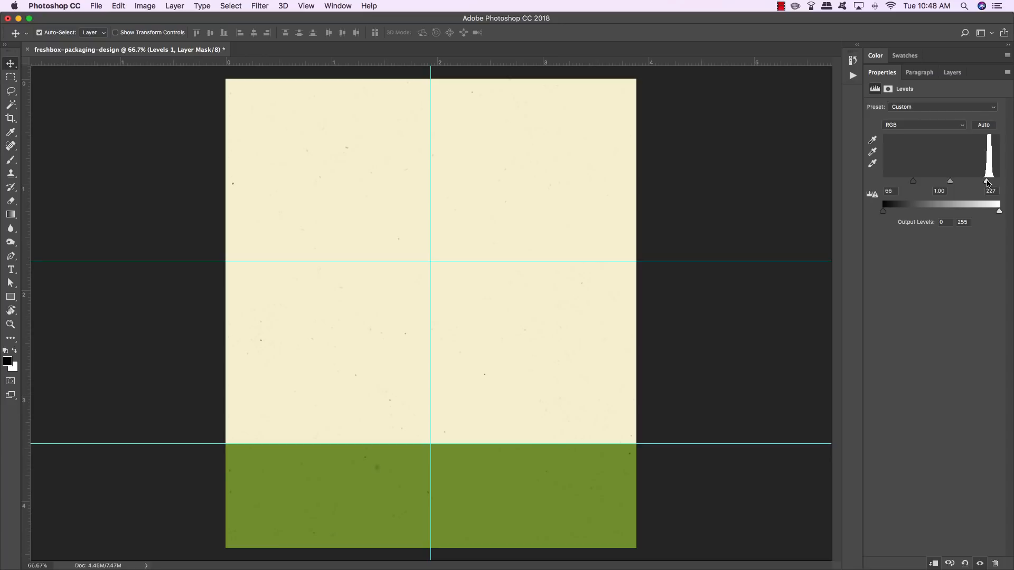
# Compare the artwork with the Levels 1 adjustment layer hidden and shown, leaving the layer visible.
pyautogui.click(953, 72)
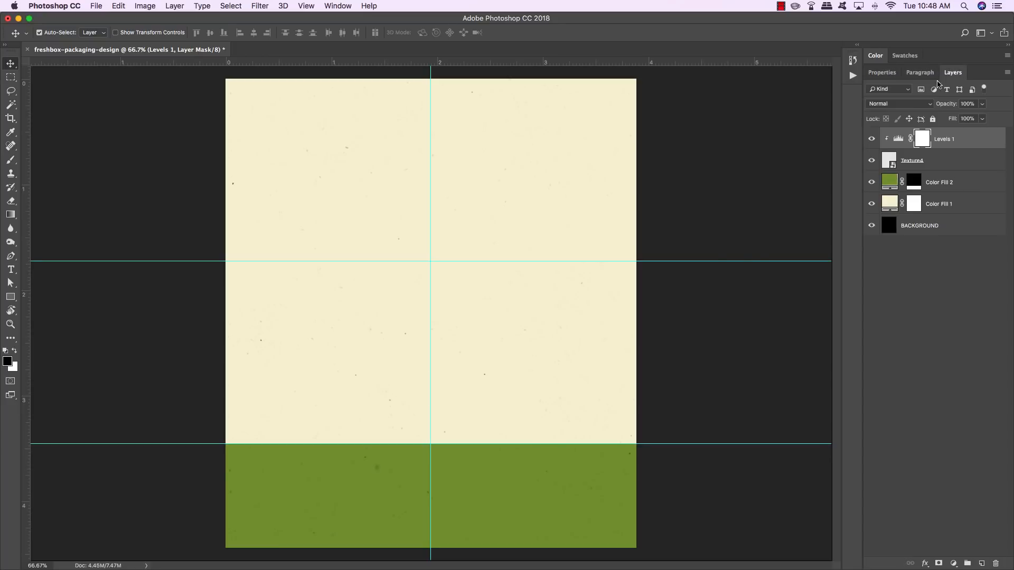
pyautogui.click(871, 139)
pyautogui.click(872, 139)
pyautogui.click(871, 139)
pyautogui.click(872, 139)
pyautogui.click(872, 139)
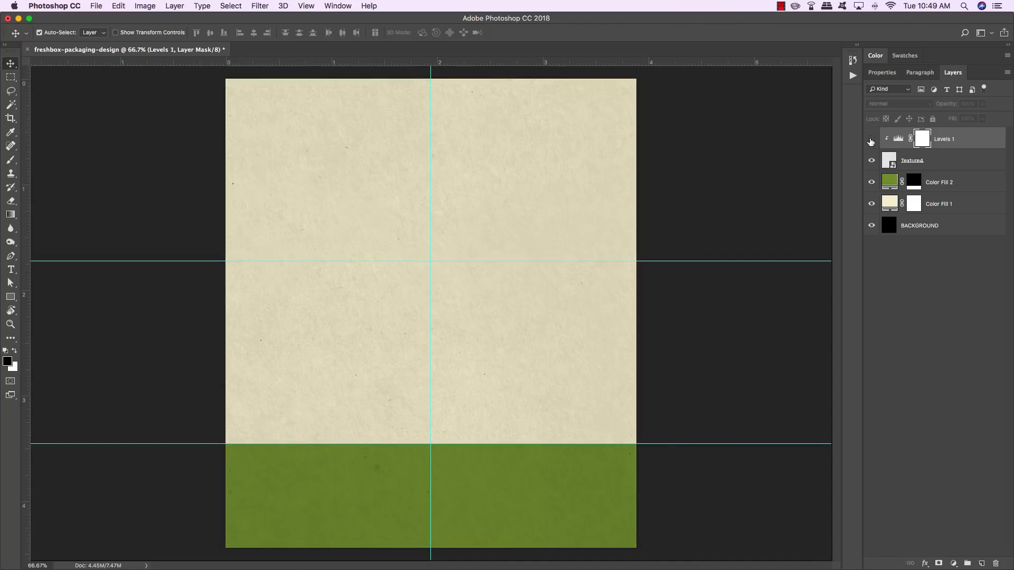
pyautogui.click(872, 139)
pyautogui.click(872, 139)
pyautogui.click(871, 139)
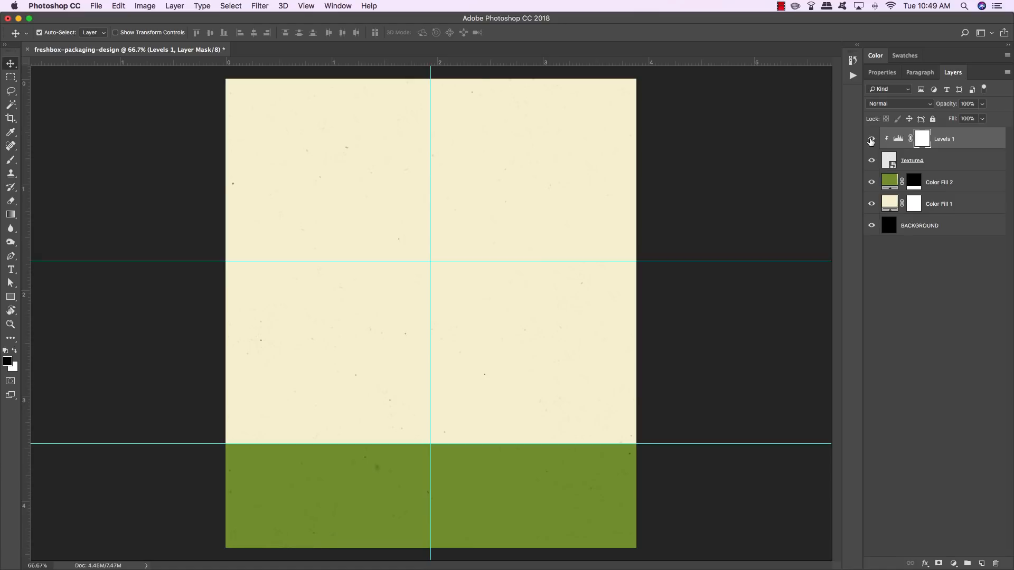
# Place Texture2.png from the Ana's Fonts folder as an embedded object above the Levels 1 layer.
pyautogui.click(89, 5)
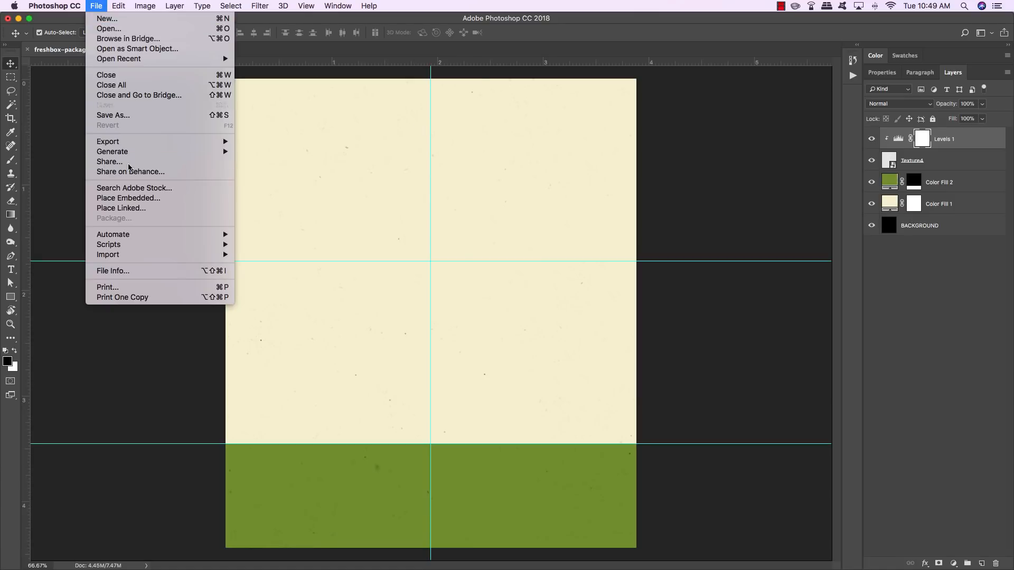
pyautogui.click(113, 201)
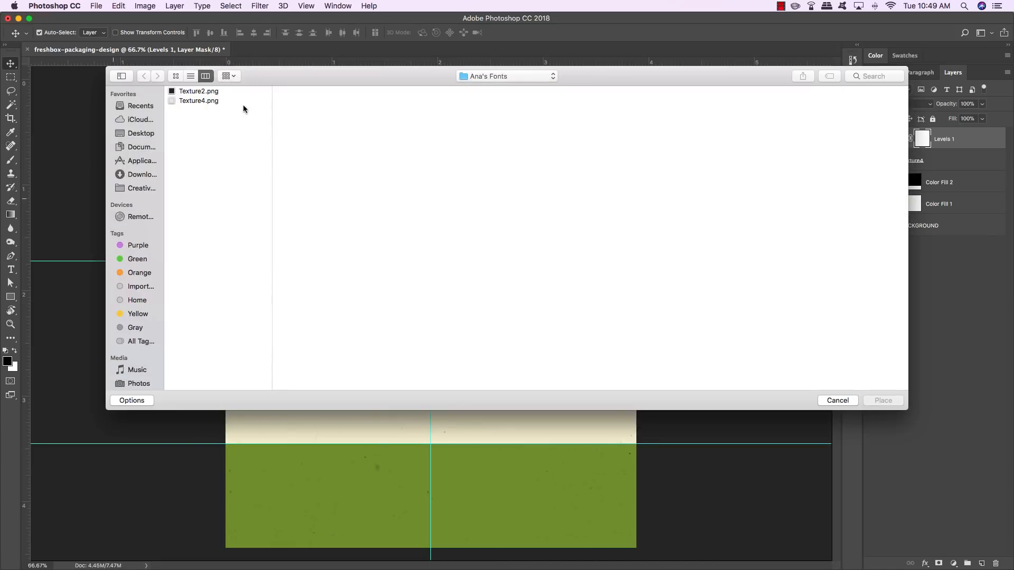
pyautogui.click(209, 92)
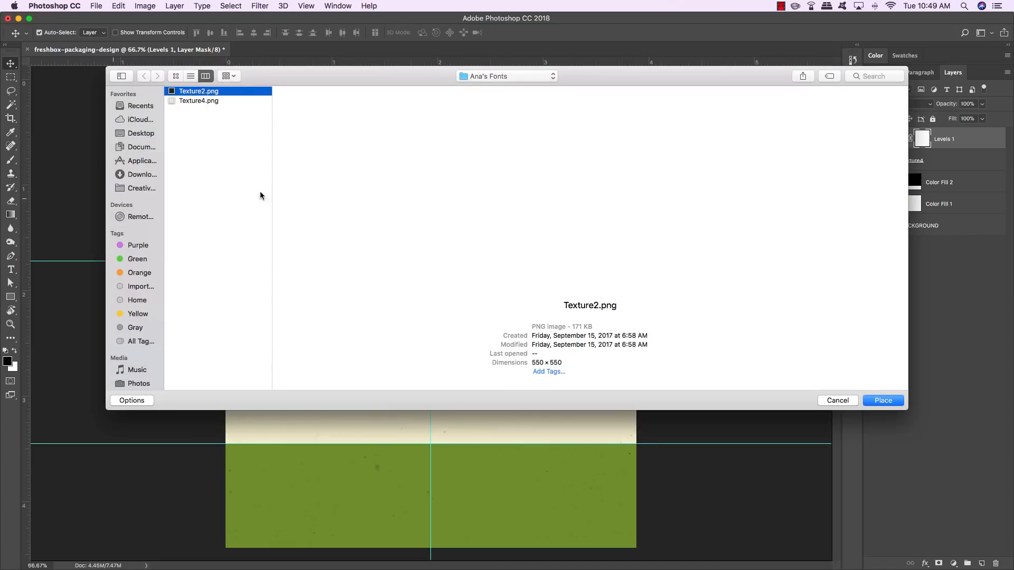
pyautogui.click(883, 401)
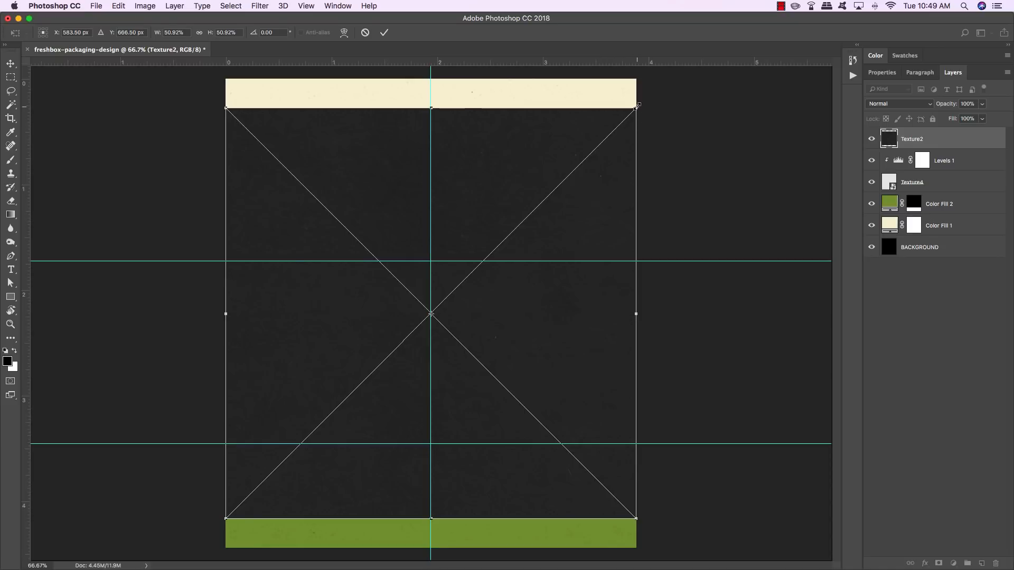
# Scale the placed Texture2 up so it covers the whole canvas, and set its blend mode to Difference.
pyautogui.moveTo(638, 106); pyautogui.dragTo(676, 75)
pyautogui.press('Return')
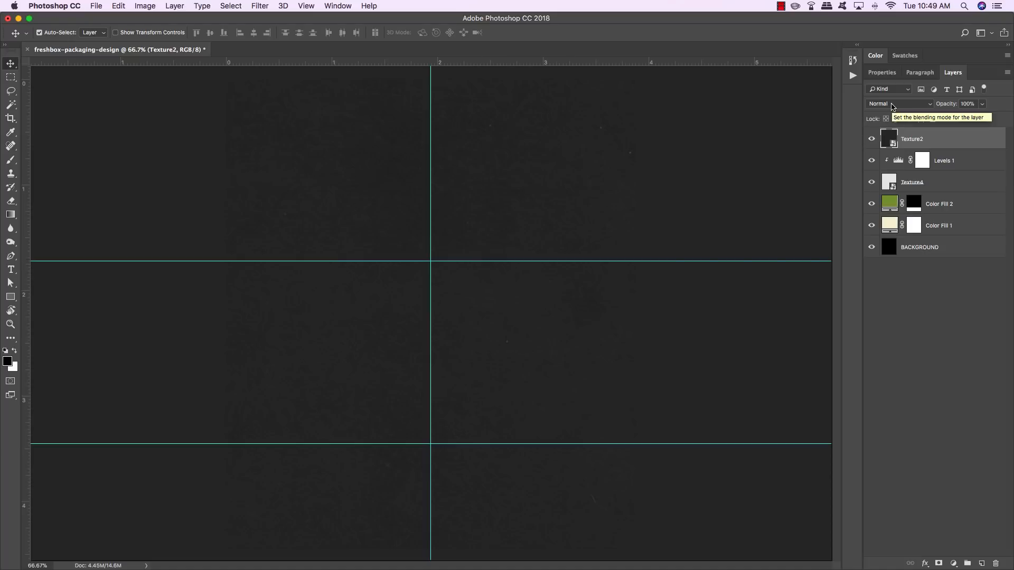
pyautogui.click(891, 106)
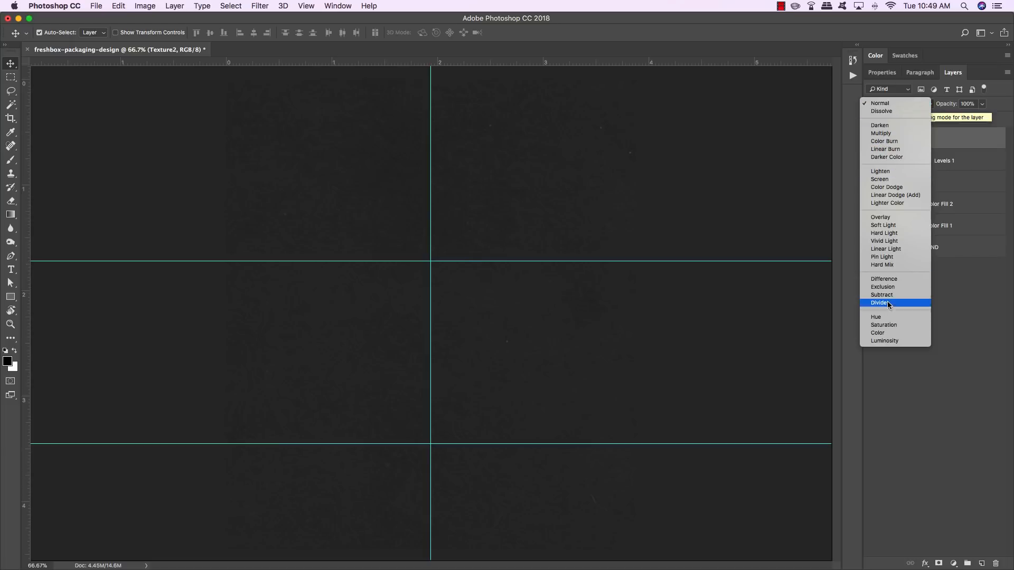
pyautogui.click(887, 280)
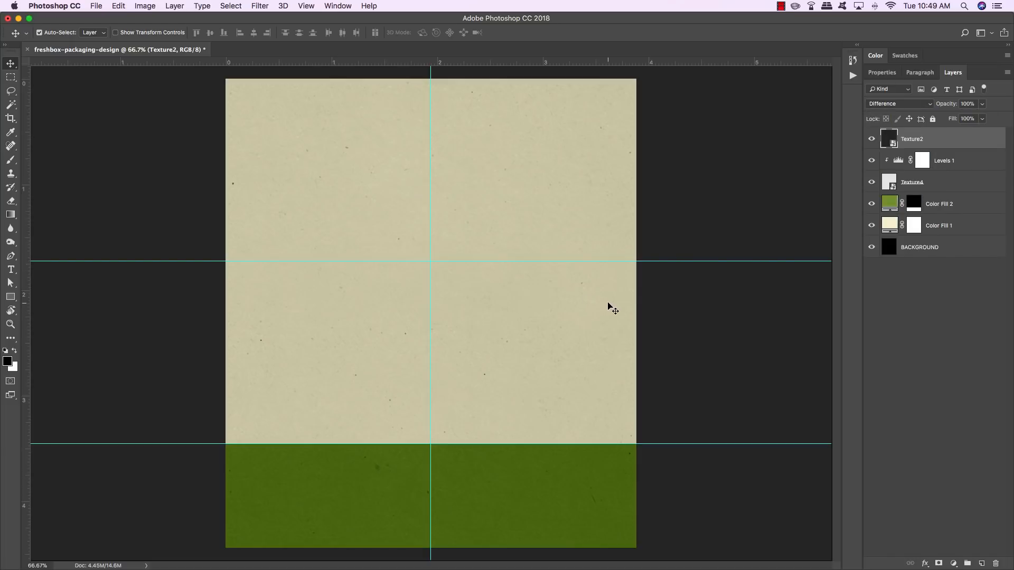
# Add a Levels adjustment layer clipped to Texture2, with the input black point at 23 and the white point at 164.
pyautogui.click(954, 564)
pyautogui.keyDown('alt'); pyautogui.click(943, 405); pyautogui.keyUp('alt')
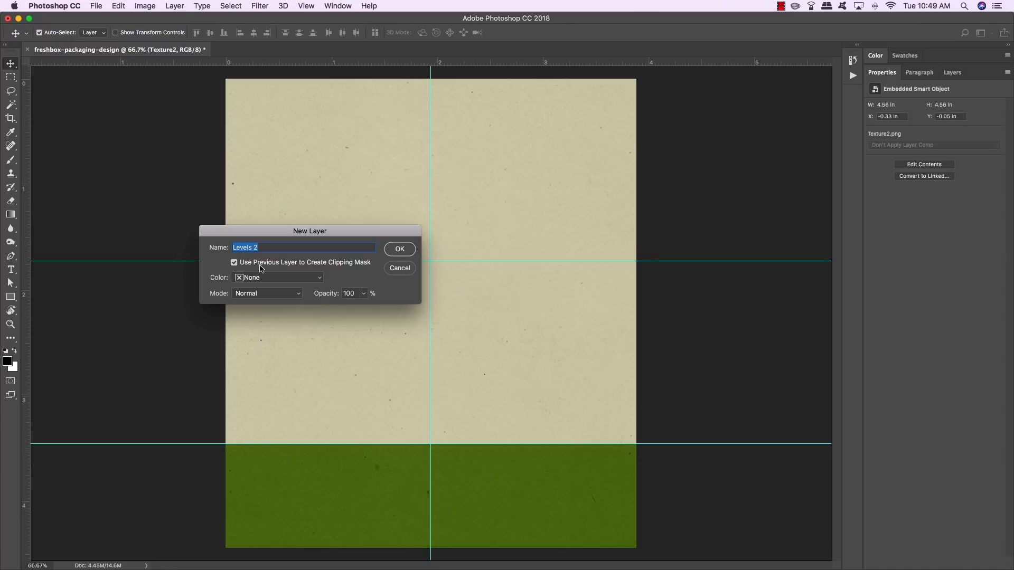
pyautogui.click(398, 250)
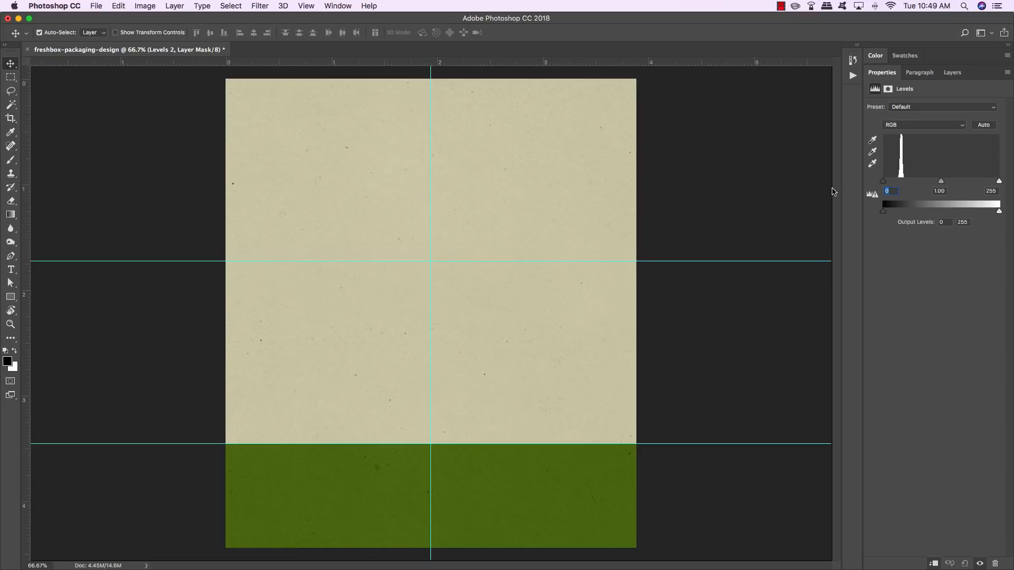
pyautogui.write('23')
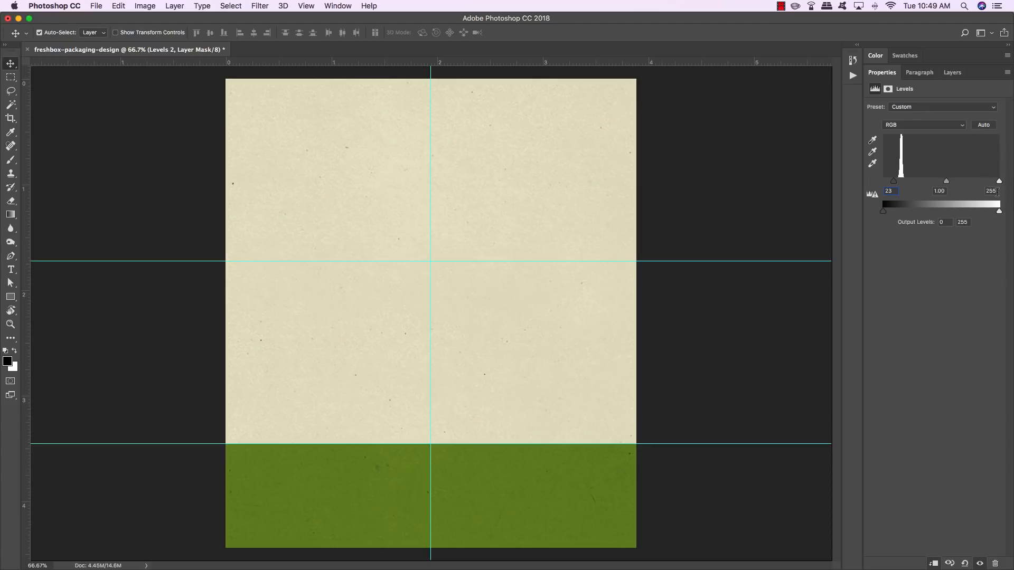
pyautogui.press('Tab')
pyautogui.write('164')
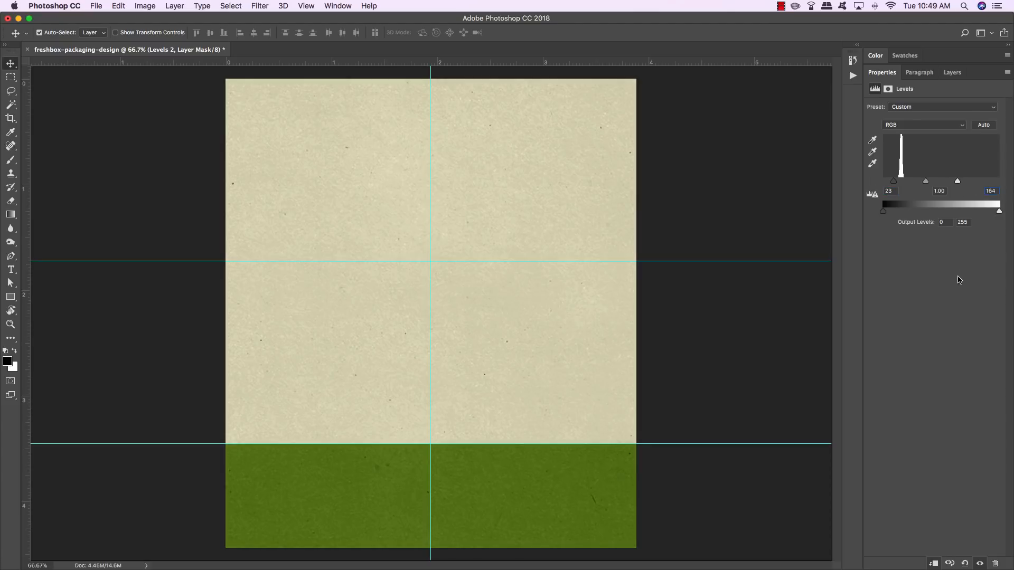
# Add a clipped Curves adjustment layer directly above Texture2, with a curve point at input 216 and output 55.
pyautogui.click(952, 72)
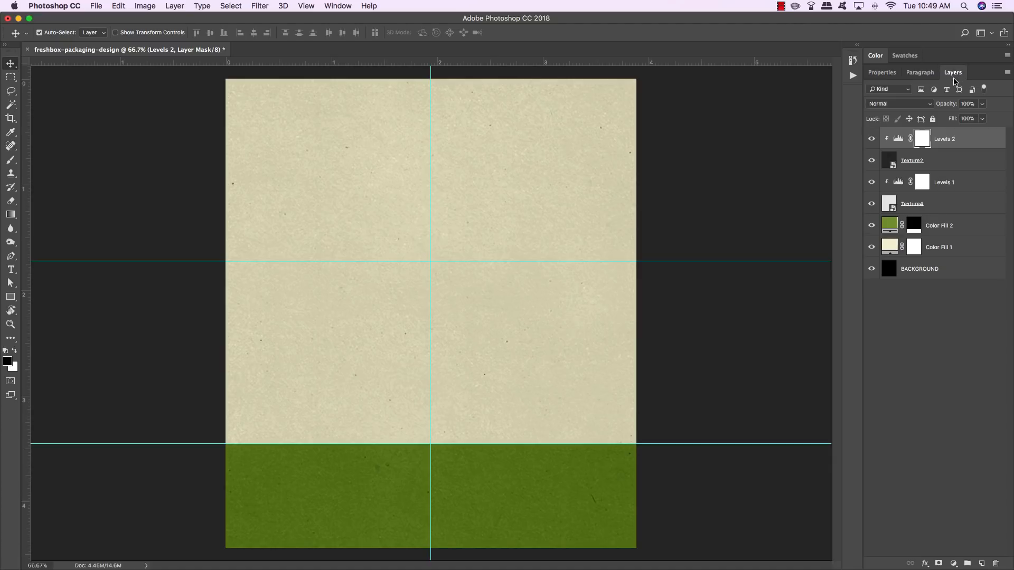
pyautogui.click(954, 160)
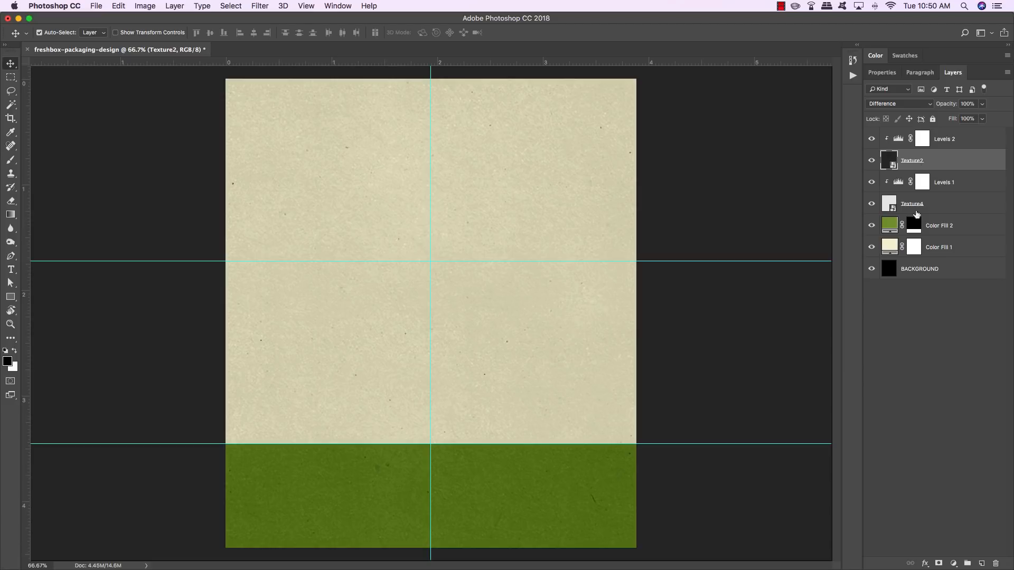
pyautogui.click(954, 564)
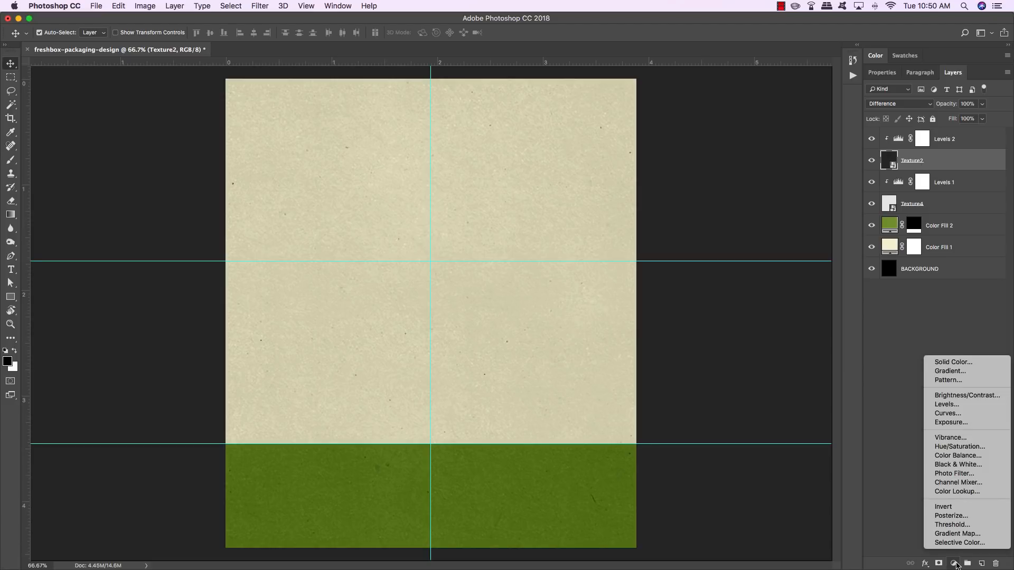
pyautogui.click(942, 415)
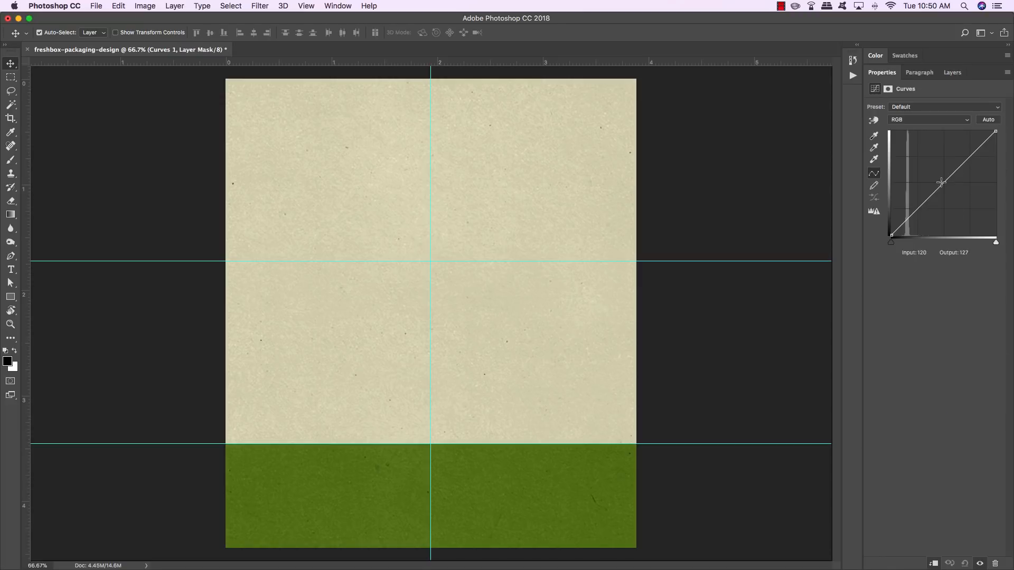
pyautogui.moveTo(944, 182); pyautogui.dragTo(973, 207)
pyautogui.moveTo(974, 211); pyautogui.dragTo(976, 211)
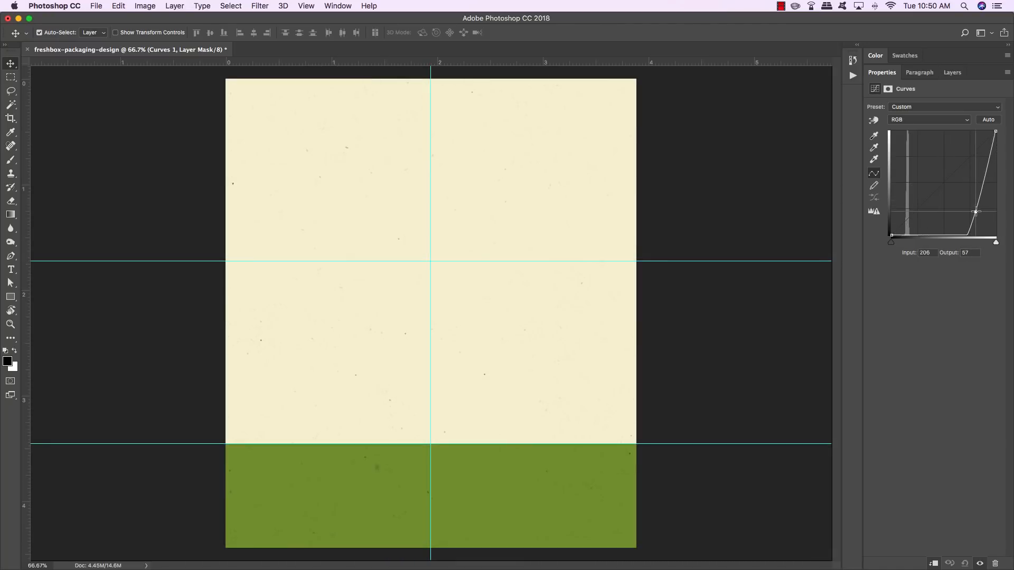
pyautogui.click(902, 253)
pyautogui.write('216')
pyautogui.press('Tab')
pyautogui.write('55')
# Move the Curves 1 layer above Levels 2 and set its opacity to 40%.
pyautogui.click(952, 73)
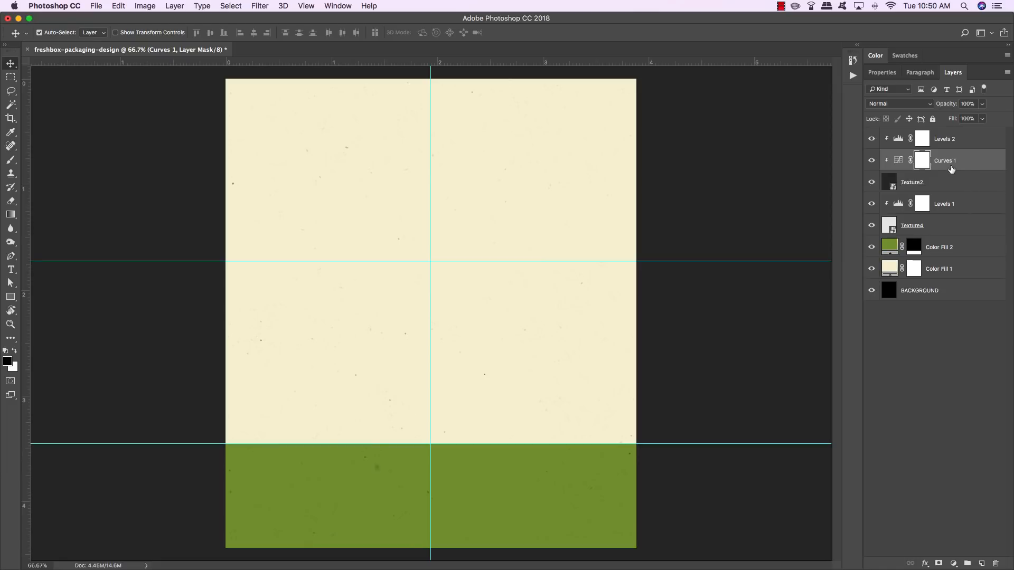
pyautogui.press('super+bracketright')
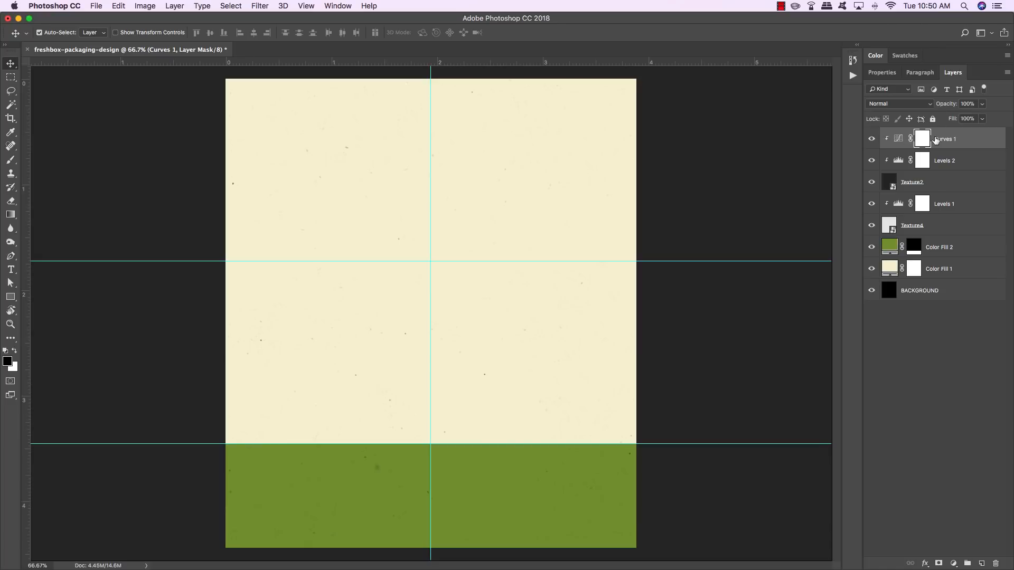
pyautogui.click(982, 104)
pyautogui.moveTo(985, 119); pyautogui.dragTo(952, 119)
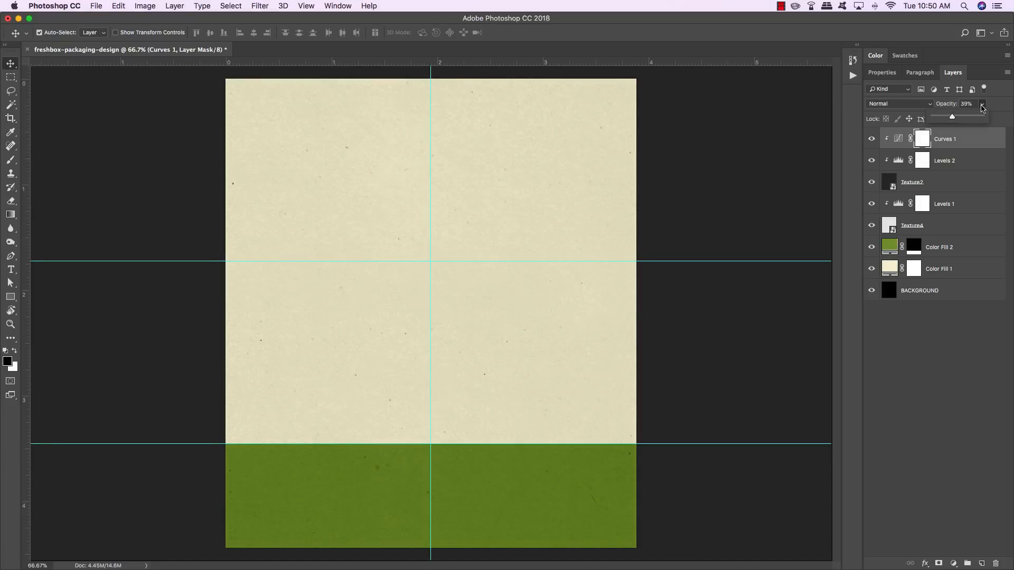
pyautogui.click(972, 104)
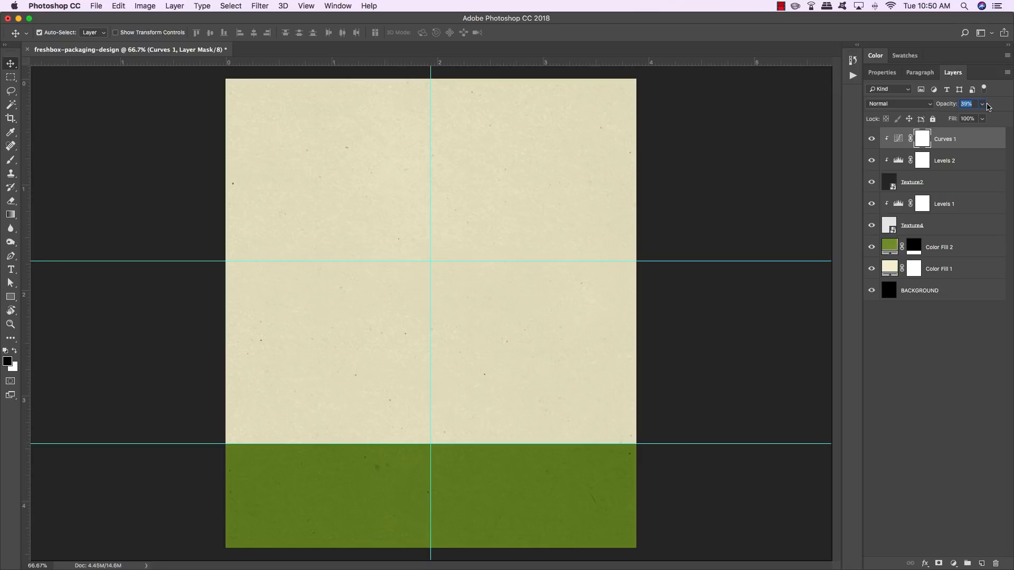
pyautogui.click(986, 147)
pyautogui.write('4')
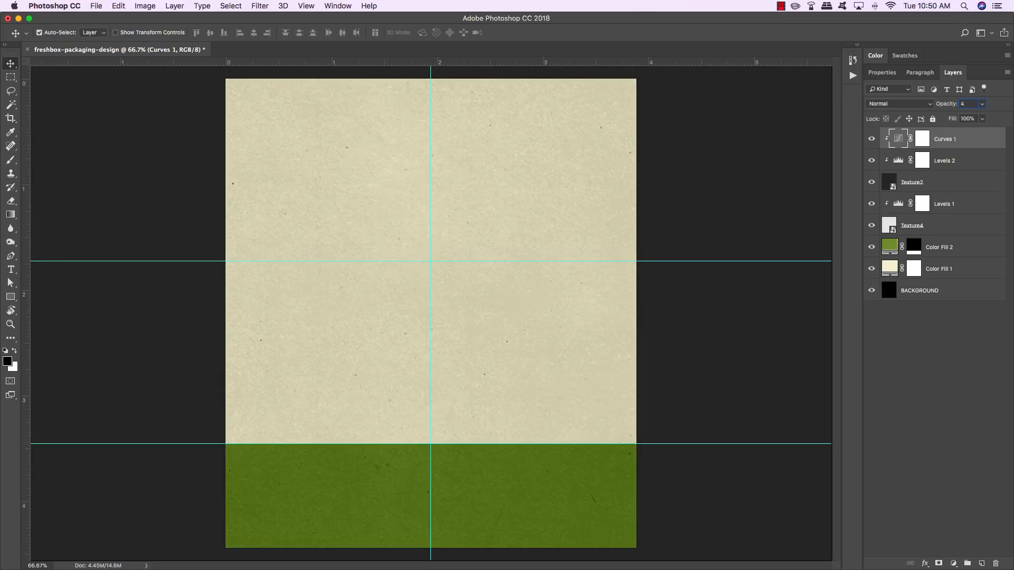
pyautogui.write('40')
pyautogui.press('BackSpace')
pyautogui.press('BackSpace')
pyautogui.write('0')
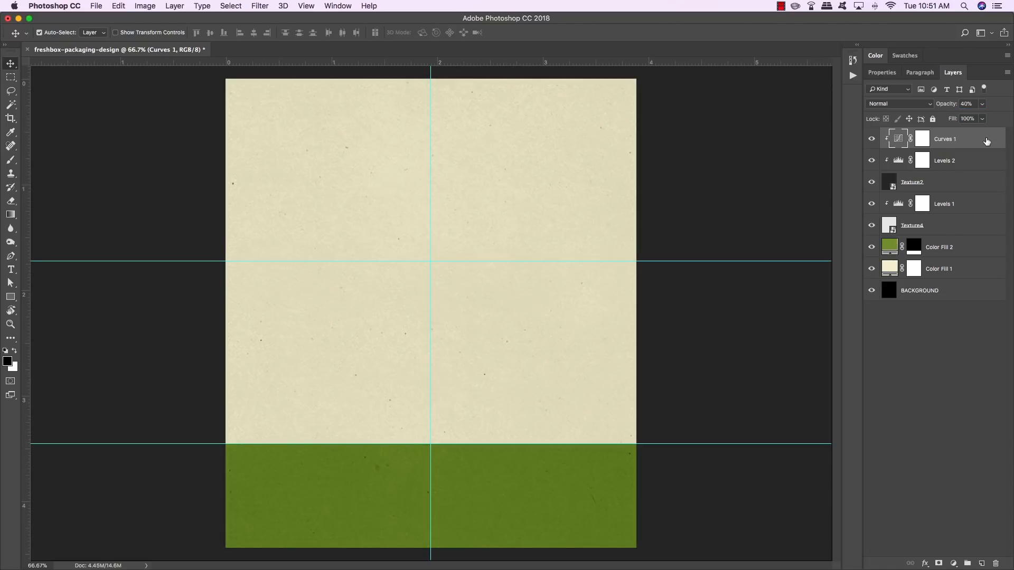
# Group all layers from Curves 1 down to Texture4 and name the group TEXTURES.
pyautogui.keyDown('shift'); pyautogui.click(957, 229); pyautogui.keyUp('shift')
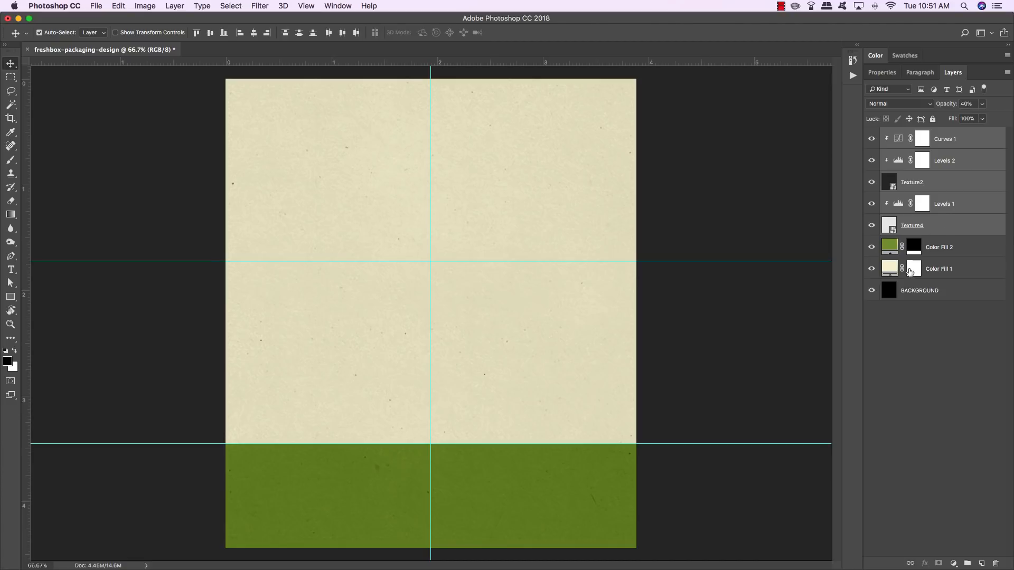
pyautogui.press('super+g')
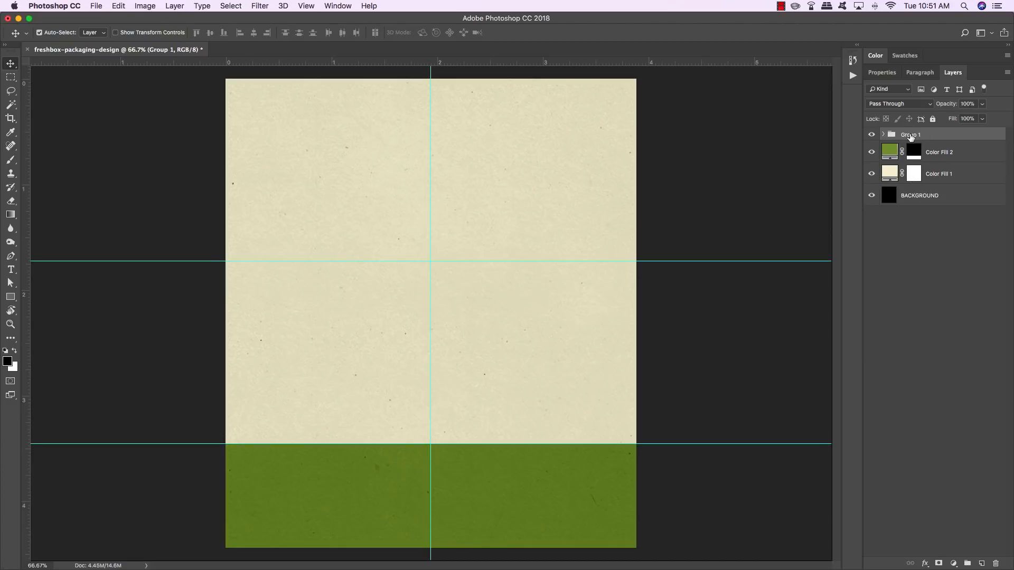
pyautogui.doubleClick(911, 135)
pyautogui.write('TEXTURES')
pyautogui.press('Return')
# Create a new empty layer above the TEXTURES group and show the Character settings beside the artwork.
pyautogui.click(982, 564)
pyautogui.click(336, 6)
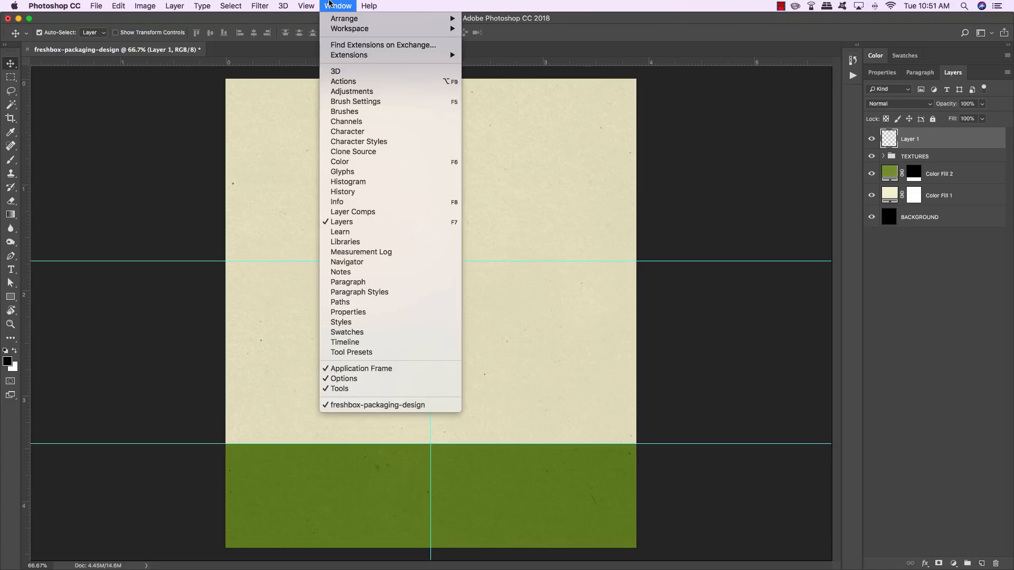
pyautogui.click(370, 132)
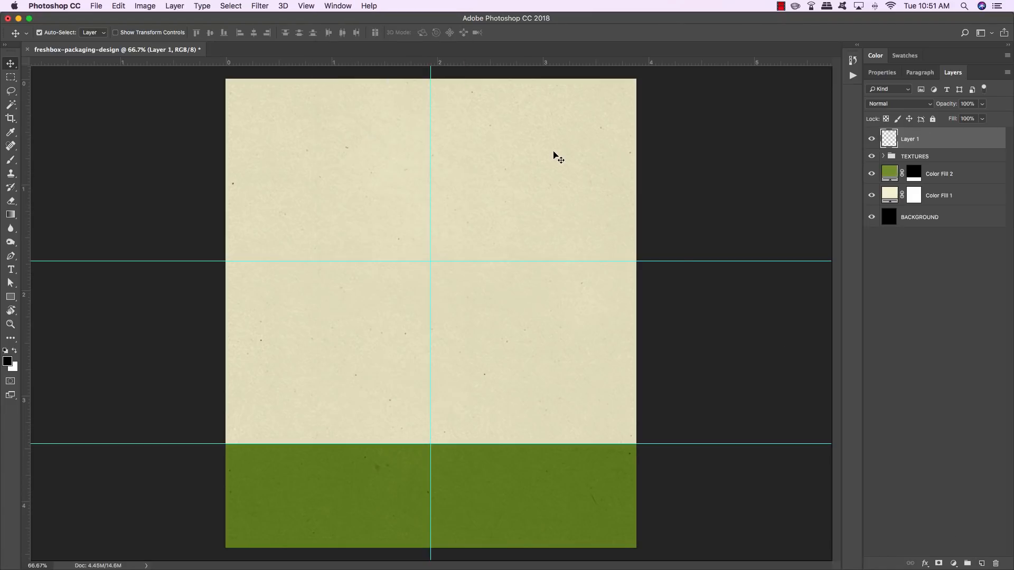
pyautogui.moveTo(745, 161); pyautogui.dragTo(695, 133)
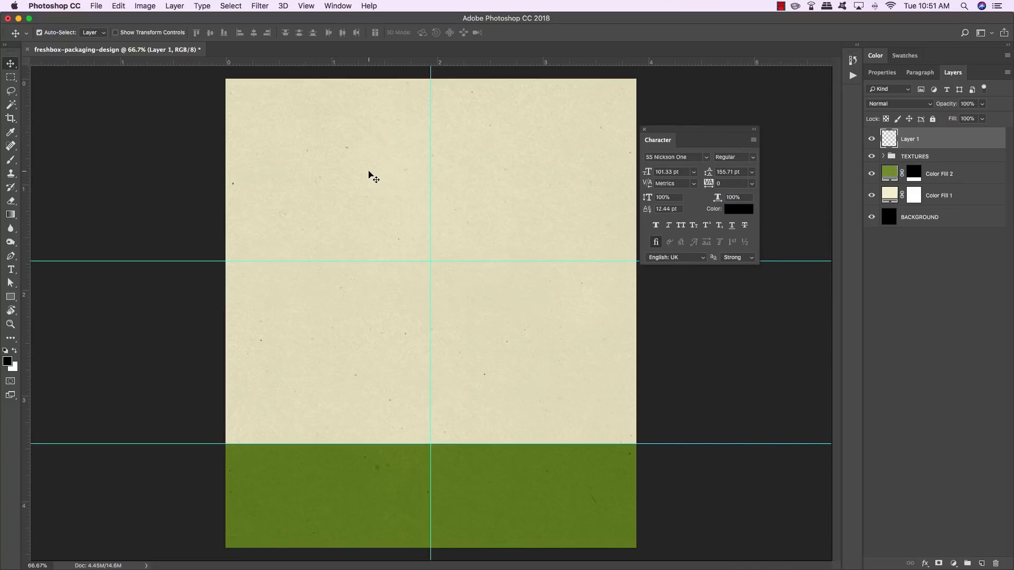
# Add the text FRESHBOX near the upper-left area of the cream background with the Type tool.
pyautogui.press('t')
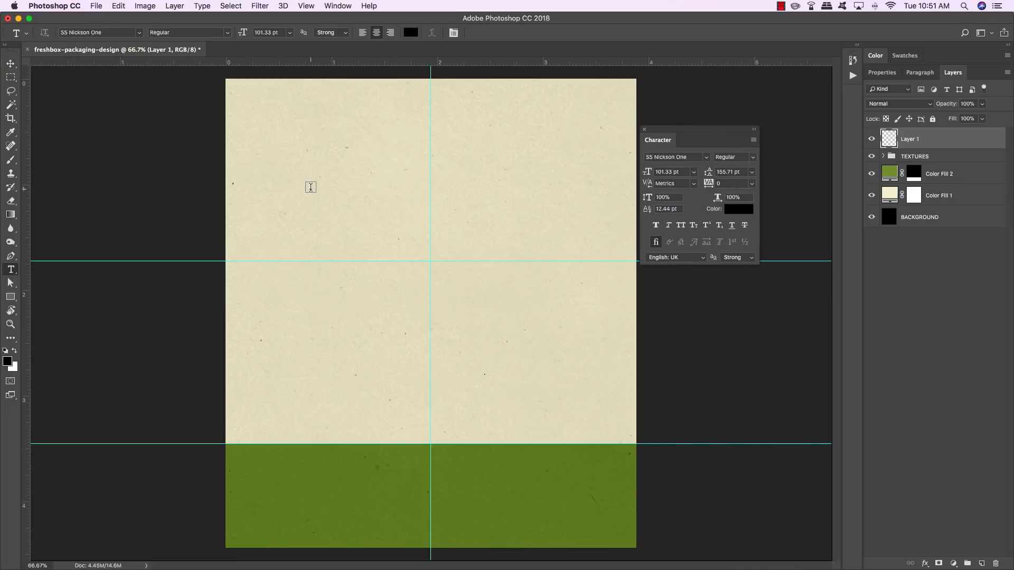
pyautogui.click(274, 131)
pyautogui.write('FRESHBOX')
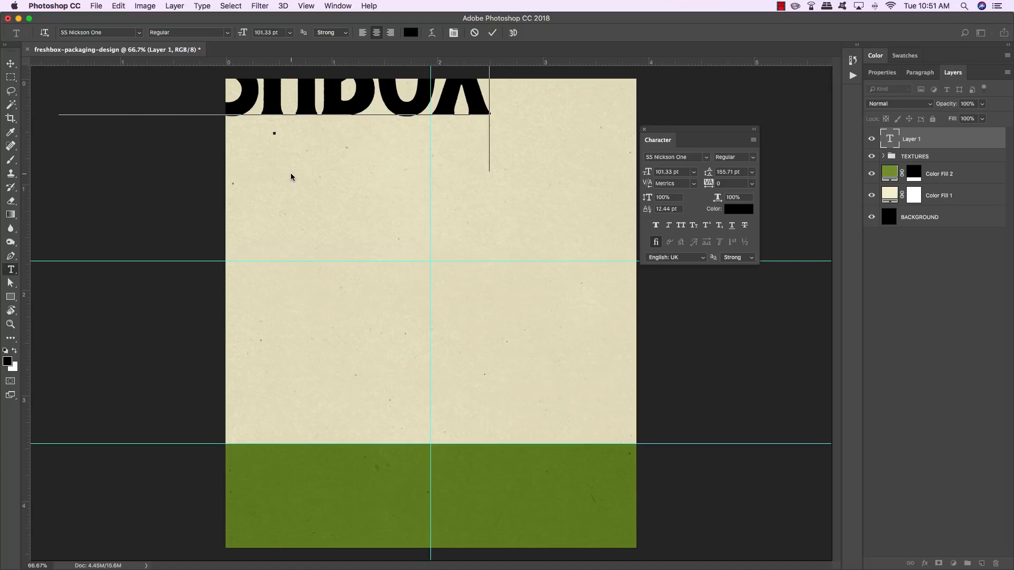
# Set the whole FRESHBOX text to the SS Nickson Four Regular font at 33.14 pt.
pyautogui.press('super+a')
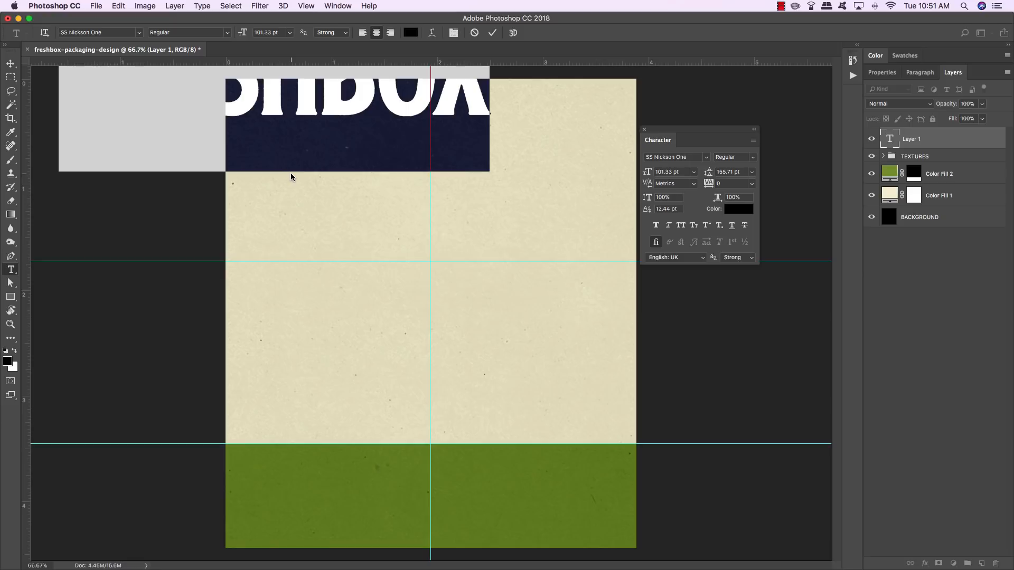
pyautogui.click(681, 158)
pyautogui.write('s')
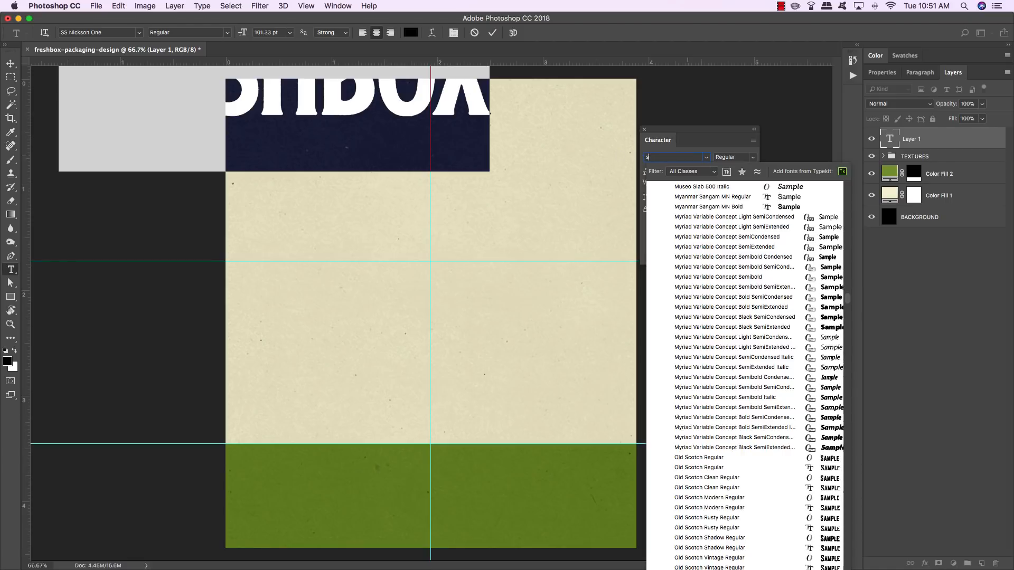
pyautogui.write('s nickson four')
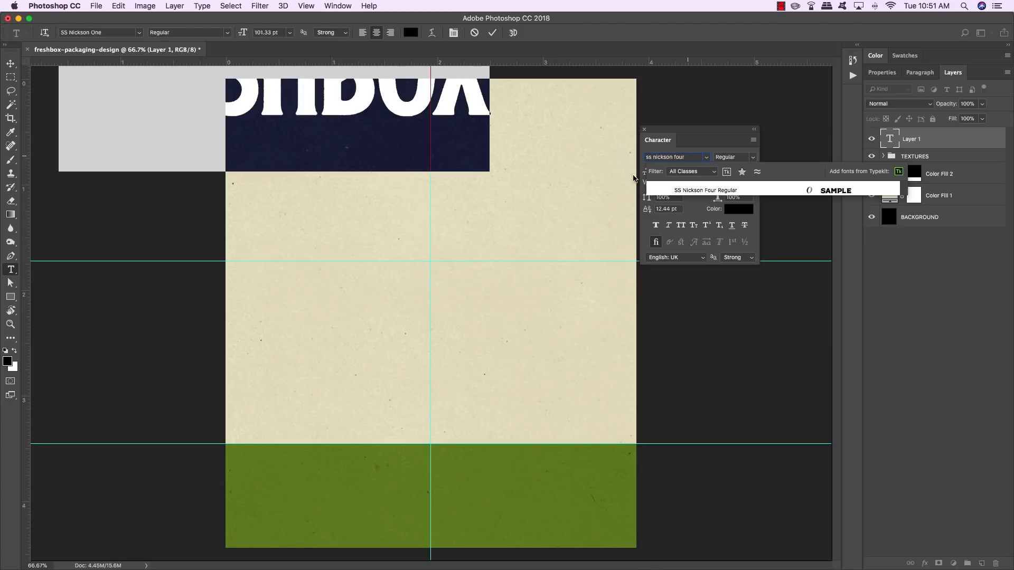
pyautogui.click(695, 192)
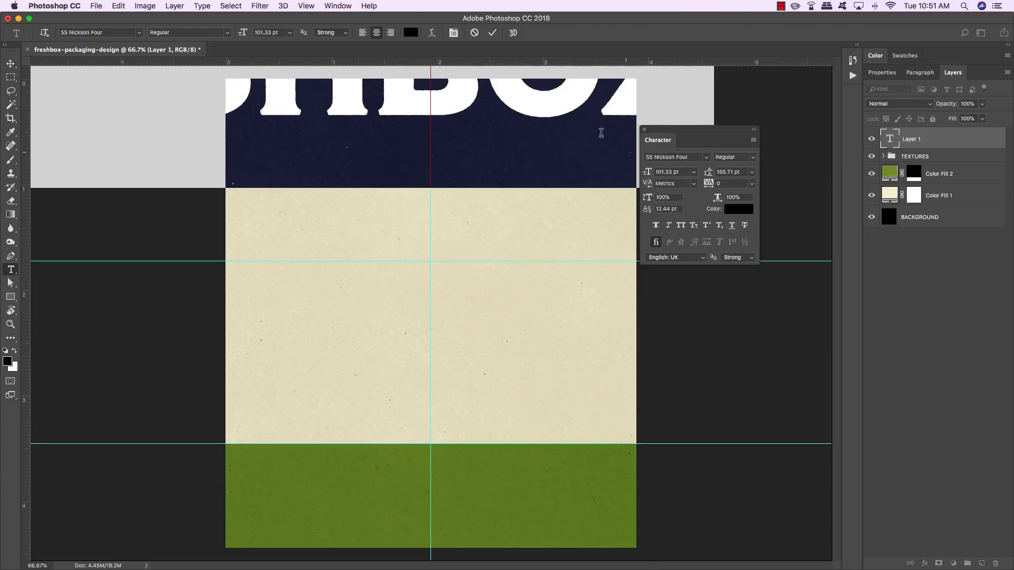
pyautogui.click(680, 172)
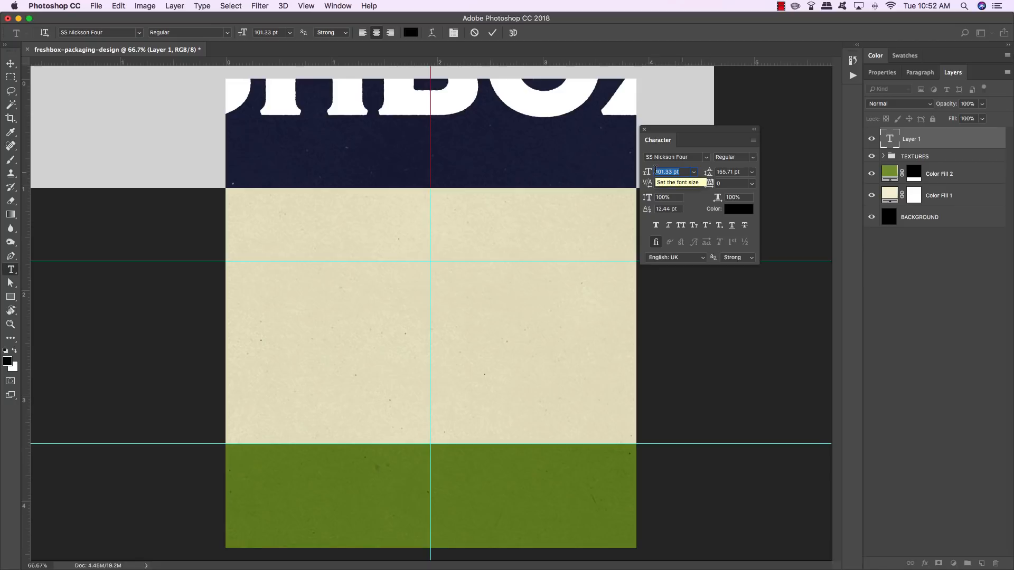
pyautogui.write('33.14')
pyautogui.press('Return')
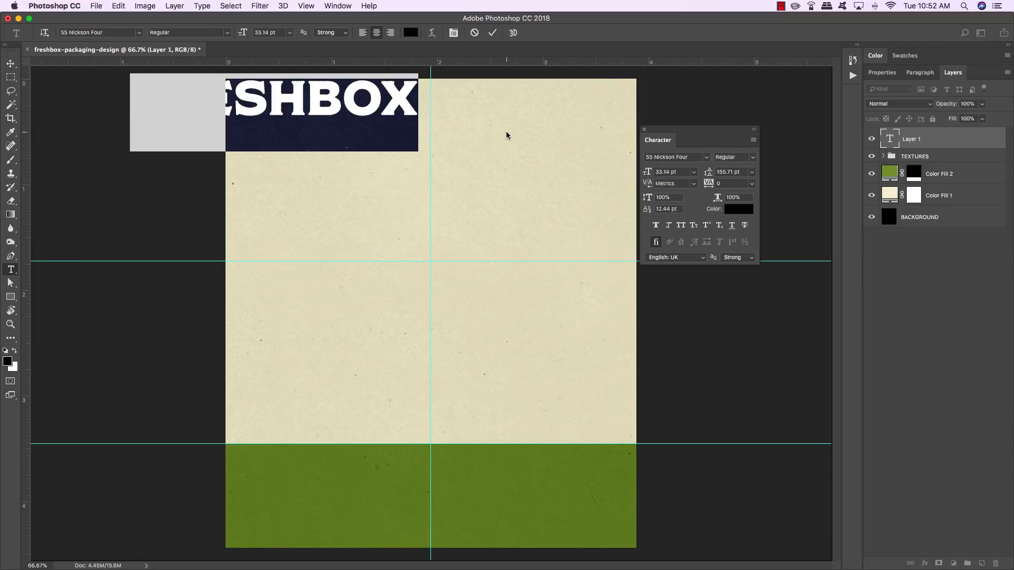
# Move the FRESHBOX text into the upper part of the cream area and centre it on the vertical guide.
pyautogui.click(10, 63)
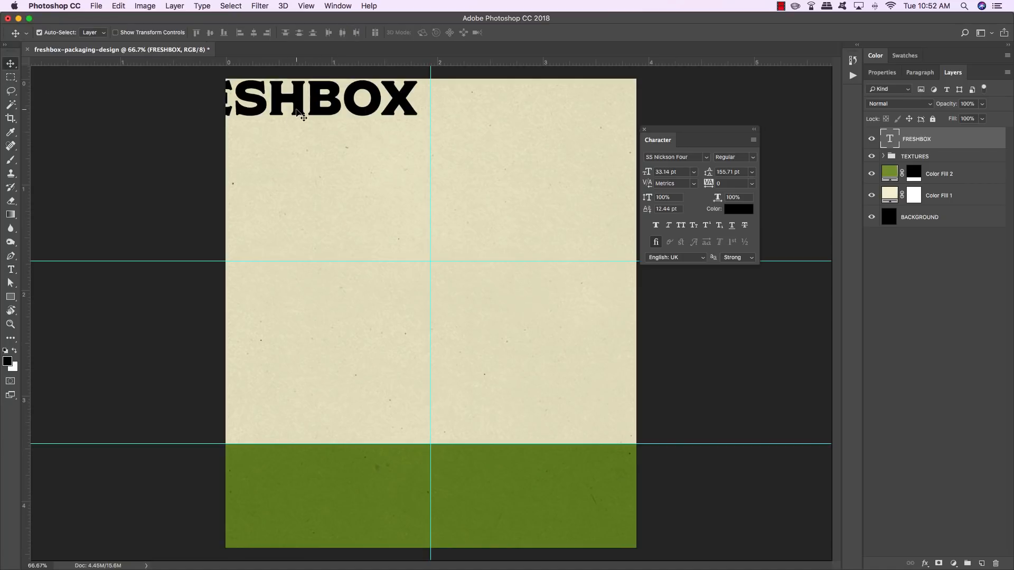
pyautogui.moveTo(303, 111); pyautogui.dragTo(449, 149)
pyautogui.press('super+t')
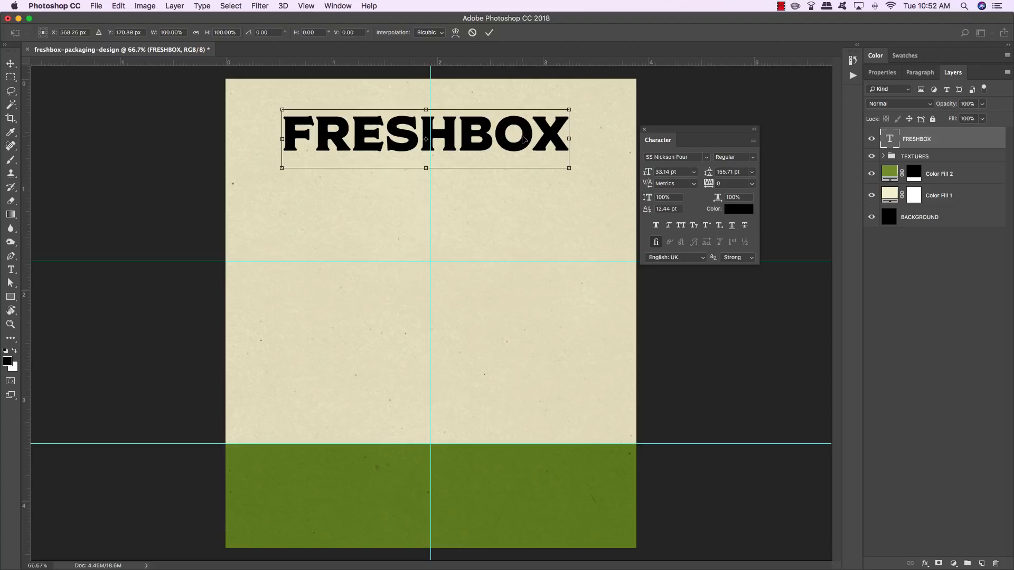
pyautogui.moveTo(525, 140); pyautogui.dragTo(530, 140)
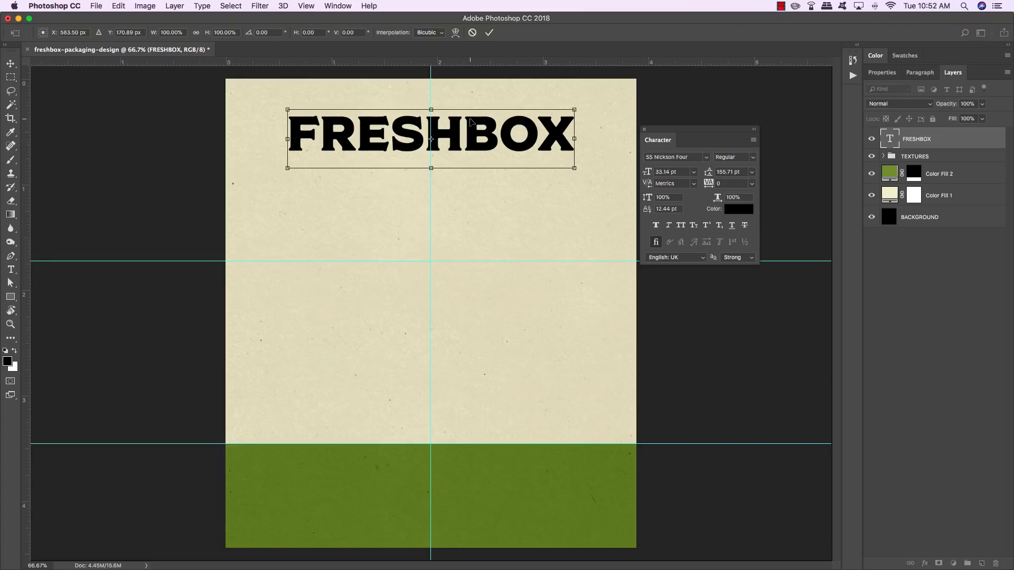
pyautogui.press('Return')
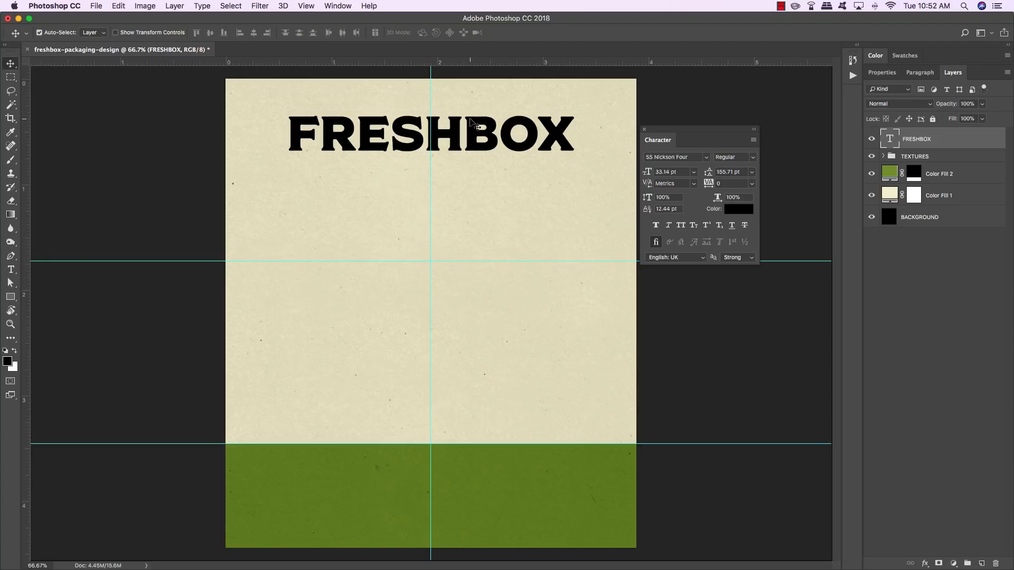
# Add a Color Overlay of 7b9835 to the FRESHBOX layer and collapse its effects list.
pyautogui.doubleClick(998, 140)
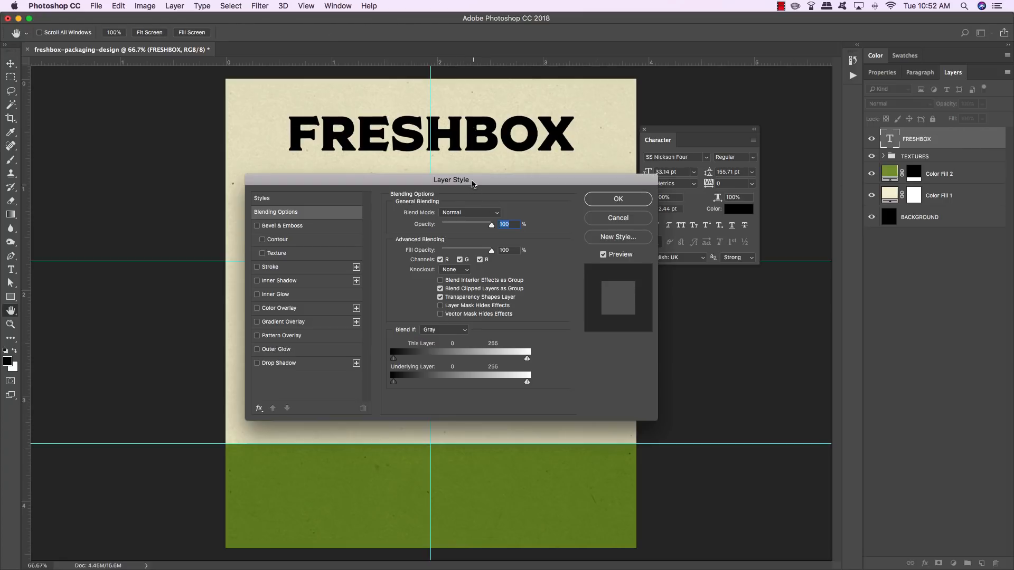
pyautogui.click(280, 310)
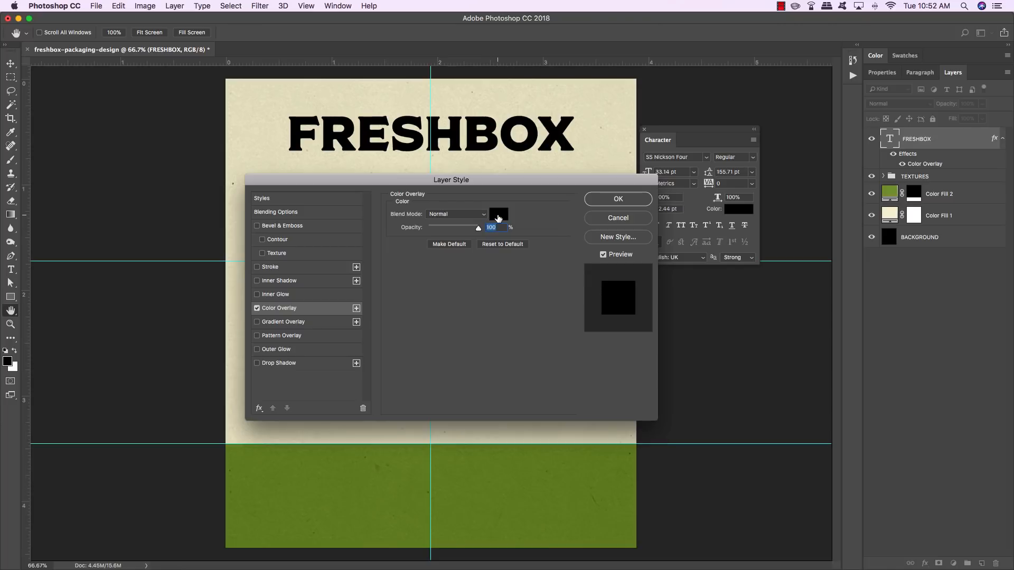
pyautogui.click(498, 216)
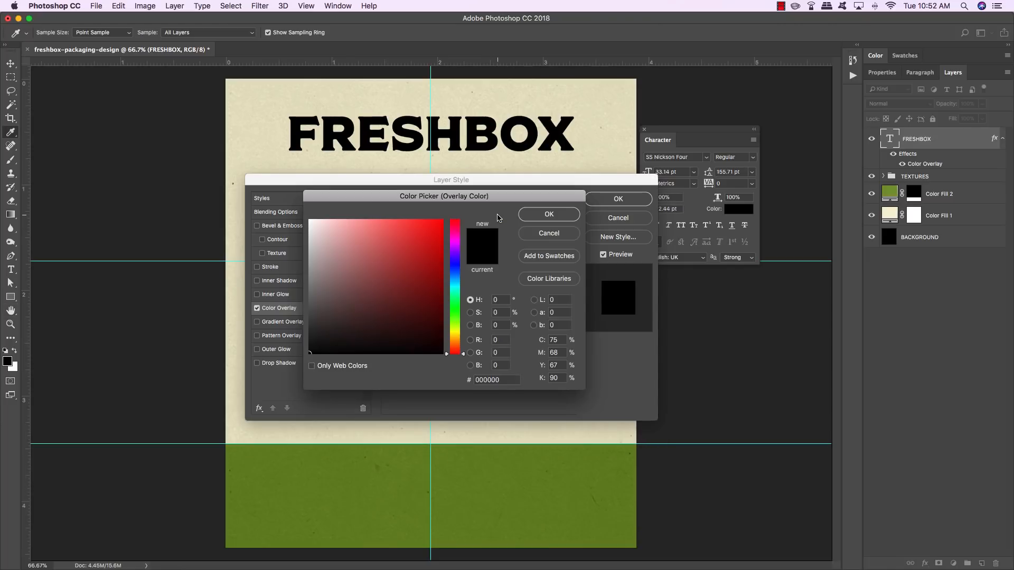
pyautogui.click(491, 379)
pyautogui.write('7')
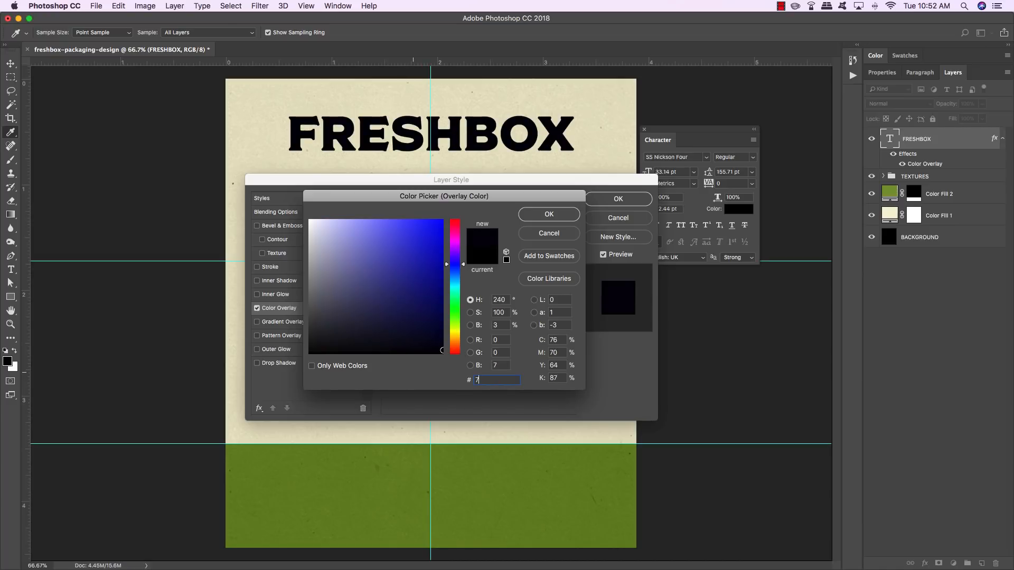
pyautogui.write('b9835')
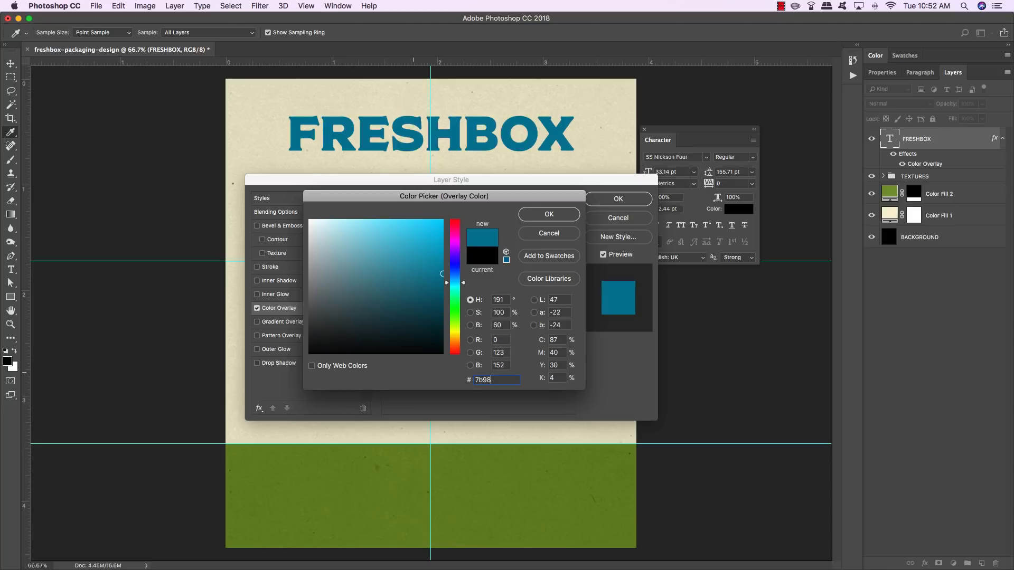
pyautogui.click(560, 214)
pyautogui.click(620, 203)
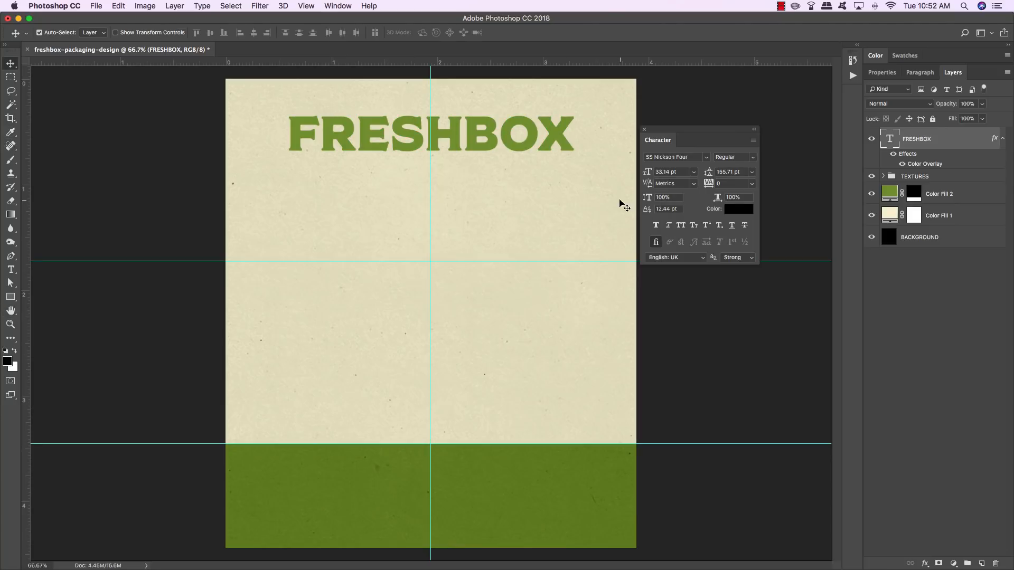
pyautogui.click(1002, 138)
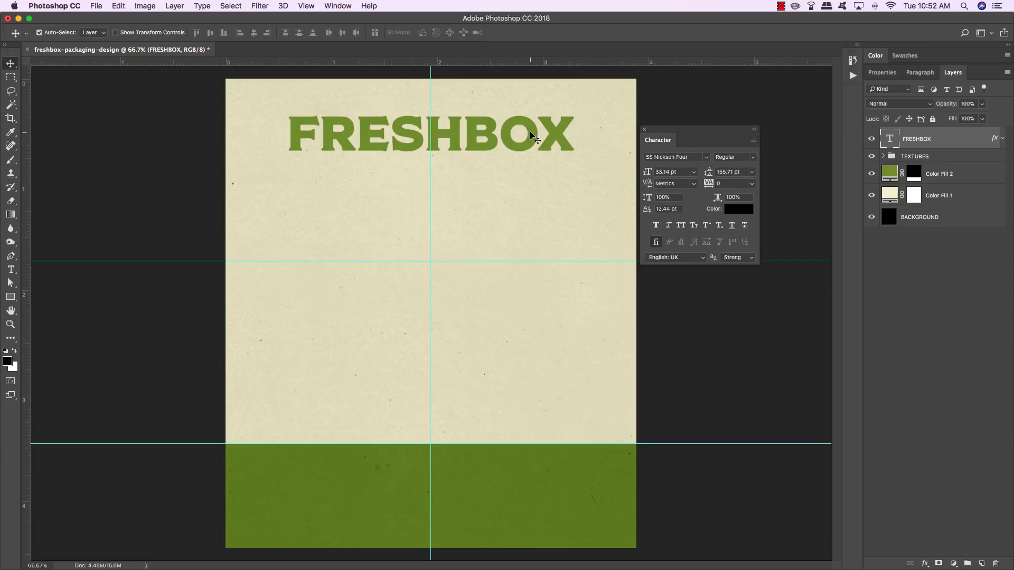
# Warp the FRESHBOX text with the horizontal Arc style at a 28% bend.
pyautogui.press('t')
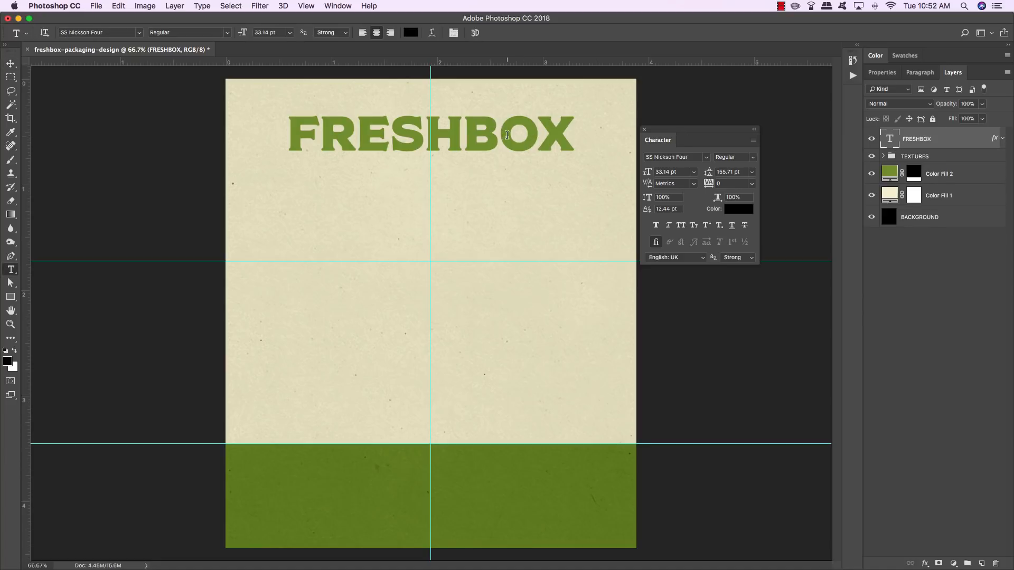
pyautogui.doubleClick(507, 135)
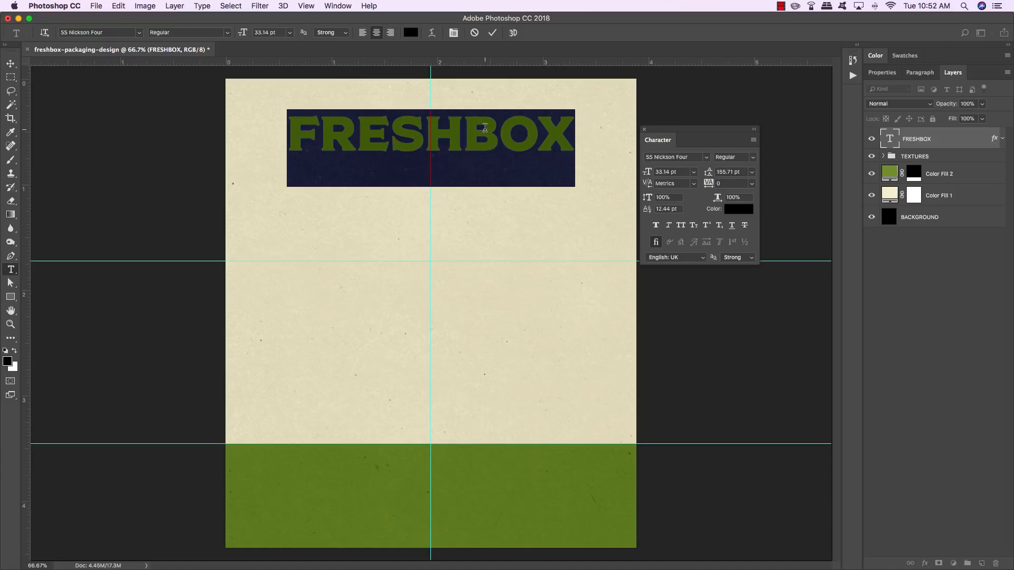
pyautogui.click(432, 34)
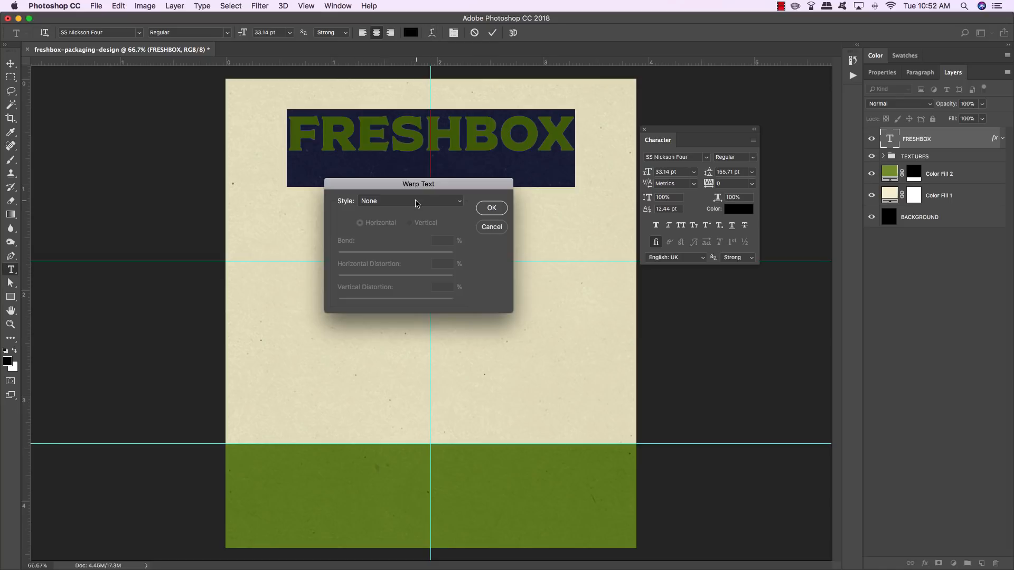
pyautogui.click(415, 204)
pyautogui.click(414, 220)
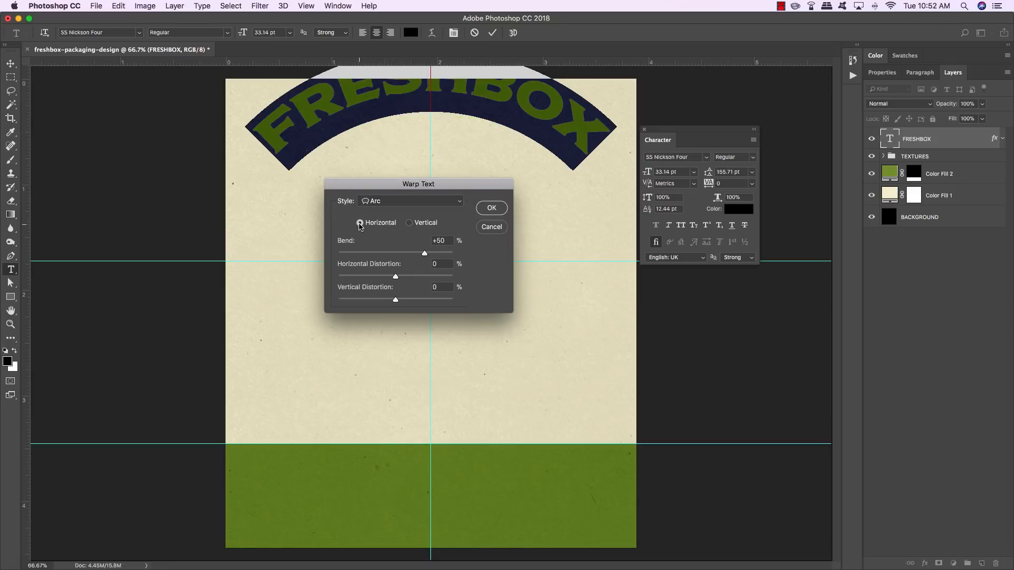
pyautogui.click(448, 241)
pyautogui.write('28')
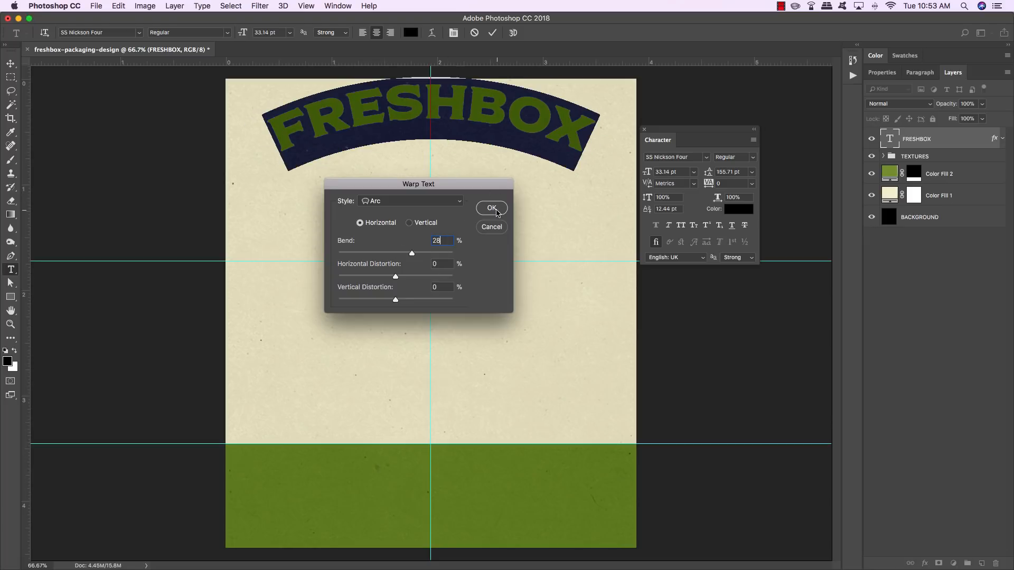
pyautogui.click(496, 213)
# Move the arched FRESHBOX text straight down to leave more space below the artwork's upper edge.
pyautogui.click(10, 64)
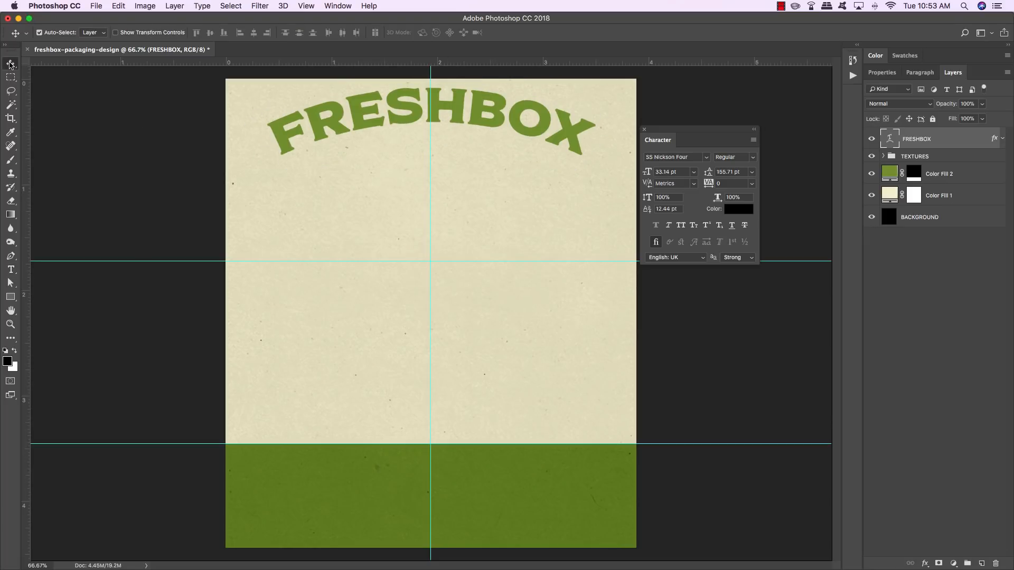
pyautogui.hotkey('shift', 'Down')
pyautogui.hotkey('shift', 'Down')
pyautogui.hotkey('shift', 'Down')
pyautogui.hotkey('shift', 'Down')
pyautogui.hotkey('shift', 'Down')
pyautogui.hotkey('shift', 'Down')
pyautogui.hotkey('shift', 'Down')
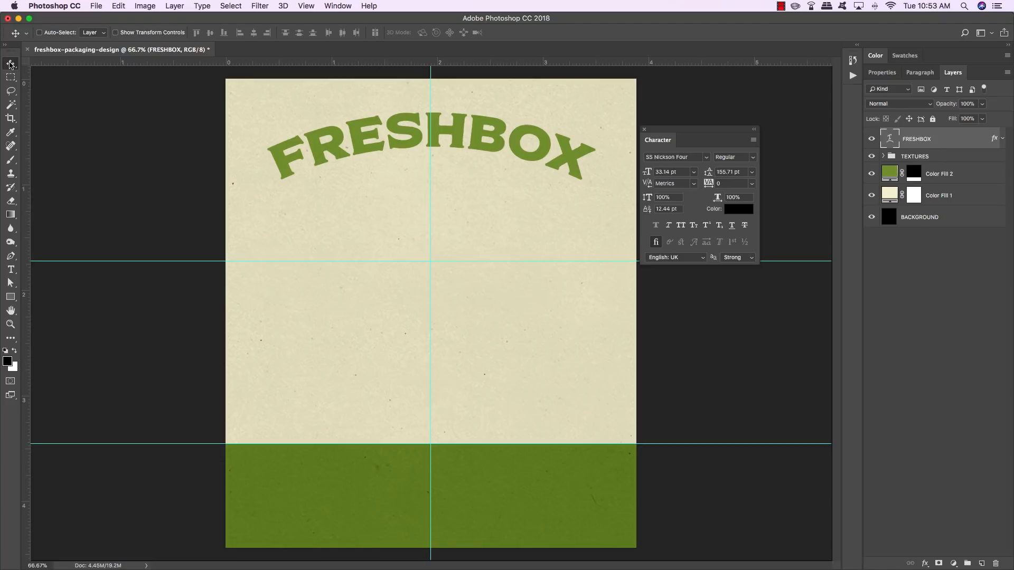
# Duplicate the FRESHBOX layer, place the copy beneath the original, and nudge it slightly down and left as an offset shadow.
pyautogui.press('super+j')
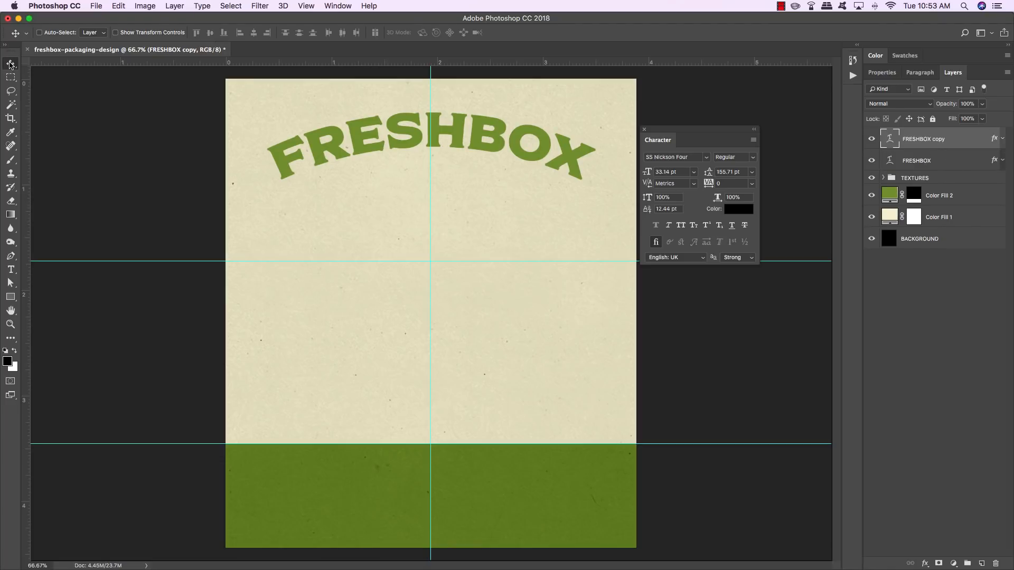
pyautogui.press('super+bracketleft')
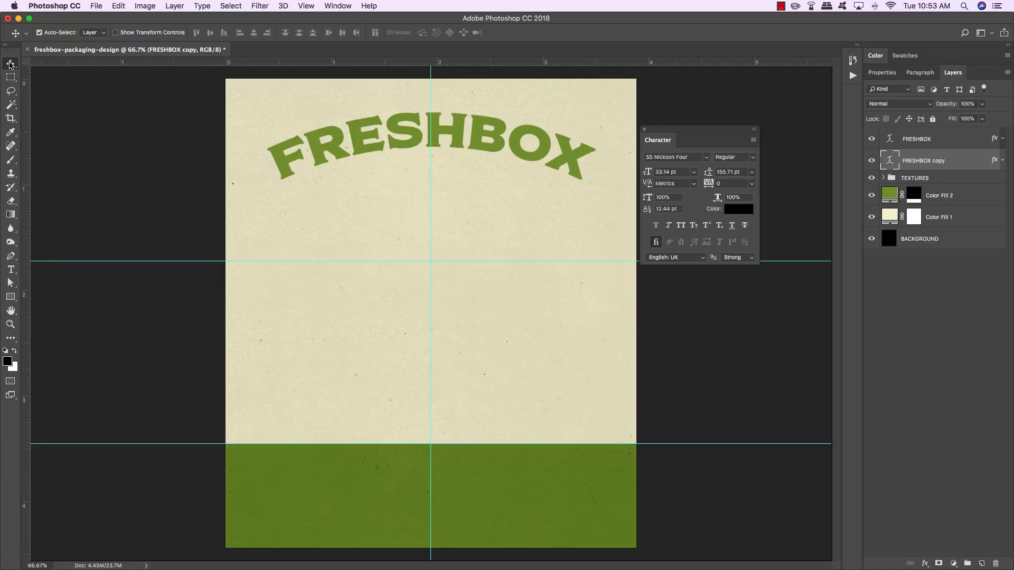
pyautogui.press('Down')
pyautogui.press('Down')
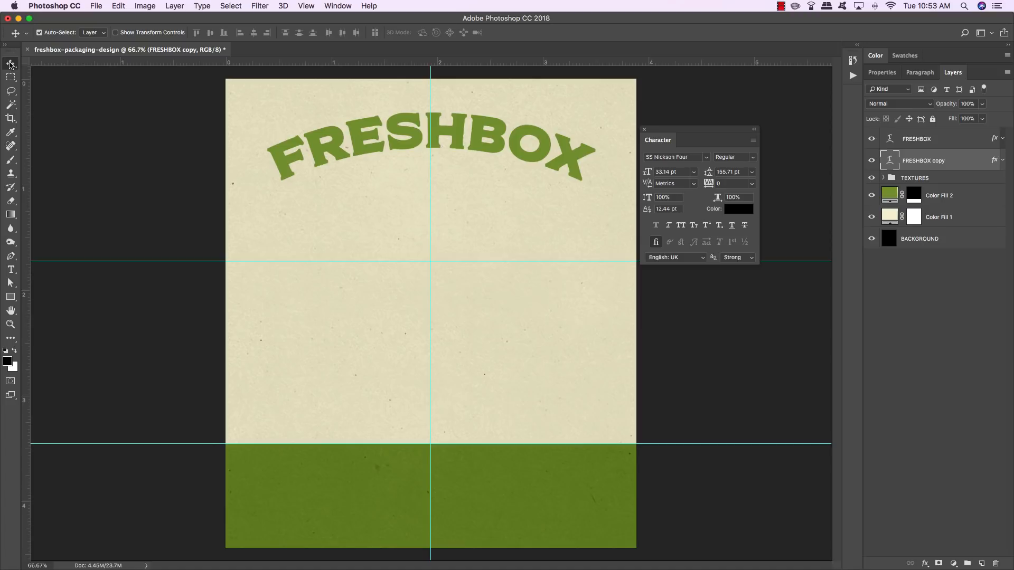
pyautogui.press('Left')
pyautogui.press('Left')
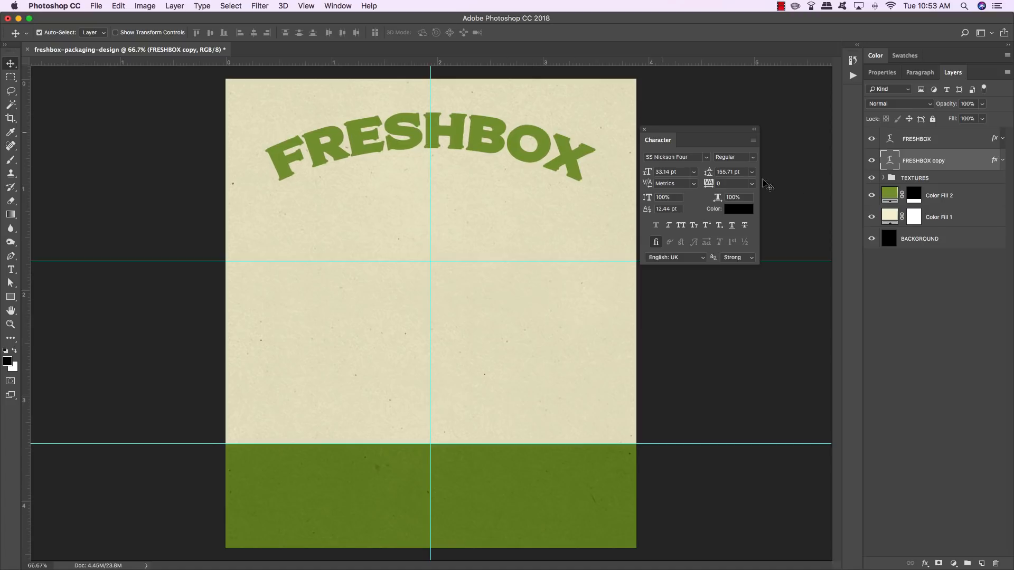
# Change the Color Overlay of the FRESHBOX copy layer to CFCAAD.
pyautogui.doubleClick(994, 161)
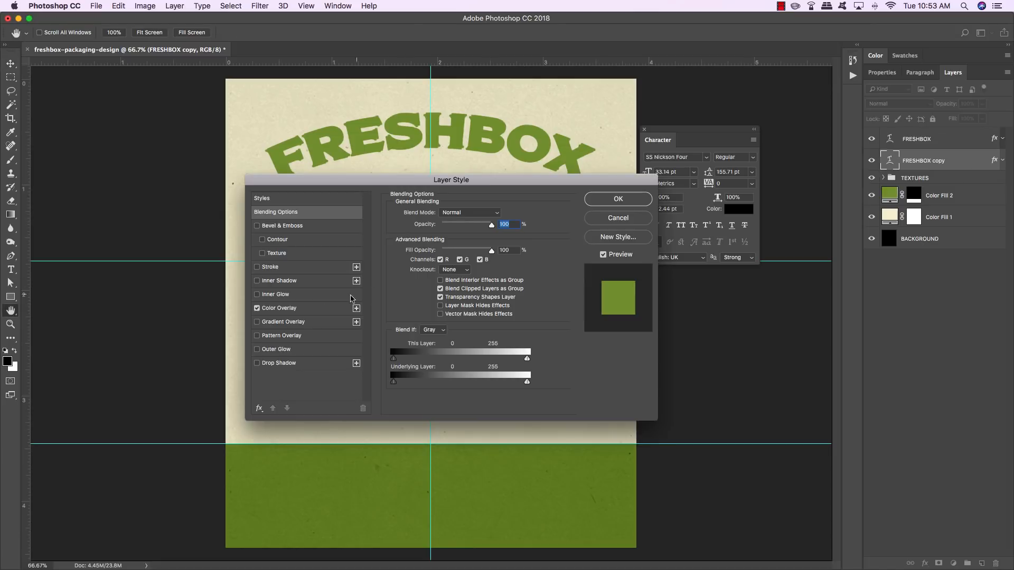
pyautogui.click(260, 308)
pyautogui.click(499, 214)
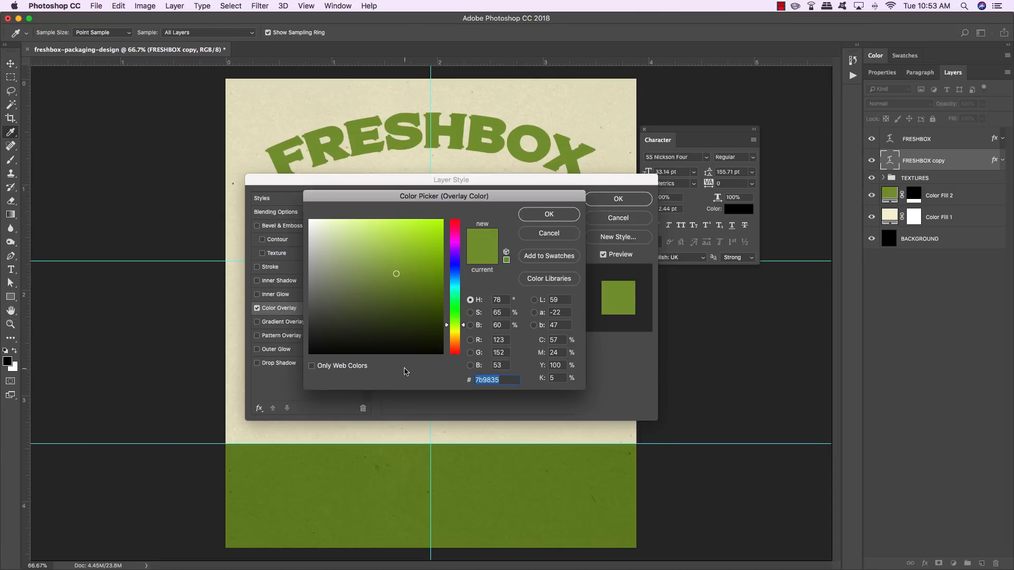
pyautogui.write('CFC')
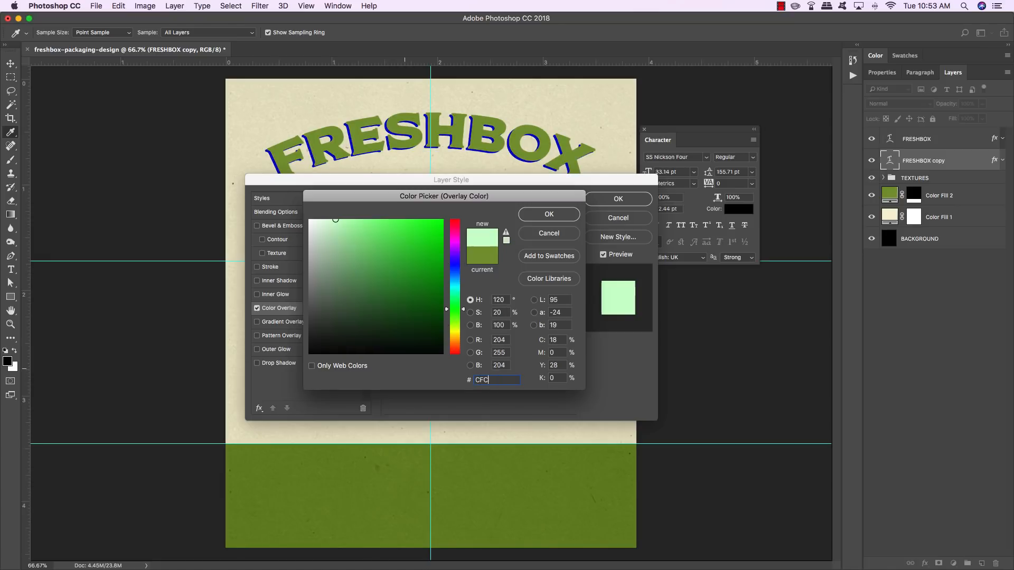
pyautogui.write('AAD')
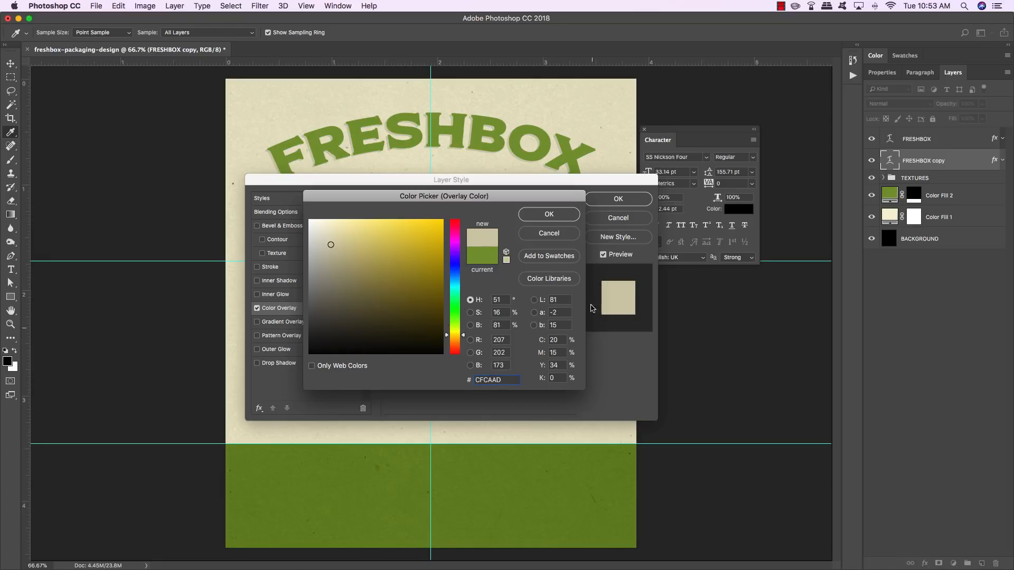
pyautogui.click(551, 215)
pyautogui.click(618, 199)
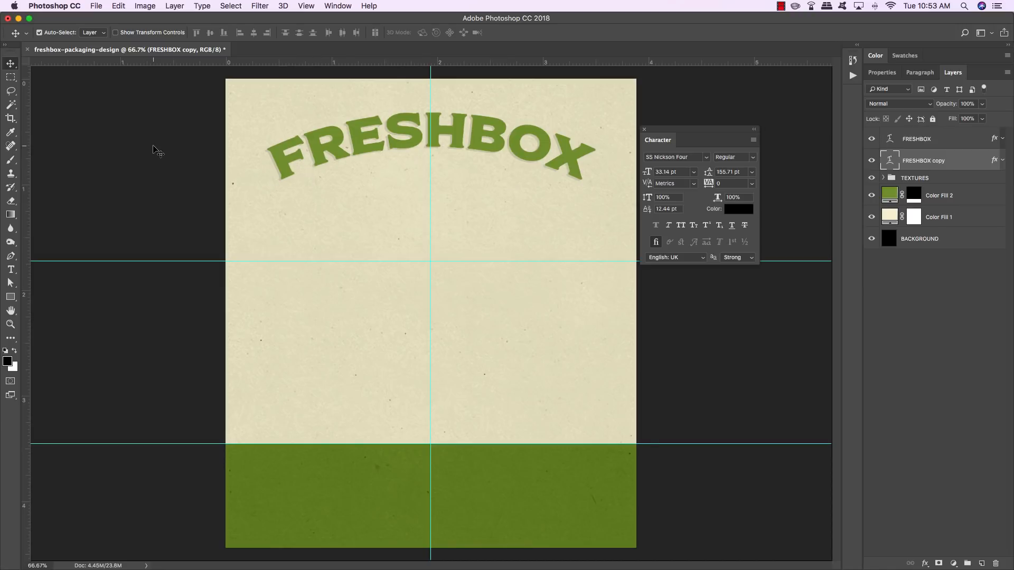
# Create a new empty layer above the FRESHBOX layer.
pyautogui.press('super+plus')
pyautogui.scroll(2, 201, 153)
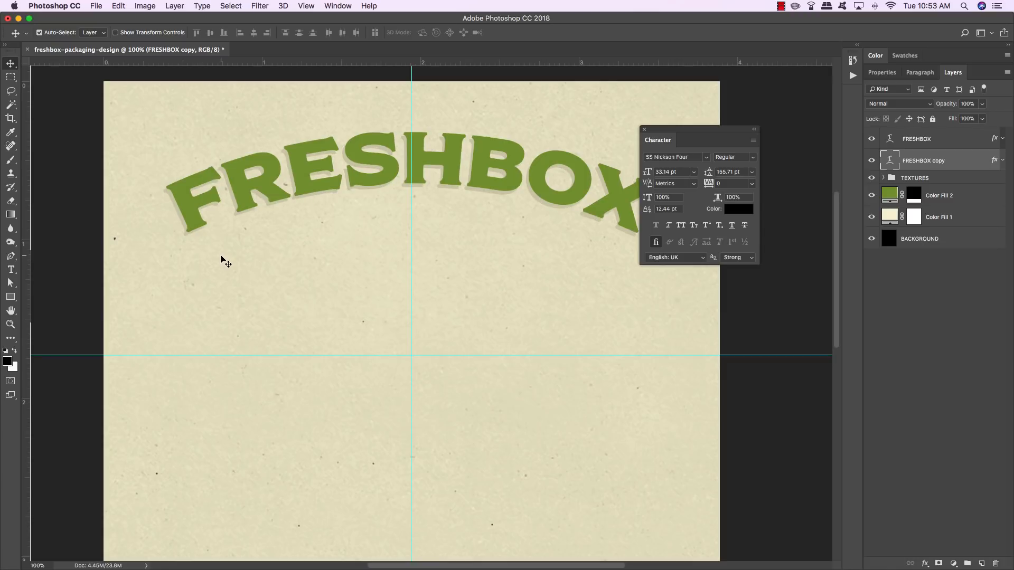
pyautogui.hscroll(3, 358, 247)
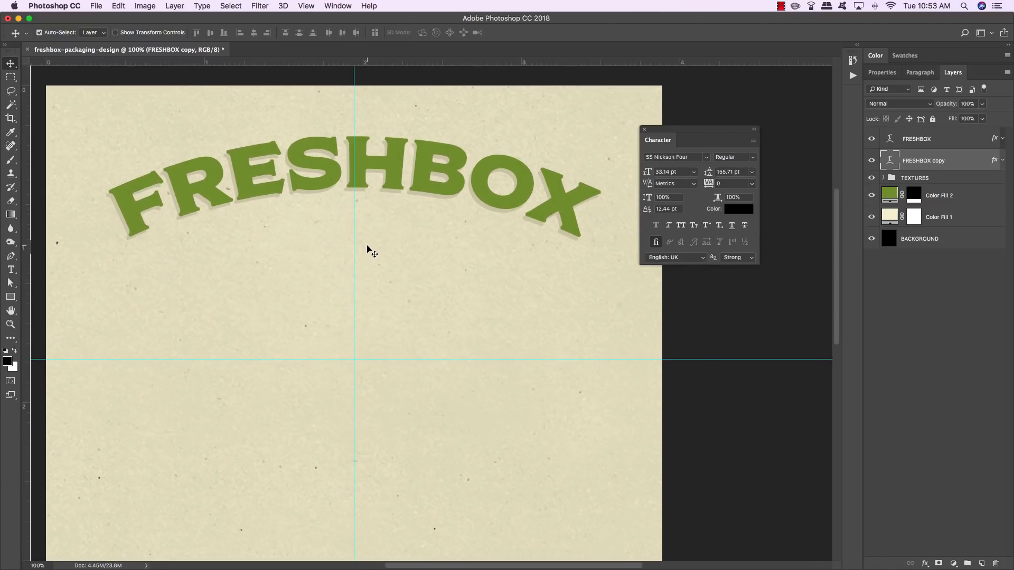
pyautogui.scroll(-1, 365, 242)
pyautogui.hscroll(-1, 365, 242)
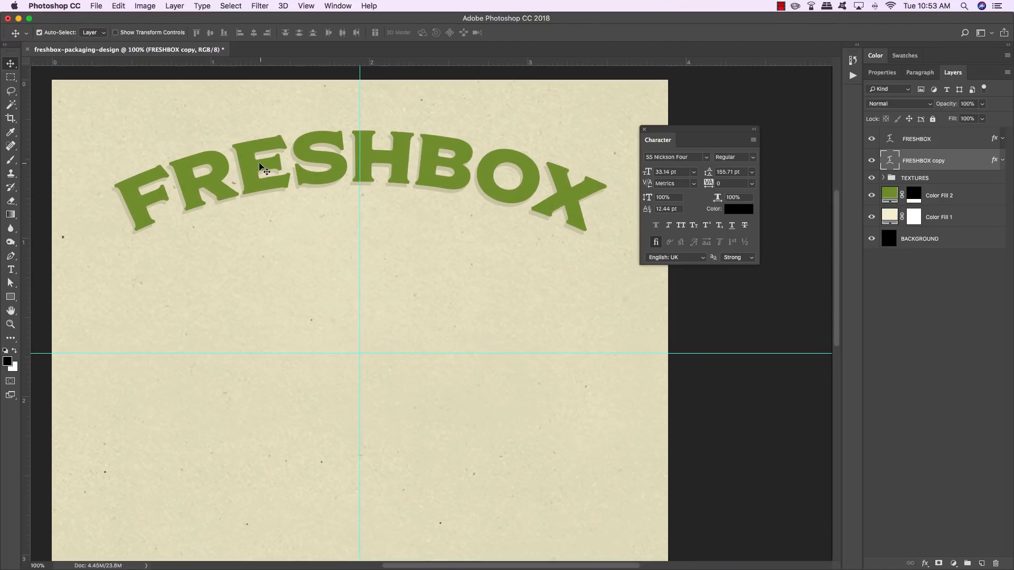
pyautogui.click(921, 139)
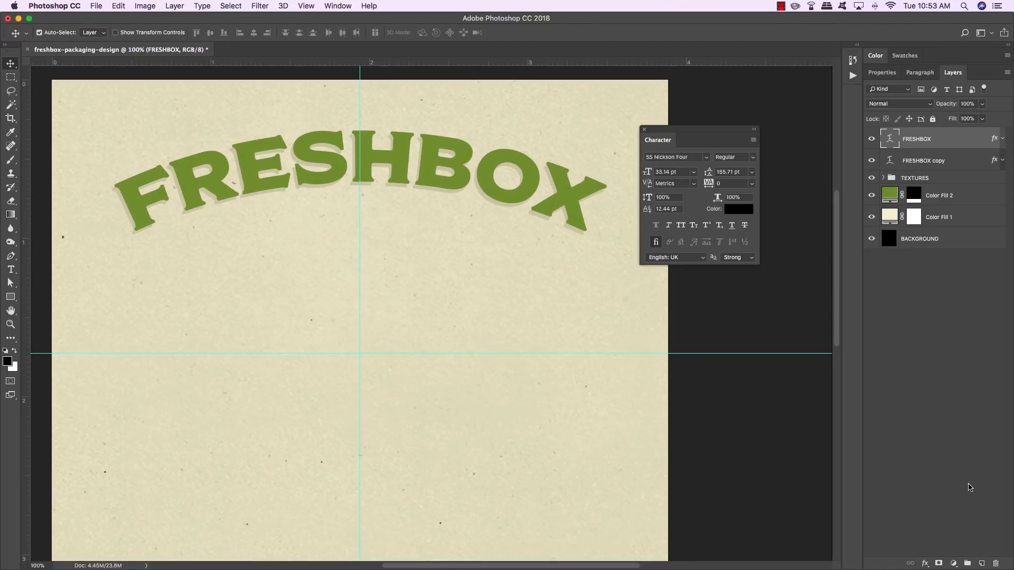
pyautogui.click(982, 564)
# Add the text line WEEKLY DELIVERY OF HEALTHY SNACKS MADE JUST FOR YOU below the arched FRESHBOX title.
pyautogui.press('t')
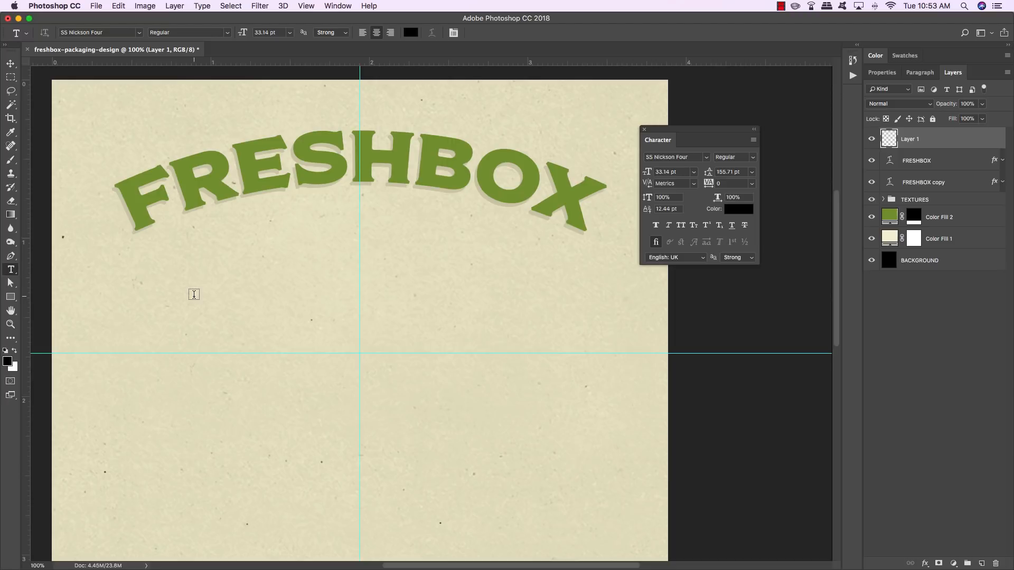
pyautogui.click(110, 309)
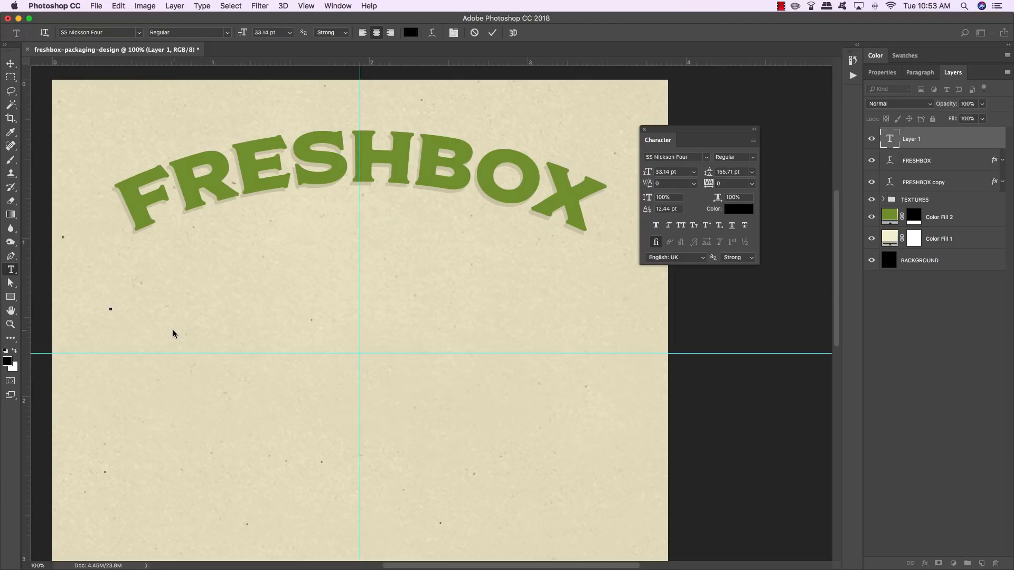
pyautogui.write('W')
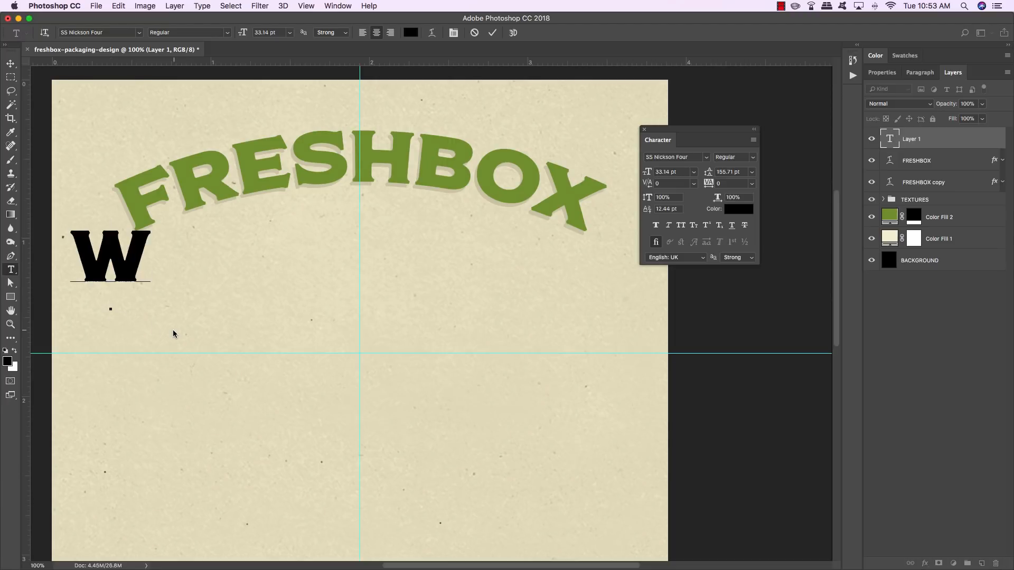
pyautogui.write('EEKLY DELIVE')
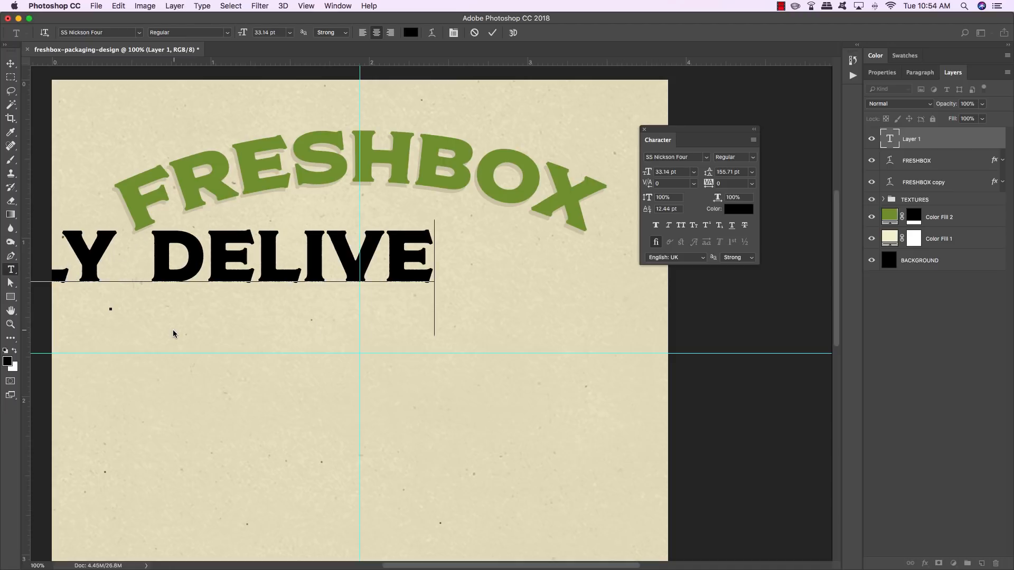
pyautogui.write('RY OF HE')
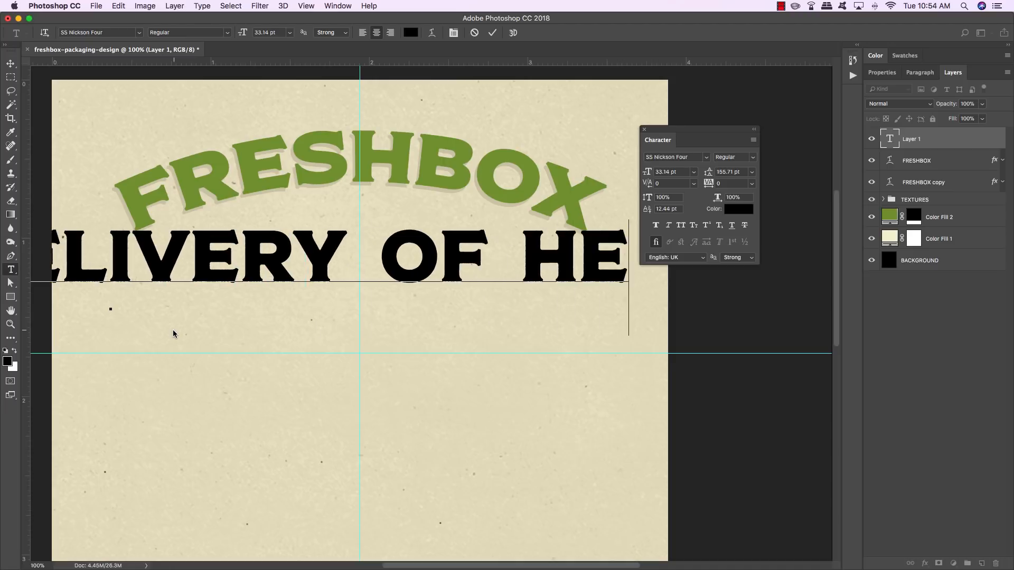
pyautogui.write('ALTHY')
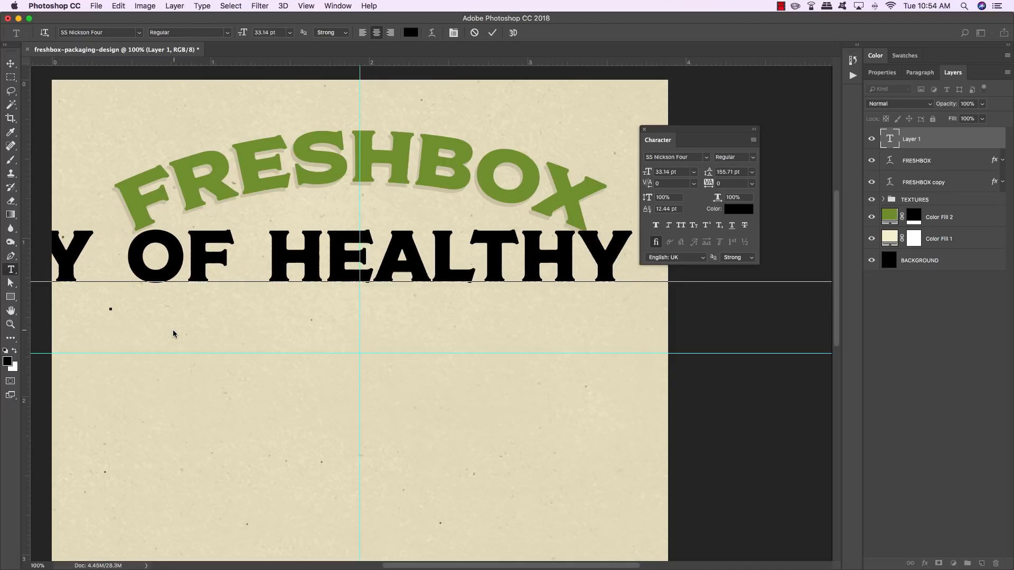
pyautogui.write('SNACKS MA')
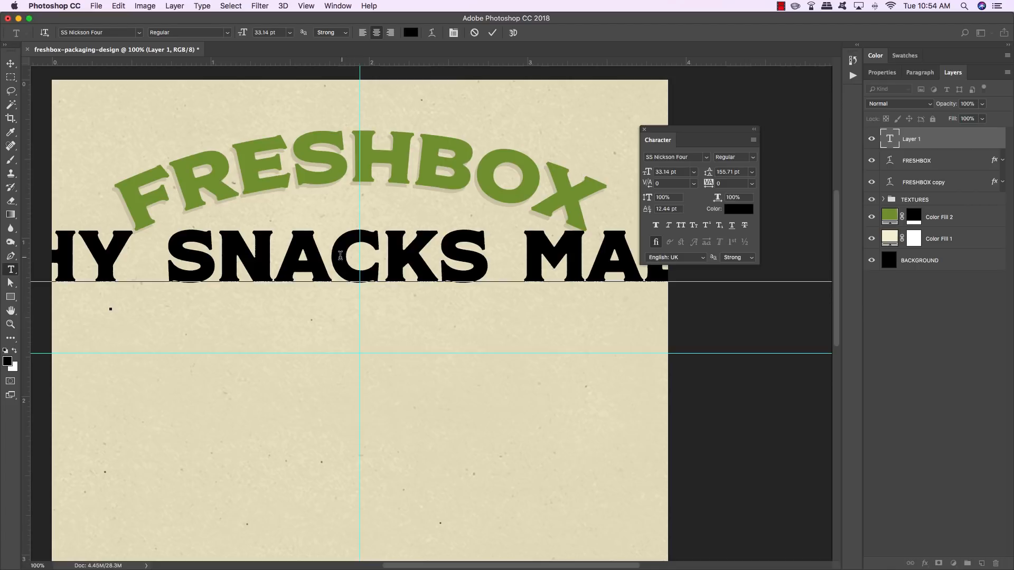
# Set the whole WEEKLY DELIVERY line in SS Nickson Six Regular at 5.53 pt.
pyautogui.click(237, 259)
pyautogui.press('Right')
pyautogui.press('Right')
pyautogui.press('super+a')
pyautogui.click(697, 160)
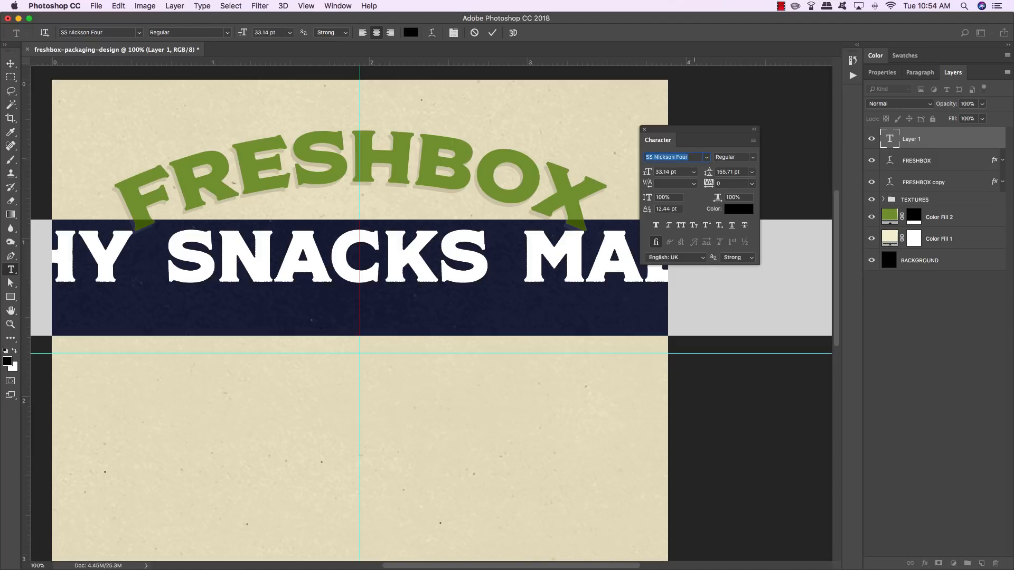
pyautogui.write('ss nickson ')
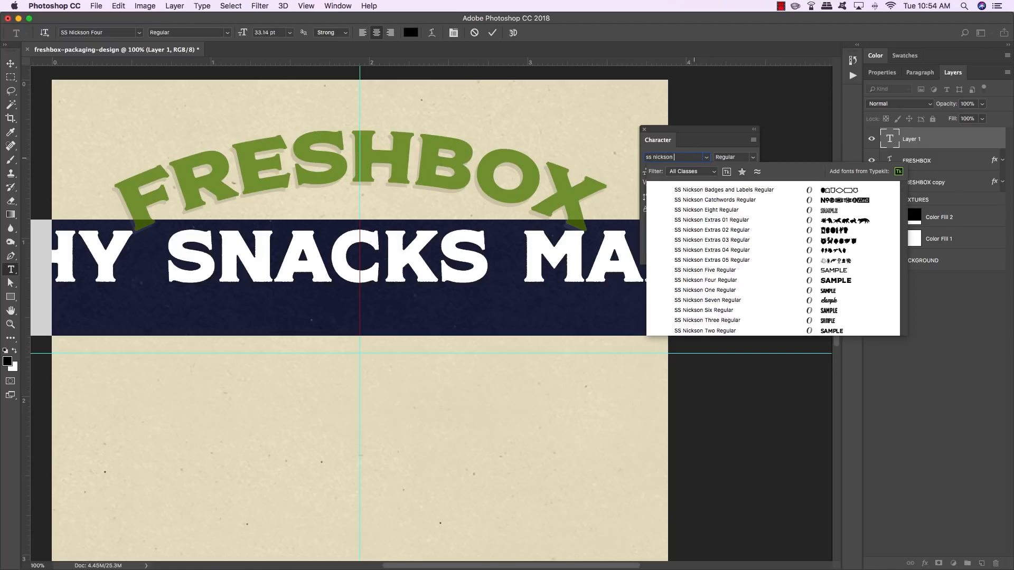
pyautogui.write('six')
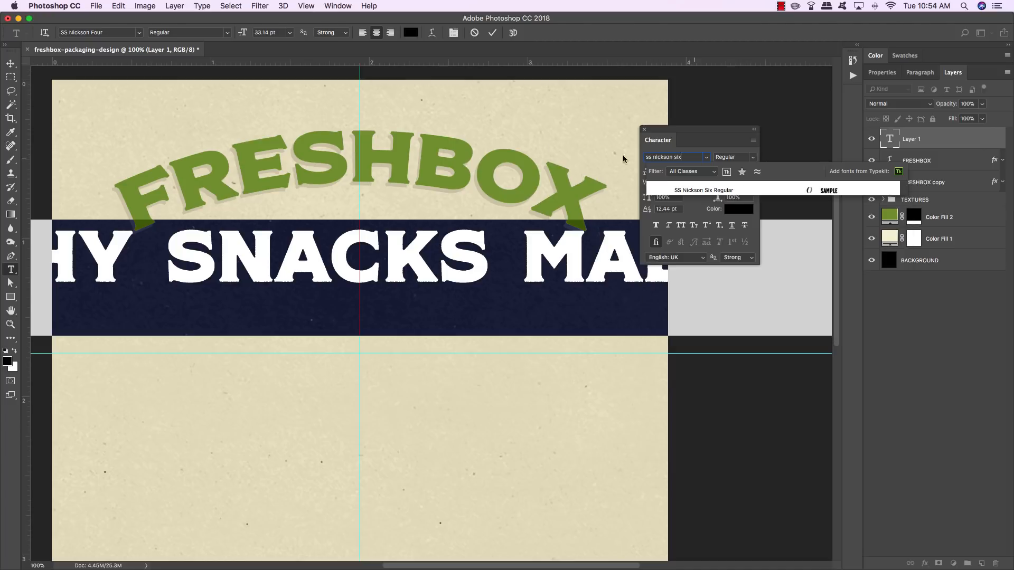
pyautogui.click(694, 191)
pyautogui.click(682, 172)
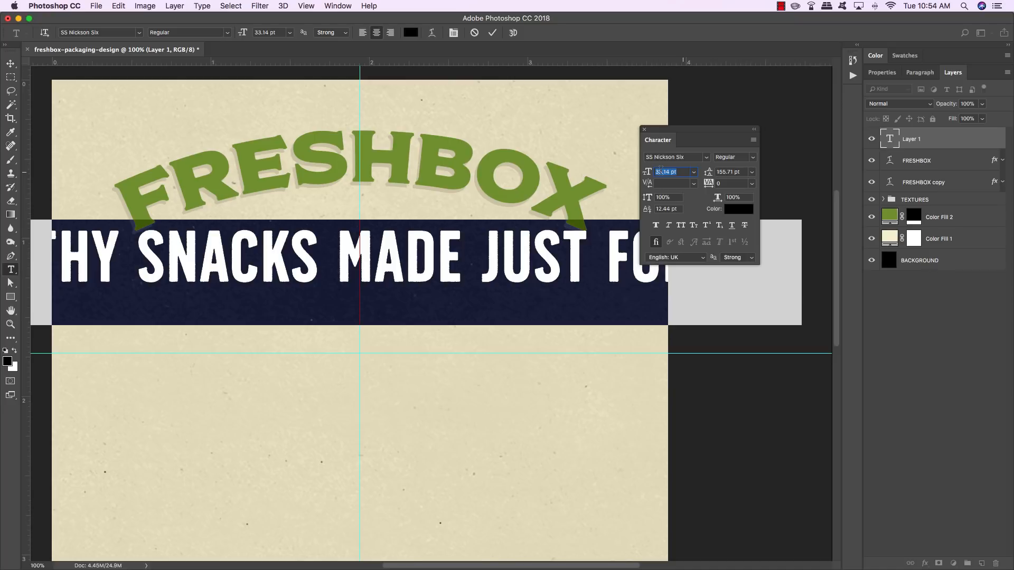
pyautogui.write('5.53')
pyautogui.press('Return')
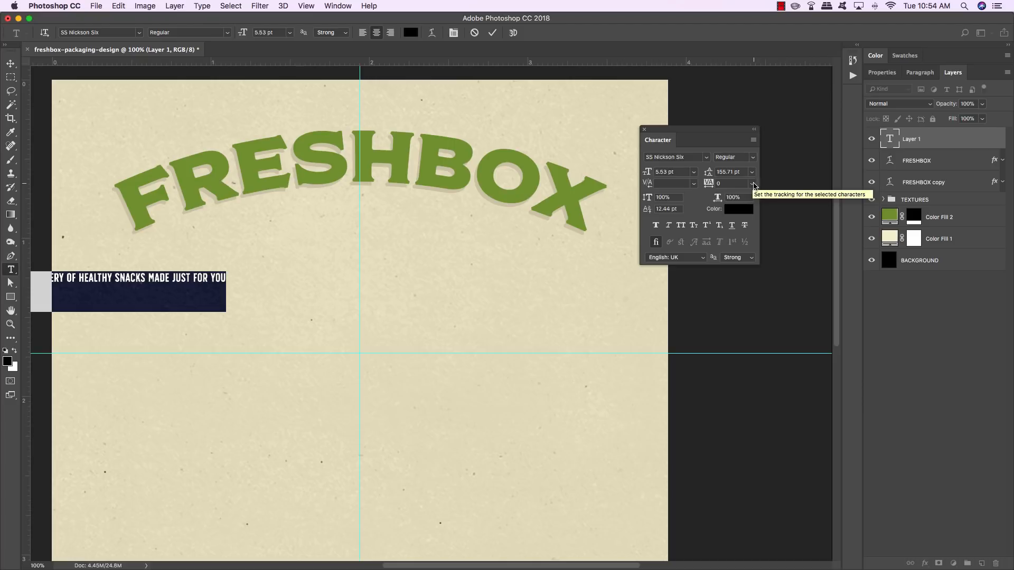
# Set the tracking of the WEEKLY DELIVERY line to 300 and commit the text.
pyautogui.moveTo(708, 184); pyautogui.dragTo(722, 185)
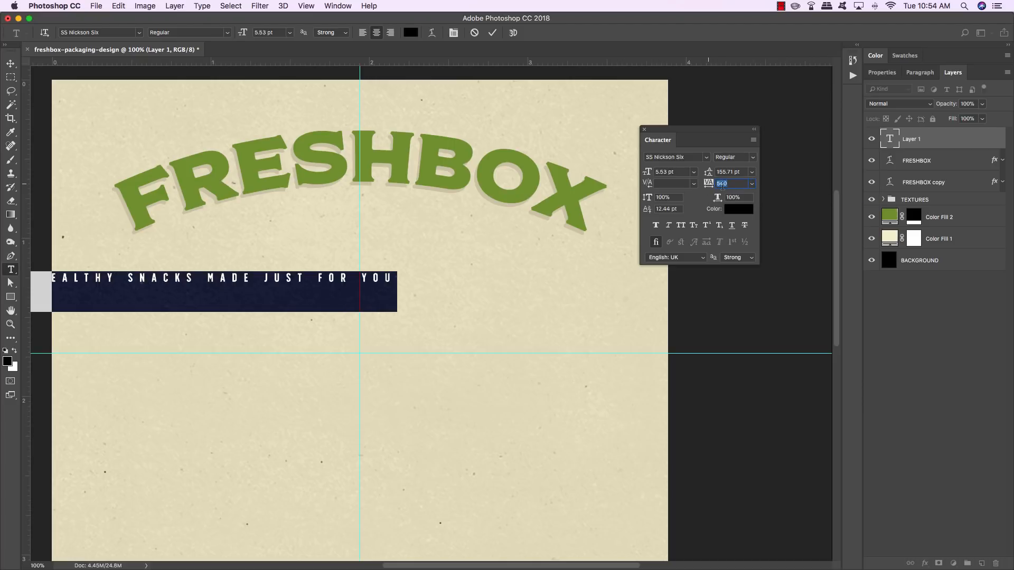
pyautogui.write('440')
pyautogui.press('Return')
pyautogui.write('30')
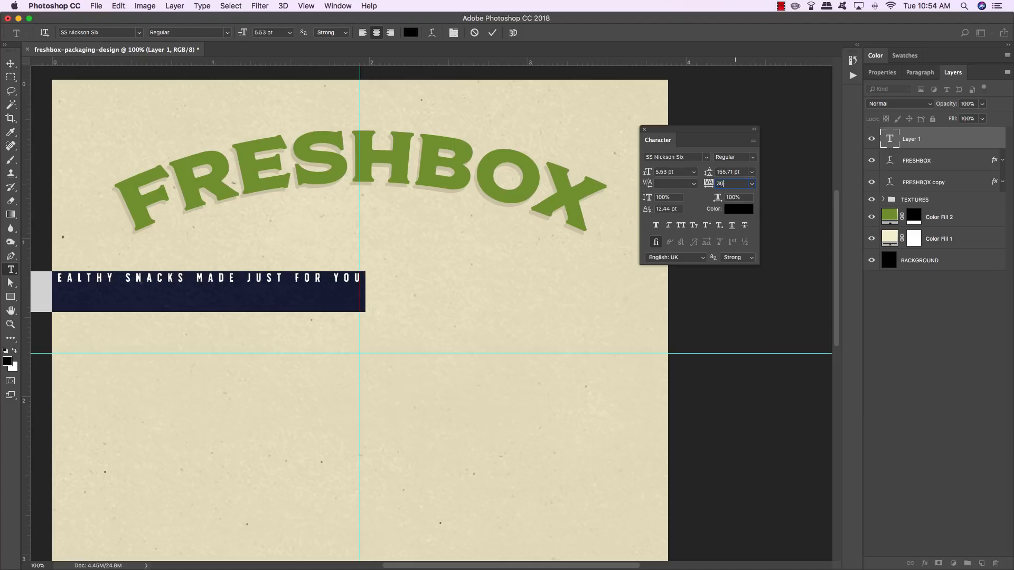
pyautogui.write('0')
pyautogui.hotkey('ctrl', 'Return')
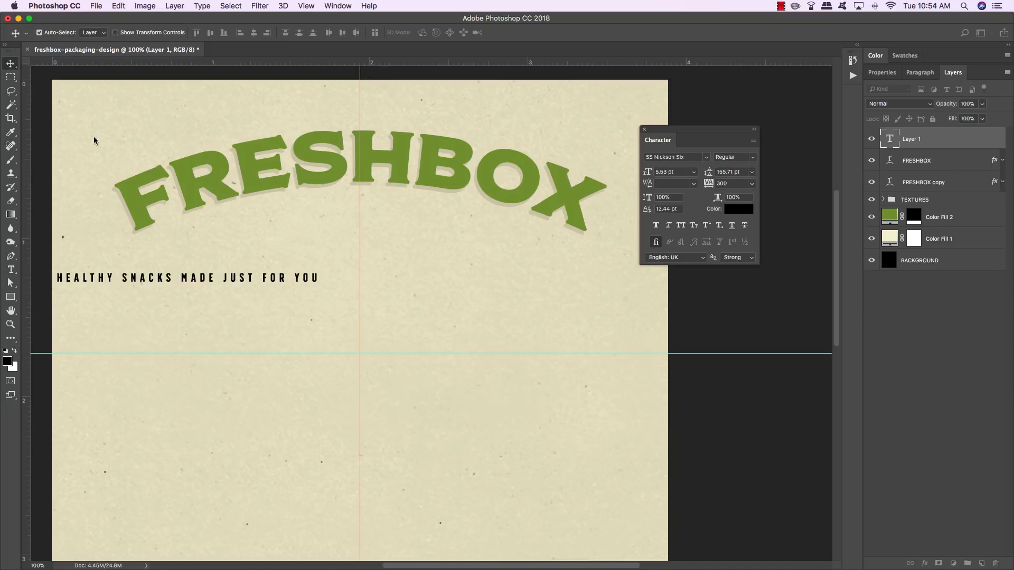
# Move the WEEKLY DELIVERY line so it is centred on the vertical guide just beneath the FRESHBOX title.
pyautogui.moveTo(192, 279); pyautogui.dragTo(441, 247)
pyautogui.hotkey('ctrl', 't')
pyautogui.press('Return')
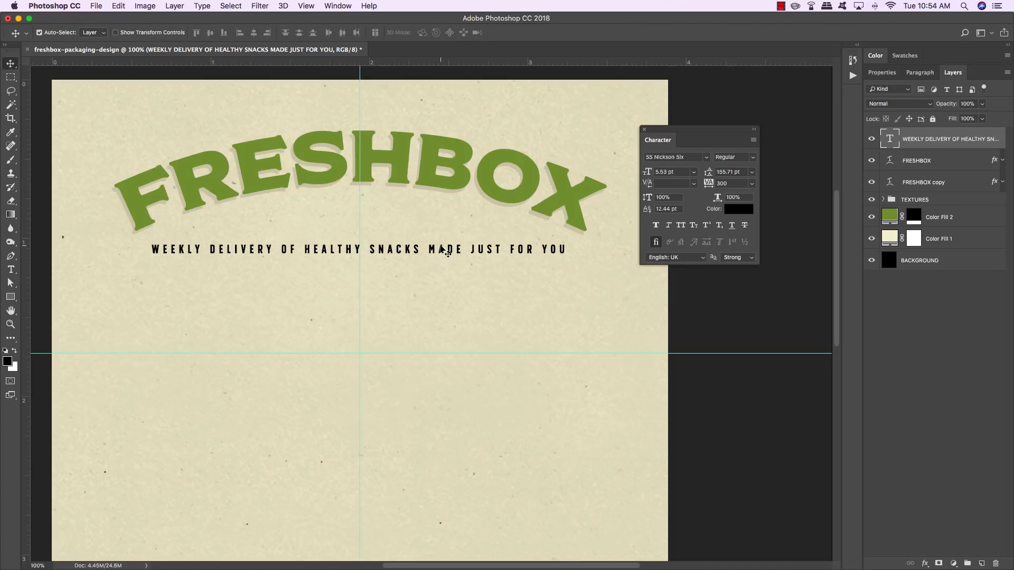
# Warp the WEEKLY DELIVERY line with a horizontal Arc at 28% bend to follow the title's curve.
pyautogui.press('t')
pyautogui.click(438, 250)
pyautogui.hotkey('ctrl', 'a')
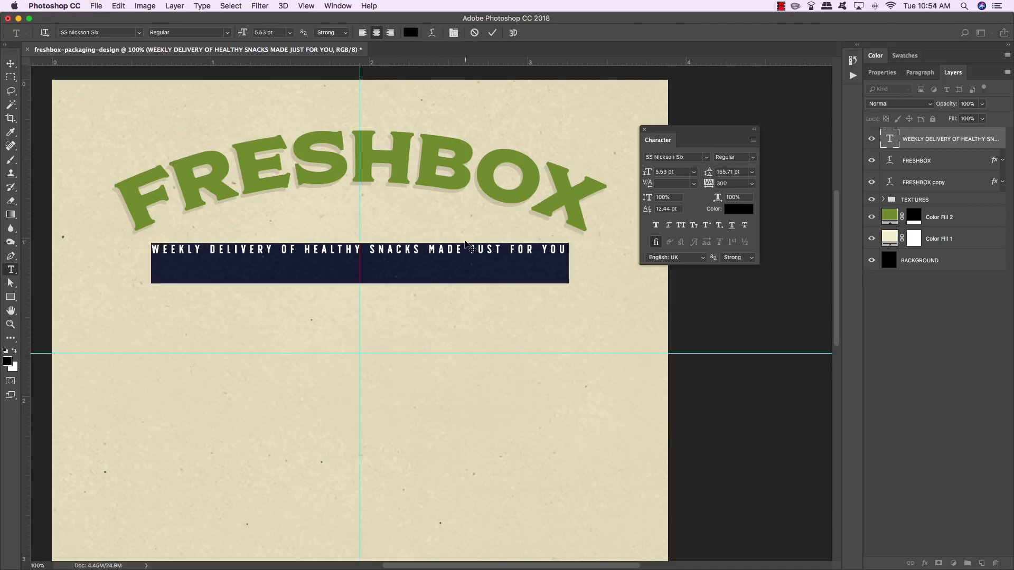
pyautogui.click(433, 32)
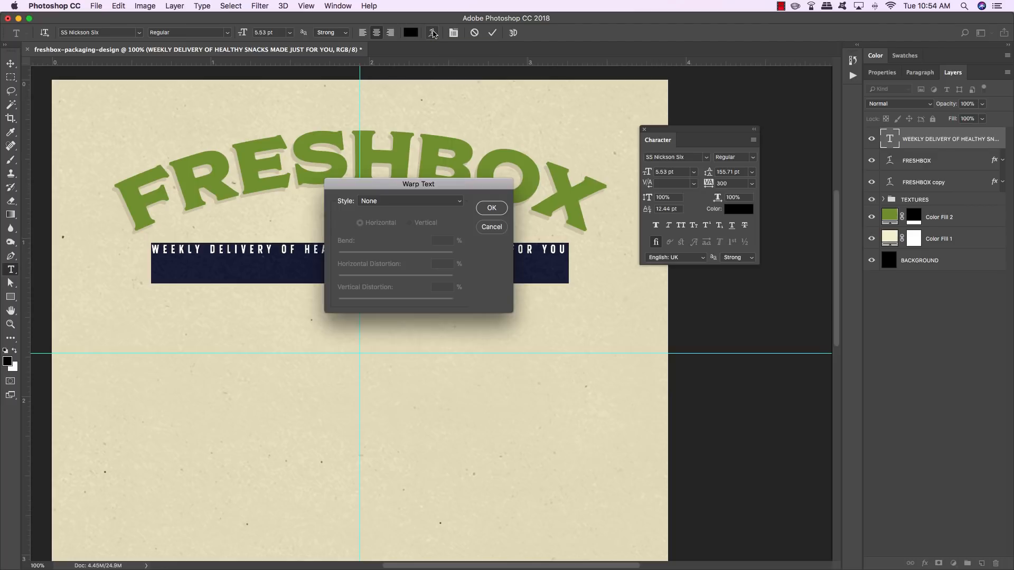
pyautogui.click(394, 200)
pyautogui.click(398, 217)
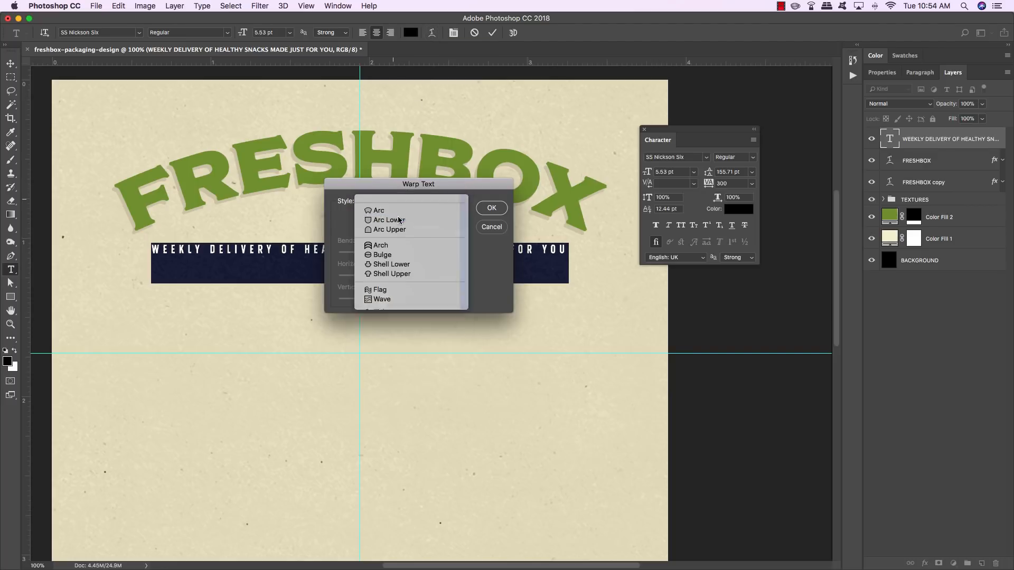
pyautogui.doubleClick(441, 243)
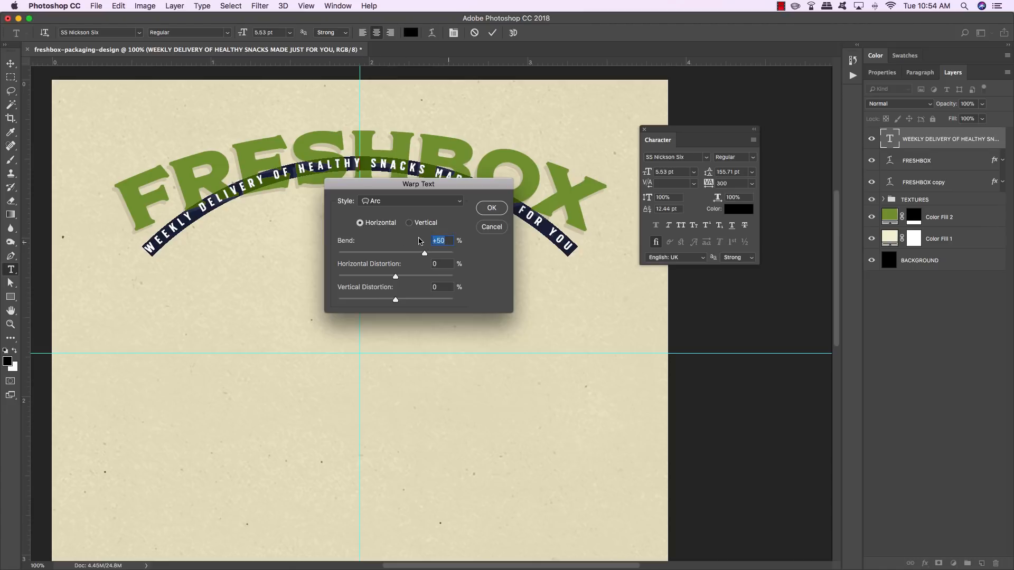
pyautogui.write('28')
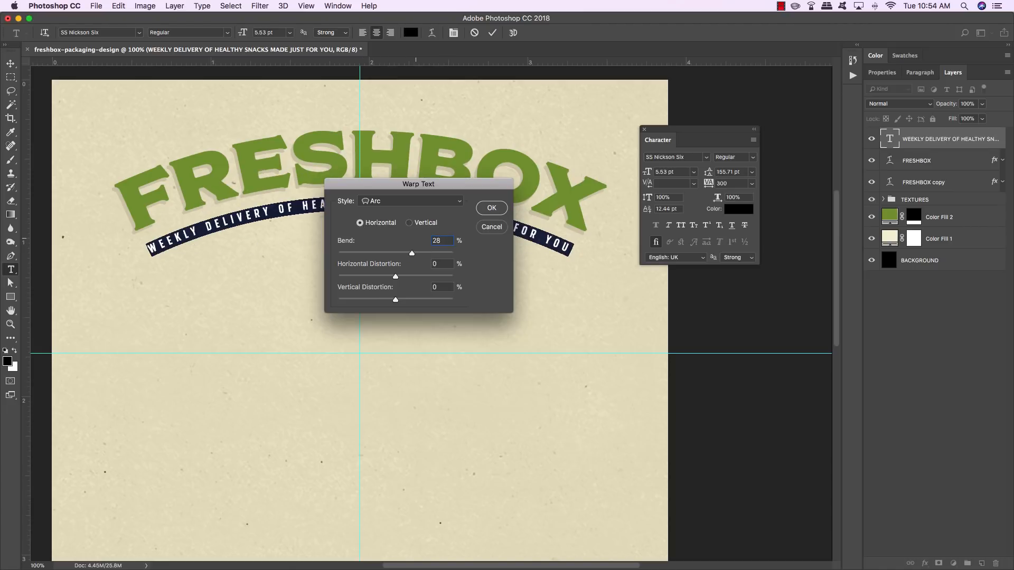
pyautogui.press('Return')
pyautogui.click(17, 66)
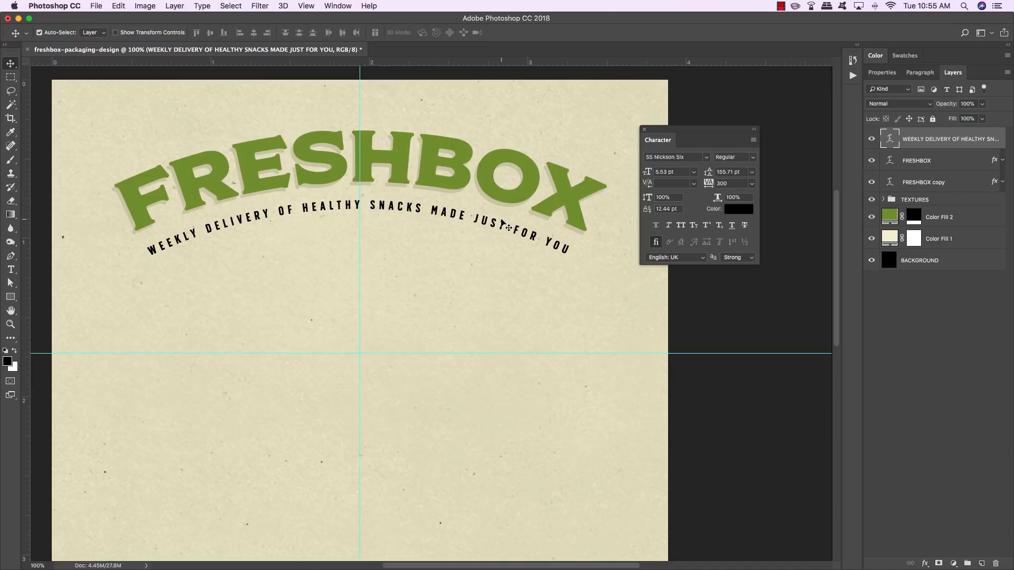
# Create a new layer and add the text Healthy near the artwork's left edge, below the horizontal guide.
pyautogui.press('super+shift+alt+n')
pyautogui.press('t')
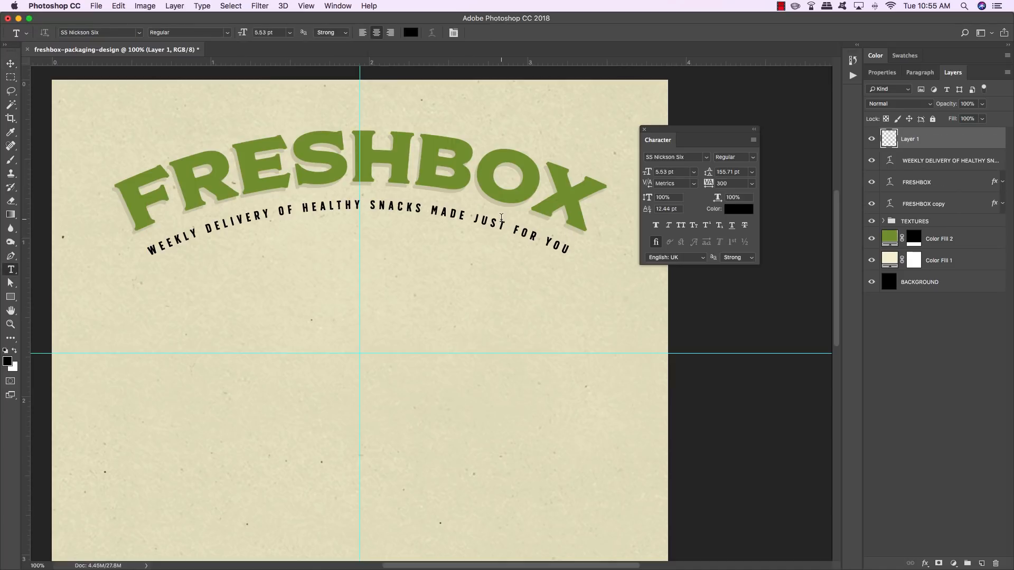
pyautogui.click(91, 424)
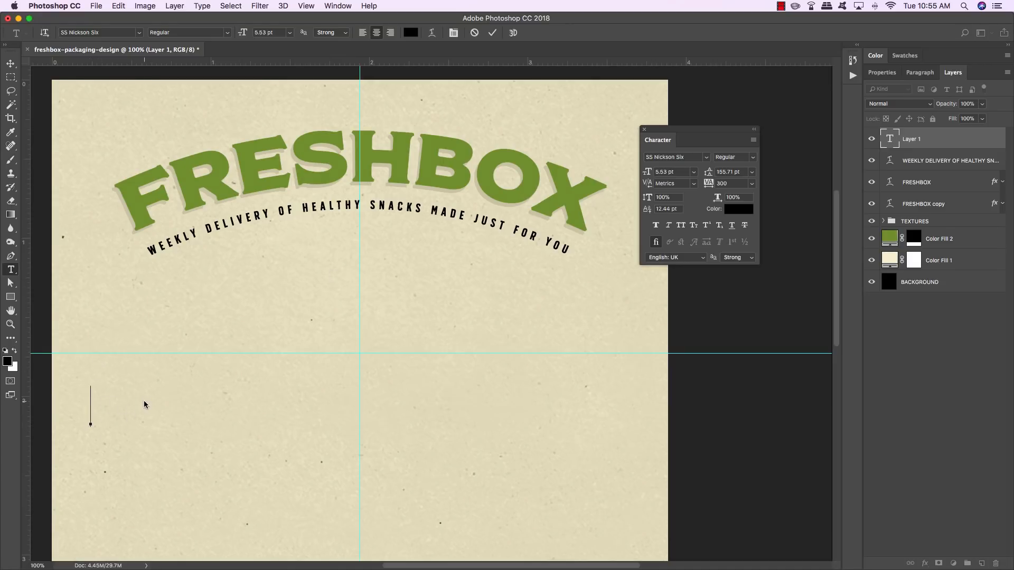
pyautogui.write('HEALTHY')
# Change the font of the word Healthy to SS Nickson Seven Regular.
pyautogui.press('super+a')
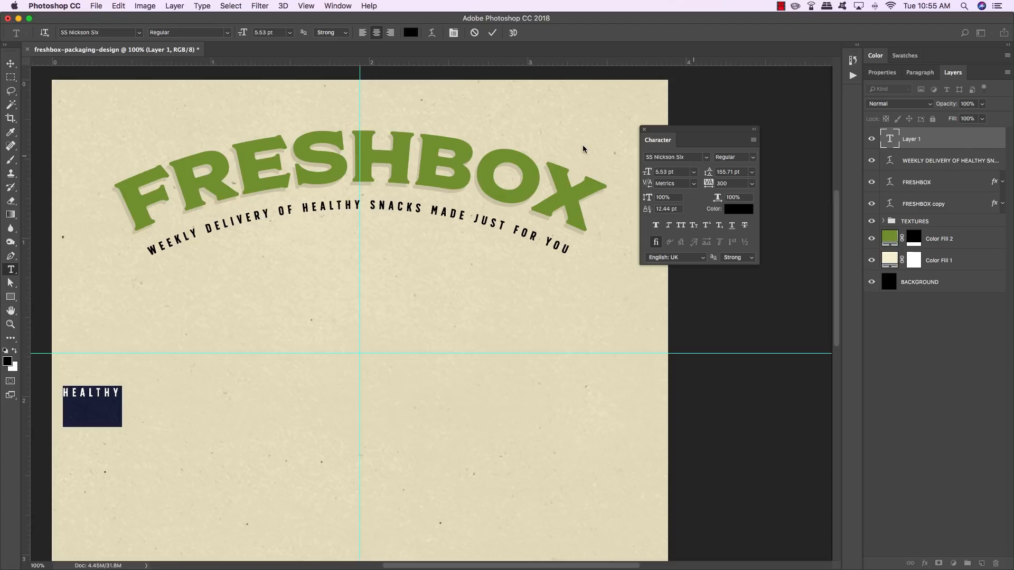
pyautogui.click(669, 157)
pyautogui.write('ss')
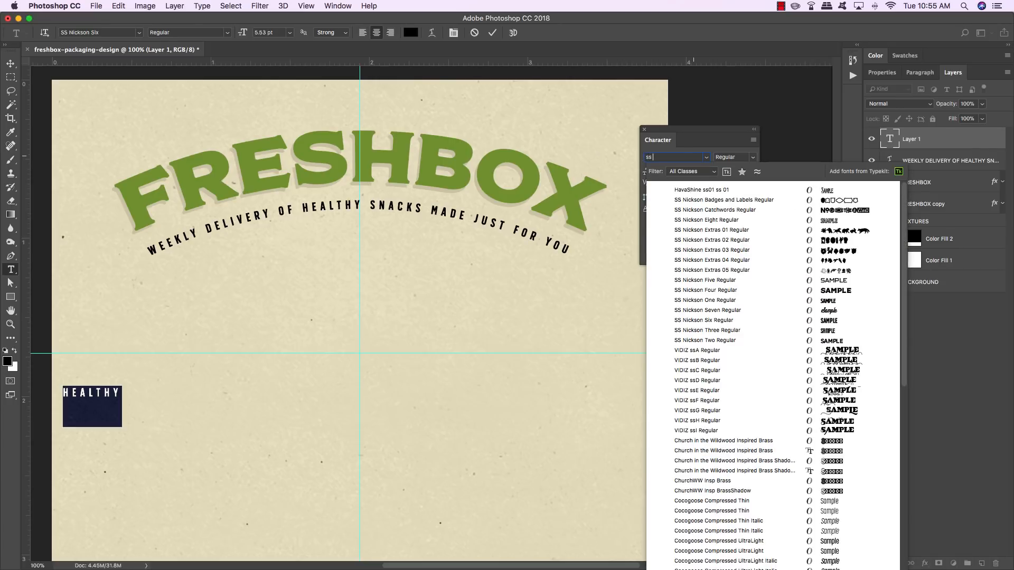
pyautogui.write(' nickson seven')
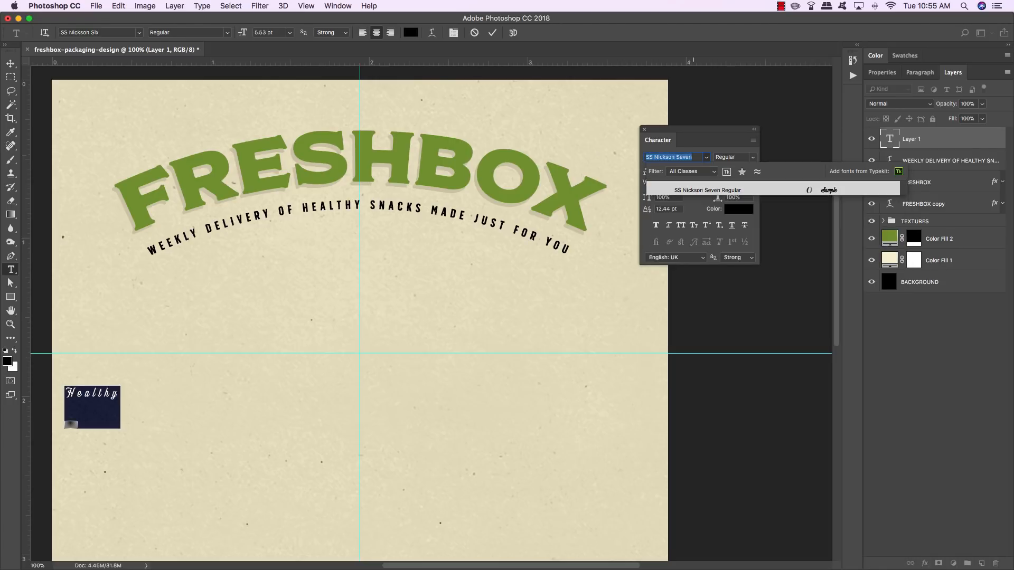
pyautogui.press('Return')
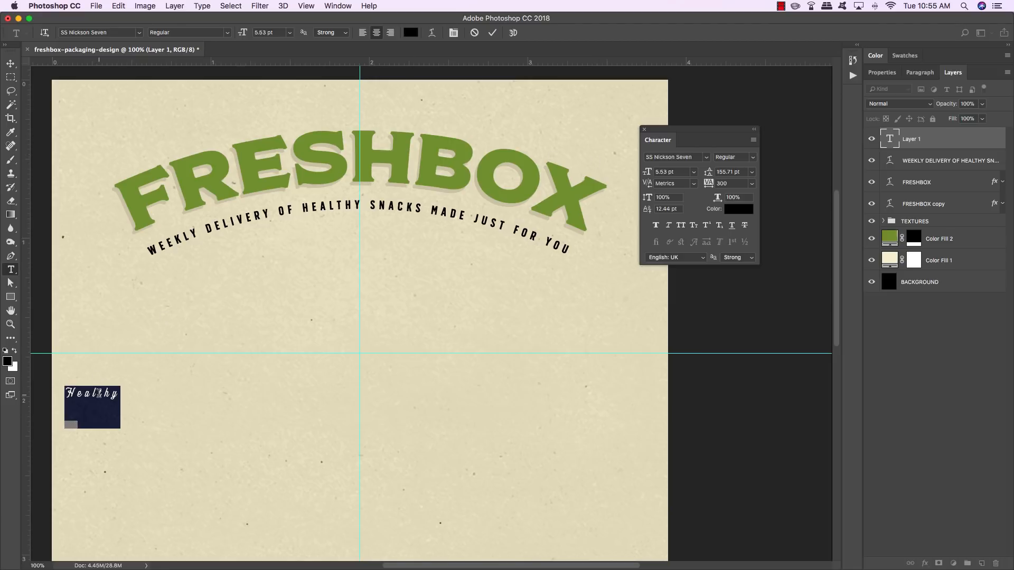
# Replace the H of Healthy with the alternate glyph that has a thin underline swash.
pyautogui.click(98, 394)
pyautogui.moveTo(124, 393); pyautogui.dragTo(100, 392)
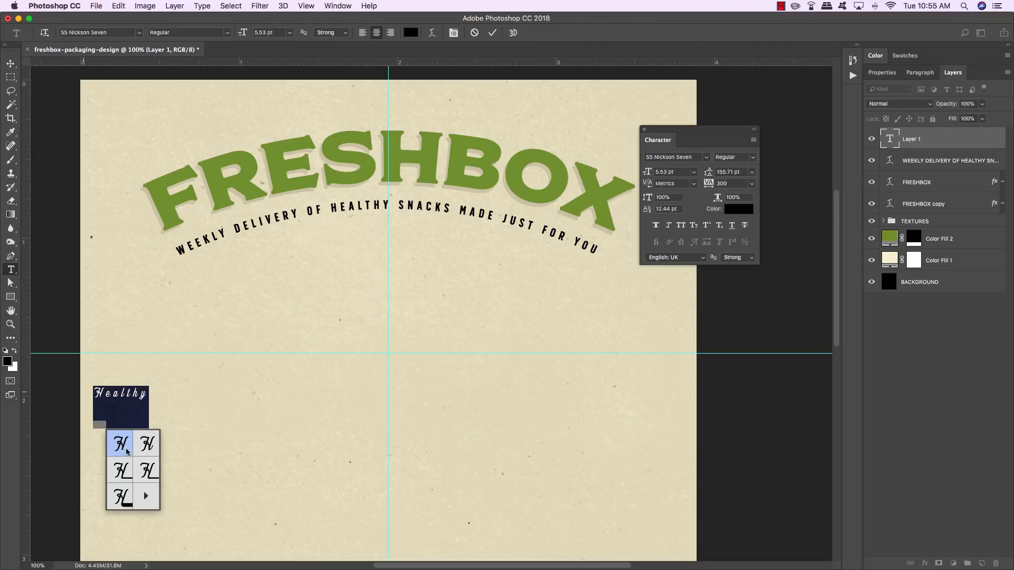
pyautogui.click(122, 469)
pyautogui.click(112, 396)
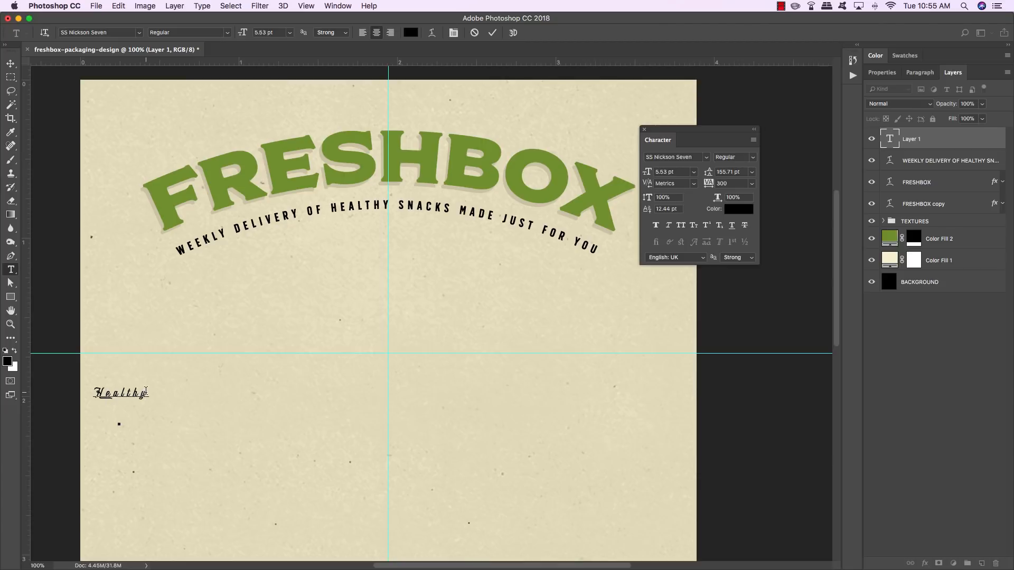
# Set the tracking of the word Healthy to 0 and its size to 16.79 pt, and commit the text.
pyautogui.doubleClick(127, 392)
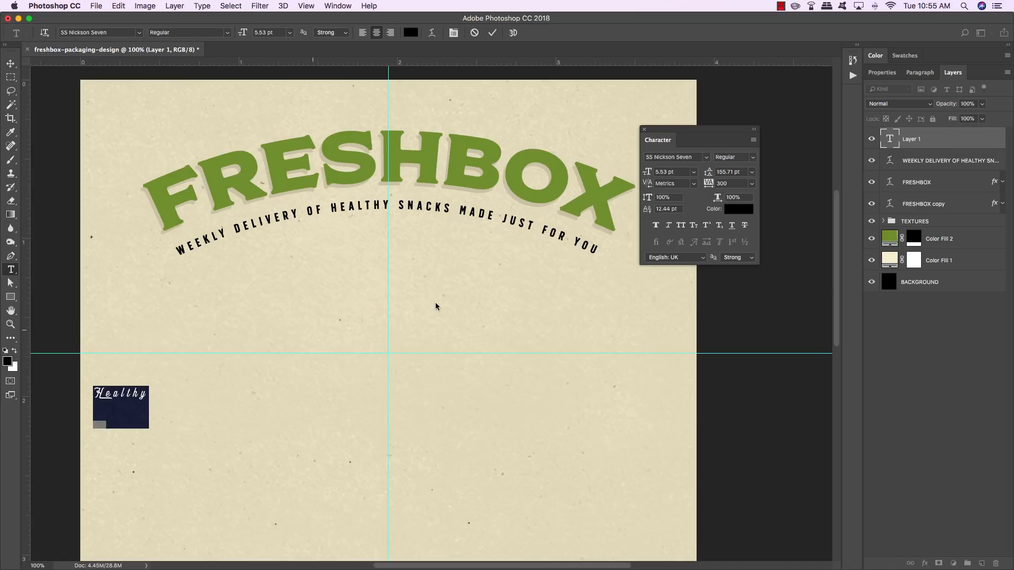
pyautogui.click(752, 184)
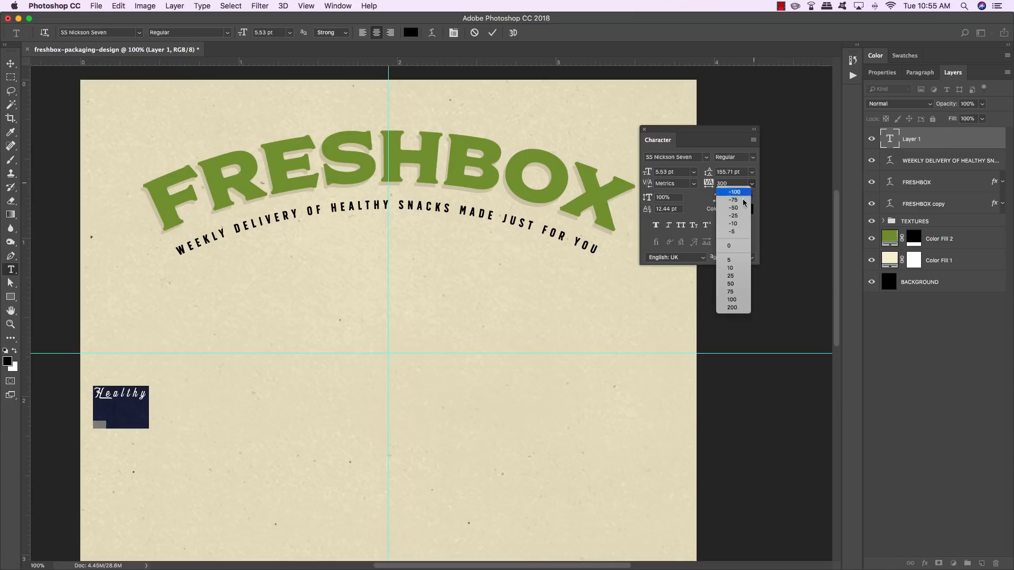
pyautogui.click(730, 245)
pyautogui.click(678, 173)
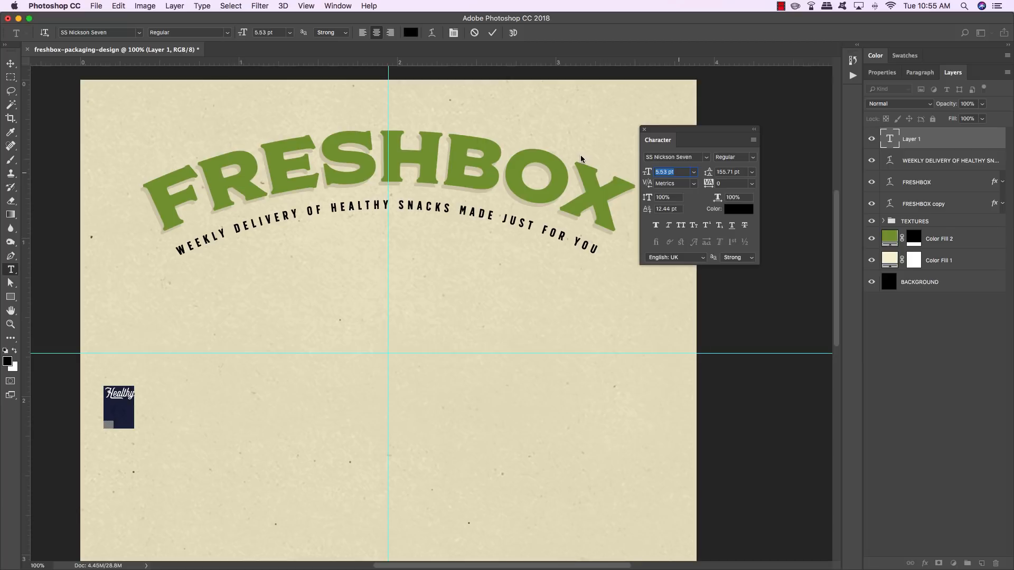
pyautogui.write('16.79')
pyautogui.press('Return')
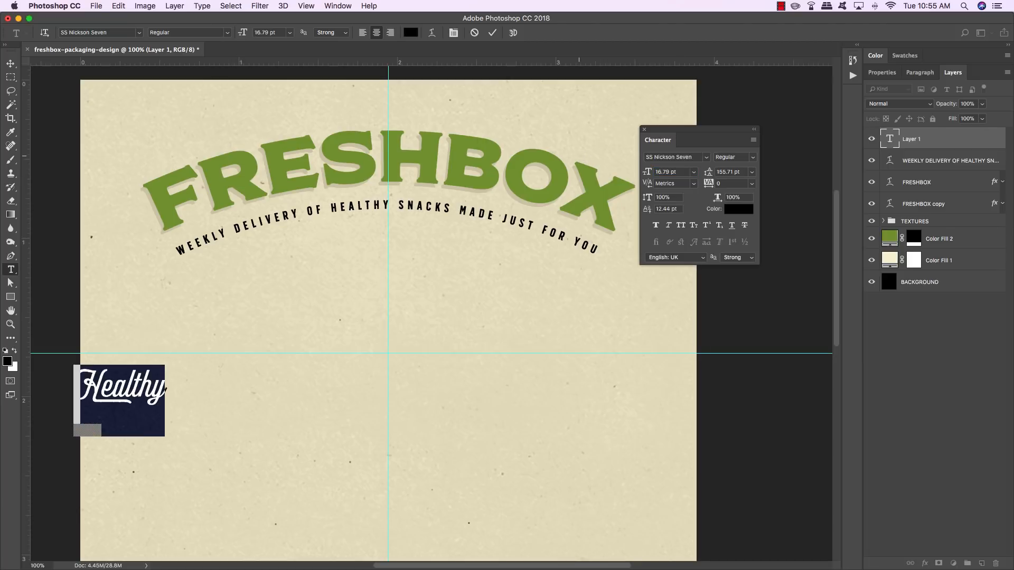
pyautogui.click(11, 62)
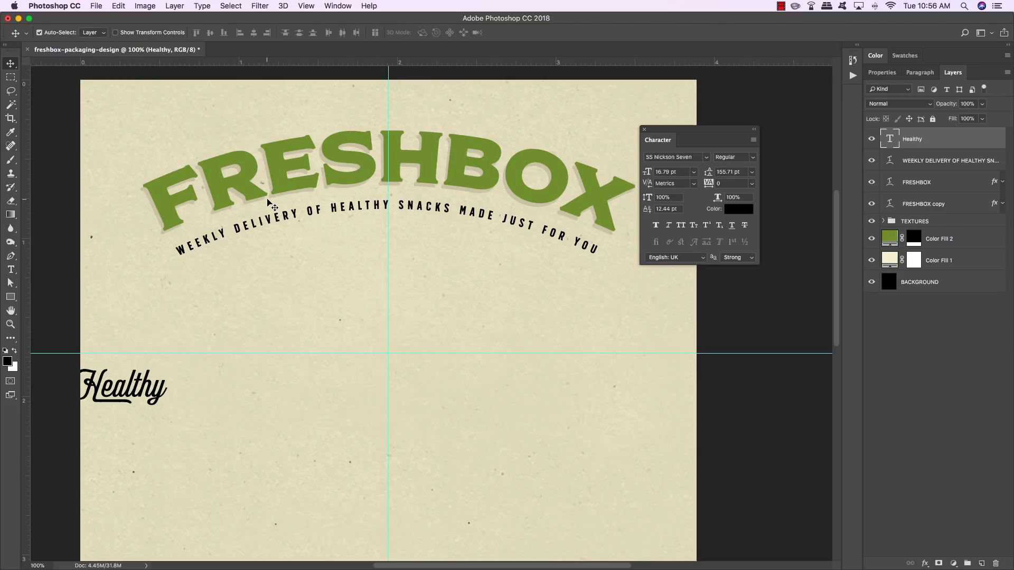
# Display the SS Nickson Seven glyph set at a larger size and move the word Healthy slightly inward from the artwork's left edge.
pyautogui.click(338, 6)
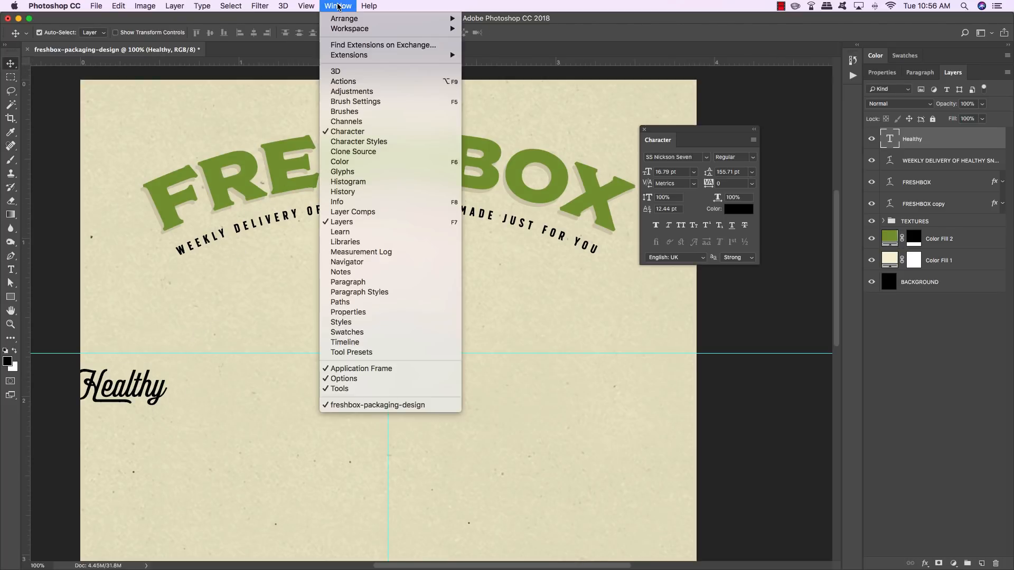
pyautogui.click(361, 175)
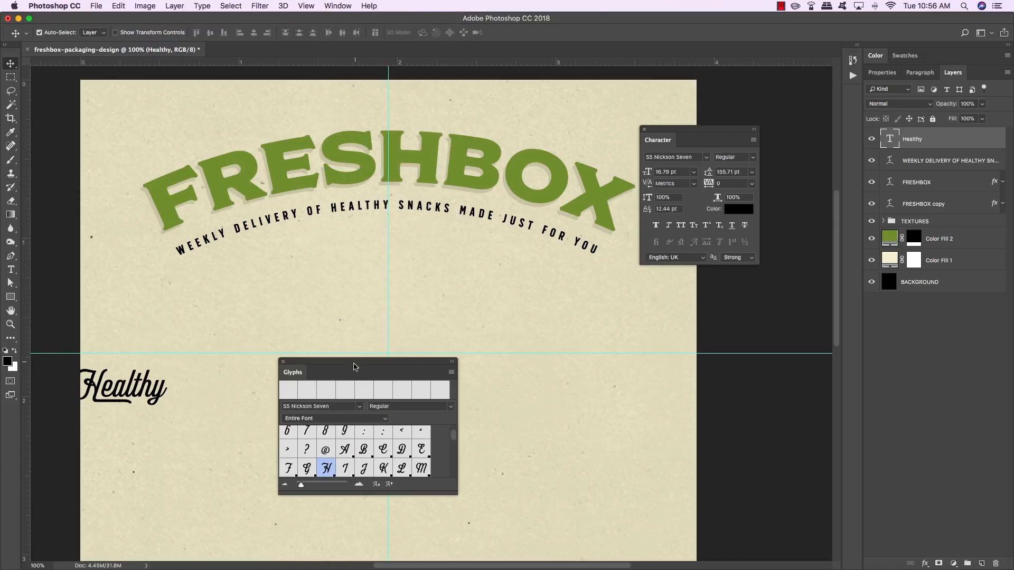
pyautogui.moveTo(354, 366); pyautogui.dragTo(337, 212)
pyautogui.moveTo(442, 362); pyautogui.dragTo(562, 542)
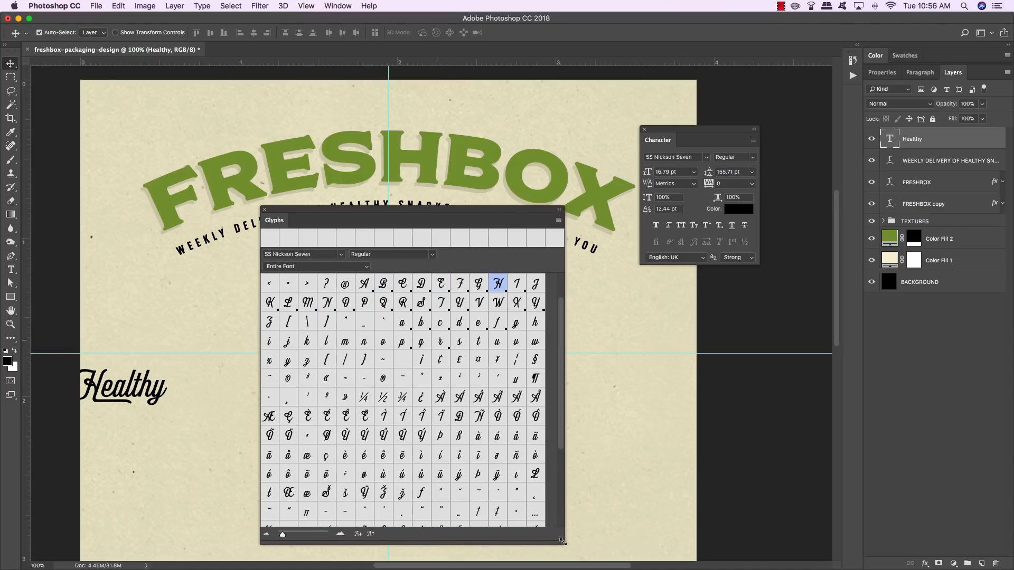
pyautogui.moveTo(386, 210); pyautogui.dragTo(435, 202)
pyautogui.moveTo(140, 397); pyautogui.dragTo(164, 397)
# Try a lowercase h in place of the capital H of Healthy, and undo the replacement.
pyautogui.press('t')
pyautogui.moveTo(101, 376); pyautogui.dragTo(122, 376)
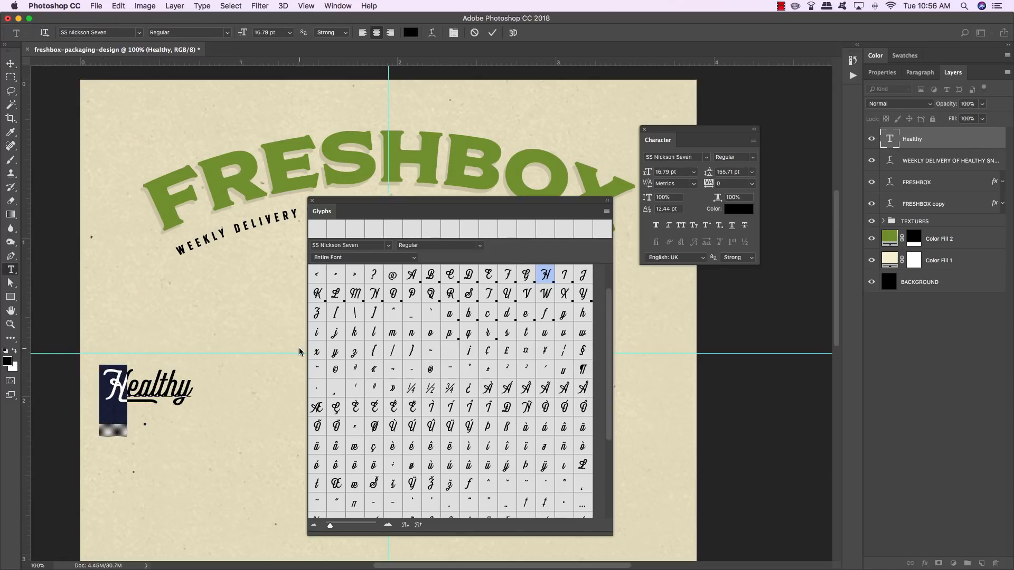
pyautogui.scroll(-6, 486, 398)
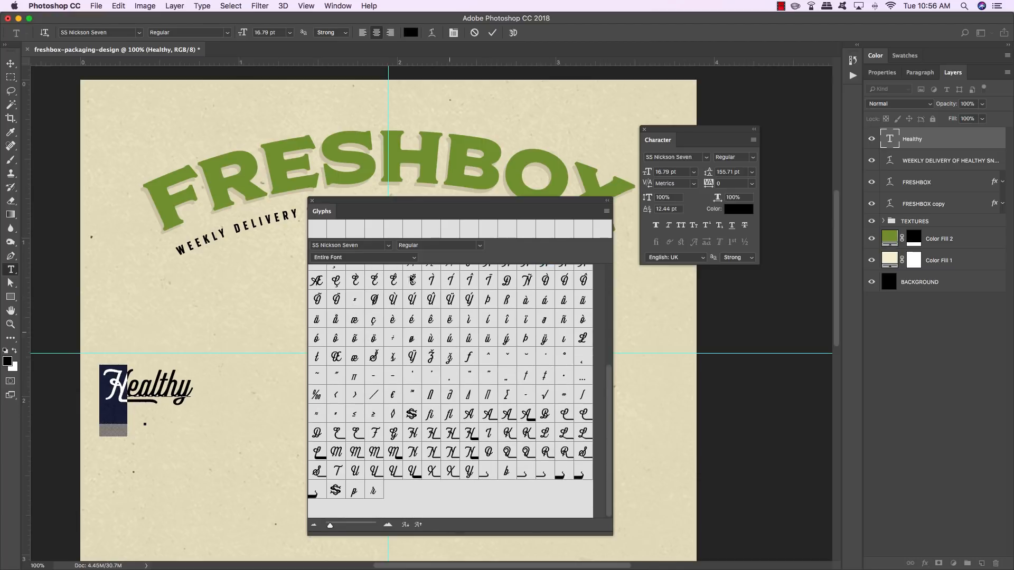
pyautogui.click(312, 200)
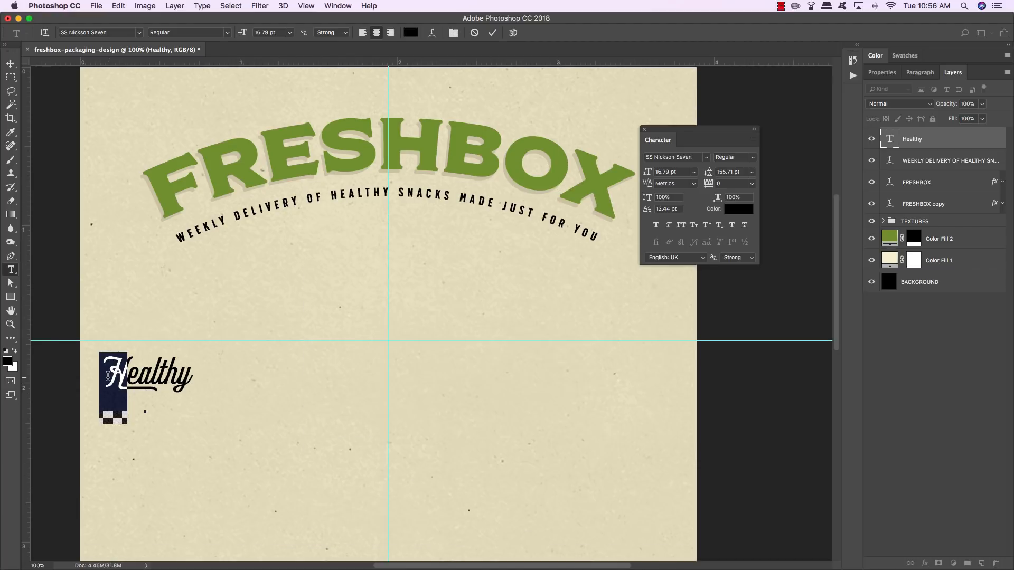
pyautogui.write('h')
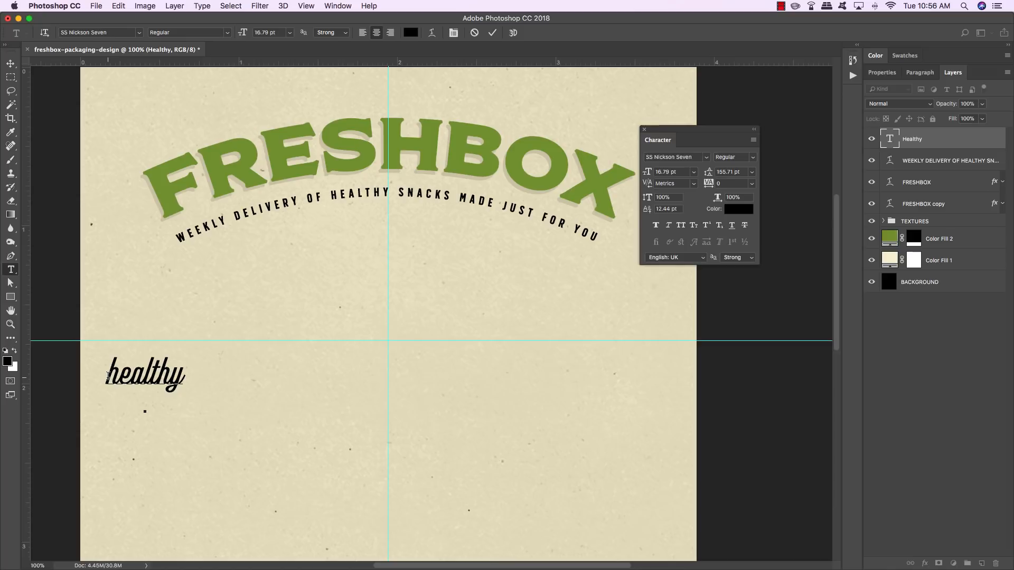
pyautogui.press('super+z')
pyautogui.click(11, 63)
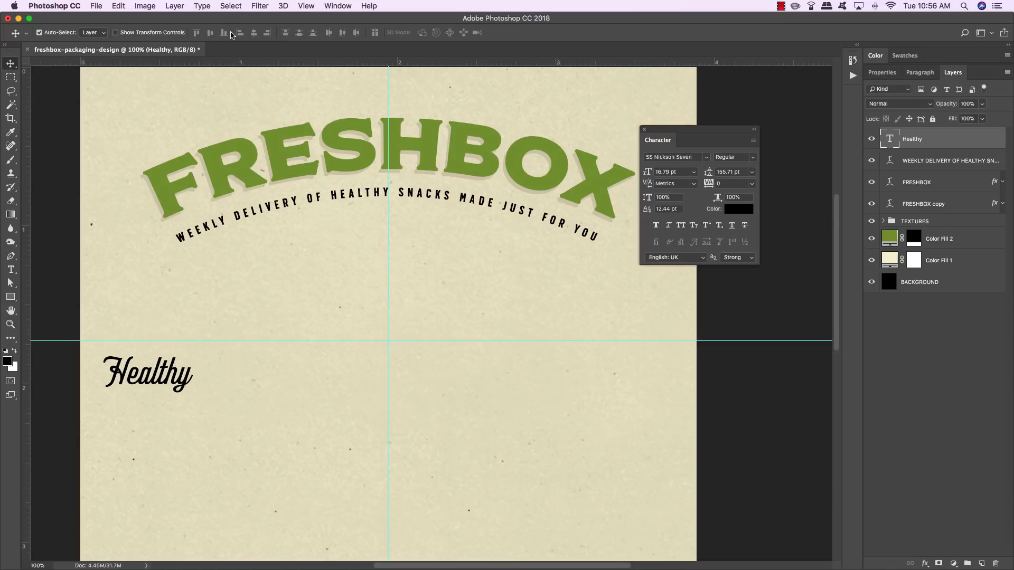
# Try the alternate H glyphs on the word Healthy and settle on the one with a short, thin underline swash.
pyautogui.click(338, 6)
pyautogui.click(332, 181)
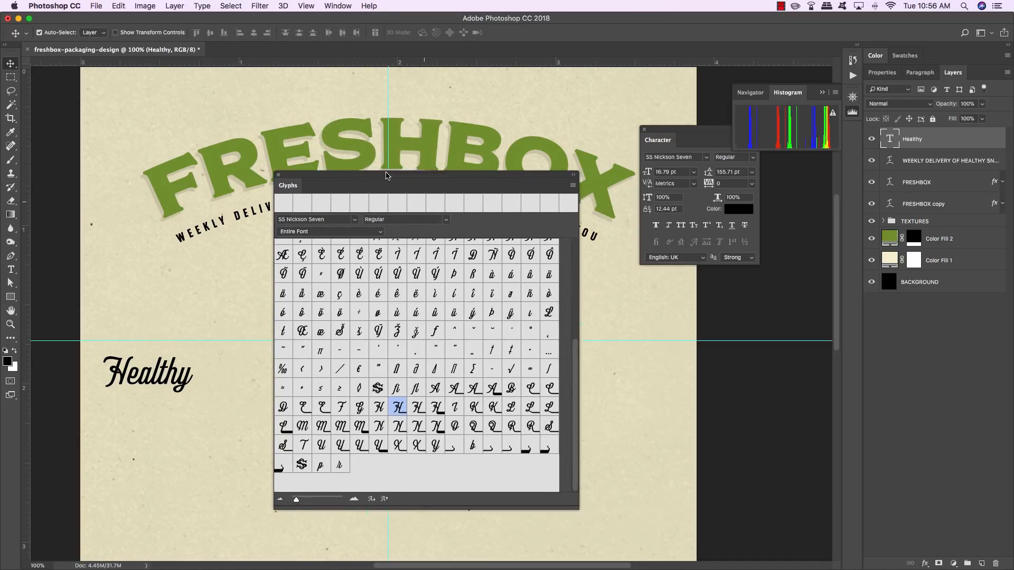
pyautogui.doubleClick(126, 372)
pyautogui.moveTo(127, 372); pyautogui.dragTo(101, 373)
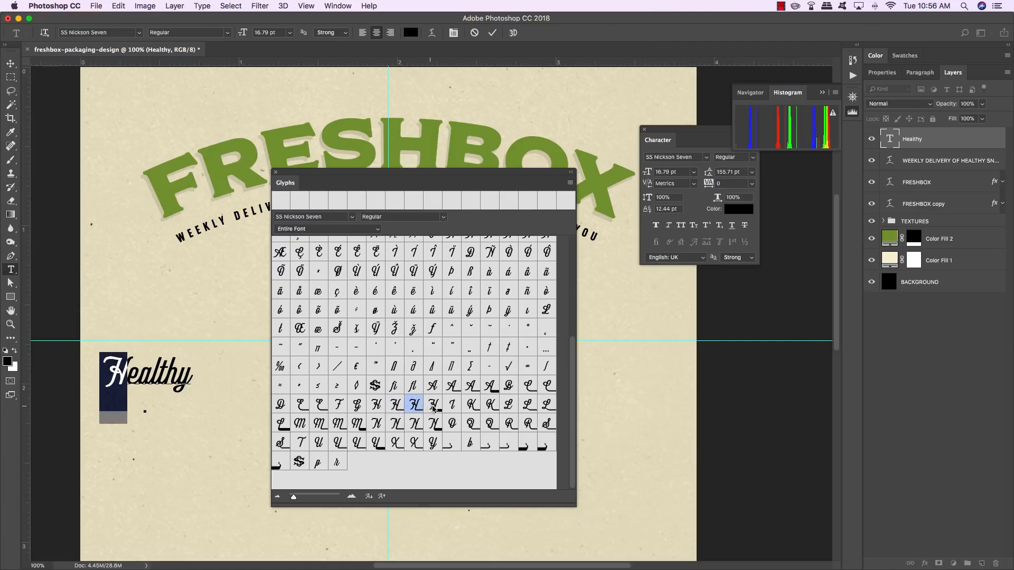
pyautogui.doubleClick(416, 408)
pyautogui.doubleClick(397, 408)
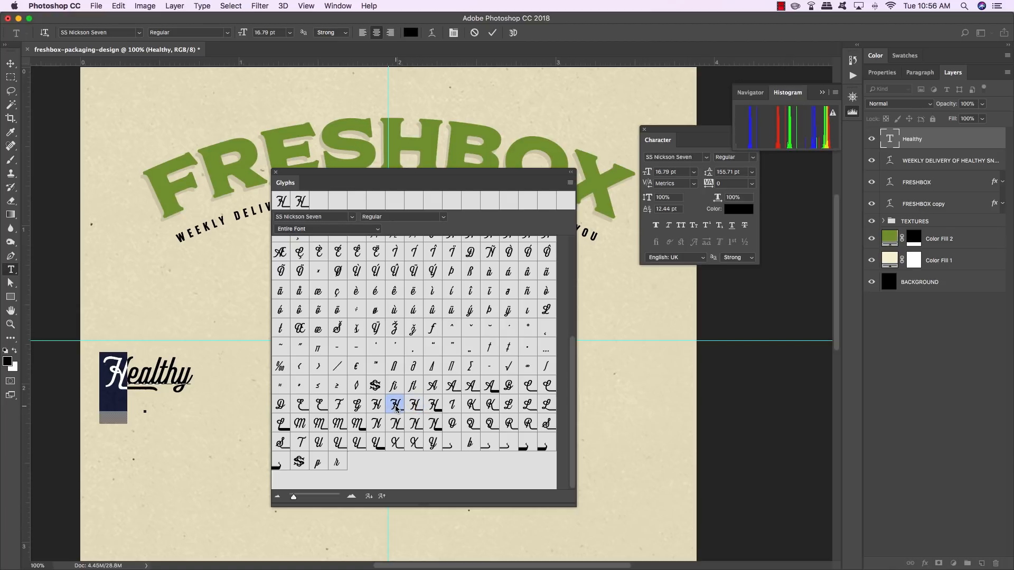
pyautogui.doubleClick(376, 406)
pyautogui.doubleClick(399, 408)
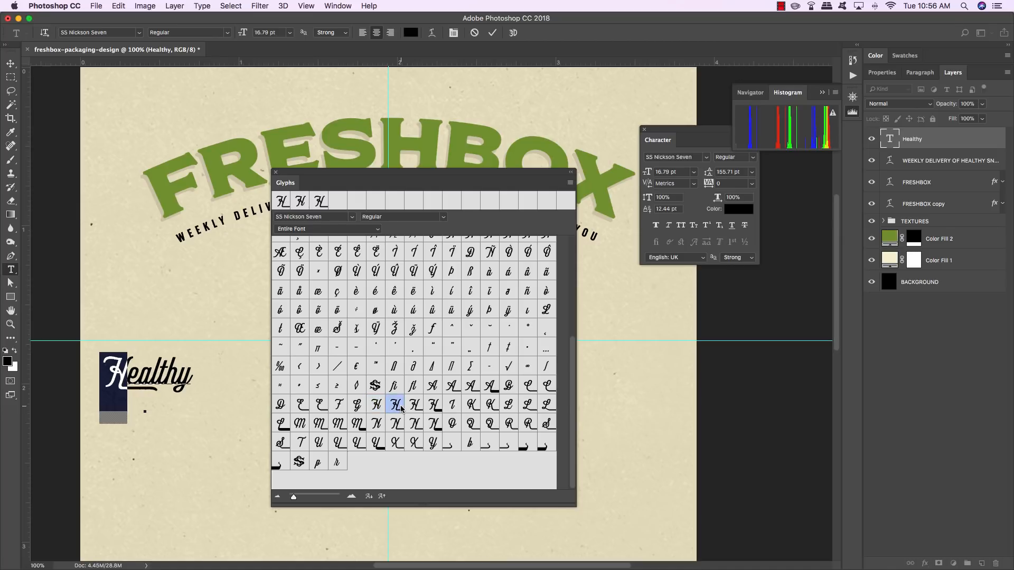
# Commit the Healthy text and clear the glyph set and histogram off the artwork.
pyautogui.click(160, 390)
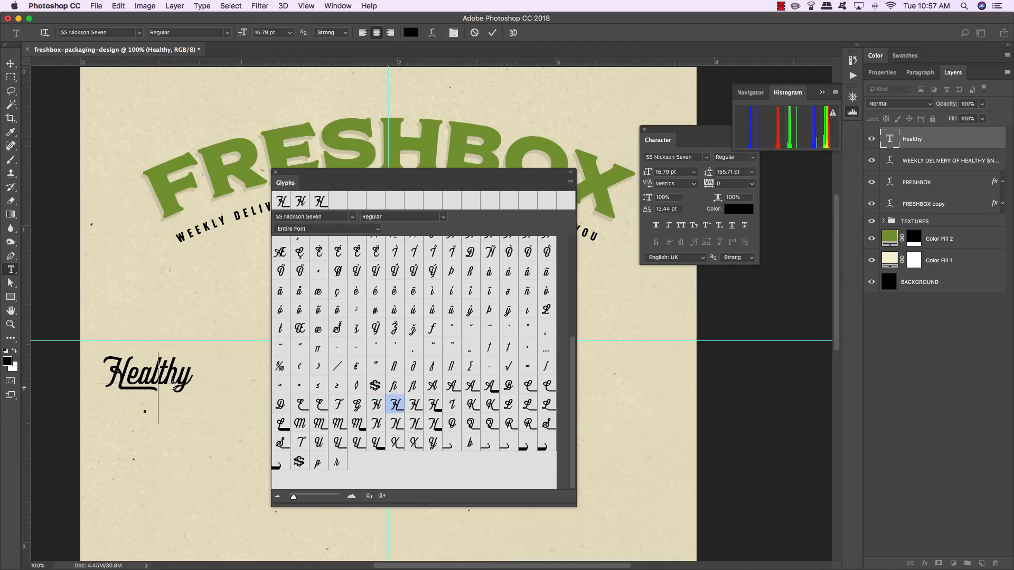
pyautogui.press('Escape')
pyautogui.press('v')
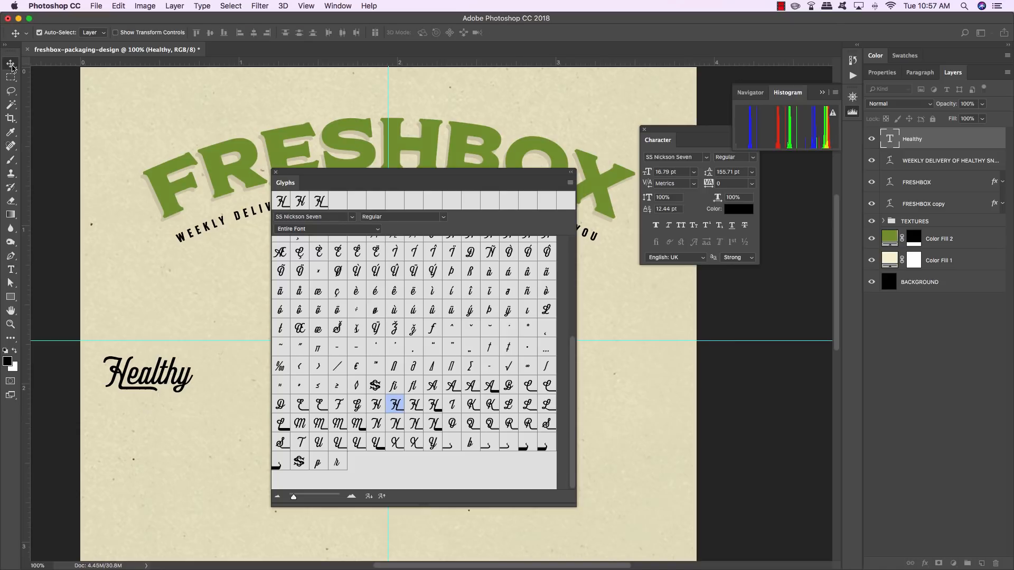
pyautogui.click(276, 173)
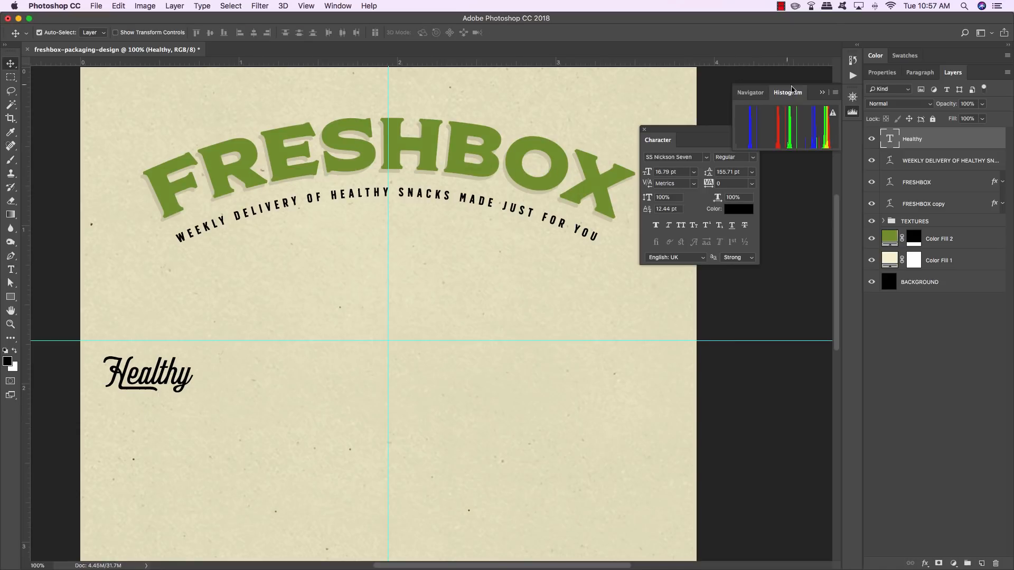
pyautogui.click(710, 114)
pyautogui.moveTo(708, 131); pyautogui.dragTo(653, 202)
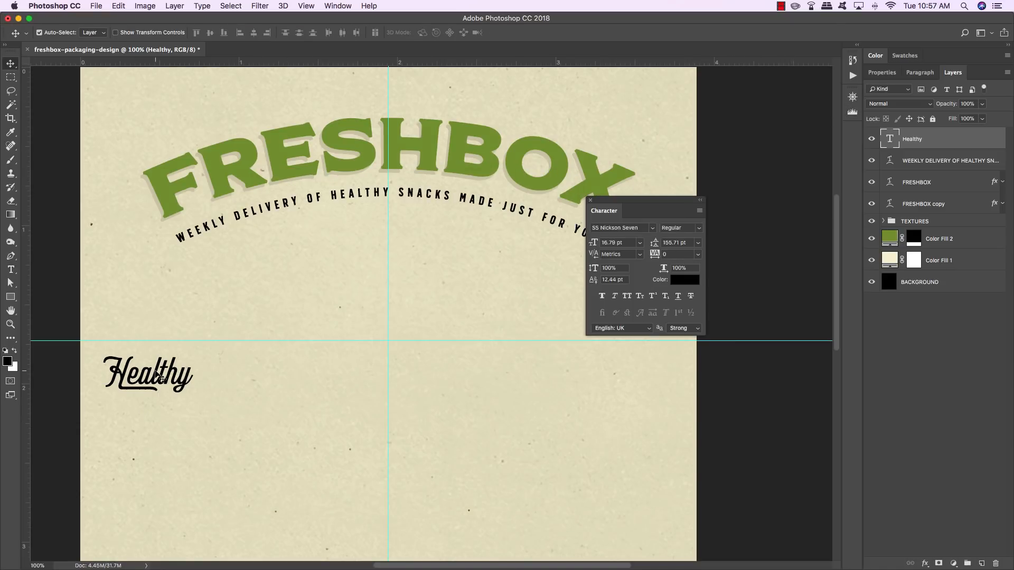
# Duplicate the Healthy text, place the copy below the original in the layer order, and move it level across to the artwork's right side.
pyautogui.keyDown('alt'); pyautogui.click(161, 379); pyautogui.keyUp('alt')
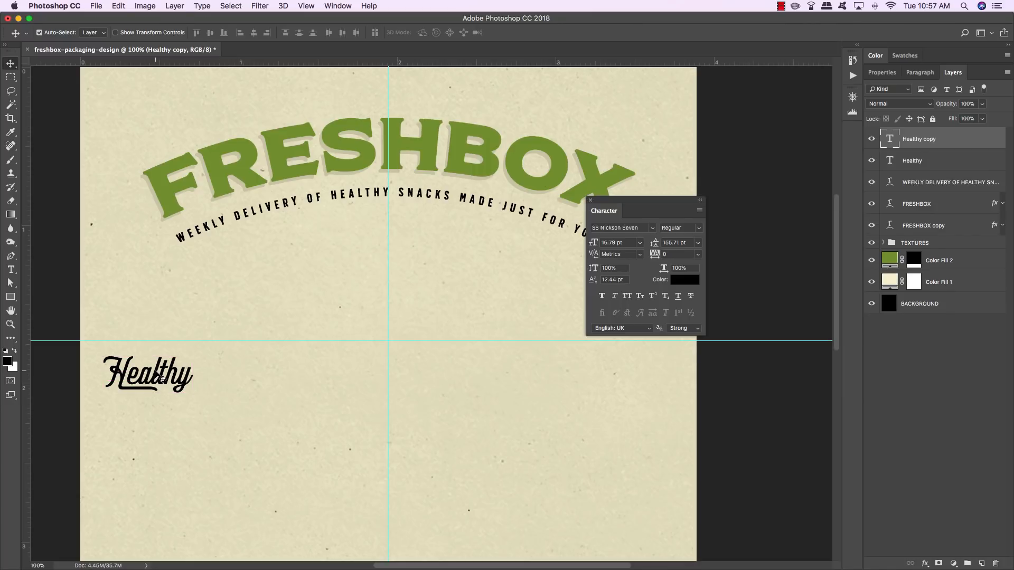
pyautogui.press('super+bracketleft')
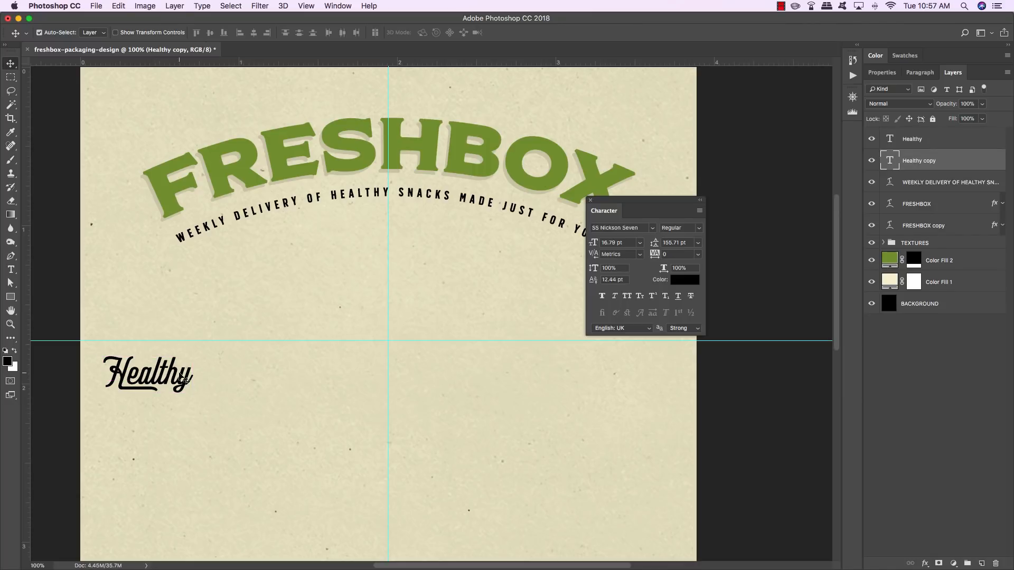
pyautogui.press('super+t')
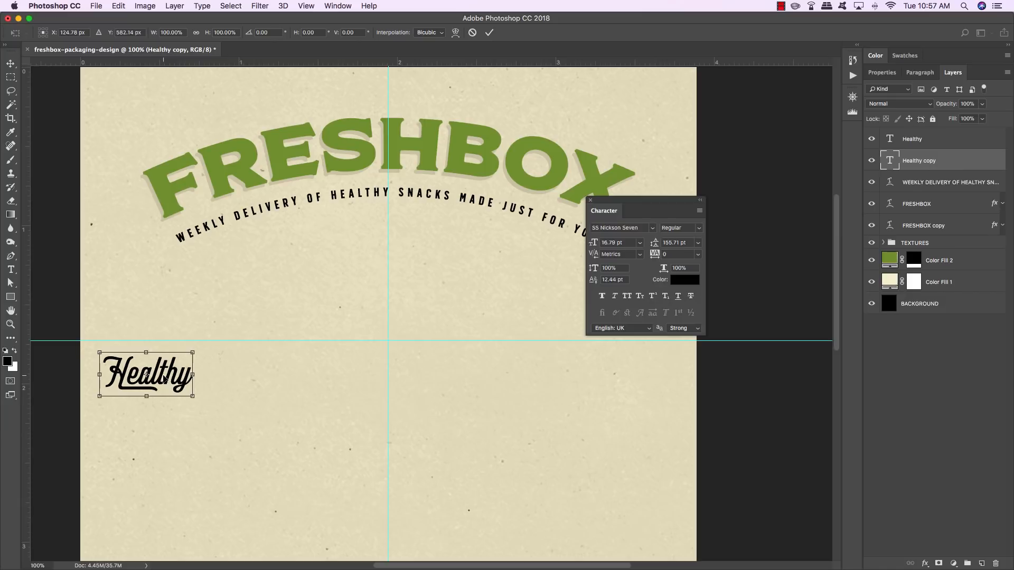
pyautogui.moveTo(165, 379); pyautogui.dragTo(648, 380)
pyautogui.press('Return')
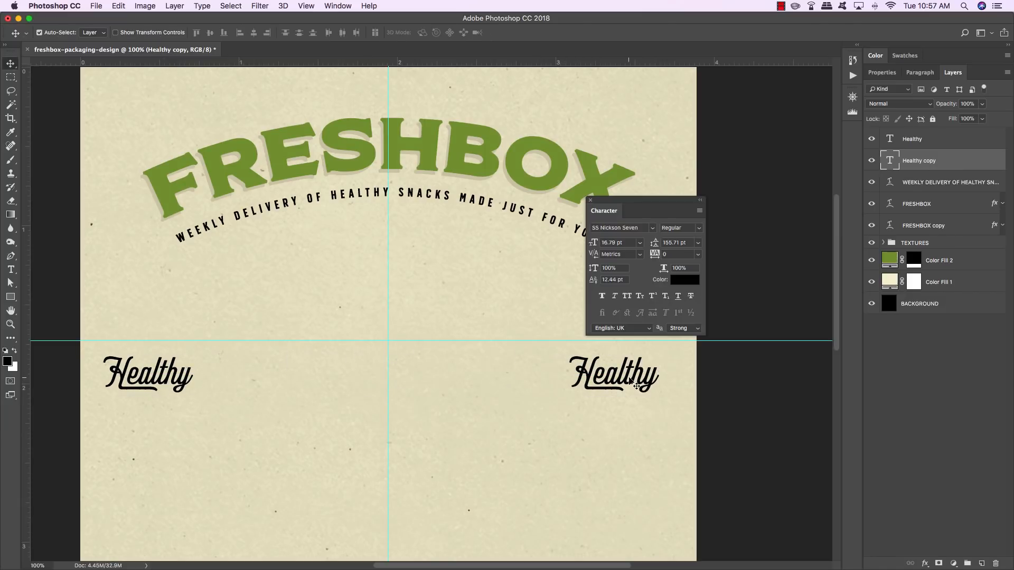
# Replace the wording of the right-hand Healthy copy with Snacks.
pyautogui.press('t')
pyautogui.click(634, 375)
pyautogui.press('super+a')
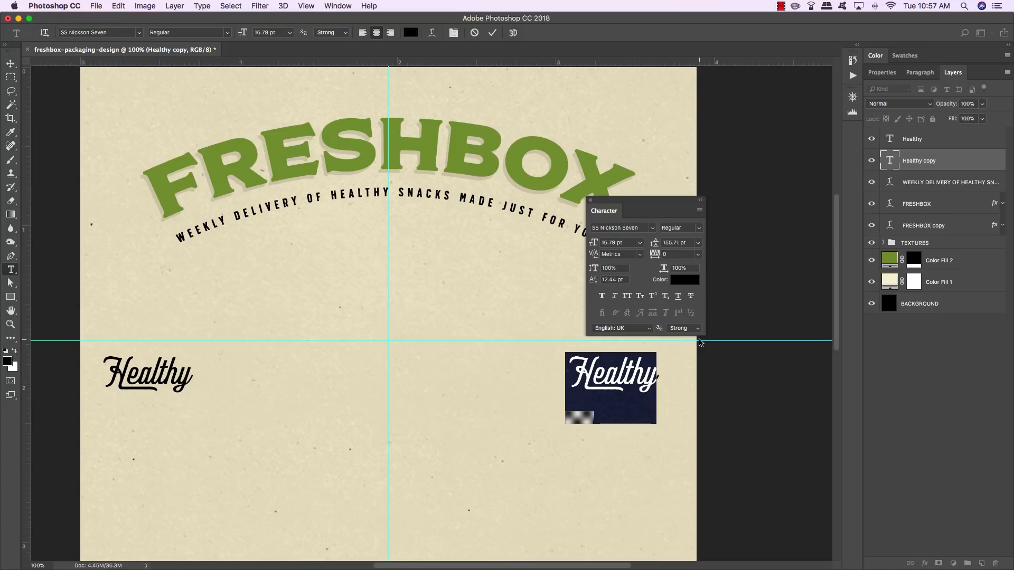
pyautogui.write('Snacks')
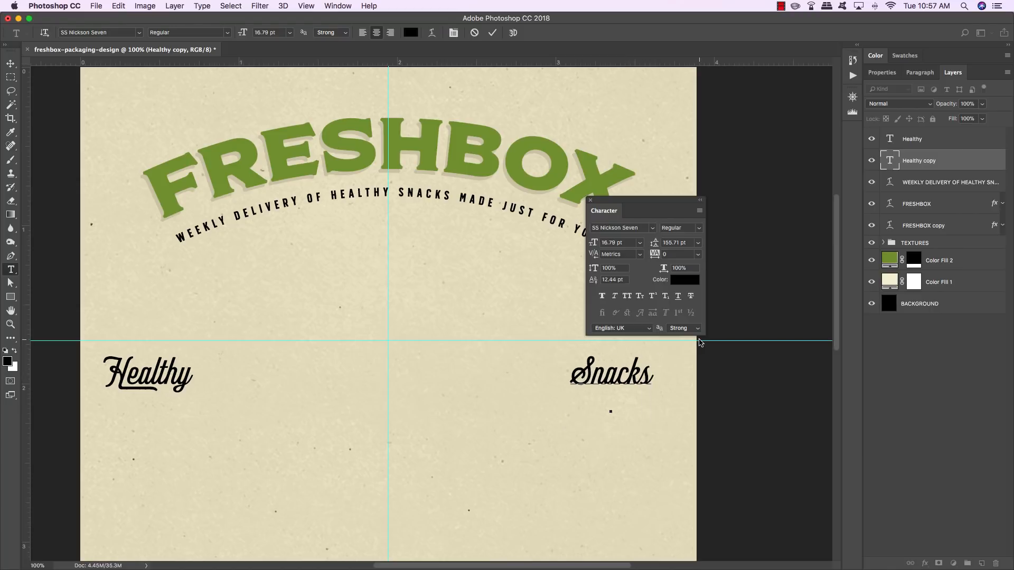
# Replace the S of Snacks with the alternate glyph that has a long underline swash, and commit the text.
pyautogui.moveTo(650, 200); pyautogui.dragTo(733, 149)
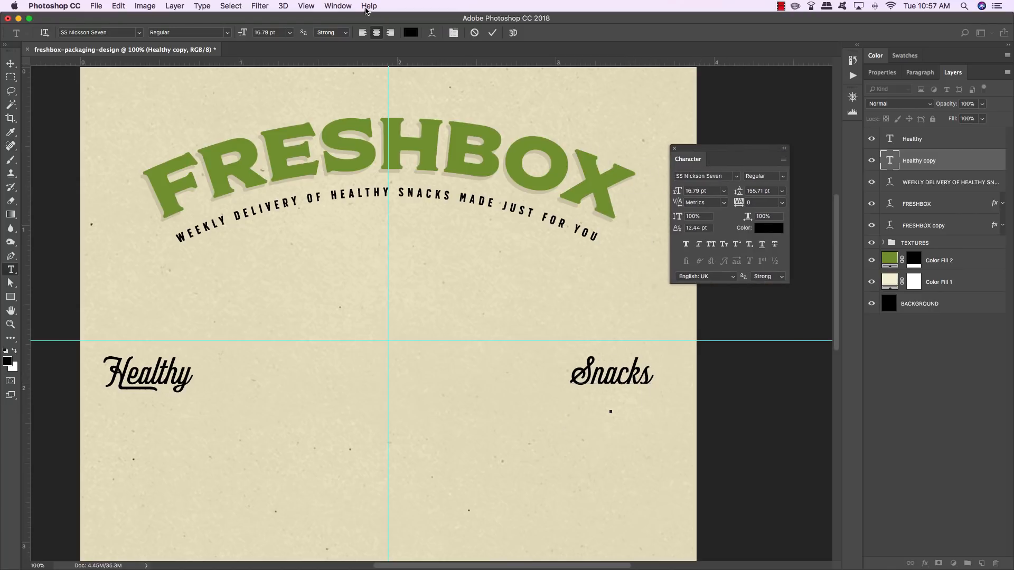
pyautogui.click(338, 6)
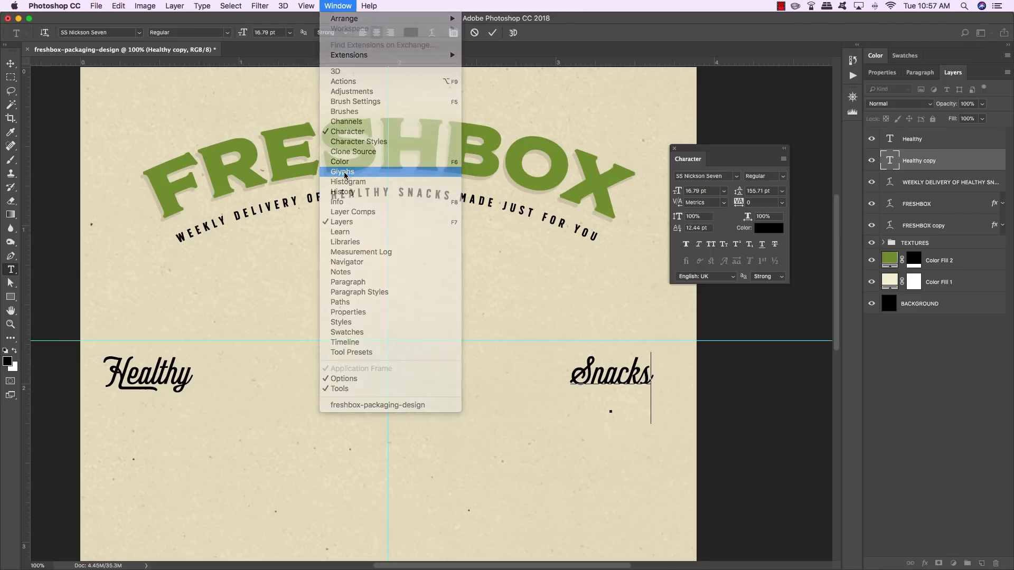
pyautogui.click(343, 173)
pyautogui.moveTo(519, 171); pyautogui.dragTo(489, 168)
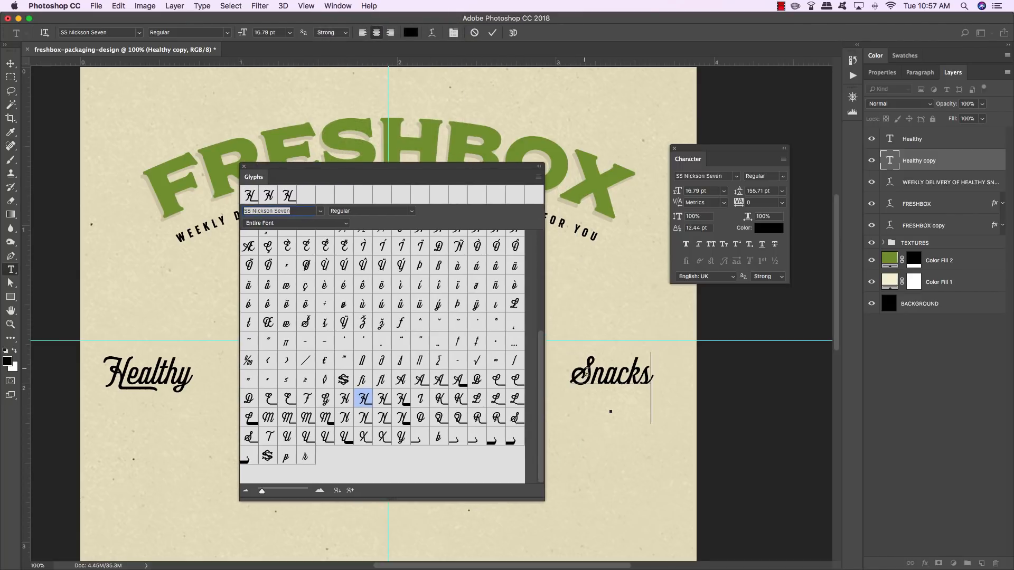
pyautogui.moveTo(592, 372); pyautogui.dragTo(564, 373)
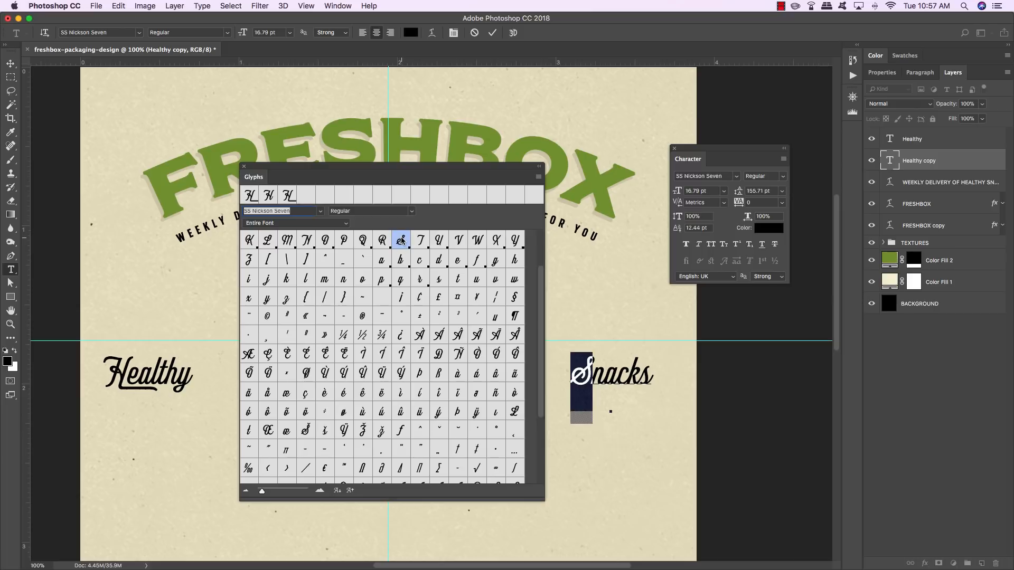
pyautogui.scroll(-6, 408, 331)
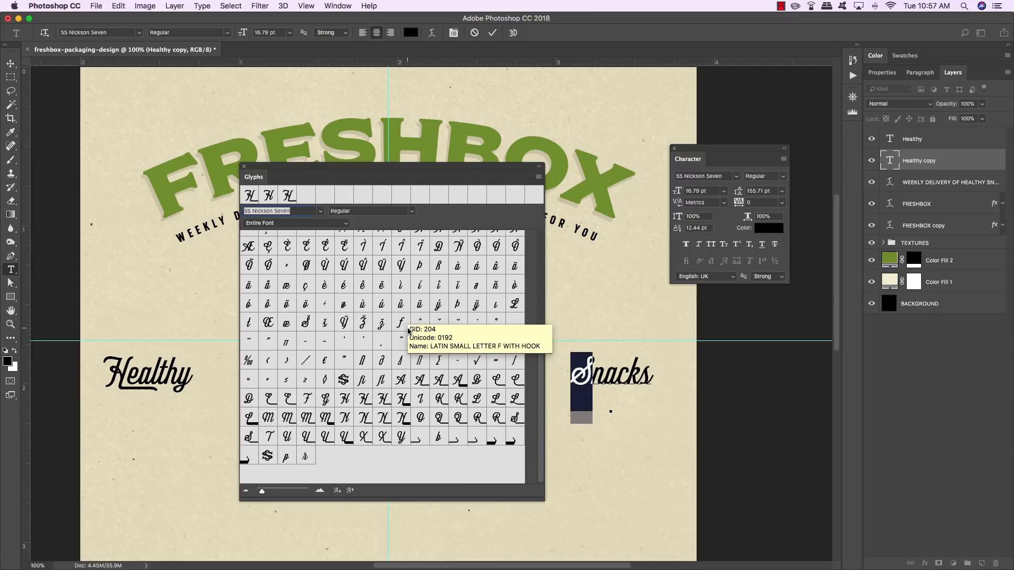
pyautogui.scroll(-2, 409, 331)
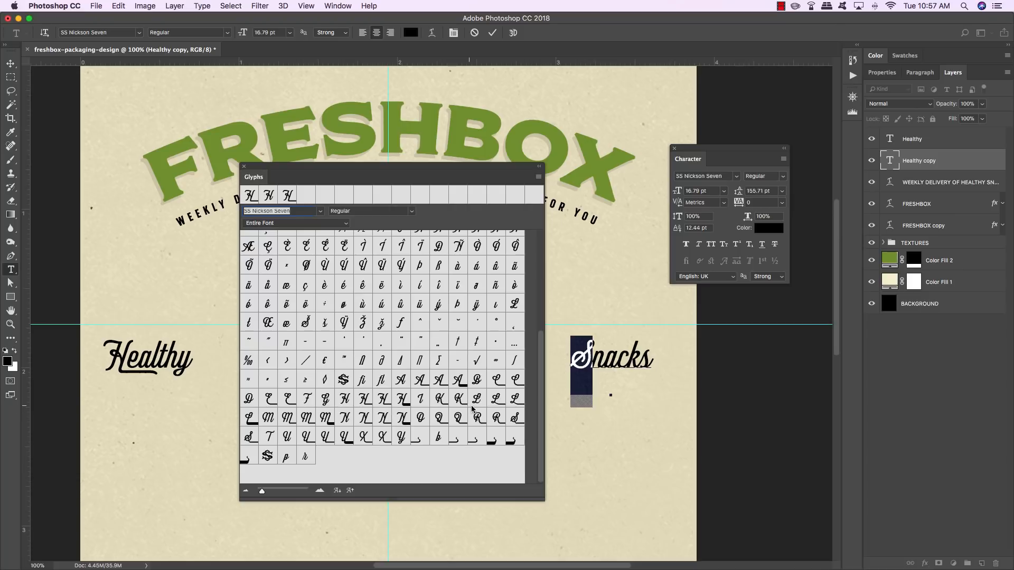
pyautogui.doubleClick(515, 418)
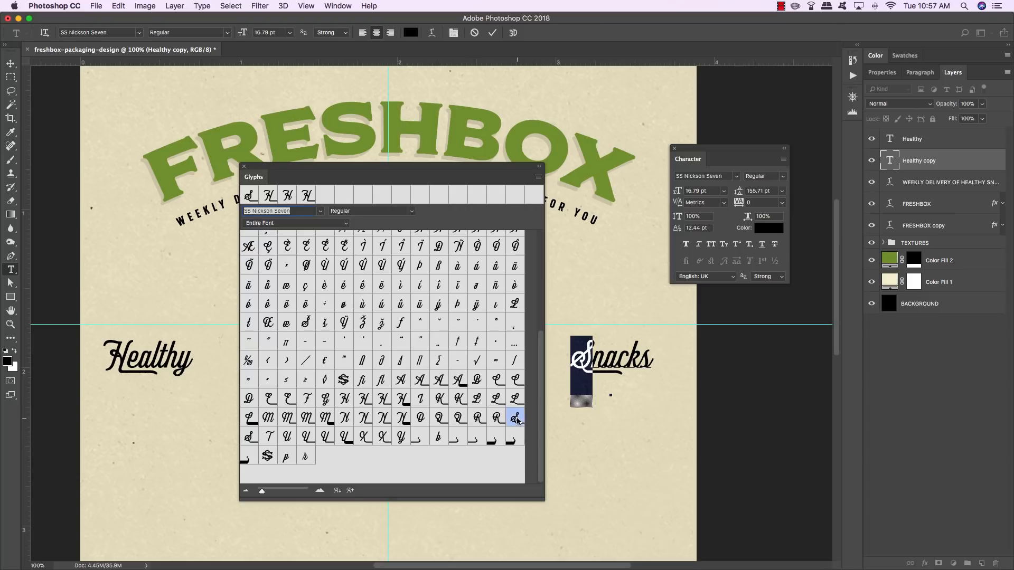
pyautogui.doubleClick(249, 437)
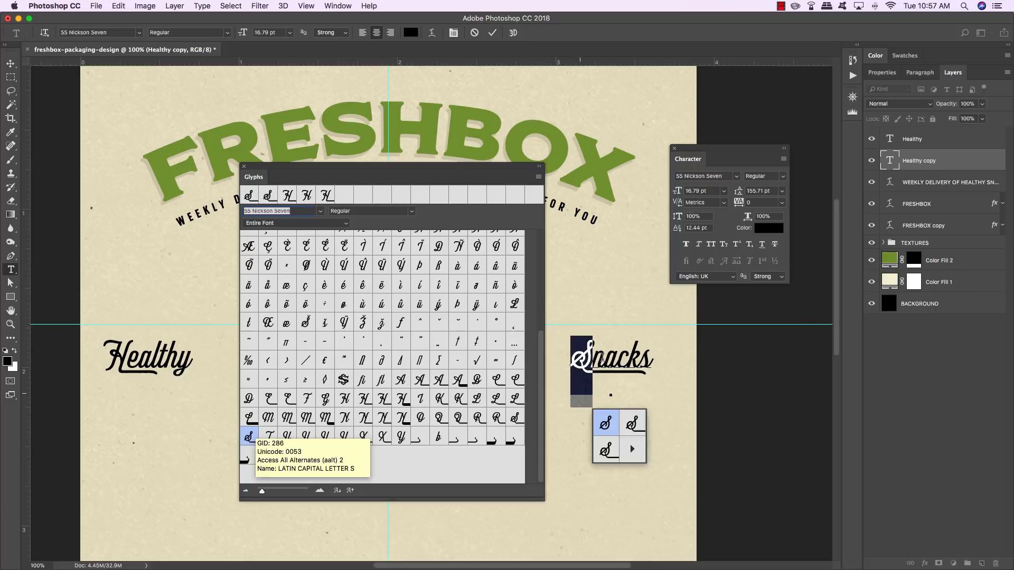
pyautogui.click(602, 357)
pyautogui.click(244, 166)
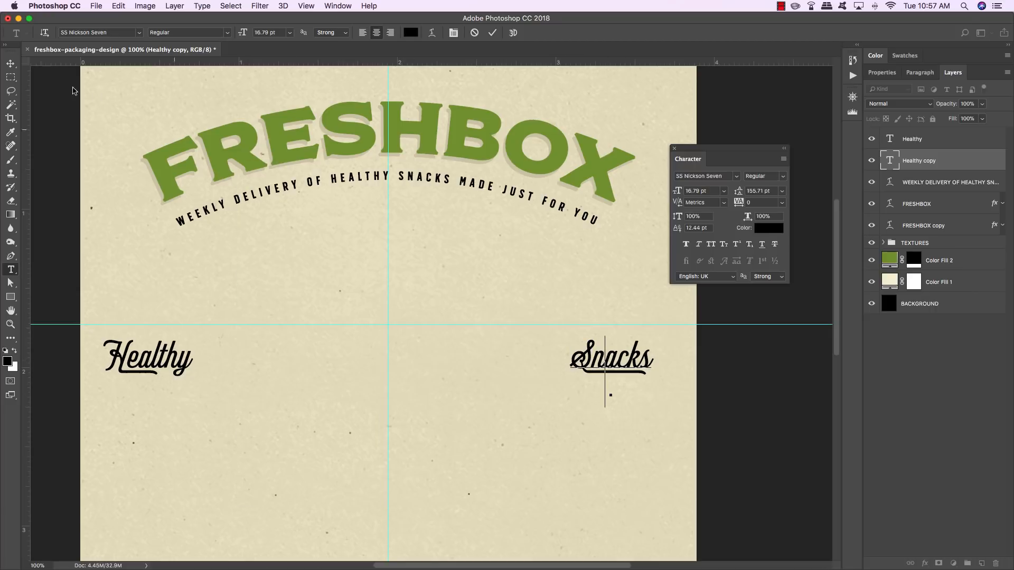
pyautogui.click(11, 65)
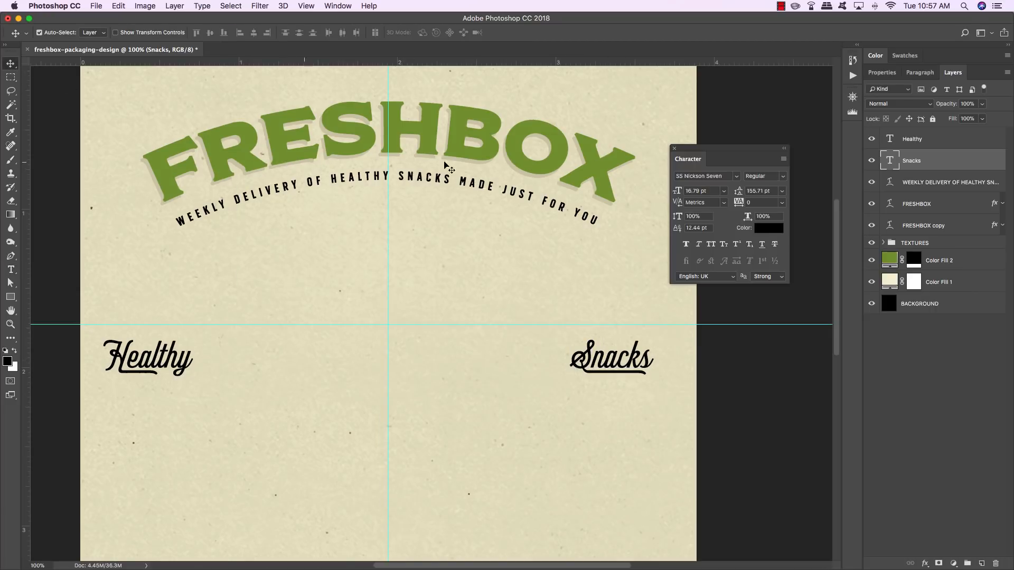
# Nudge the word Healthy 30 px to the right.
pyautogui.click(967, 139)
pyautogui.hotkey('shift', 'Right')
pyautogui.hotkey('shift', 'Right')
pyautogui.hotkey('shift', 'Right')
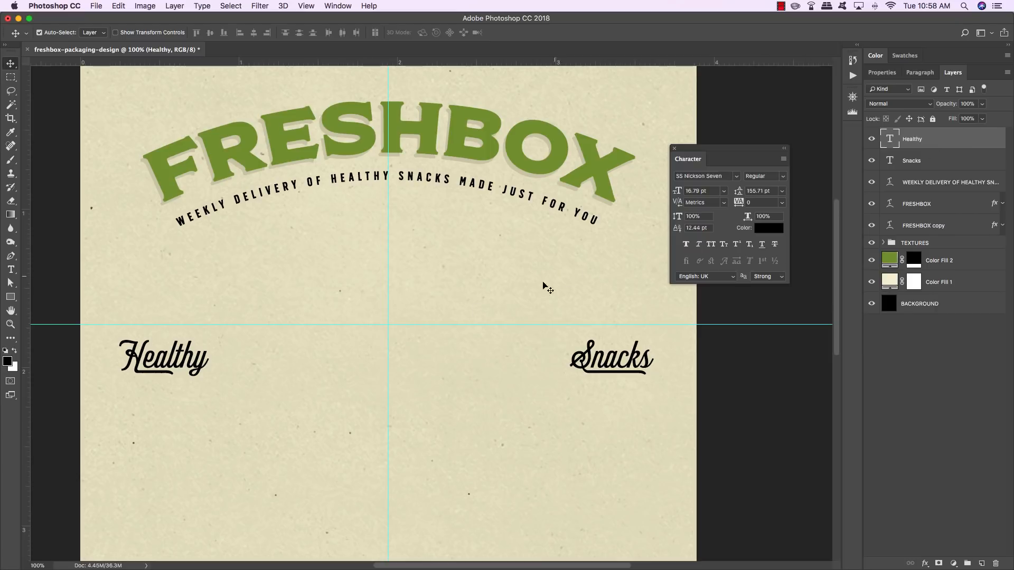
# Draw a 120 × 120 px square below the word Healthy, with no stroke and the fill colour #7B9835.
pyautogui.press('u')
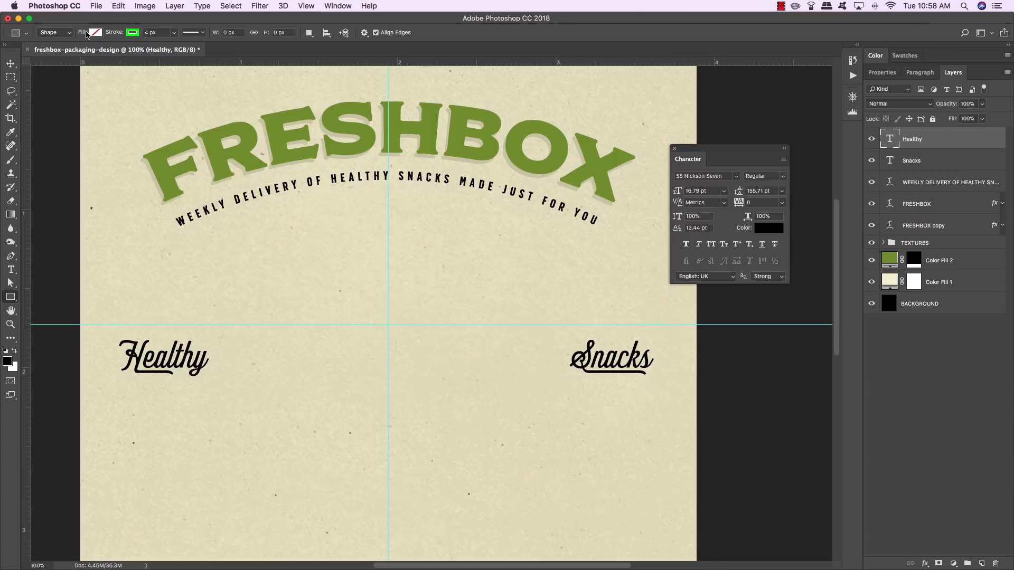
pyautogui.click(133, 32)
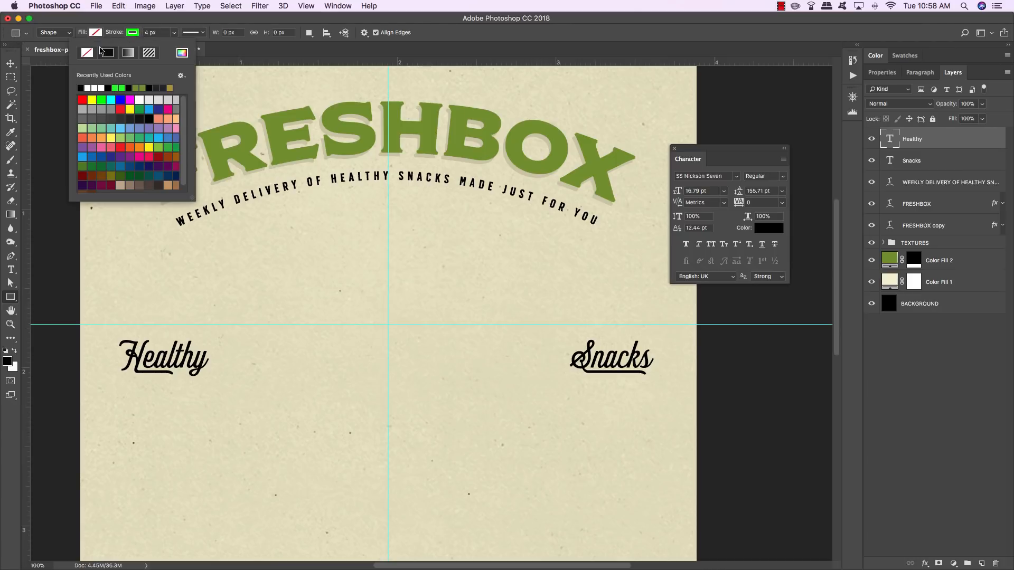
pyautogui.click(87, 54)
pyautogui.click(96, 33)
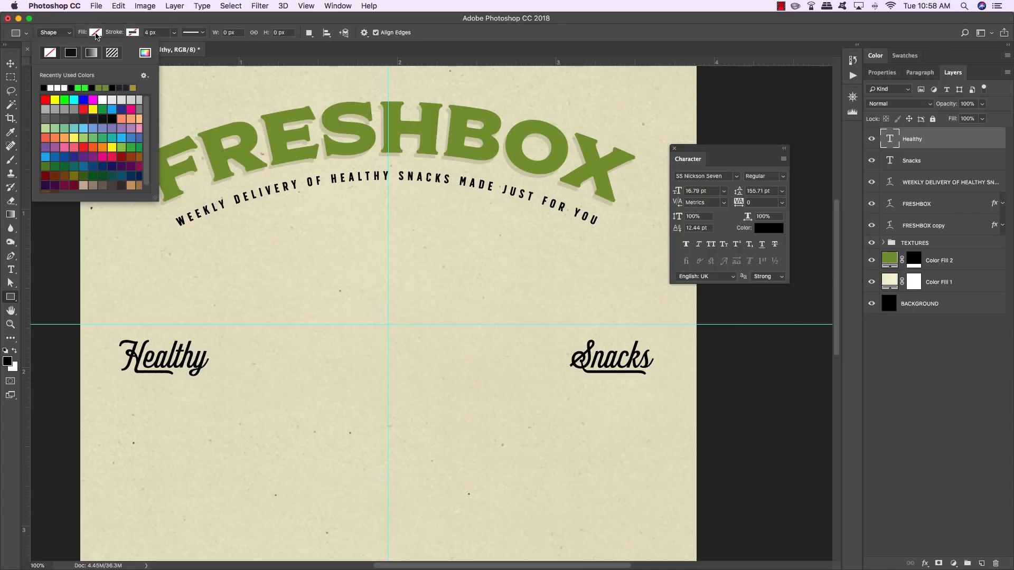
pyautogui.click(145, 55)
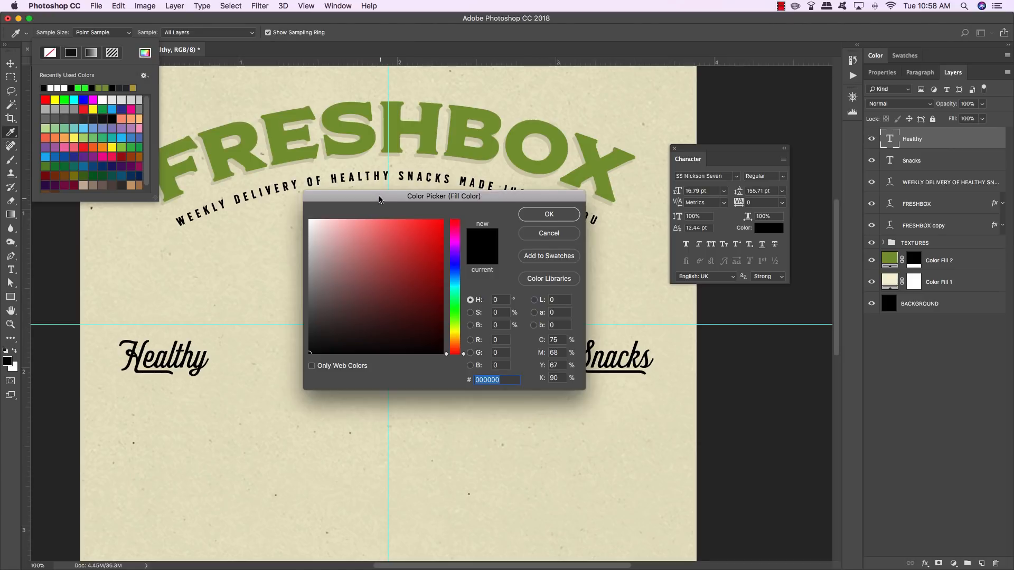
pyautogui.moveTo(378, 196); pyautogui.dragTo(349, 176)
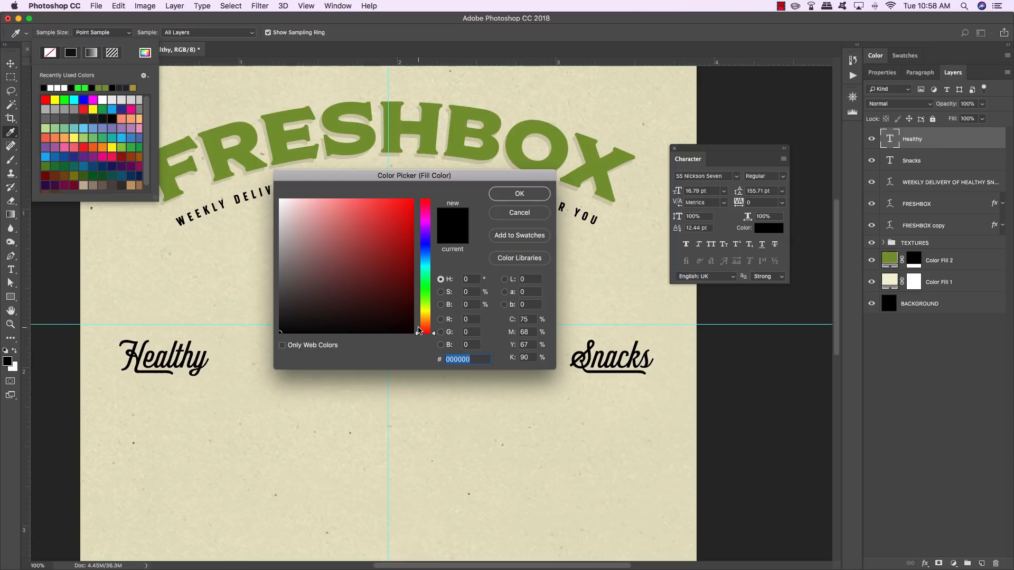
pyautogui.write('7B9')
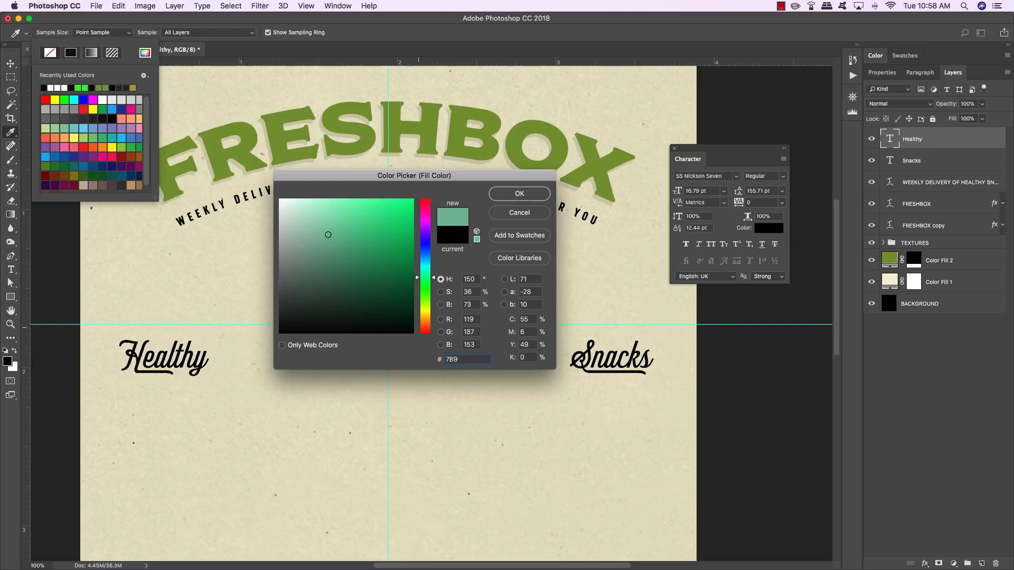
pyautogui.write('835')
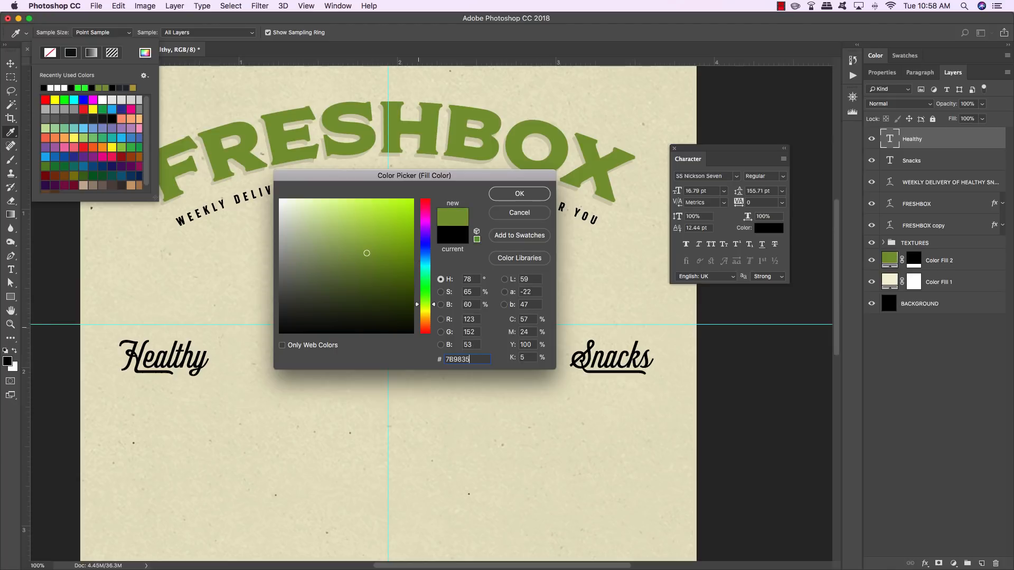
pyautogui.press('Return')
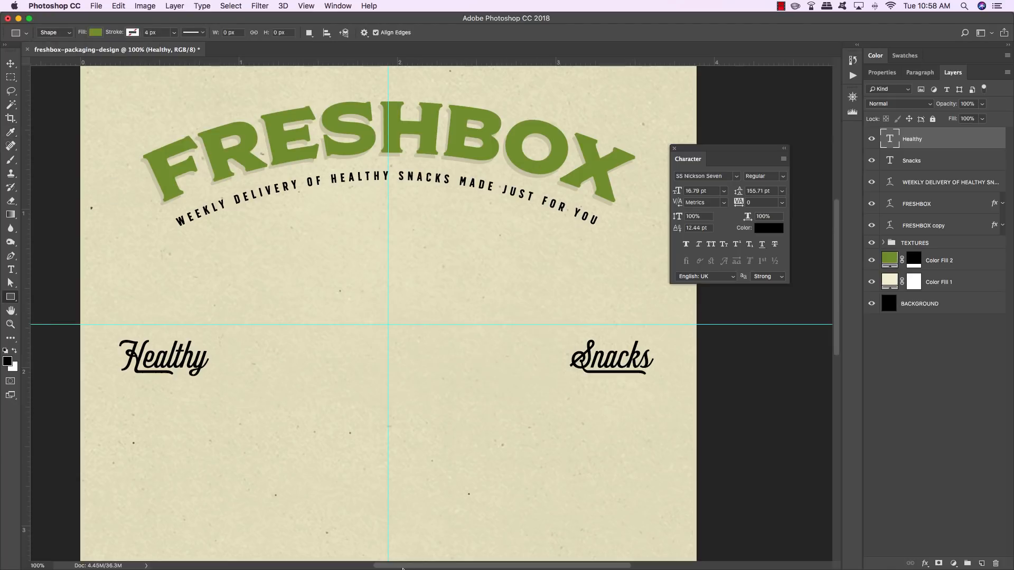
pyautogui.moveTo(131, 398); pyautogui.dragTo(195, 462)
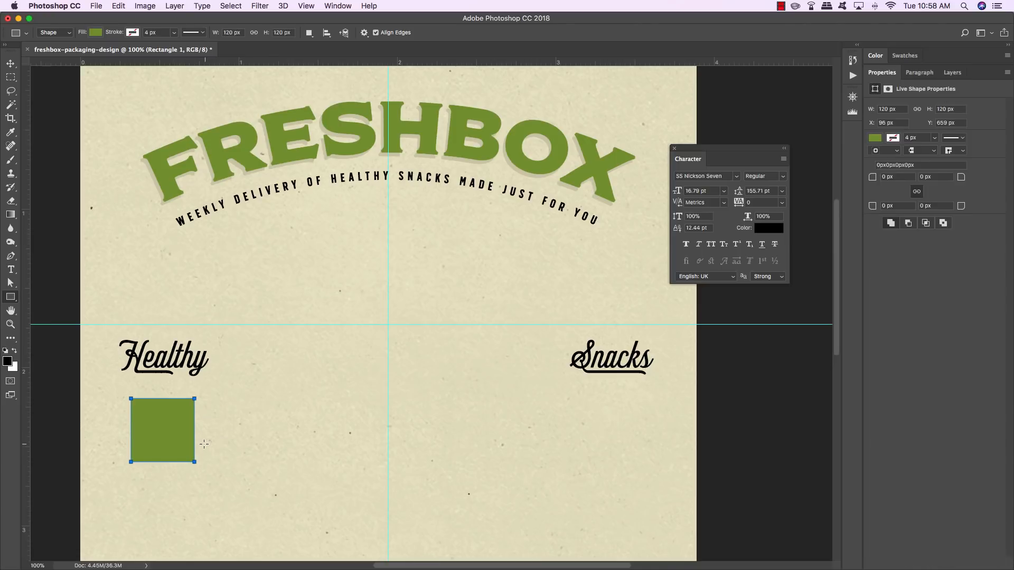
# Float and lengthen the Layers panel, and reorder the layers as FRESHBOX, FRESHBOX copy, the tagline, Rectangle 1, Healthy, Snacks.
pyautogui.press('v')
pyautogui.click(950, 74)
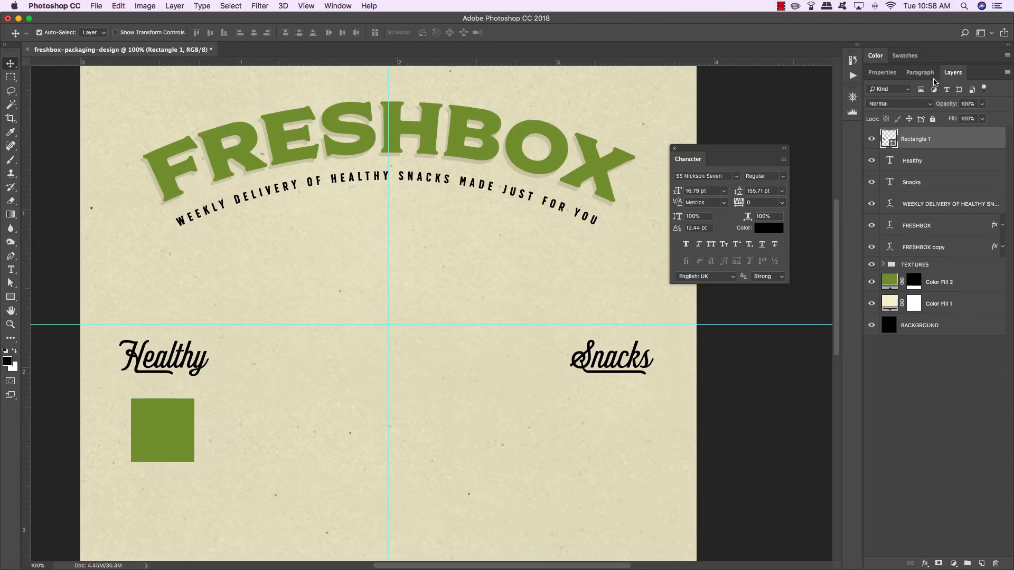
pyautogui.moveTo(954, 72); pyautogui.dragTo(454, 181)
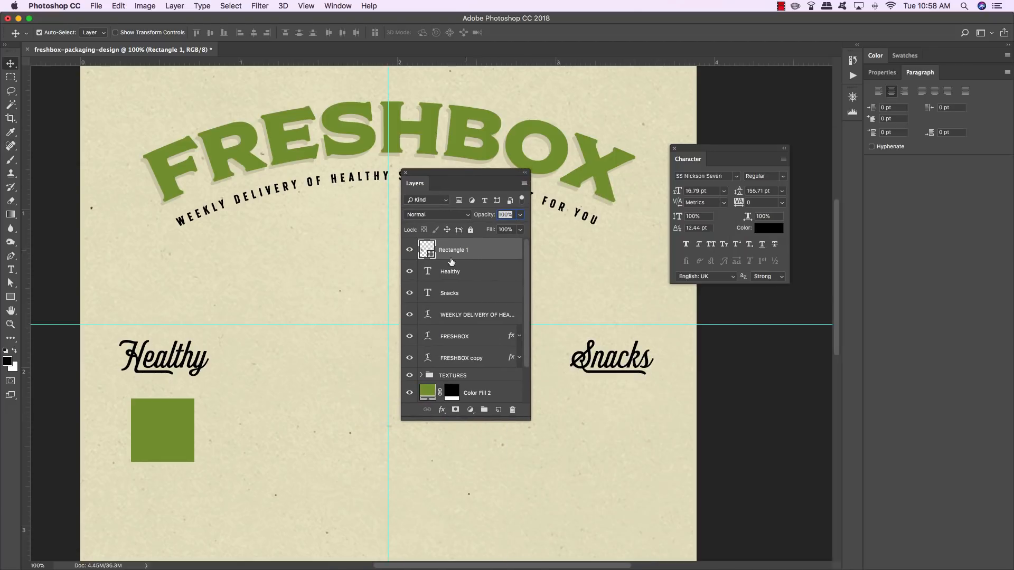
pyautogui.keyDown('shift'); pyautogui.click(477, 297); pyautogui.keyUp('shift')
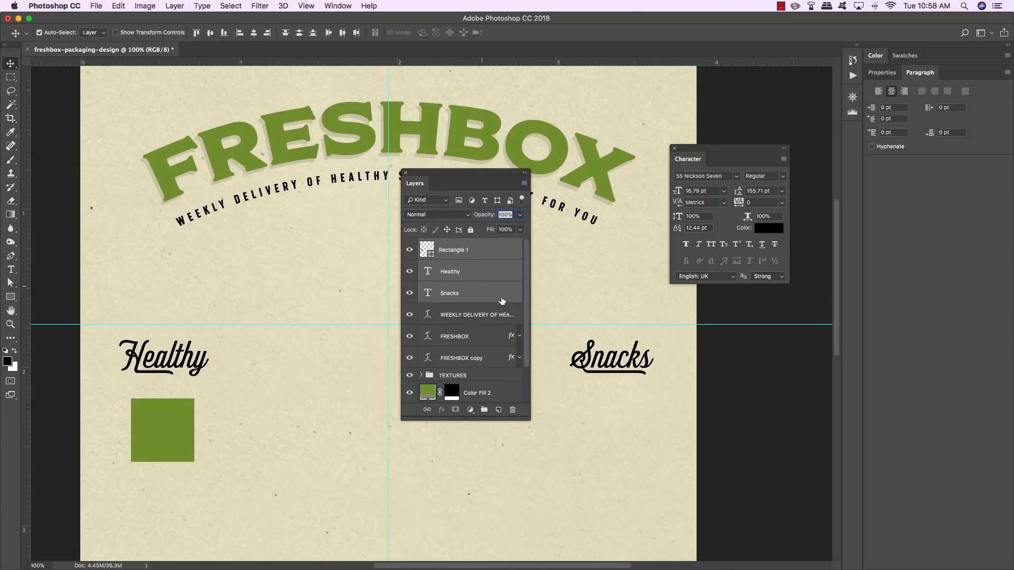
pyautogui.moveTo(528, 419); pyautogui.dragTo(537, 524)
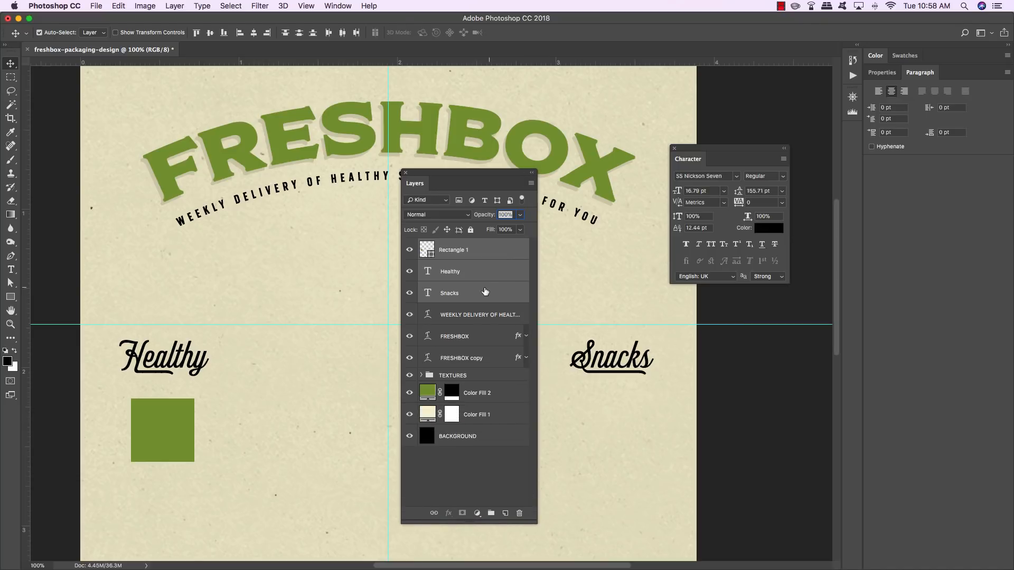
pyautogui.moveTo(480, 292)
pyautogui.mouseDown()
pyautogui.moveTo(460, 353)
pyautogui.moveTo(467, 365)
pyautogui.mouseUp()
pyautogui.click(485, 256)
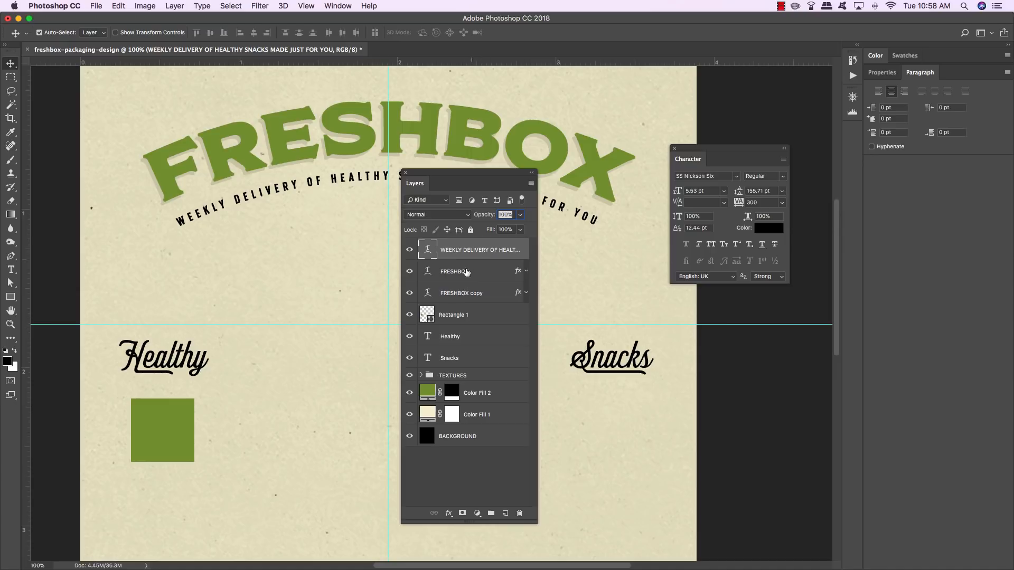
pyautogui.moveTo(484, 253); pyautogui.dragTo(477, 297)
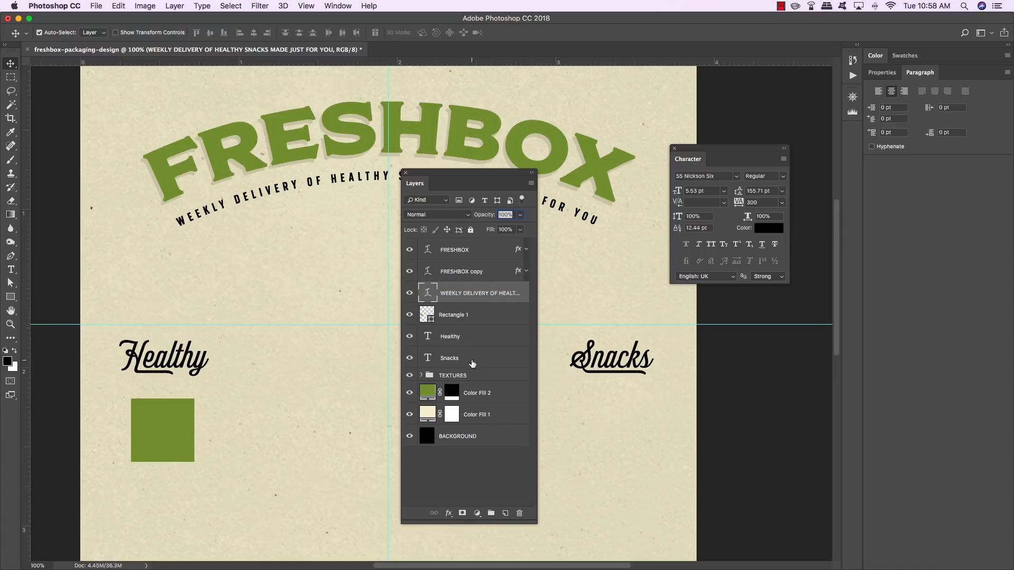
# Move all text layers and Rectangle 1 beneath the TEXTURES group, and toggle the group's visibility to compare the effect.
pyautogui.click(473, 255)
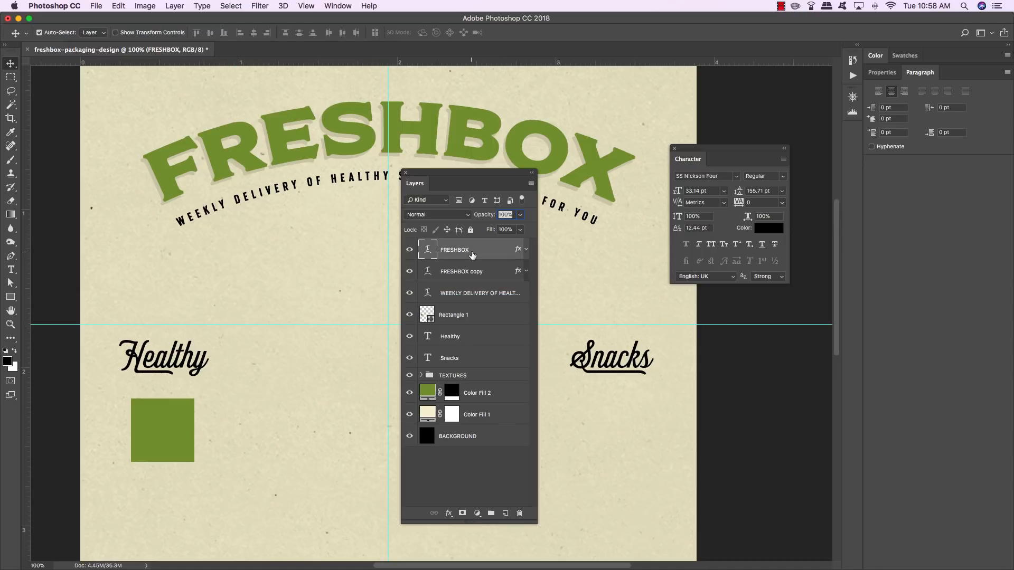
pyautogui.keyDown('shift'); pyautogui.click(492, 363); pyautogui.keyUp('shift')
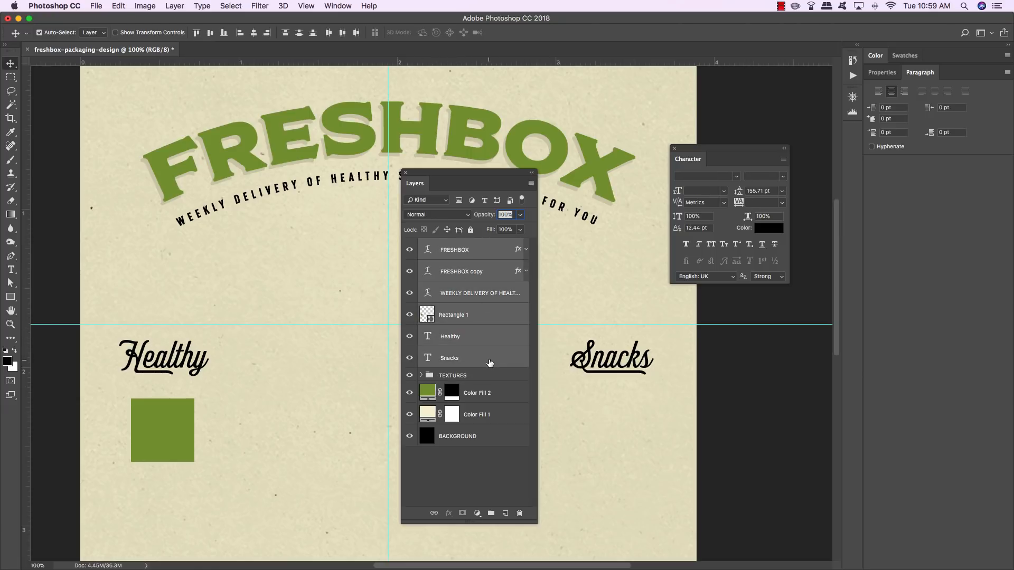
pyautogui.click(480, 249)
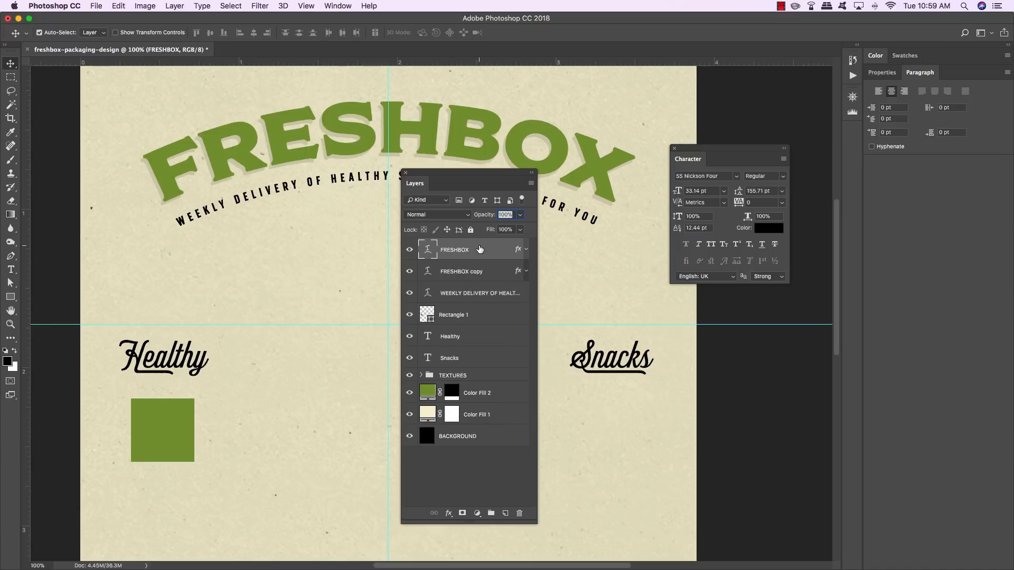
pyautogui.keyDown('shift'); pyautogui.click(479, 357); pyautogui.keyUp('shift')
pyautogui.moveTo(492, 358); pyautogui.dragTo(484, 383)
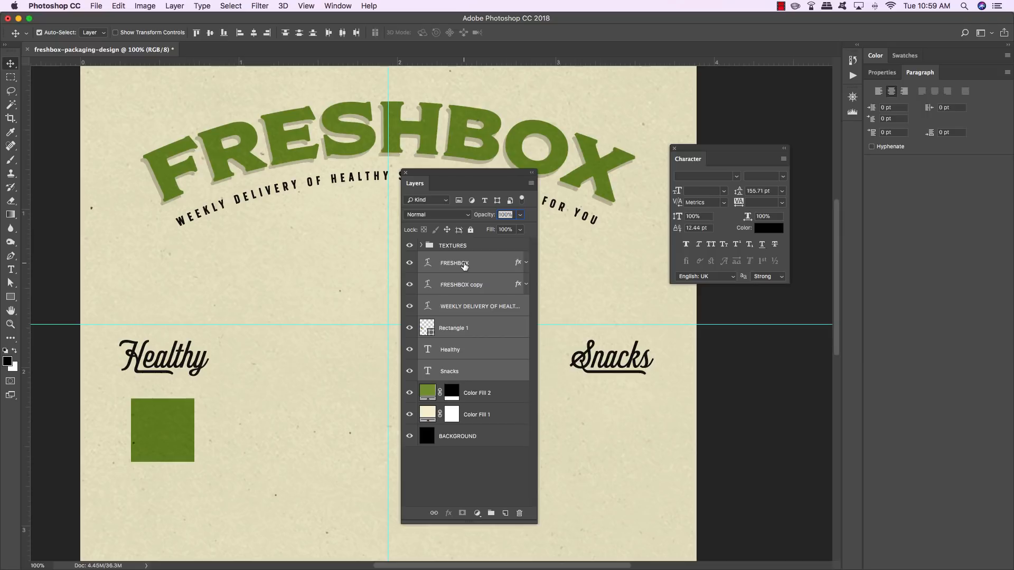
pyautogui.click(410, 246)
pyautogui.click(411, 246)
pyautogui.click(412, 246)
pyautogui.click(412, 246)
pyautogui.click(475, 373)
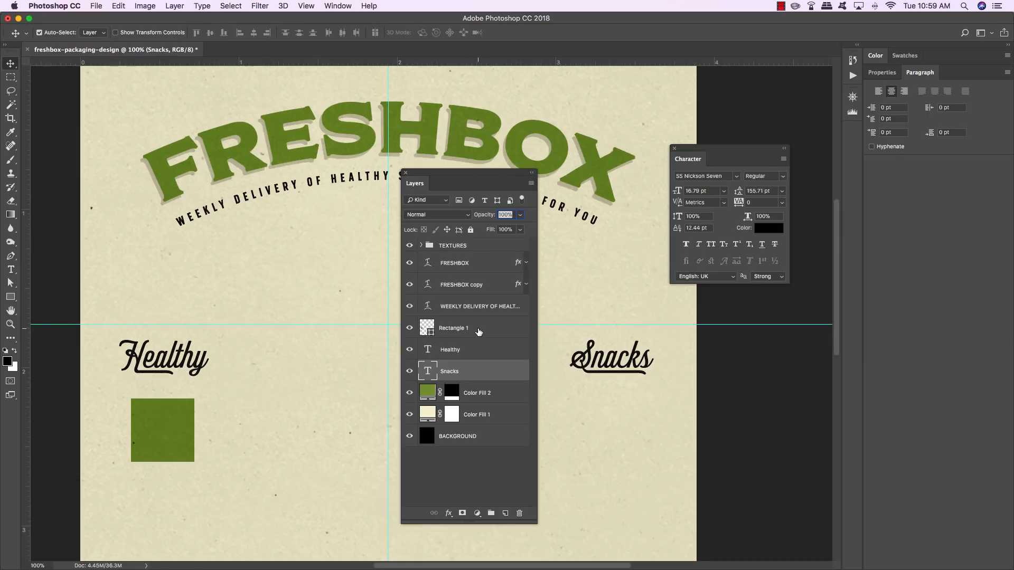
# Rotate the green square by -45° into a diamond.
pyautogui.click(478, 331)
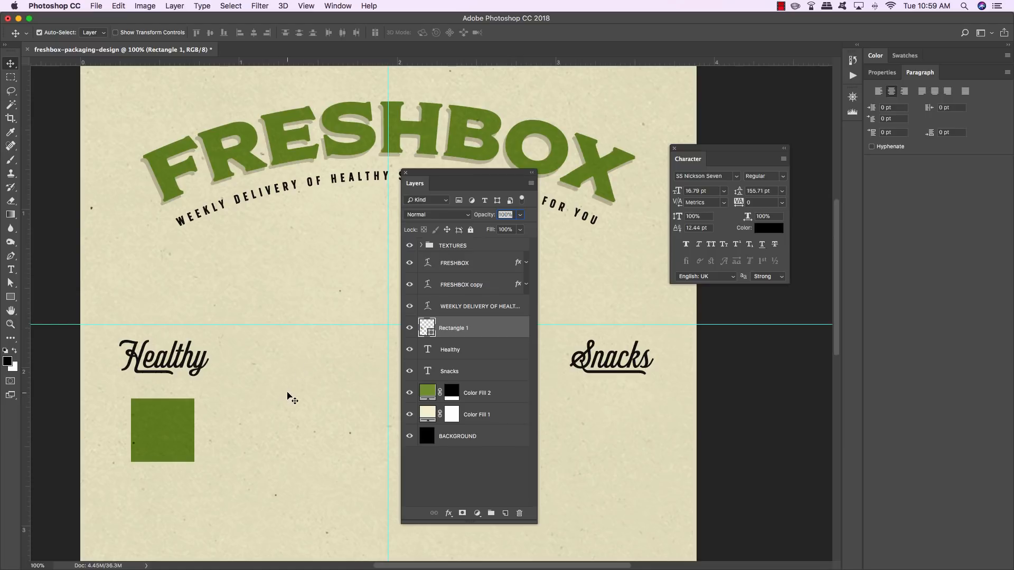
pyautogui.press('super+t')
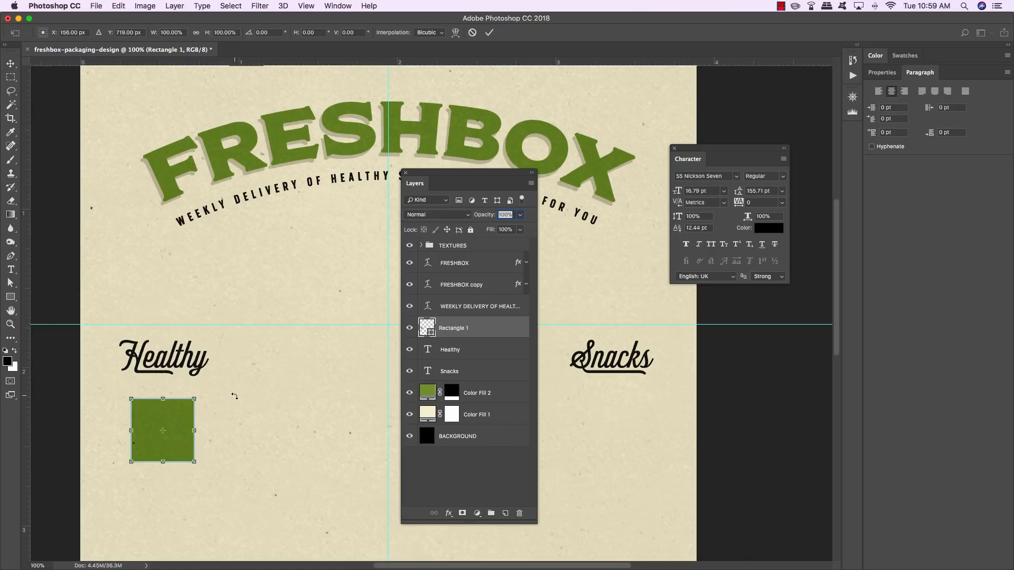
pyautogui.moveTo(234, 396); pyautogui.dragTo(187, 369)
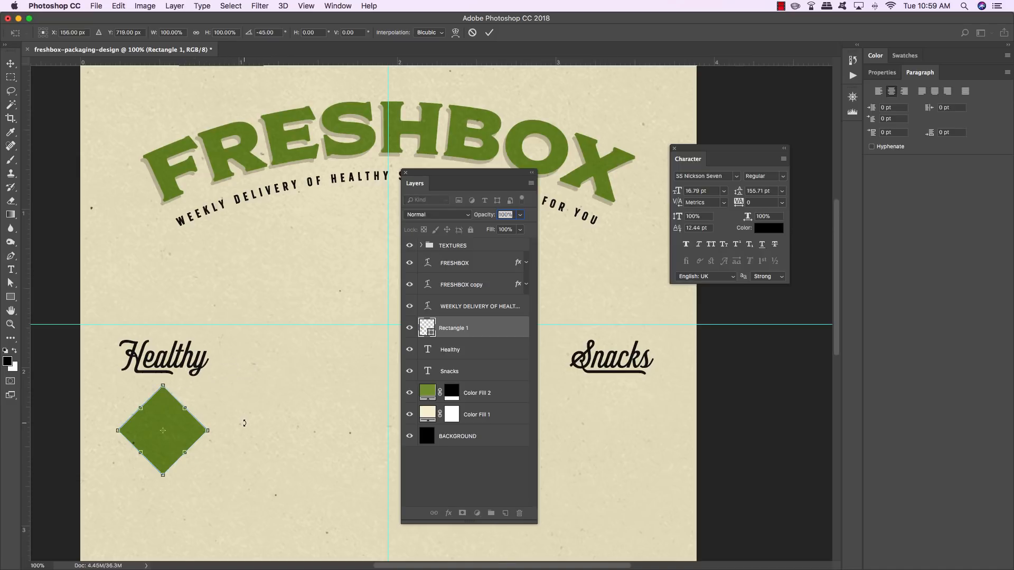
pyautogui.press('Return')
# Nudge the green diamond 150 px down and 50 px to the right.
pyautogui.hotkey('shift', 'Down')
pyautogui.hotkey('shift', 'Down')
pyautogui.hotkey('shift', 'Down')
pyautogui.hotkey('shift', 'Down')
pyautogui.hotkey('shift', 'Down')
pyautogui.hotkey('shift', 'Down')
pyautogui.hotkey('shift', 'Down')
pyautogui.hotkey('shift', 'Down')
pyautogui.hotkey('shift', 'Down')
pyautogui.hotkey('shift', 'Down')
pyautogui.hotkey('shift', 'Down')
pyautogui.hotkey('shift', 'Down')
pyautogui.hotkey('shift', 'Down')
pyautogui.hotkey('shift', 'Down')
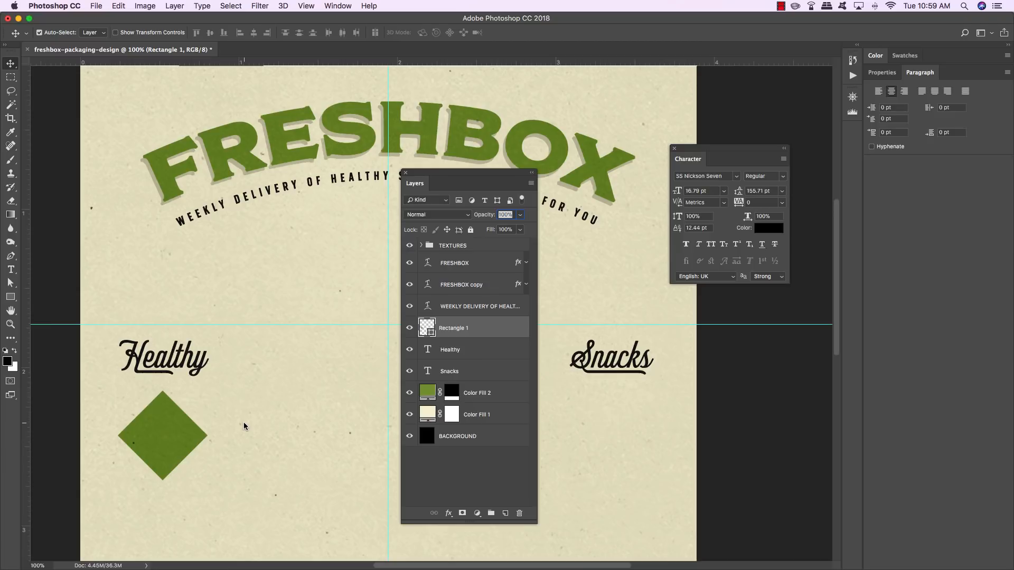
pyautogui.hotkey('shift', 'Down')
pyautogui.hotkey('shift', 'Right')
pyautogui.hotkey('shift', 'Right')
pyautogui.hotkey('shift', 'Right')
pyautogui.hotkey('shift', 'Right')
pyautogui.hotkey('shift', 'Right')
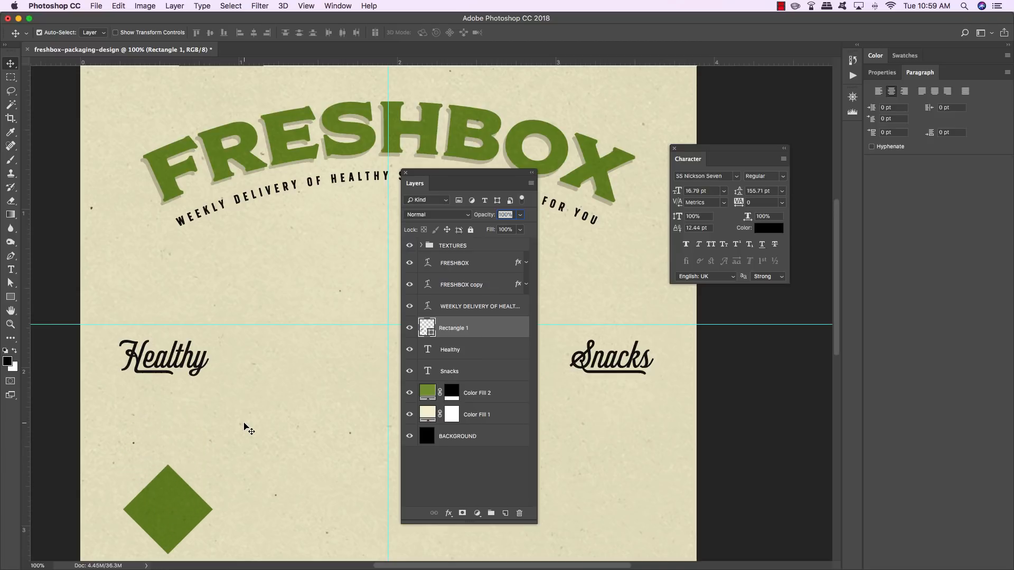
# Add a new layer above Rectangle 1 and enter the text SNACKS over the green diamond.
pyautogui.moveTo(244, 426); pyautogui.dragTo(255, 351)
pyautogui.press('super+r')
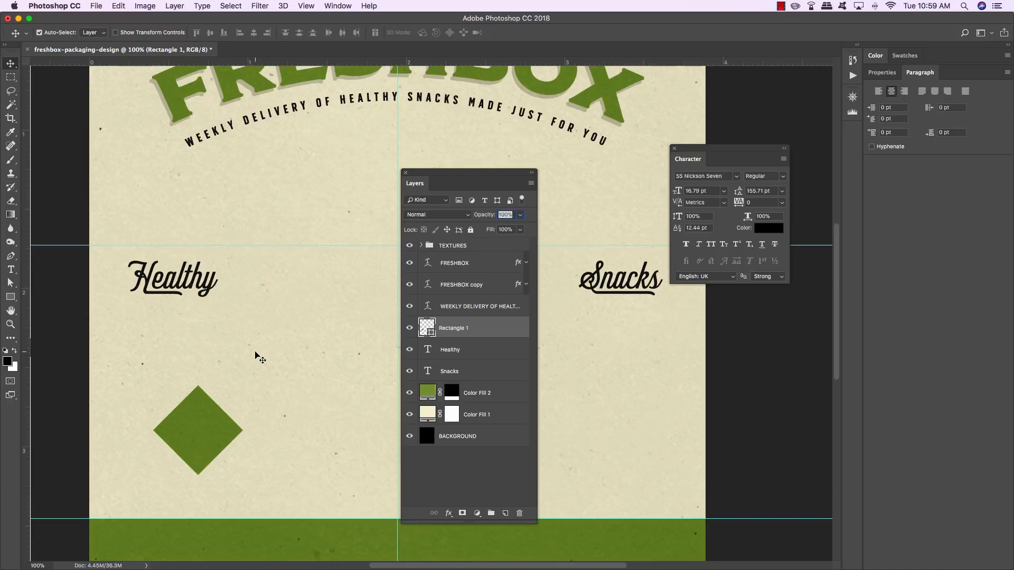
pyautogui.press('super')
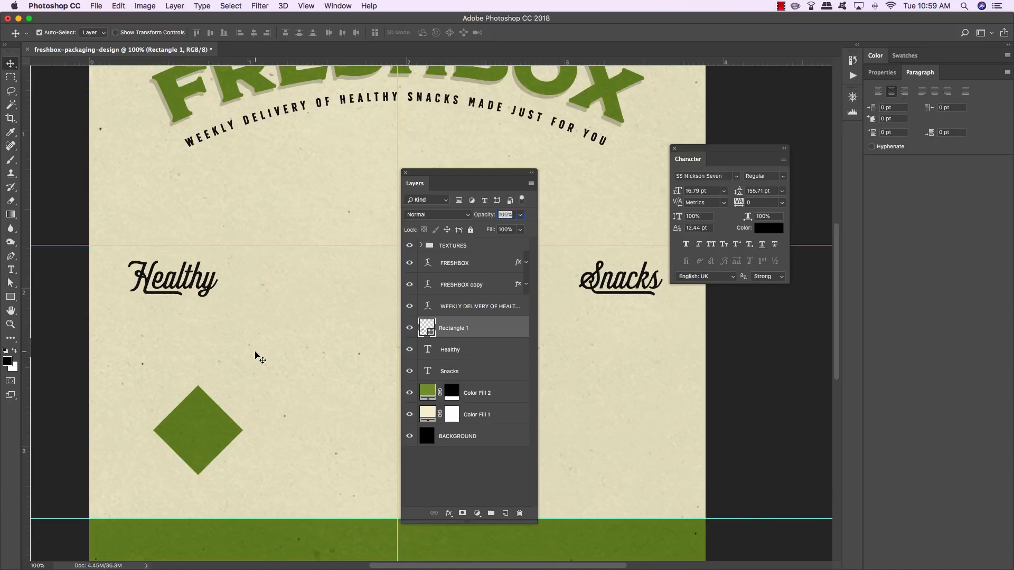
pyautogui.click(505, 514)
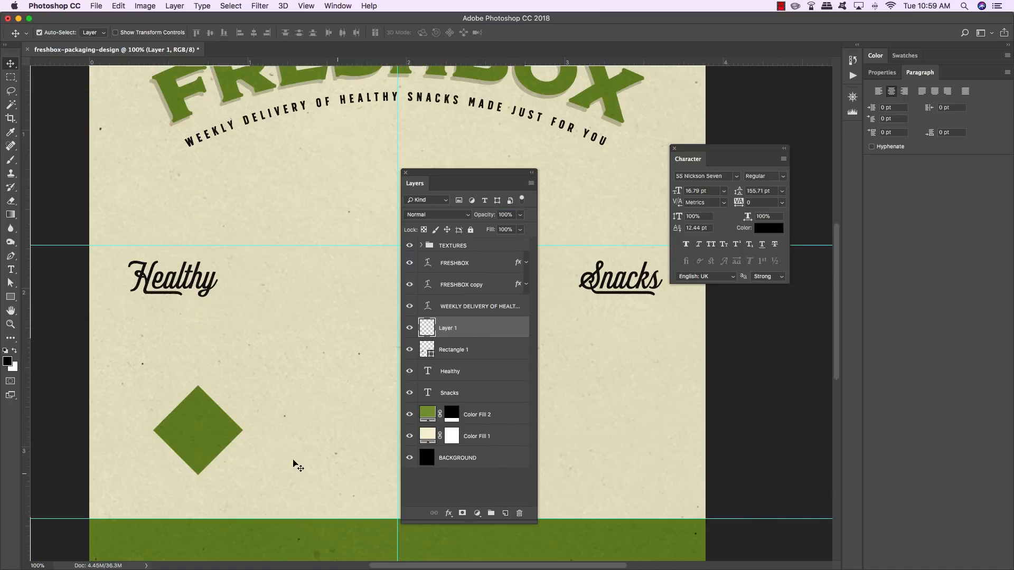
pyautogui.press('t')
pyautogui.click(177, 409)
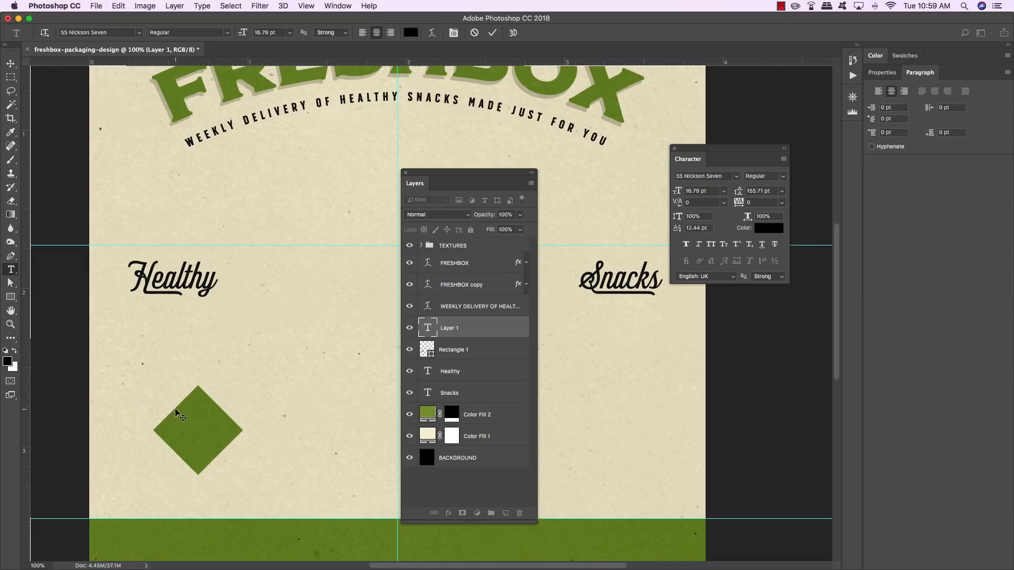
pyautogui.write('SNACKS')
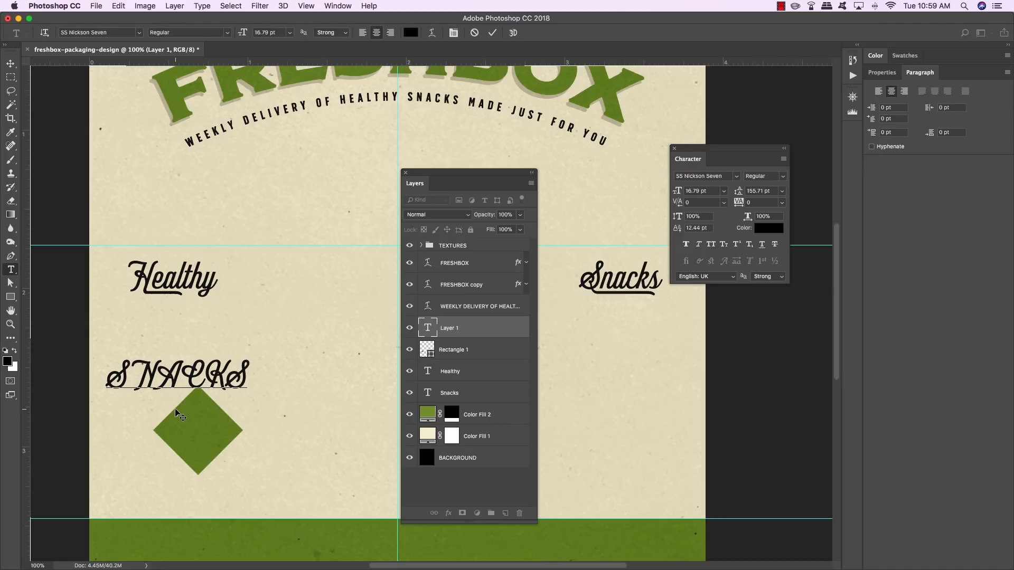
# Move the Character panel near the SNACKS text over the diamond and change the text's font to SS Nickson Six.
pyautogui.doubleClick(176, 408)
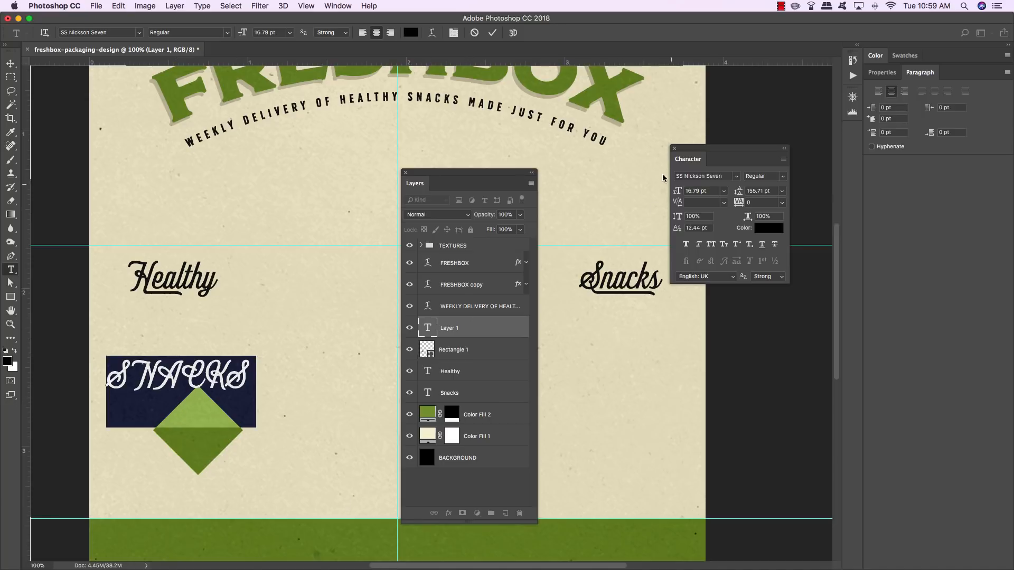
pyautogui.moveTo(711, 151); pyautogui.dragTo(256, 163)
pyautogui.click(227, 190)
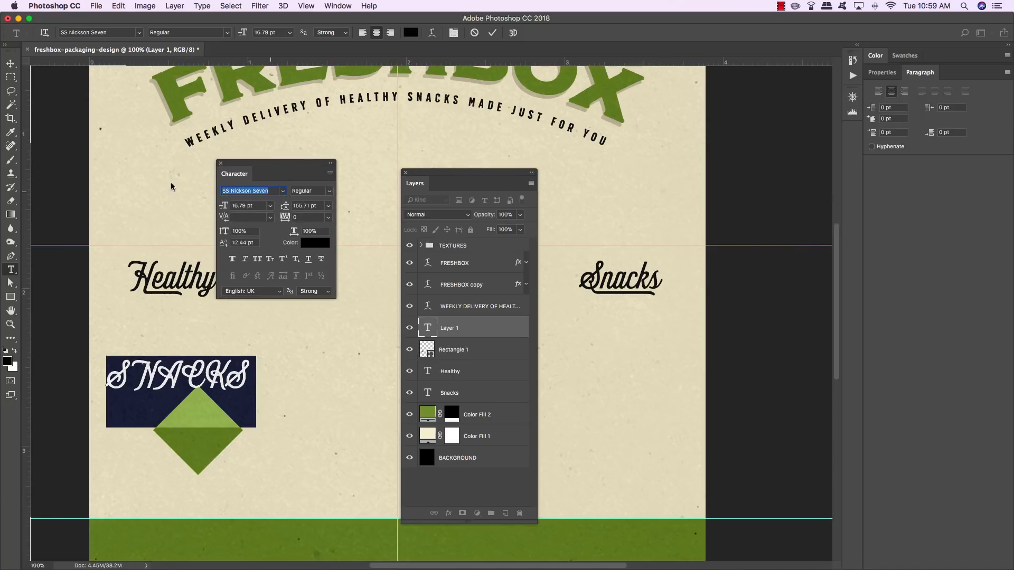
pyautogui.write('ss ')
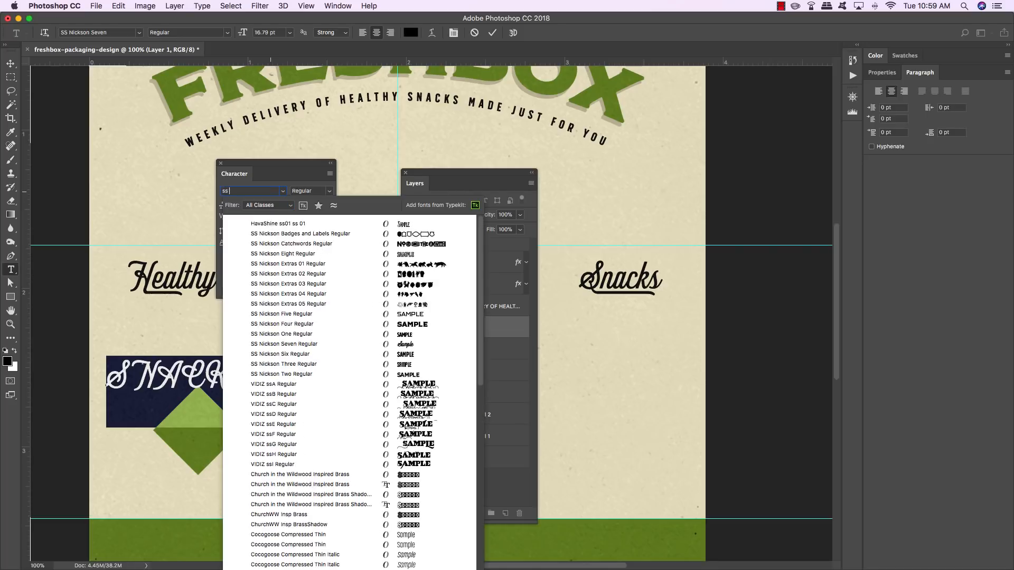
pyautogui.write('nickson six')
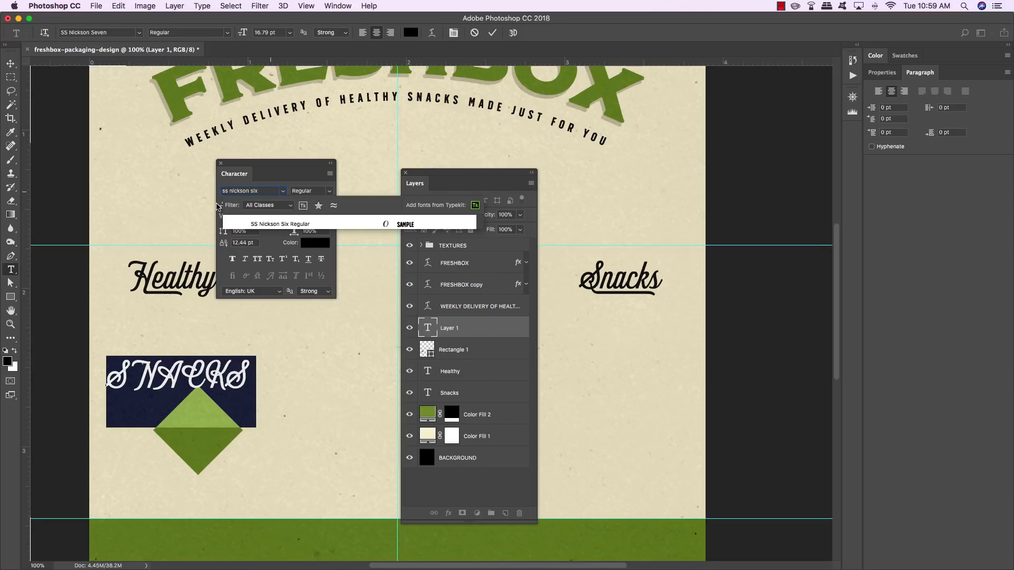
pyautogui.press('Return')
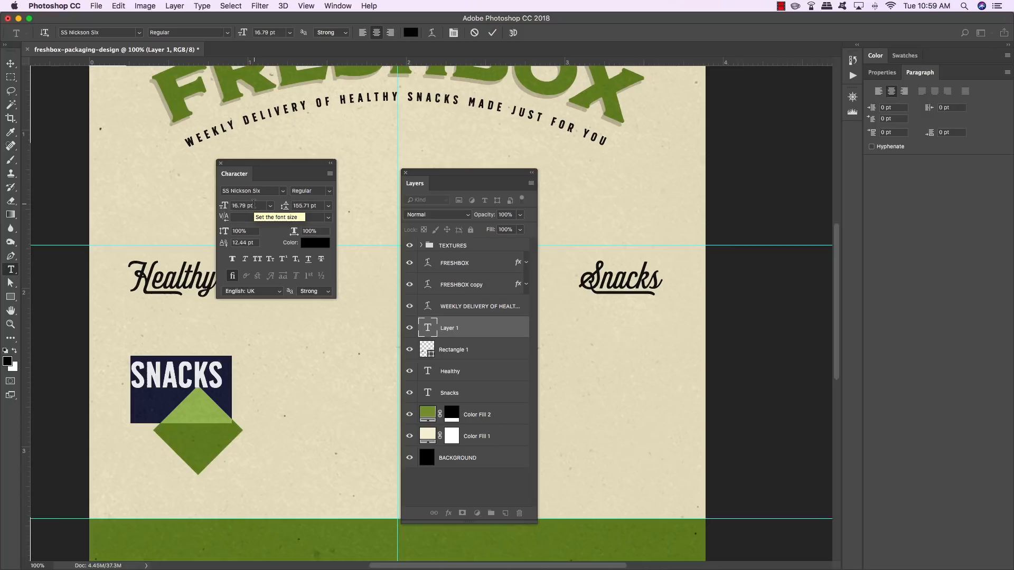
# Set the SNACKS text to 6.19 pt with 5.65 pt leading and -40 tracking, and add the line DELIVERED WEEKLY.
pyautogui.click(254, 205)
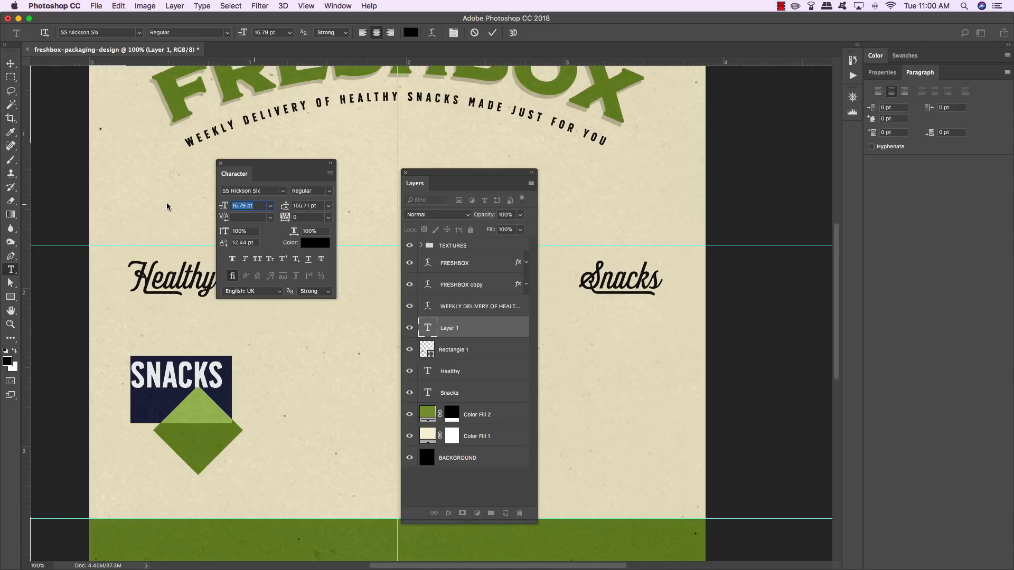
pyautogui.write('6.19')
pyautogui.press('Return')
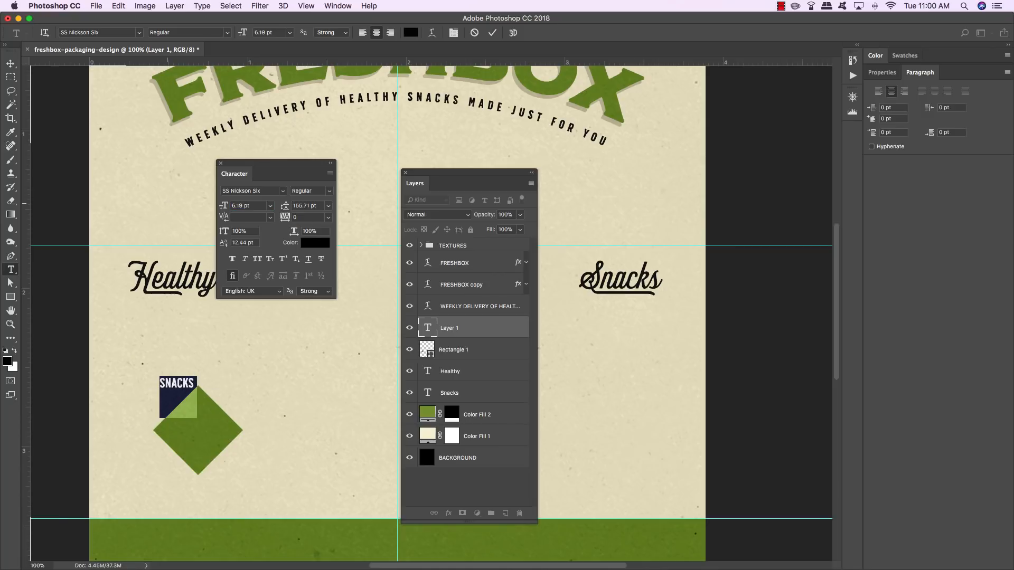
pyautogui.click(305, 206)
pyautogui.write('5.65')
pyautogui.press('Return')
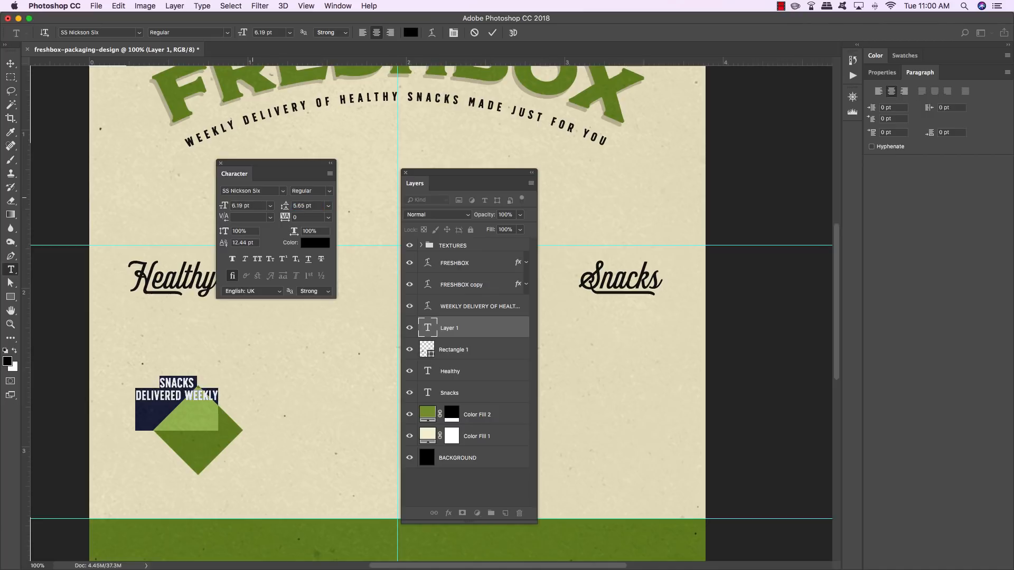
pyautogui.click(309, 217)
pyautogui.press('Return')
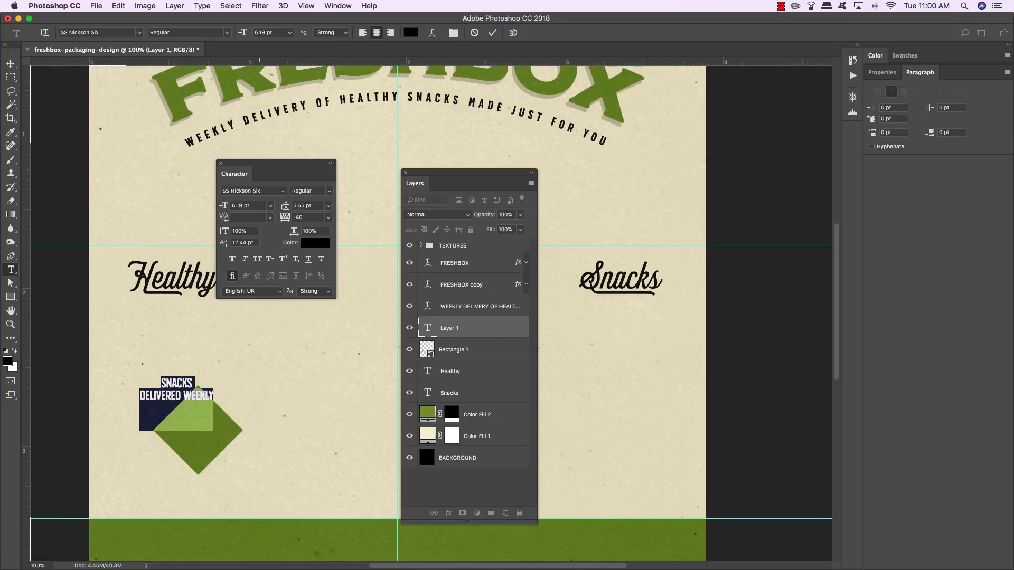
# Break the diamond's text into three lines, SNACKS, DELIVERED and WEEKLY, ending the last line with an exclamation mark.
pyautogui.scroll(1, 165, 412)
pyautogui.hscroll(1, 165, 412)
pyautogui.click(165, 412)
pyautogui.press('super+a')
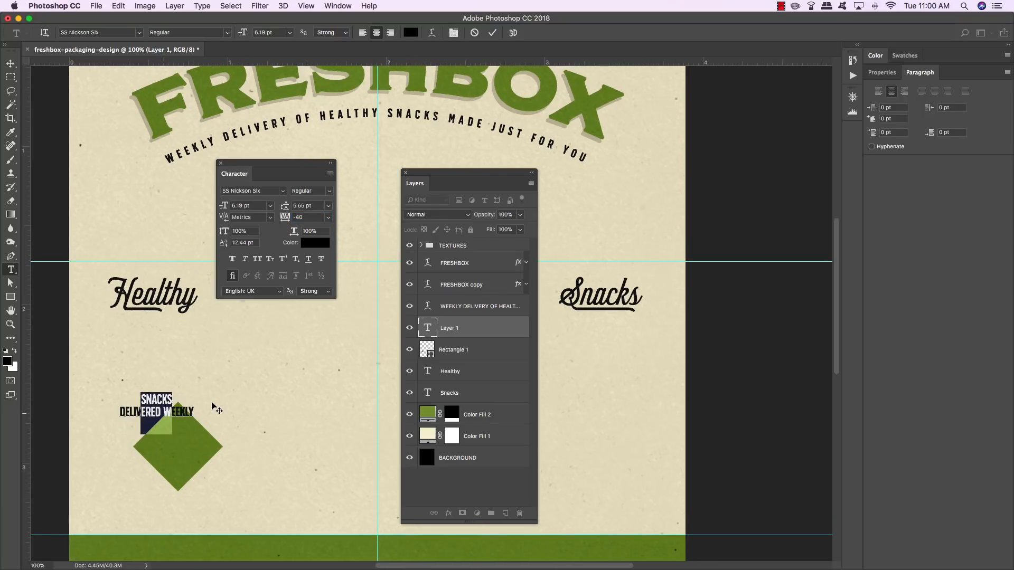
pyautogui.press('super+Return')
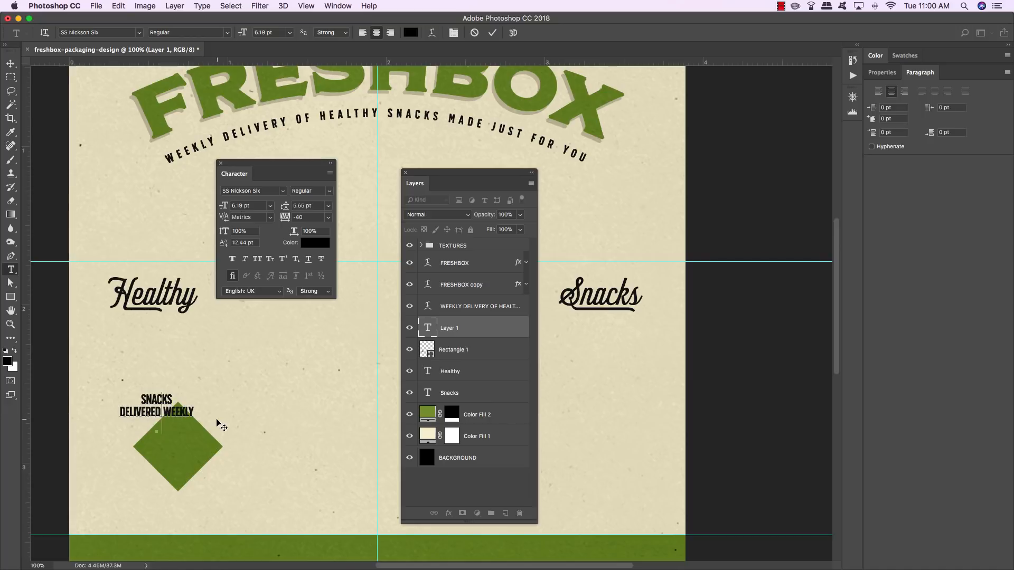
pyautogui.press('Left')
pyautogui.press('BackSpace')
pyautogui.write('C')
pyautogui.press('Down')
pyautogui.press('BackSpace')
pyautogui.press('Return')
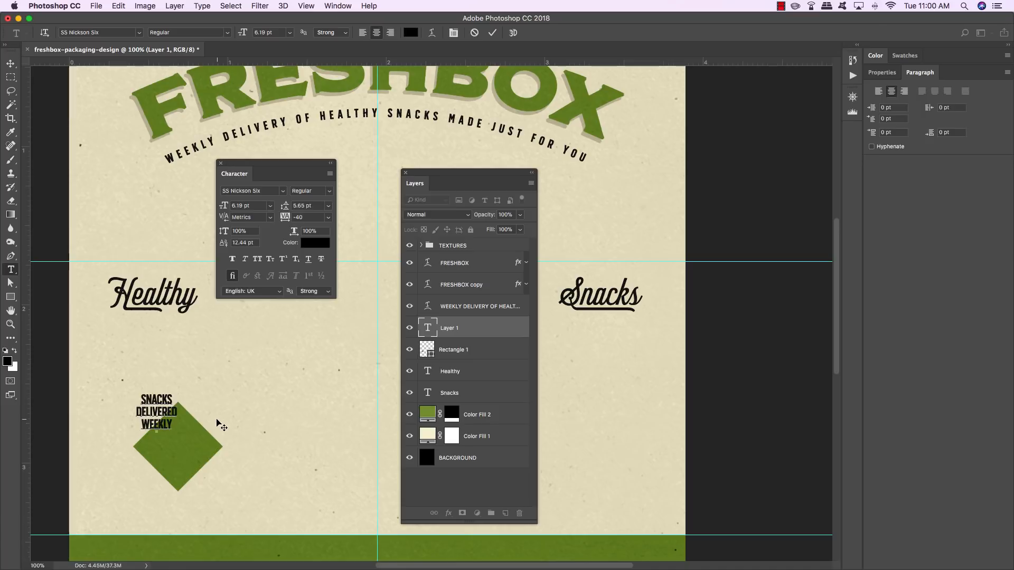
pyautogui.press('End')
pyautogui.write('!')
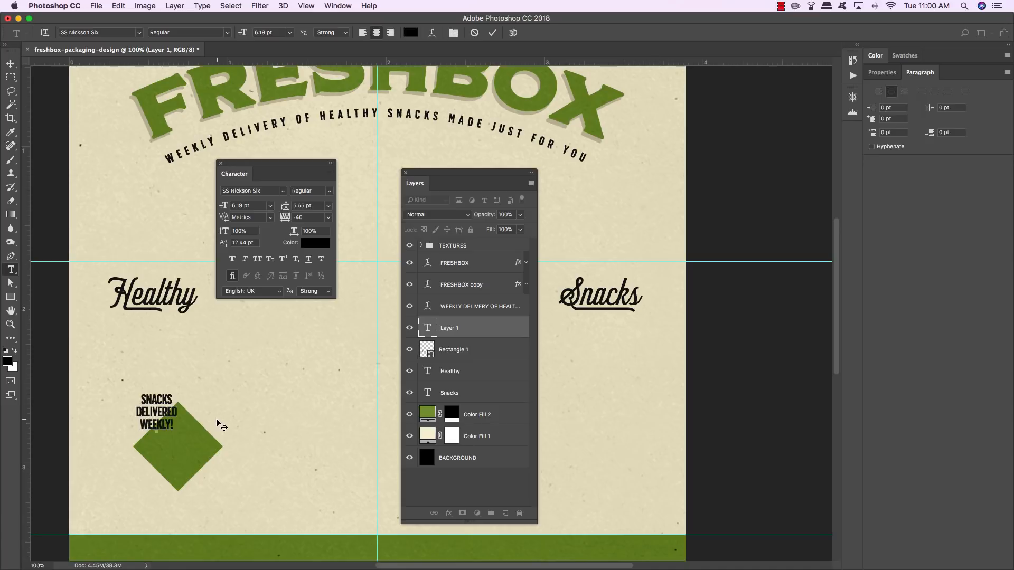
# Change the color of the whole SNACKS DELIVERED WEEKLY! text to F4F0D6 and finish the text edit.
pyautogui.press('super+a')
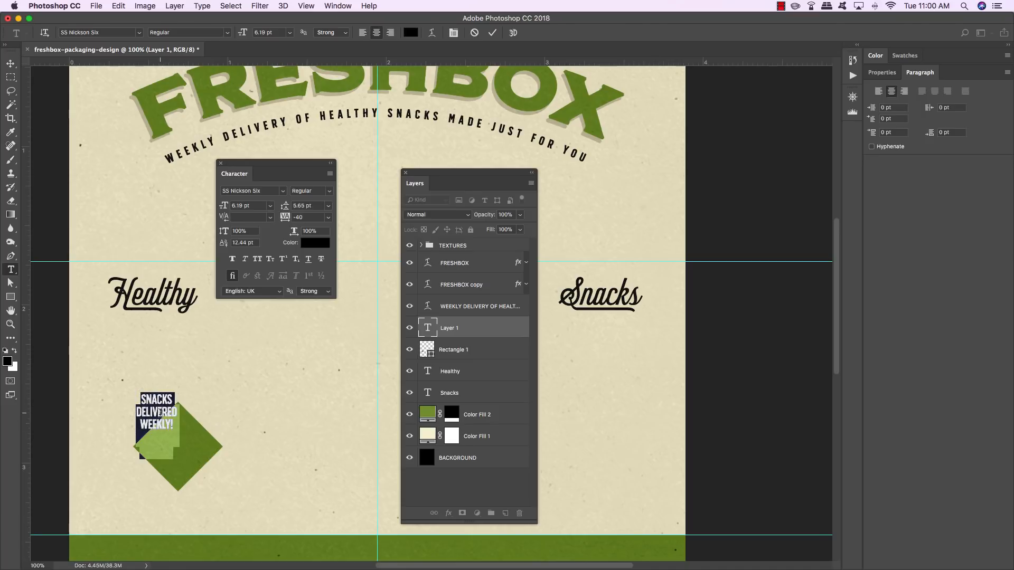
pyautogui.click(315, 243)
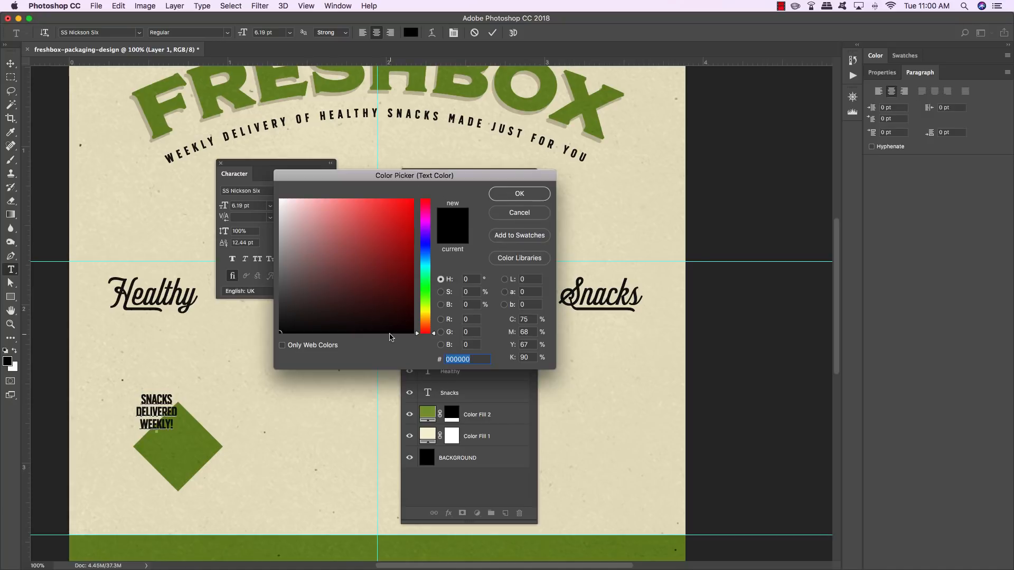
pyautogui.write('F4')
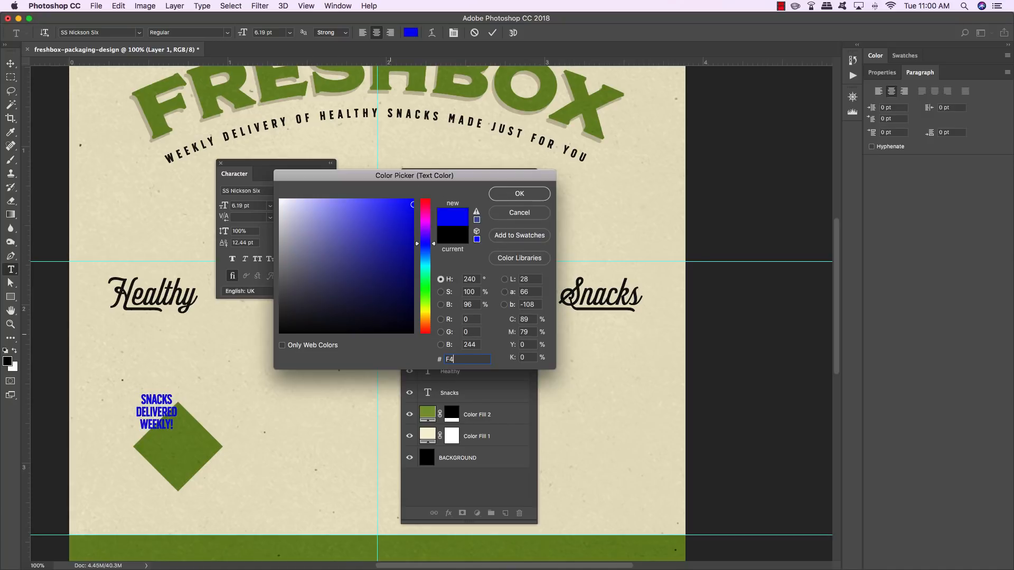
pyautogui.write('F0D6')
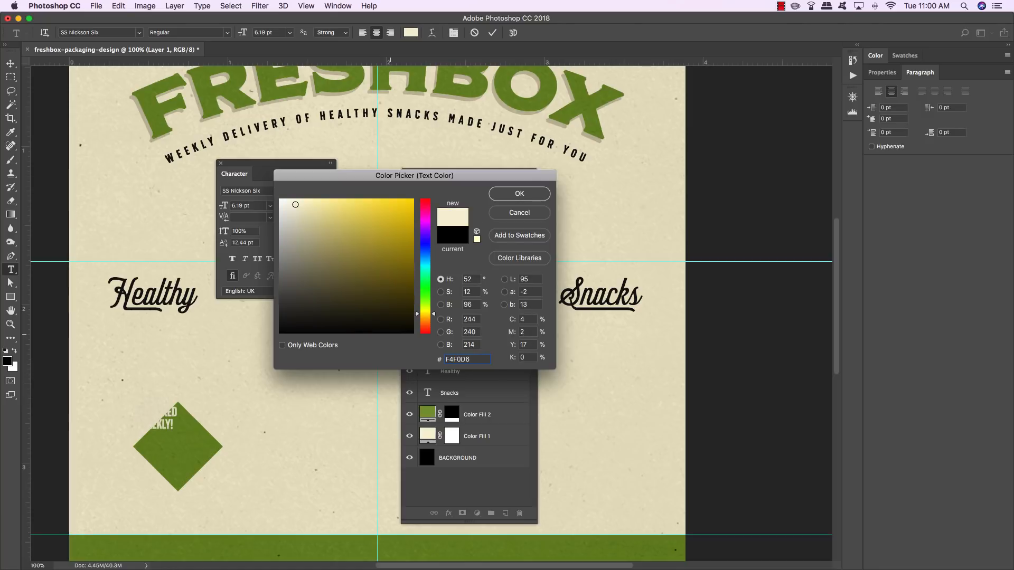
pyautogui.press('Return')
pyautogui.click(11, 63)
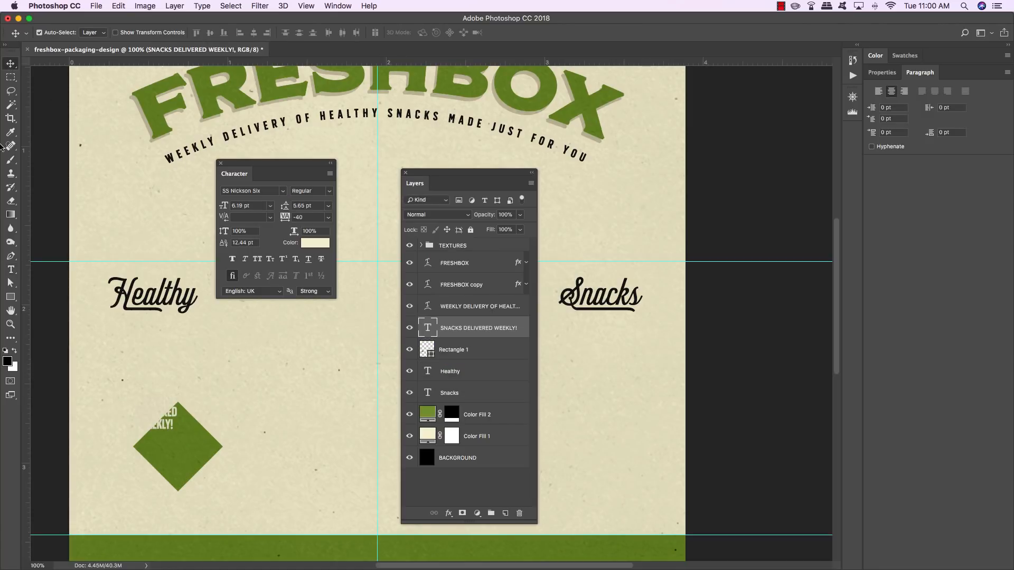
# Nudge the SNACKS DELIVERED WEEKLY! text layer until it sits in the middle of the green diamond.
pyautogui.click(172, 431)
pyautogui.click(470, 435)
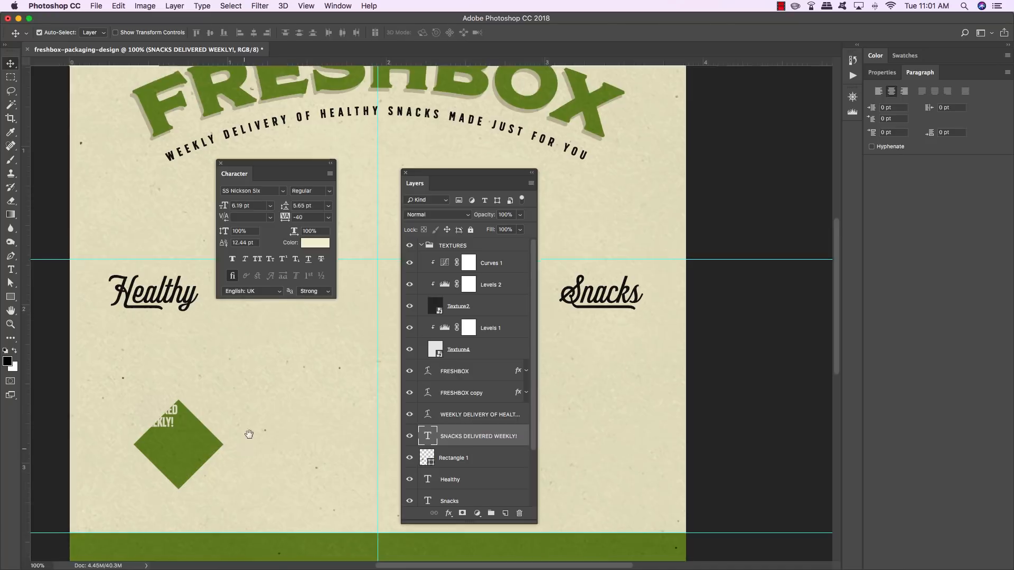
pyautogui.scroll(-3, 261, 446)
pyautogui.hscroll(-1, 261, 445)
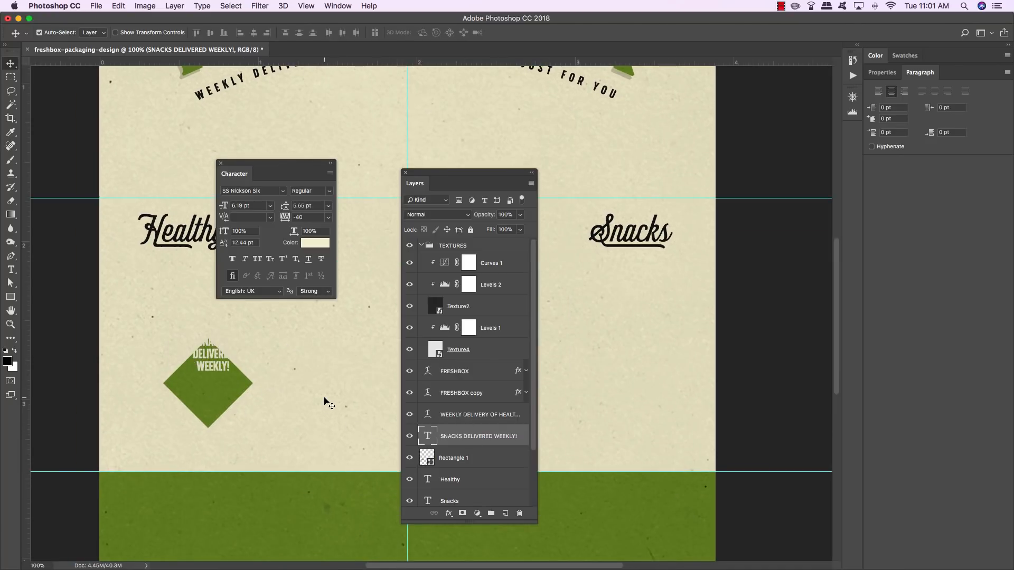
pyautogui.press('Left')
pyautogui.press('Left')
pyautogui.press('Left')
pyautogui.press('Left')
pyautogui.press('Left')
pyautogui.press('Left')
pyautogui.press('Left')
pyautogui.press('Left')
pyautogui.press('Left')
pyautogui.press('Left')
pyautogui.press('Left')
pyautogui.press('Left')
pyautogui.press('Left')
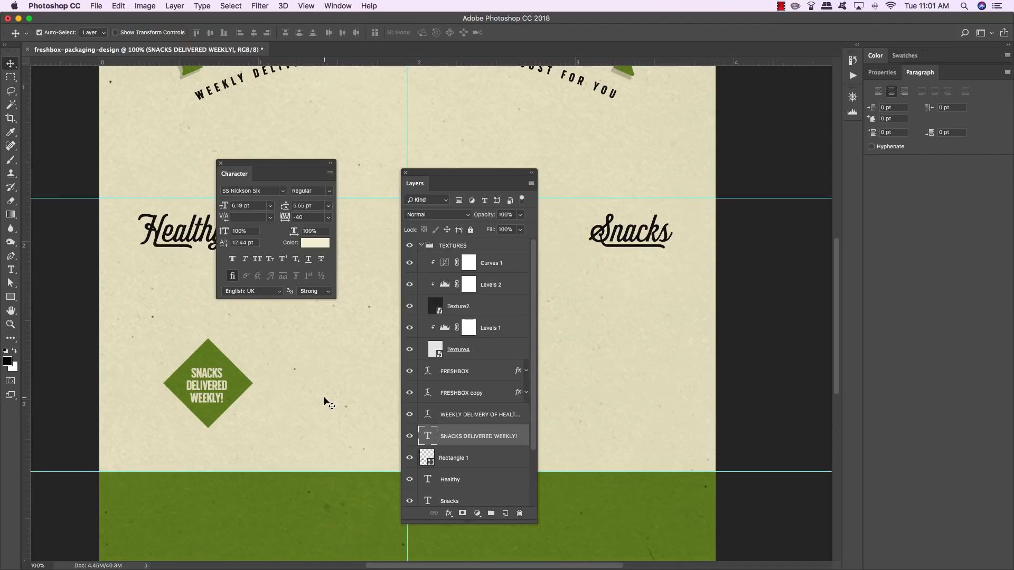
pyautogui.press('Up')
pyautogui.press('Up')
pyautogui.press('Up')
pyautogui.press('Up')
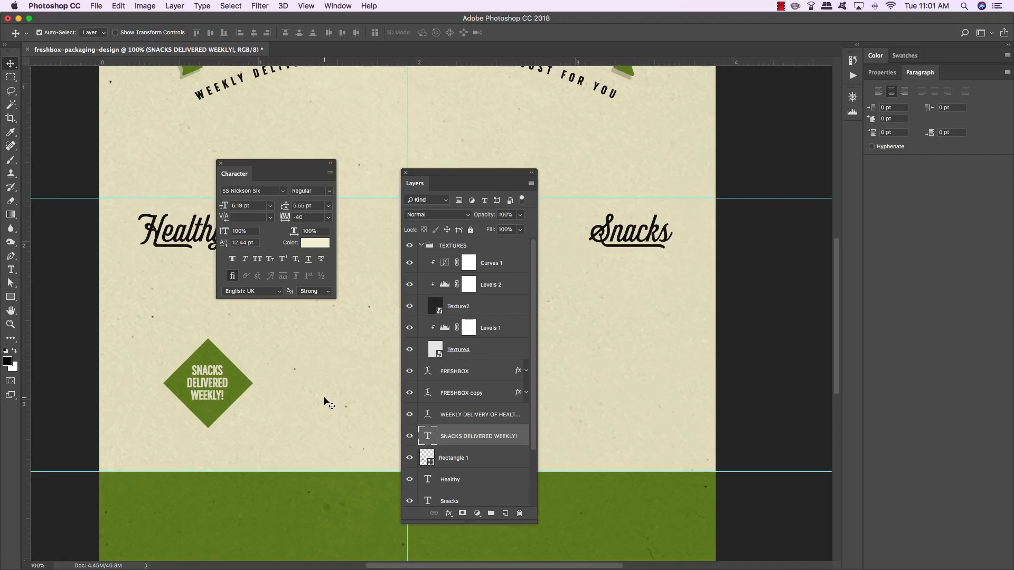
# Scale the green diamond on Rectangle 1 down proportionally around its center to about 85%.
pyautogui.click(512, 463)
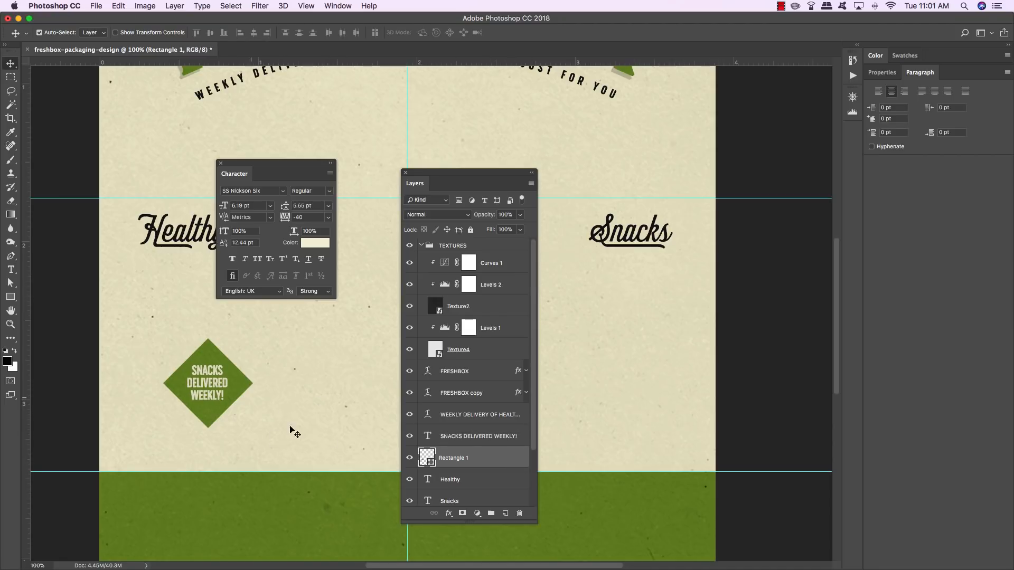
pyautogui.press('super+t')
pyautogui.moveTo(255, 338); pyautogui.dragTo(249, 343)
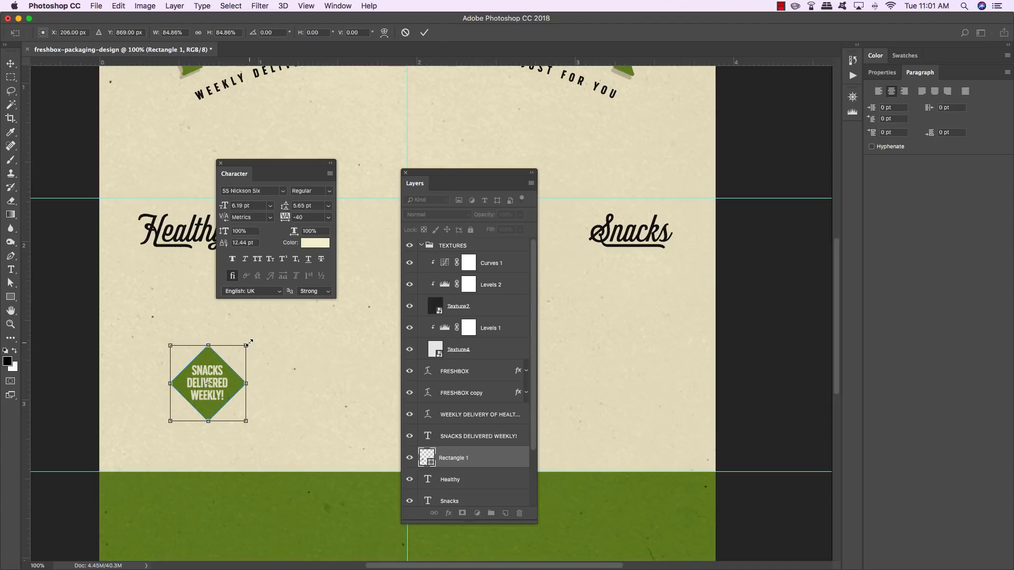
pyautogui.press('Return')
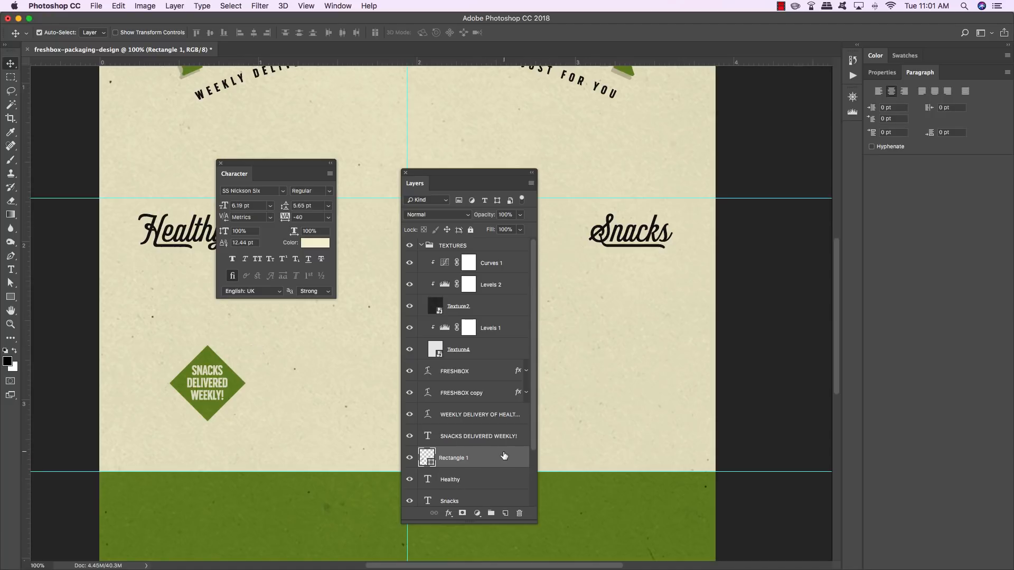
# Align the SNACKS DELIVERED WEEKLY! text and Rectangle 1 on their horizontal and vertical centers.
pyautogui.keyDown('shift'); pyautogui.click(499, 437); pyautogui.keyUp('shift')
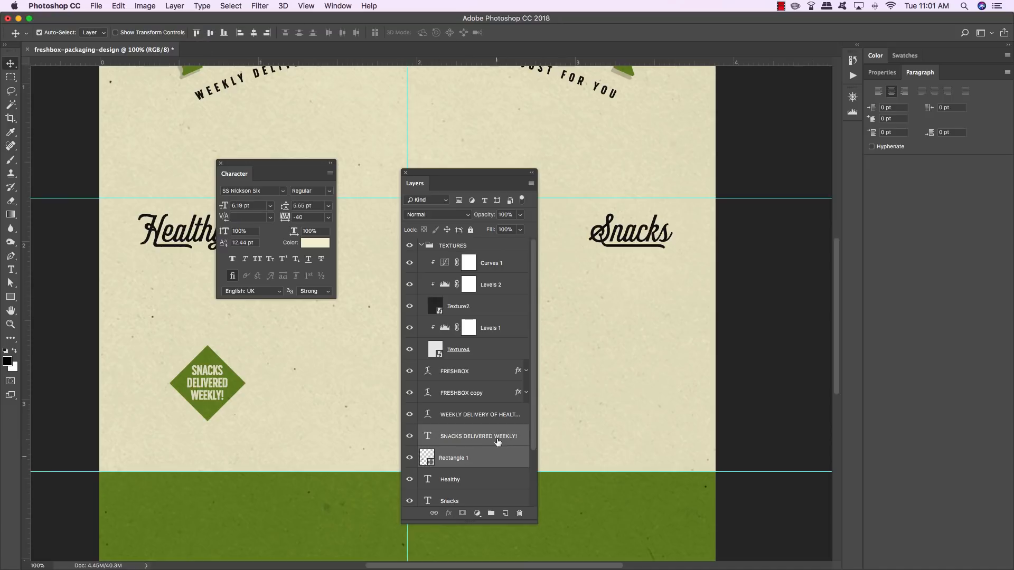
pyautogui.click(254, 33)
pyautogui.click(211, 33)
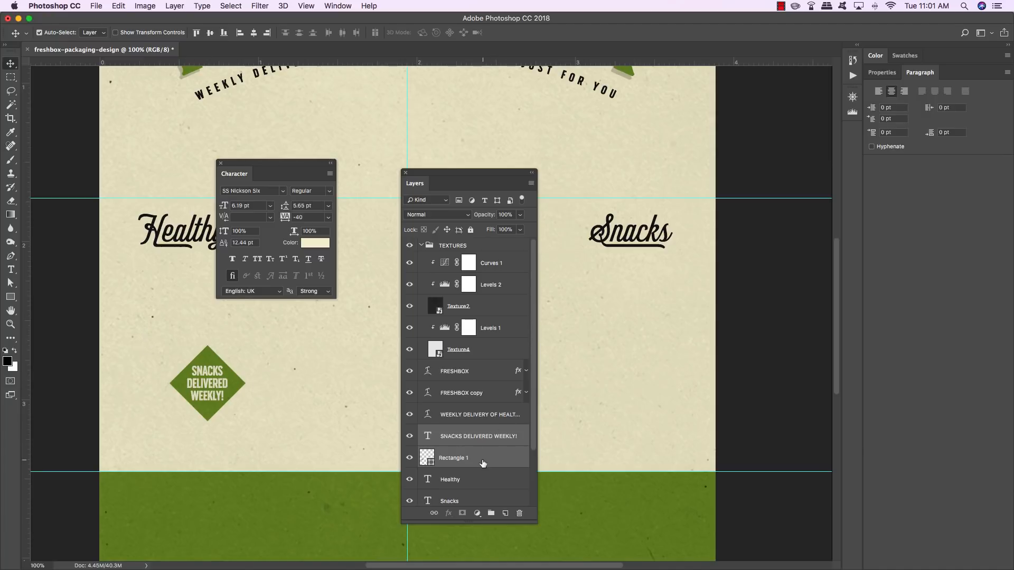
# Group the diamond and its text and name the group CALLOUT BOX 1.
pyautogui.press('super')
pyautogui.press('super+g')
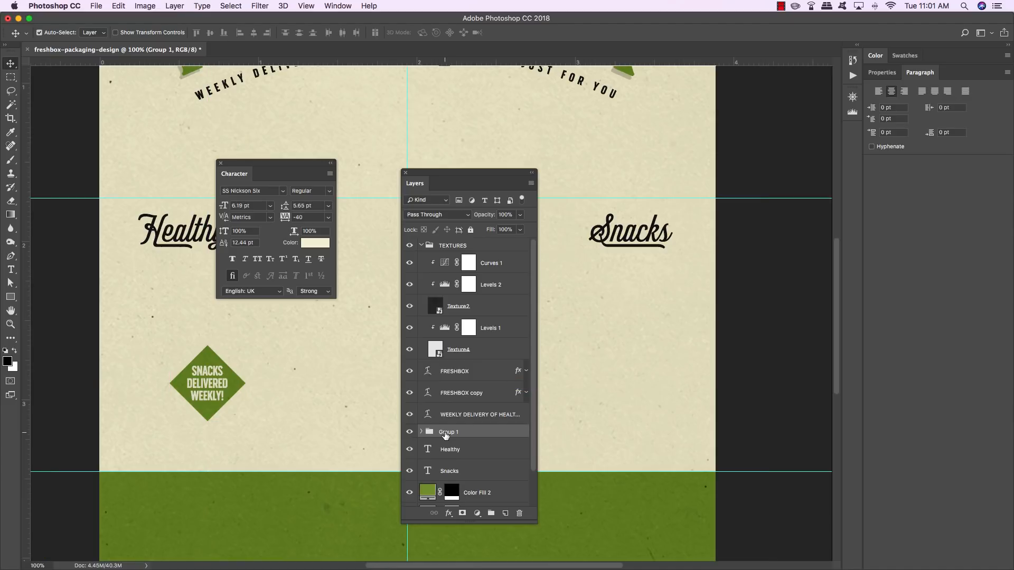
pyautogui.doubleClick(445, 433)
pyautogui.write('CALLOUT BOX 1')
pyautogui.press('Return')
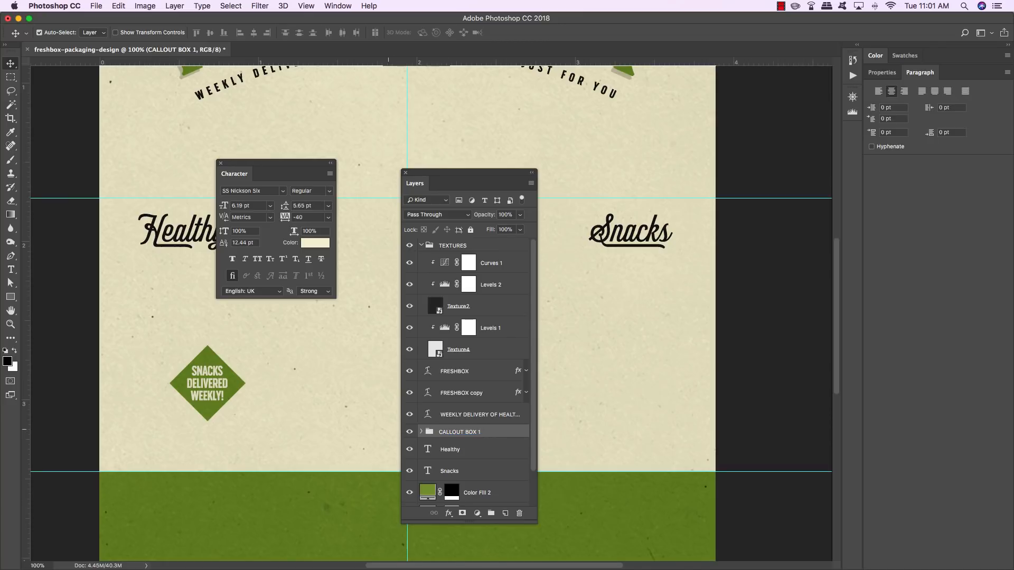
# Duplicate the CALLOUT BOX 1 group, place the copy below the original in the layer order and rename it CALLOUT BOX 2.
pyautogui.press('super+j')
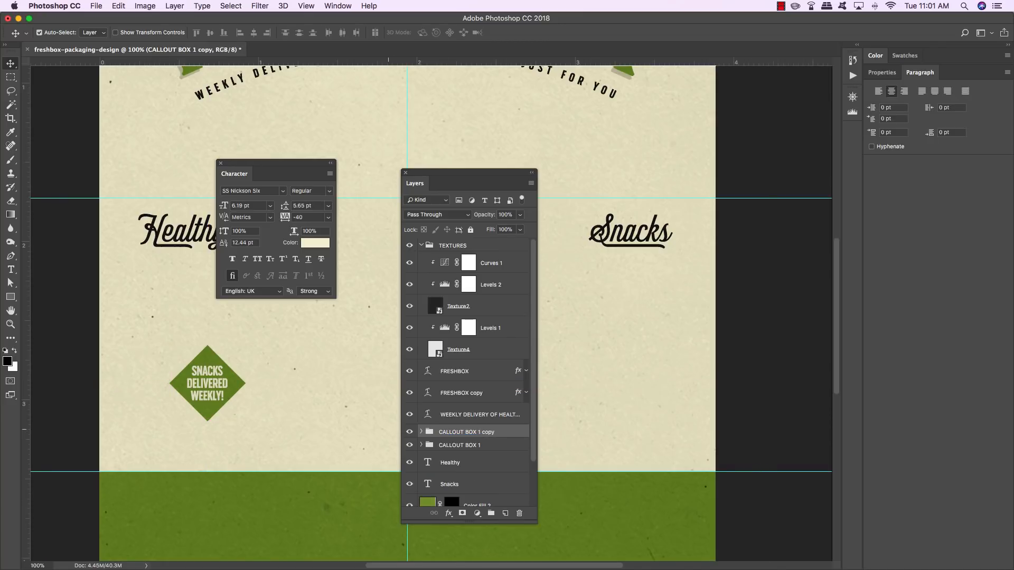
pyautogui.press('super+bracketleft')
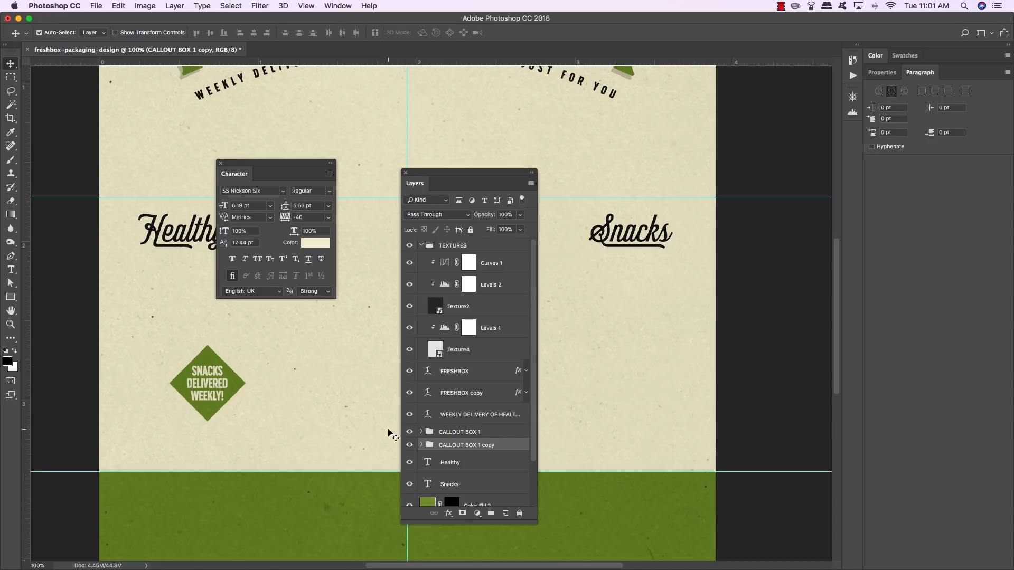
pyautogui.doubleClick(478, 445)
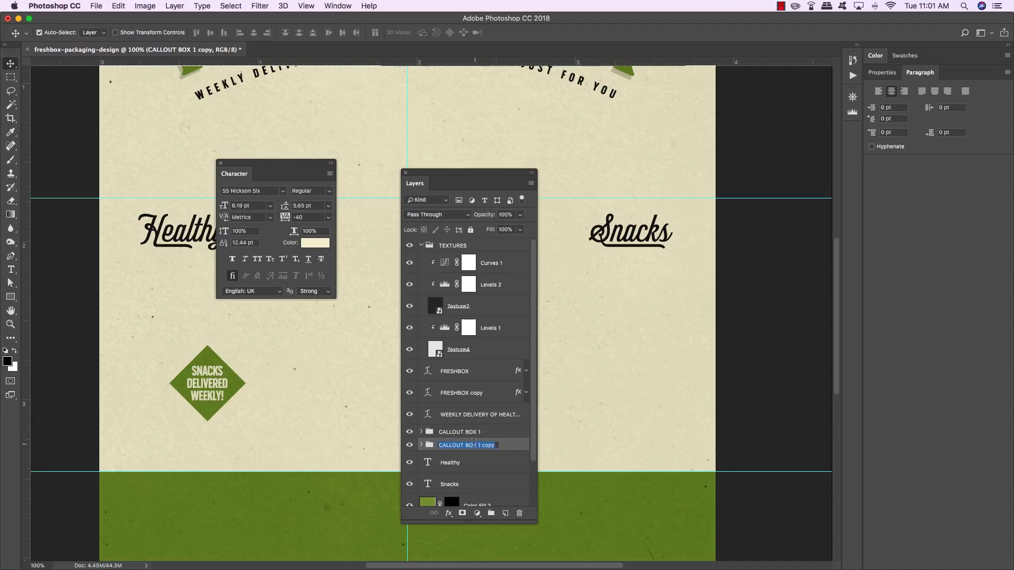
pyautogui.click(479, 445)
pyautogui.moveTo(479, 445); pyautogui.dragTo(552, 449)
pyautogui.write('2')
pyautogui.press('Return')
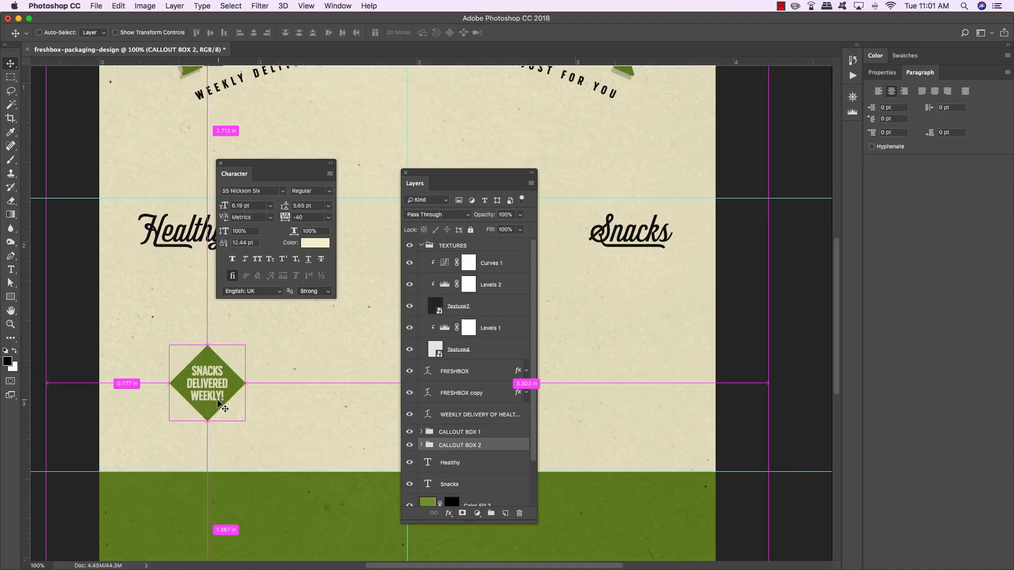
# Move CALLOUT BOX 2 straight across the design, level with the first callout, to the area beneath the Snacks lettering.
pyautogui.press('super+t')
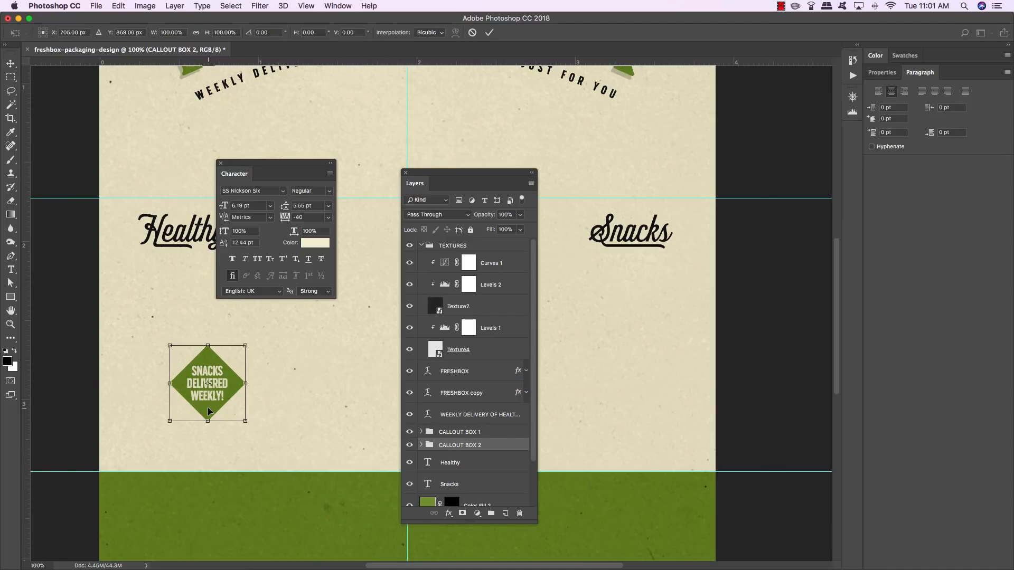
pyautogui.moveTo(207, 408); pyautogui.dragTo(587, 396)
pyautogui.scroll(-1, 579, 392)
pyautogui.press('Return')
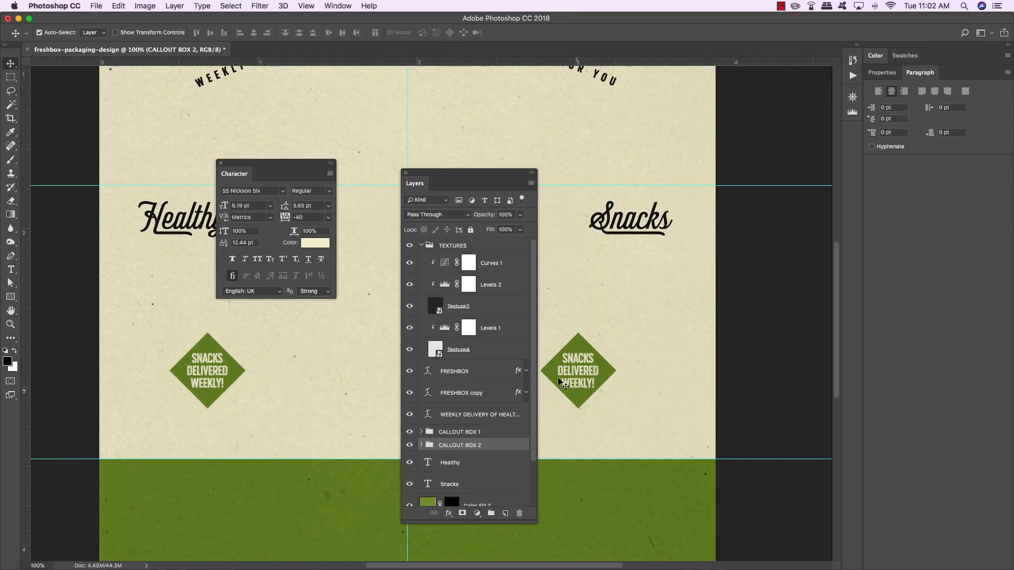
# Move the Layers panel clear of the second diamond and replace that diamond's text with GET YOUR FIRST BOX FREE! on three lines.
pyautogui.moveTo(440, 173); pyautogui.dragTo(730, 182)
pyautogui.press('t')
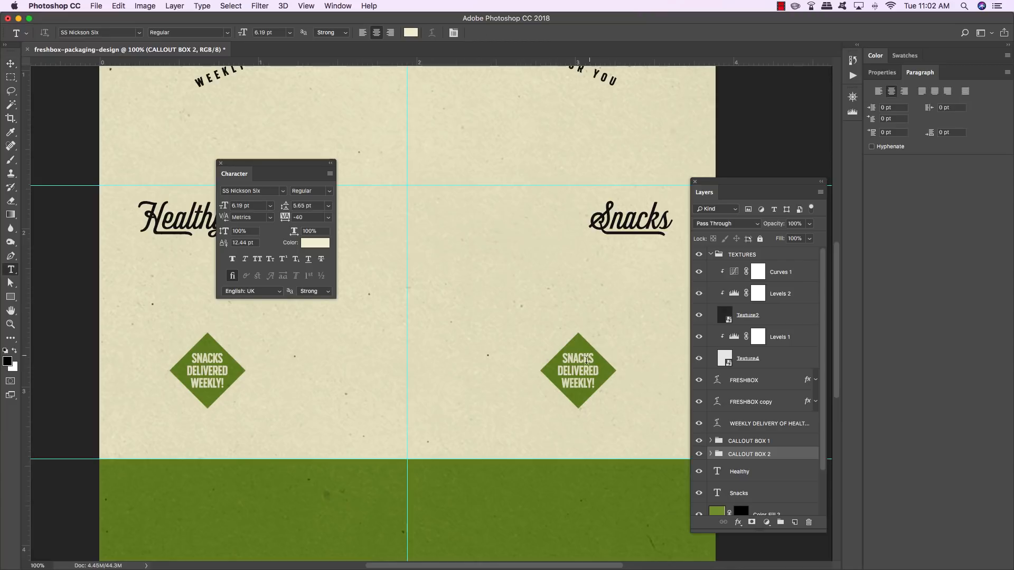
pyautogui.click(587, 361)
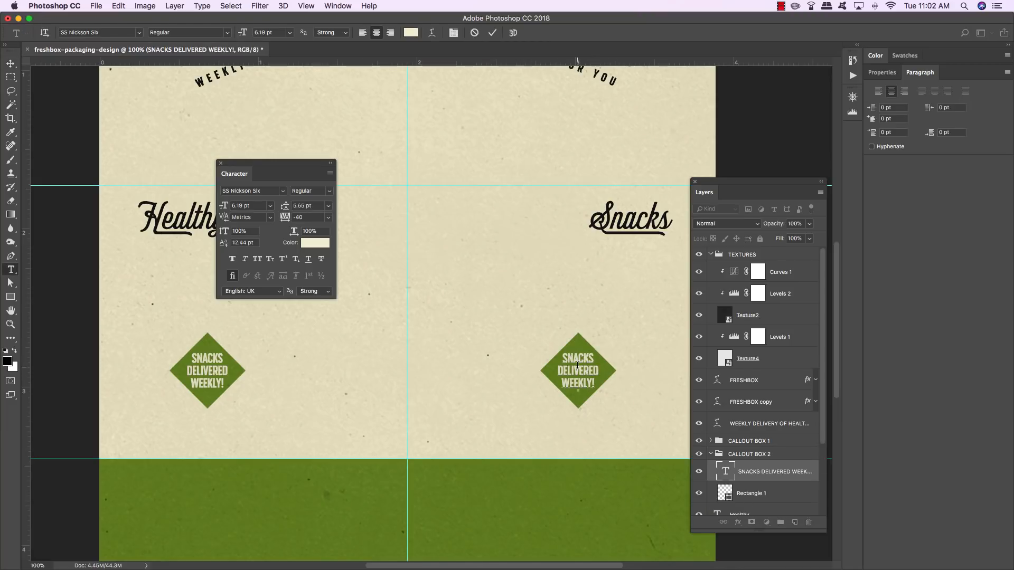
pyautogui.press('super+a')
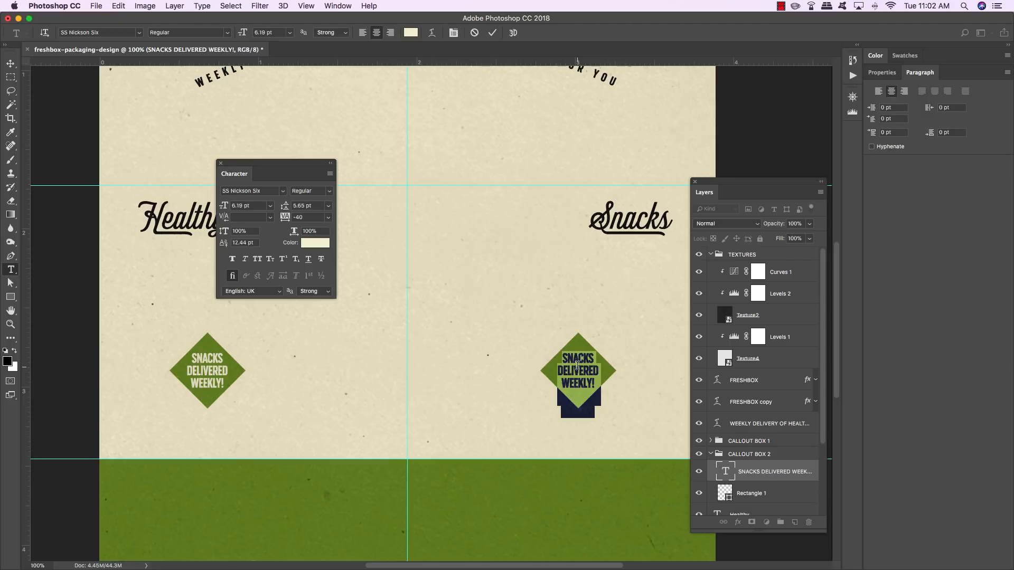
pyautogui.write('GET YOUR')
pyautogui.press('Return')
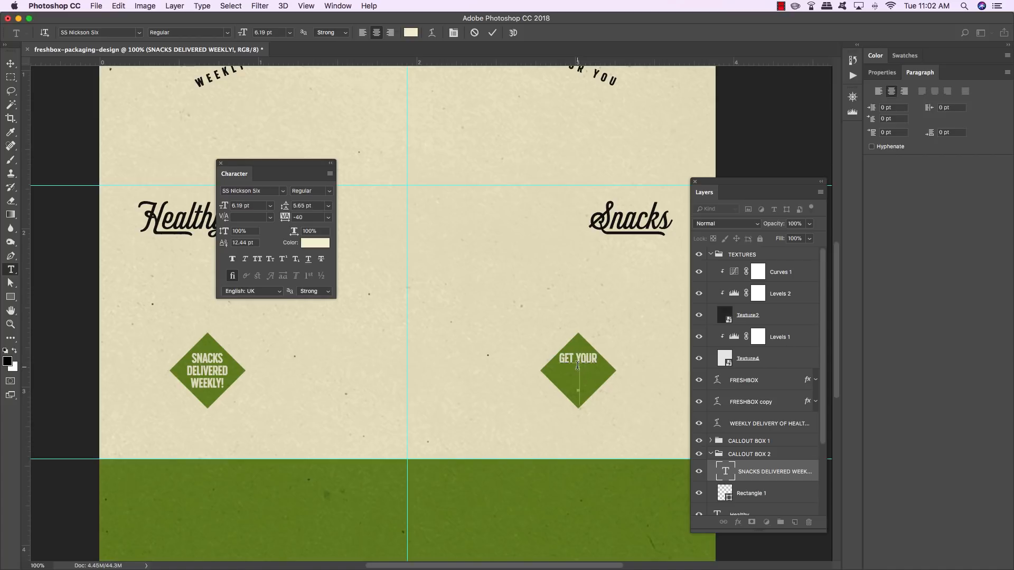
pyautogui.write('FIRST BOX FREE!')
pyautogui.click(10, 63)
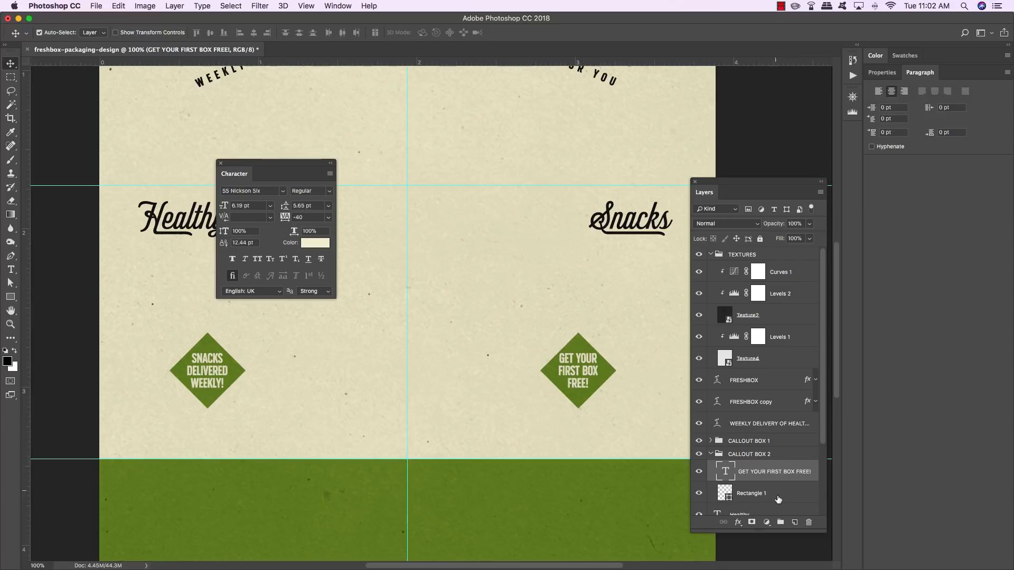
# Nudge the GET YOUR FIRST BOX FREE! text slightly down so it sits centred within the second diamond.
pyautogui.keyDown('shift'); pyautogui.click(779, 500); pyautogui.keyUp('shift')
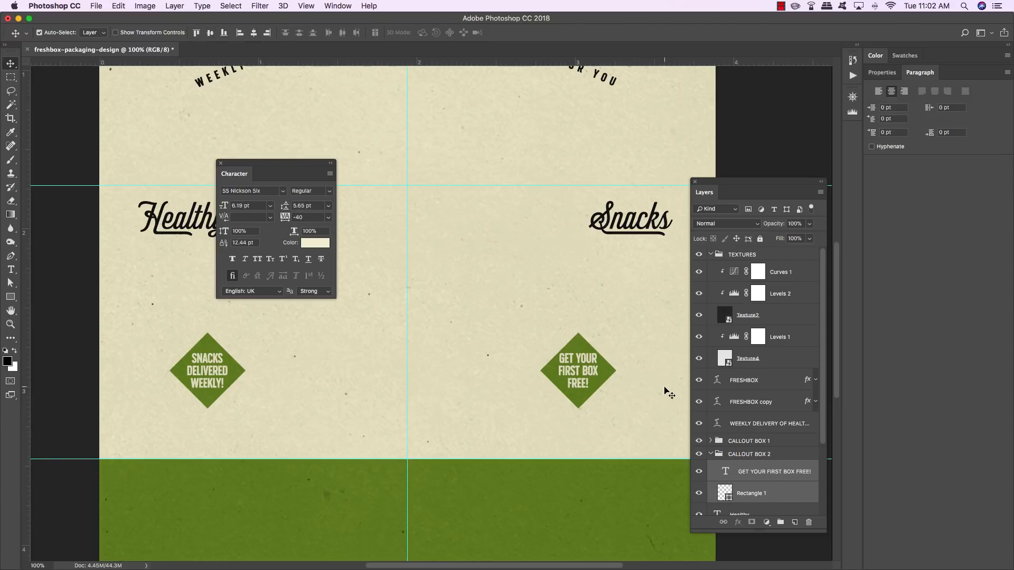
pyautogui.click(800, 476)
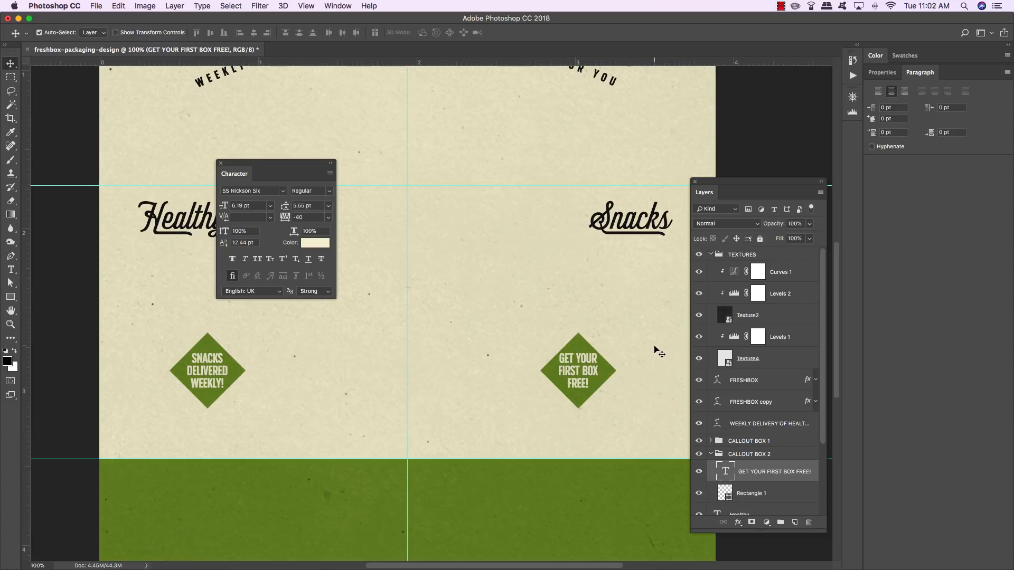
pyautogui.press('Down')
pyautogui.press('Down')
pyautogui.press('Down')
pyautogui.press('Down')
pyautogui.press('Down')
pyautogui.press('Down')
pyautogui.press('Down')
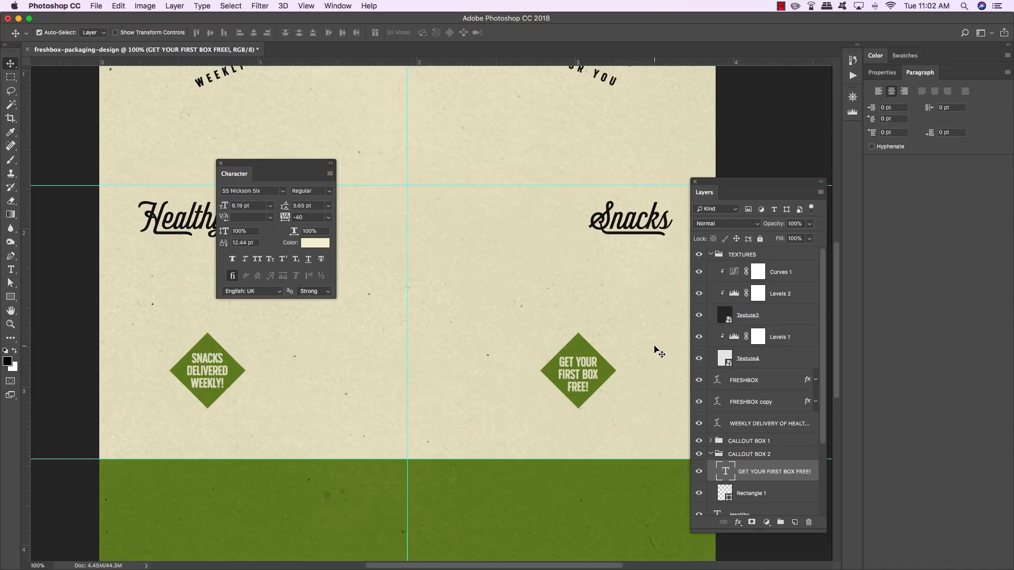
pyautogui.press('Up')
# Collapse the CALLOUT BOX 2 and TEXTURES groups and move both callout groups below the Healthy and Snacks layers.
pyautogui.click(711, 454)
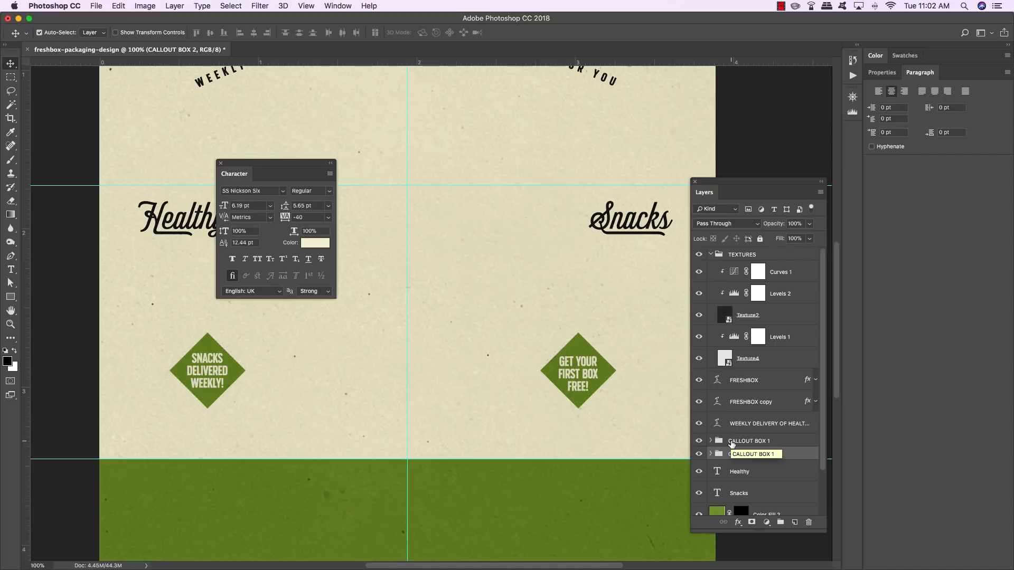
pyautogui.click(711, 254)
pyautogui.click(751, 257)
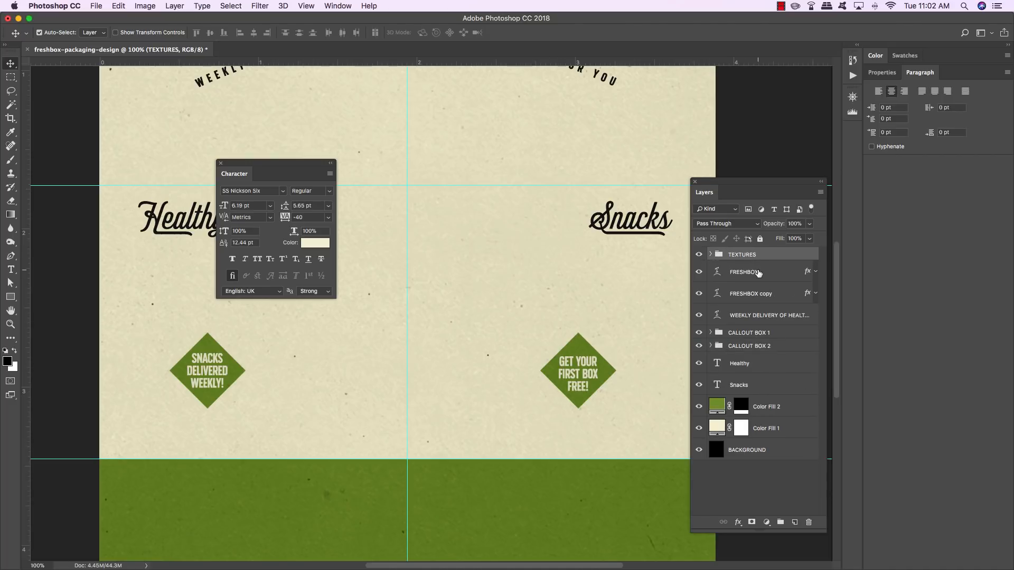
pyautogui.click(757, 272)
pyautogui.click(763, 349)
pyautogui.keyDown('shift'); pyautogui.click(767, 334); pyautogui.keyUp('shift')
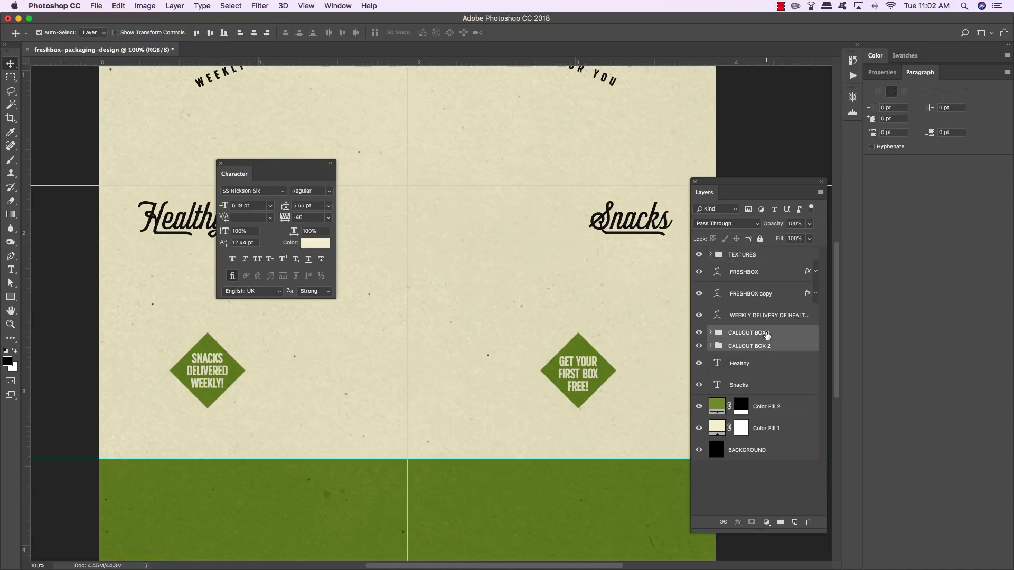
pyautogui.press('super+bracketleft')
pyautogui.press('super+bracketleft')
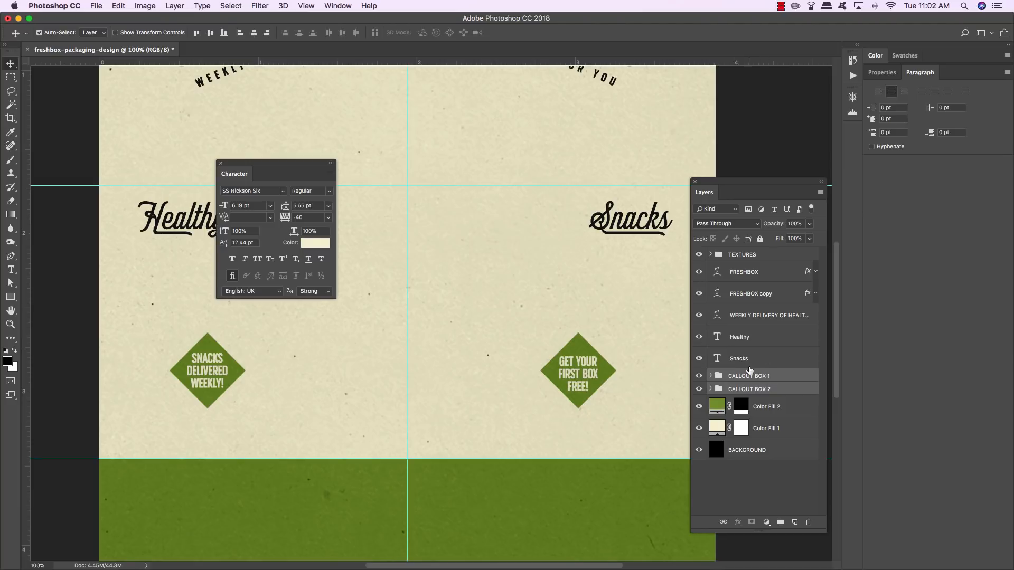
pyautogui.click(772, 365)
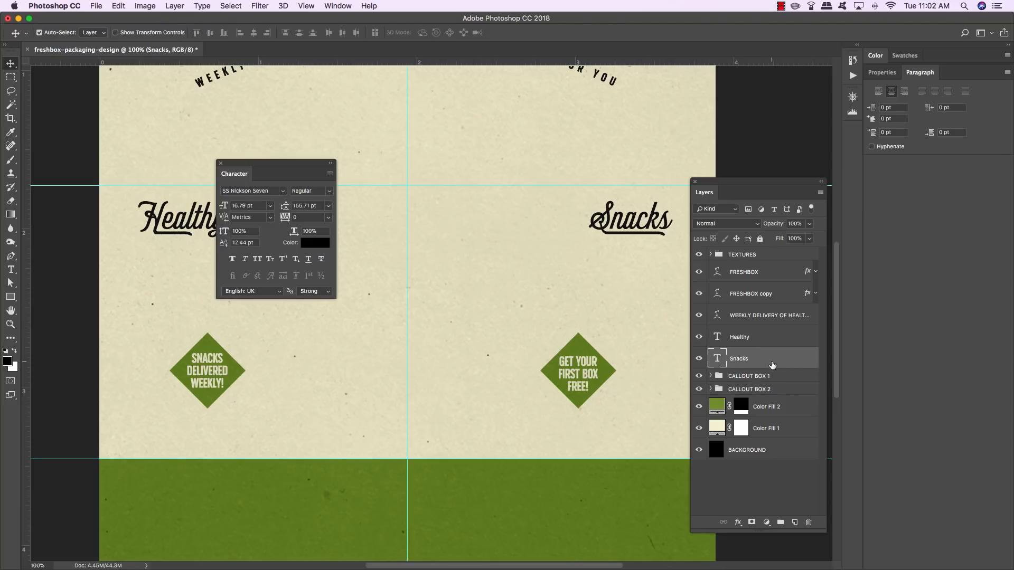
# Add a new layer directly beneath the CALLOUT BOX 2 group and enter the text w beside the first diamond.
pyautogui.click(774, 391)
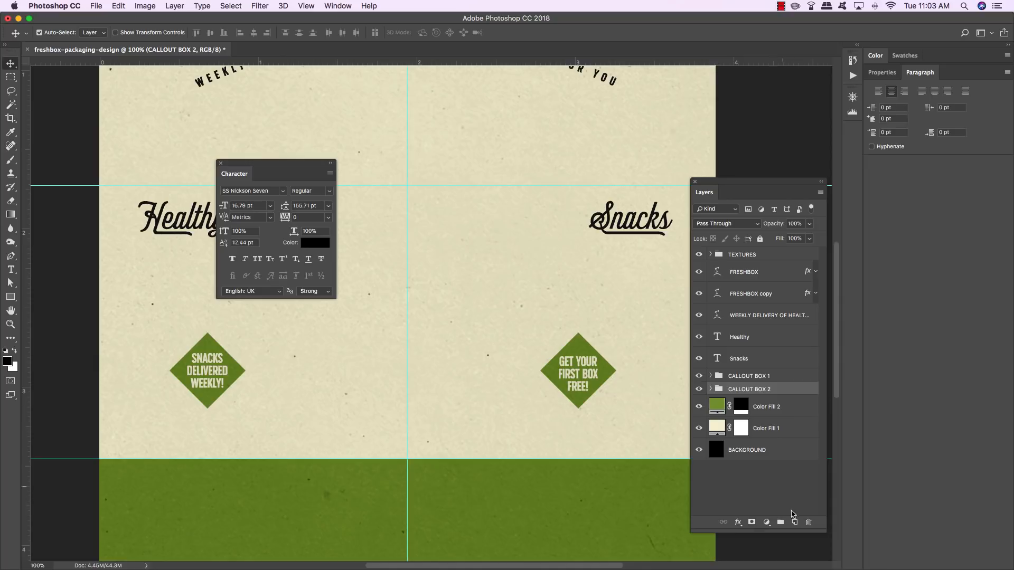
pyautogui.click(794, 523)
pyautogui.moveTo(770, 392); pyautogui.dragTo(767, 420)
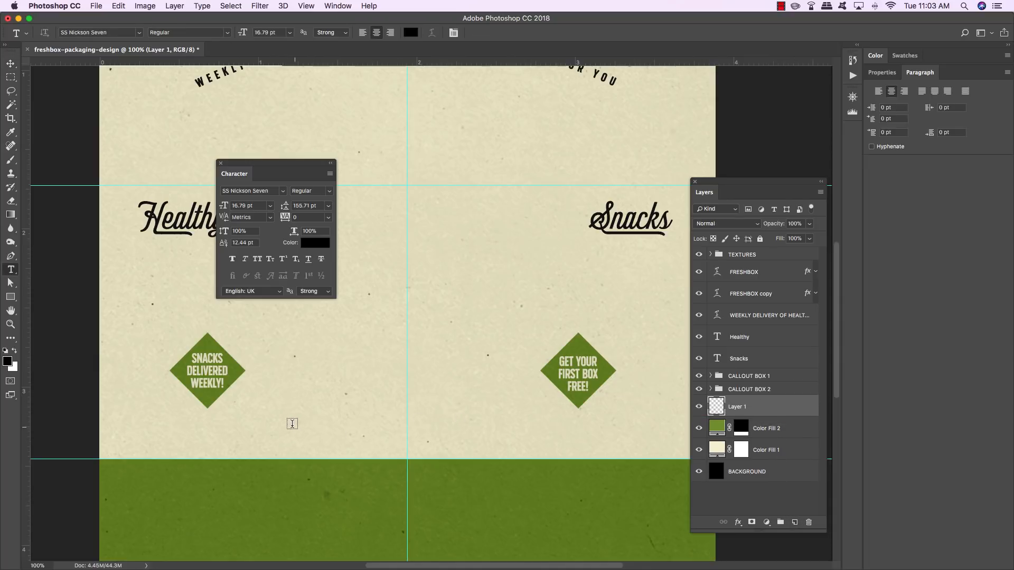
pyautogui.press('t')
pyautogui.click(275, 427)
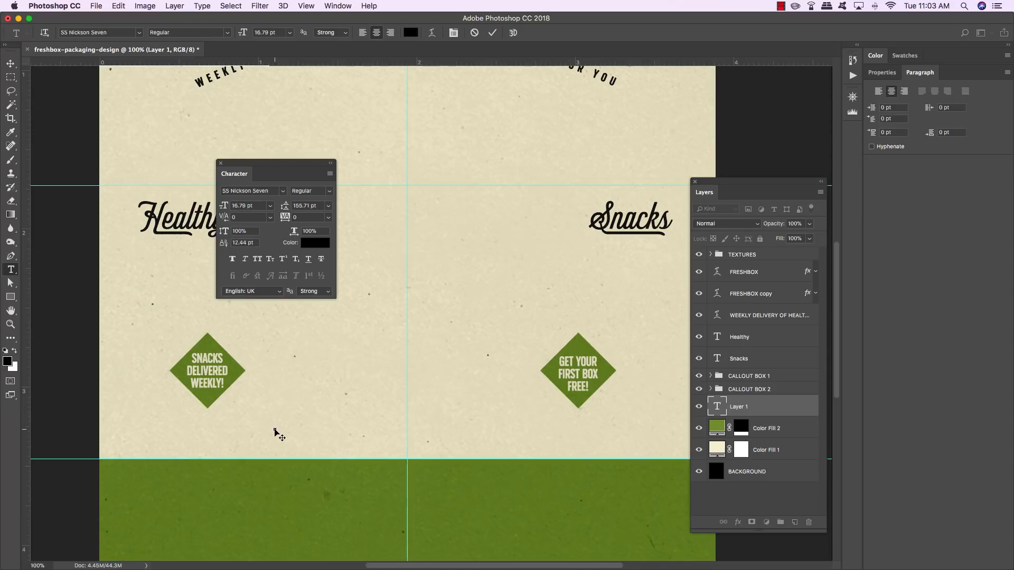
pyautogui.write('w')
# Change the w to the SS Nickson Catchwords font at 23.86 pt to produce the OF THE catchword.
pyautogui.moveTo(276, 426); pyautogui.dragTo(257, 389)
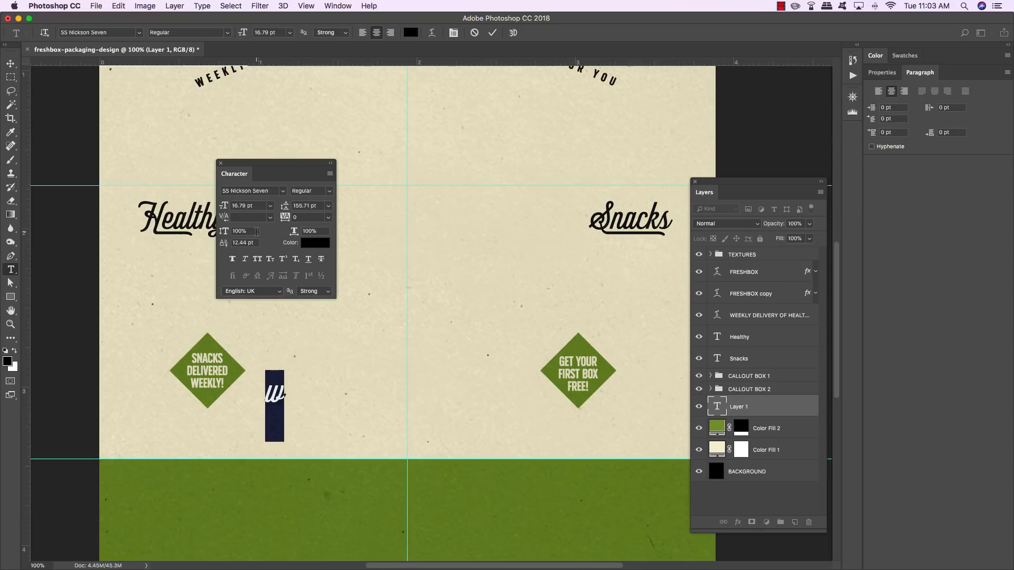
pyautogui.click(273, 192)
pyautogui.write('ss nickson')
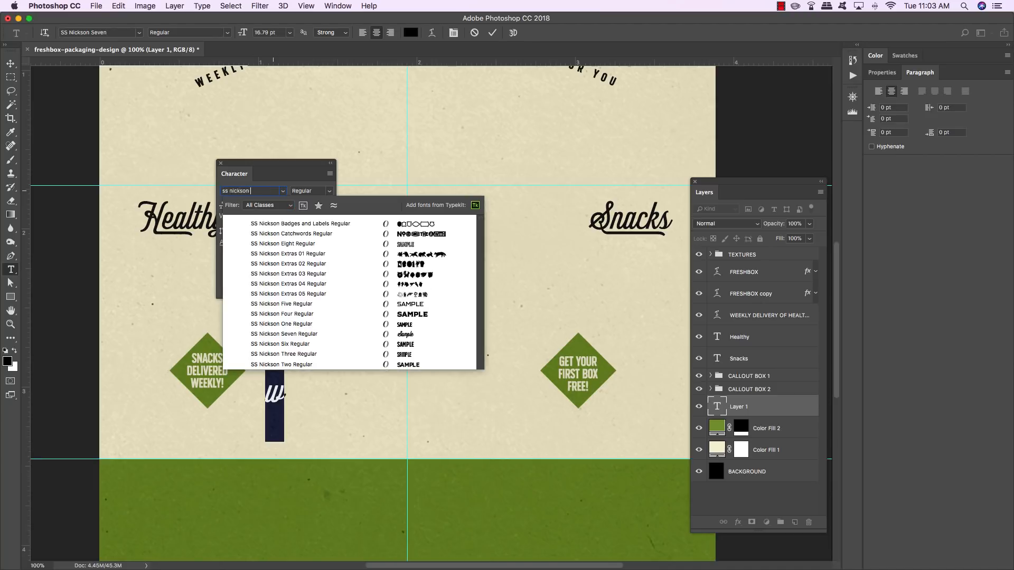
pyautogui.press('Down')
pyautogui.press('Return')
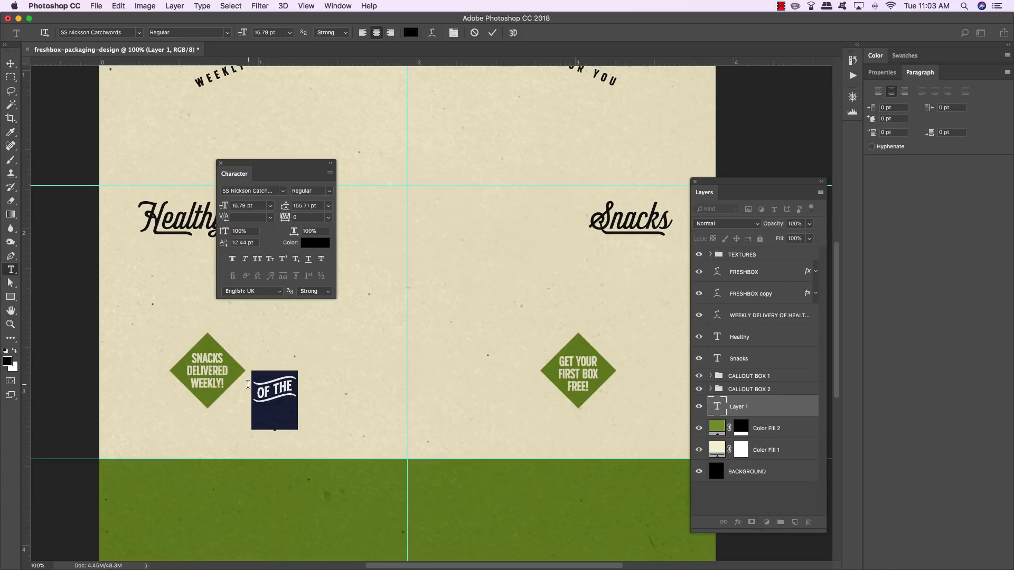
pyautogui.click(292, 386)
pyautogui.doubleClick(292, 386)
pyautogui.click(247, 206)
pyautogui.write('23.86')
pyautogui.press('Return')
pyautogui.click(12, 65)
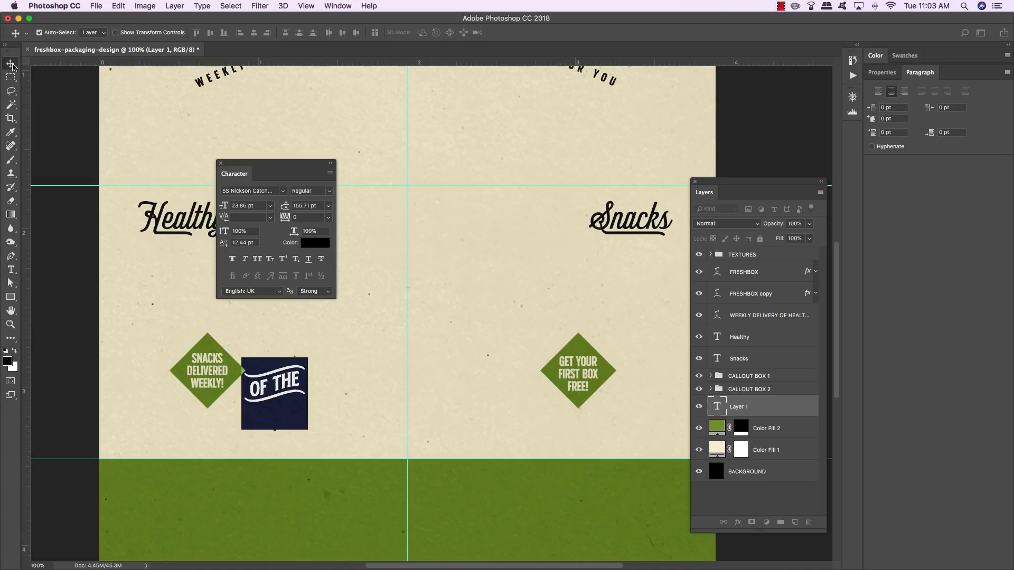
# Apply a Color Overlay of 7B9835 to the OF THE catchword.
pyautogui.doubleClick(810, 411)
pyautogui.click(339, 274)
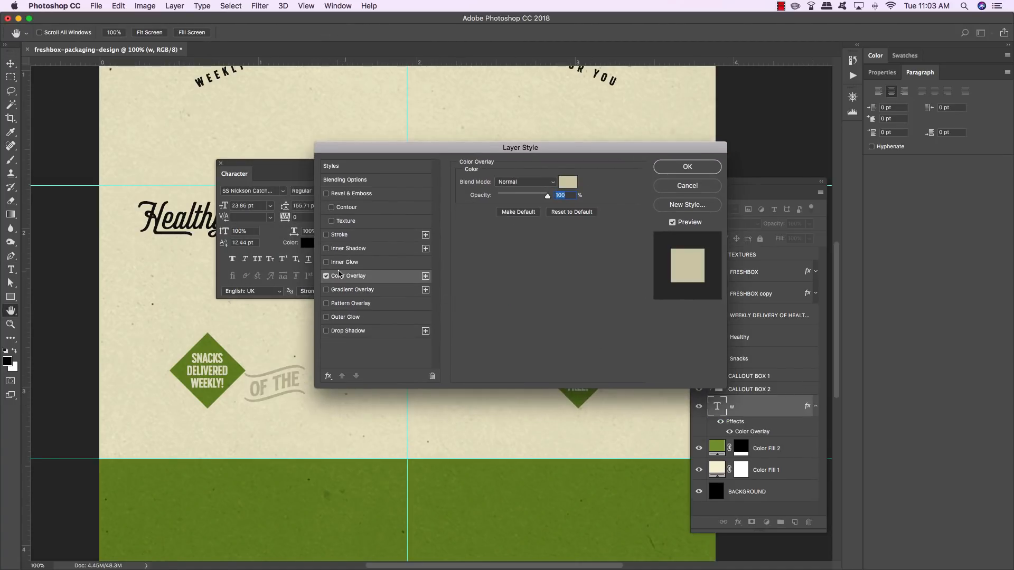
pyautogui.click(568, 182)
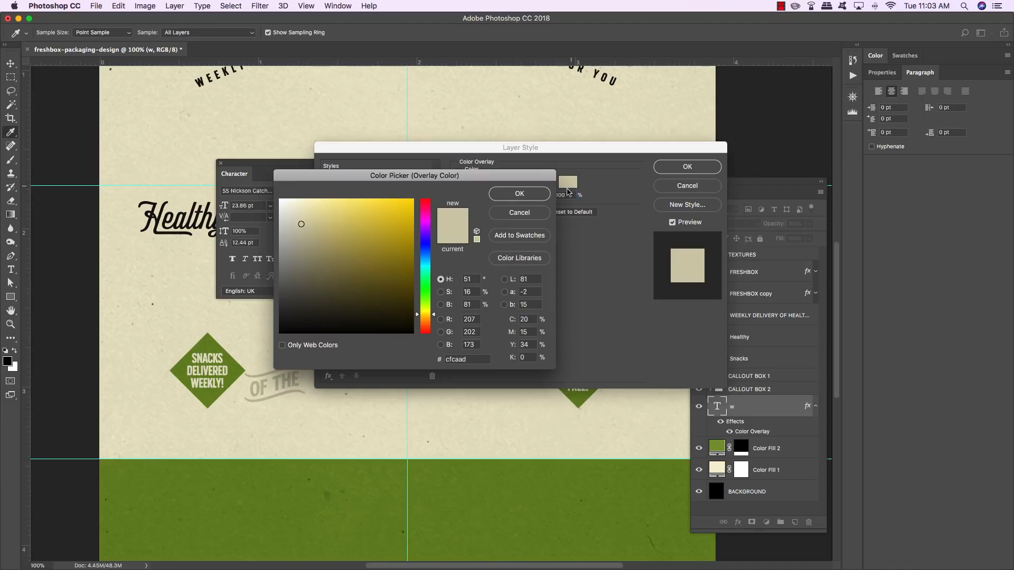
pyautogui.doubleClick(470, 359)
pyautogui.write('7')
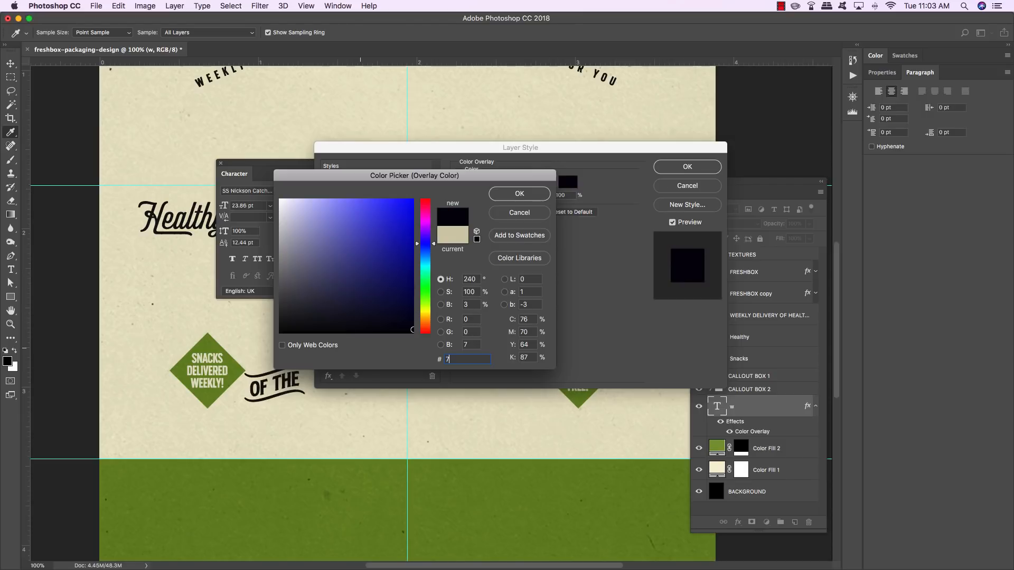
pyautogui.write('B9835')
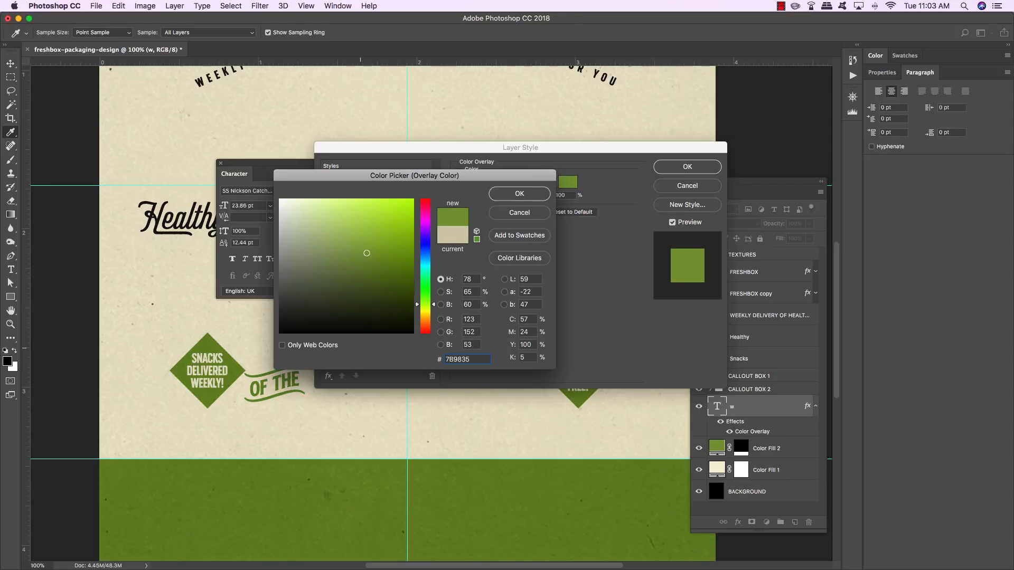
pyautogui.press('Return')
pyautogui.press('Return')
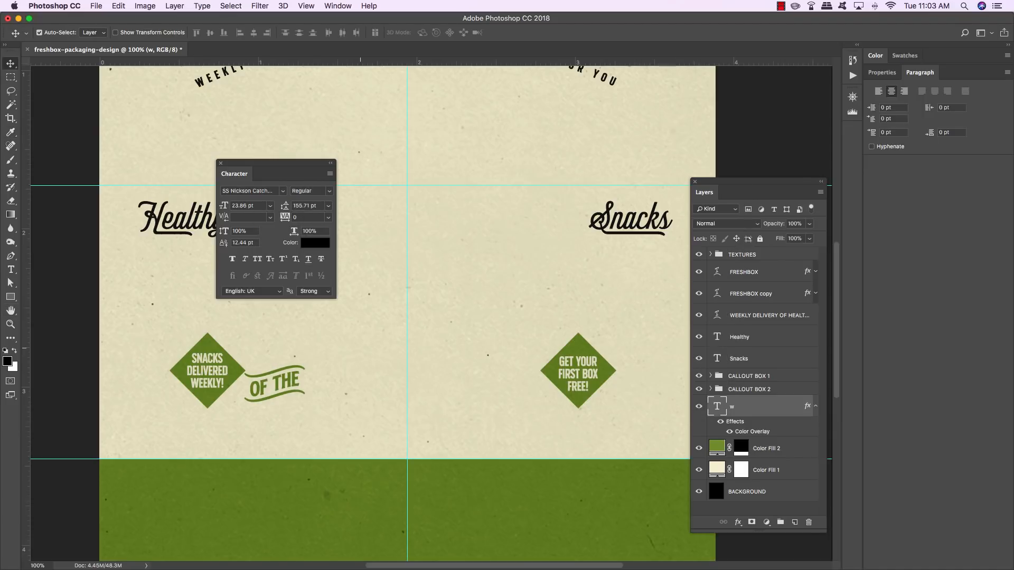
# Move the Character panel off the Healthy lettering and place the OF THE catchword on the vertical centre guide, just above the green band.
pyautogui.moveTo(230, 161); pyautogui.dragTo(313, 126)
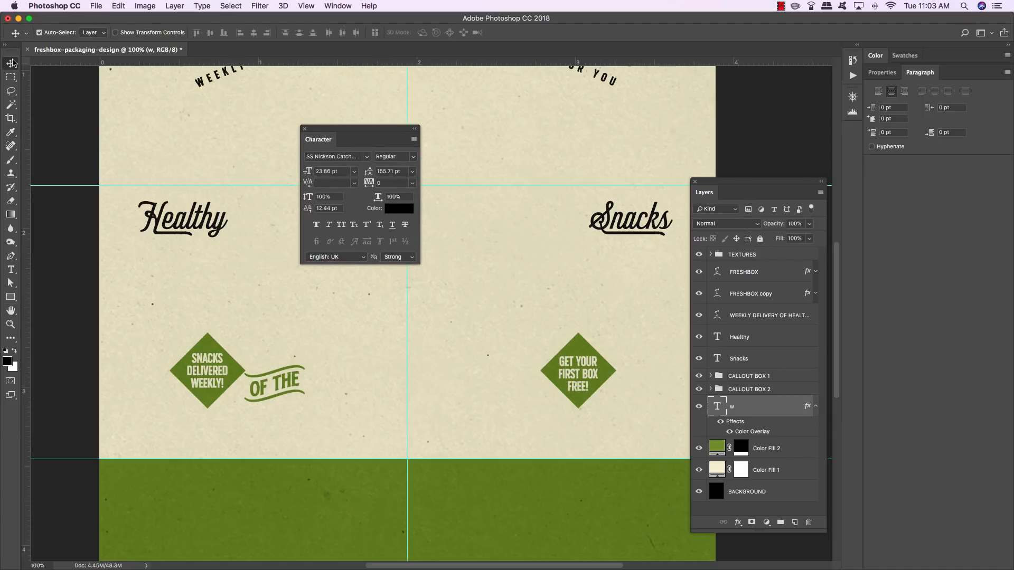
pyautogui.press('super+t')
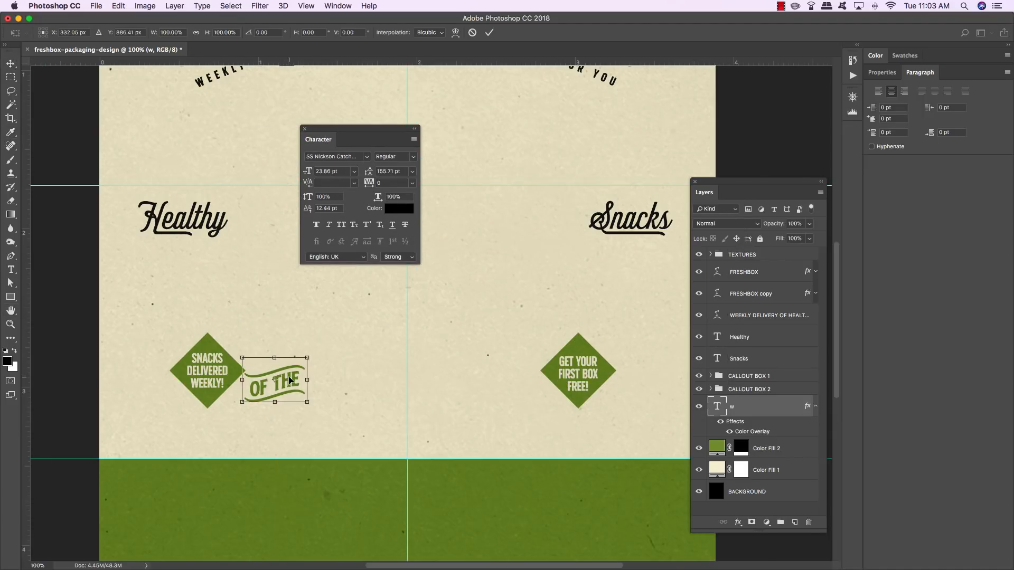
pyautogui.moveTo(276, 379); pyautogui.dragTo(425, 414)
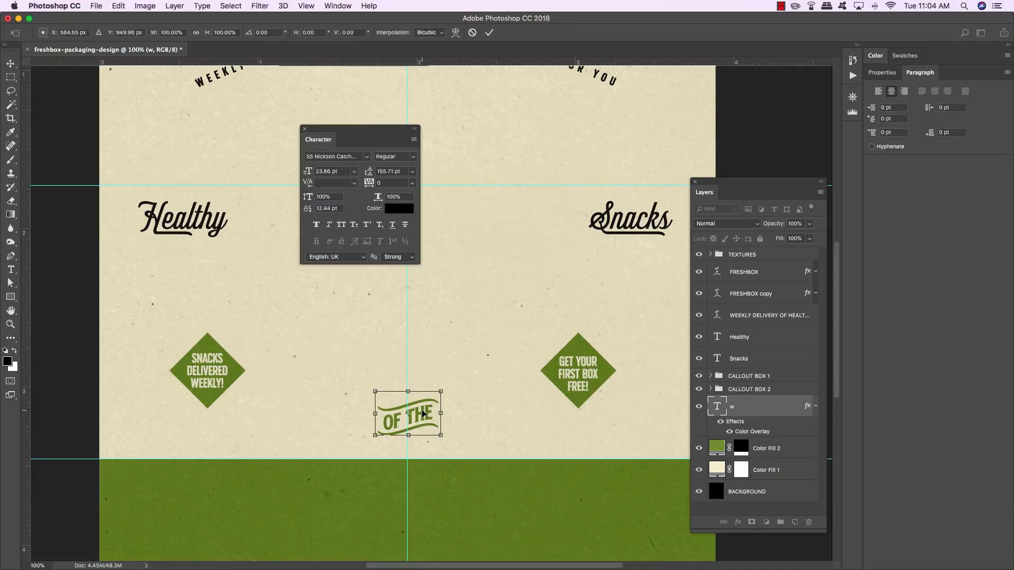
pyautogui.press('Return')
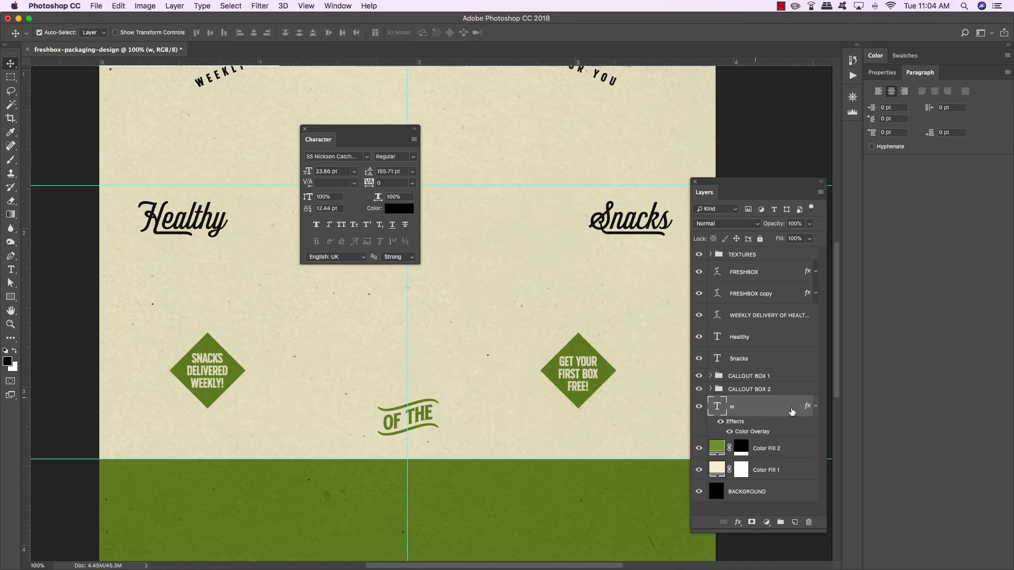
pyautogui.click(816, 407)
# Start a new text layer above the OF THE layer, between the callouts and Healthy lettering, using the SS Nickson One font.
pyautogui.click(795, 523)
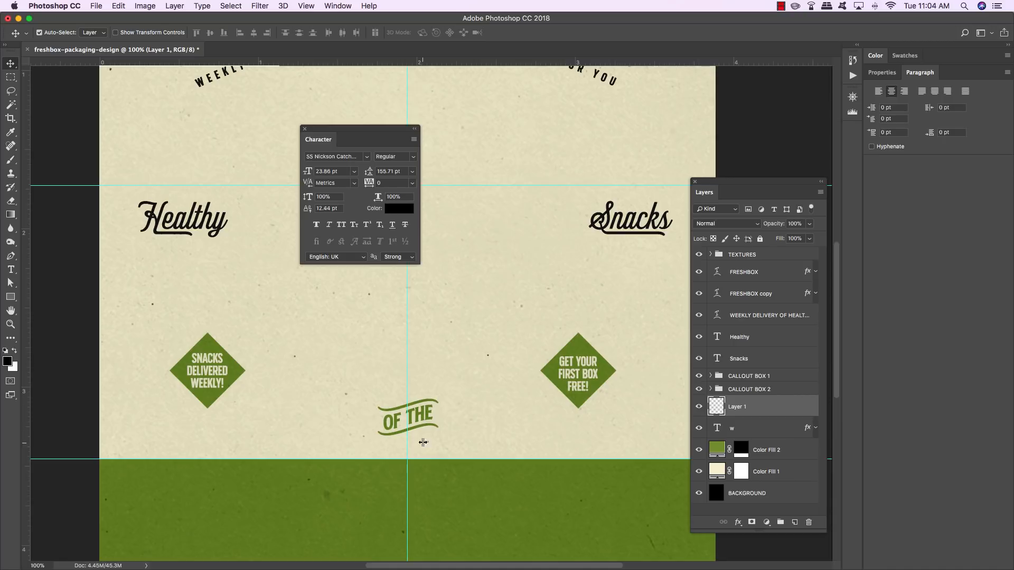
pyautogui.press('t')
pyautogui.click(302, 339)
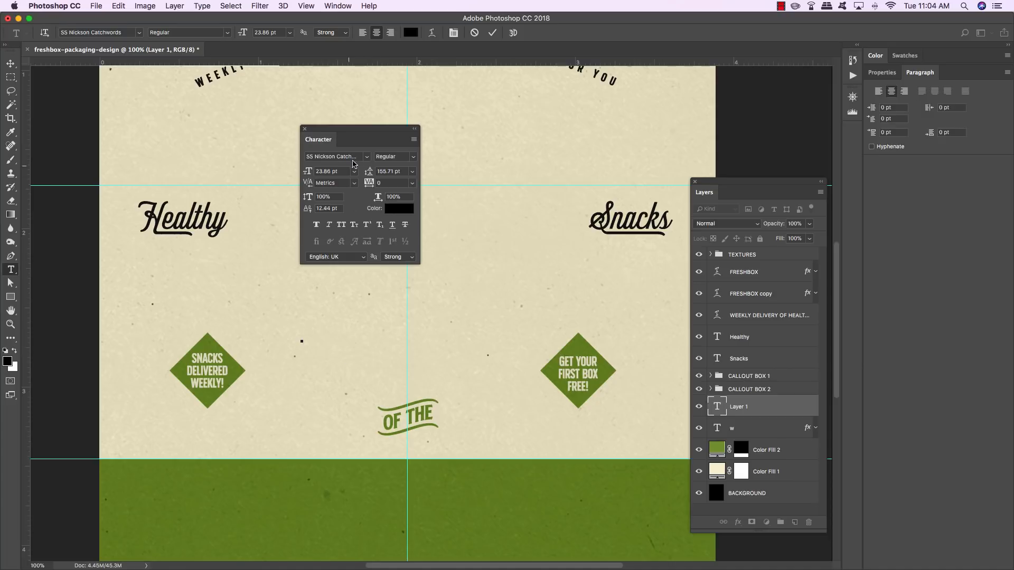
pyautogui.click(352, 158)
pyautogui.write('ss nicks')
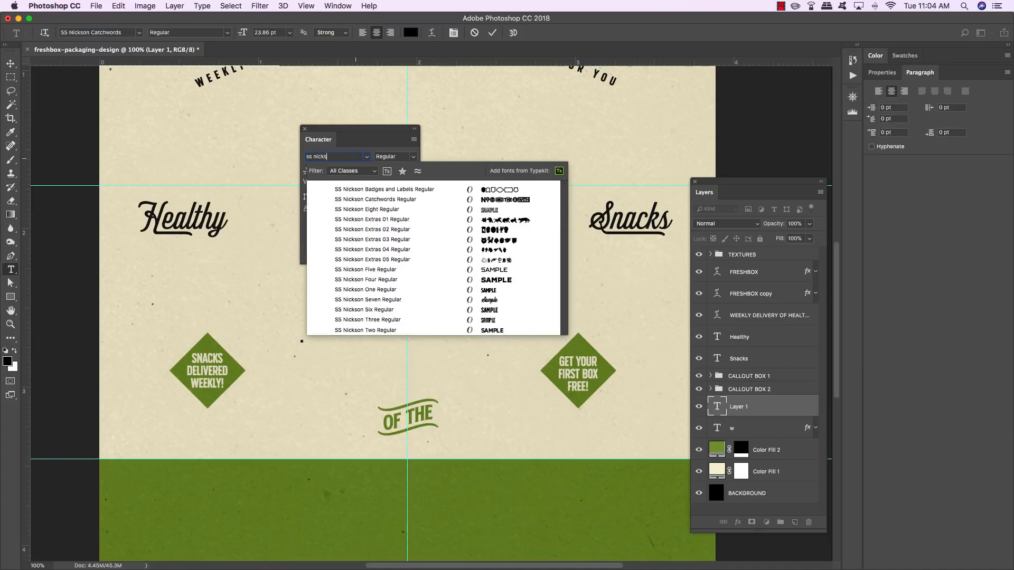
pyautogui.write('on Four')
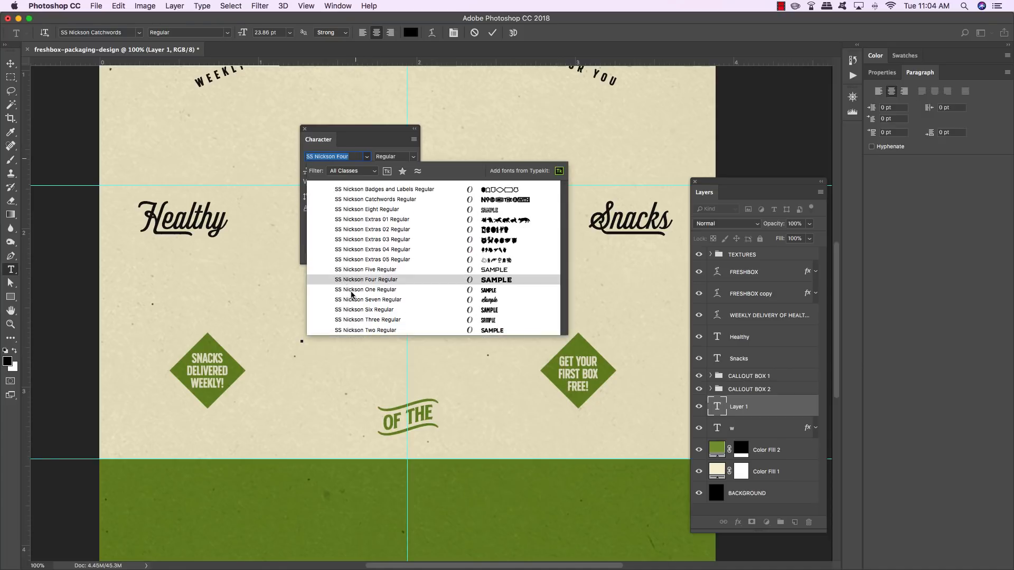
pyautogui.click(352, 289)
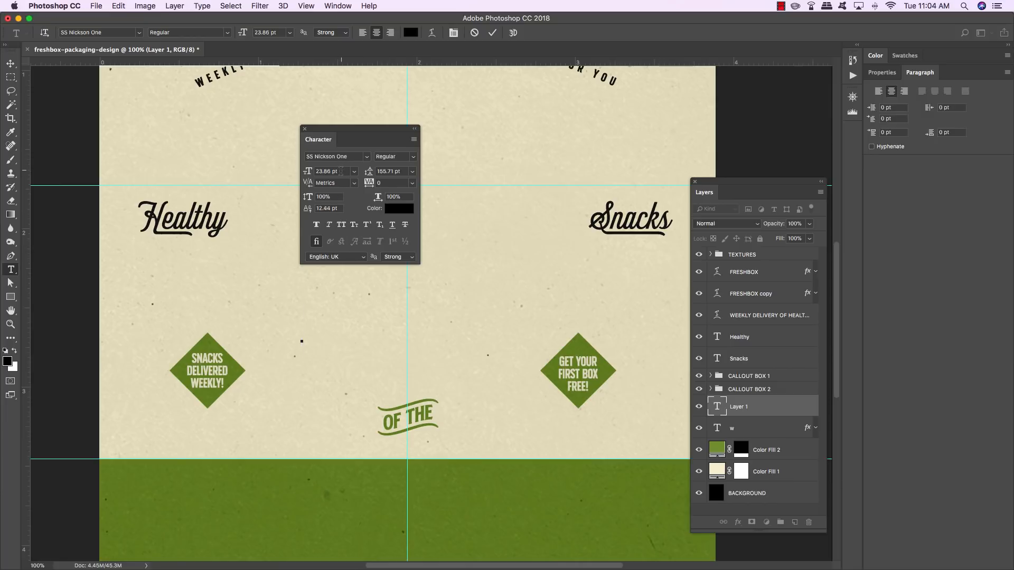
# Set the new text's size to 22.62 pt and enter THE BEST.
pyautogui.click(341, 171)
pyautogui.write('22.62')
pyautogui.press('Return')
pyautogui.click(411, 183)
pyautogui.click(392, 182)
pyautogui.write('TH')
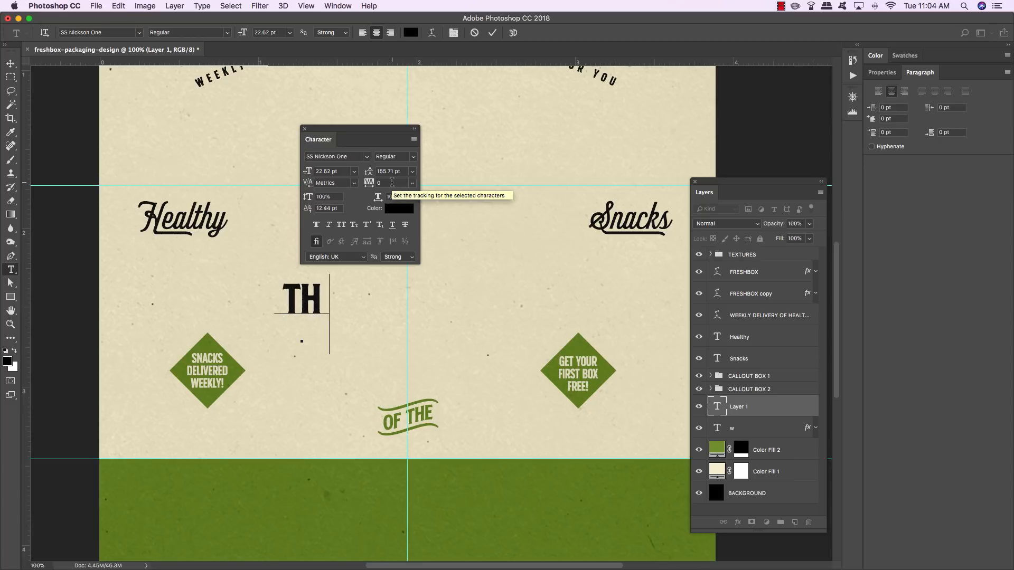
pyautogui.write('E BEST')
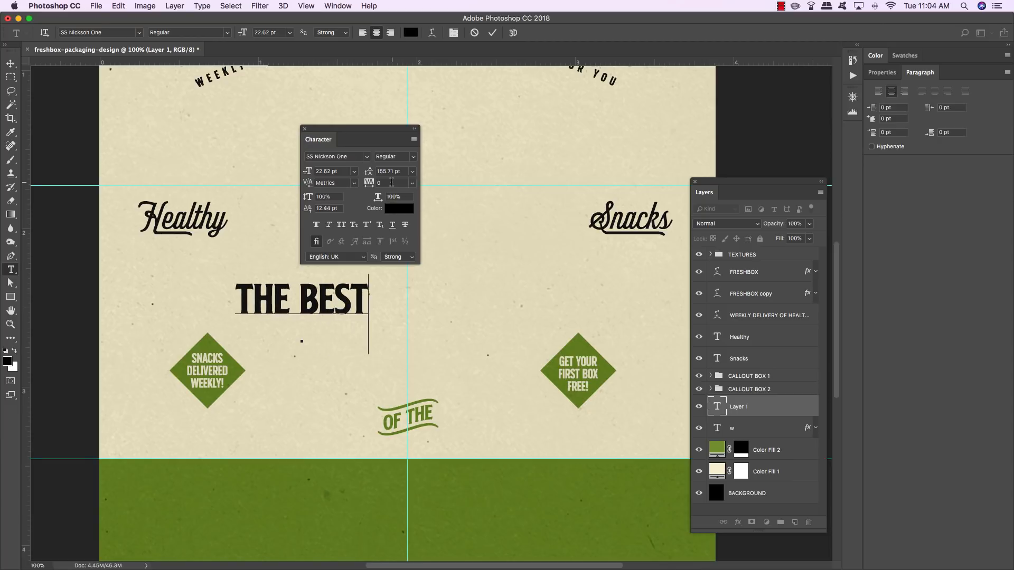
# Set the tracking of the whole THE BEST text to 20.
pyautogui.press('super+a')
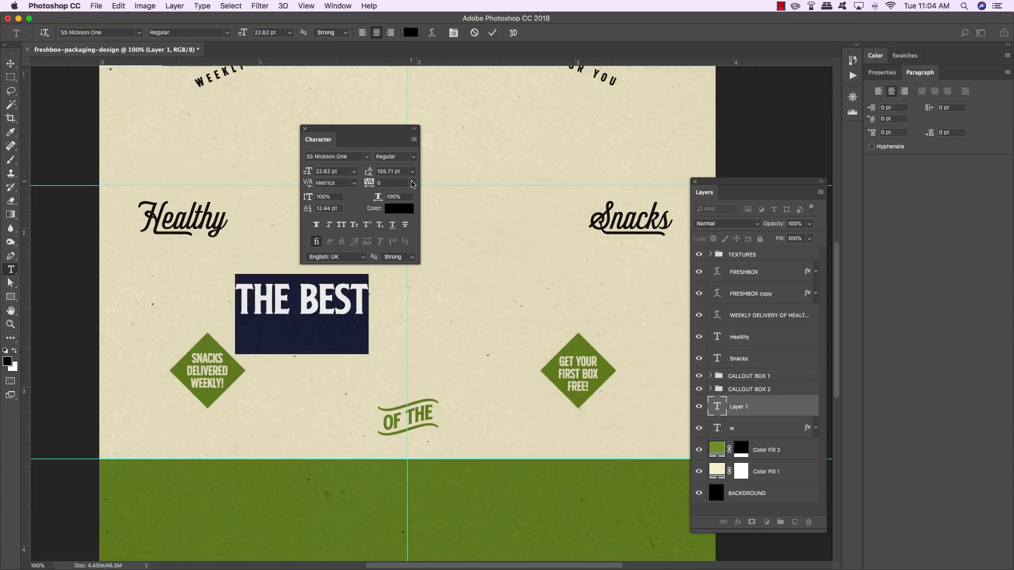
pyautogui.click(412, 183)
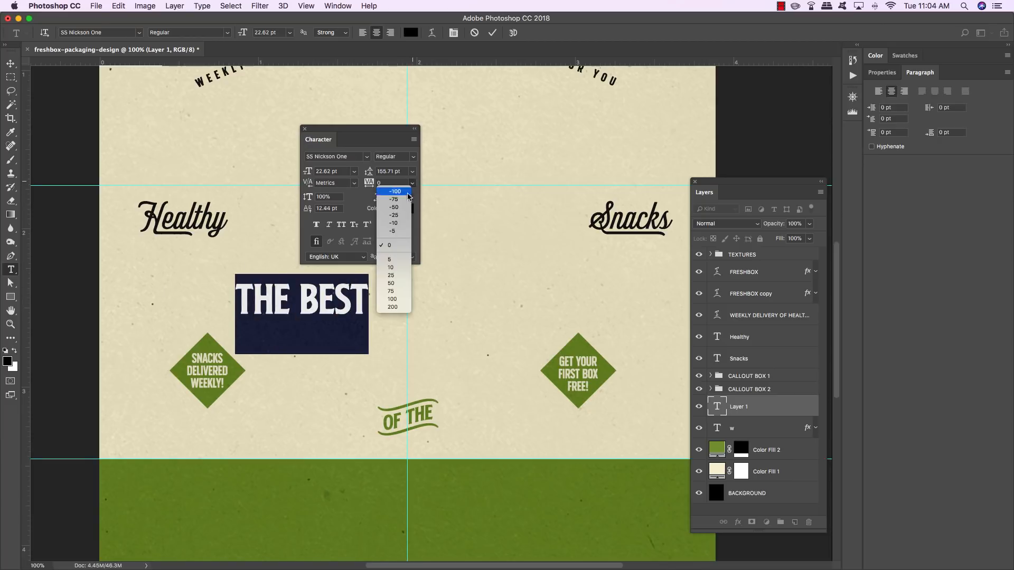
pyautogui.click(393, 276)
pyautogui.write('20')
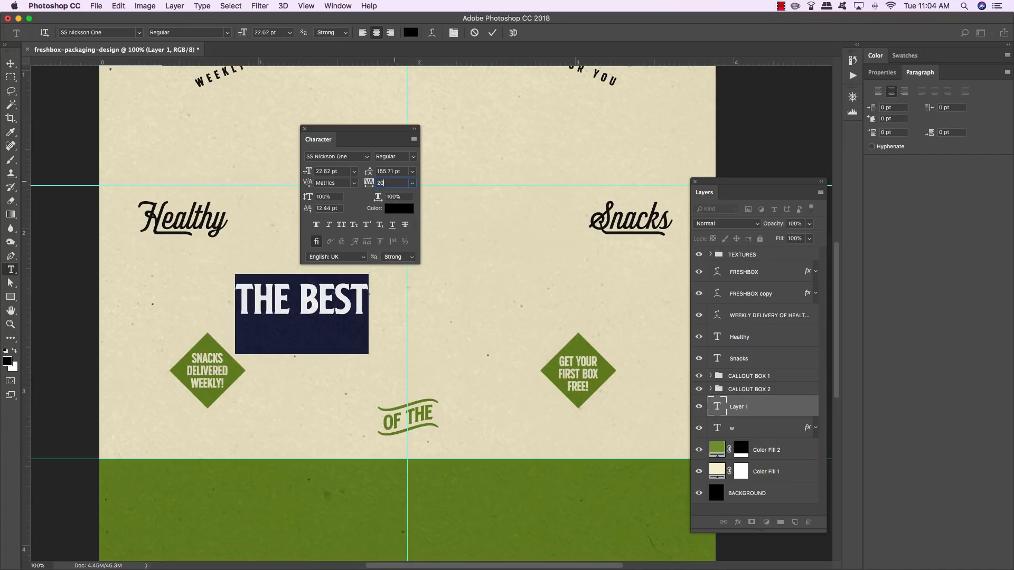
pyautogui.press('Return')
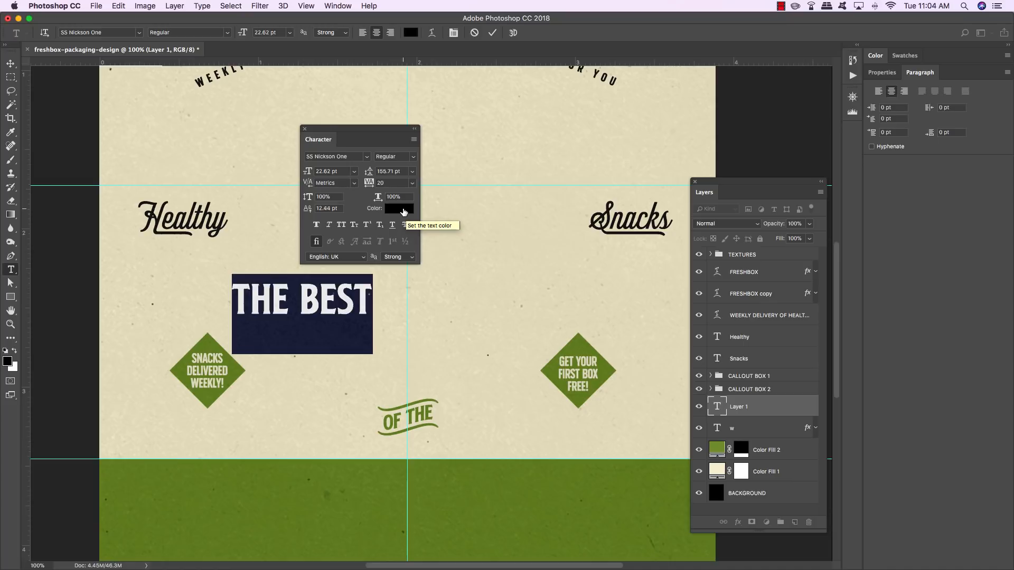
# Move the THE BEST text down beside the OF THE catchword and nudge it left until a small gap separates them.
pyautogui.click(10, 63)
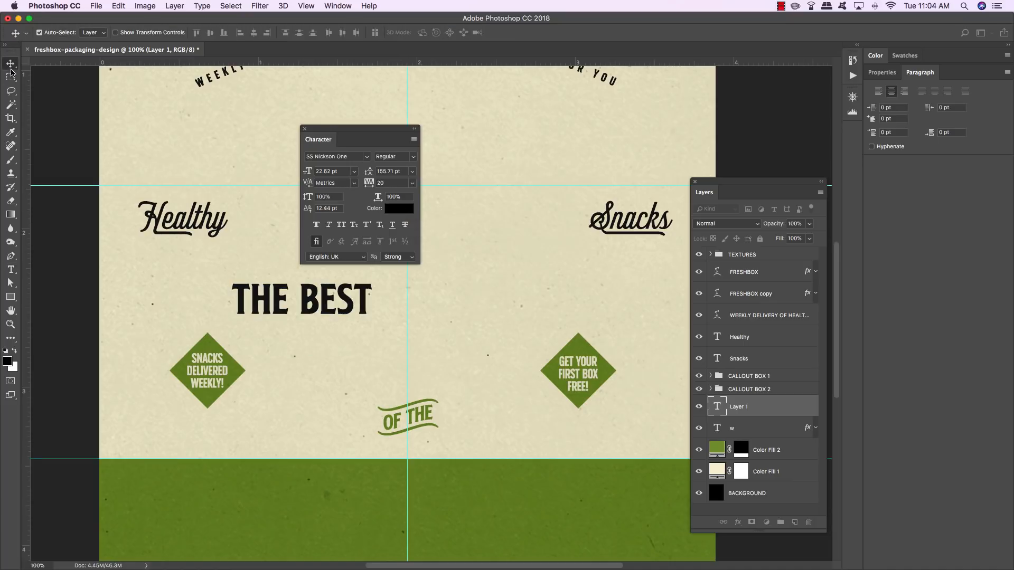
pyautogui.press('super+t')
pyautogui.moveTo(351, 311); pyautogui.dragTo(371, 428)
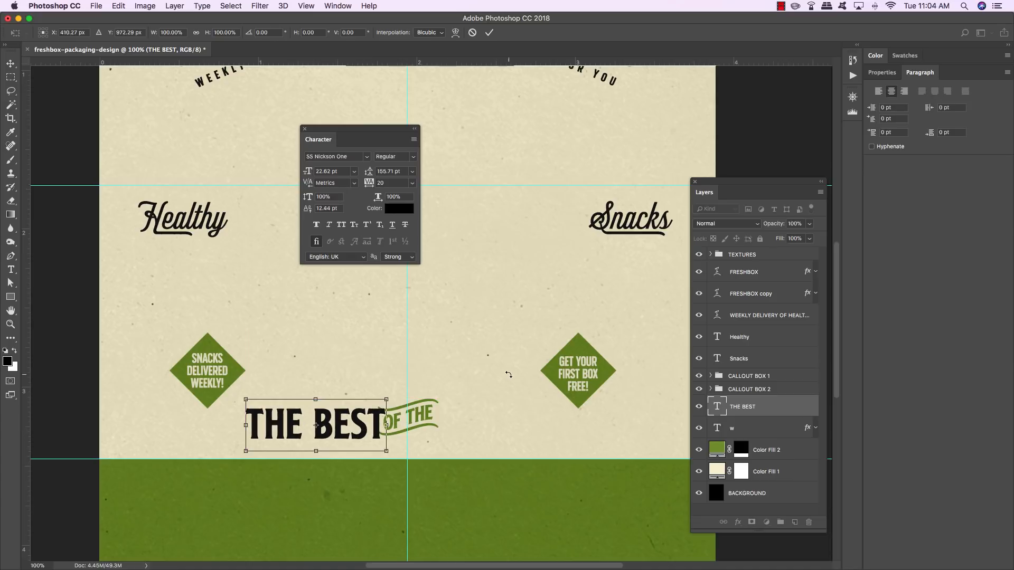
pyautogui.press('Return')
pyautogui.press('Left')
pyautogui.press('Left')
pyautogui.press('Left')
pyautogui.press('Left')
pyautogui.press('Left')
pyautogui.press('Left')
pyautogui.press('Left')
pyautogui.press('Left')
pyautogui.press('Left')
pyautogui.press('Left')
pyautogui.press('Left')
pyautogui.press('Left')
pyautogui.press('Left')
pyautogui.press('Left')
pyautogui.press('Left')
pyautogui.press('Left')
pyautogui.press('Left')
pyautogui.press('Left')
pyautogui.press('Left')
pyautogui.press('Left')
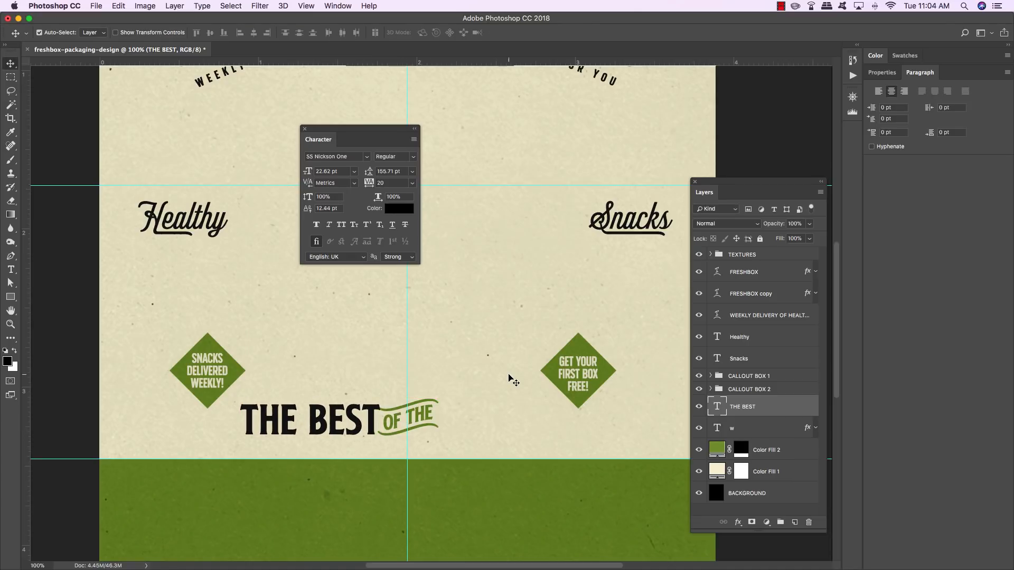
pyautogui.press('Left')
pyautogui.press('Left')
pyautogui.press('Left')
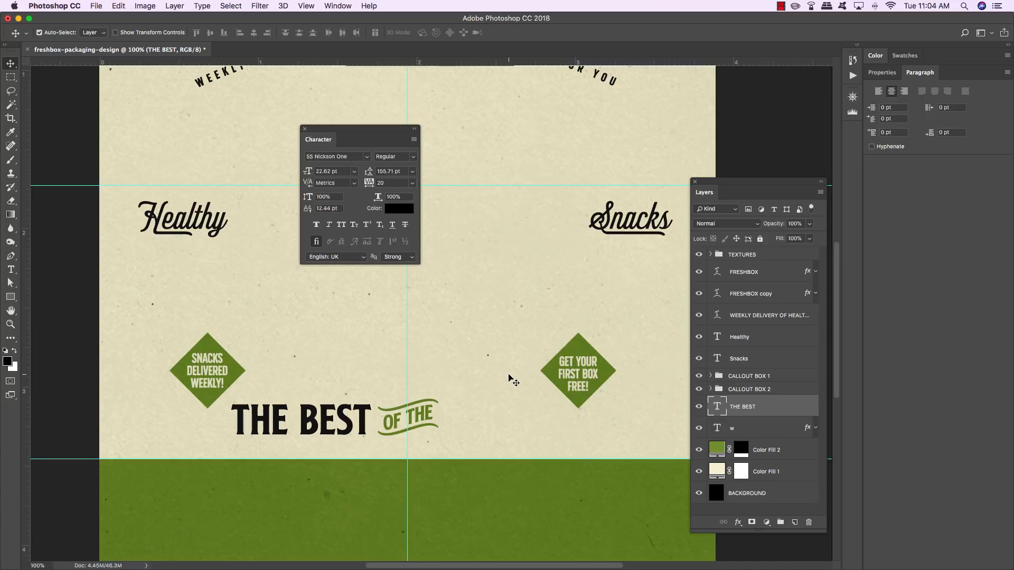
# Duplicate the THE BEST layer, send the copy below the OF THE layer, and place it on the catchword's right side.
pyautogui.hotkey('alt', 'Left')
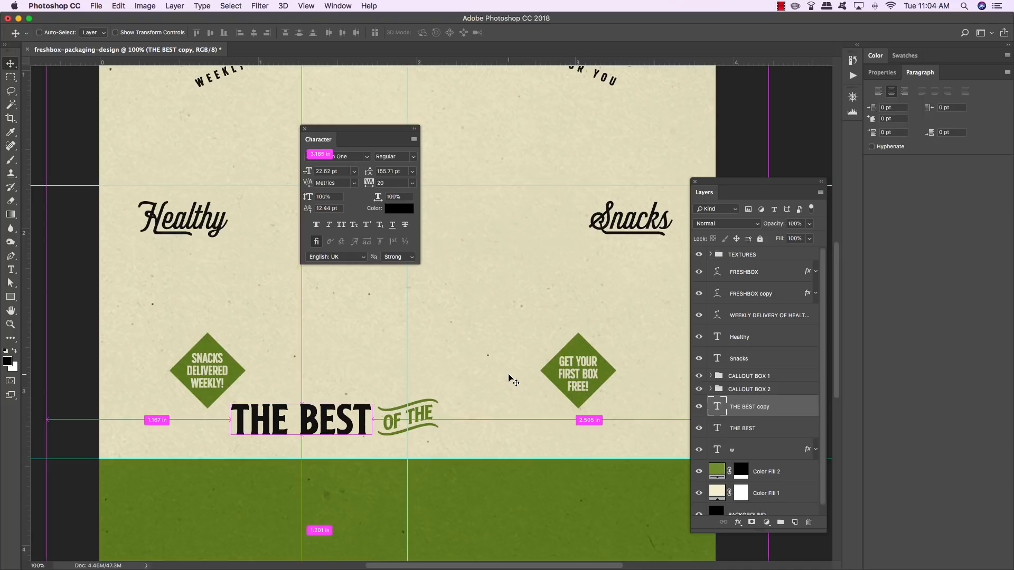
pyautogui.press('super+bracketleft')
pyautogui.press('super+bracketleft')
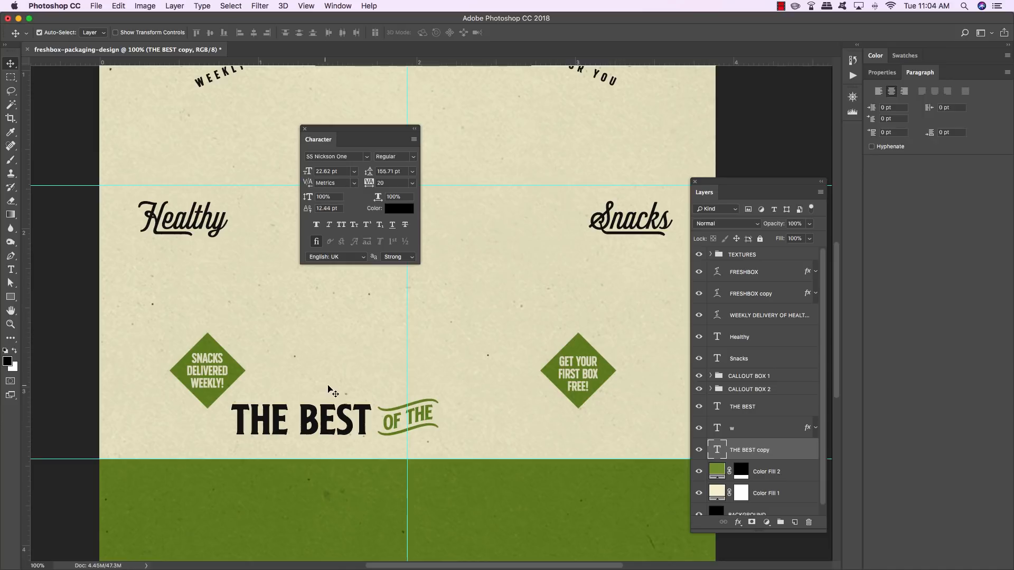
pyautogui.press('super+t')
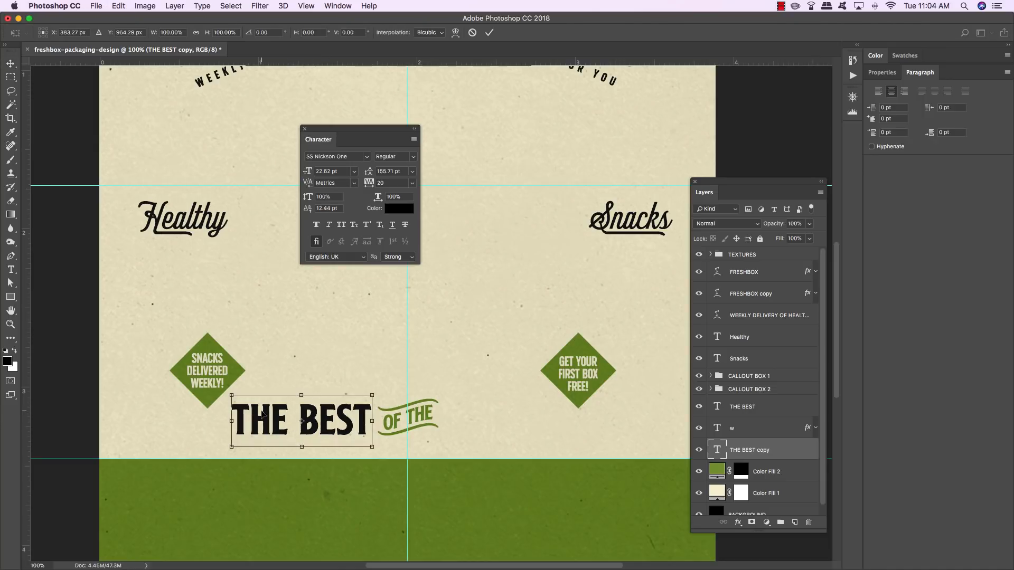
pyautogui.moveTo(263, 415); pyautogui.dragTo(470, 420)
pyautogui.press('Return')
# Replace the copied text with FRESH and shift it left close to the OF THE catchword.
pyautogui.press('t')
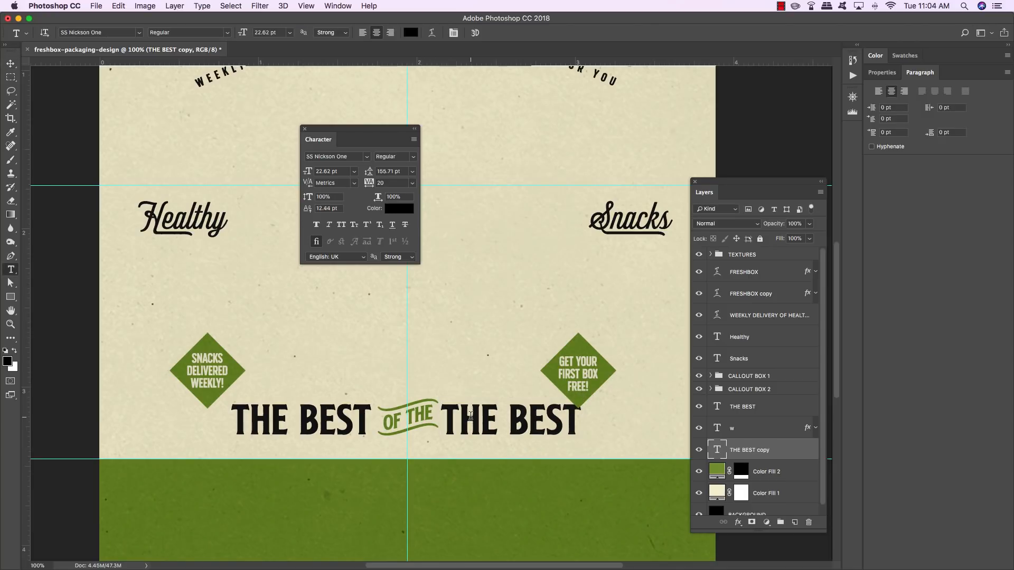
pyautogui.tripleClick(470, 416)
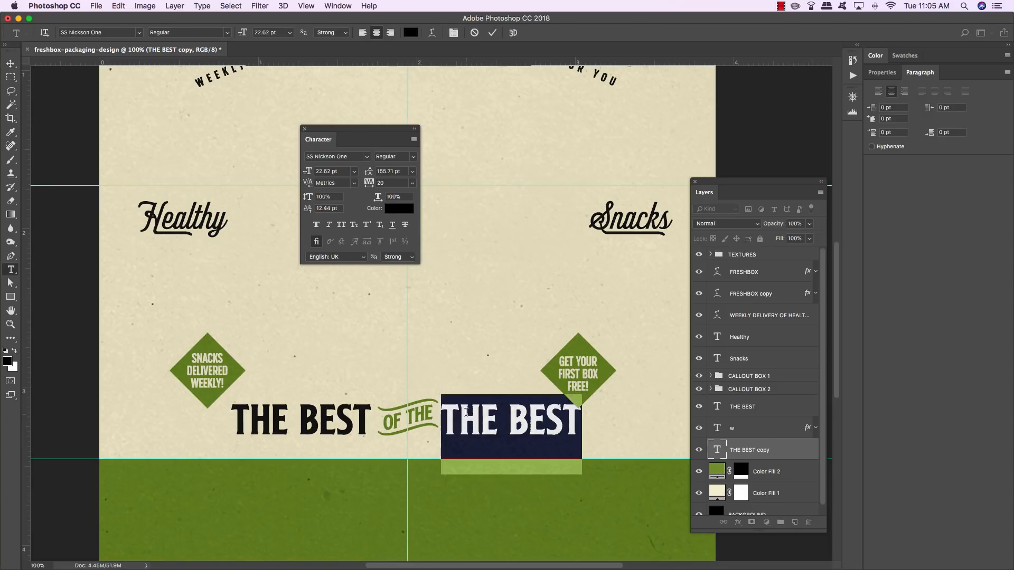
pyautogui.write('FRESH')
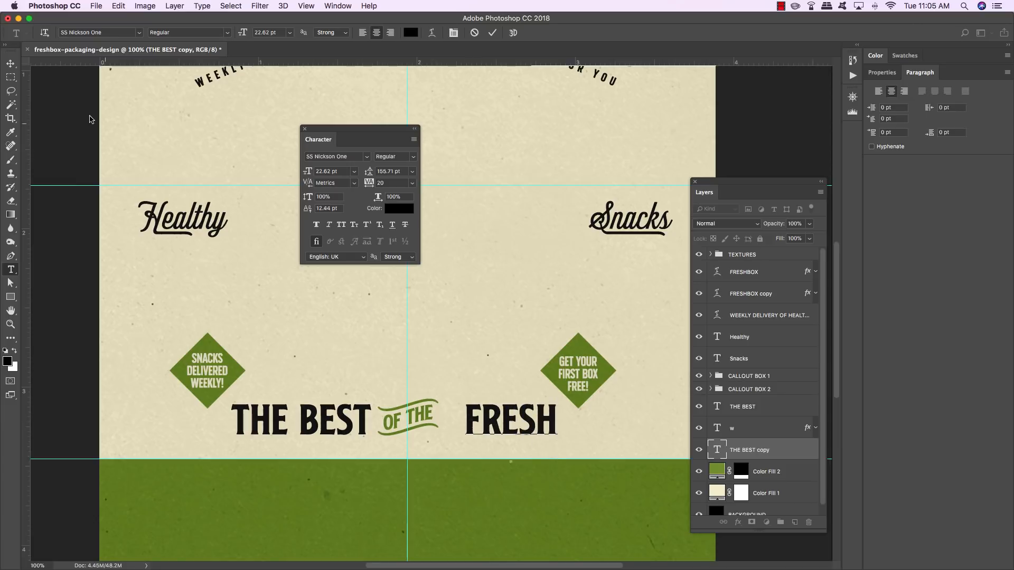
pyautogui.click(11, 63)
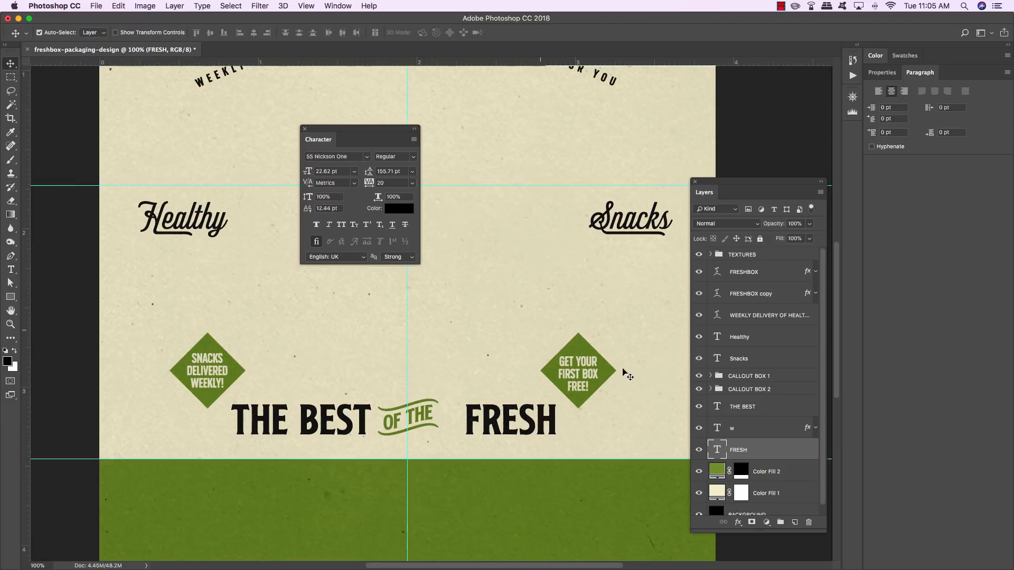
pyautogui.hotkey('shift', 'Left')
pyautogui.hotkey('shift', 'Left')
pyautogui.hotkey('shift', 'Left')
pyautogui.hotkey('shift', 'Left')
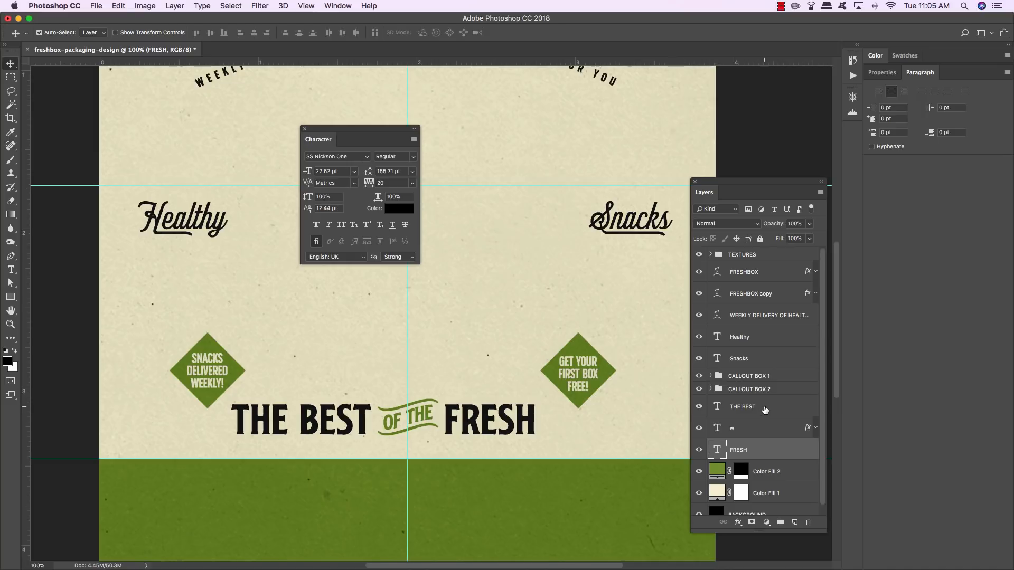
# Centre the THE BEST, OF THE and FRESH layers together on the vertical guide and raise them about 20 px.
pyautogui.keyDown('super'); pyautogui.click(789, 409); pyautogui.keyUp('super')
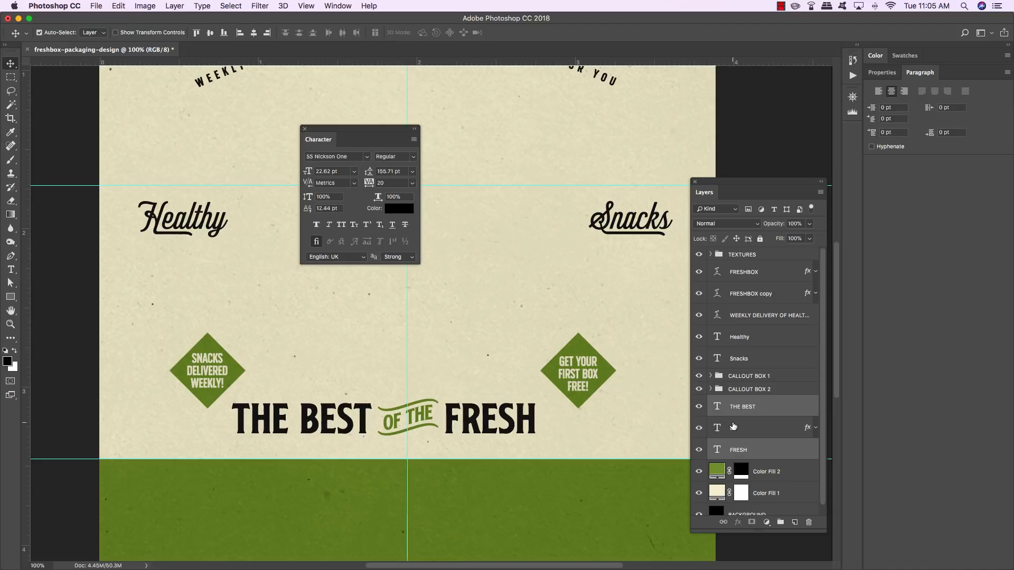
pyautogui.click(770, 433)
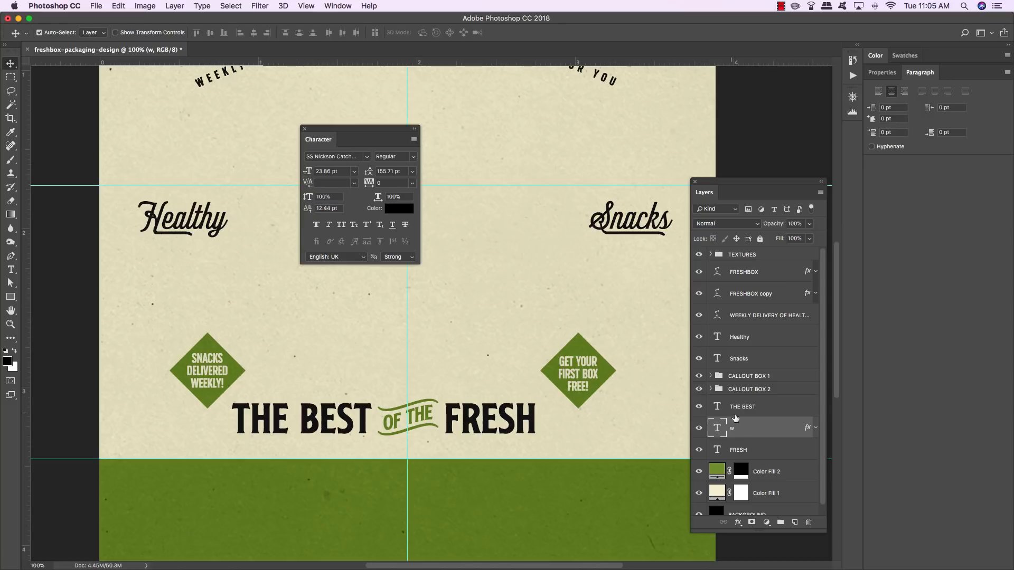
pyautogui.click(779, 450)
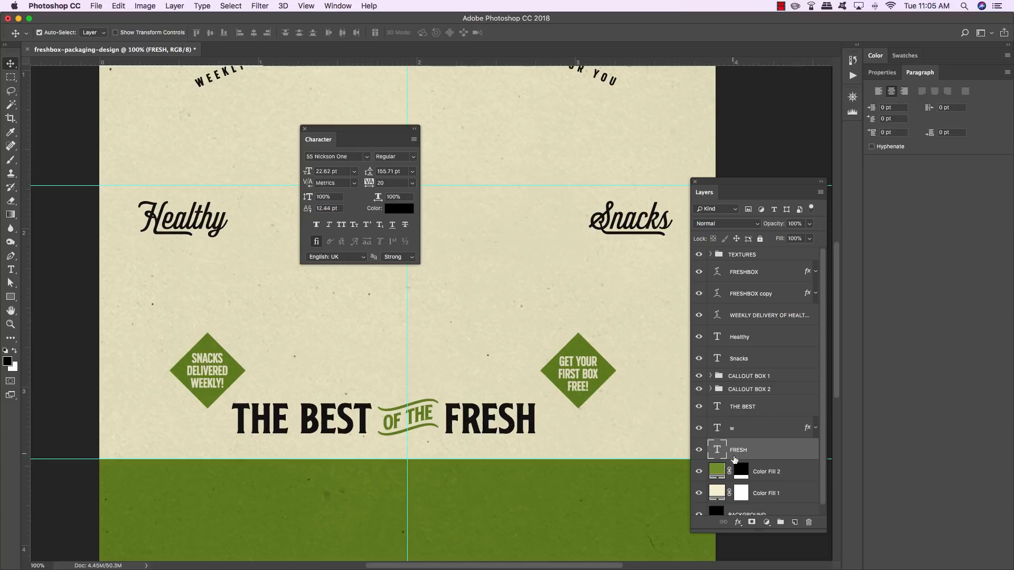
pyautogui.click(782, 414)
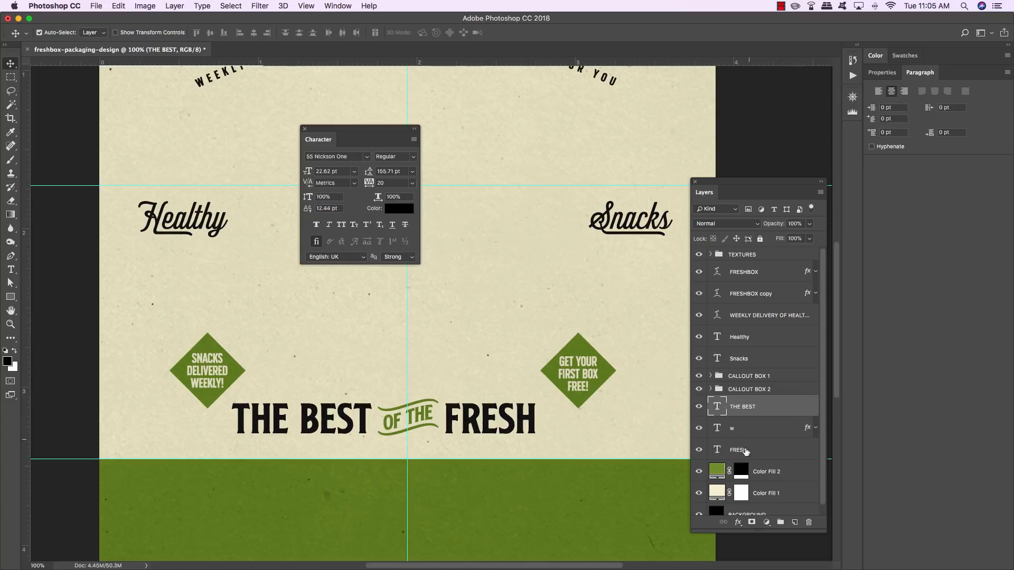
pyautogui.keyDown('shift'); pyautogui.click(777, 453); pyautogui.keyUp('shift')
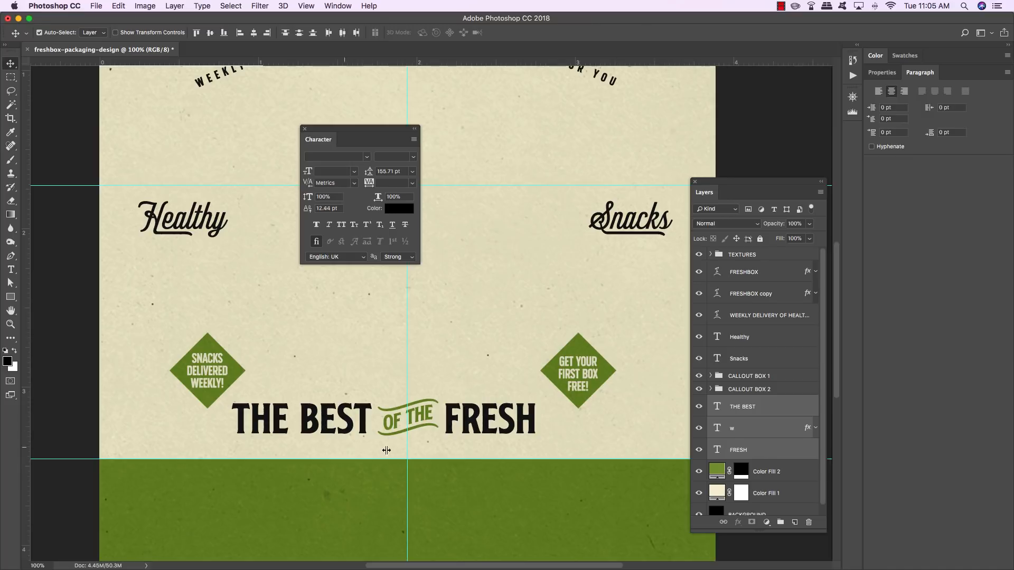
pyautogui.press('super')
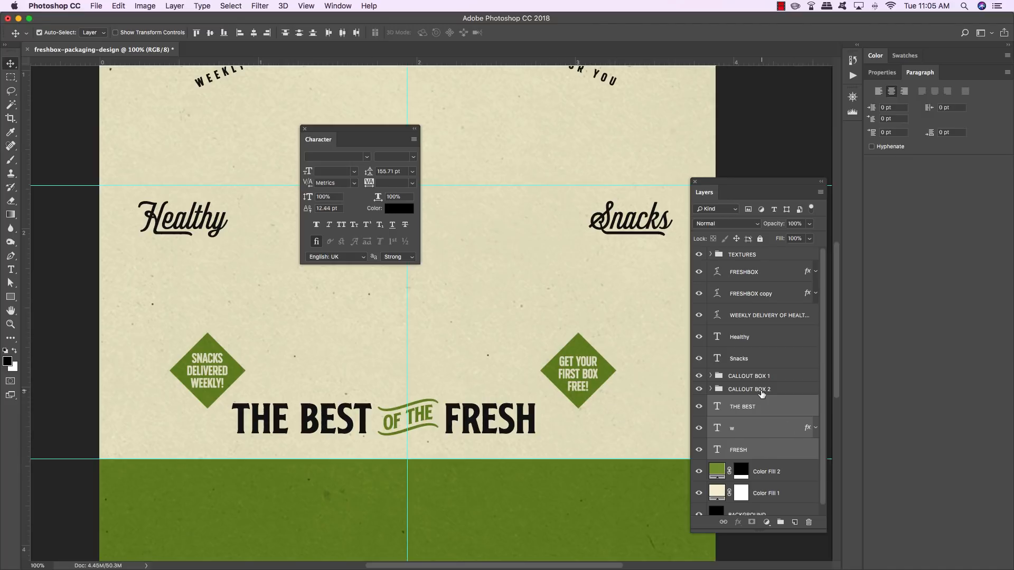
pyautogui.press('super+t')
pyautogui.hotkey('shift', 'Right')
pyautogui.hotkey('shift', 'Right')
pyautogui.hotkey('shift', 'Right')
pyautogui.hotkey('shift', 'Right')
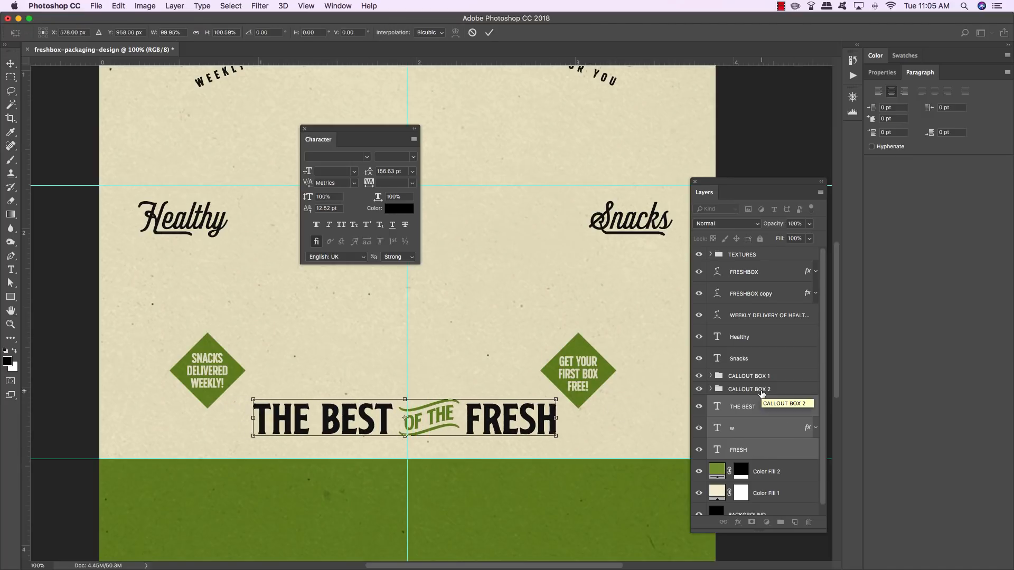
pyautogui.press('Right')
pyautogui.press('Right')
pyautogui.press('Right')
pyautogui.press('Right')
pyautogui.press('Right')
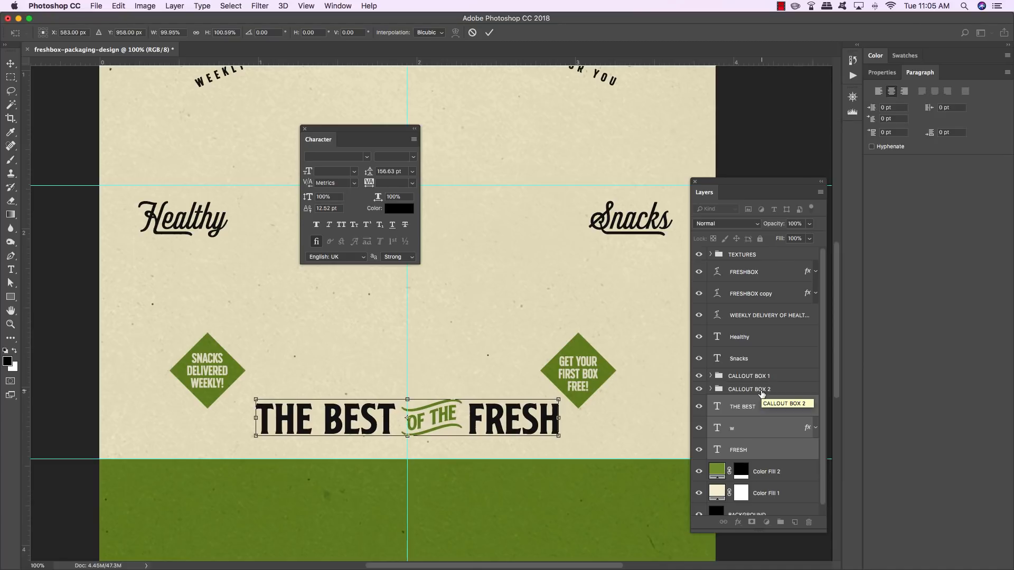
pyautogui.press('Return')
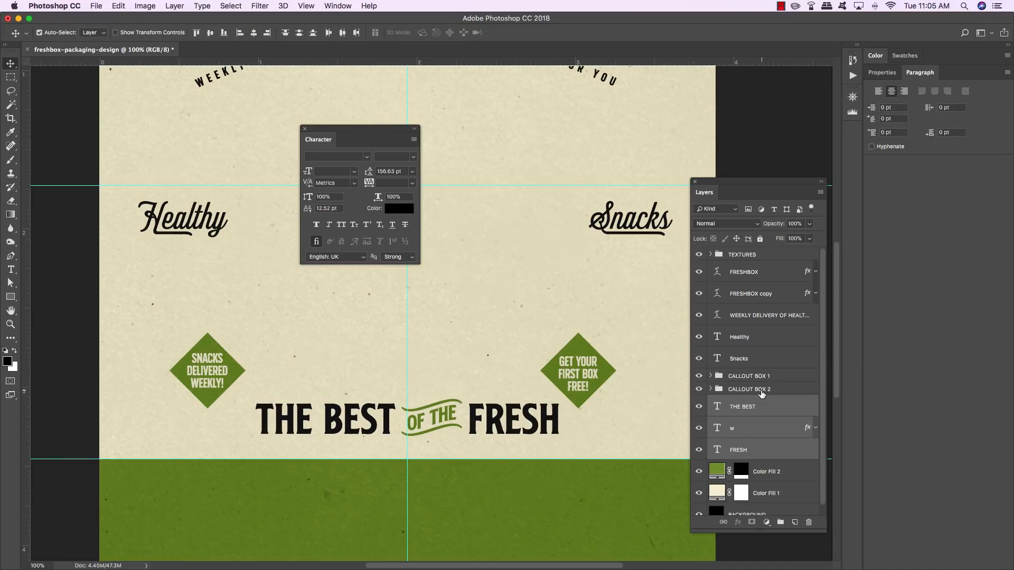
pyautogui.hotkey('shift', 'Up')
pyautogui.hotkey('shift', 'Up')
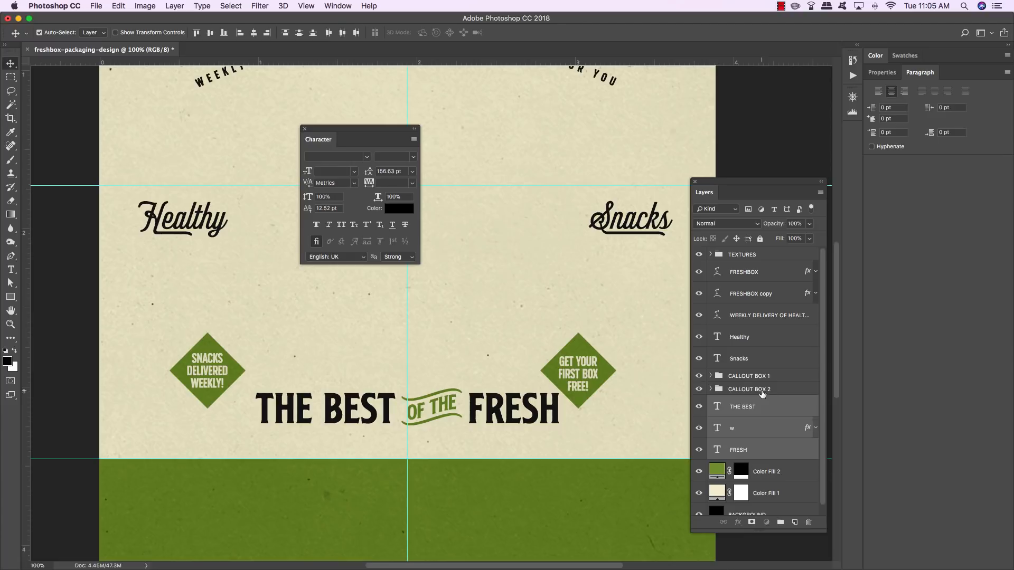
# Move both diamond callout groups up together by about 90 px, clear of the tagline.
pyautogui.click(761, 391)
pyautogui.keyDown('shift'); pyautogui.click(764, 377); pyautogui.keyUp('shift')
pyautogui.hotkey('shift', 'Up')
pyautogui.hotkey('shift', 'Up')
pyautogui.hotkey('shift', 'Up')
pyautogui.hotkey('shift', 'Up')
pyautogui.hotkey('shift', 'Up')
pyautogui.hotkey('shift', 'Up')
pyautogui.hotkey('shift', 'Up')
pyautogui.hotkey('shift', 'Up')
pyautogui.hotkey('shift', 'Up')
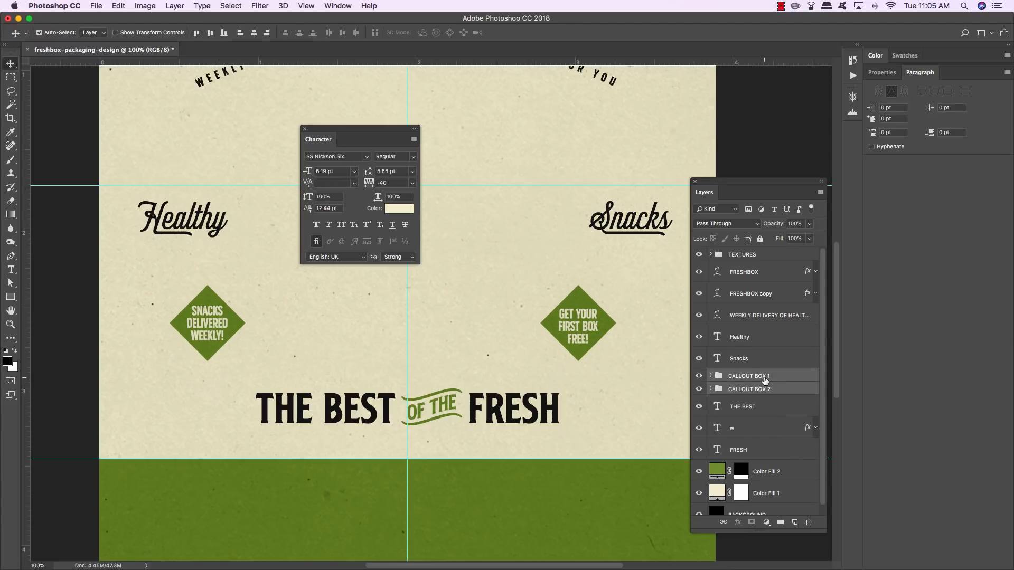
# Shift the CALLOUT BOX 2 group right by about 50 px.
pyautogui.click(762, 391)
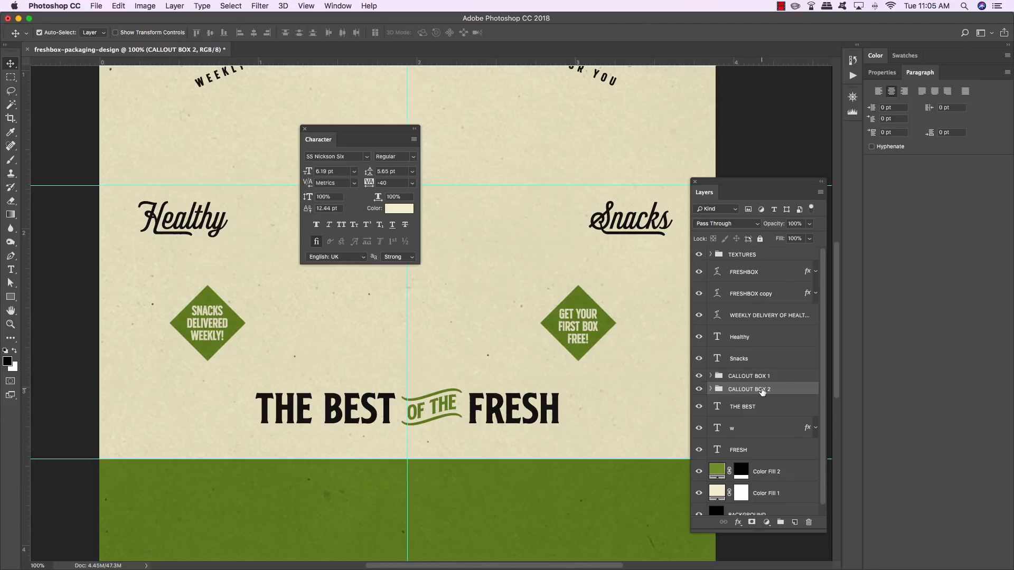
pyautogui.hotkey('shift', 'Right')
pyautogui.hotkey('shift', 'Right')
pyautogui.hotkey('shift', 'Right')
pyautogui.hotkey('shift', 'Right')
pyautogui.hotkey('shift', 'Right')
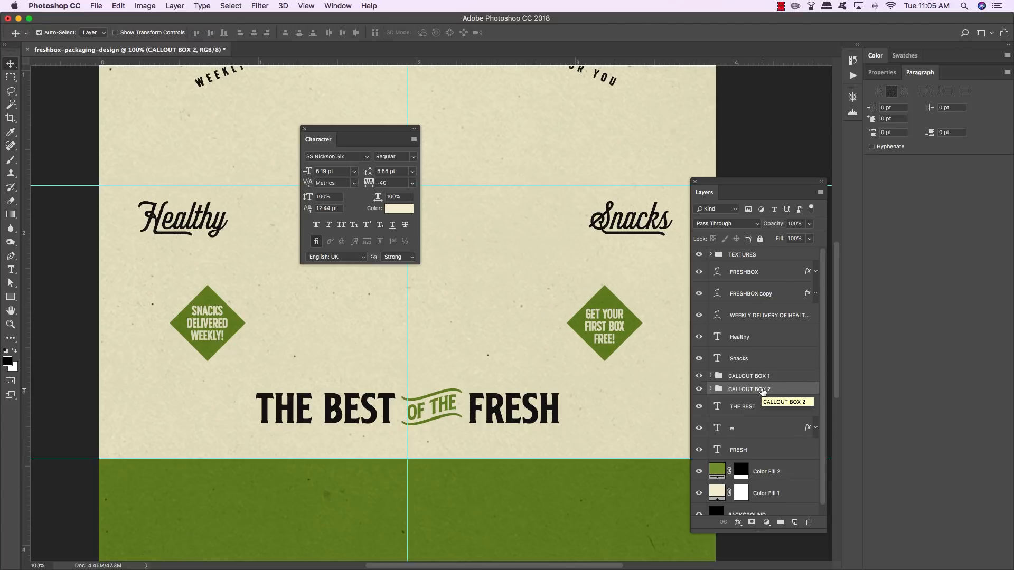
pyautogui.click(754, 452)
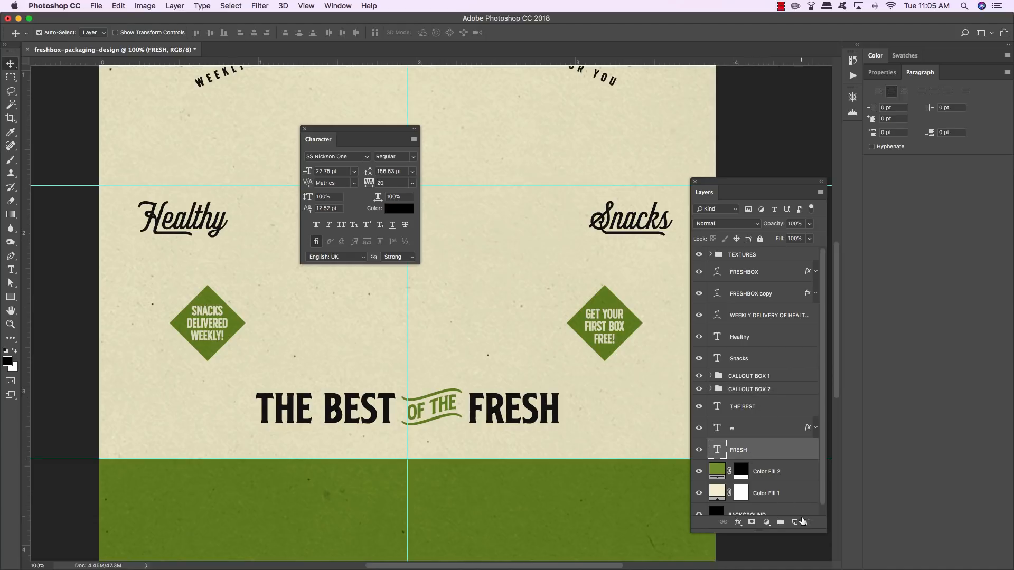
pyautogui.click(795, 522)
pyautogui.press('t')
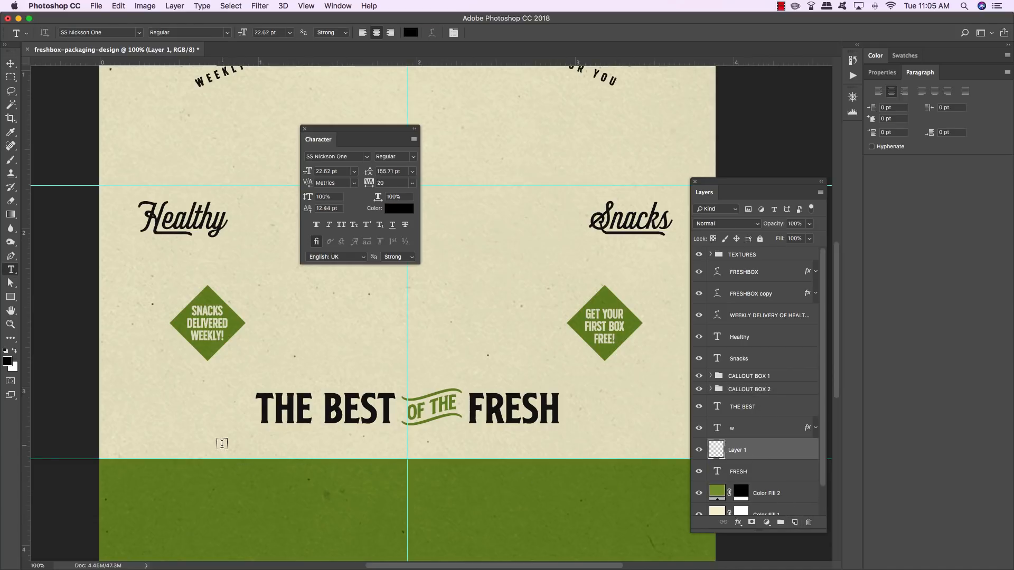
pyautogui.click(306, 339)
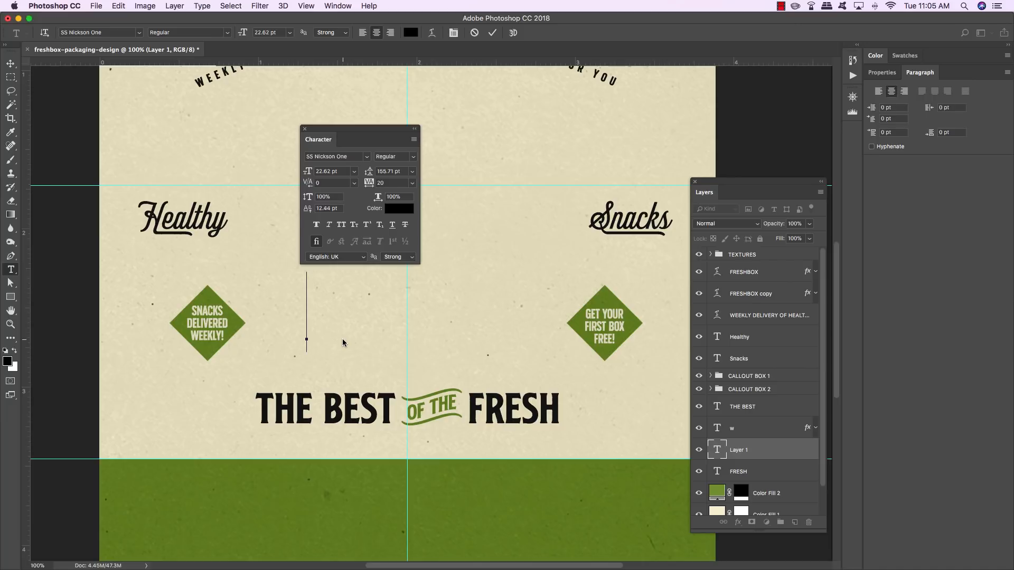
pyautogui.write('VISIT ')
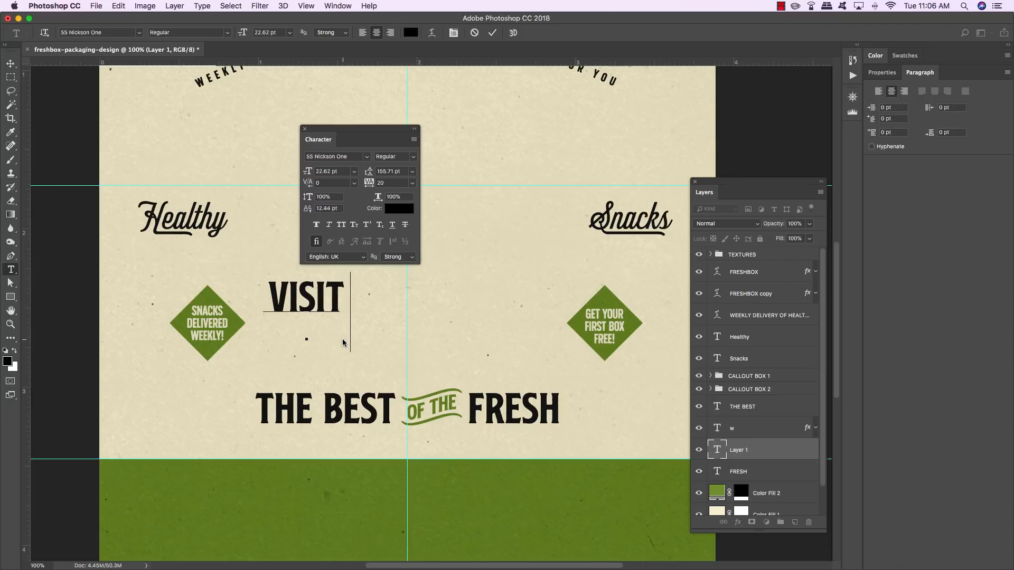
pyautogui.write('US AT WWW')
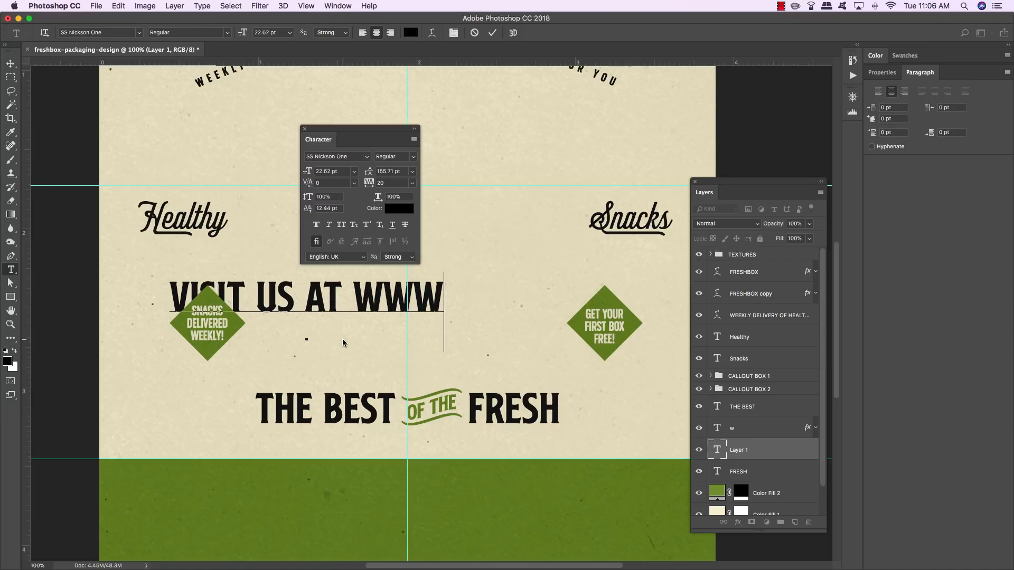
pyautogui.write('.FRESHBO')
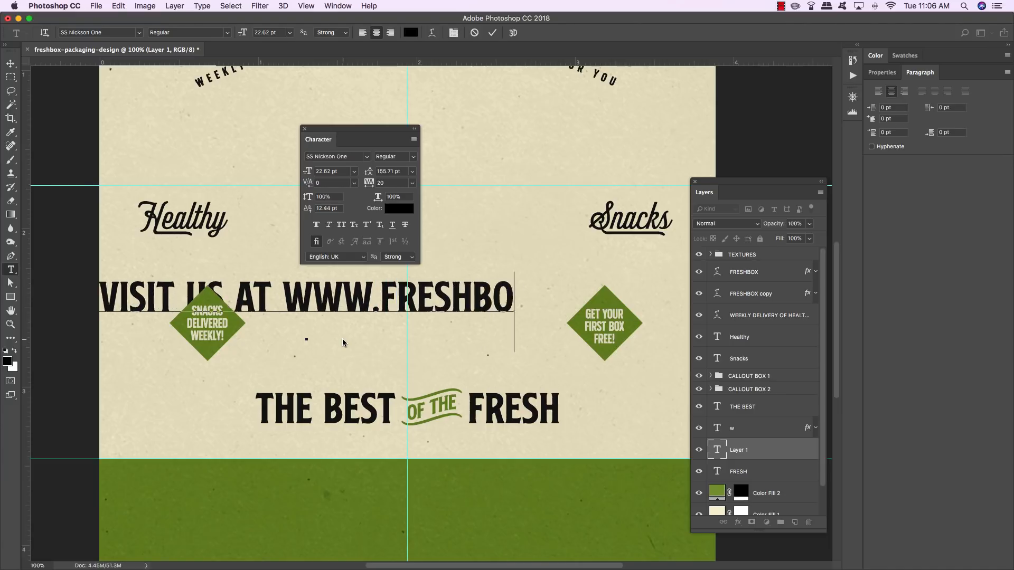
pyautogui.write('X.COM FOR MOR')
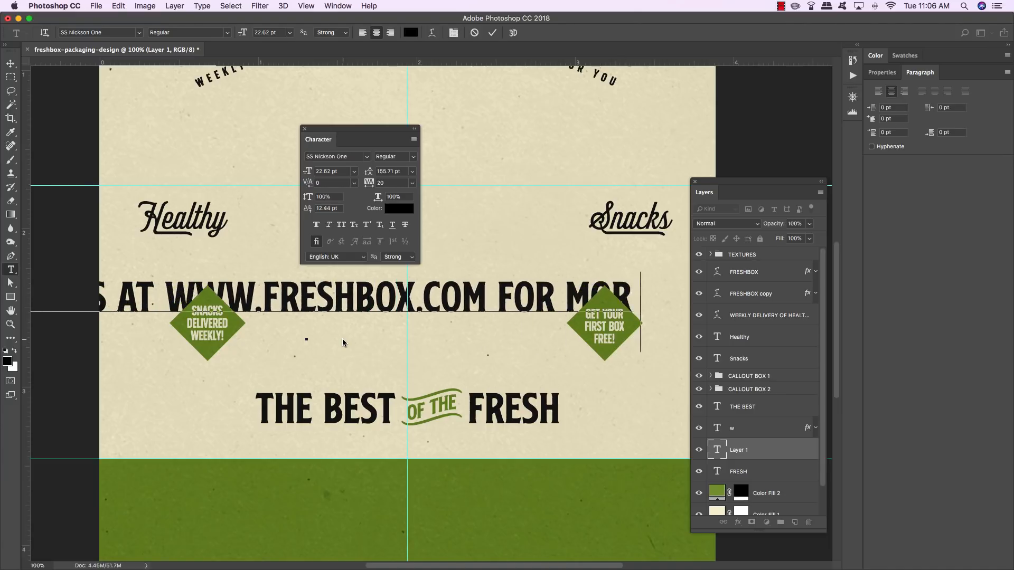
pyautogui.write('E INFORMATION')
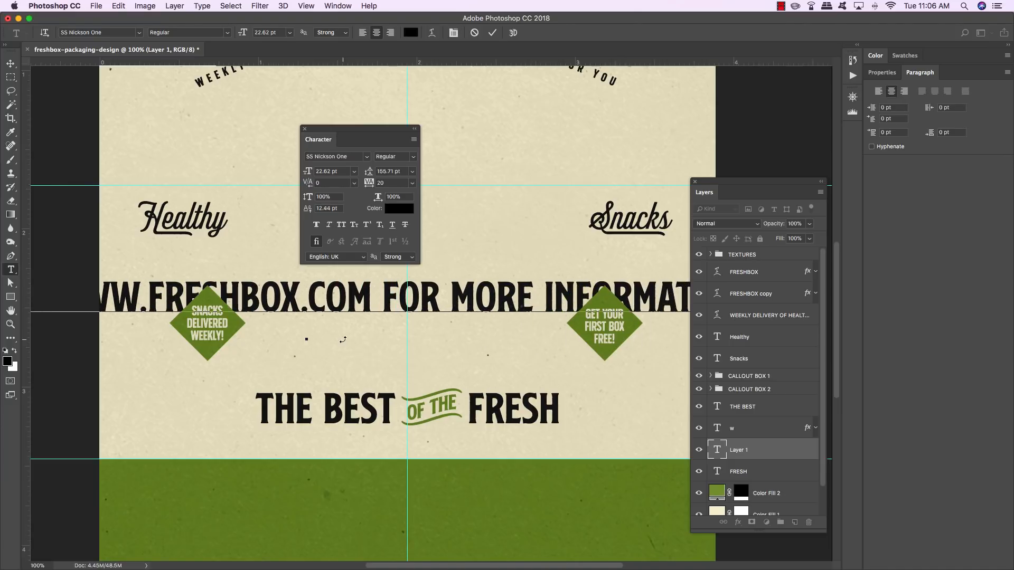
# Set the size of the whole website line to 6.08 pt.
pyautogui.press('super+a')
pyautogui.scroll(-1, 417, 303)
pyautogui.hscroll(-5, 417, 303)
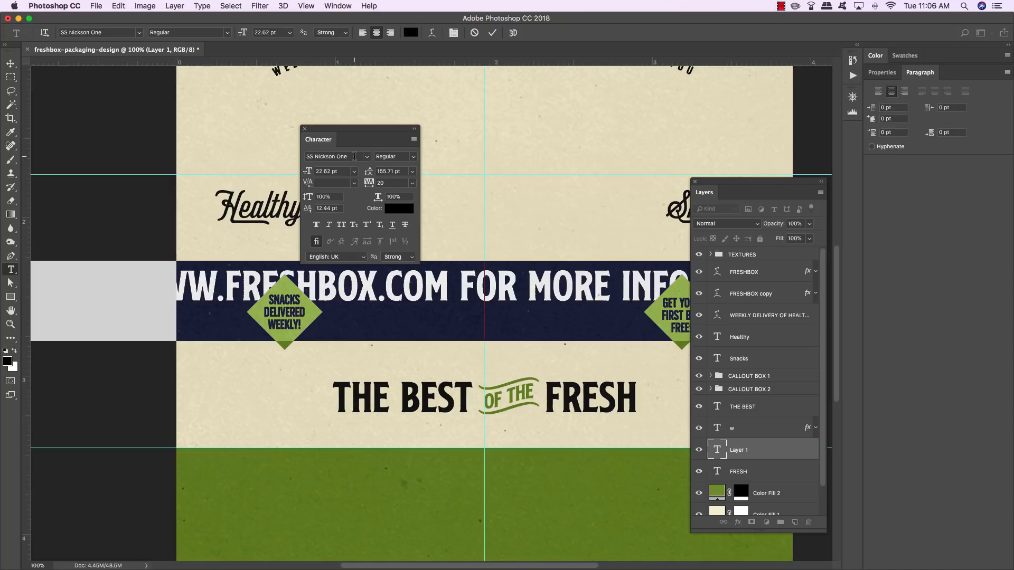
pyautogui.click(341, 171)
pyautogui.write('6.08')
pyautogui.press('Return')
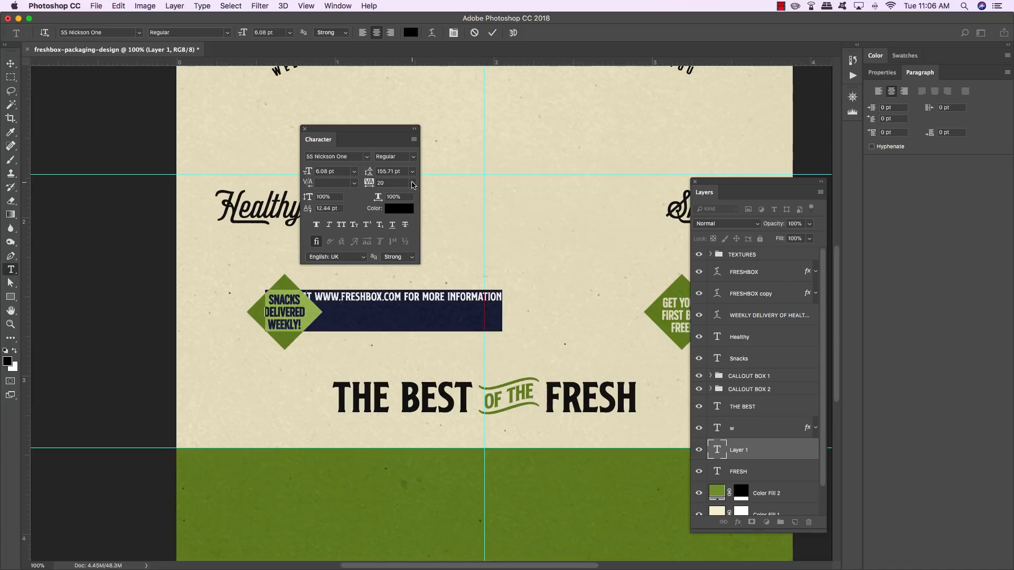
# Set the tracking of the website line to 100 and commit the text.
pyautogui.click(413, 183)
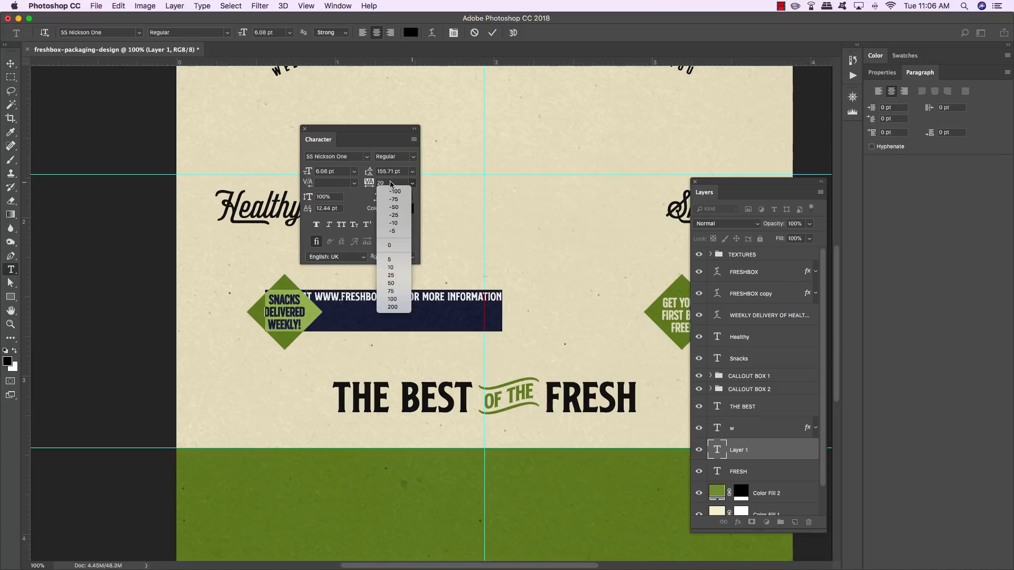
pyautogui.click(394, 299)
pyautogui.click(10, 63)
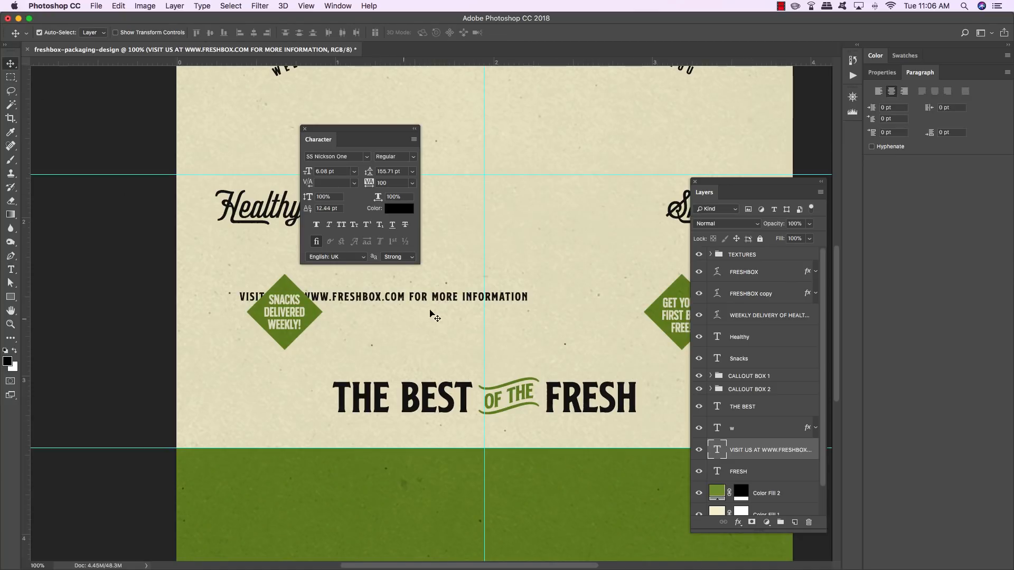
# Move the website line down and centre it beneath the THE BEST OF THE FRESH tagline.
pyautogui.hotkey('ctrl', 't')
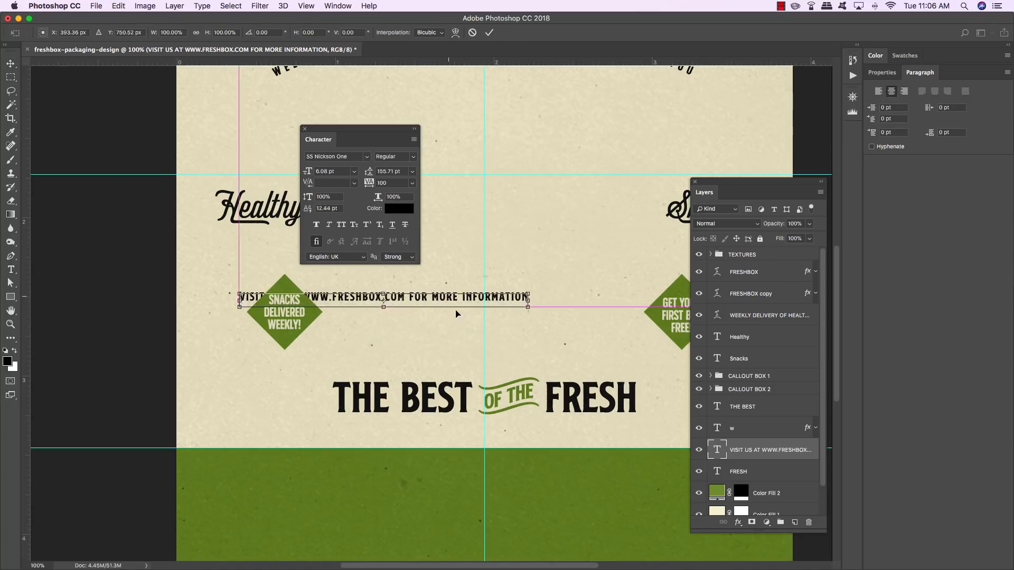
pyautogui.moveTo(451, 301); pyautogui.dragTo(553, 438)
pyautogui.press('Return')
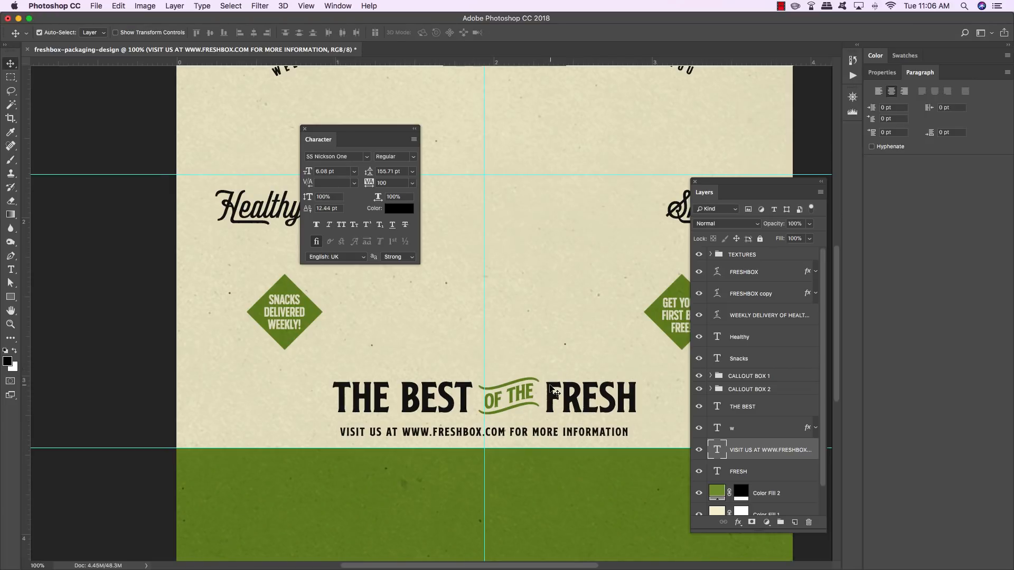
# Scale the website line up to about 6.35 pt so it spans the tagline's width.
pyautogui.hotkey('ctrl', 't')
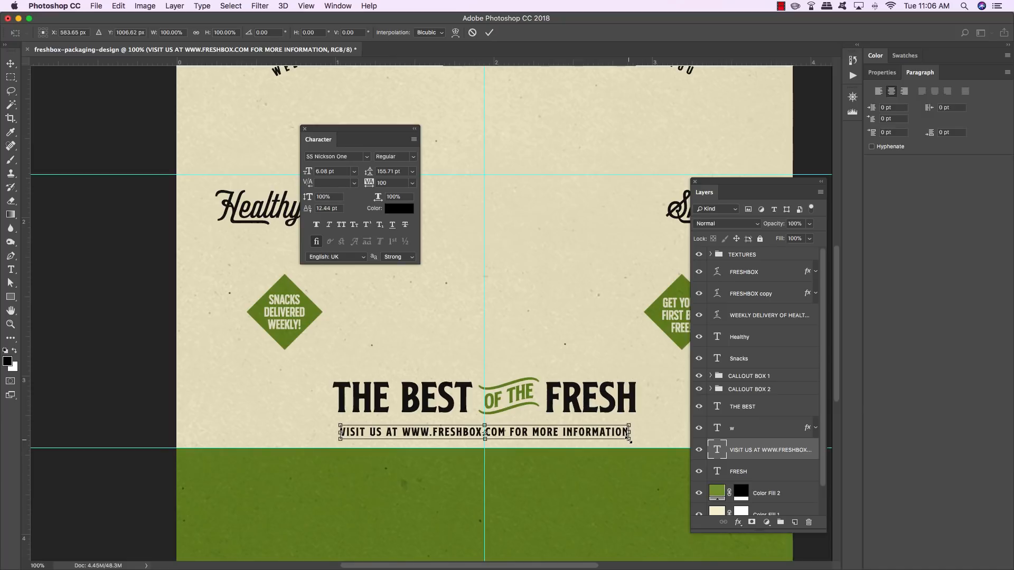
pyautogui.moveTo(630, 440); pyautogui.dragTo(638, 445)
pyautogui.press('Return')
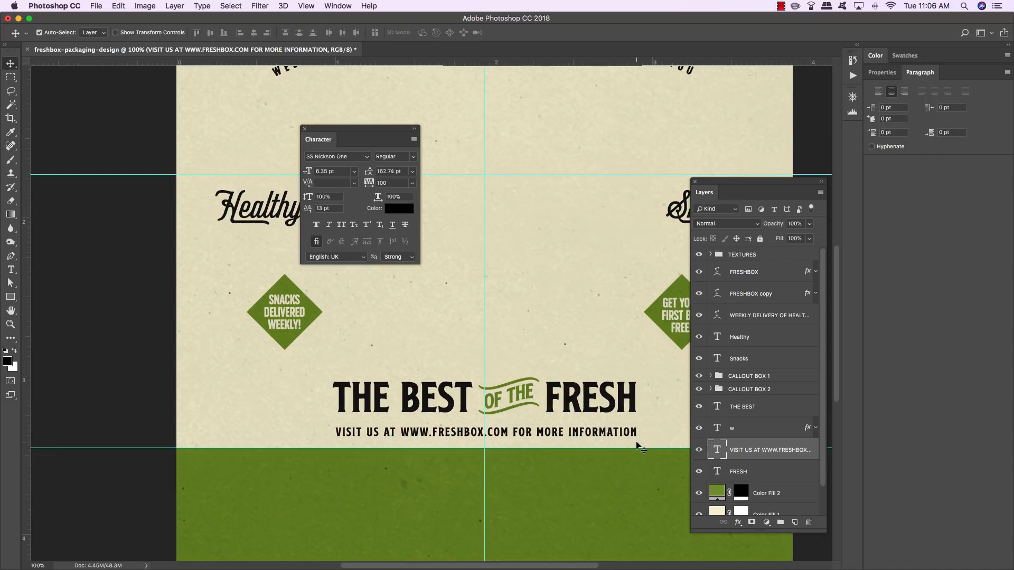
# Raise the website line by about 25 px, right up against the bottom of the tagline, to compare their edges.
pyautogui.hotkey('shift', 'Up')
pyautogui.hotkey('shift', 'Up')
pyautogui.hotkey('shift', 'Up')
pyautogui.hotkey('shift', 'Up')
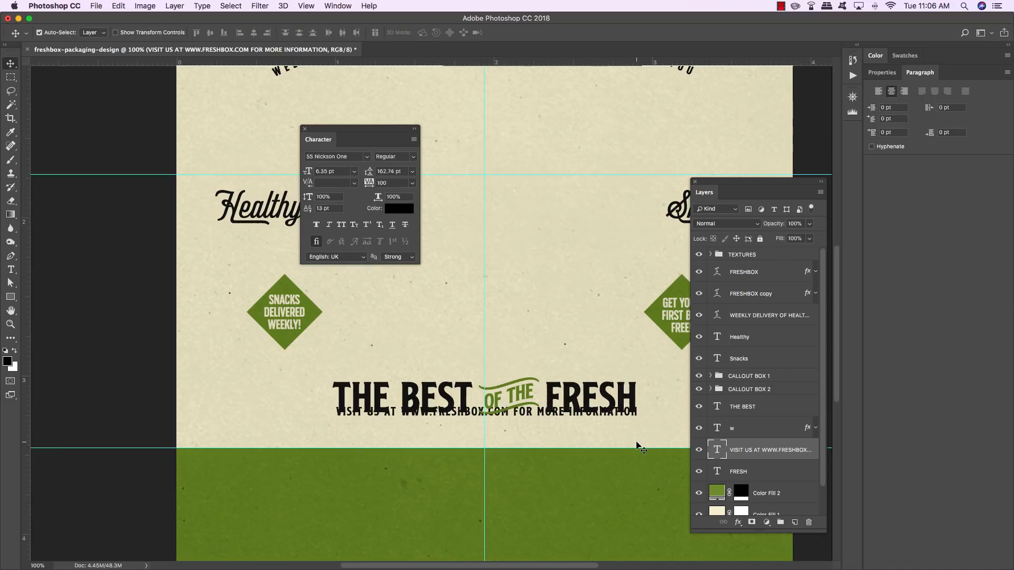
pyautogui.press('Down')
pyautogui.press('Down')
pyautogui.press('Down')
pyautogui.press('Down')
pyautogui.press('Down')
pyautogui.press('Down')
pyautogui.press('Down')
pyautogui.press('Down')
pyautogui.press('Down')
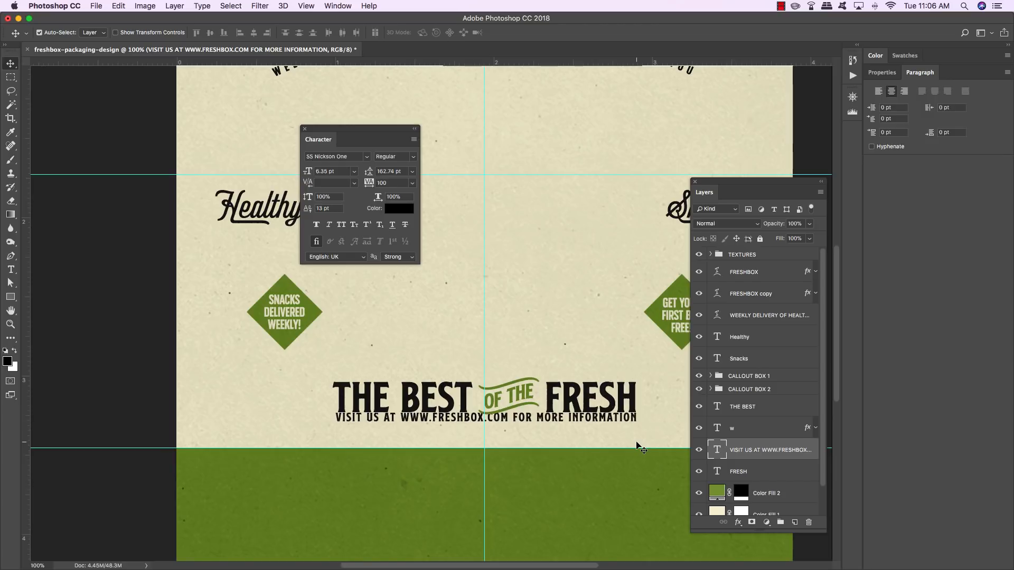
pyautogui.press('Down')
pyautogui.press('Down')
pyautogui.press('Down')
# Scale the website line down to about 99.22% from its left end to match the tagline's edges.
pyautogui.press('super+t')
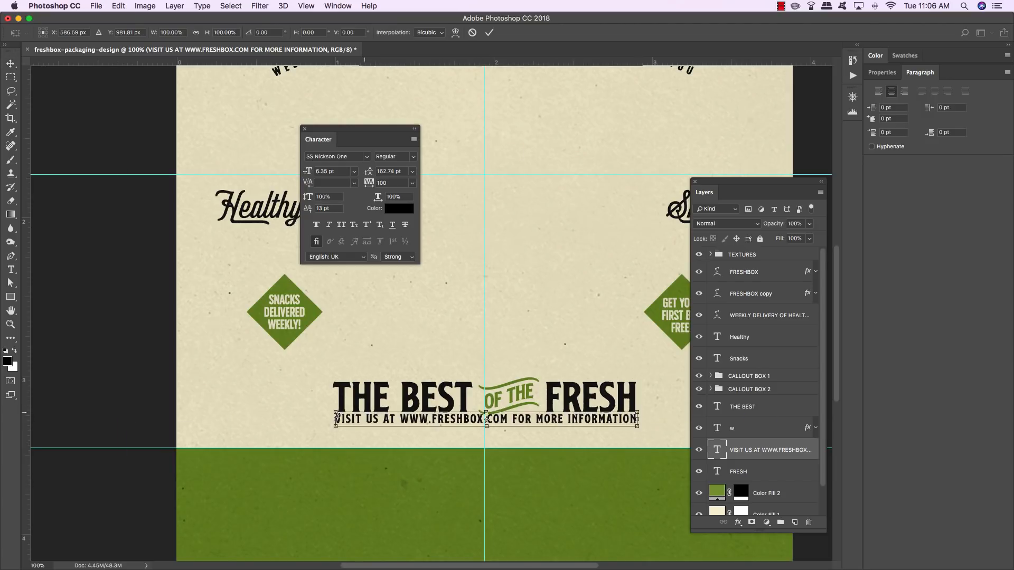
pyautogui.moveTo(338, 427)
pyautogui.mouseDown()
pyautogui.moveTo(330, 431)
pyautogui.moveTo(340, 428)
pyautogui.mouseUp()
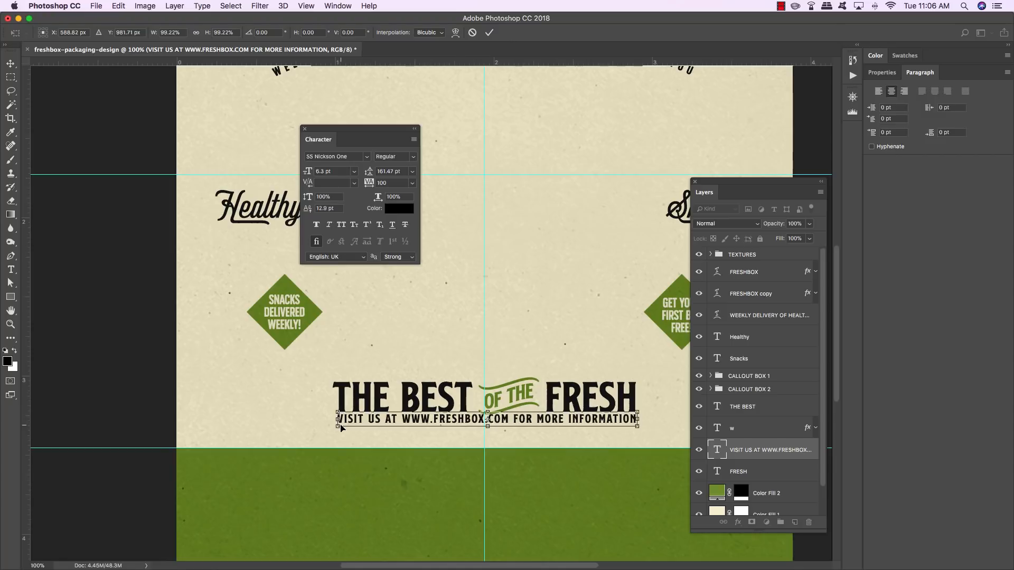
pyautogui.press('Return')
# Lower the website line by about 20 px to leave a gap below the tagline.
pyautogui.press('Down')
pyautogui.press('Down')
pyautogui.press('Down')
pyautogui.press('Down')
pyautogui.press('Down')
pyautogui.press('Down')
pyautogui.press('Down')
pyautogui.press('Down')
pyautogui.press('Down')
pyautogui.press('Down')
pyautogui.press('Down')
pyautogui.press('Down')
pyautogui.press('Down')
pyautogui.press('Down')
pyautogui.press('Down')
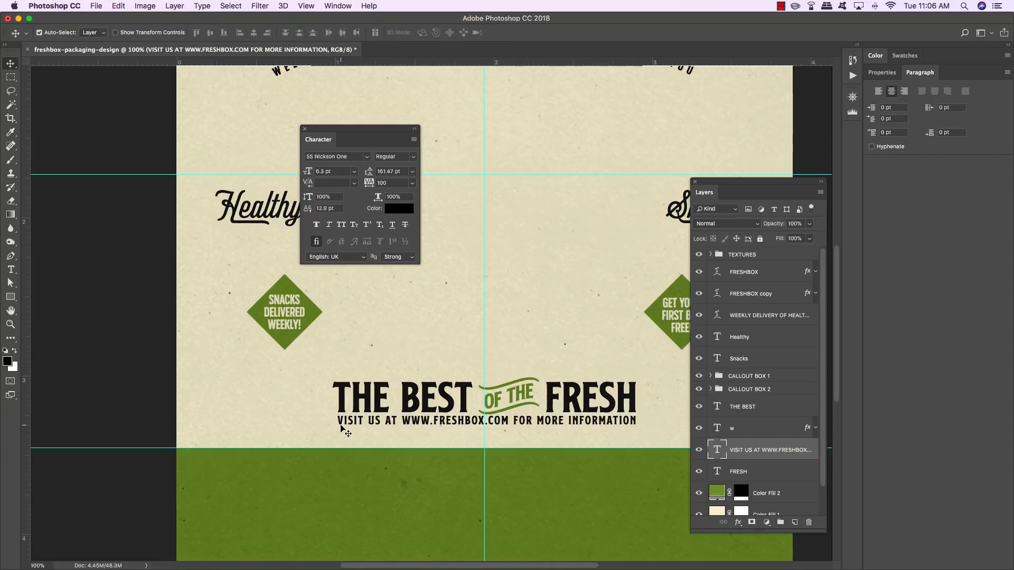
pyautogui.press('Down')
pyautogui.press('Down')
pyautogui.press('Down')
pyautogui.press('Down')
pyautogui.press('Down')
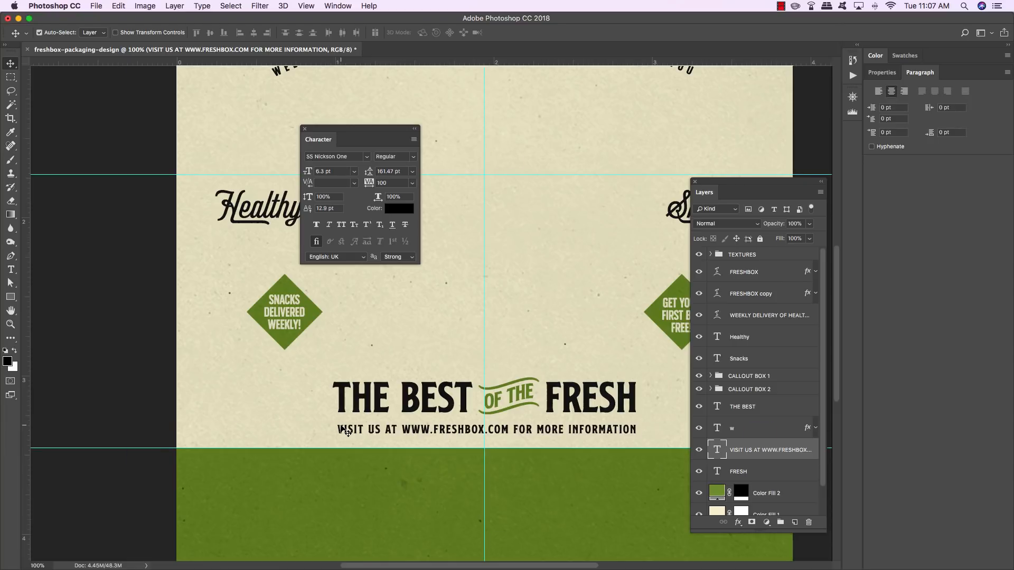
# Place the website layer beneath FRESH in the layer stack and move all four tagline and website layers up about 20 px.
pyautogui.scroll(-2, 584, 369)
pyautogui.hscroll(3, 584, 369)
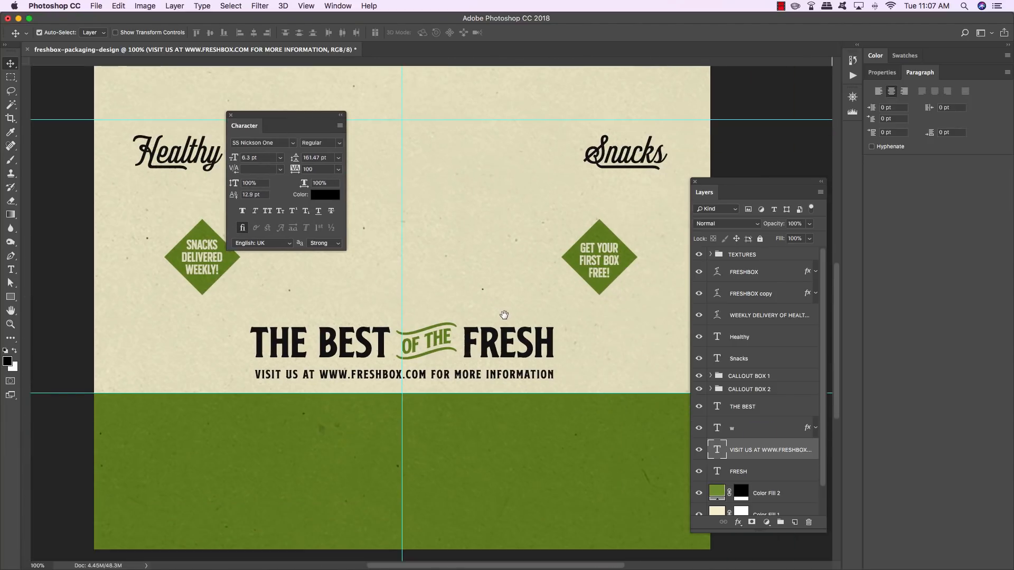
pyautogui.moveTo(780, 459); pyautogui.dragTo(775, 477)
pyautogui.keyDown('shift'); pyautogui.click(768, 408); pyautogui.keyUp('shift')
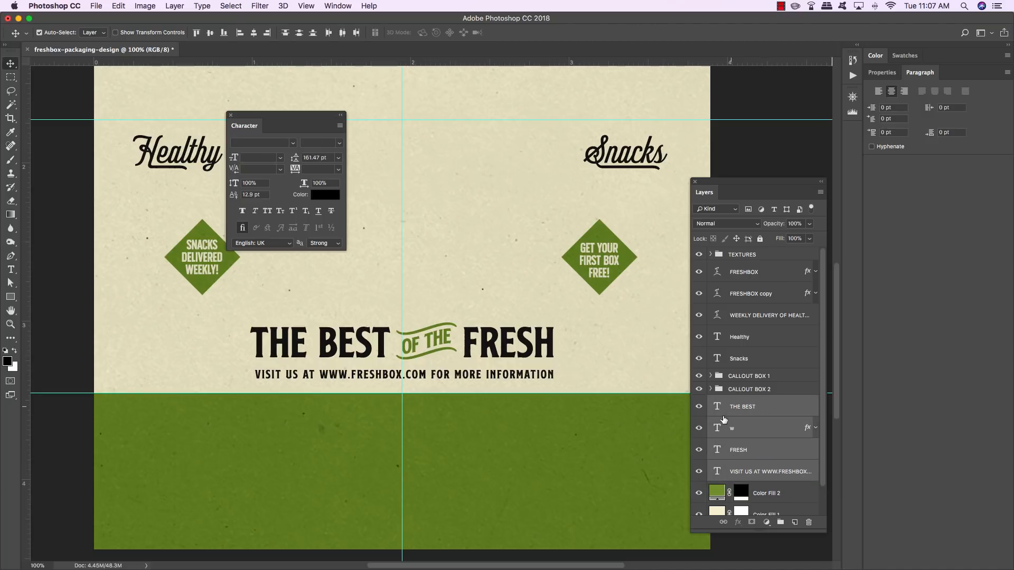
pyautogui.hotkey('shift', 'Up')
pyautogui.hotkey('shift', 'Up')
pyautogui.hotkey('shift', 'Up')
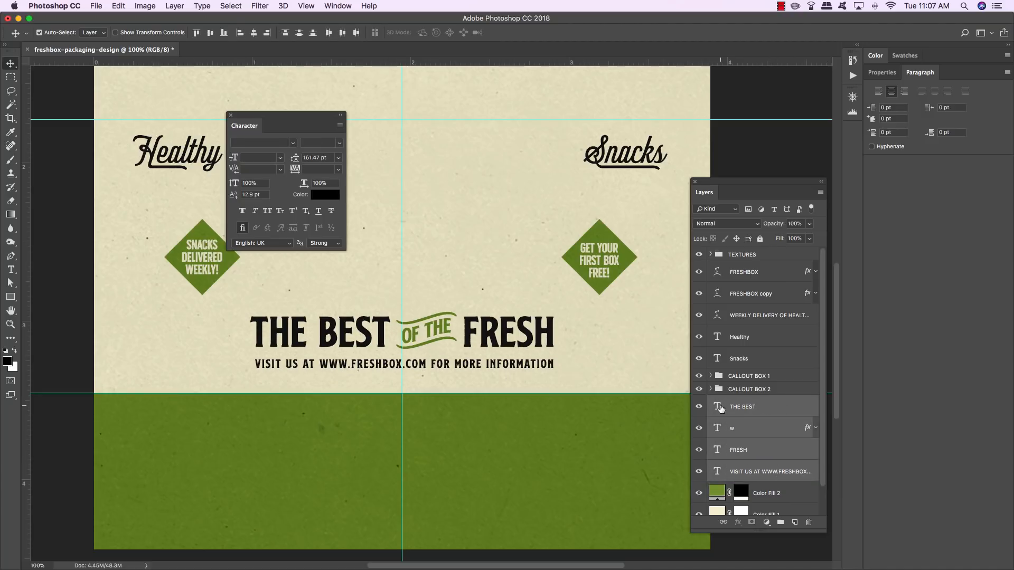
# Move the Healthy and Snacks lettering and both callout groups up together by about 60 px.
pyautogui.moveTo(539, 394); pyautogui.dragTo(528, 524)
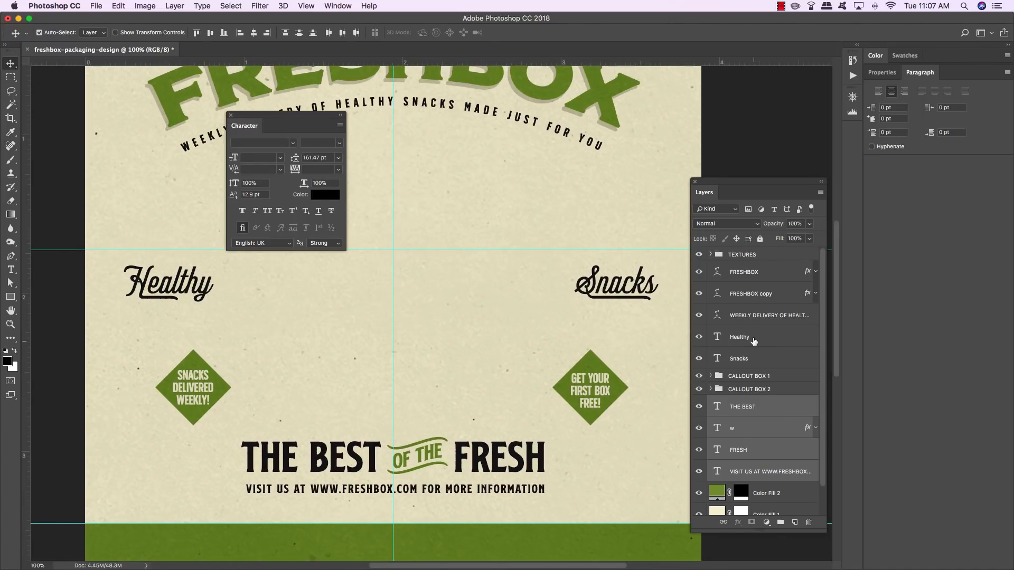
pyautogui.click(767, 338)
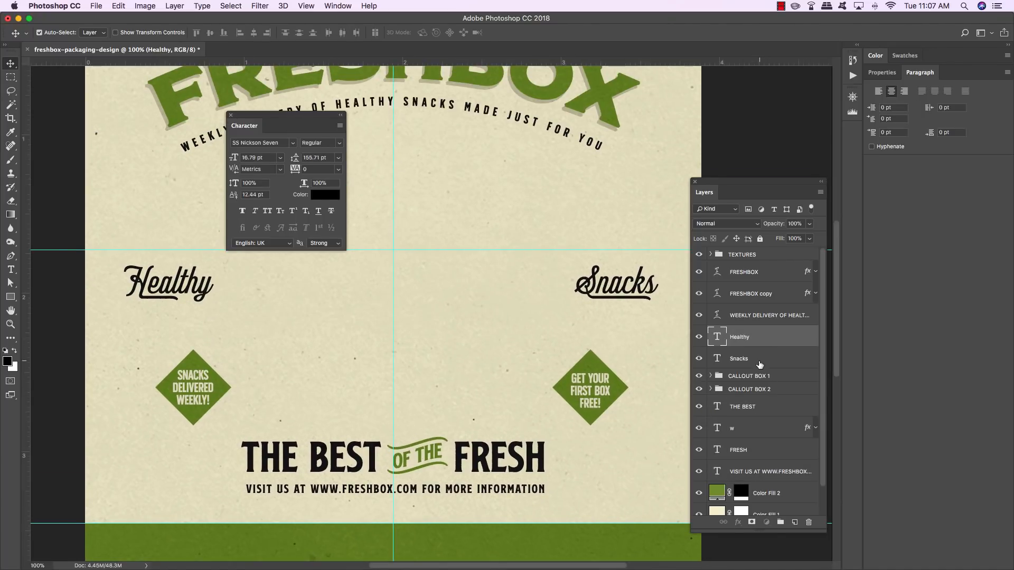
pyautogui.keyDown('shift'); pyautogui.click(759, 364); pyautogui.keyUp('shift')
pyautogui.keyDown('shift'); pyautogui.click(758, 393); pyautogui.keyUp('shift')
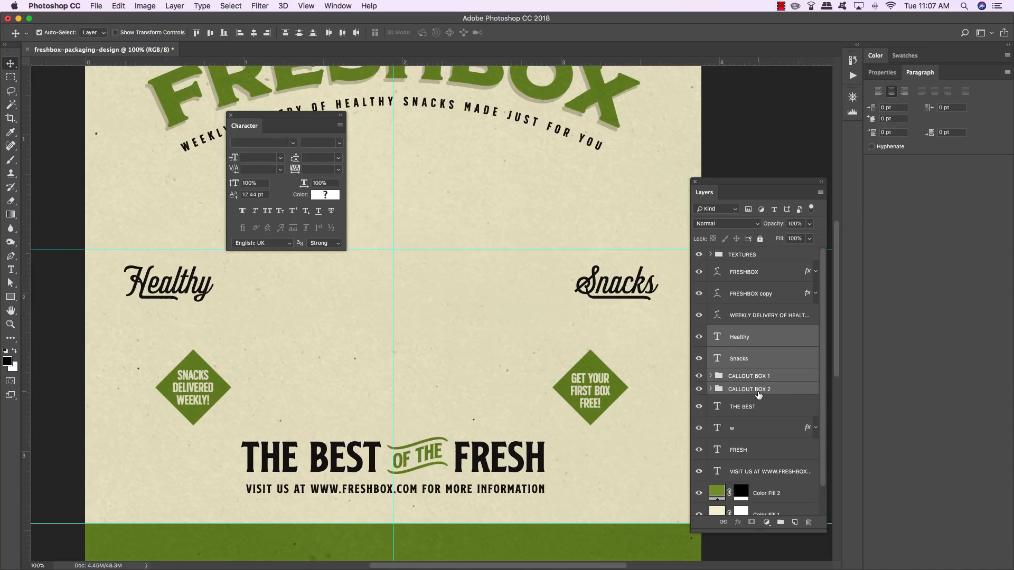
pyautogui.hotkey('shift', 'Up')
pyautogui.hotkey('shift', 'Up')
pyautogui.hotkey('shift', 'Up')
pyautogui.hotkey('shift', 'Up')
pyautogui.hotkey('shift', 'Up')
pyautogui.hotkey('shift', 'Up')
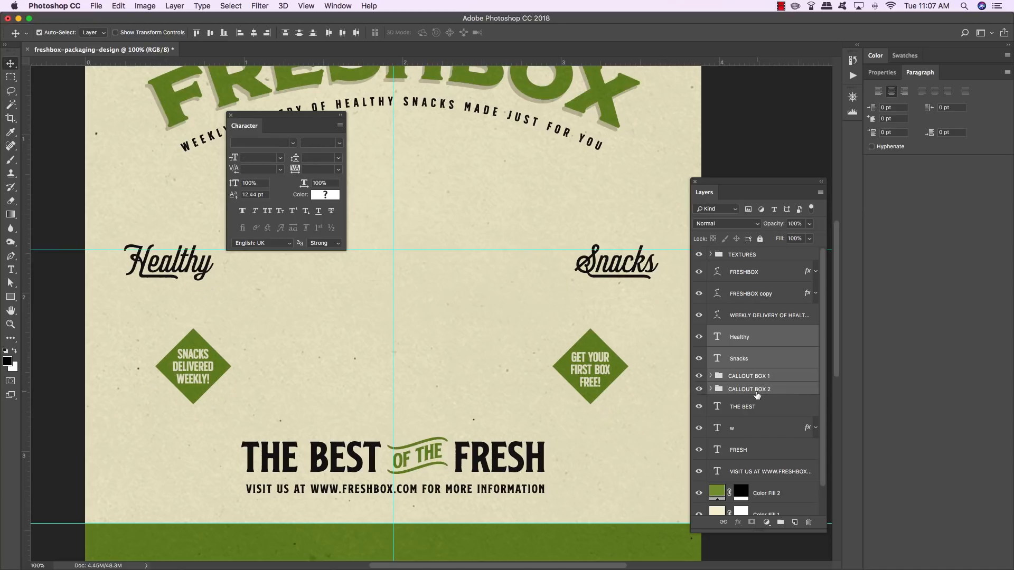
pyautogui.press('Up')
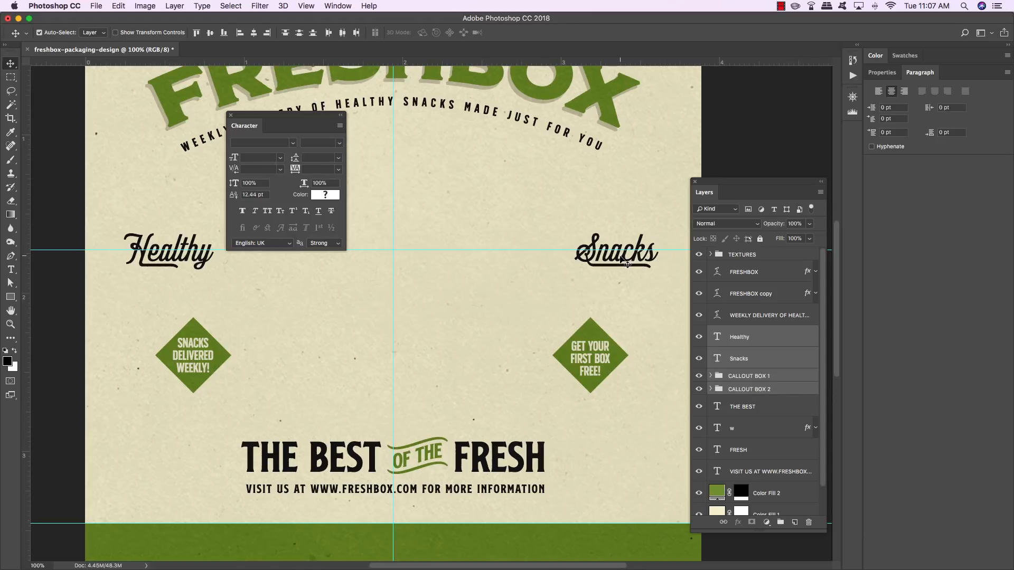
# Move the CALLOUT BOX 1 and CALLOUT BOX 2 groups down together by about 50 px.
pyautogui.click(746, 378)
pyautogui.keyDown('shift'); pyautogui.click(749, 391); pyautogui.keyUp('shift')
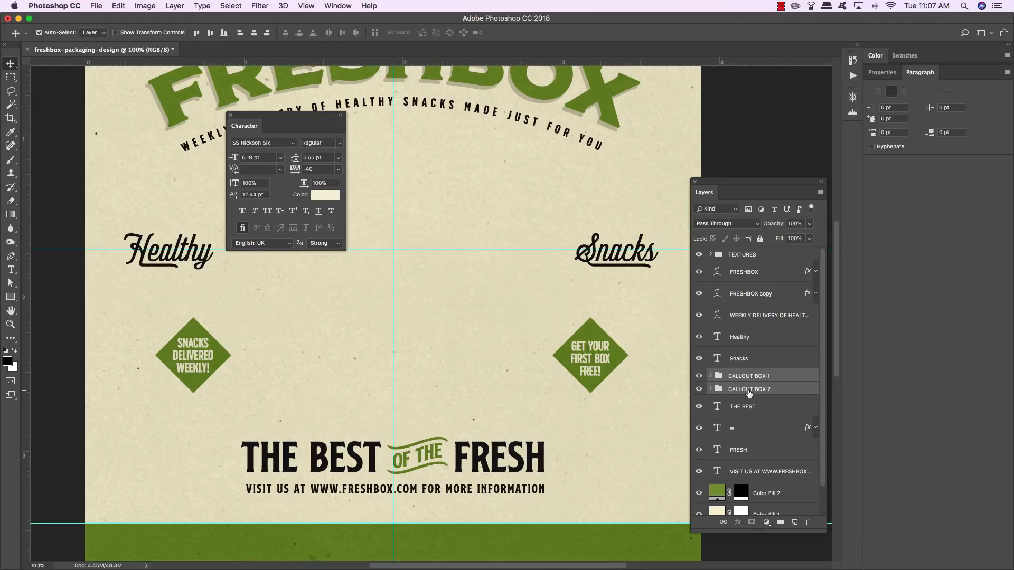
pyautogui.hotkey('shift', 'Down')
pyautogui.hotkey('shift', 'Down')
pyautogui.hotkey('shift', 'Down')
pyautogui.hotkey('shift', 'Down')
pyautogui.hotkey('shift', 'Down')
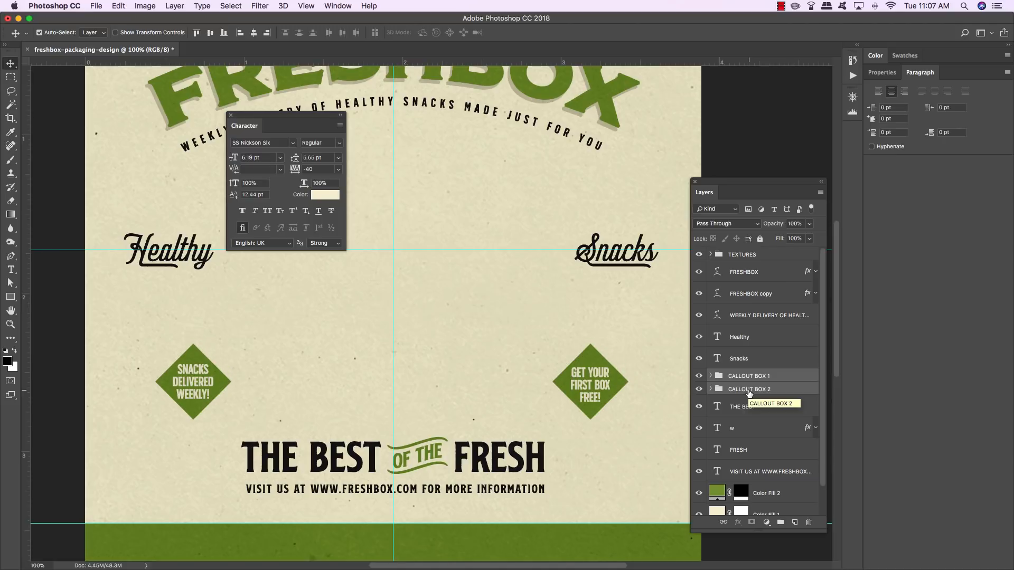
# Select the website line's text layer.
pyautogui.moveTo(593, 509); pyautogui.dragTo(577, 397)
pyautogui.click(778, 473)
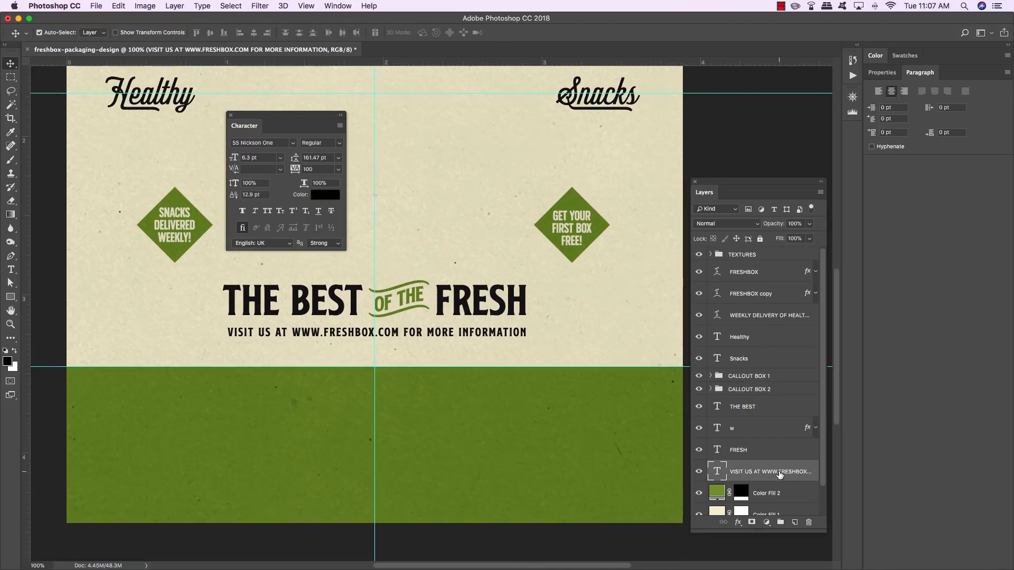
# Add the text "FRESHBOX" on a new layer in the green band, above the VISIT US text layer.
pyautogui.click(796, 523)
pyautogui.press('t')
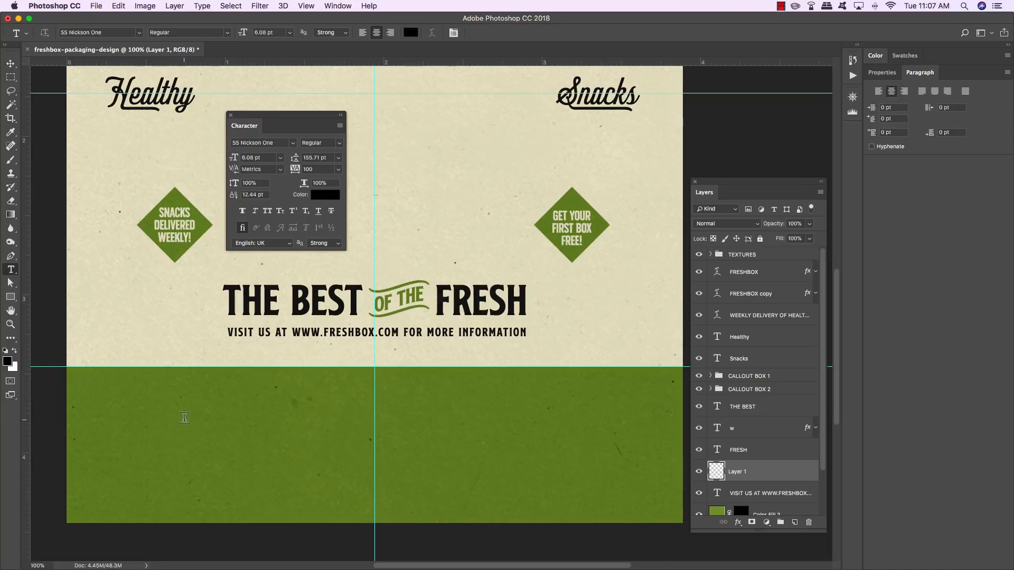
pyautogui.click(191, 431)
pyautogui.write('FRESHBOX')
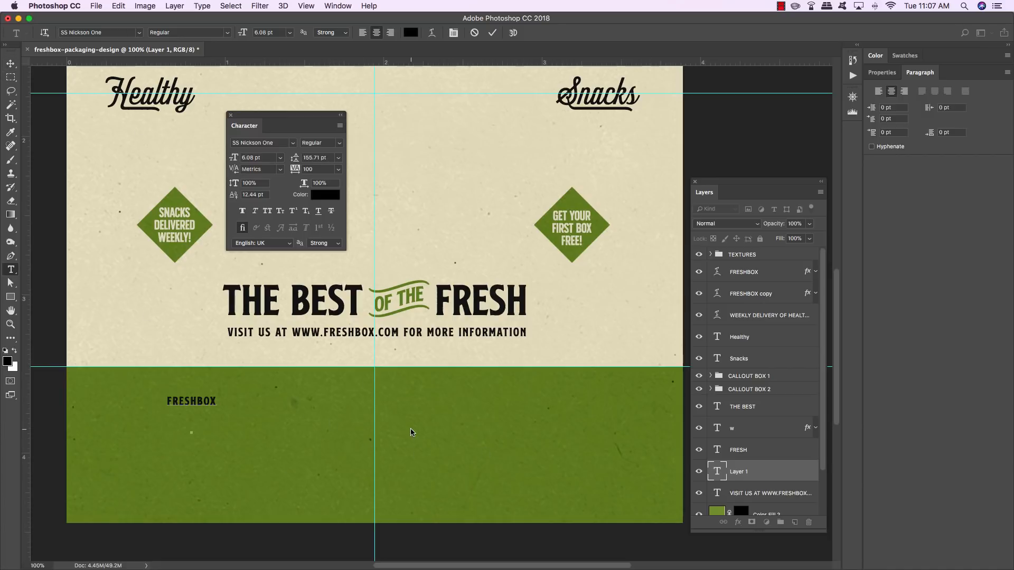
# Set the new FRESHBOX text to the SS Nickson Four font at 33.15 pt.
pyautogui.doubleClick(193, 401)
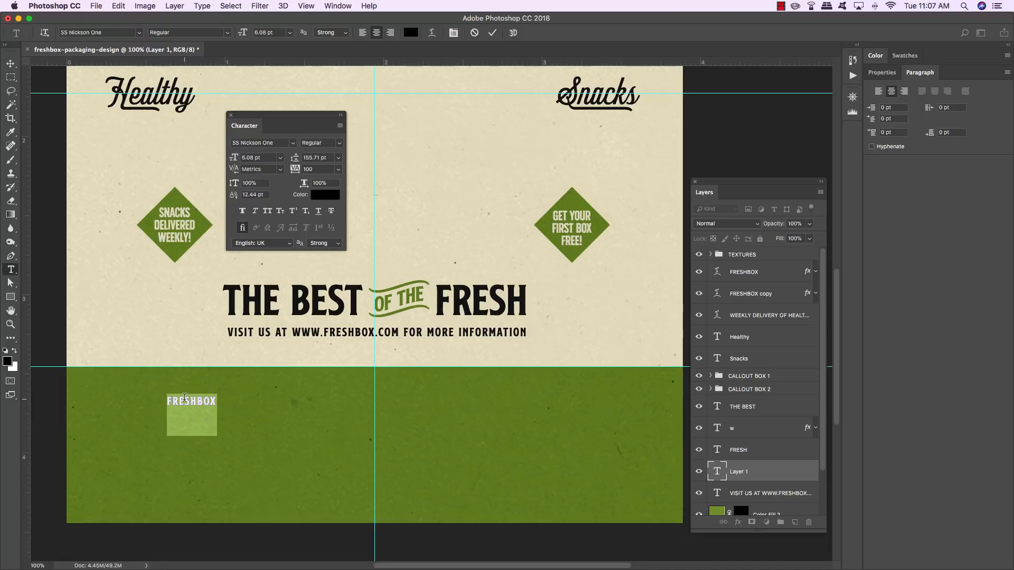
pyautogui.click(254, 143)
pyautogui.write('ss nickson four')
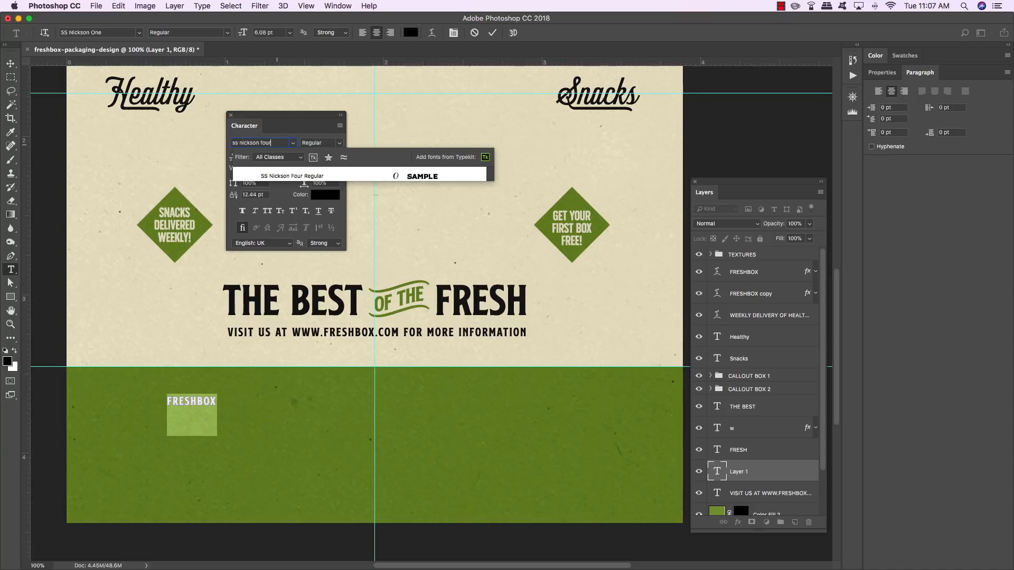
pyautogui.click(264, 178)
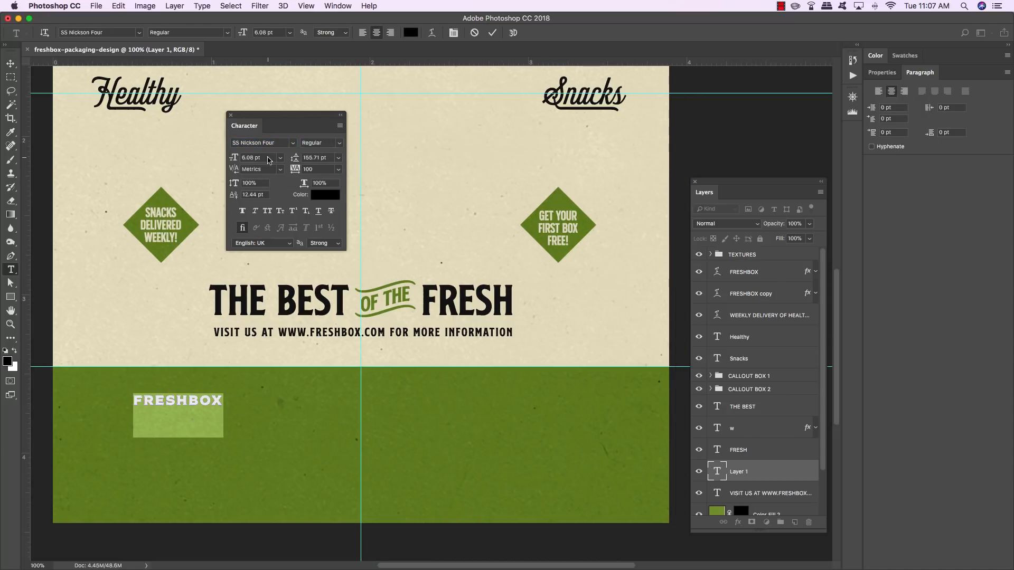
pyautogui.click(267, 157)
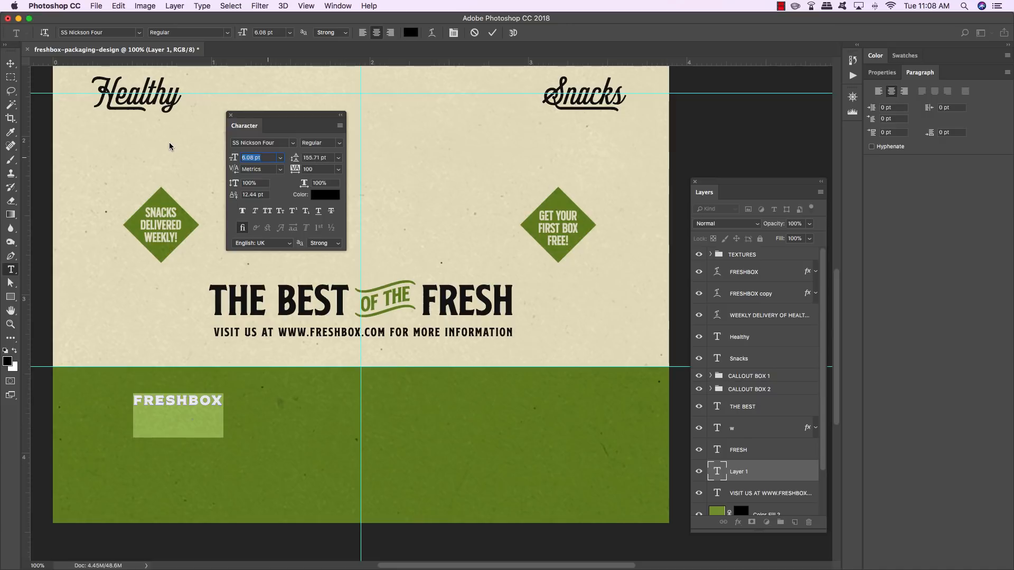
pyautogui.write('33.15')
pyautogui.press('Return')
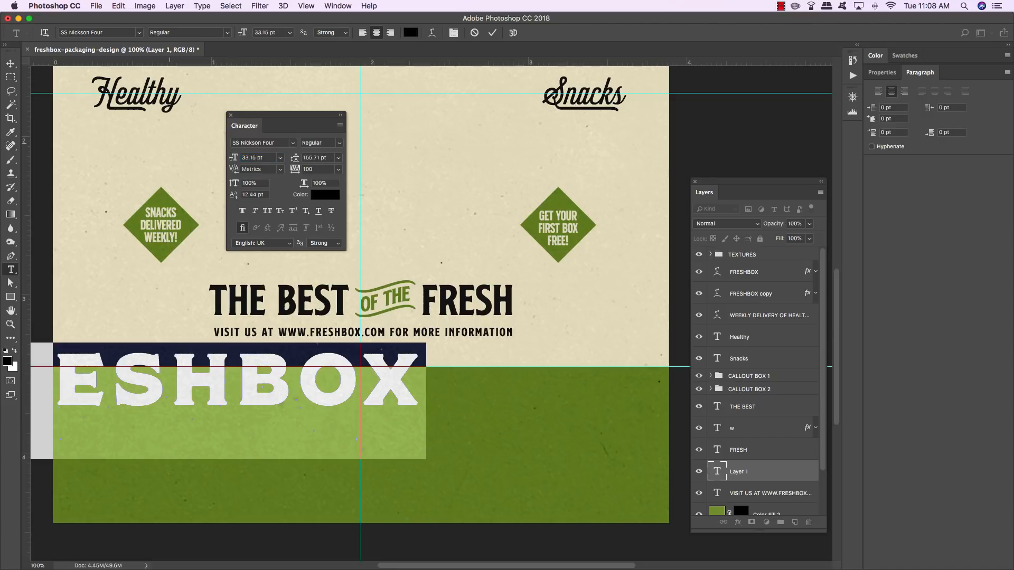
# Change the color of the new FRESHBOX text to cream F4F0D6.
pyautogui.click(317, 195)
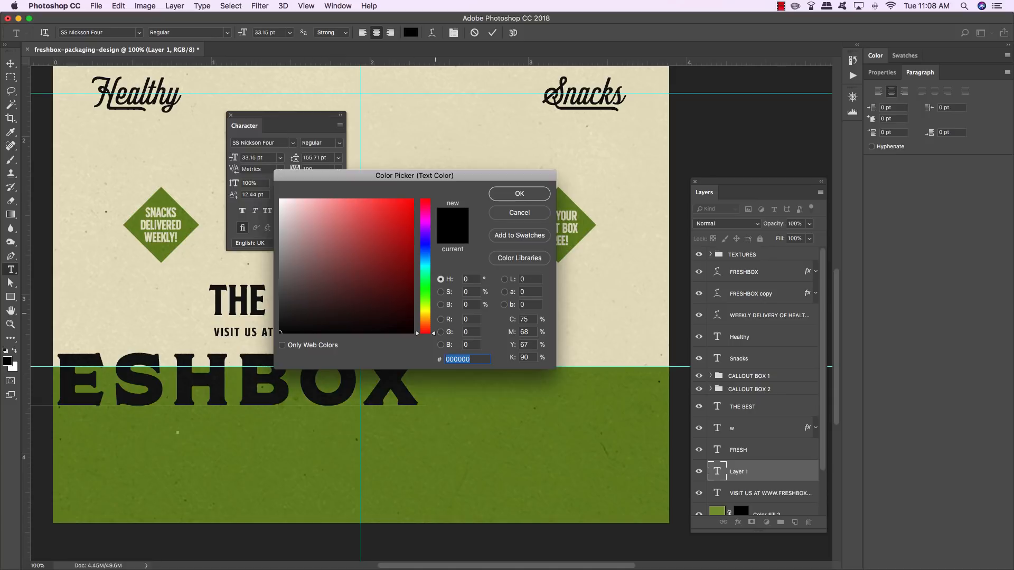
pyautogui.write('F4F')
pyautogui.write('0D6')
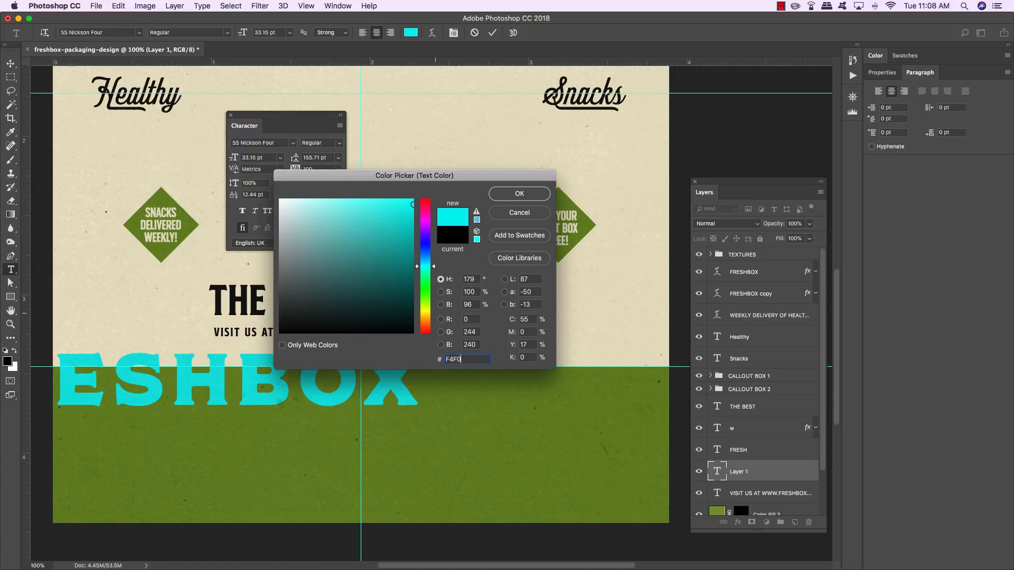
pyautogui.press('Return')
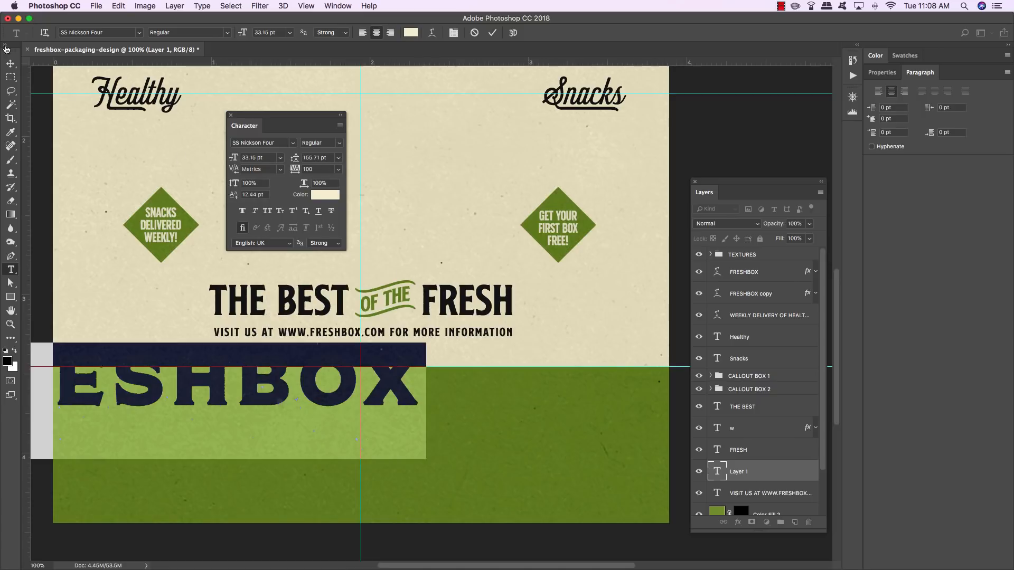
# Center the cream FRESHBOX text on the vertical guide within the green band and nudge it up slightly.
pyautogui.hotkey('ctrl', 'Return')
pyautogui.hotkey('ctrl', 't')
pyautogui.moveTo(324, 400); pyautogui.dragTo(482, 433)
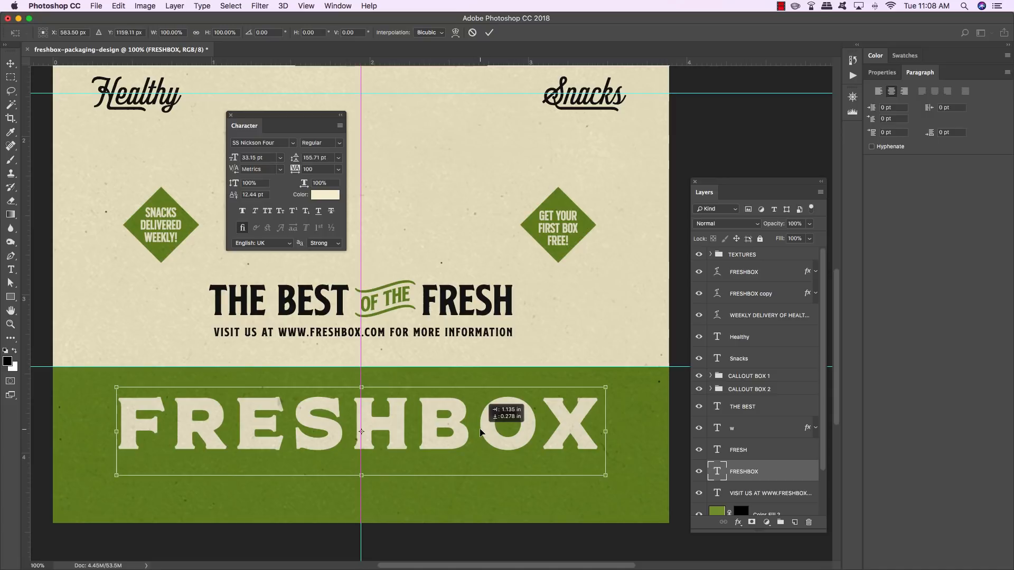
pyautogui.press('Return')
pyautogui.hotkey('shift', 'Up')
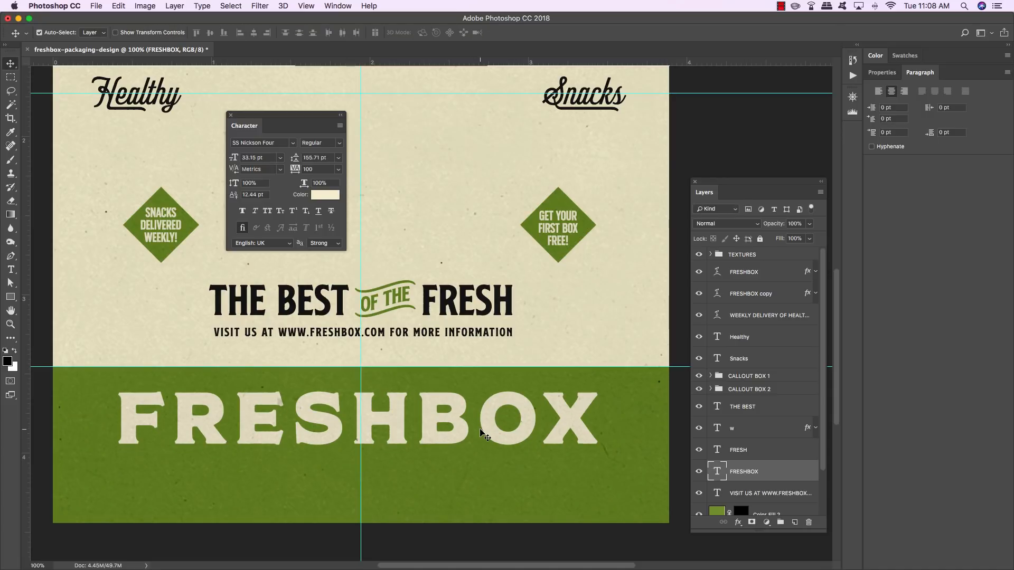
# Set the tracking of the cream FRESHBOX text to 0.
pyautogui.press('t')
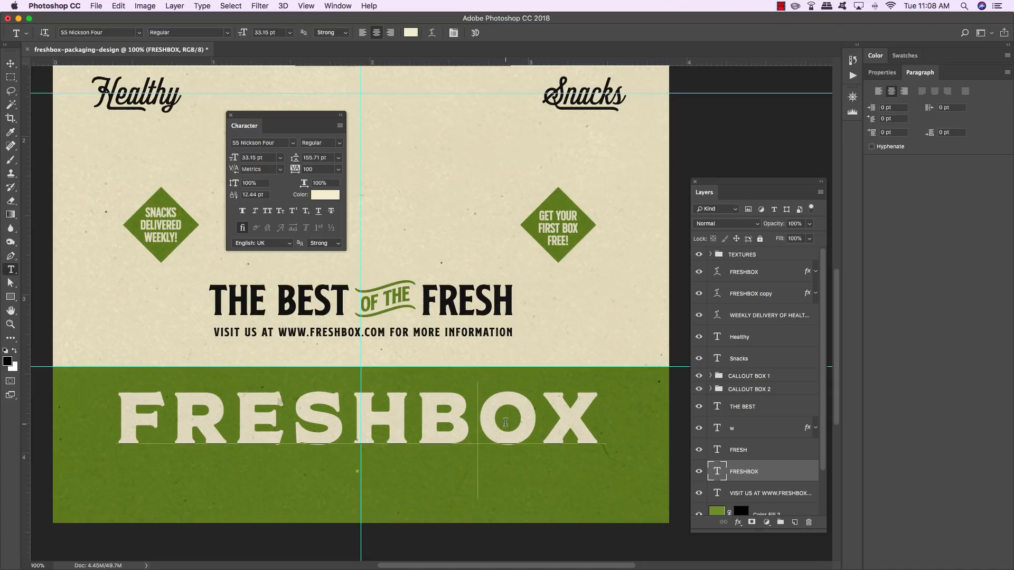
pyautogui.doubleClick(504, 424)
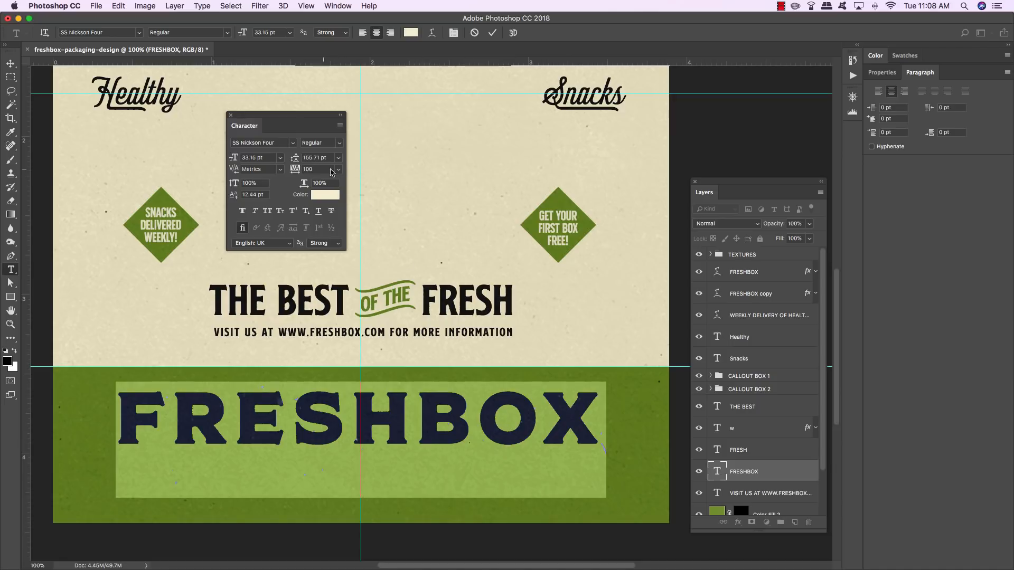
pyautogui.click(338, 170)
pyautogui.click(315, 231)
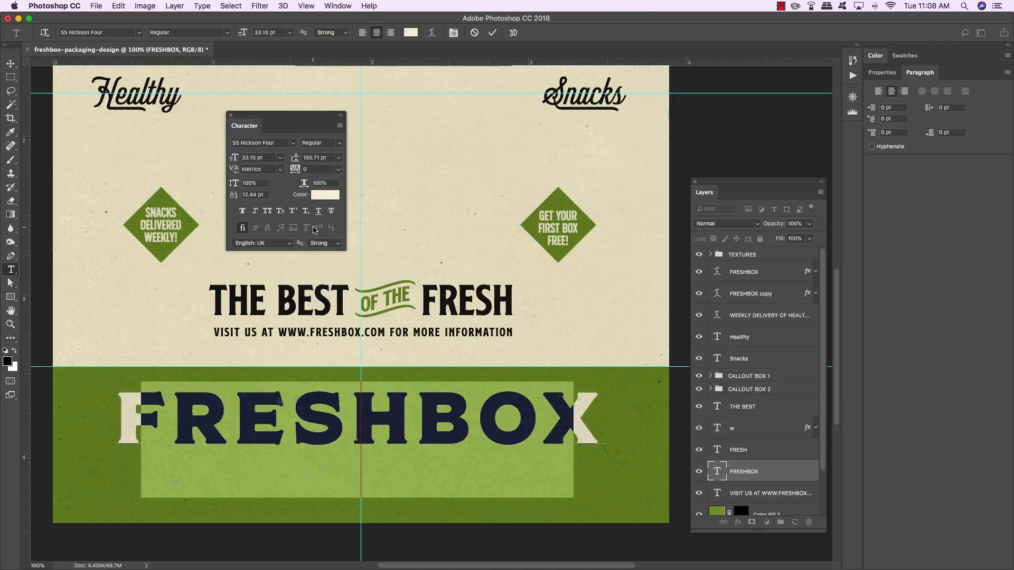
pyautogui.click(10, 63)
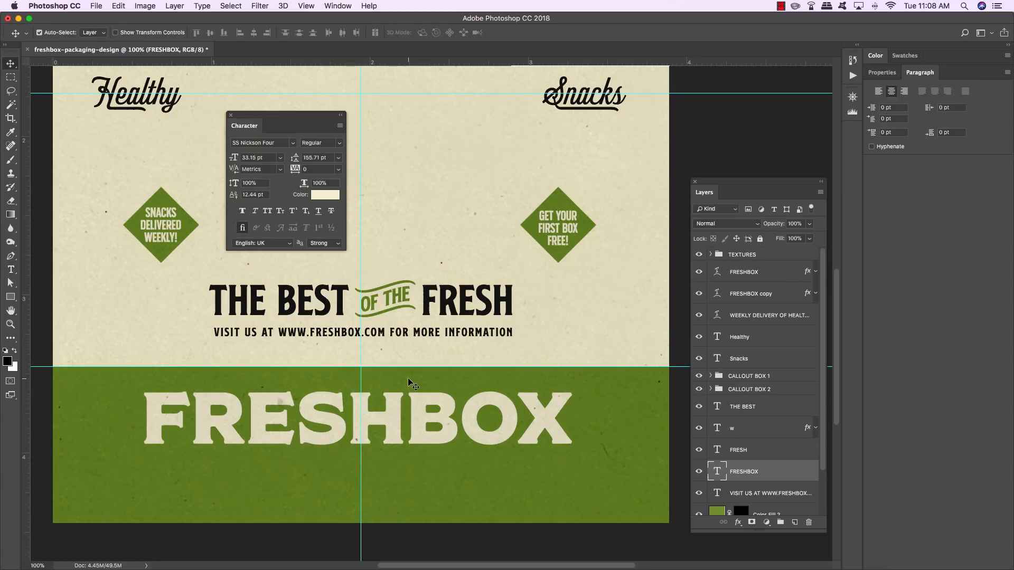
# Create a duplicate of the cream FRESHBOX text layer beneath the original, offset slightly left and down.
pyautogui.press('super+j')
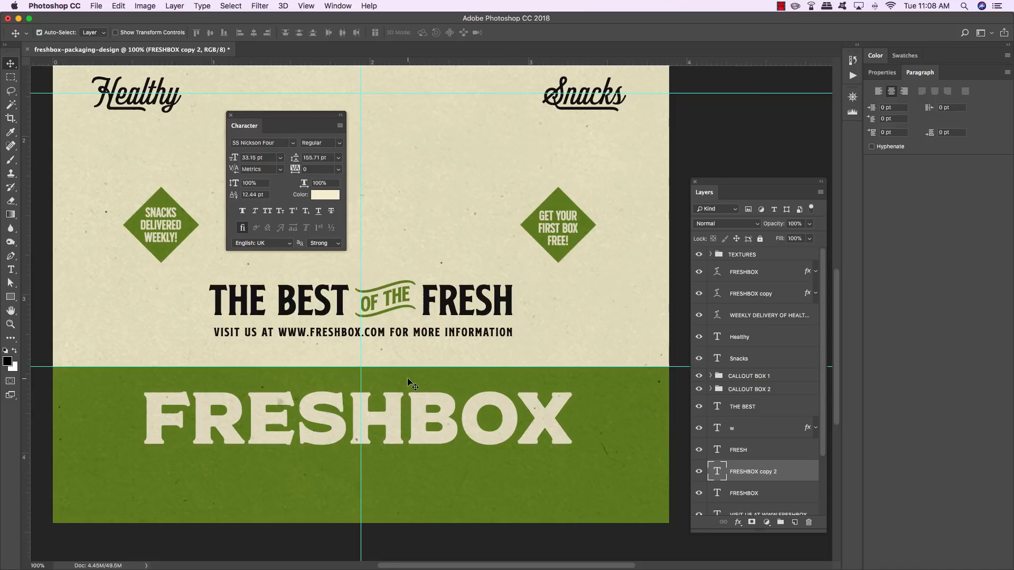
pyautogui.press('super+bracketleft')
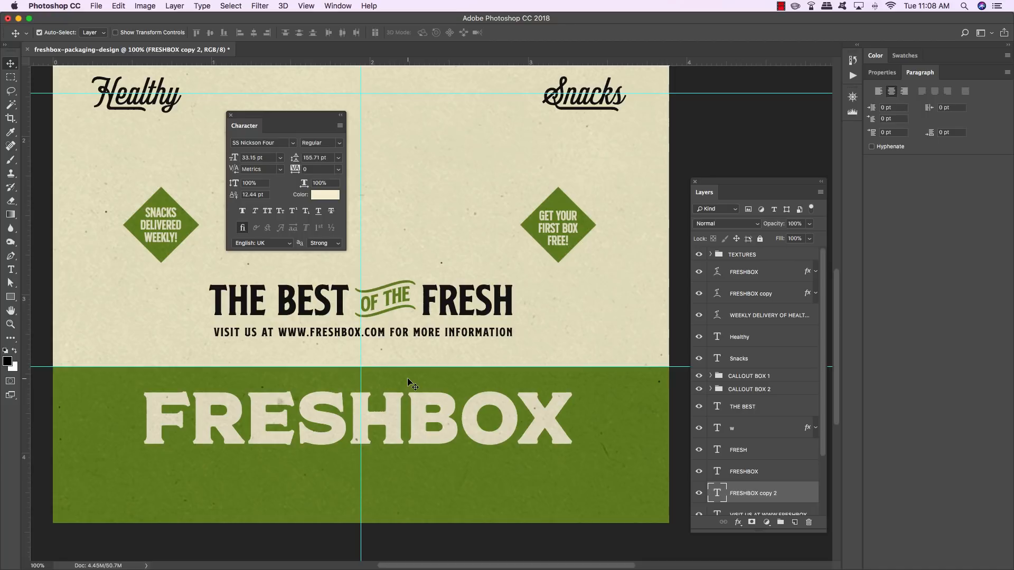
pyautogui.press('Left')
pyautogui.press('Left')
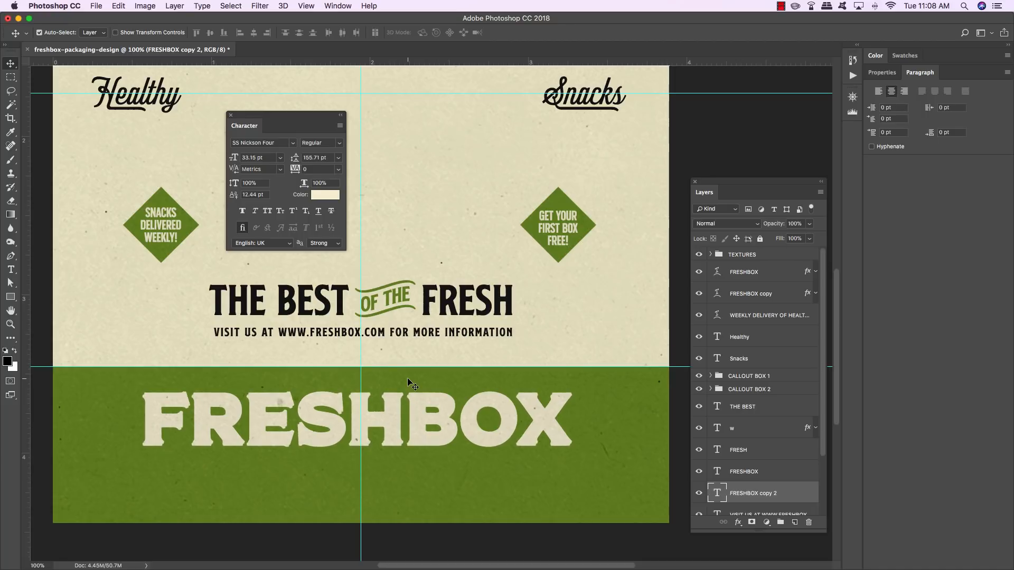
# Apply a Color Overlay of dark green 607A23 to the FRESHBOX copy 2 layer and collapse its effects list.
pyautogui.doubleClick(810, 493)
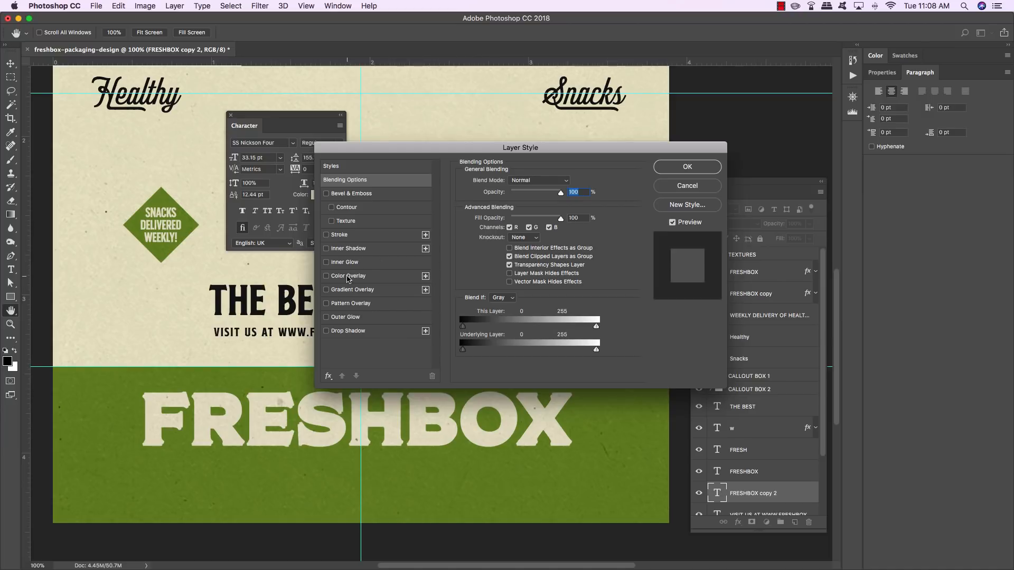
pyautogui.click(348, 276)
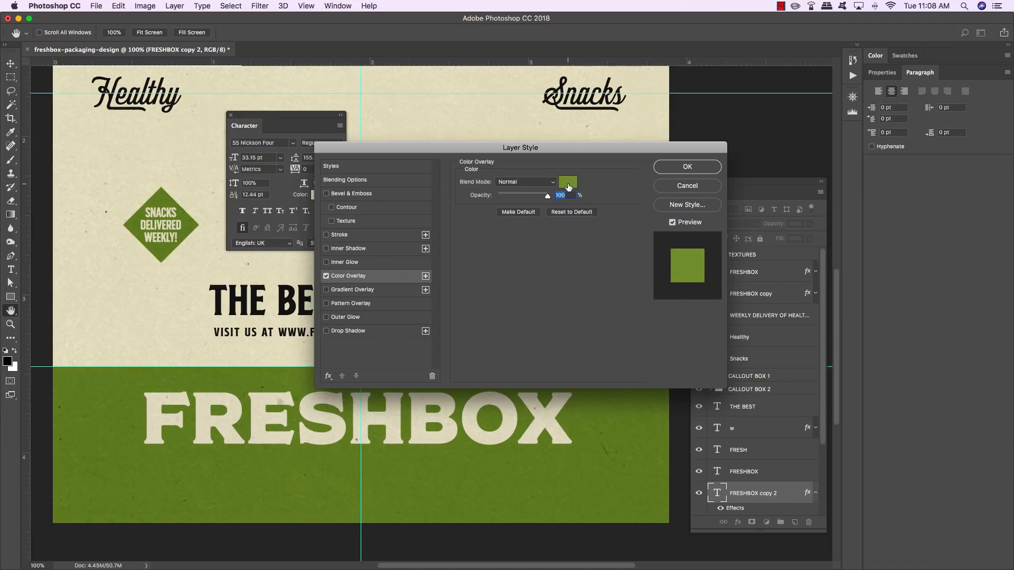
pyautogui.click(568, 187)
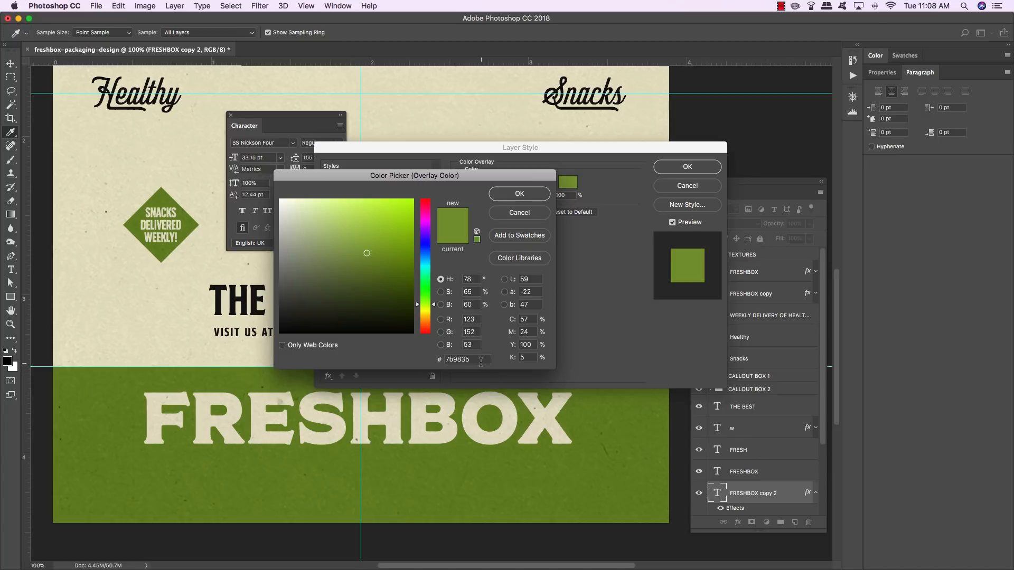
pyautogui.write('60')
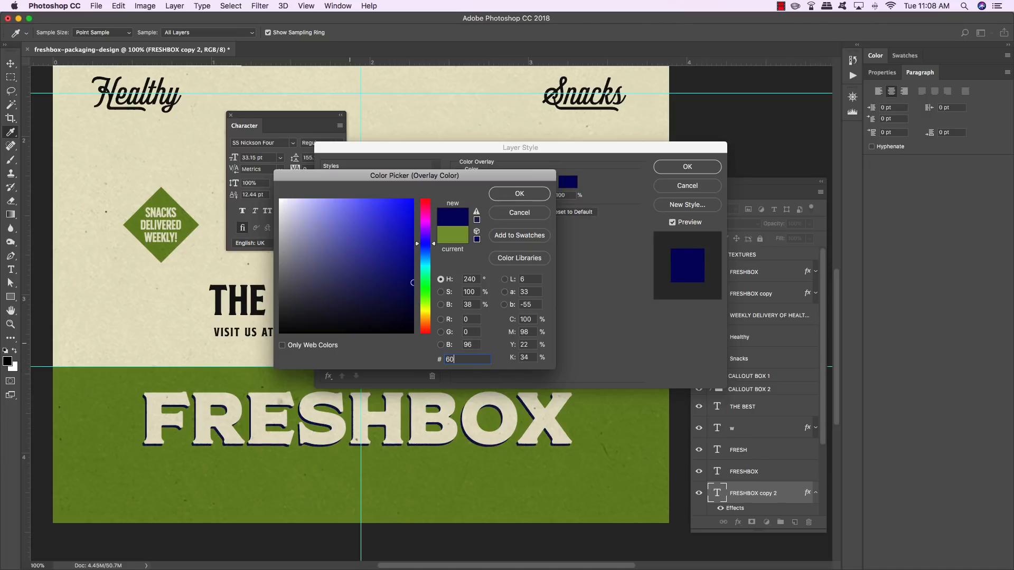
pyautogui.write('7A23')
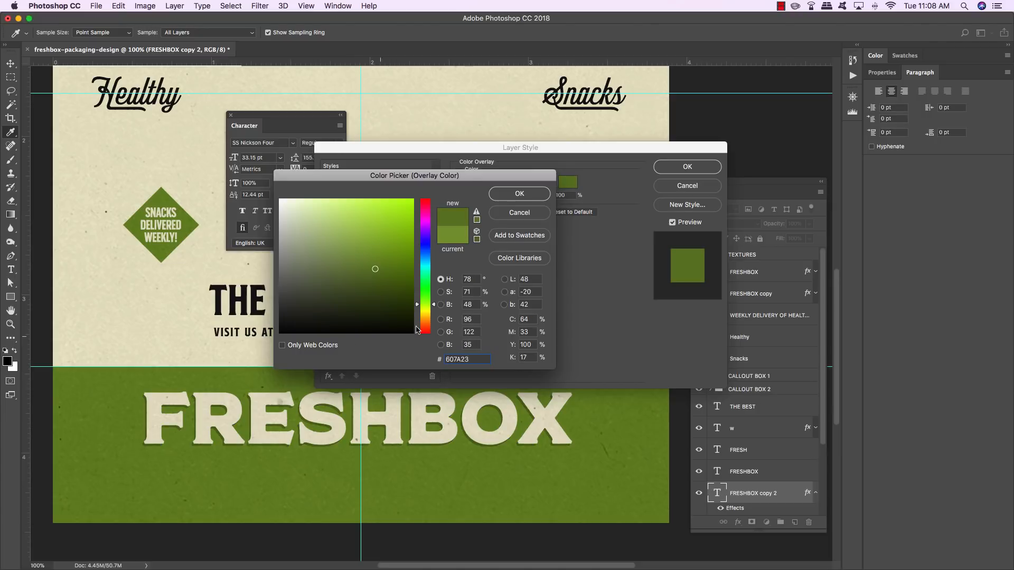
pyautogui.click(500, 193)
pyautogui.click(690, 168)
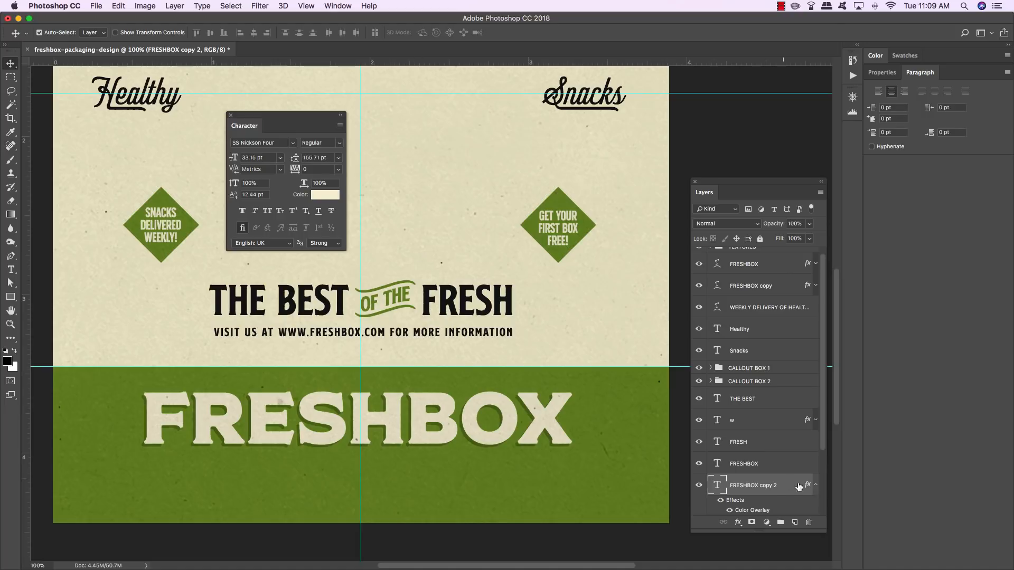
pyautogui.click(815, 485)
# Move the cream FRESHBOX layer and its dark green copy together below the VISIT US text layer.
pyautogui.scroll(-3, 814, 485)
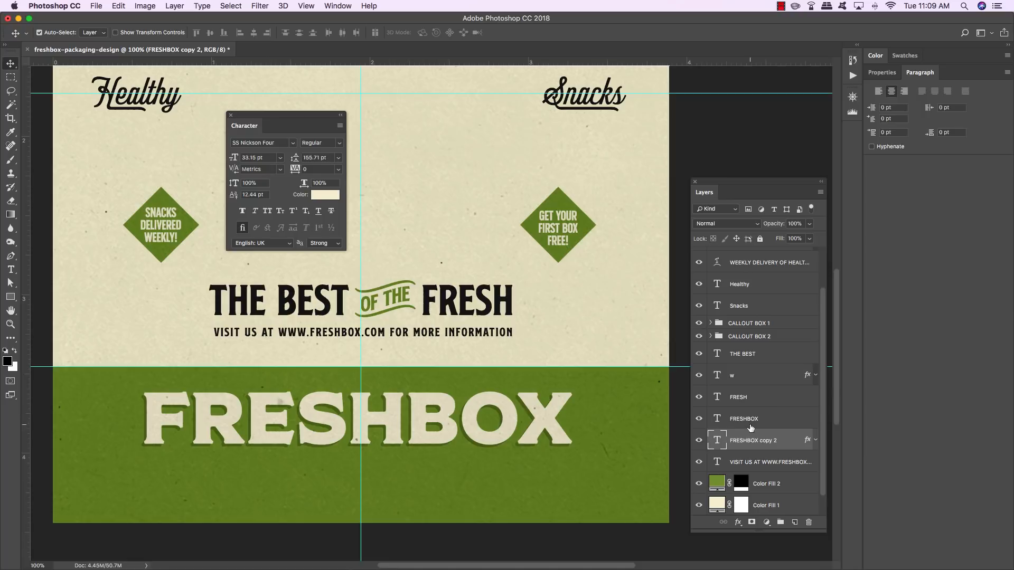
pyautogui.keyDown('shift'); pyautogui.click(780, 424); pyautogui.keyUp('shift')
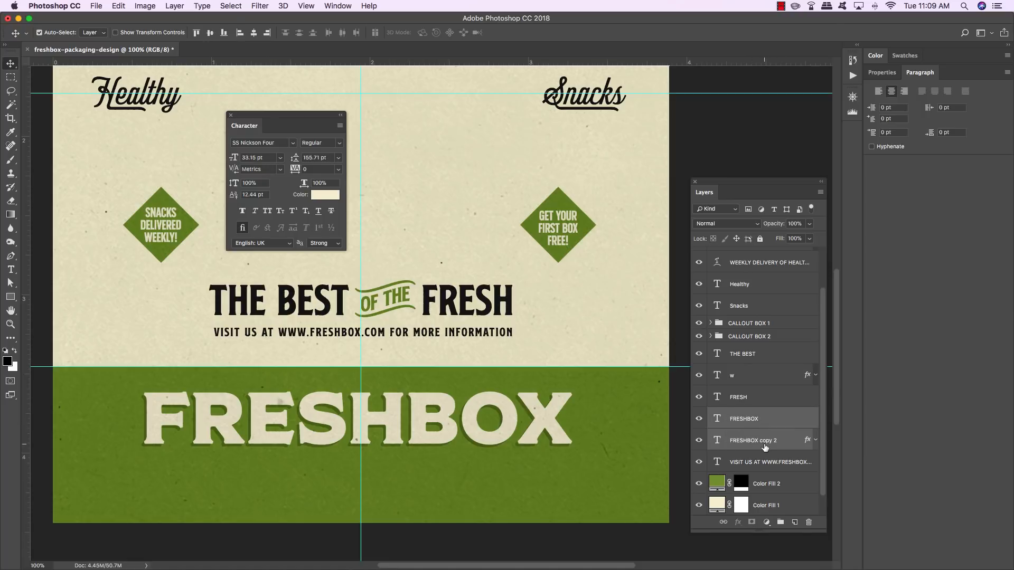
pyautogui.press('super+bracketleft')
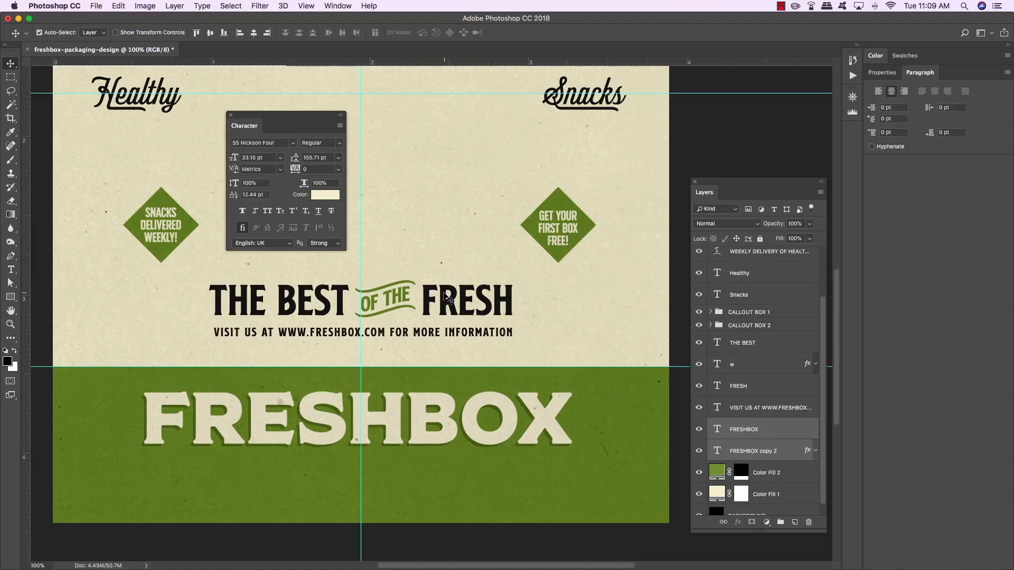
# Nudge the FRESHBOX text and its shadow copy upward, closer to the top edge of the green band.
pyautogui.hotkey('shift', 'Up')
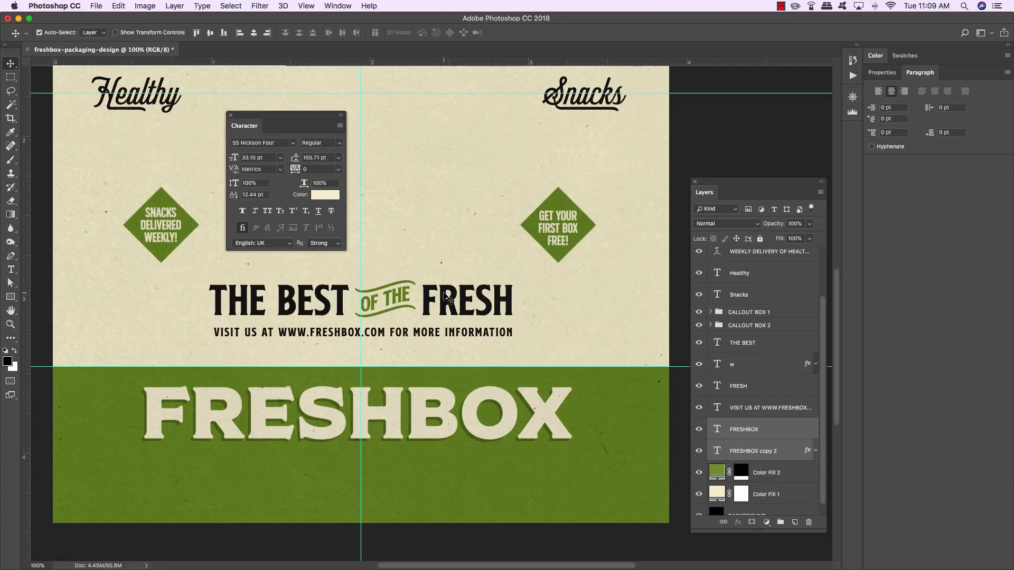
pyautogui.hotkey('shift', 'Up')
pyautogui.hotkey('shift', 'Down')
pyautogui.press('Up')
pyautogui.press('Up')
pyautogui.press('Up')
pyautogui.press('Up')
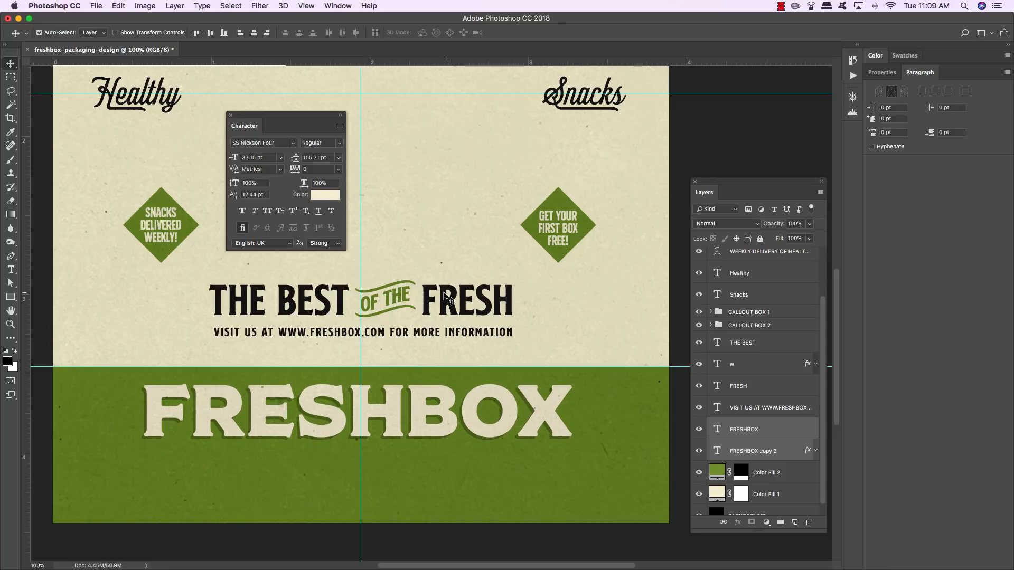
# Align the FRESHBOX text and its shadow copy horizontally with the vertical center guide using Free Transform.
pyautogui.press('super+t')
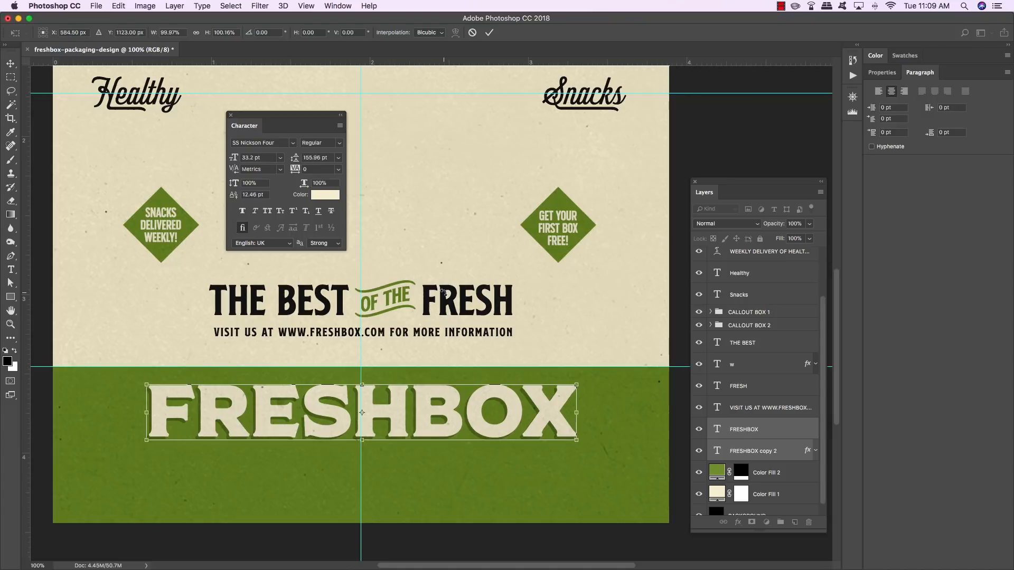
pyautogui.press('Left')
pyautogui.press('Left')
pyautogui.press('Return')
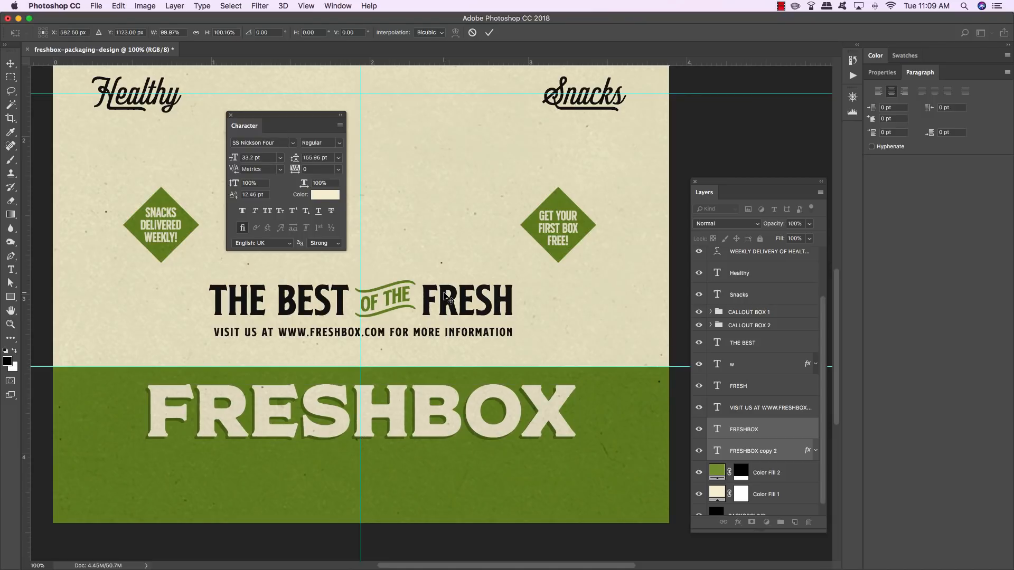
# Add a new empty layer directly above the FRESHBOX copy 2 layer.
pyautogui.click(777, 453)
pyautogui.press('super+alt+shift+n')
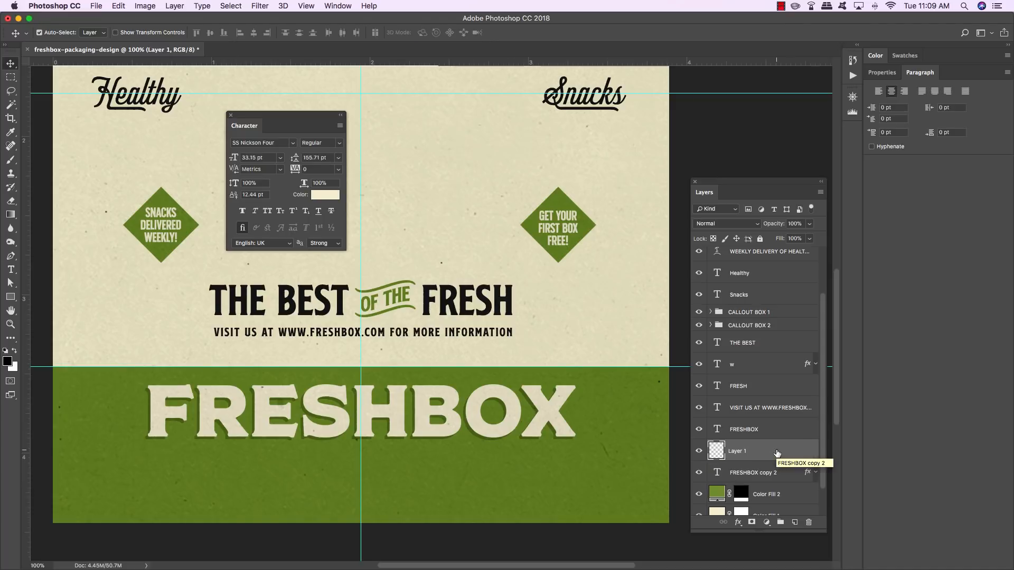
pyautogui.press('t')
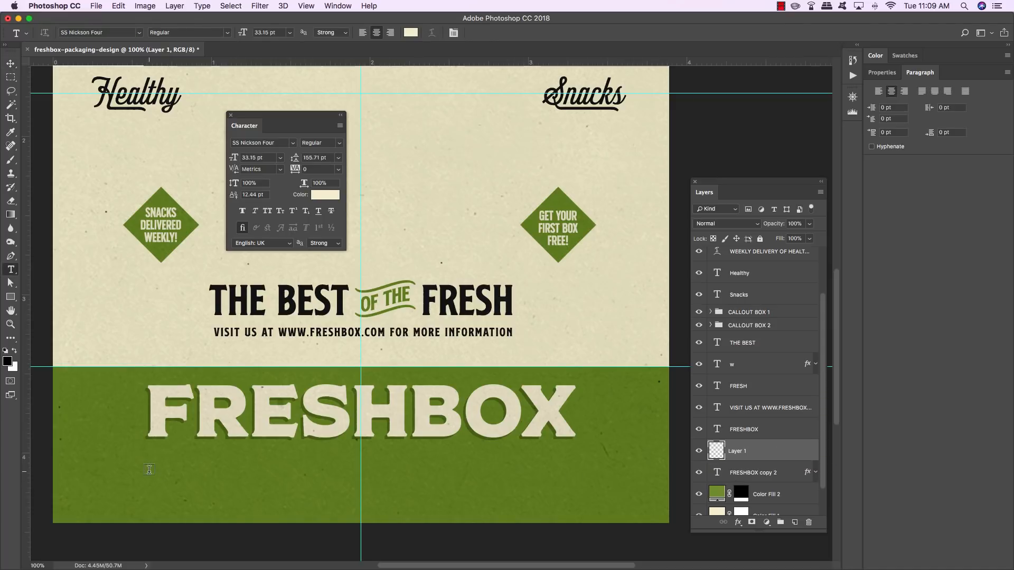
pyautogui.click(11, 64)
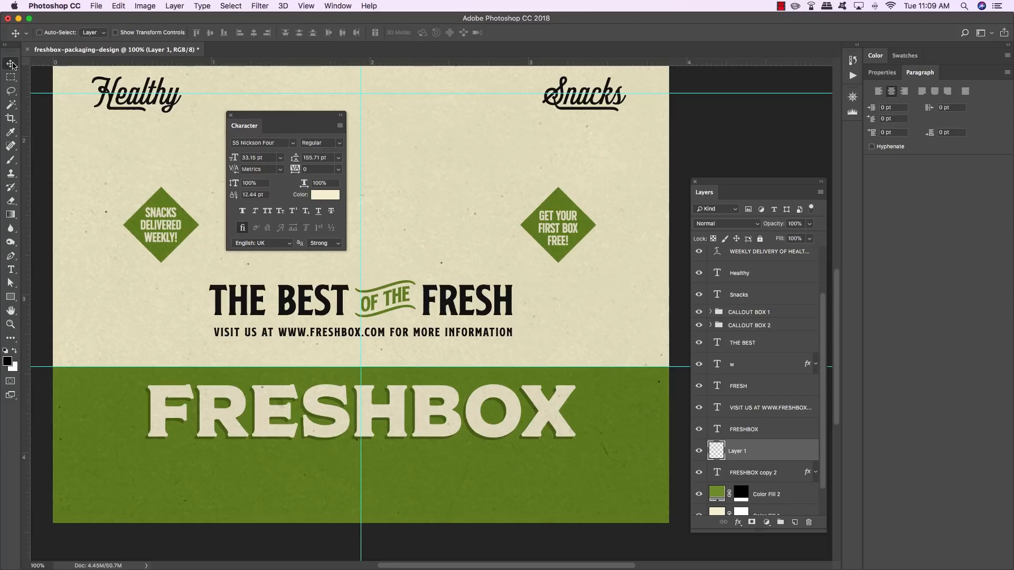
# Enter the tagline "WEEKLY DELIVERY OF HEALTHY SNACKS MADE JUST FOR YOU" as a new text line on the green band.
pyautogui.press('super+minus')
pyautogui.moveTo(255, 114); pyautogui.dragTo(158, 167)
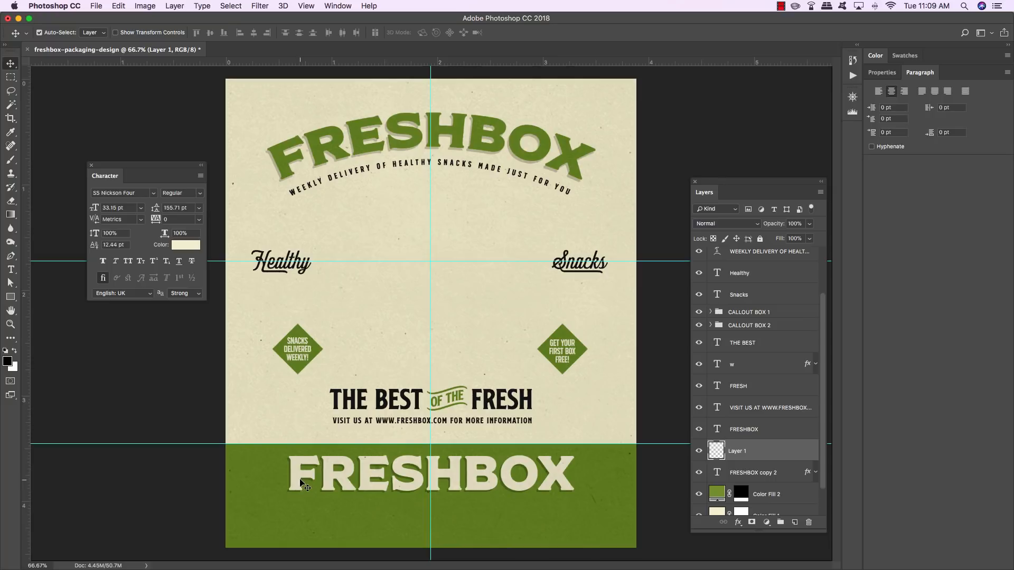
pyautogui.press('t')
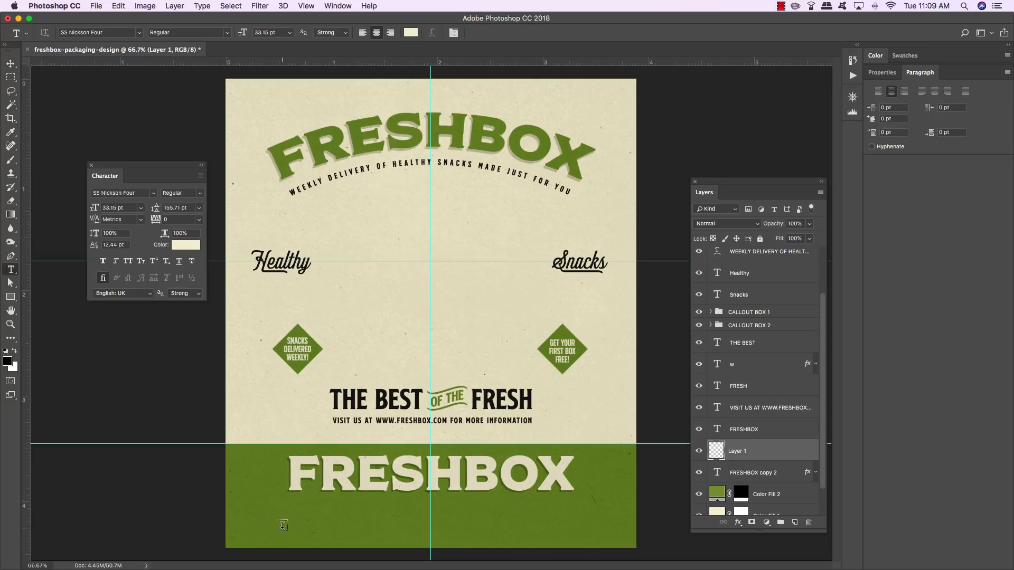
pyautogui.click(283, 510)
pyautogui.write('WEEKL')
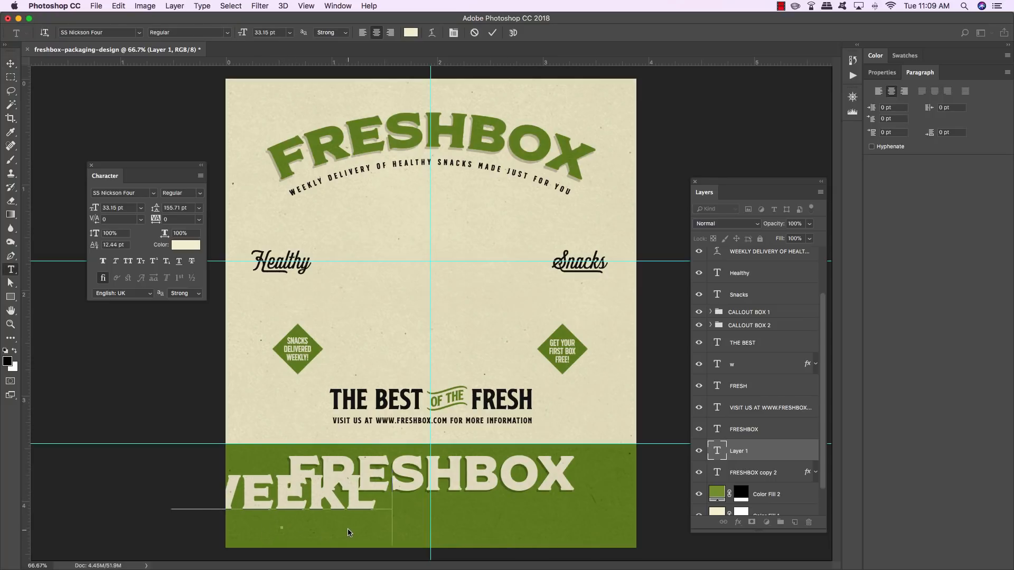
pyautogui.write('Y DELIVERY OF')
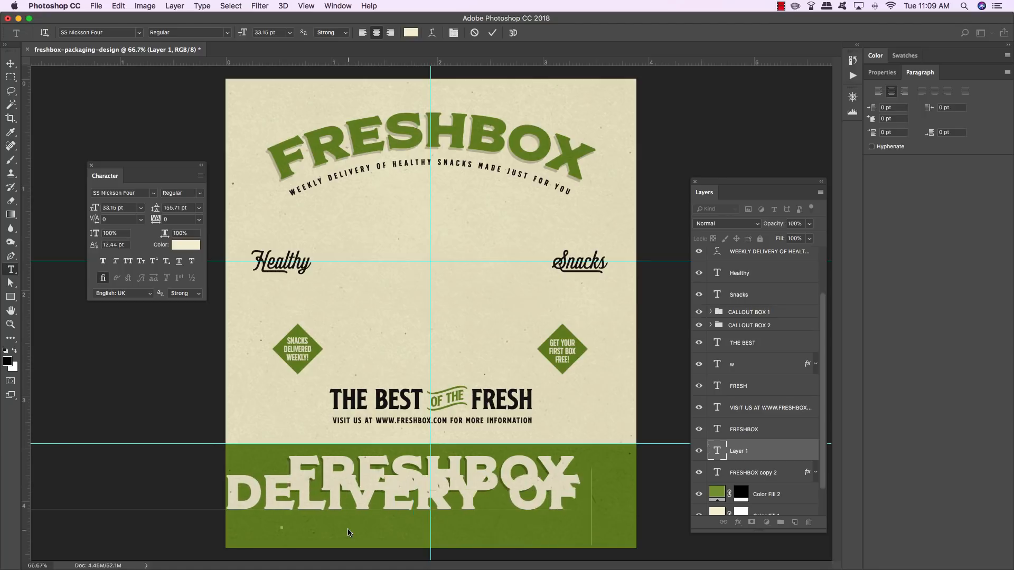
pyautogui.write(' HEALTHY')
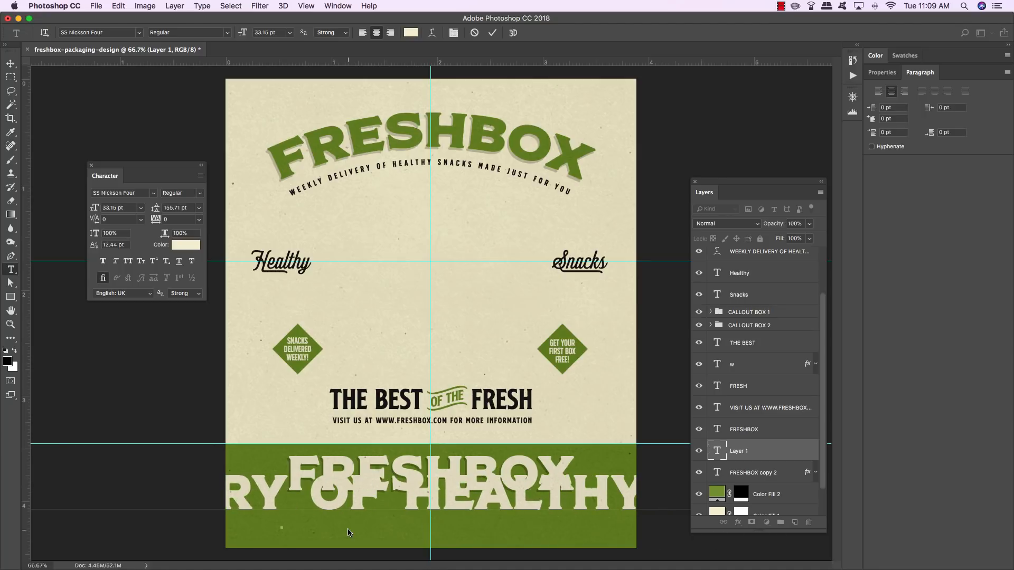
pyautogui.write(' SNACKS MADE JUST FOR')
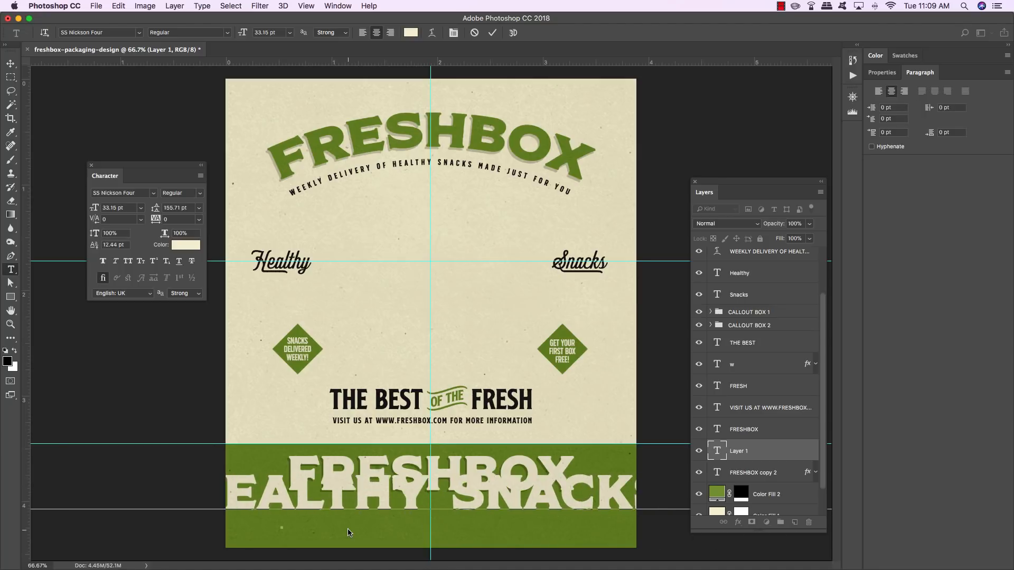
# Format the whole tagline on the green band in SS Nickson Six at 5.64 pt with tracking of 300.
pyautogui.hotkey('ctrl', 'a')
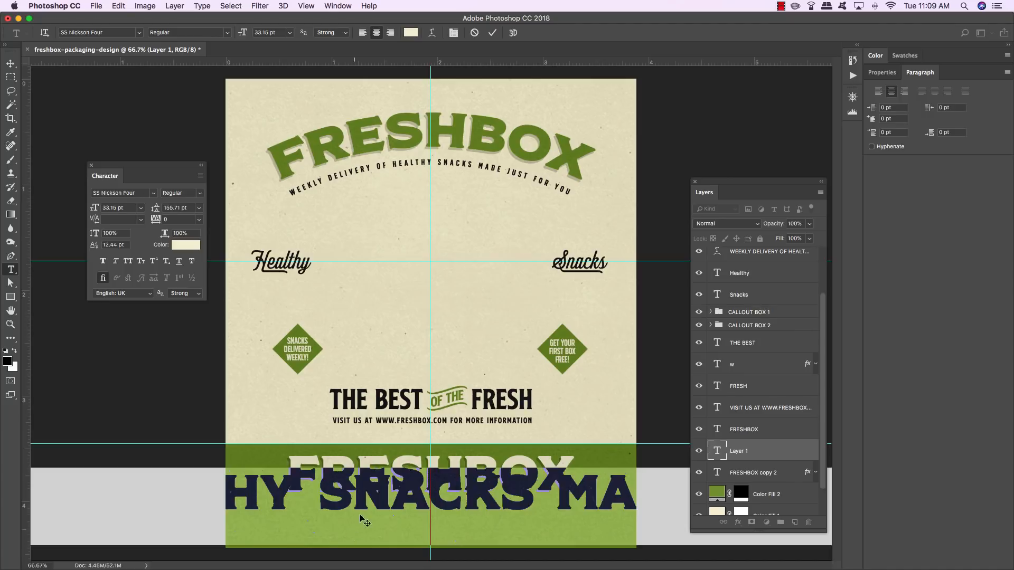
pyautogui.click(143, 194)
pyautogui.write('ss nickson six')
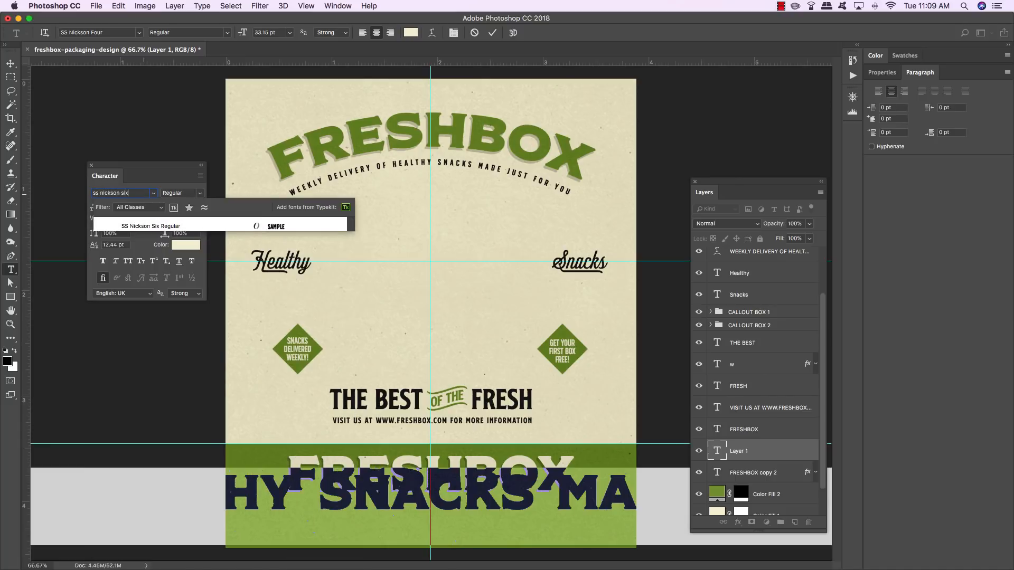
pyautogui.click(242, 227)
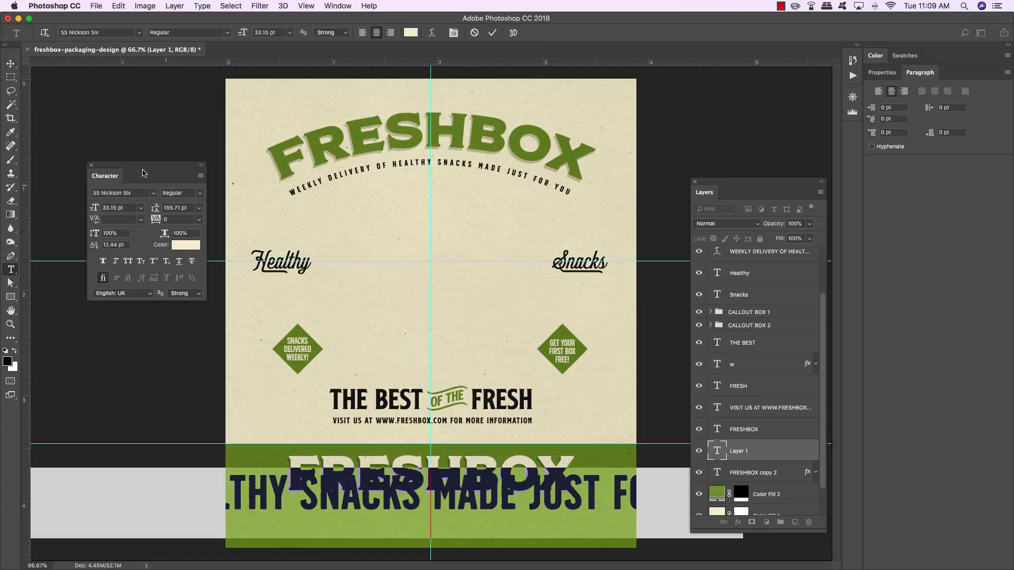
pyautogui.click(127, 205)
pyautogui.write('5.64')
pyautogui.press('Return')
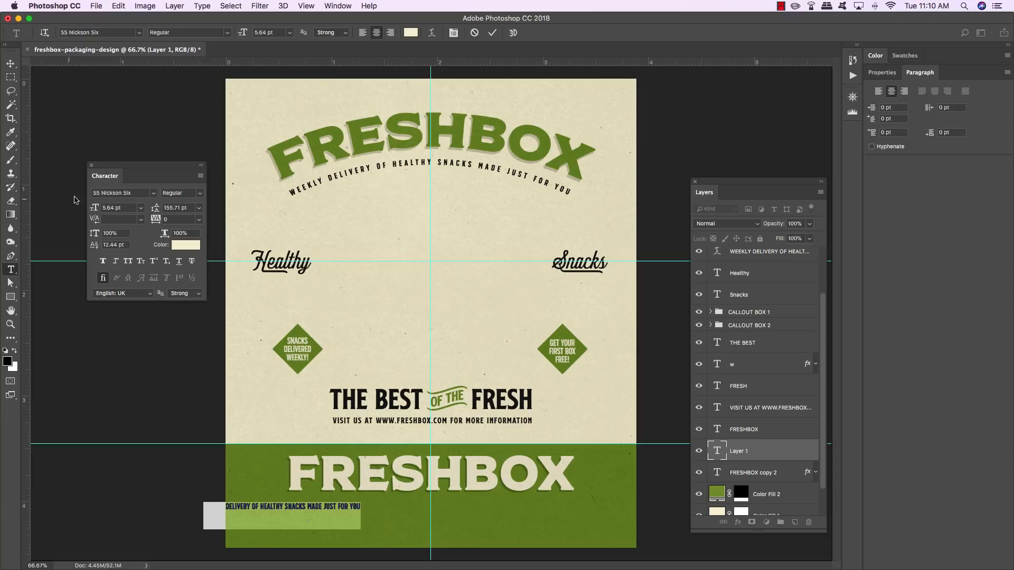
pyautogui.click(195, 219)
pyautogui.write('300')
pyautogui.press('Return')
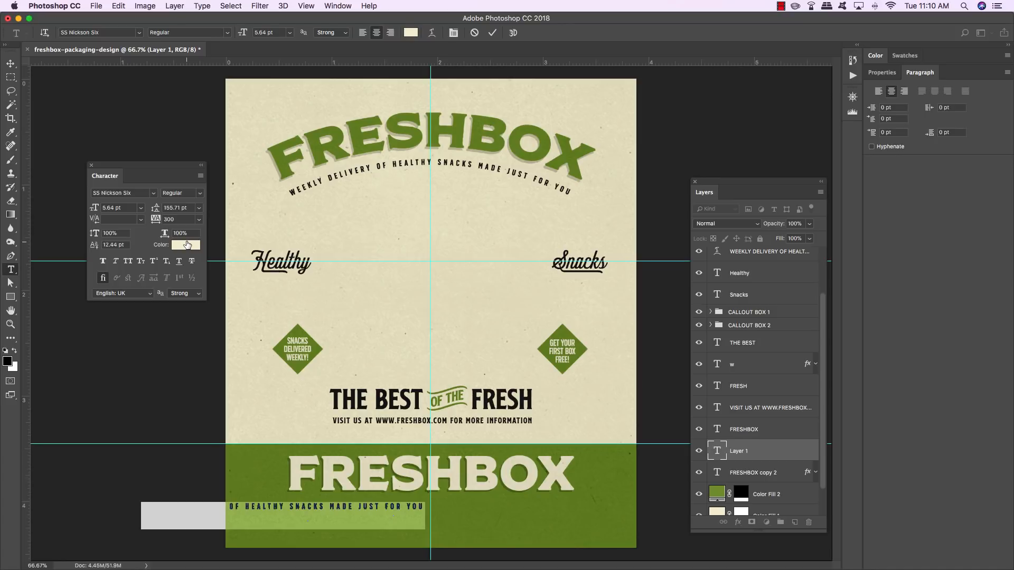
# Center the tagline on the vertical guide beneath the cream FRESHBOX title using Free Transform.
pyautogui.click(10, 64)
pyautogui.press('super+t')
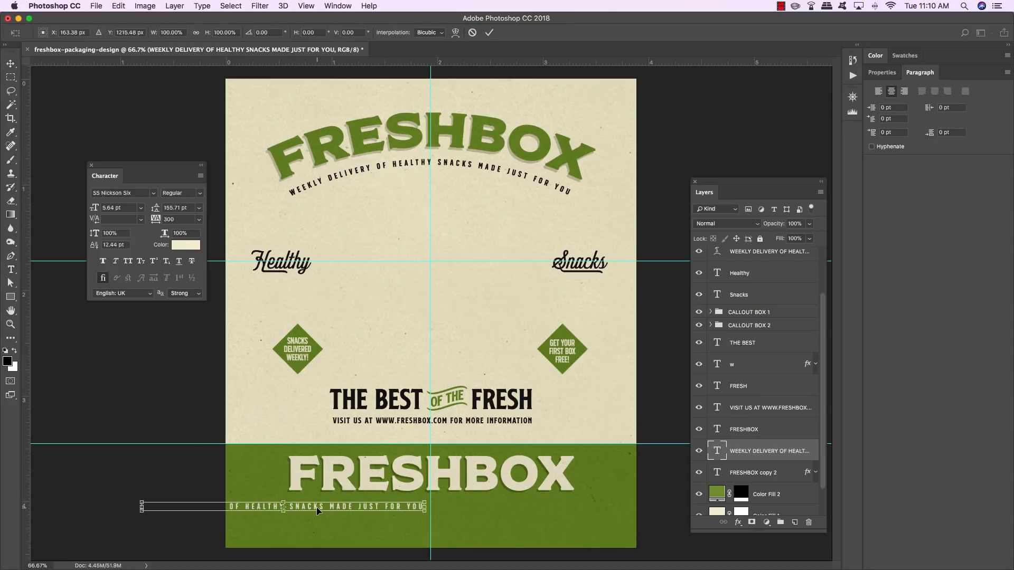
pyautogui.moveTo(393, 508); pyautogui.dragTo(473, 509)
pyautogui.press('Return')
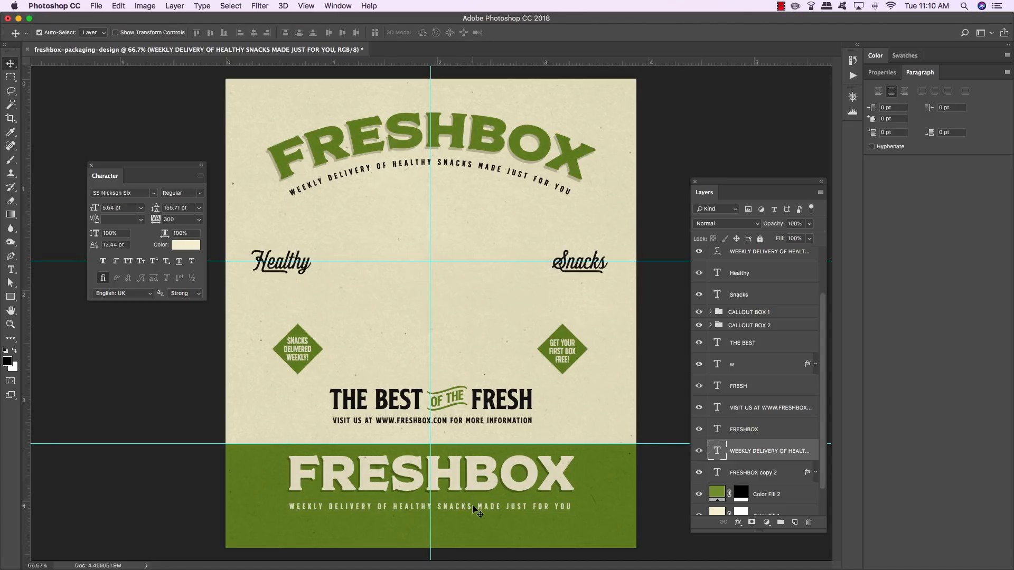
# Scale the tagline up slightly to match the cream FRESHBOX title's width and move its layer below FRESHBOX copy 2.
pyautogui.press('super+t')
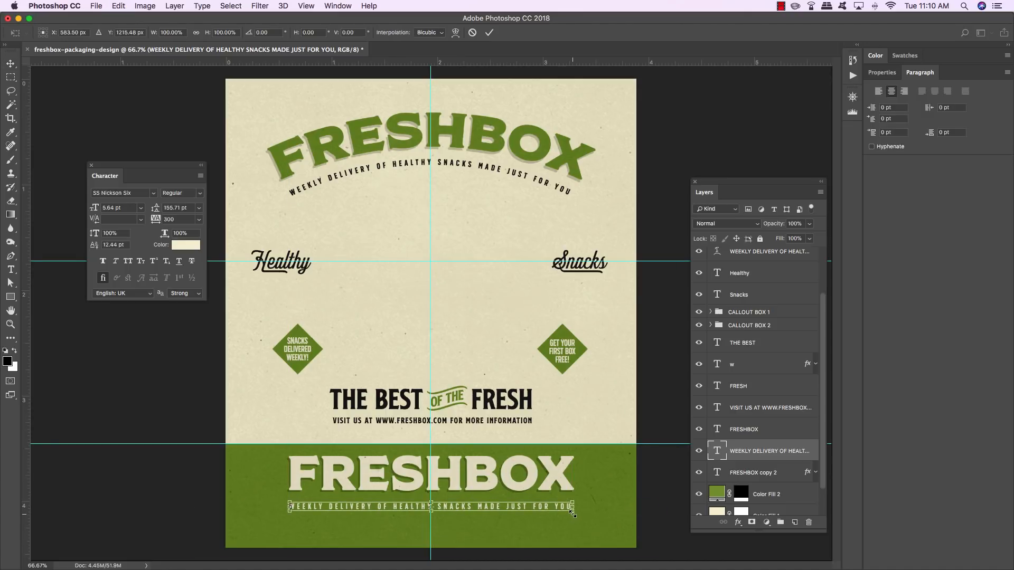
pyautogui.moveTo(573, 512); pyautogui.dragTo(576, 516)
pyautogui.press('Return')
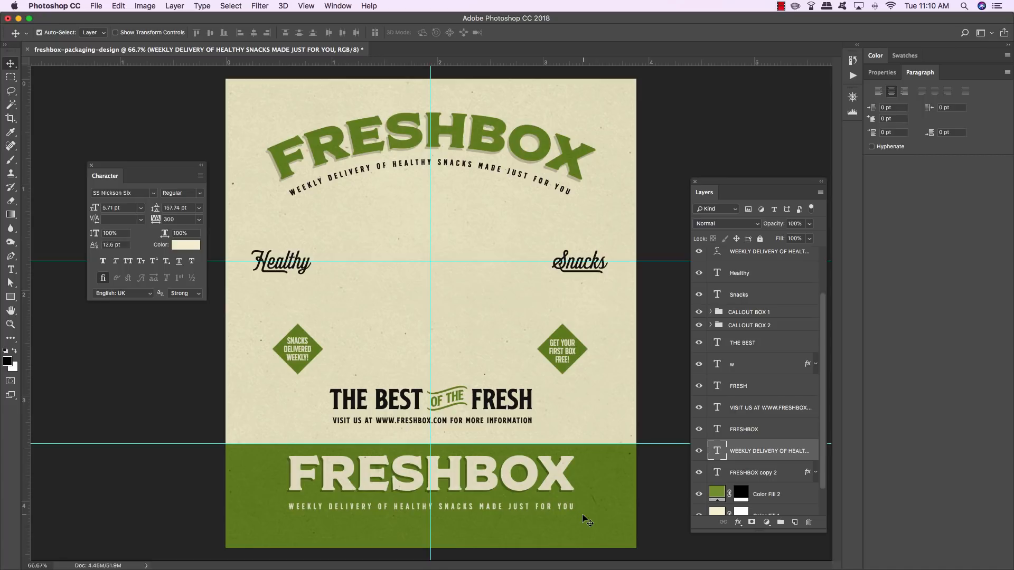
pyautogui.press('super+bracketleft')
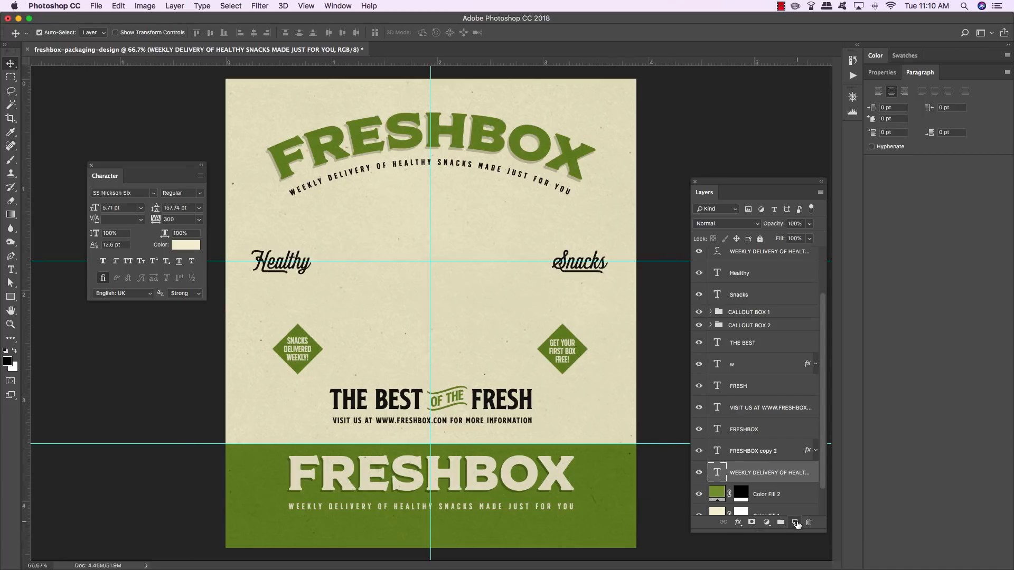
pyautogui.click(795, 523)
pyautogui.press('t')
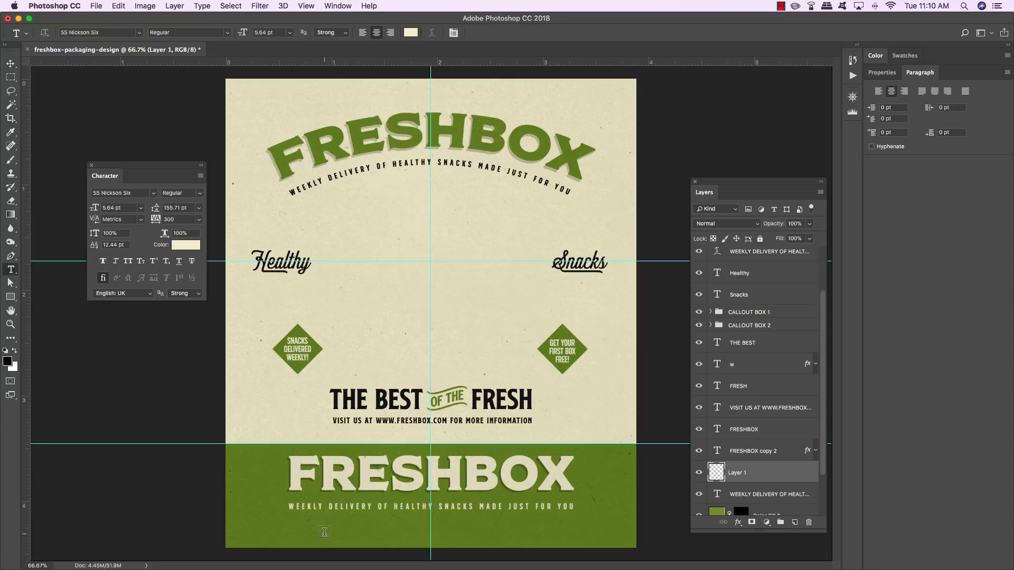
pyautogui.click(323, 531)
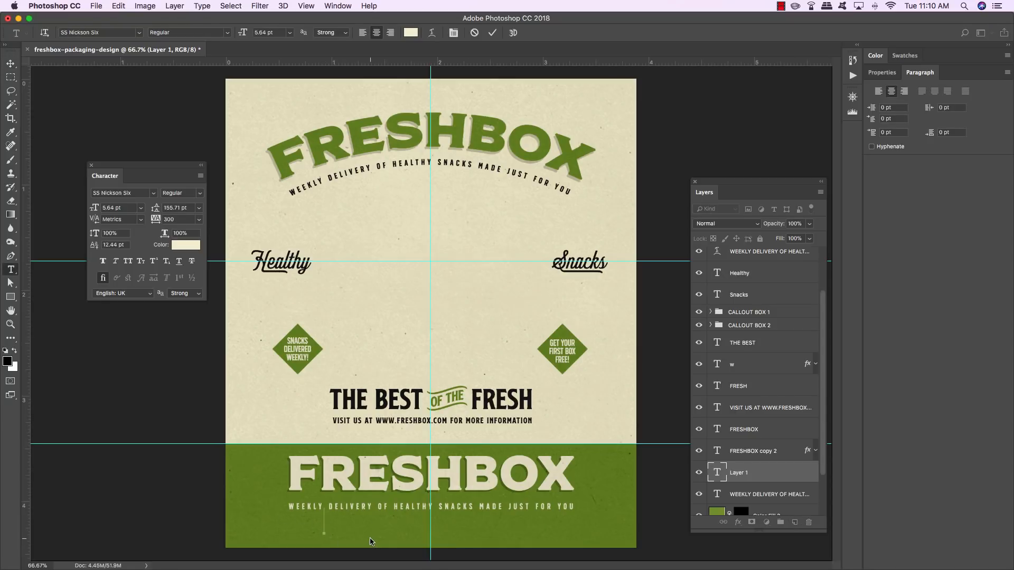
pyautogui.write('www.freshbox.com')
pyautogui.press('super+a')
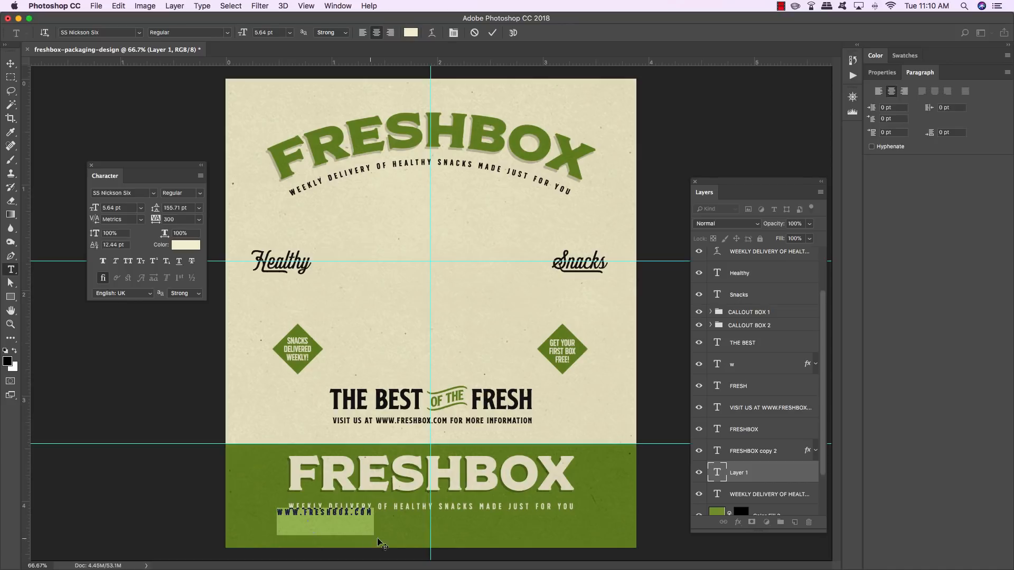
pyautogui.click(118, 193)
pyautogui.write('ss nick')
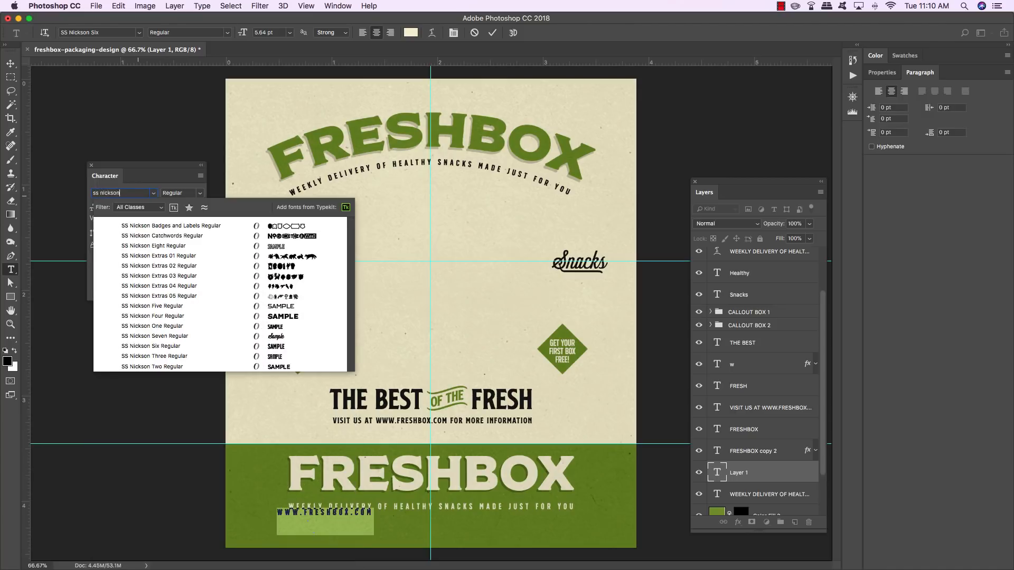
pyautogui.write('son one')
pyautogui.press('Return')
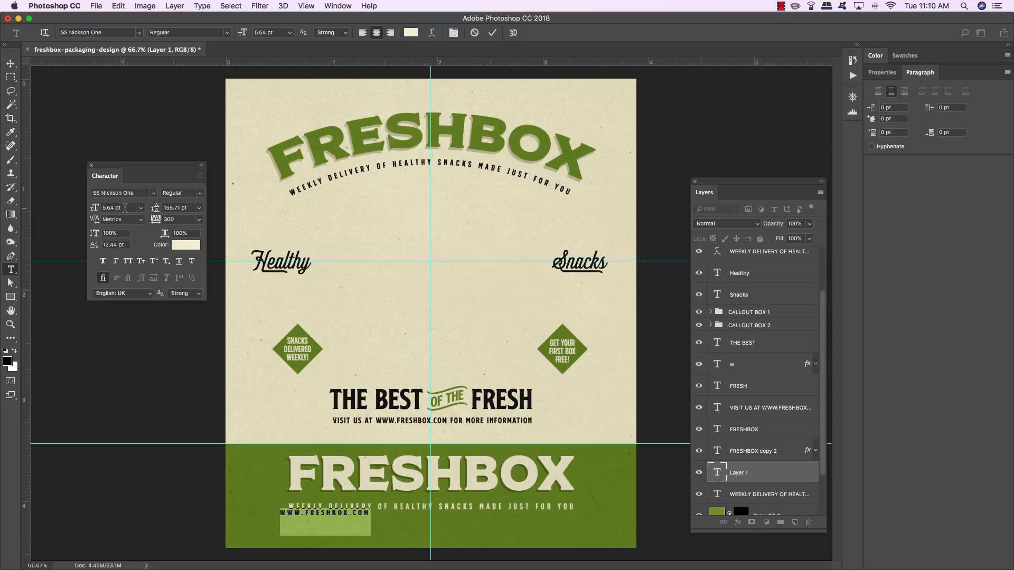
pyautogui.moveTo(125, 208); pyautogui.dragTo(59, 207)
pyautogui.write('10.53')
pyautogui.press('Return')
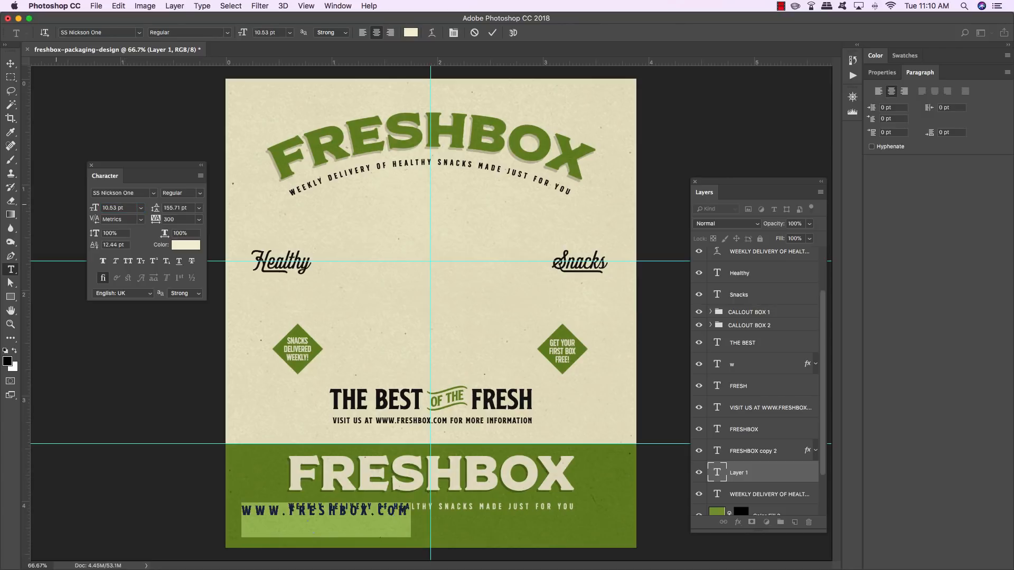
pyautogui.click(200, 219)
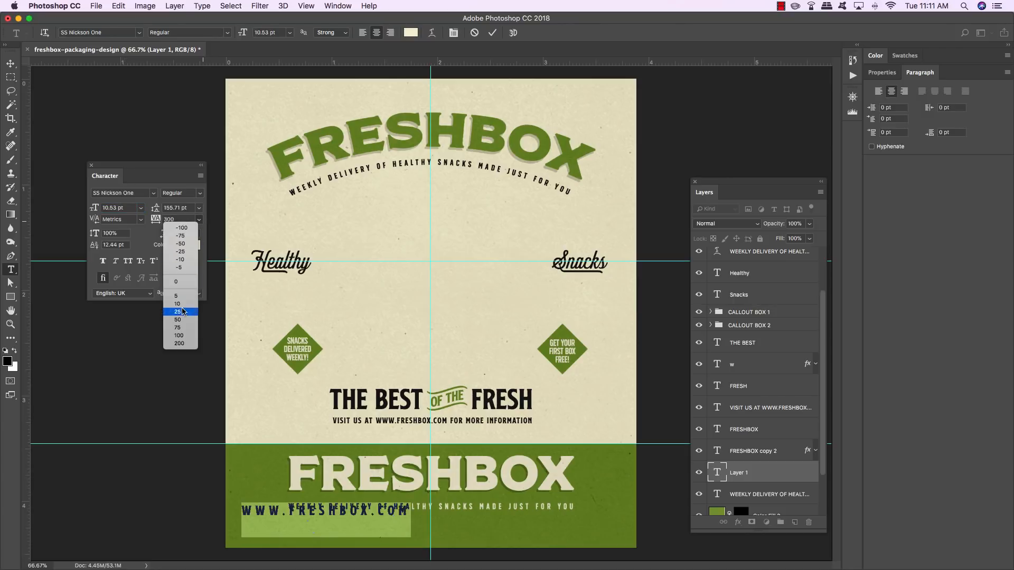
pyautogui.click(179, 176)
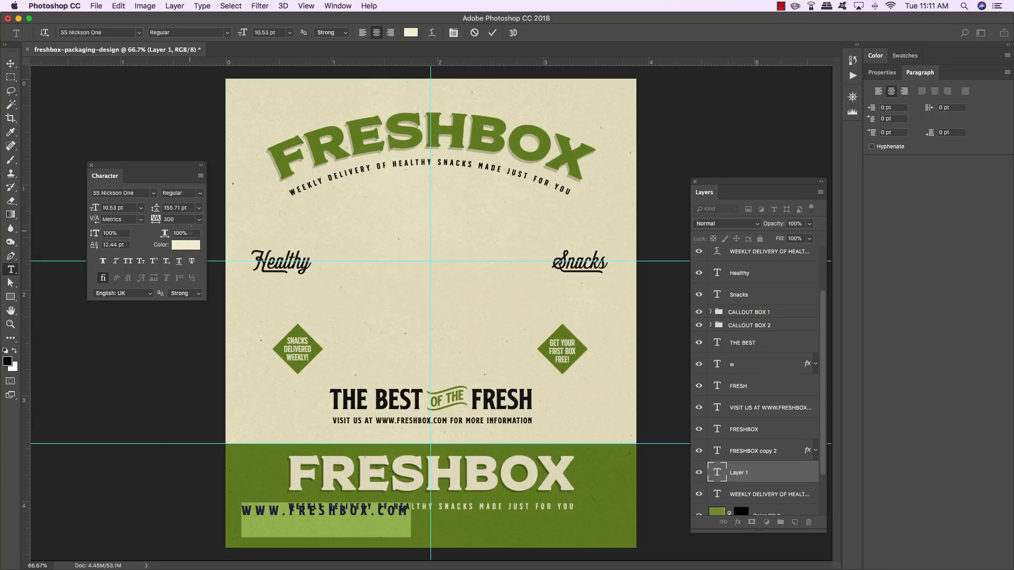
pyautogui.click(177, 219)
pyautogui.write('60')
pyautogui.press('Return')
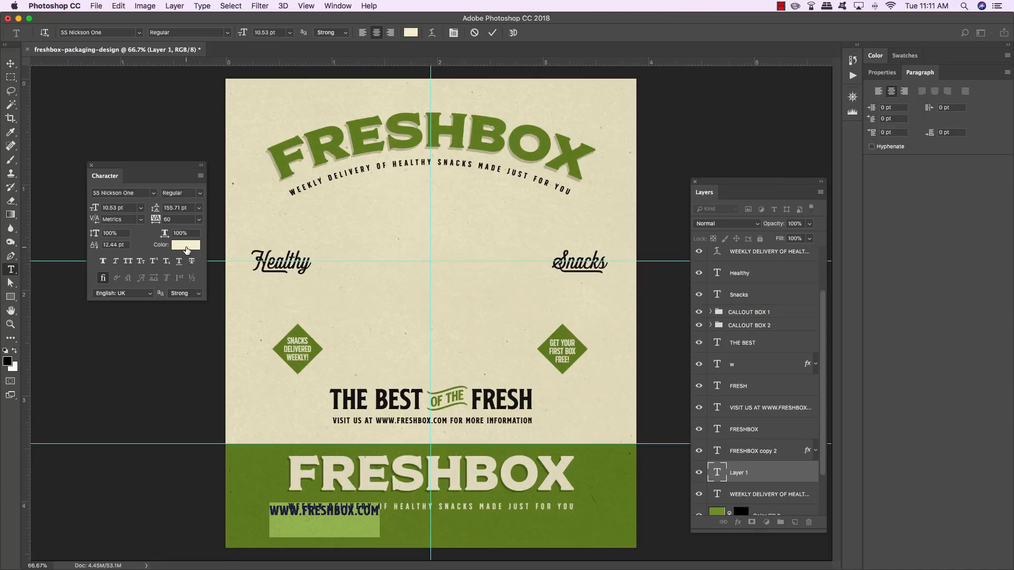
pyautogui.click(11, 64)
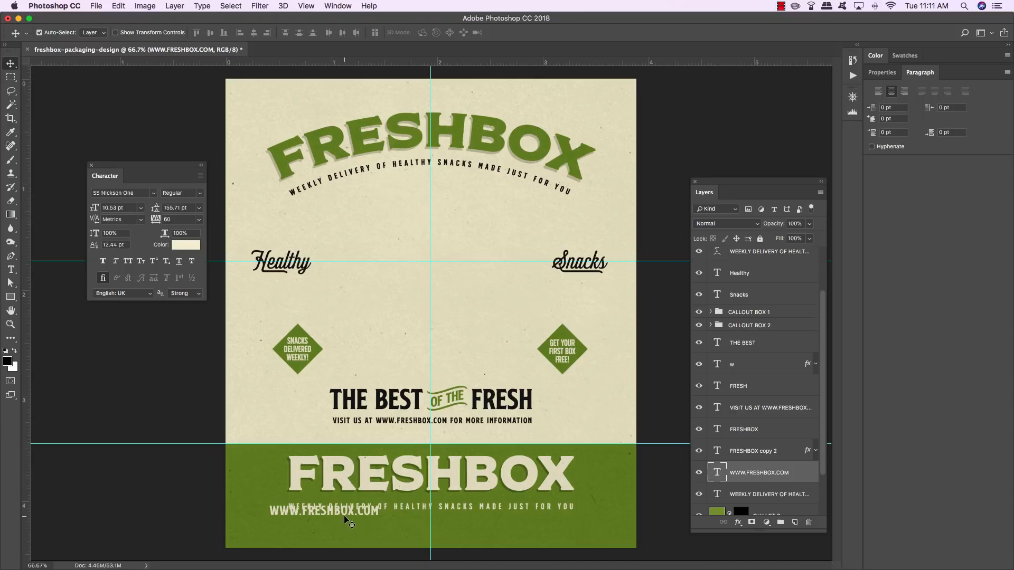
pyautogui.press('super+t')
pyautogui.moveTo(370, 515); pyautogui.dragTo(463, 526)
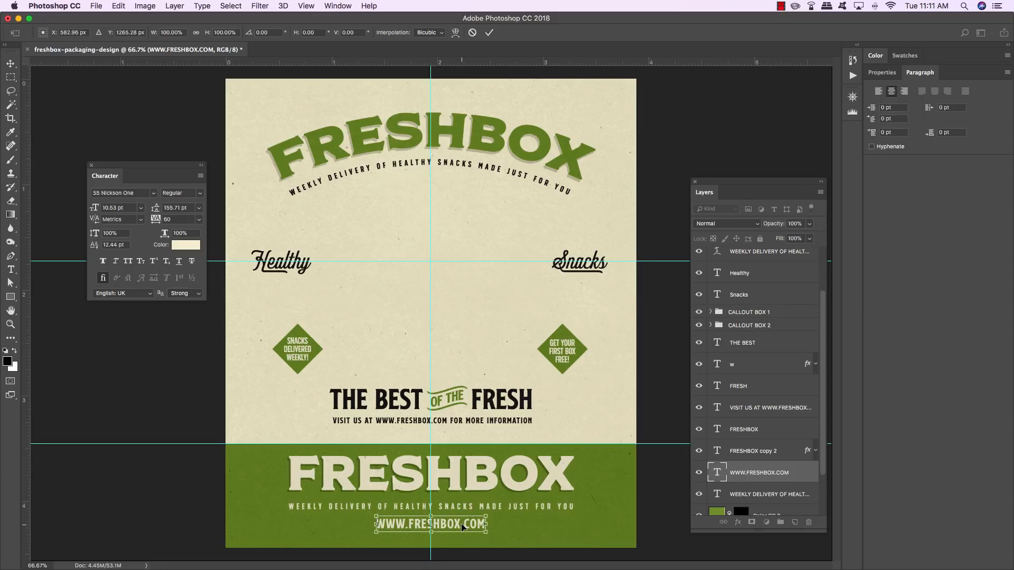
pyautogui.press('Return')
pyautogui.press('super+semicolon')
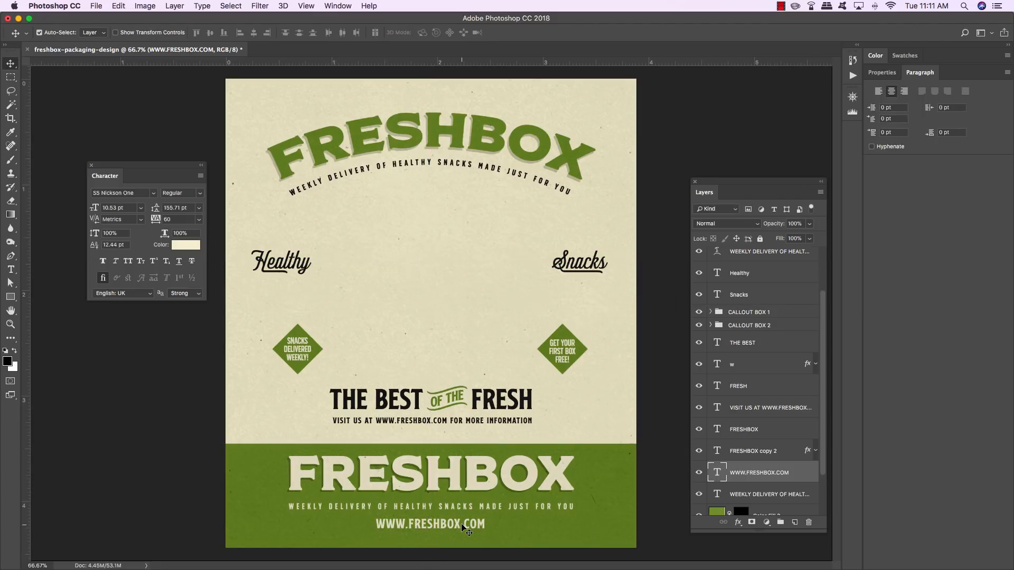
pyautogui.press('Down')
pyautogui.press('Down')
pyautogui.press('Down')
pyautogui.press('Down')
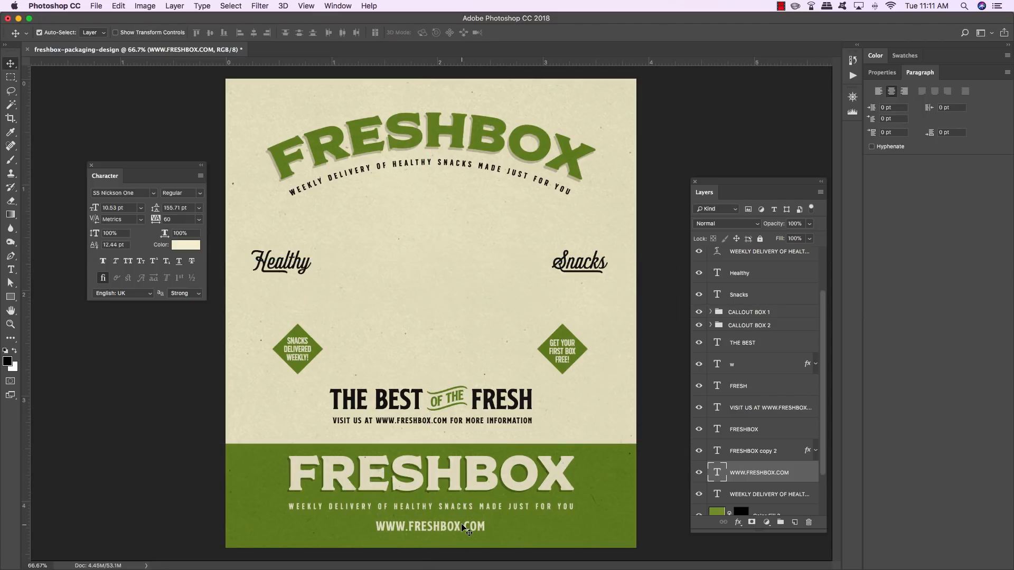
pyautogui.click(755, 495)
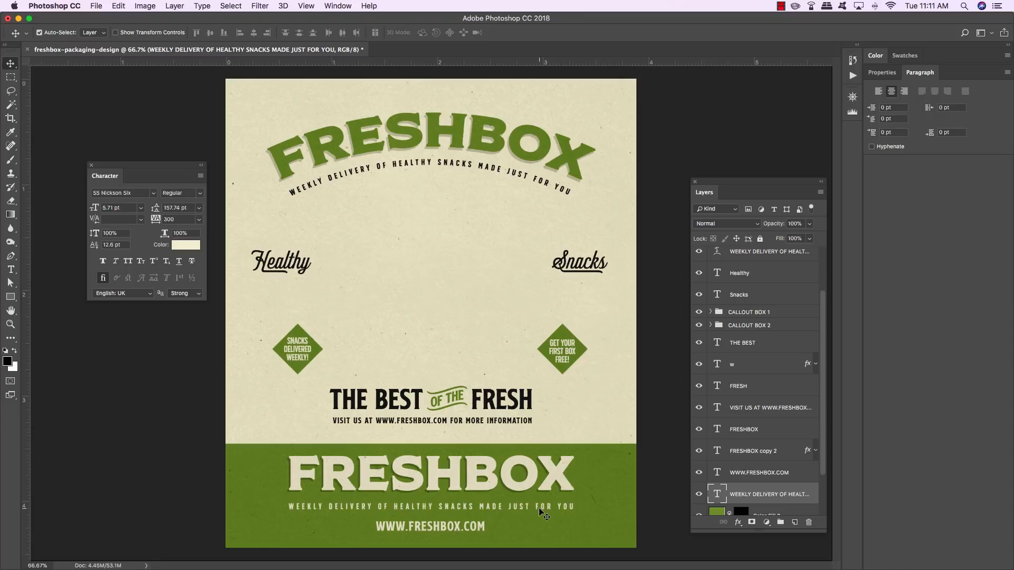
pyautogui.press('super')
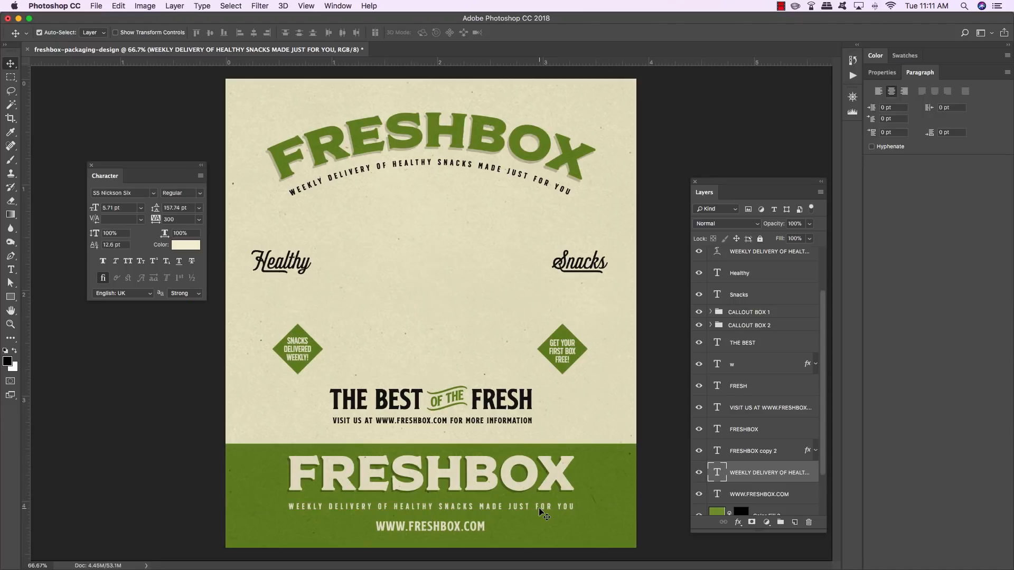
pyautogui.press('Up')
pyautogui.press('Up')
pyautogui.press('Up')
pyautogui.press('Up')
pyautogui.press('Up')
pyautogui.press('Up')
pyautogui.press('Up')
pyautogui.press('Up')
pyautogui.press('Up')
pyautogui.press('Up')
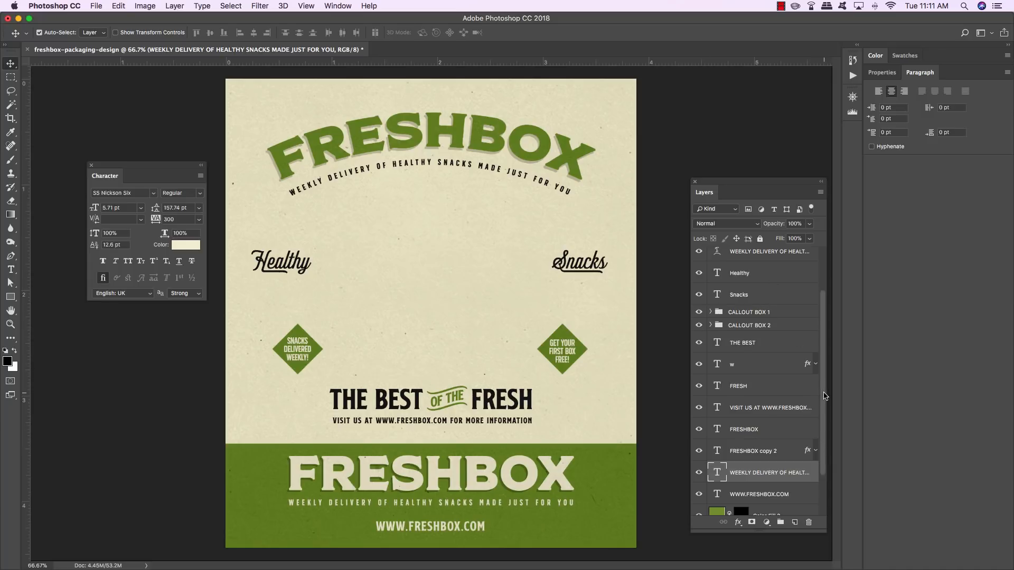
pyautogui.moveTo(824, 395); pyautogui.dragTo(822, 424)
pyautogui.click(807, 470)
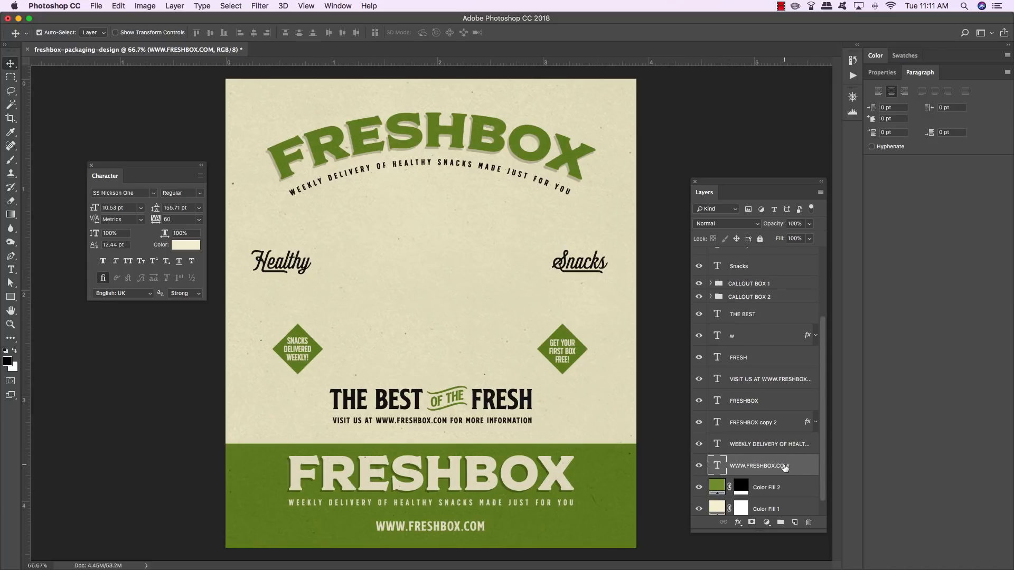
pyautogui.moveTo(824, 459); pyautogui.dragTo(810, 283)
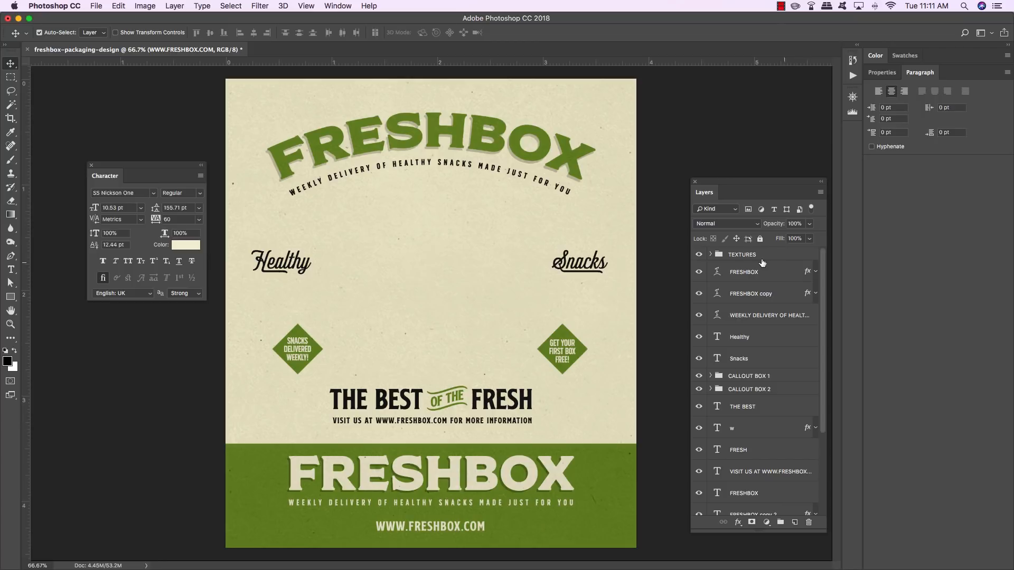
pyautogui.press('super+alt+a')
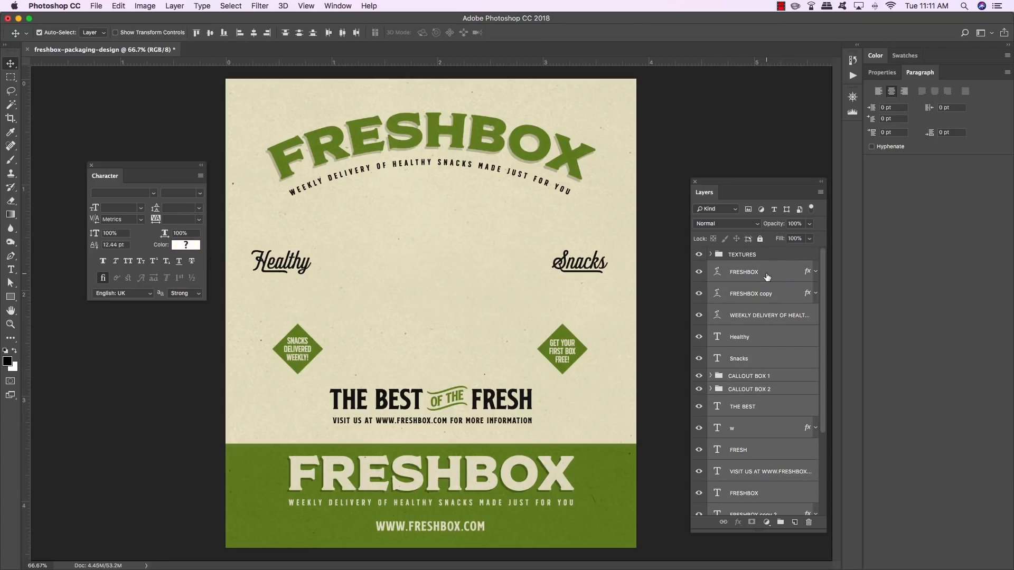
pyautogui.press('super+g')
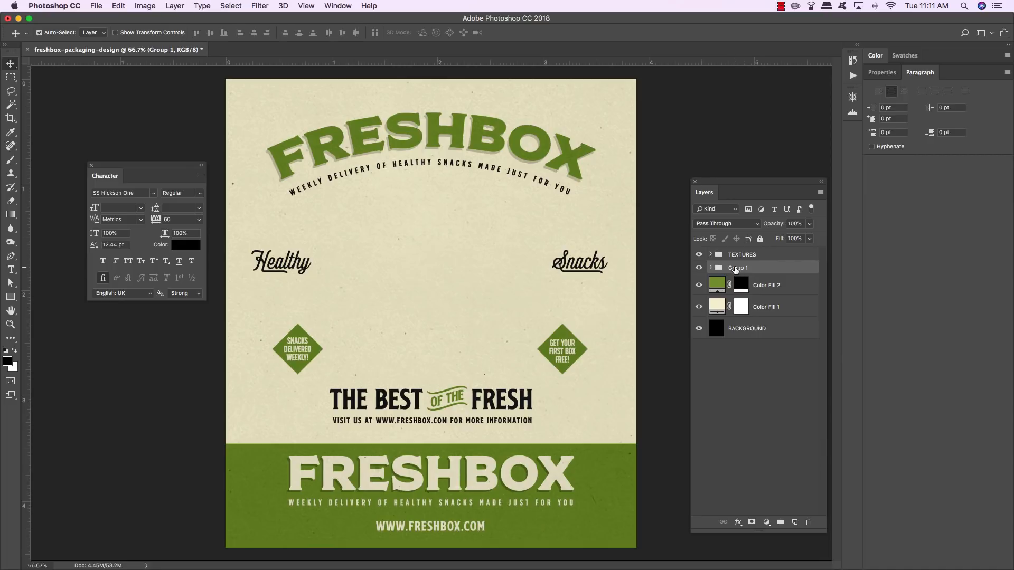
pyautogui.doubleClick(736, 269)
pyautogui.write('TEXT')
pyautogui.press('Return')
pyautogui.press('super+s')
# Group the Color Fill 2, Color Fill 1 and BACKGROUND layers, name the group BG, and save the document.
pyautogui.click(784, 289)
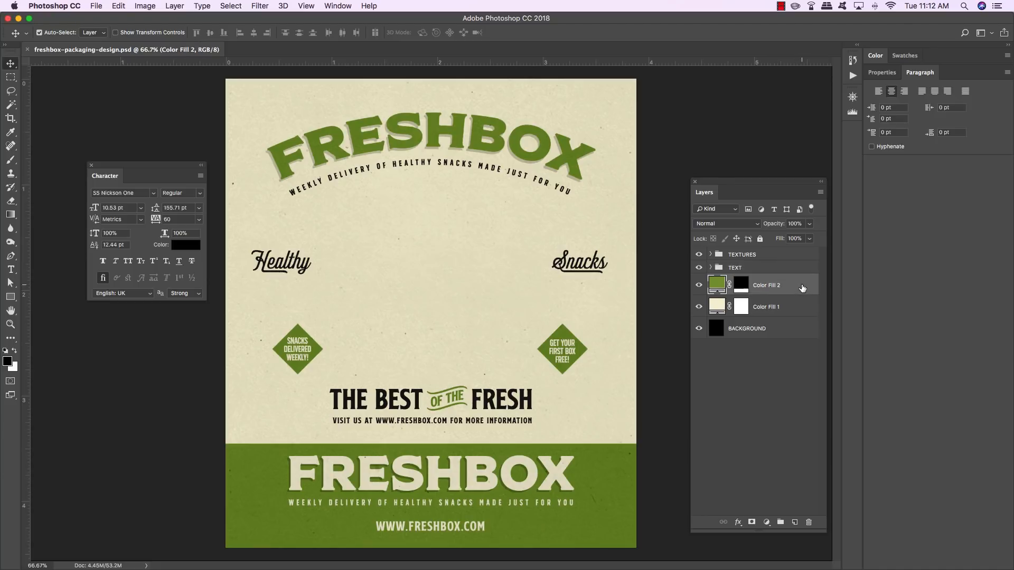
pyautogui.keyDown('shift'); pyautogui.click(776, 334); pyautogui.keyUp('shift')
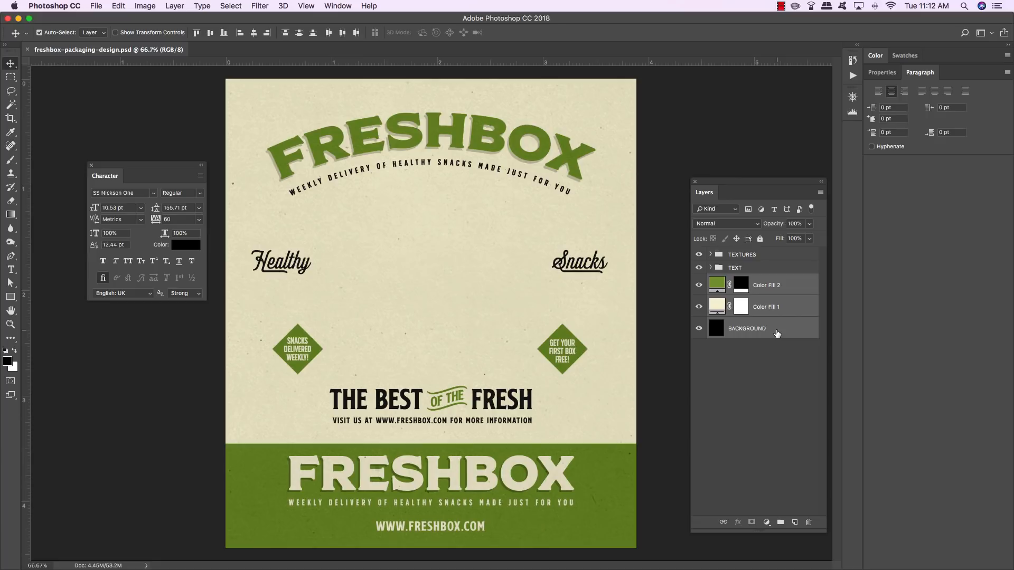
pyautogui.press('super+g')
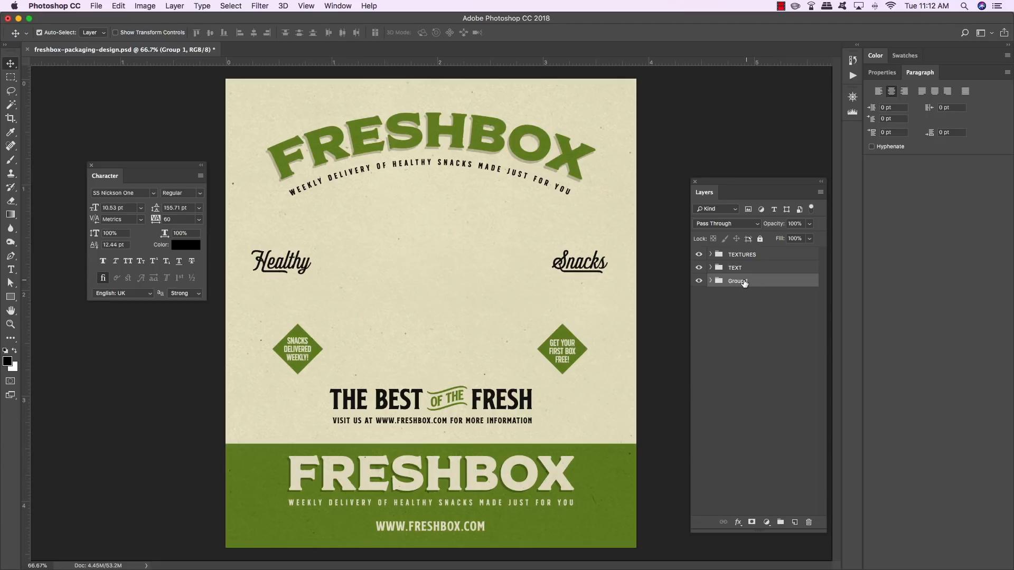
pyautogui.doubleClick(739, 281)
pyautogui.write('BG')
pyautogui.press('Return')
pyautogui.press('super+s')
# Place Orange Jelly Turnip.png from the resources/freebies/Vector Hut folder as an embedded image.
pyautogui.click(97, 6)
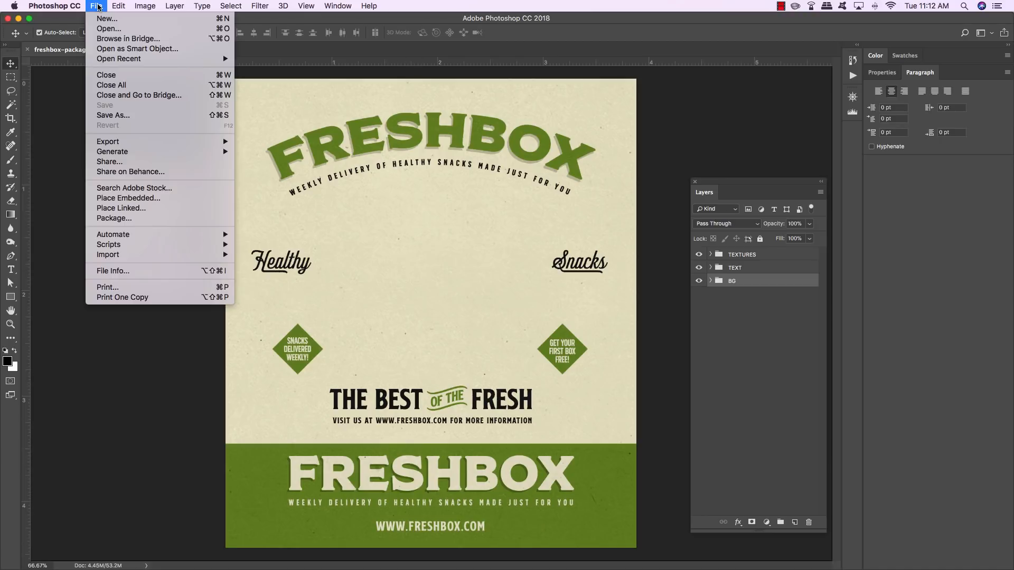
pyautogui.click(142, 198)
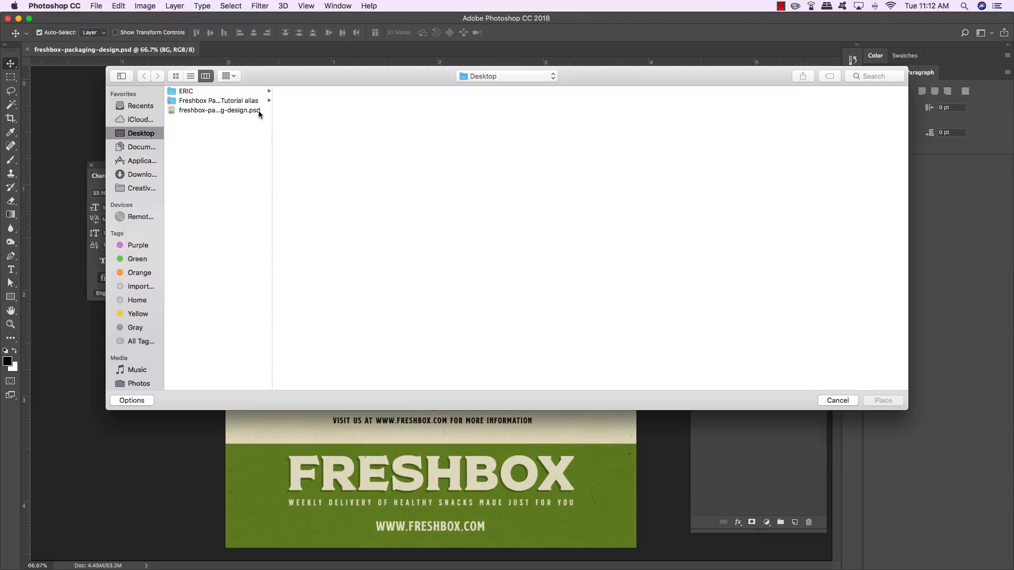
pyautogui.click(219, 101)
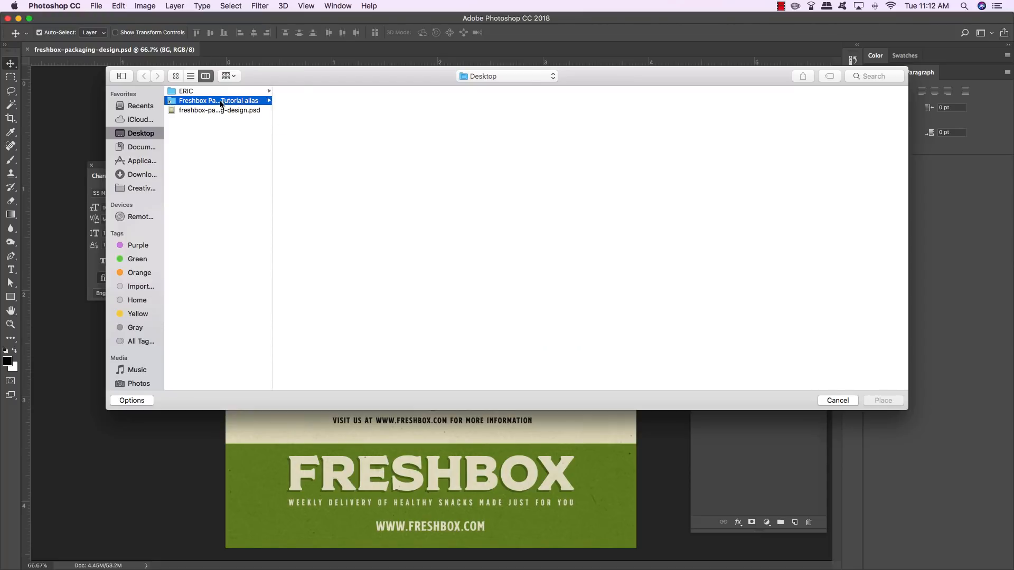
pyautogui.click(317, 109)
pyautogui.click(409, 101)
pyautogui.click(540, 111)
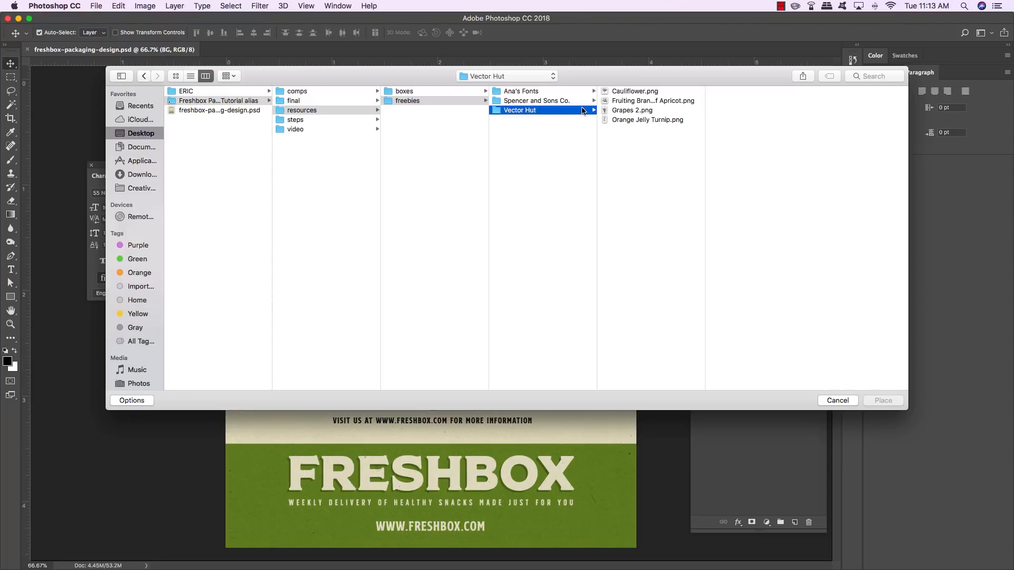
pyautogui.click(650, 121)
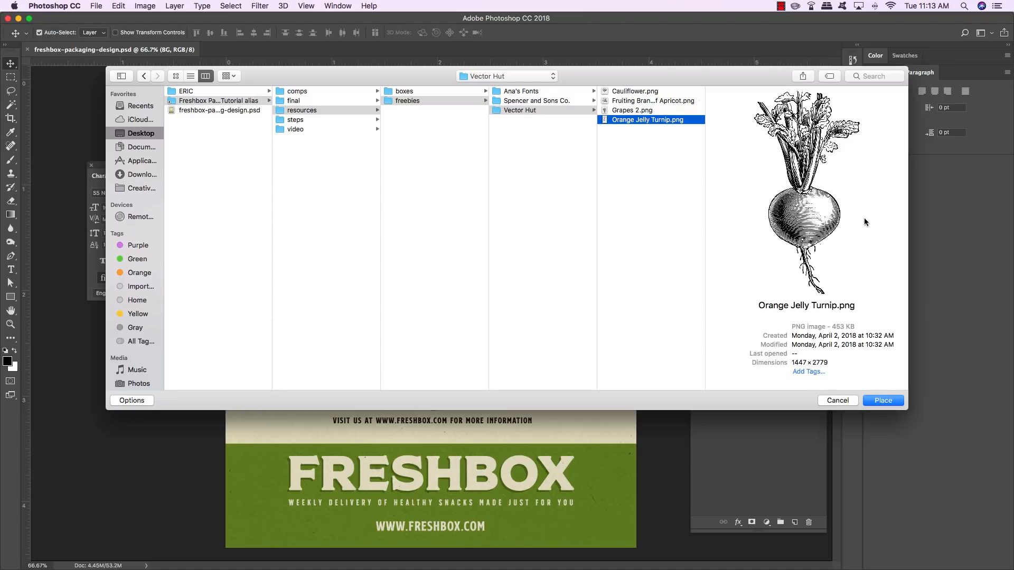
pyautogui.click(889, 402)
pyautogui.press('Return')
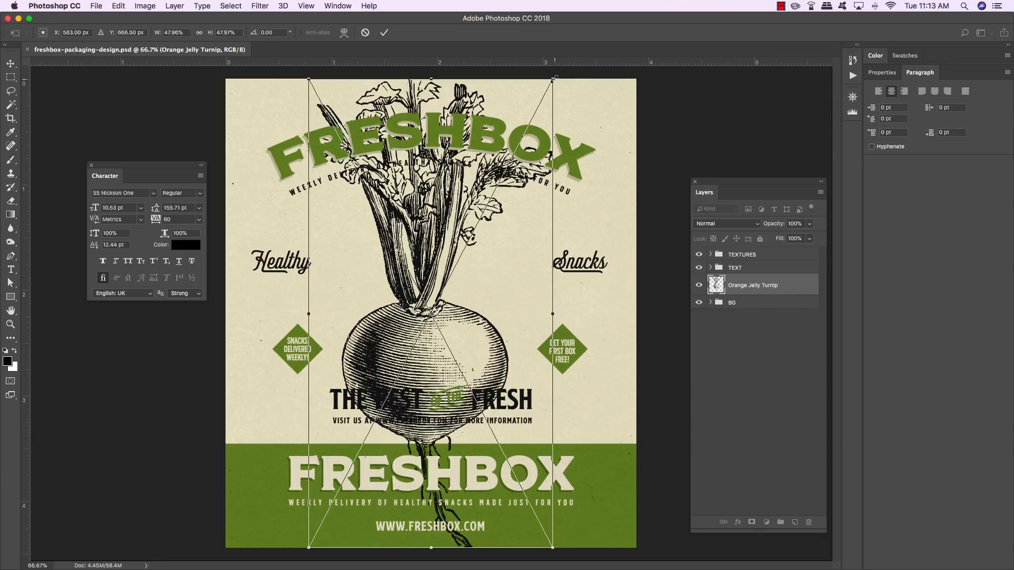
# Scale the turnip down to slightly under 8.5% and position it just beneath the Healthy text.
pyautogui.moveTo(553, 79)
pyautogui.mouseDown()
pyautogui.moveTo(507, 131)
pyautogui.moveTo(487, 194)
pyautogui.moveTo(425, 289)
pyautogui.moveTo(283, 293)
pyautogui.mouseUp()
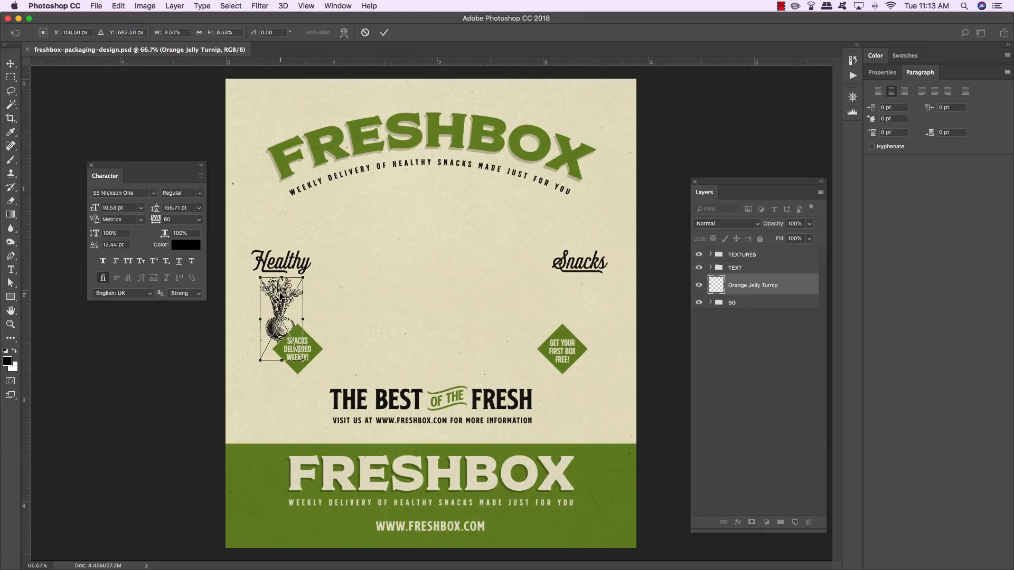
pyautogui.press('Return')
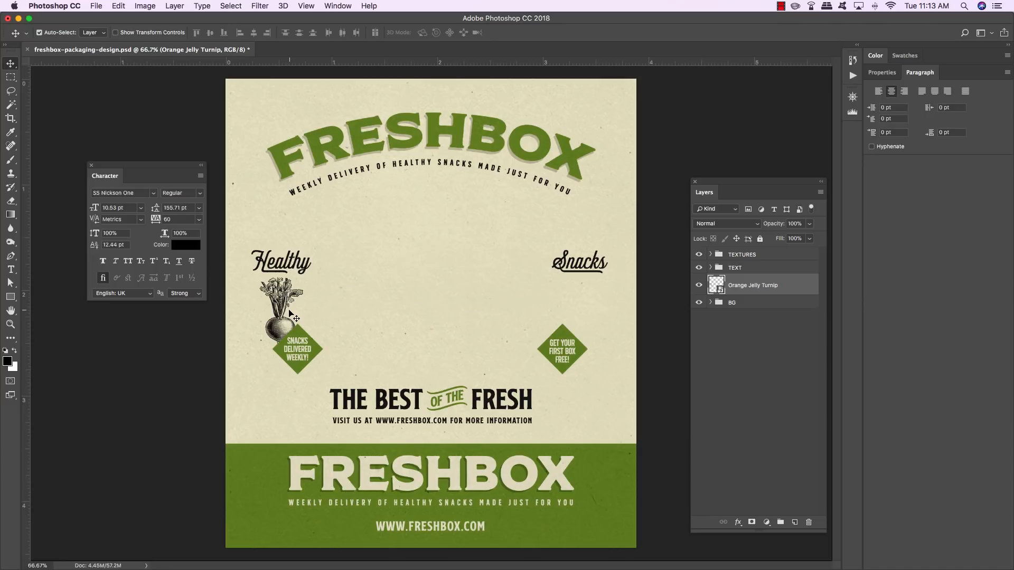
pyautogui.press('super+t')
pyautogui.moveTo(304, 276); pyautogui.dragTo(302, 283)
pyautogui.press('Return')
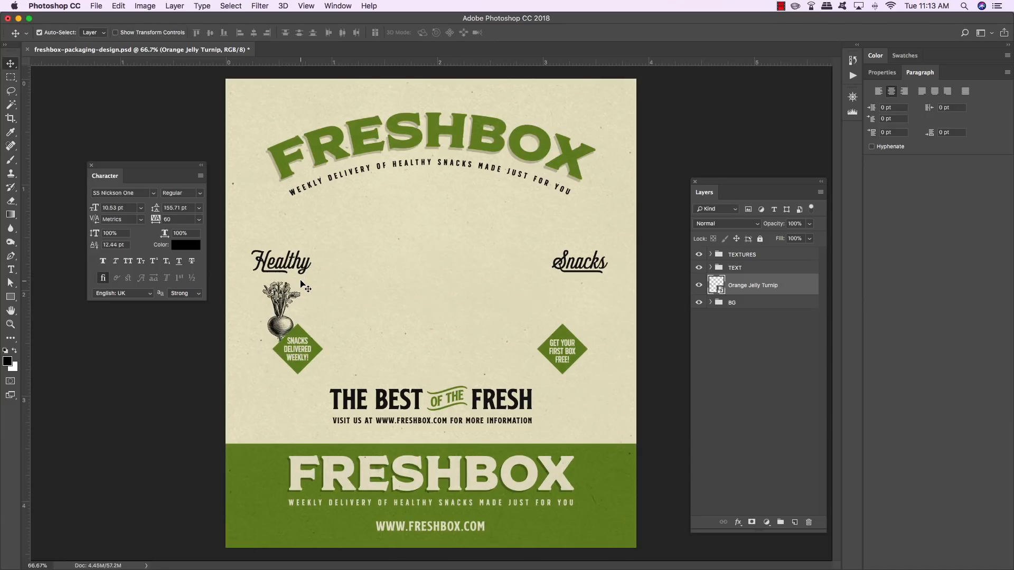
# Place Grapes 2.png as an embedded image, scaled to about 4.7% and positioned beneath the Snacks text.
pyautogui.click(96, 5)
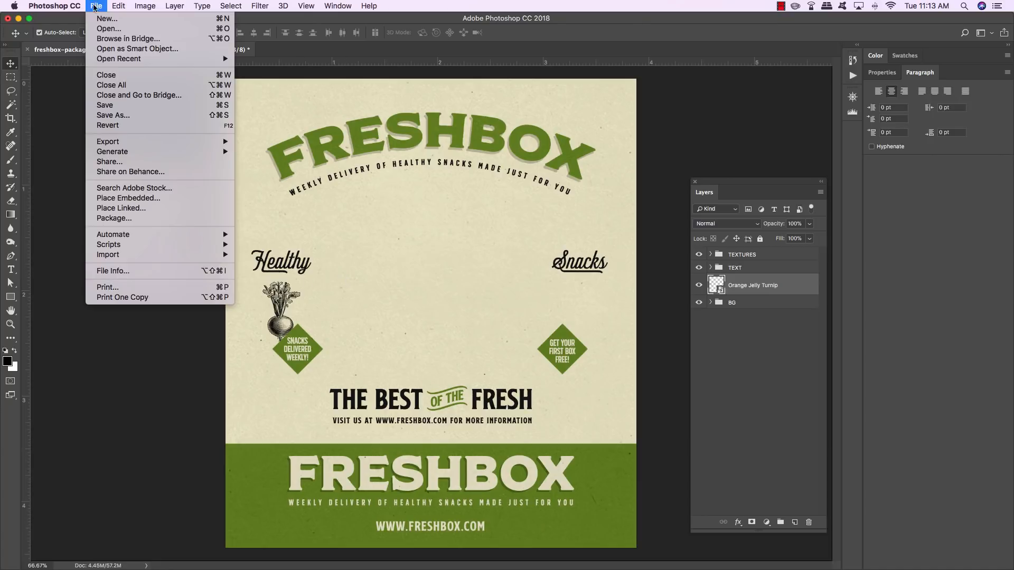
pyautogui.click(121, 196)
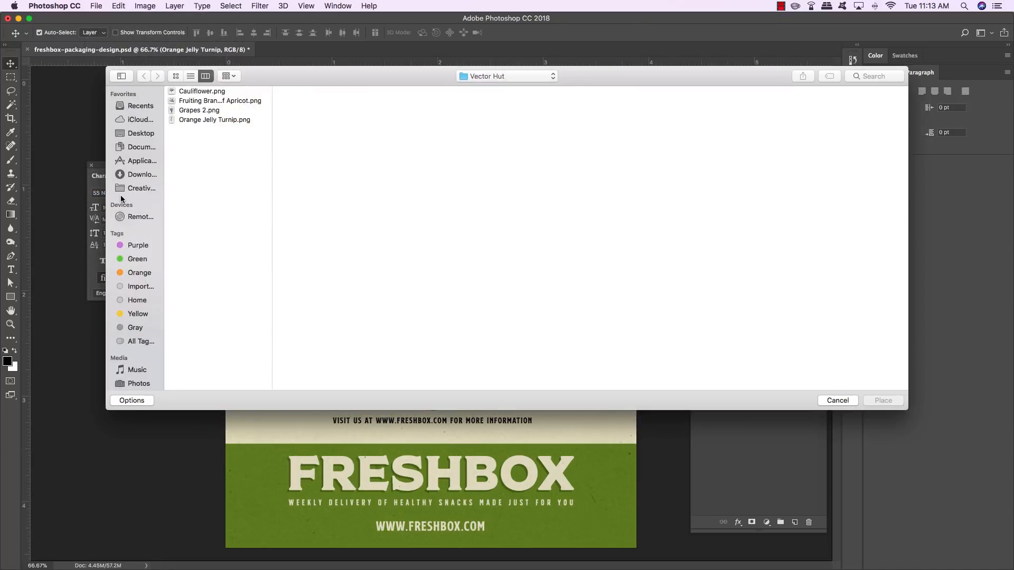
pyautogui.click(196, 112)
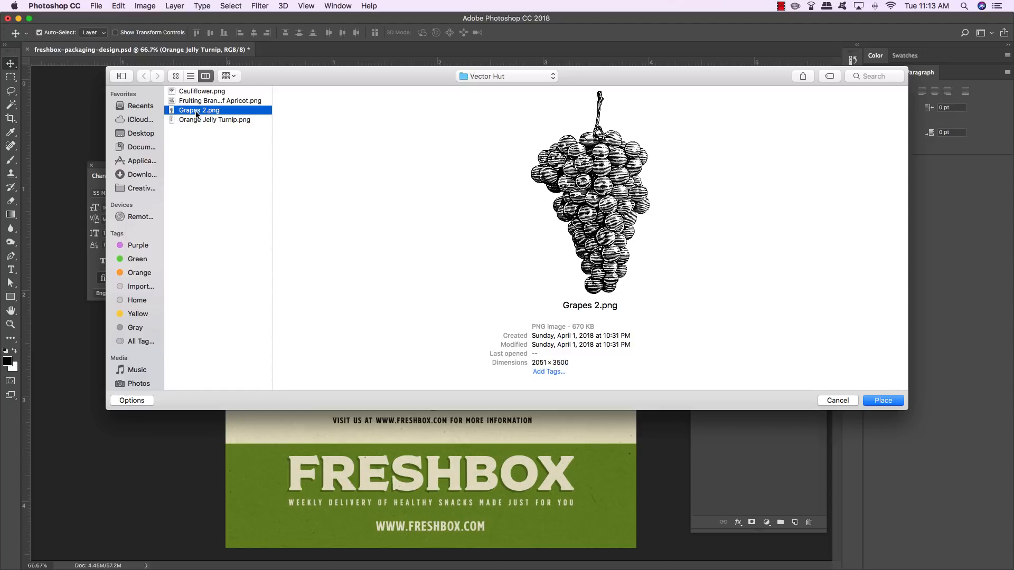
pyautogui.press('Return')
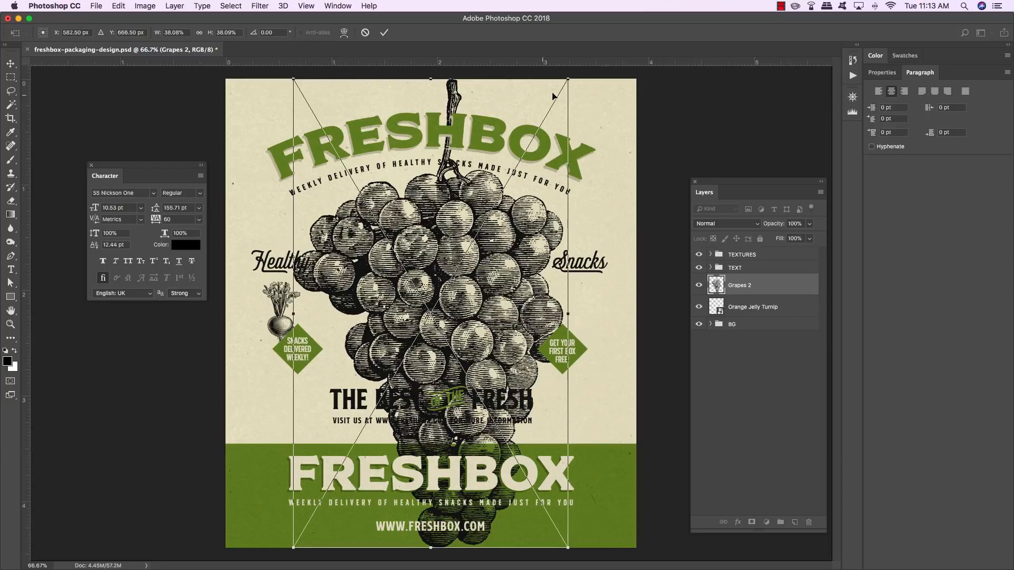
pyautogui.moveTo(569, 79); pyautogui.dragTo(286, 279)
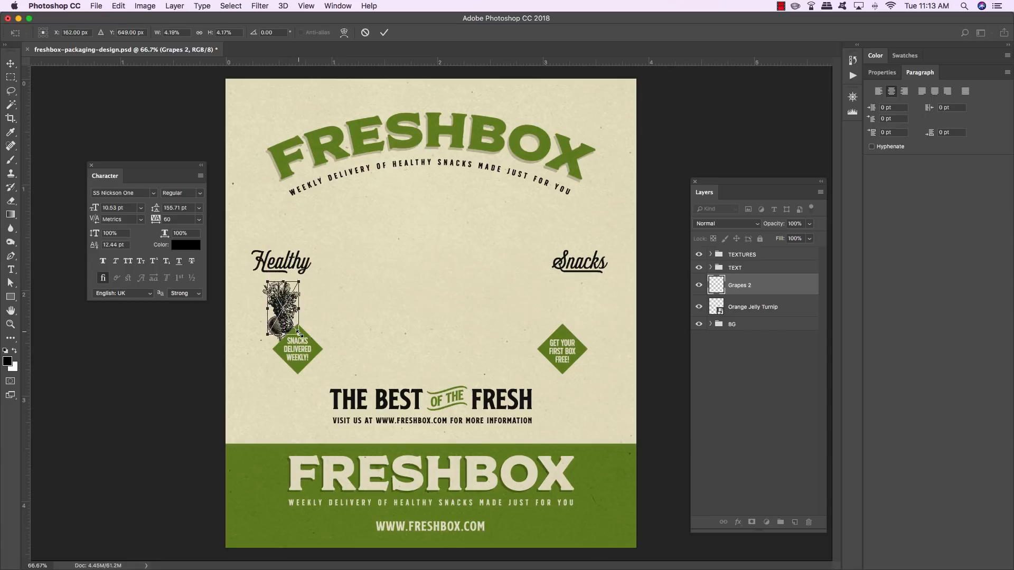
pyautogui.moveTo(298, 333); pyautogui.dragTo(583, 319)
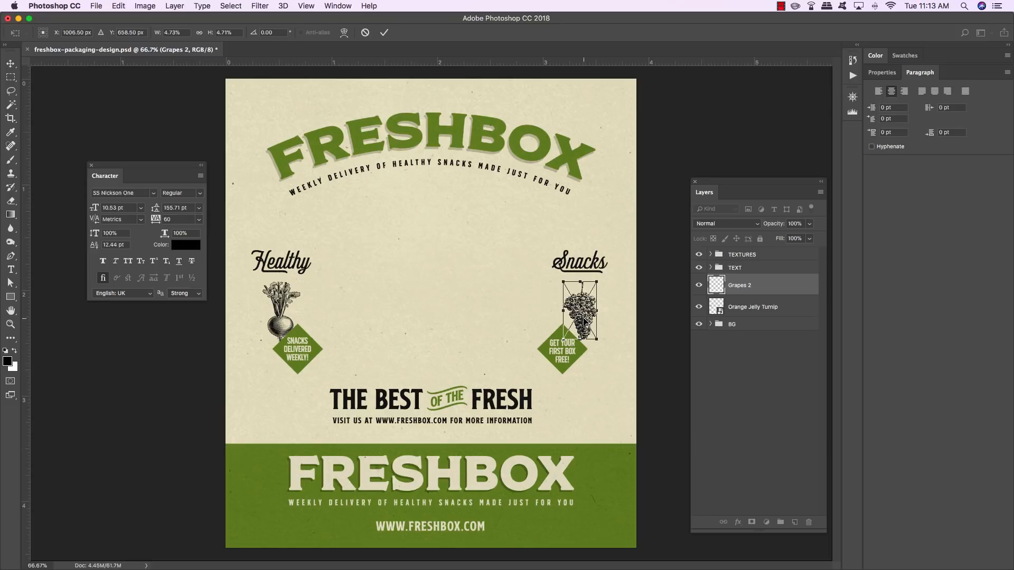
pyautogui.press('Return')
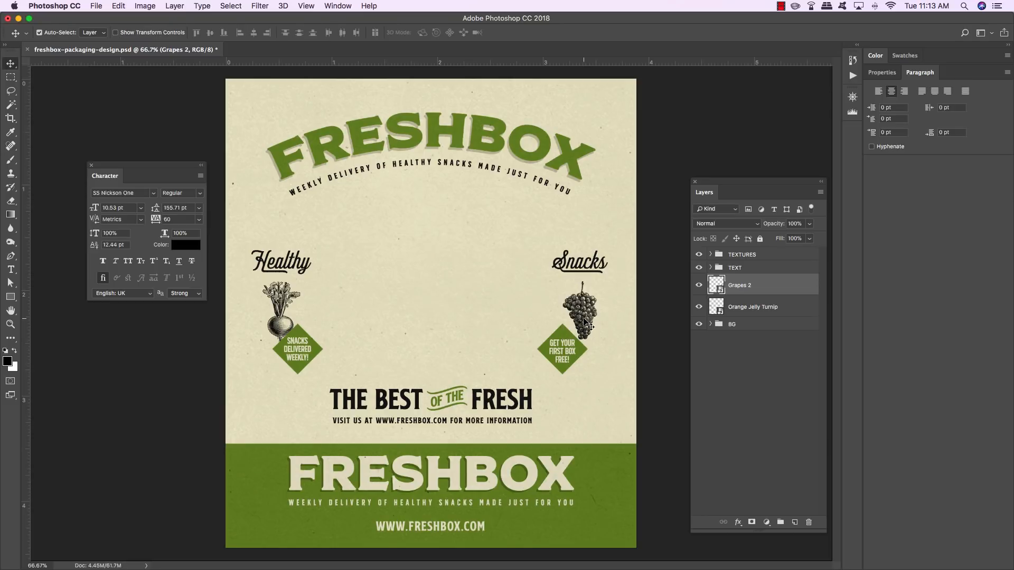
# Place Fruiting Branch of Apricot.png from the Vector Hut folder as an embedded image.
pyautogui.click(95, 6)
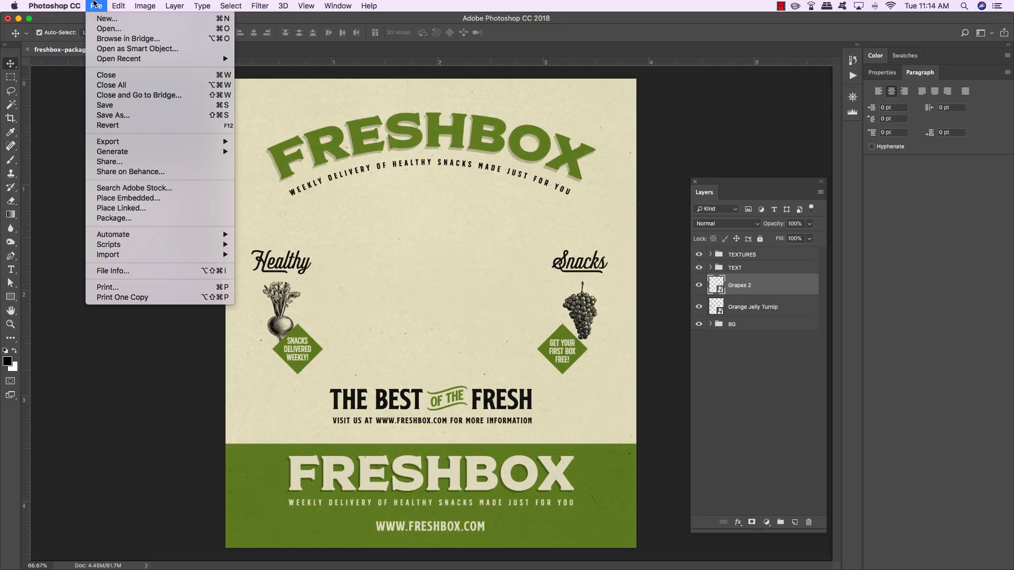
pyautogui.click(136, 198)
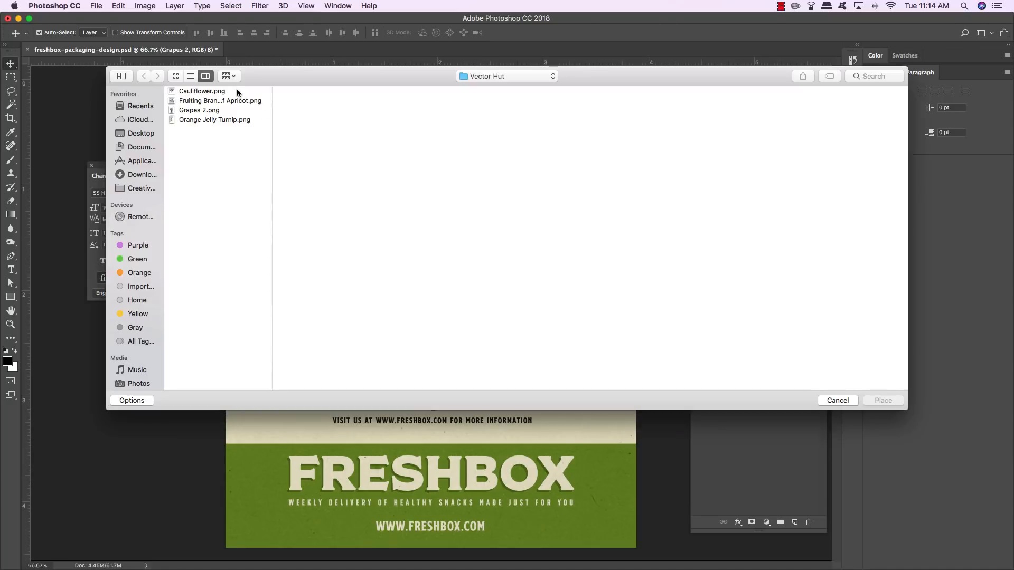
pyautogui.click(188, 101)
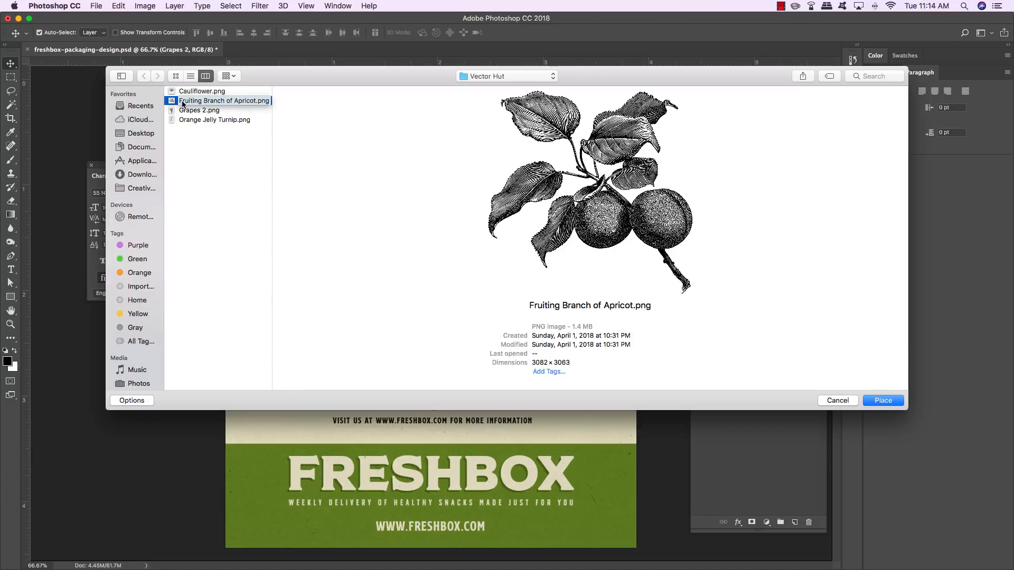
pyautogui.click(898, 402)
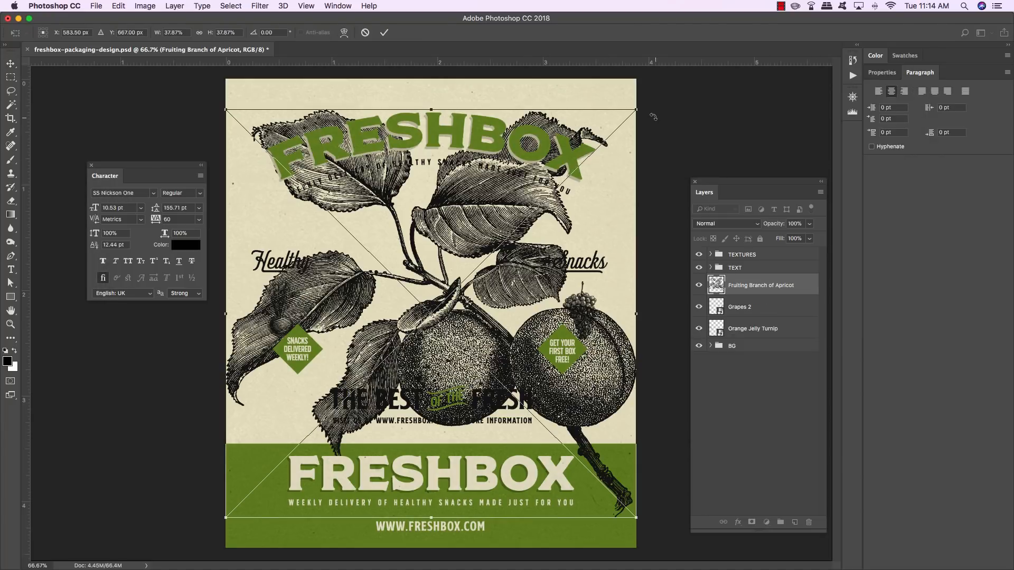
# Scale the apricot branch to under 21.8%, rotate it about -11.7°, and center it between the Healthy and Snacks texts.
pyautogui.moveTo(638, 109); pyautogui.dragTo(518, 149)
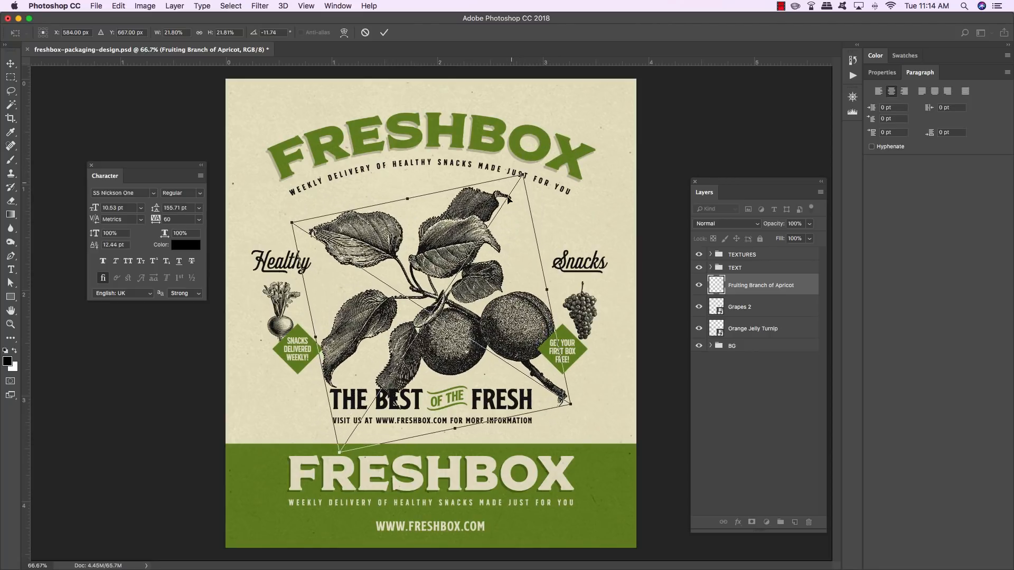
pyautogui.moveTo(496, 248); pyautogui.dragTo(499, 239)
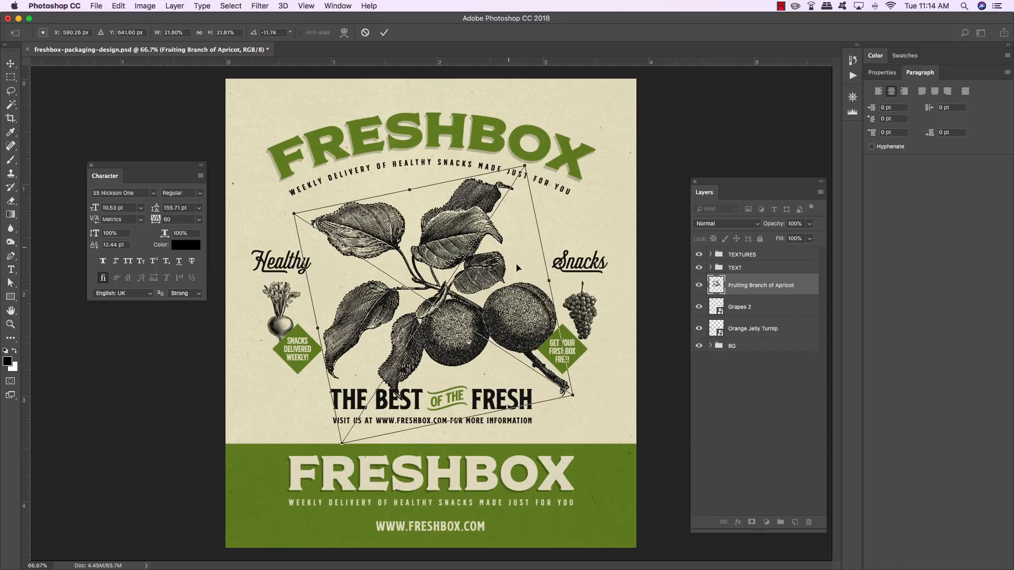
pyautogui.moveTo(573, 395); pyautogui.dragTo(559, 376)
pyautogui.press('Return')
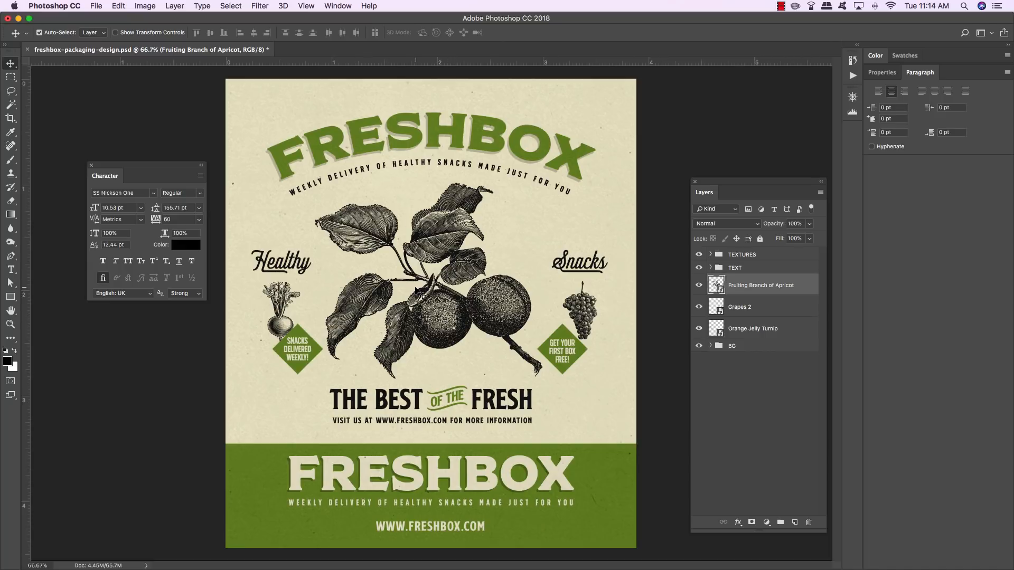
# Place Cauliflower.png as an embedded image, scaled to 38.36% and positioned over the whole upper part of the design.
pyautogui.click(97, 5)
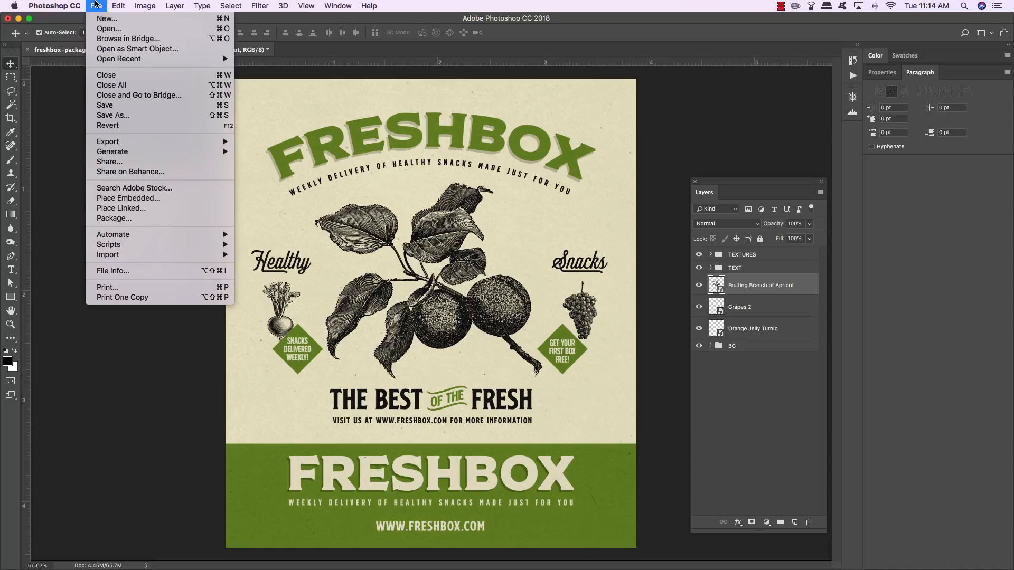
pyautogui.click(148, 199)
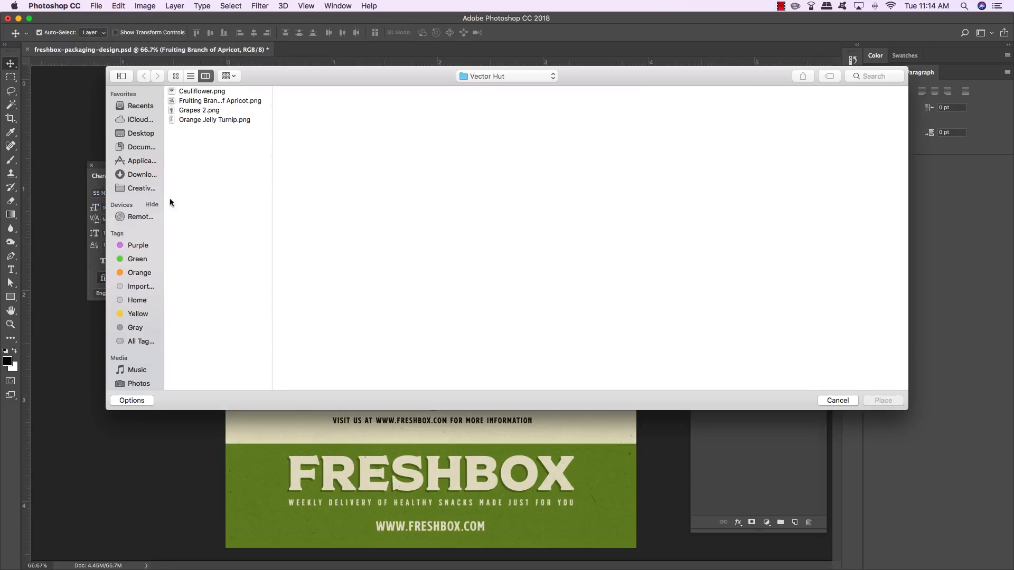
pyautogui.click(200, 91)
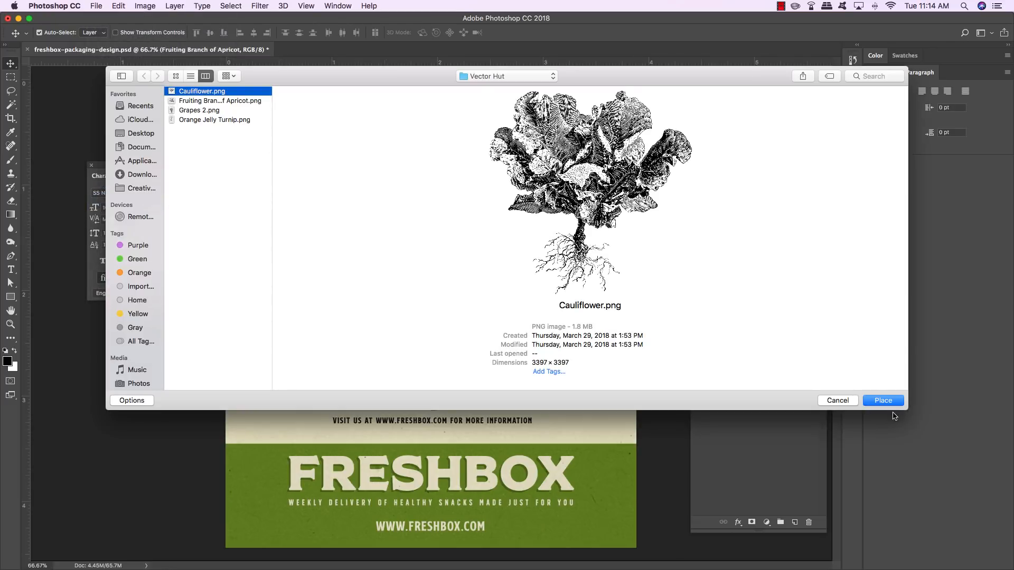
pyautogui.click(882, 400)
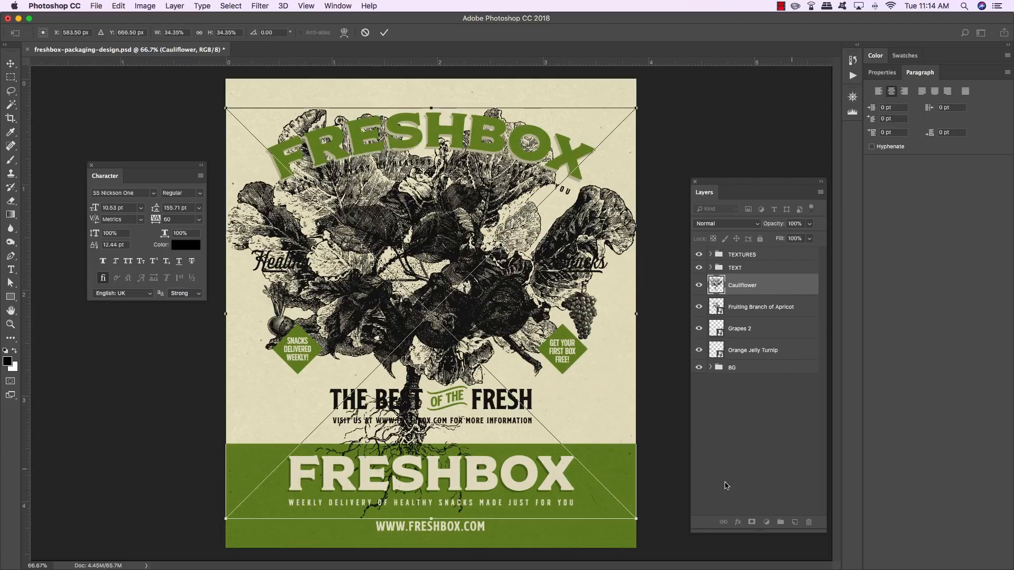
pyautogui.moveTo(635, 518); pyautogui.dragTo(660, 539)
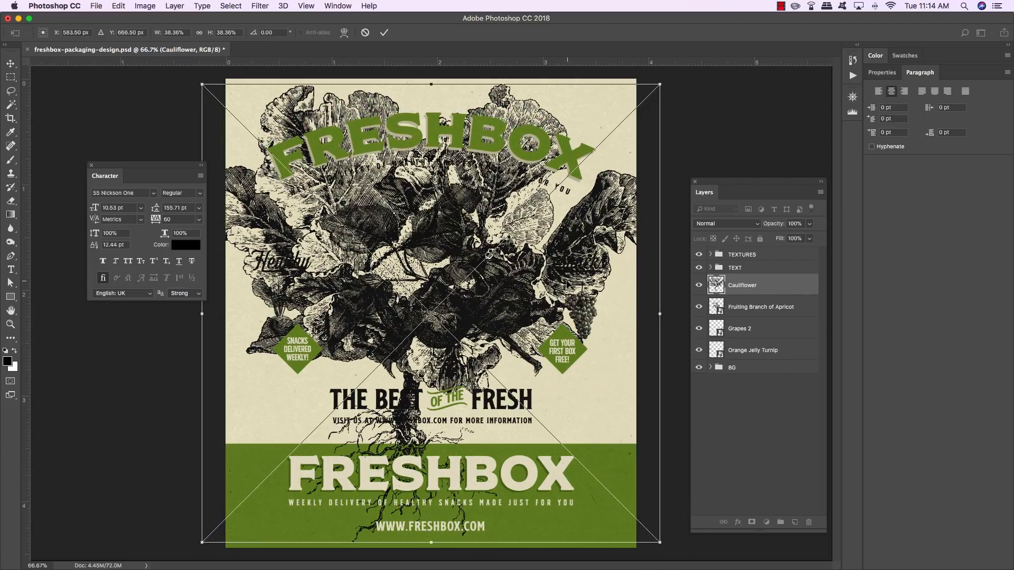
pyautogui.moveTo(566, 286)
pyautogui.mouseDown()
pyautogui.moveTo(568, 297)
pyautogui.moveTo(577, 291)
pyautogui.mouseUp()
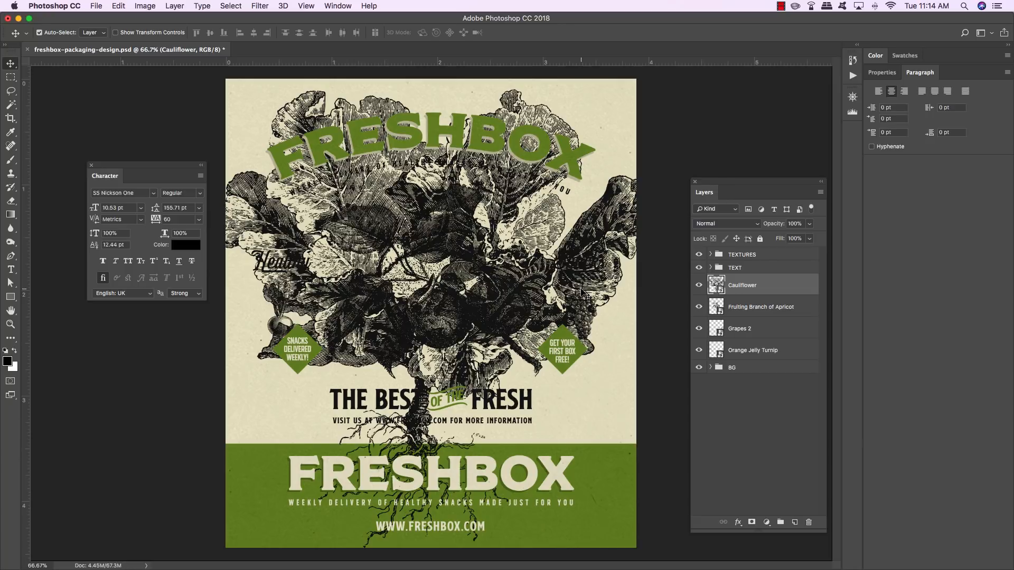
# Set the cauliflower's opacity to 10% and move its layer into the BG group between Color Fill 2 and Color Fill 1.
pyautogui.press('1')
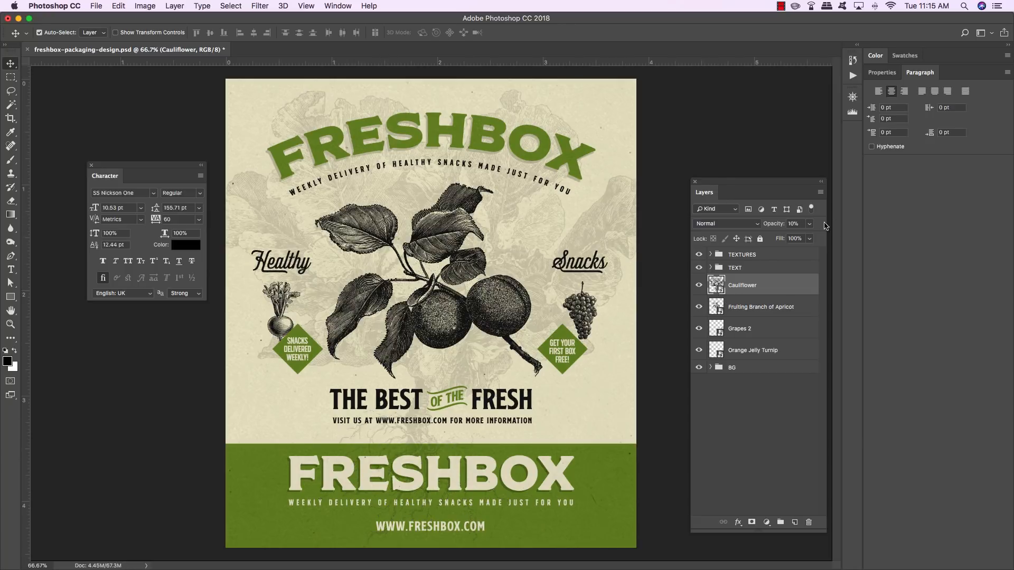
pyautogui.click(711, 368)
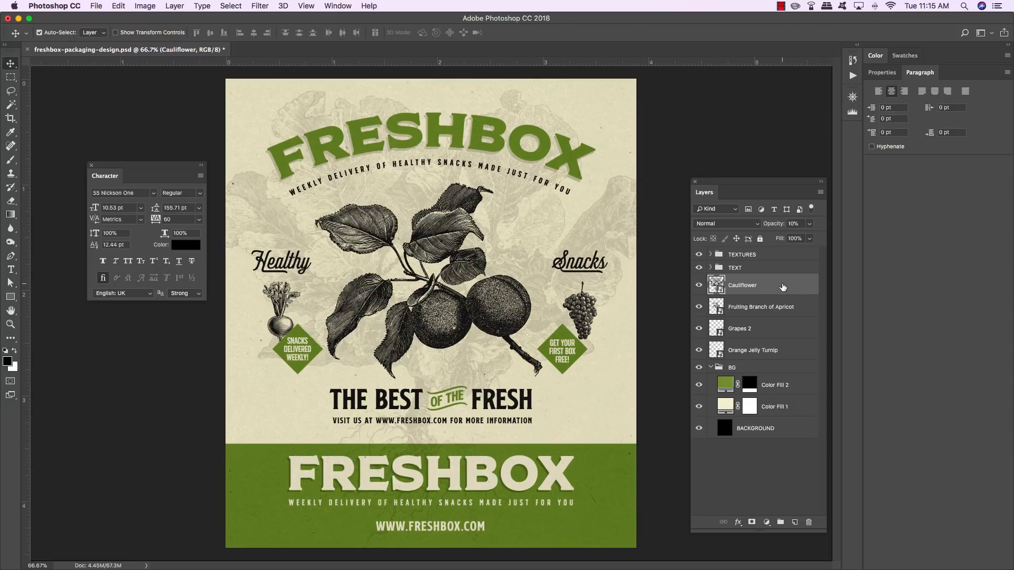
pyautogui.moveTo(804, 290); pyautogui.dragTo(795, 391)
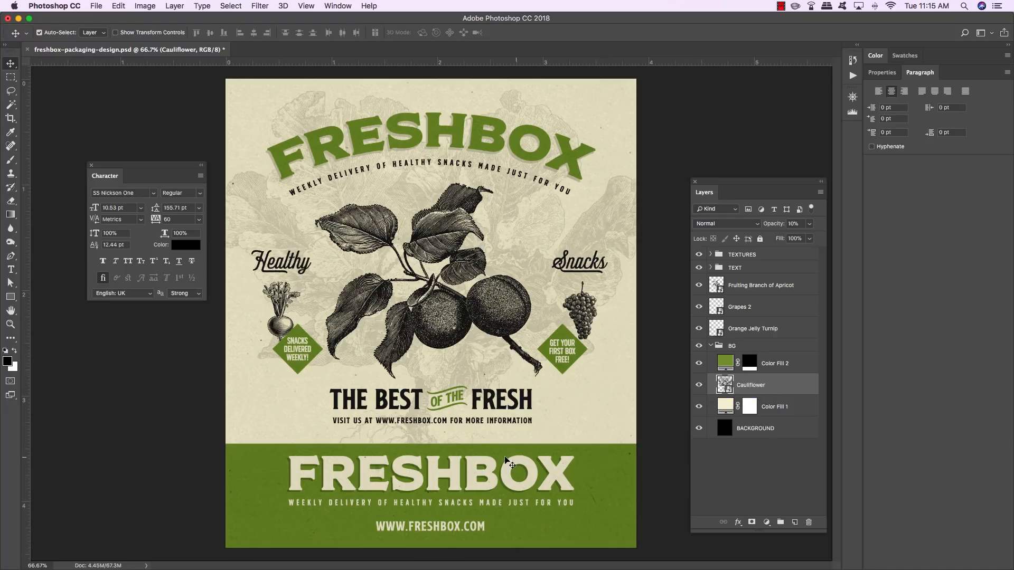
pyautogui.click(698, 384)
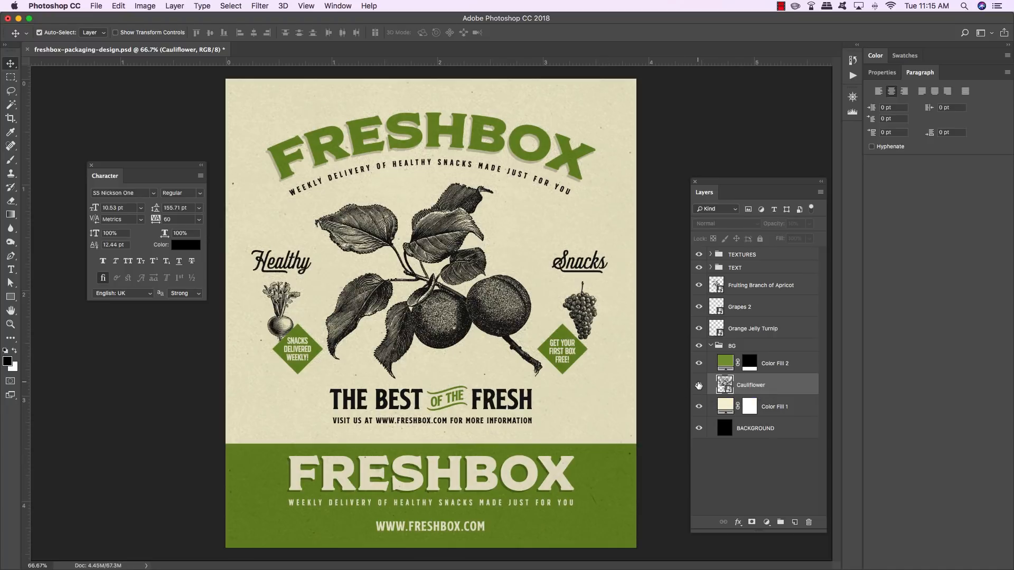
pyautogui.click(699, 385)
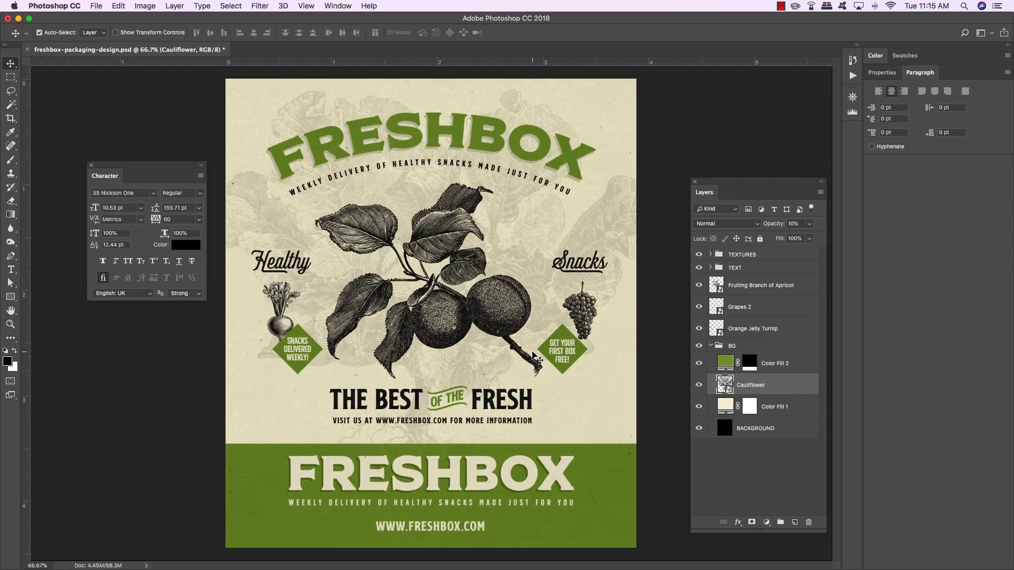
# Scale the cauliflower to 42.68%, align its upper edge with the canvas edge, and collapse the BG group.
pyautogui.hotkey('ctrl', 't')
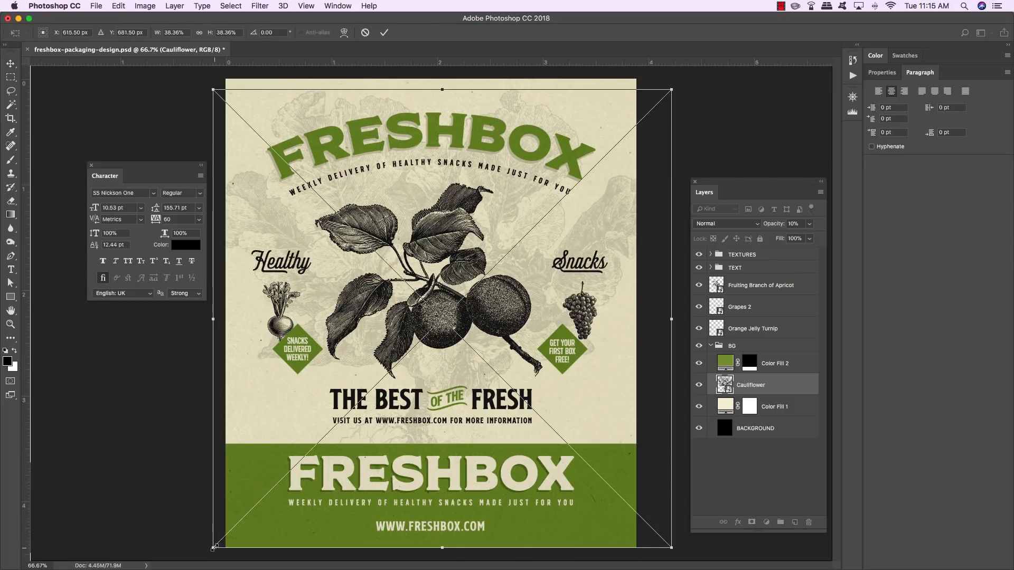
pyautogui.moveTo(212, 548); pyautogui.dragTo(176, 560)
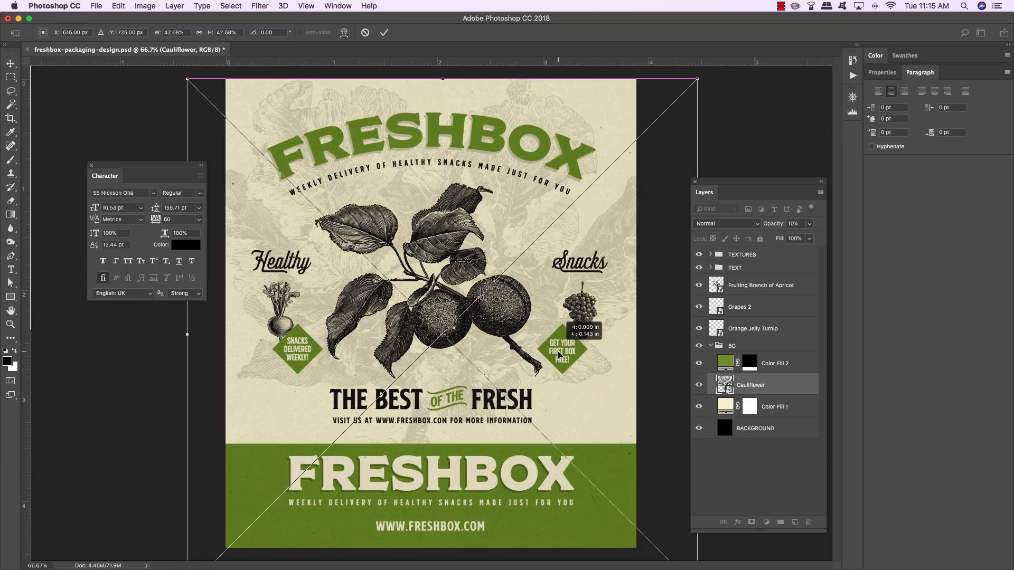
pyautogui.moveTo(559, 355); pyautogui.dragTo(559, 355)
pyautogui.press('Return')
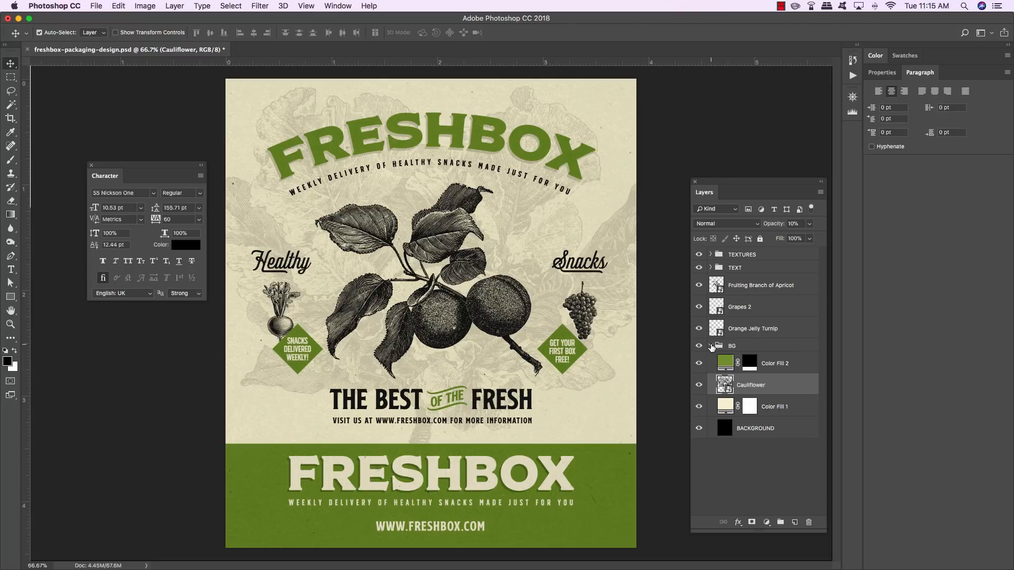
pyautogui.click(712, 346)
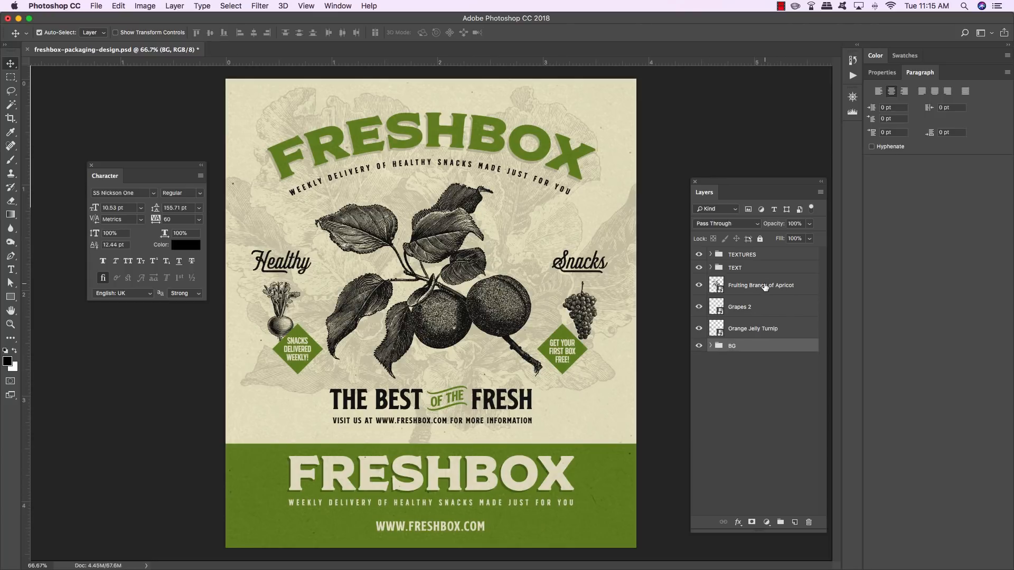
# Move CALLOUT BOX 1 and CALLOUT BOX 2 down together about 144 px to flank THE BEST OF THE FRESH text.
pyautogui.click(711, 268)
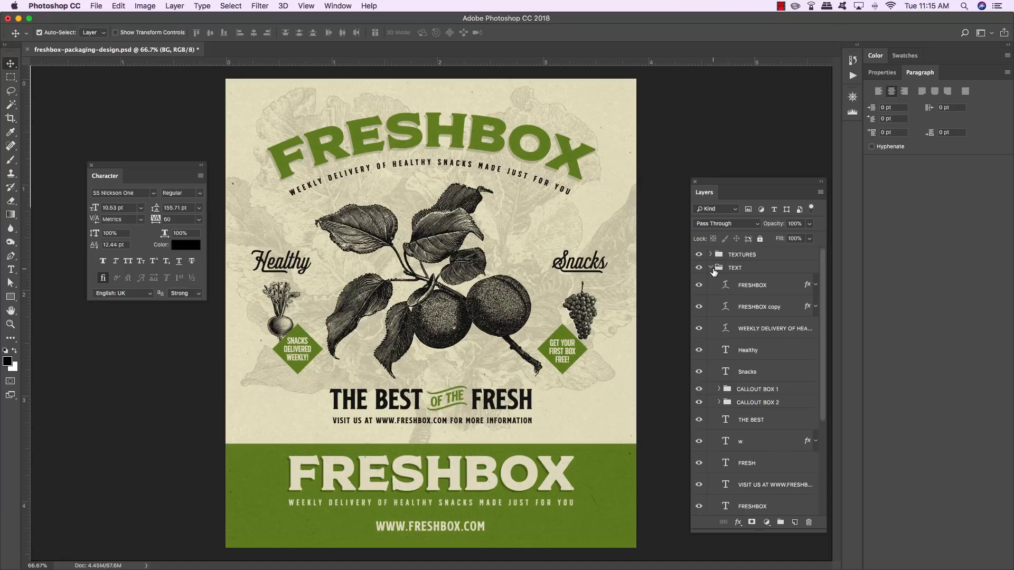
pyautogui.click(762, 390)
pyautogui.keyDown('shift'); pyautogui.click(763, 403); pyautogui.keyUp('shift')
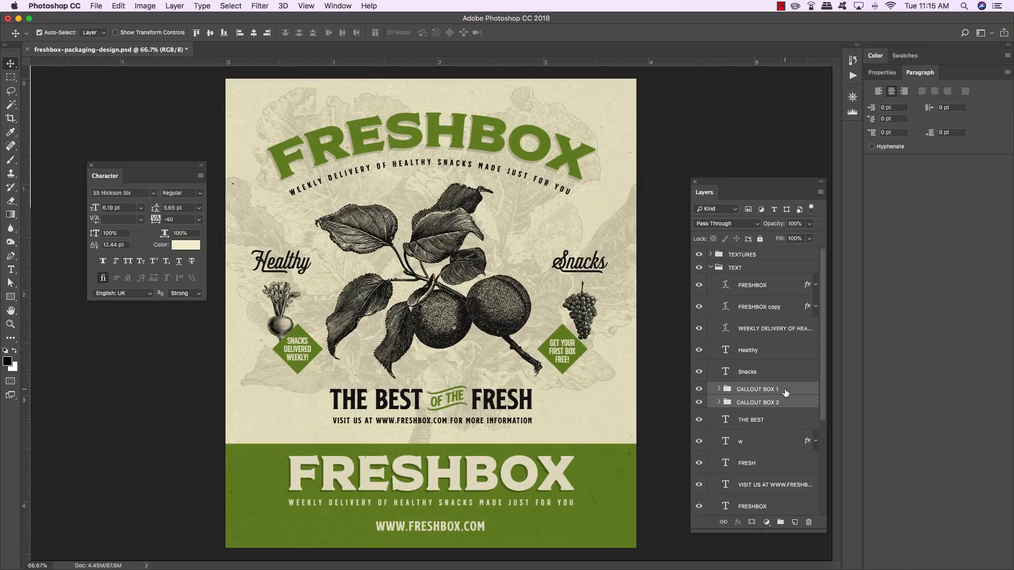
pyautogui.hotkey('shift', 'Down')
pyautogui.hotkey('shift', 'Down')
pyautogui.hotkey('shift', 'Down')
pyautogui.hotkey('shift', 'Down')
pyautogui.hotkey('shift', 'Down')
pyautogui.hotkey('shift', 'Down')
pyautogui.hotkey('shift', 'Down')
pyautogui.hotkey('shift', 'Down')
pyautogui.hotkey('shift', 'Down')
pyautogui.hotkey('shift', 'Down')
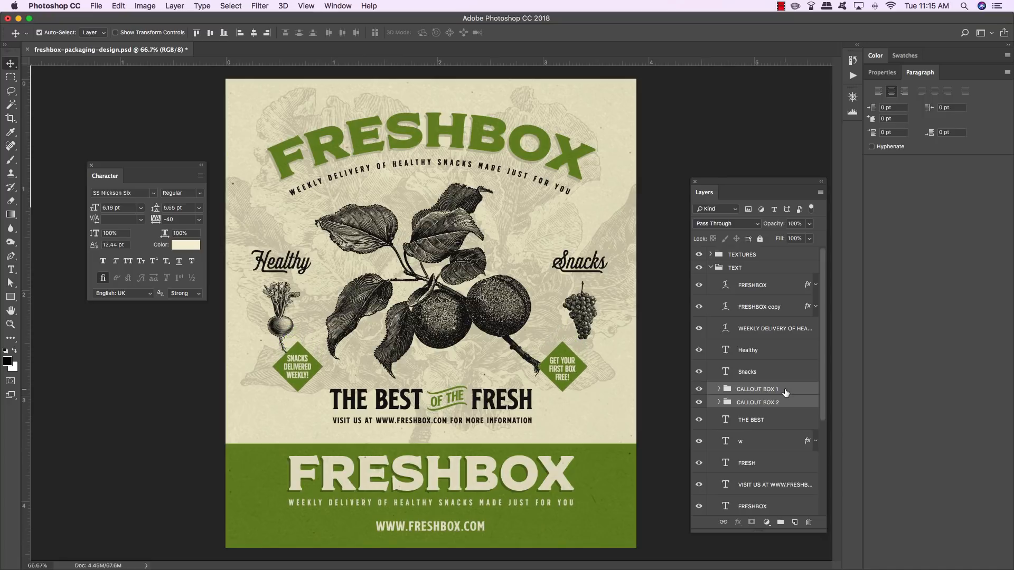
pyautogui.hotkey('shift', 'Down')
pyautogui.hotkey('shift', 'Down')
pyautogui.hotkey('shift', 'Down')
pyautogui.hotkey('shift', 'Down')
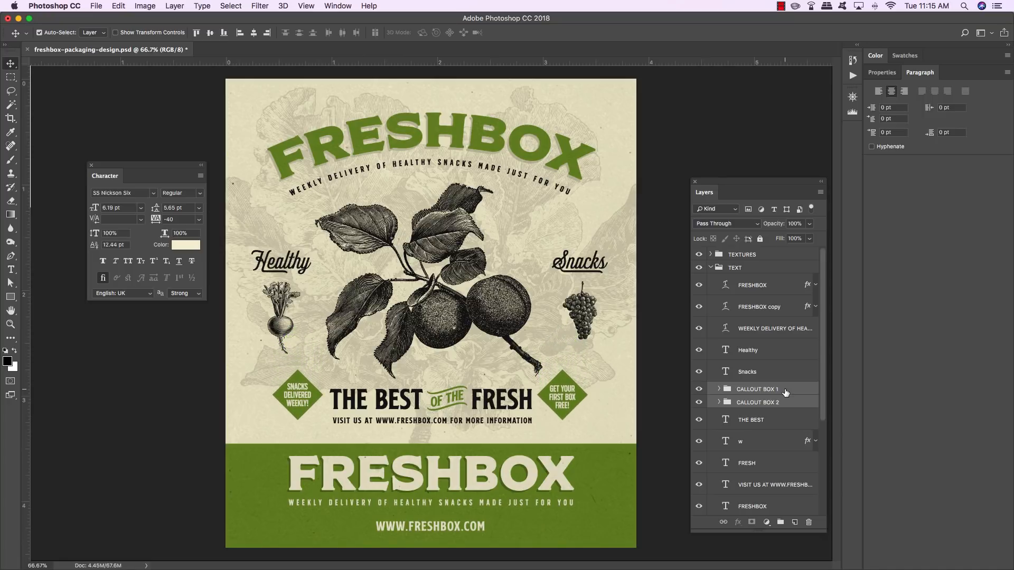
pyautogui.press('Down')
pyautogui.press('Down')
pyautogui.press('Down')
pyautogui.press('Down')
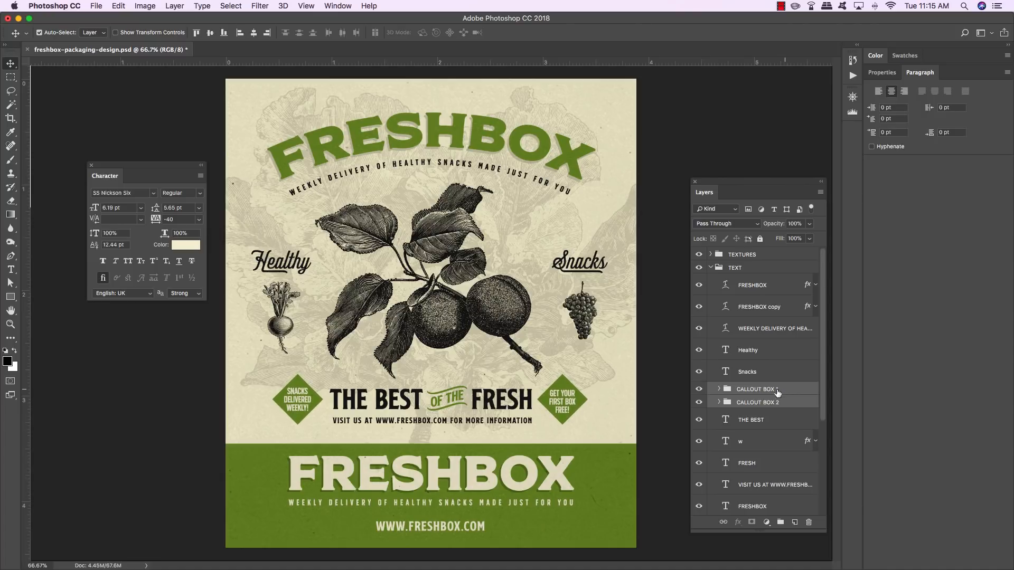
# Shift CALLOUT BOX 1 20 px left and CALLOUT BOX 2 20 px right, and collapse the TEXT group.
pyautogui.click(777, 391)
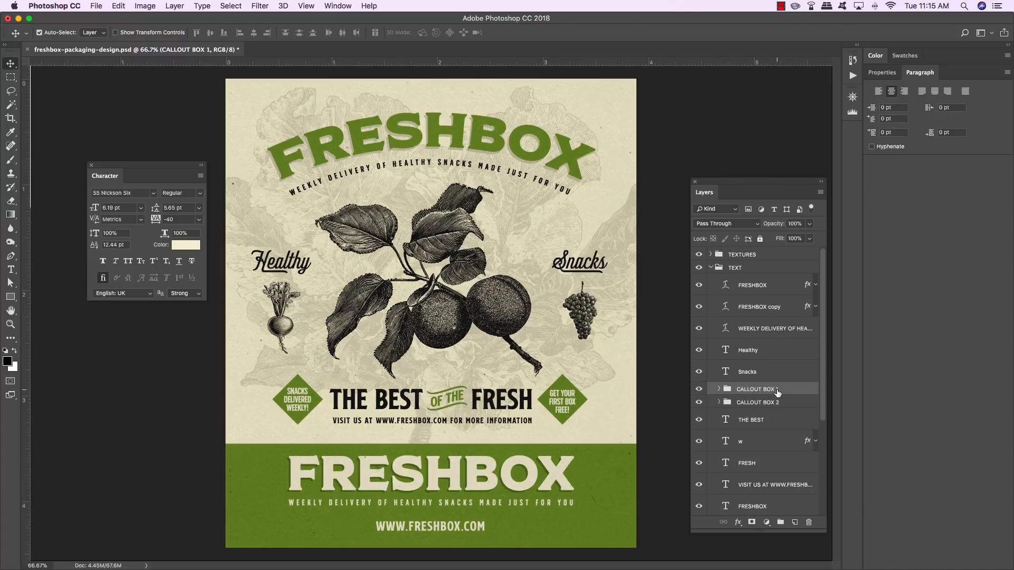
pyautogui.hotkey('shift', 'Left')
pyautogui.hotkey('shift', 'Left')
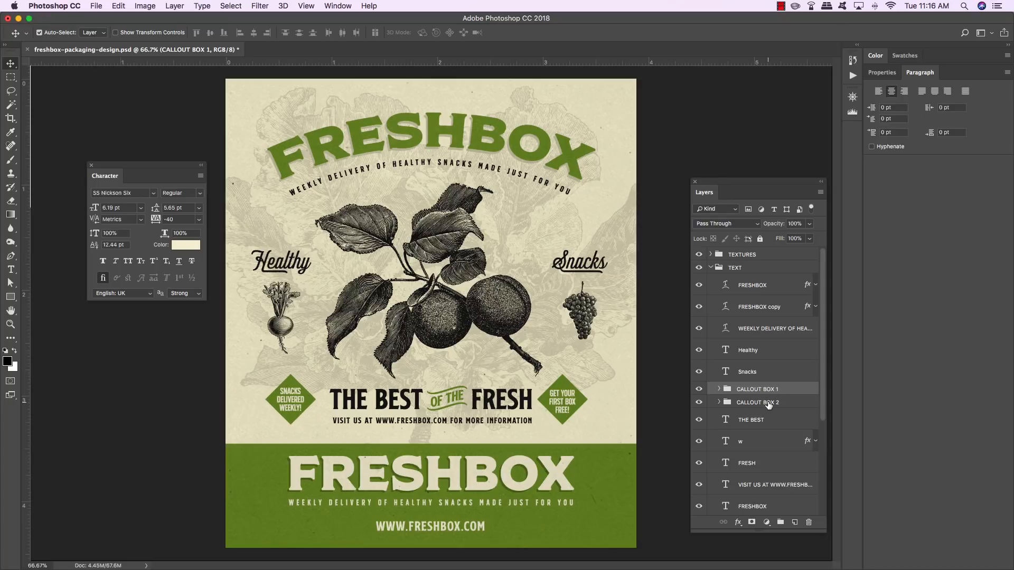
pyautogui.click(768, 404)
pyautogui.hotkey('shift', 'Right')
pyautogui.hotkey('shift', 'Right')
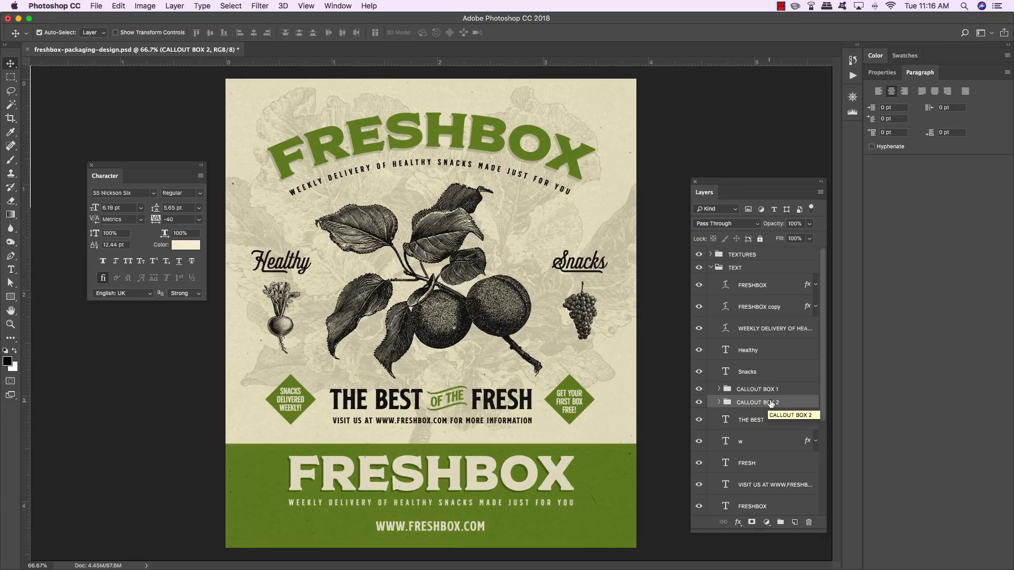
pyautogui.click(750, 267)
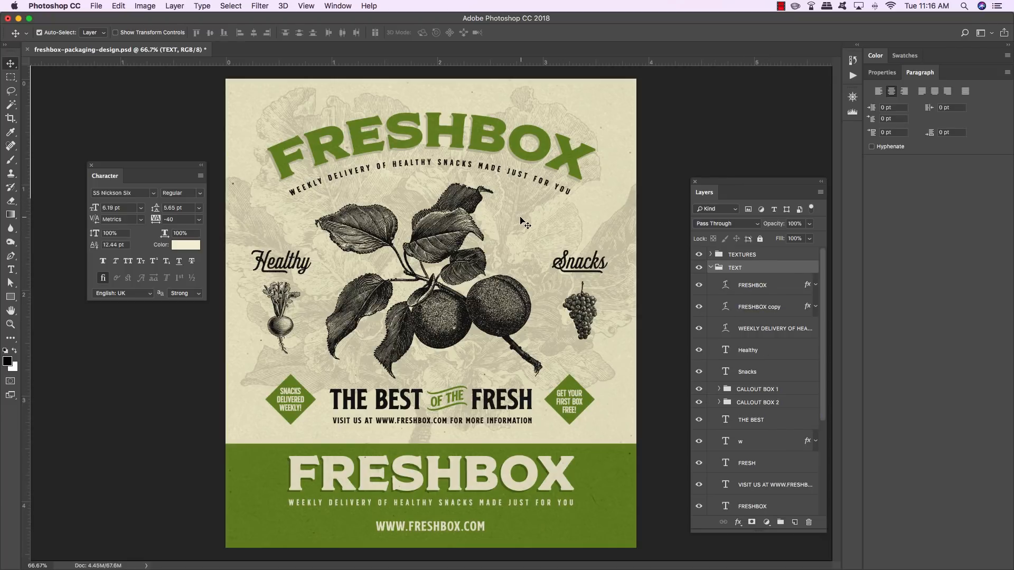
pyautogui.click(711, 268)
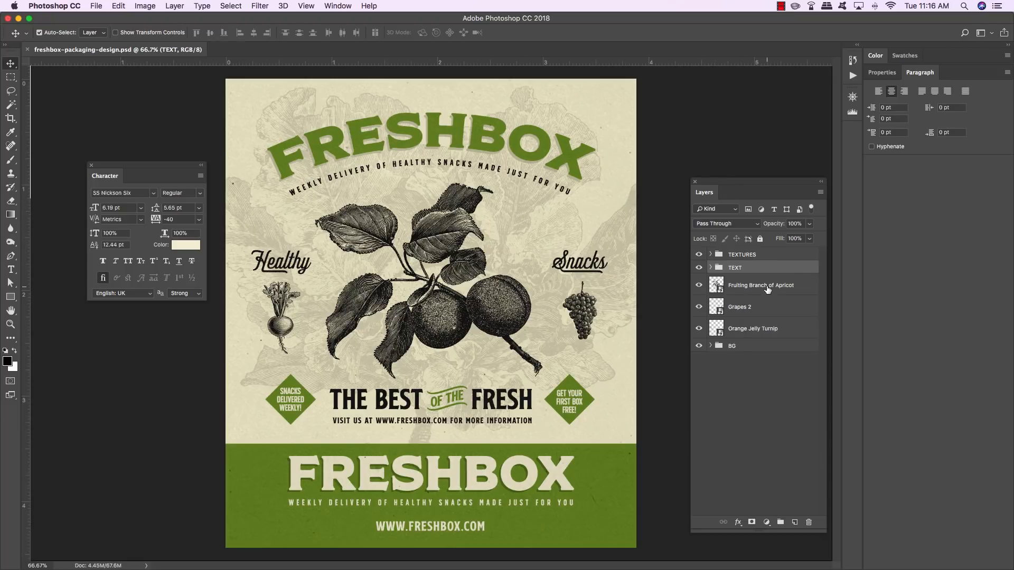
# Add a "P" badge glyph in SS Nickson Badges and Labels Regular on a new layer above Fruiting Branch of Apricot.
pyautogui.click(768, 289)
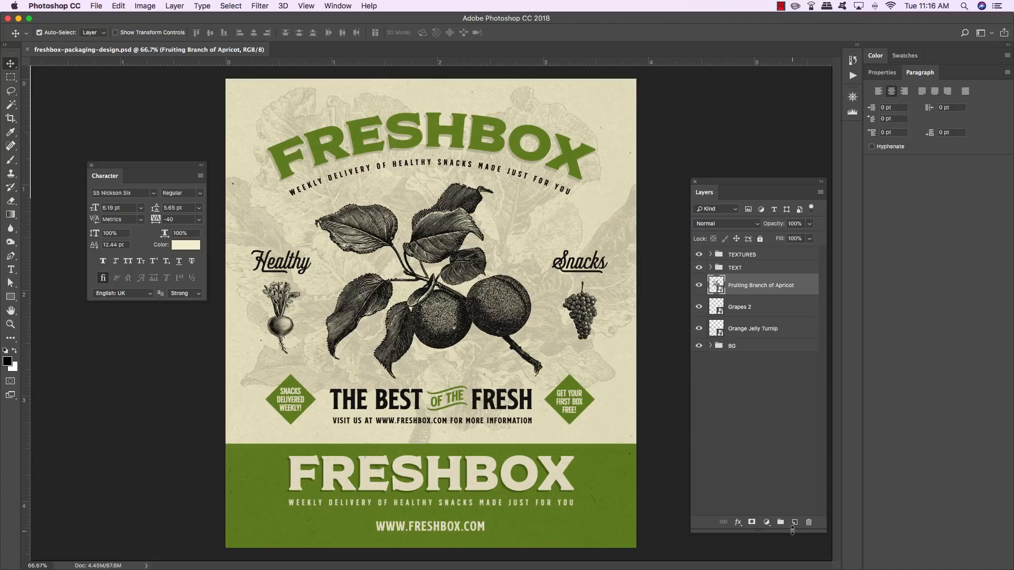
pyautogui.click(795, 523)
pyautogui.press('t')
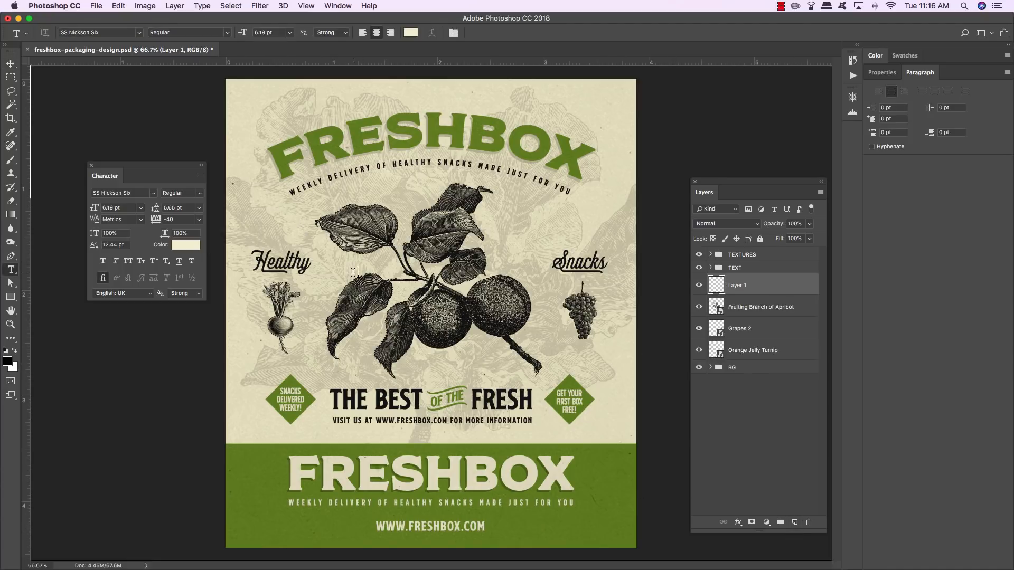
pyautogui.click(353, 272)
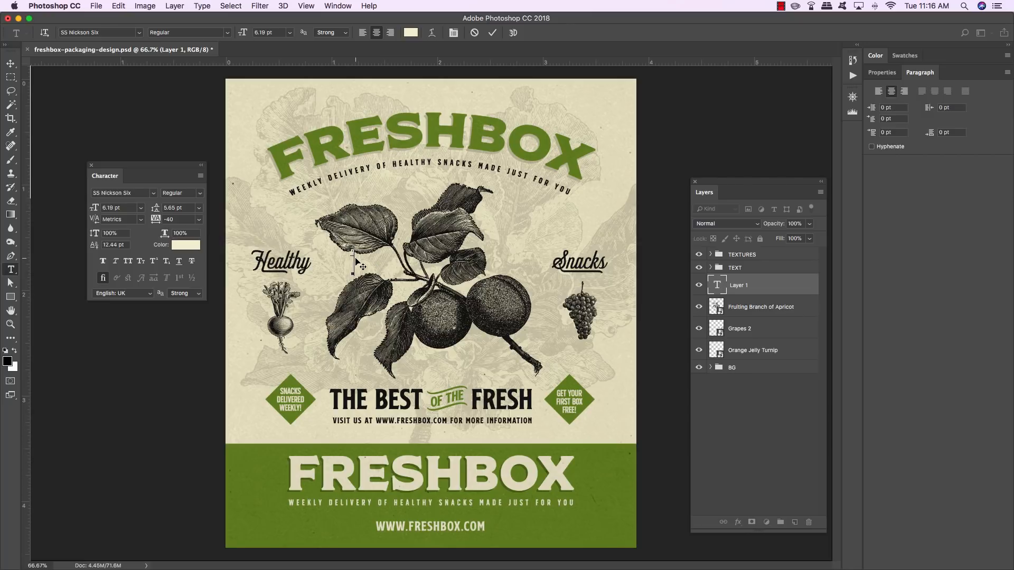
pyautogui.click(137, 193)
pyautogui.write('ss n')
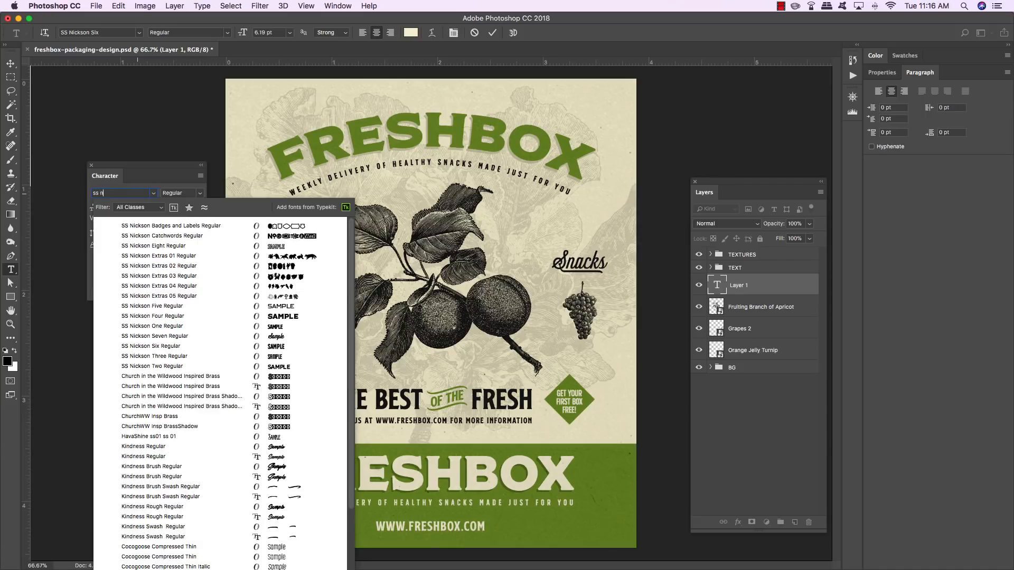
pyautogui.write('ickson b')
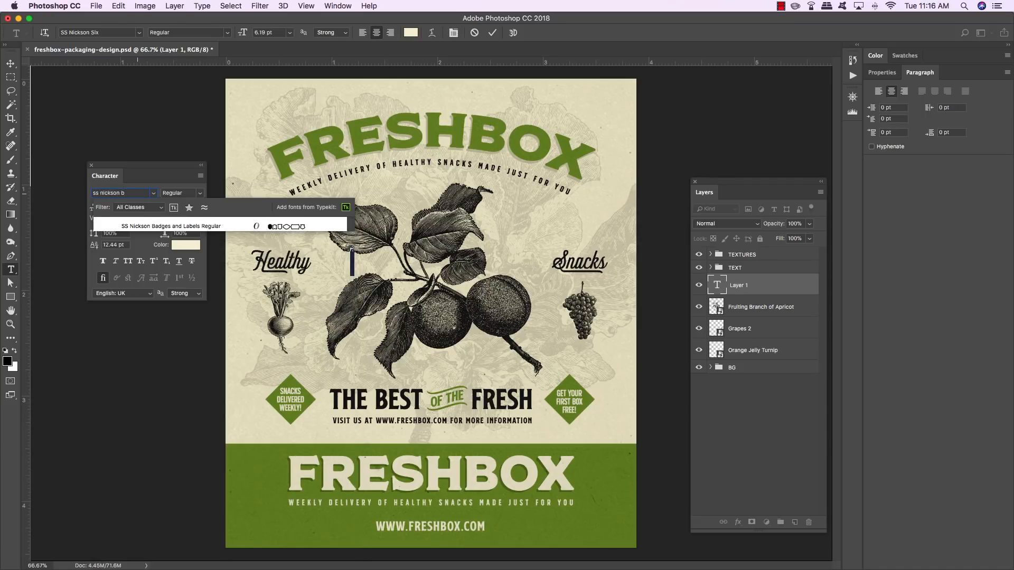
pyautogui.click(162, 225)
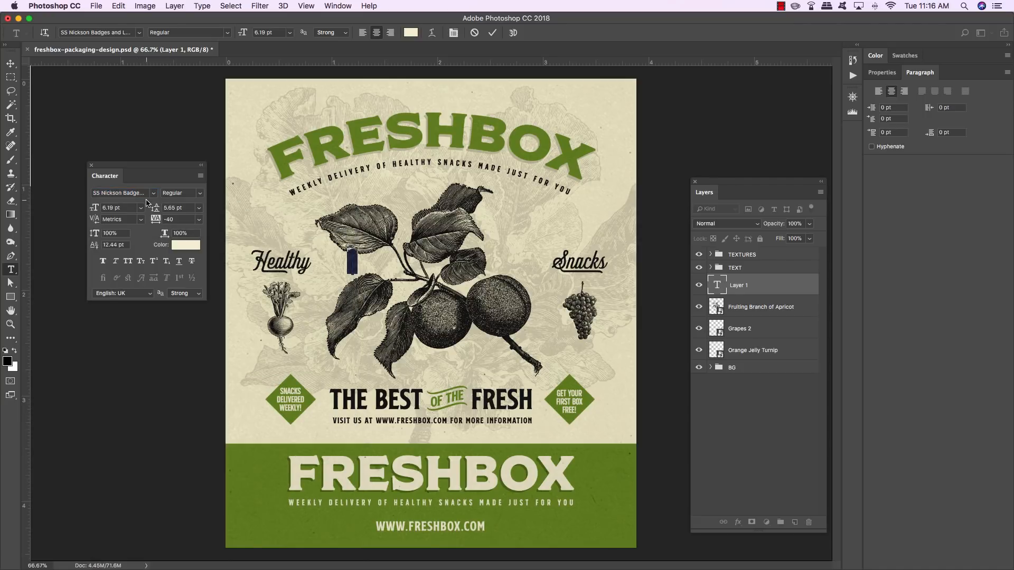
# Set the badge glyph's size to 172.11 pt and center it over the apricot branch between Healthy and Snacks.
pyautogui.click(95, 208)
pyautogui.write('172.11')
pyautogui.press('Return')
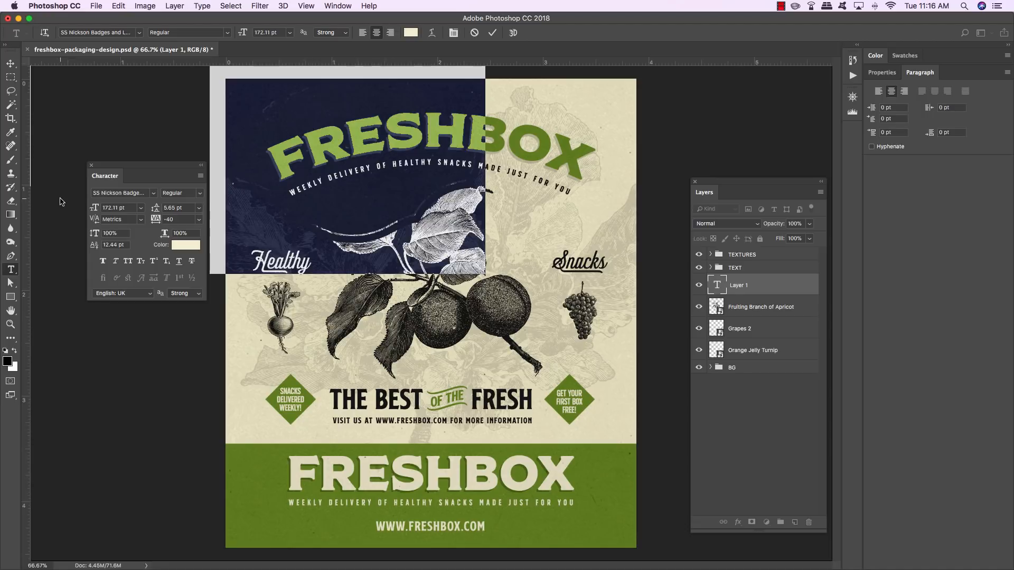
pyautogui.click(11, 63)
pyautogui.press('super+t')
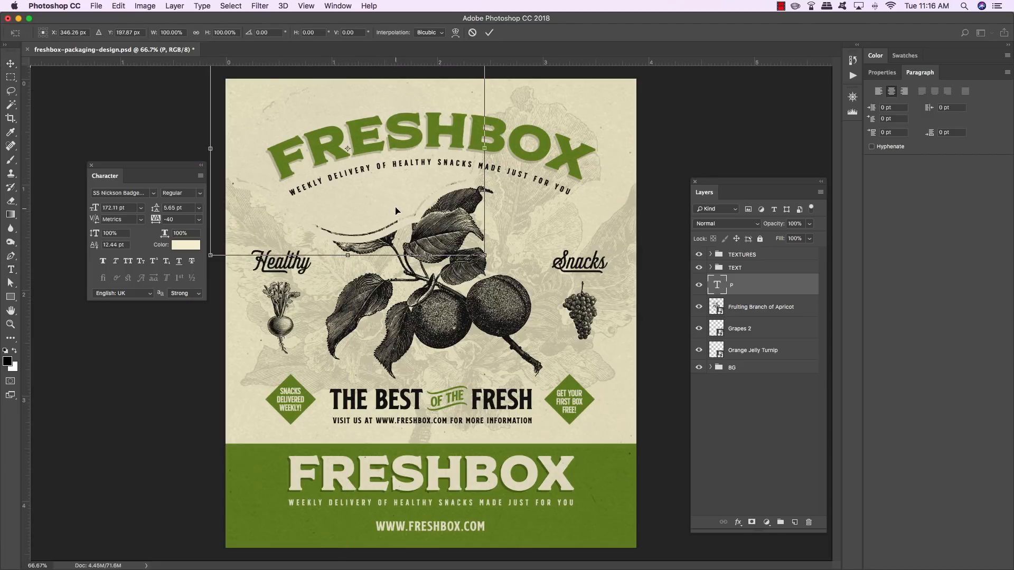
pyautogui.moveTo(393, 206); pyautogui.dragTo(478, 339)
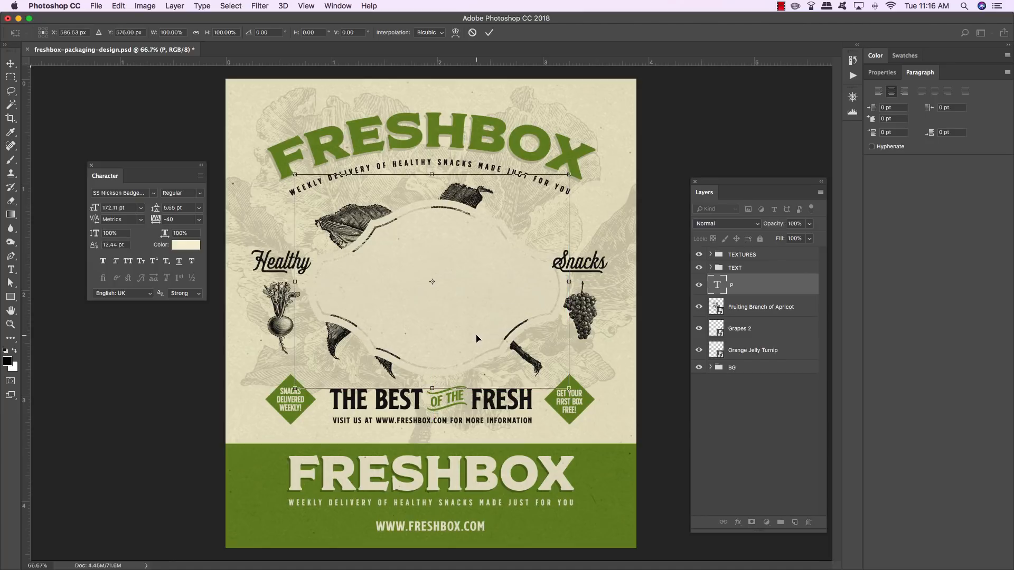
pyautogui.press('Return')
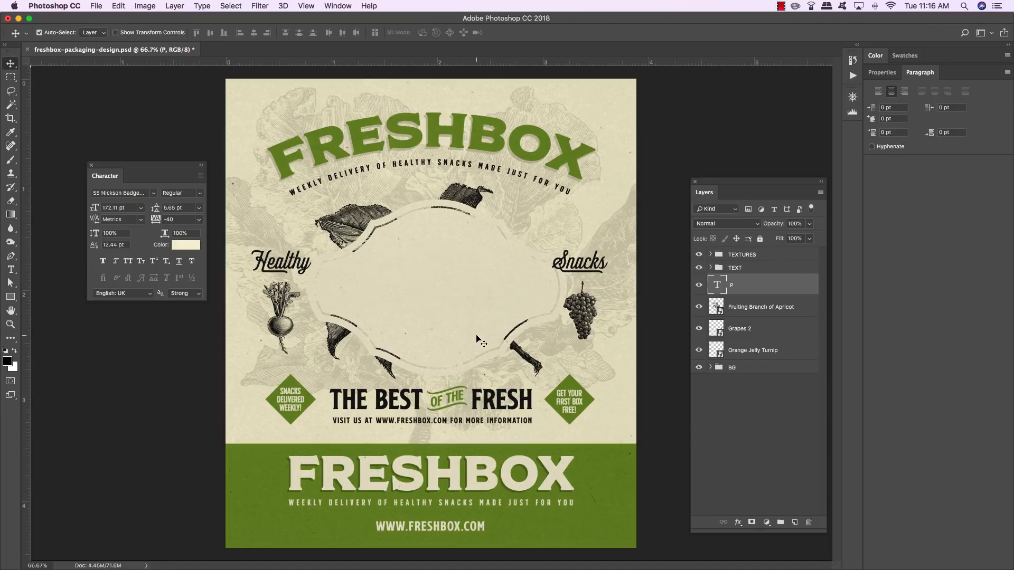
# Place the P badge layer below Fruiting Branch of Apricot, give it a green Color Overlay, and collapse its effects.
pyautogui.press('super+bracketleft')
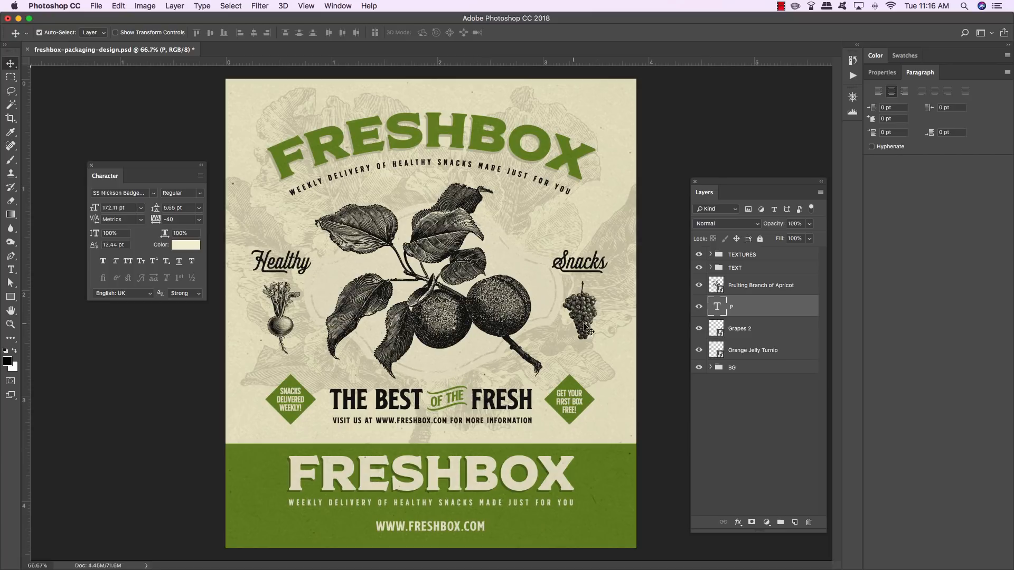
pyautogui.doubleClick(804, 307)
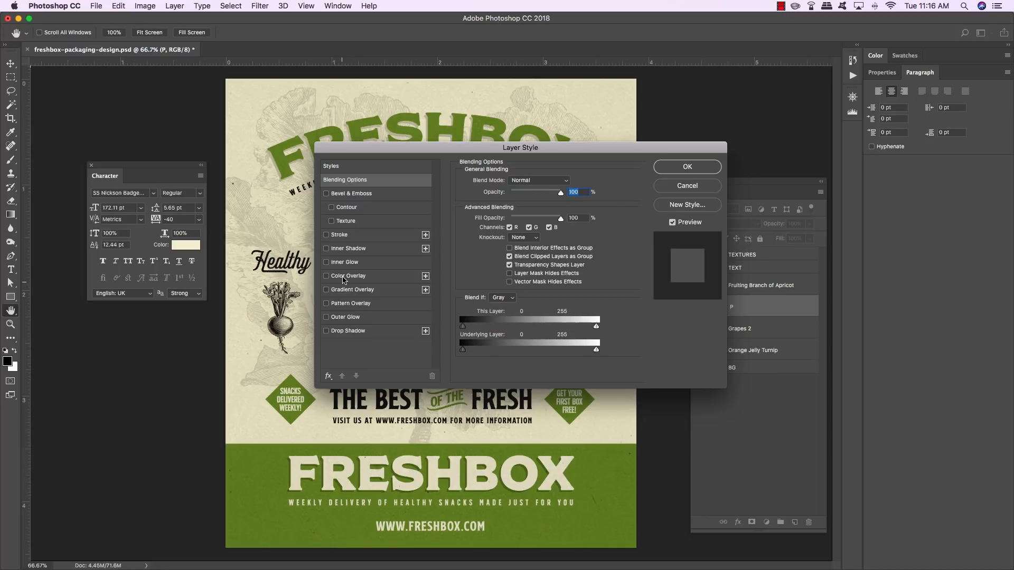
pyautogui.click(343, 277)
pyautogui.moveTo(544, 146); pyautogui.dragTo(632, 117)
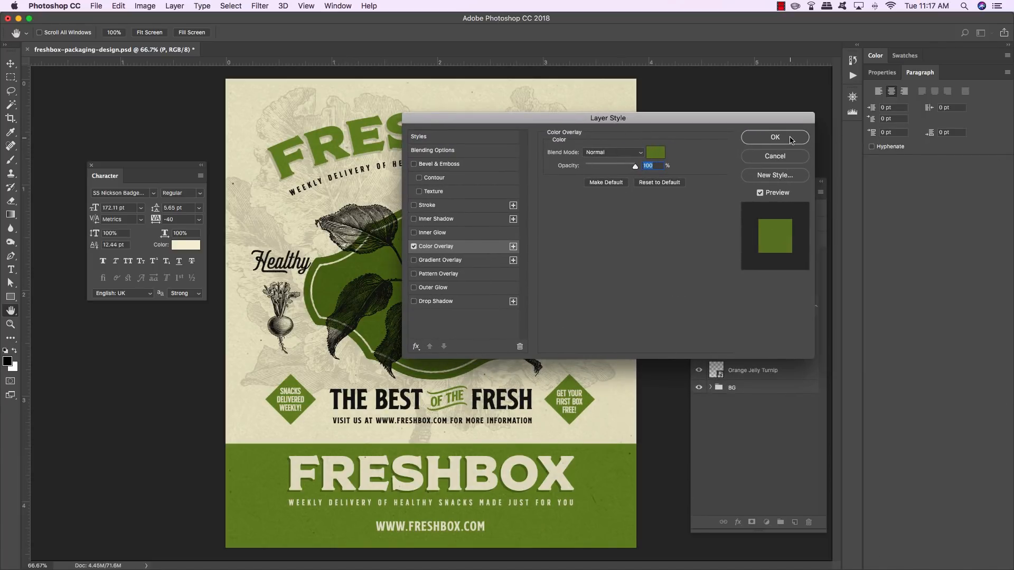
pyautogui.click(790, 138)
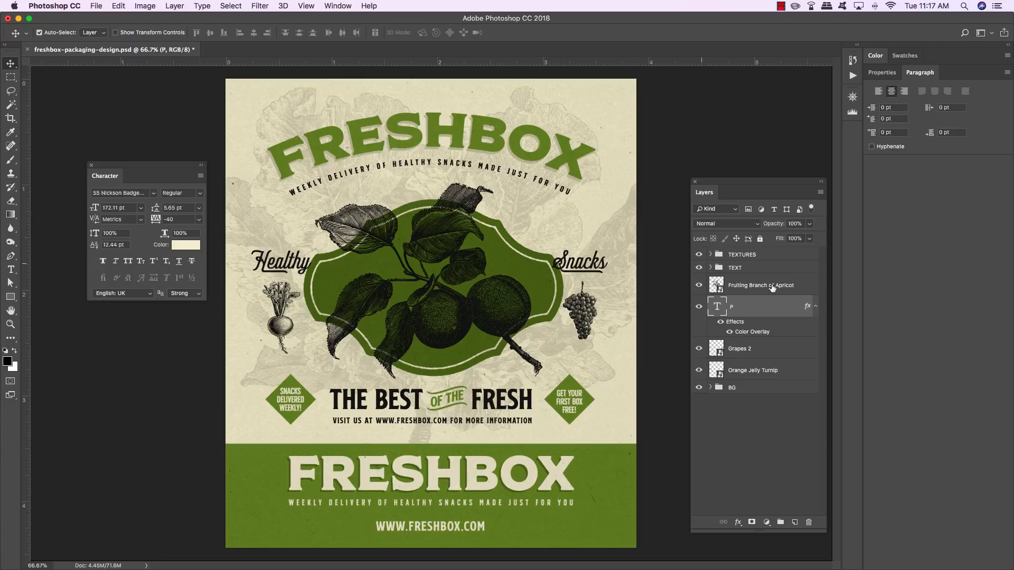
pyautogui.click(816, 306)
# Load the Fruiting Branch of Apricot layer's outline as a selection and expand it by 5 pixels.
pyautogui.click(729, 291)
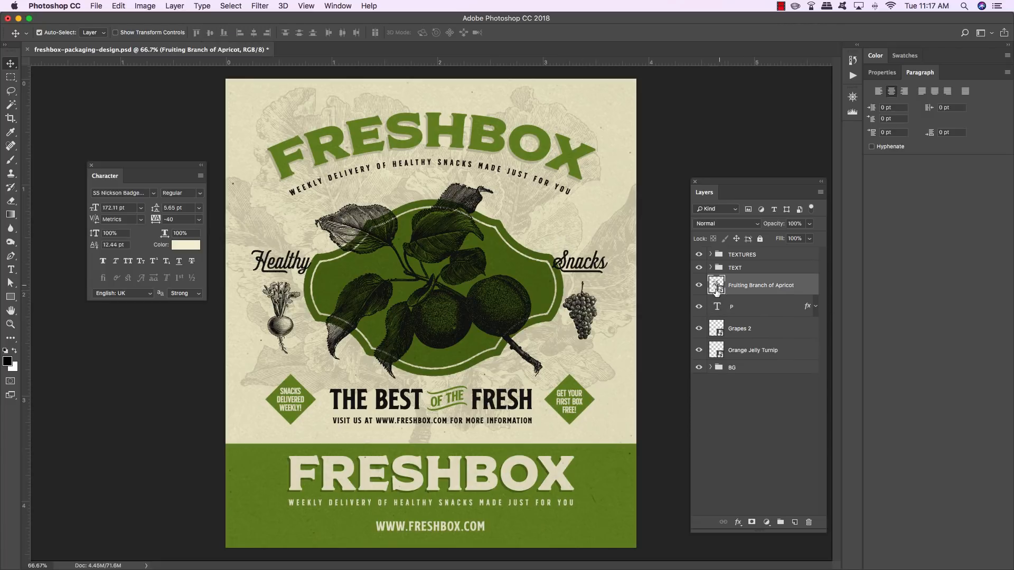
pyautogui.press('super')
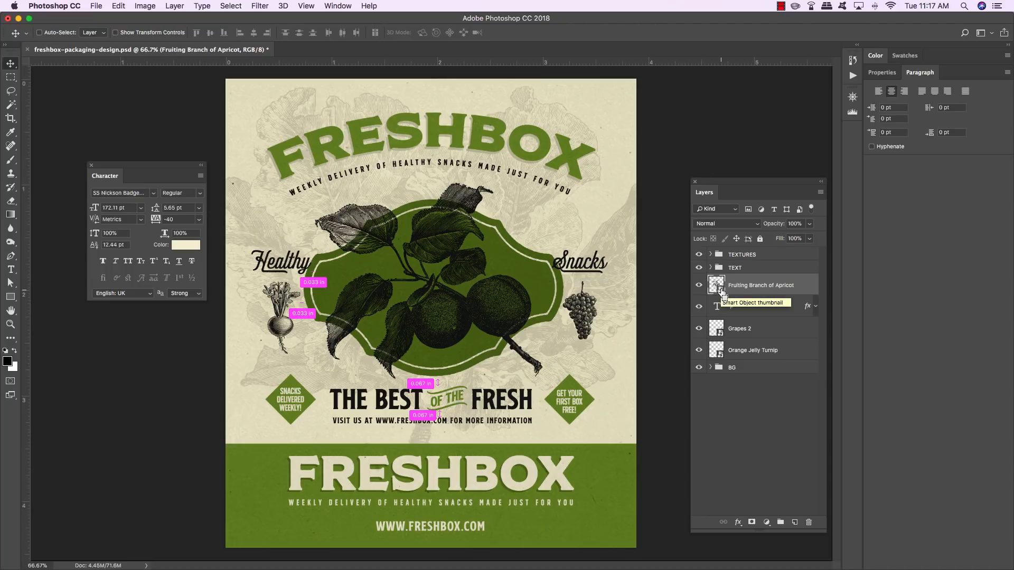
pyautogui.keyDown('super'); pyautogui.click(721, 292); pyautogui.keyUp('super')
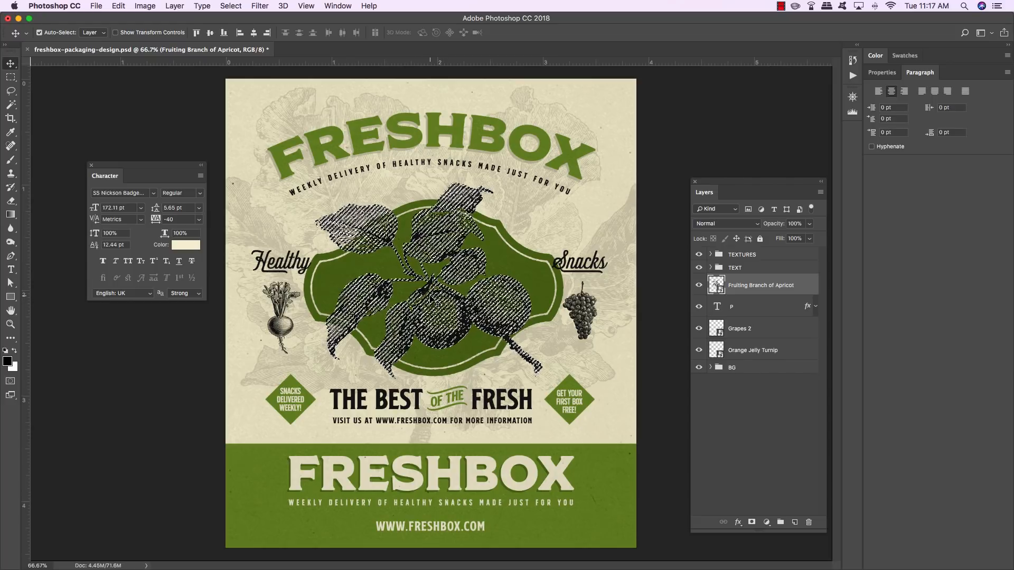
pyautogui.click(233, 6)
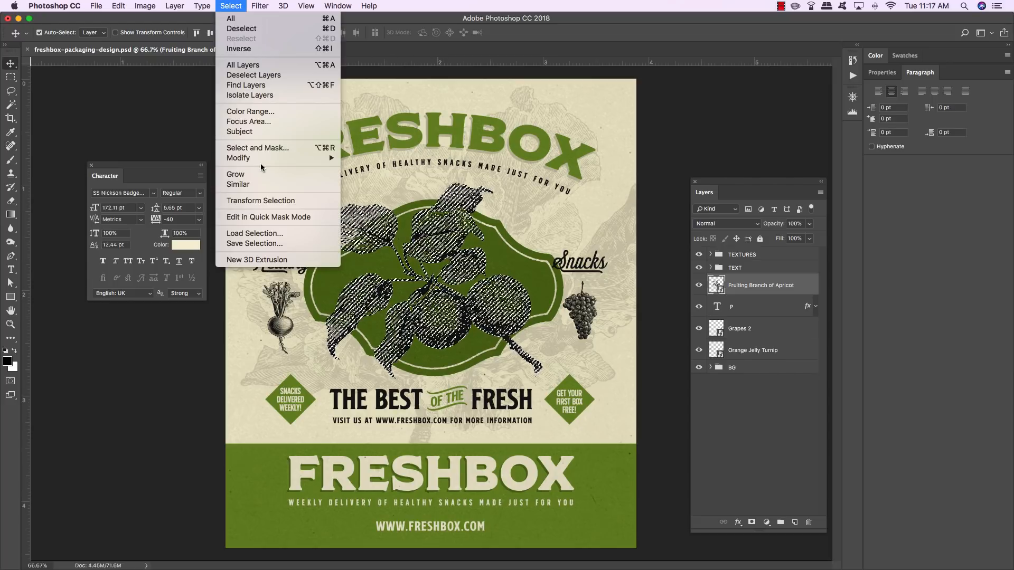
pyautogui.moveTo(328, 158)
pyautogui.click(367, 178)
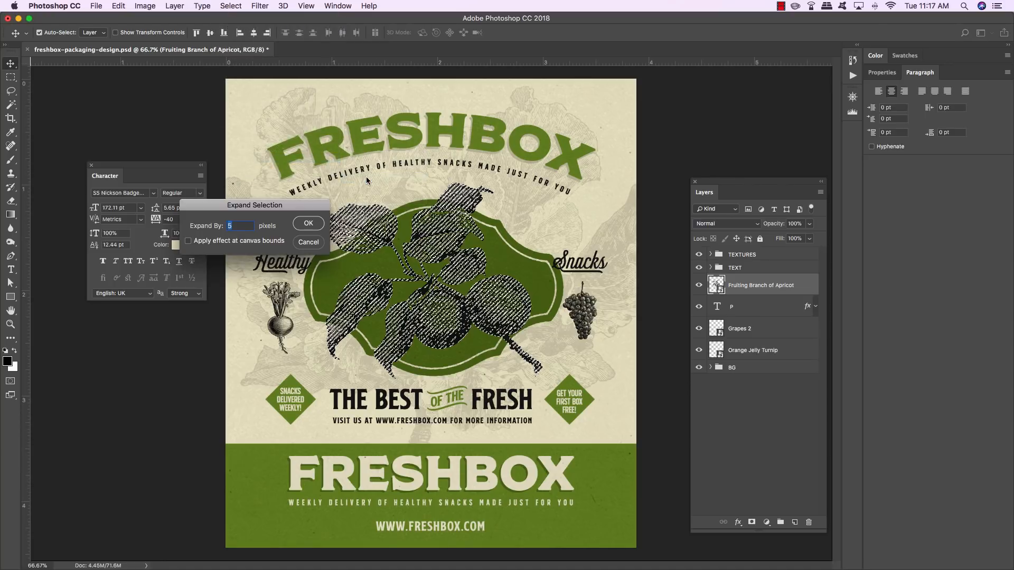
pyautogui.moveTo(264, 205); pyautogui.dragTo(403, 246)
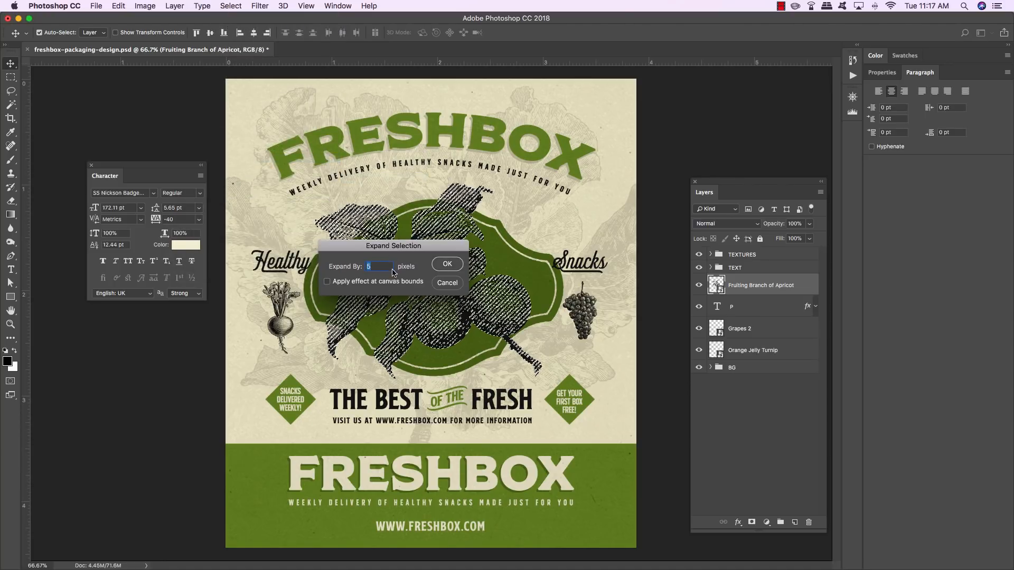
pyautogui.click(449, 265)
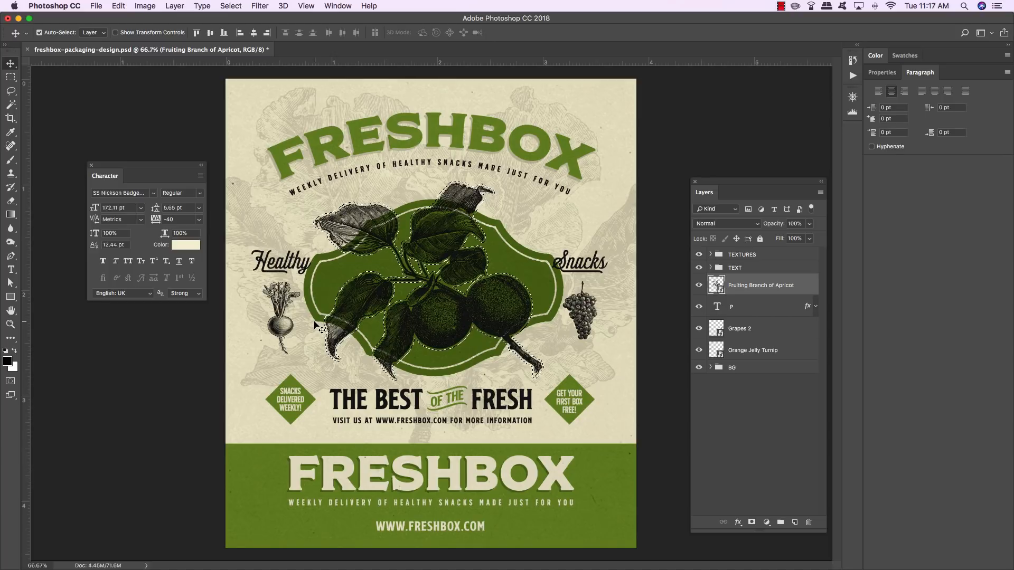
# Invert the selection and apply it as a layer mask on the P badge layer.
pyautogui.click(232, 6)
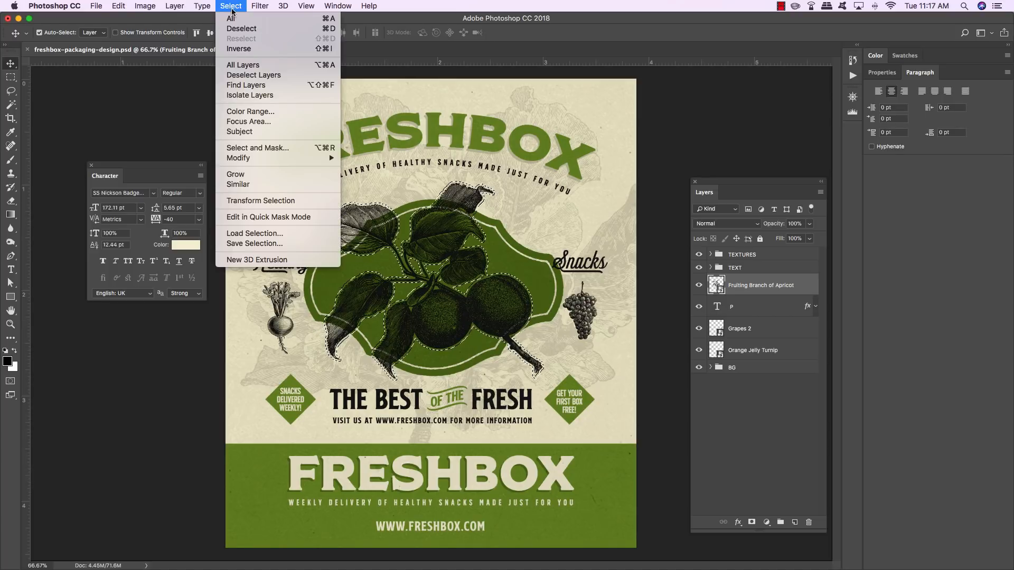
pyautogui.click(302, 49)
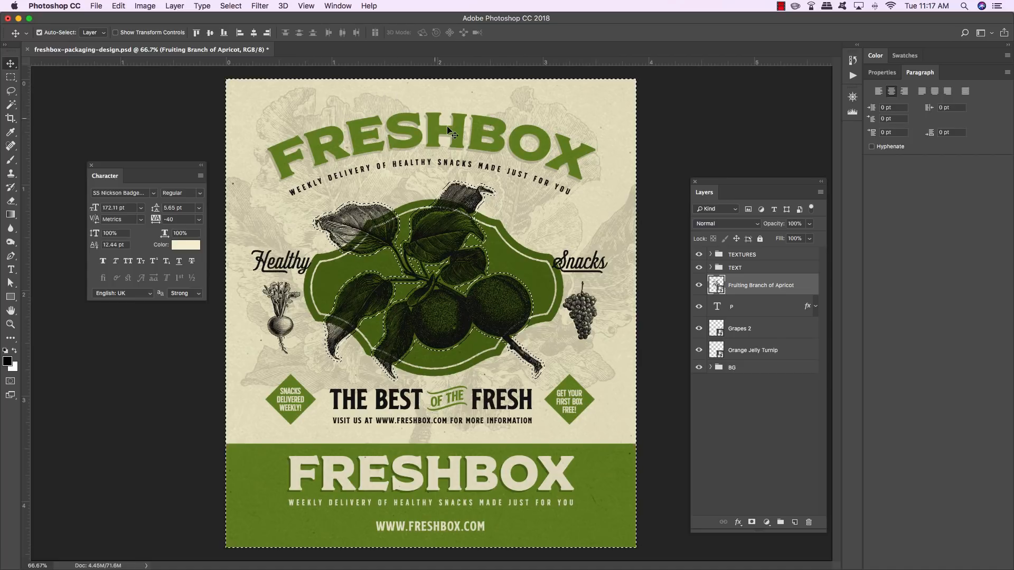
pyautogui.click(755, 308)
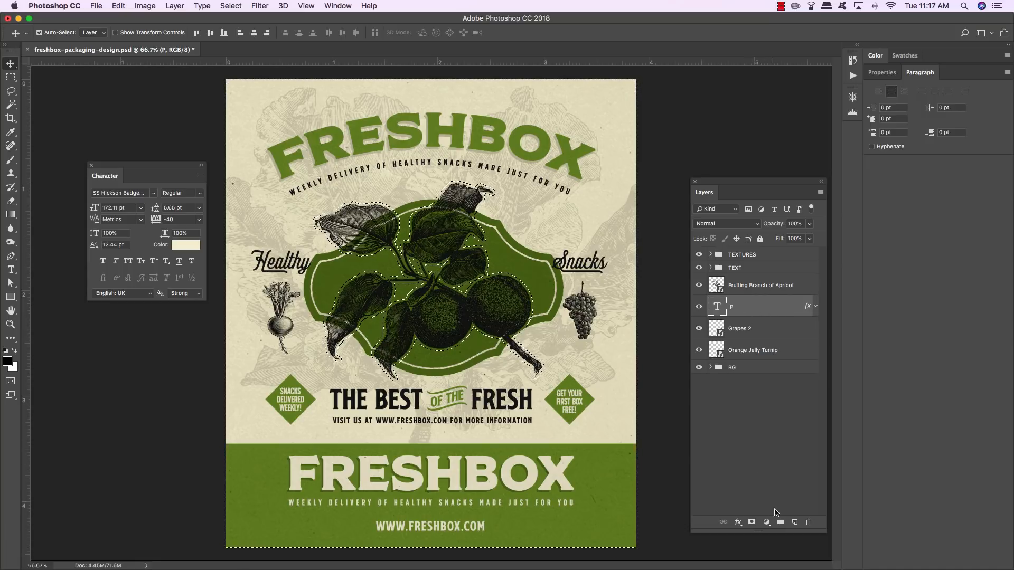
pyautogui.click(752, 523)
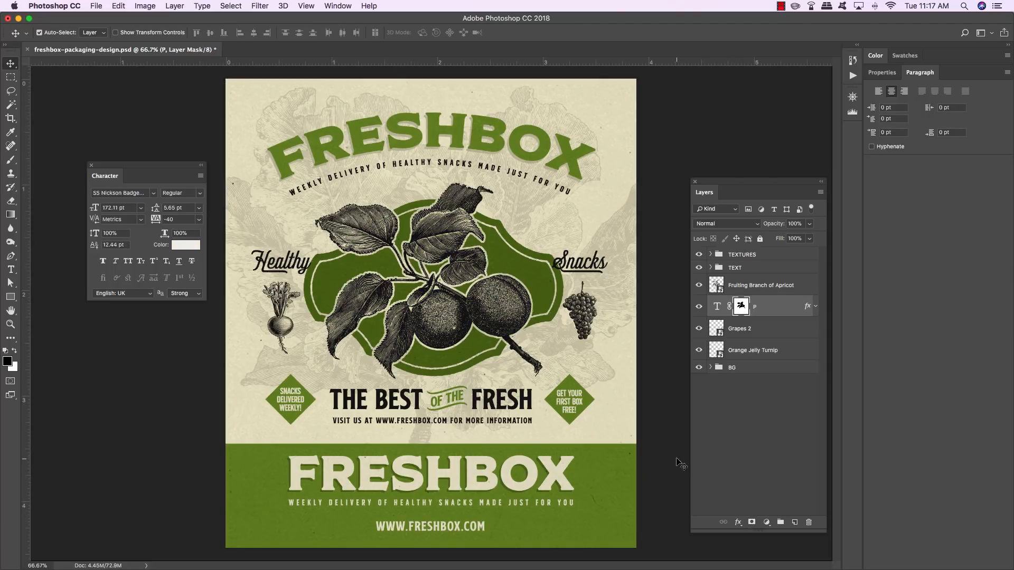
# Add a new layer above the P badge layer and copy the badge's Color Overlay style onto it.
pyautogui.press('super+plus')
pyautogui.scroll(2, 510, 362)
pyautogui.moveTo(510, 362); pyautogui.dragTo(532, 376)
pyautogui.press('super+r')
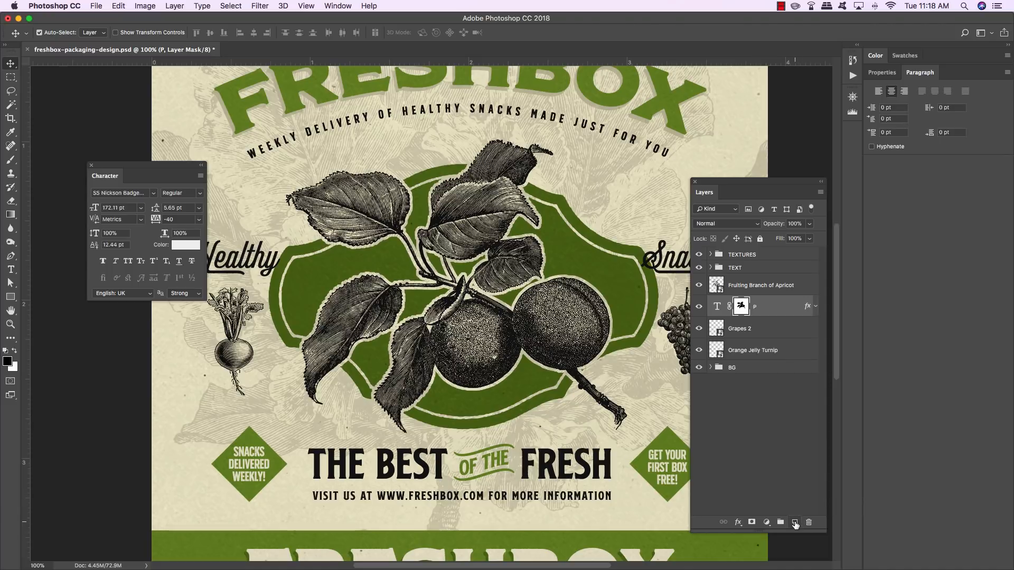
pyautogui.click(794, 522)
pyautogui.click(796, 330)
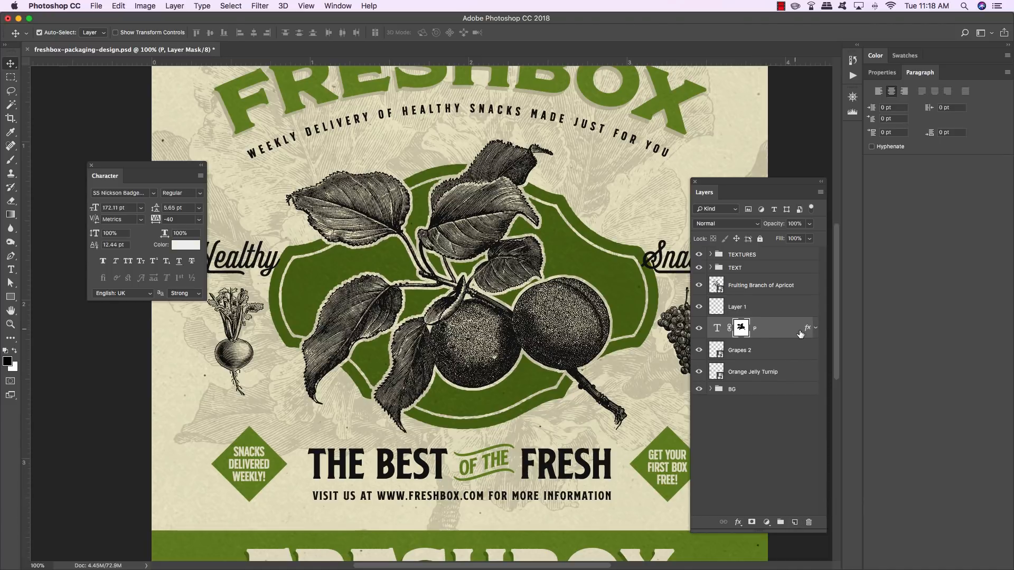
pyautogui.rightClick(808, 331)
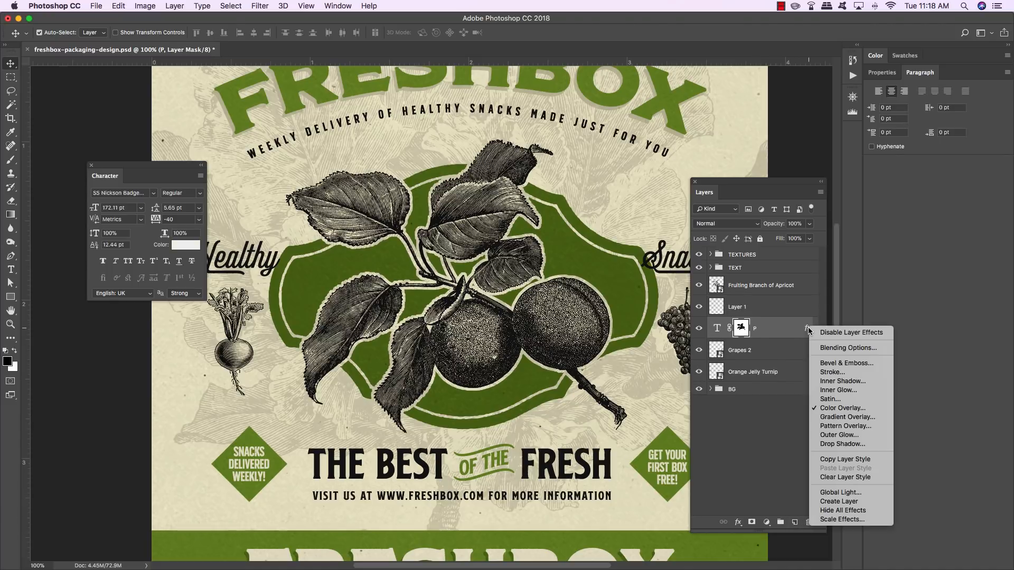
pyautogui.click(828, 460)
pyautogui.click(780, 307)
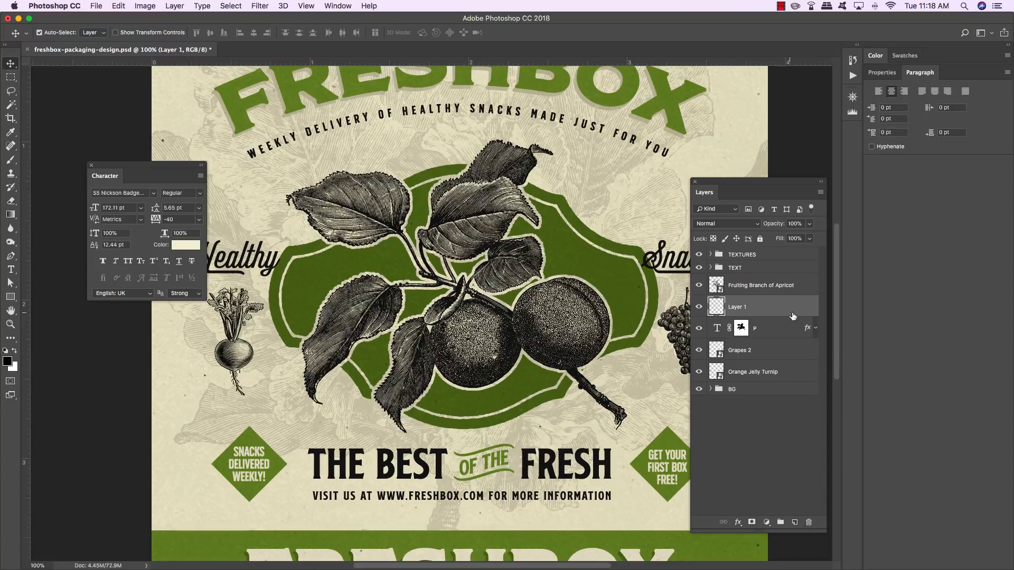
pyautogui.rightClick(807, 307)
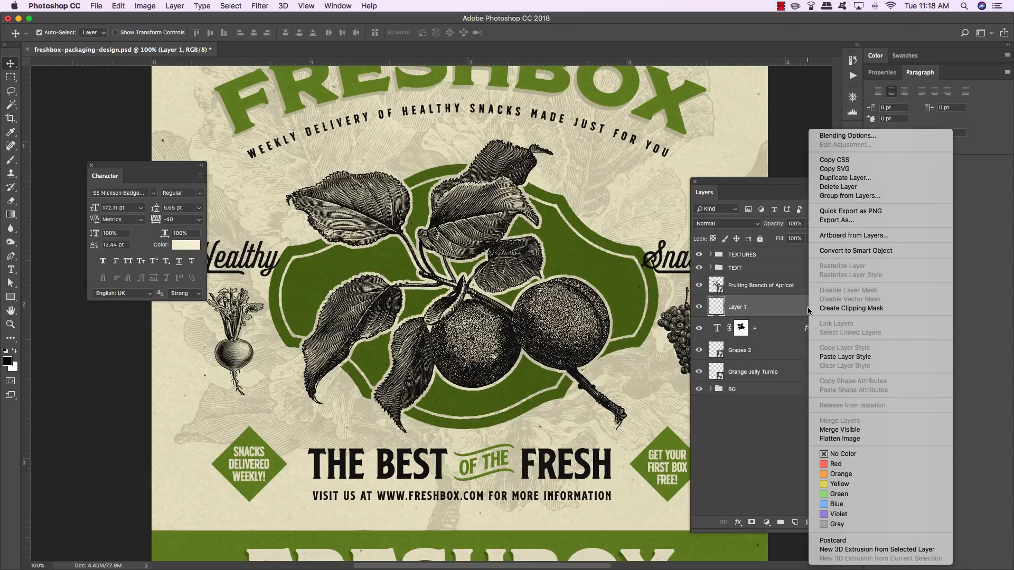
pyautogui.click(845, 357)
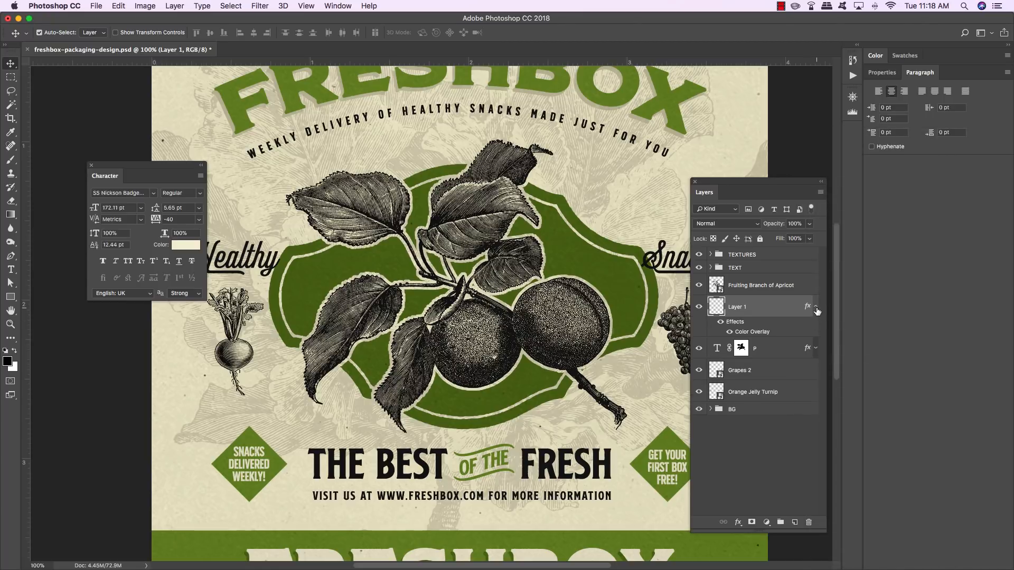
# Rename the new layer above the badge as Cover Up.
pyautogui.doubleClick(737, 307)
pyautogui.write('C')
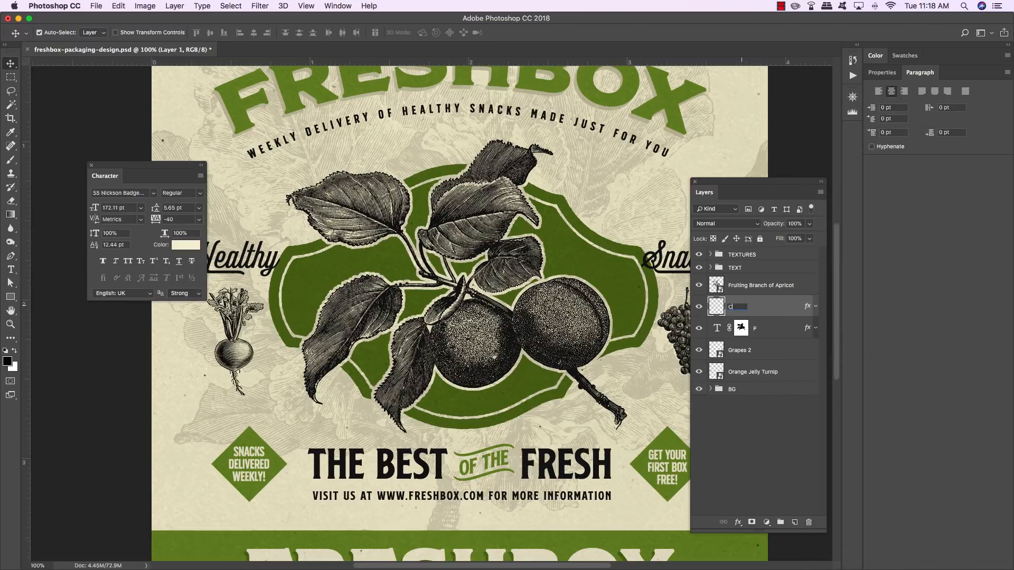
pyautogui.write('over Up')
pyautogui.press('Return')
# Paint over the badge's thin inner outline all around on the Cover Up layer with a 15 px brush.
pyautogui.press('b')
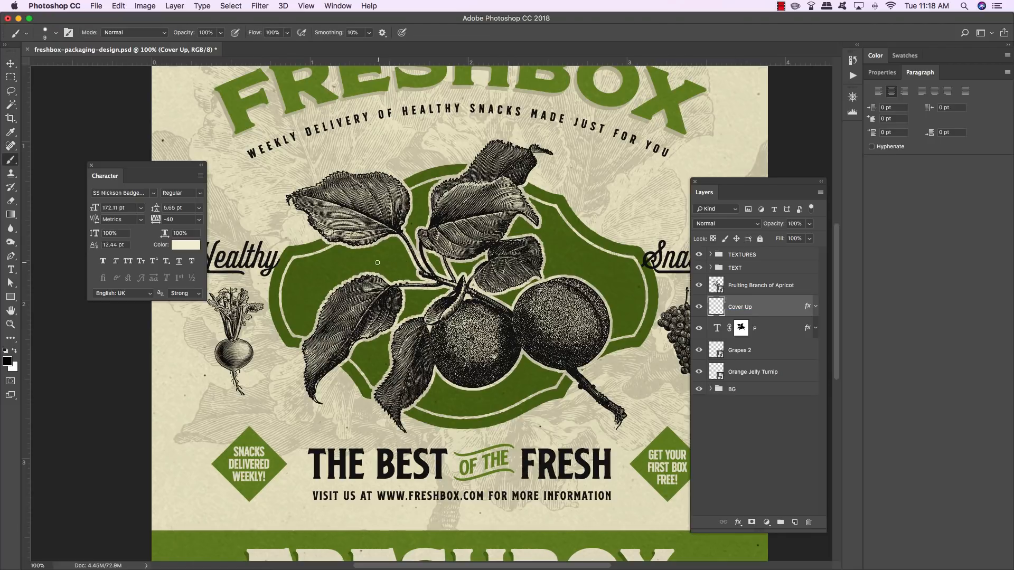
pyautogui.press(']')
pyautogui.moveTo(331, 252)
pyautogui.mouseDown()
pyautogui.moveTo(292, 259)
pyautogui.moveTo(280, 294)
pyautogui.moveTo(286, 322)
pyautogui.mouseUp()
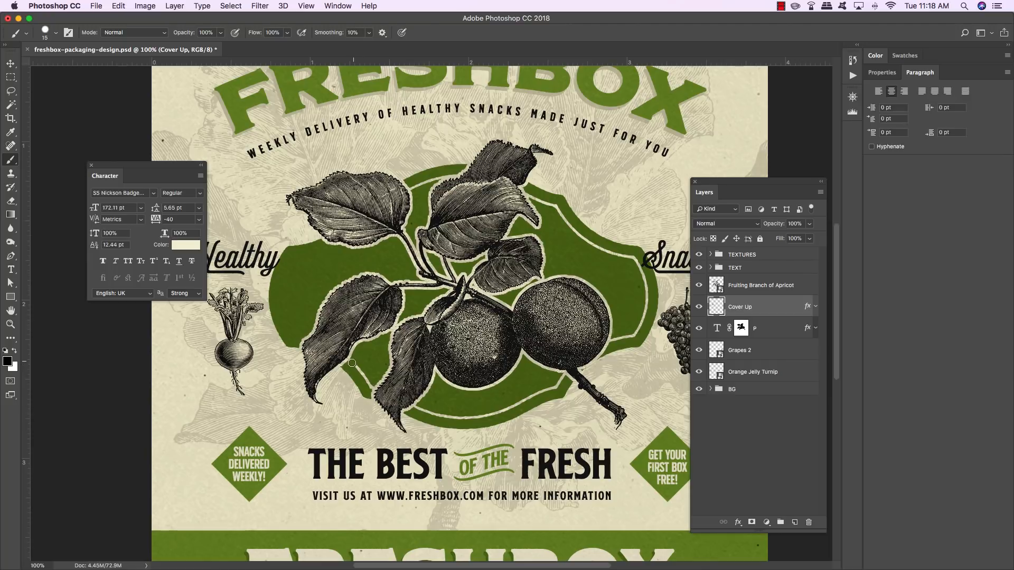
pyautogui.moveTo(355, 360); pyautogui.dragTo(363, 378)
pyautogui.moveTo(423, 412)
pyautogui.mouseDown()
pyautogui.moveTo(515, 410)
pyautogui.moveTo(586, 372)
pyautogui.moveTo(606, 378)
pyautogui.moveTo(620, 344)
pyautogui.mouseUp()
pyautogui.press('super+z')
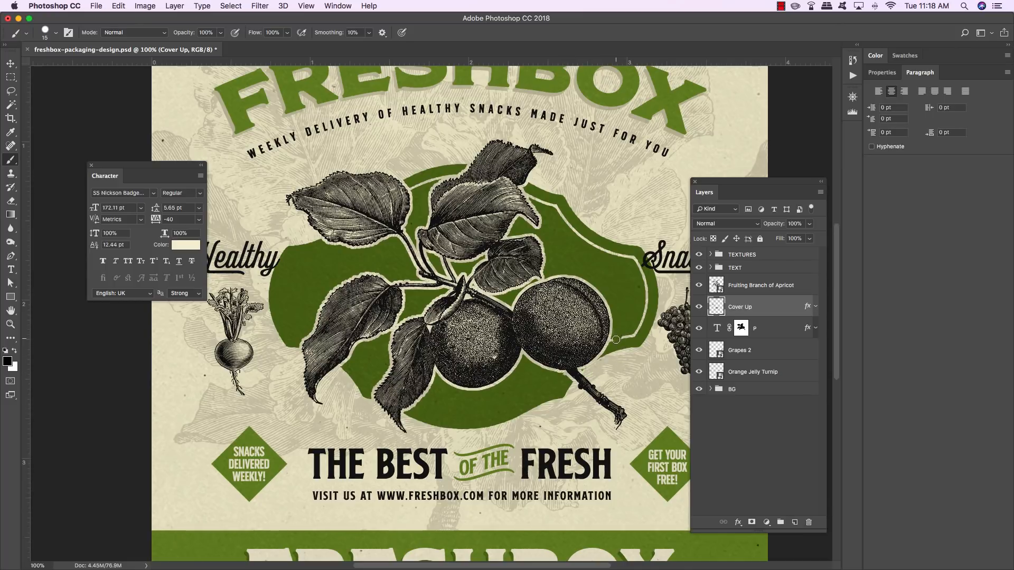
pyautogui.moveTo(614, 340)
pyautogui.mouseDown()
pyautogui.moveTo(632, 336)
pyautogui.moveTo(644, 313)
pyautogui.moveTo(638, 263)
pyautogui.mouseUp()
pyautogui.moveTo(603, 249); pyautogui.dragTo(532, 197)
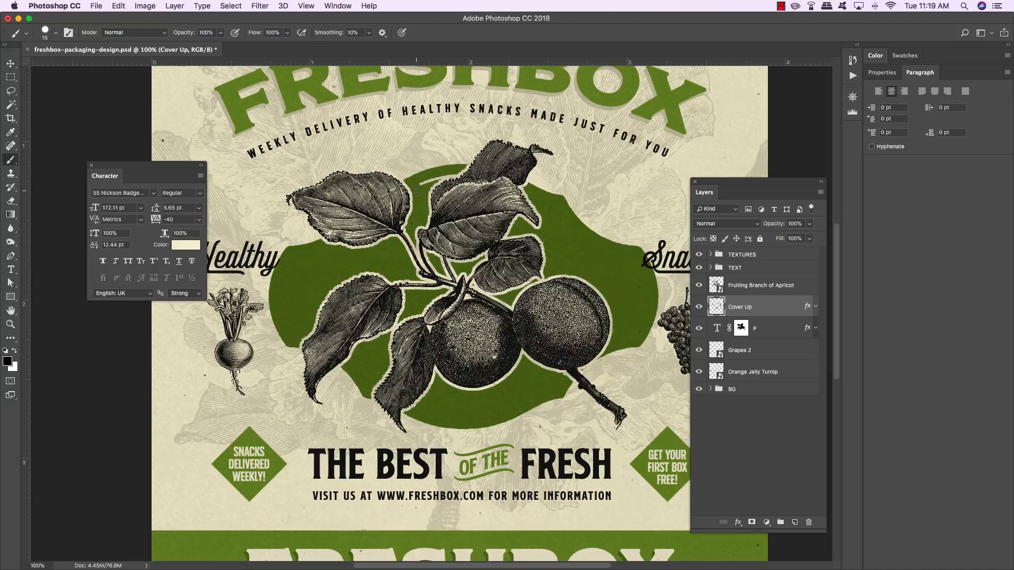
pyautogui.moveTo(416, 190); pyautogui.dragTo(453, 172)
pyautogui.click(10, 63)
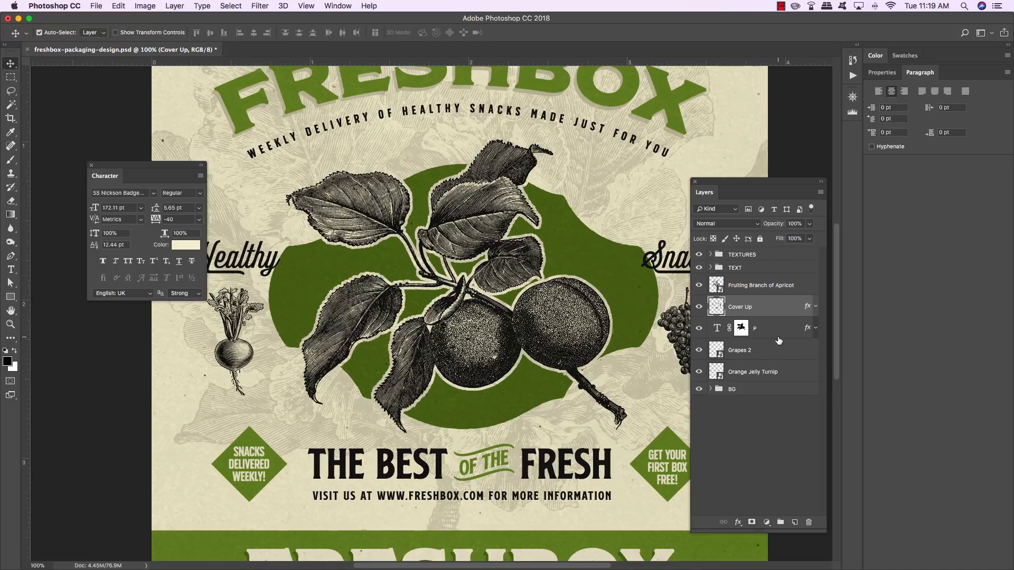
# Target the P badge layer's mask, check the layer by toggling its visibility, and reduce the brush size to 9 px.
pyautogui.click(741, 328)
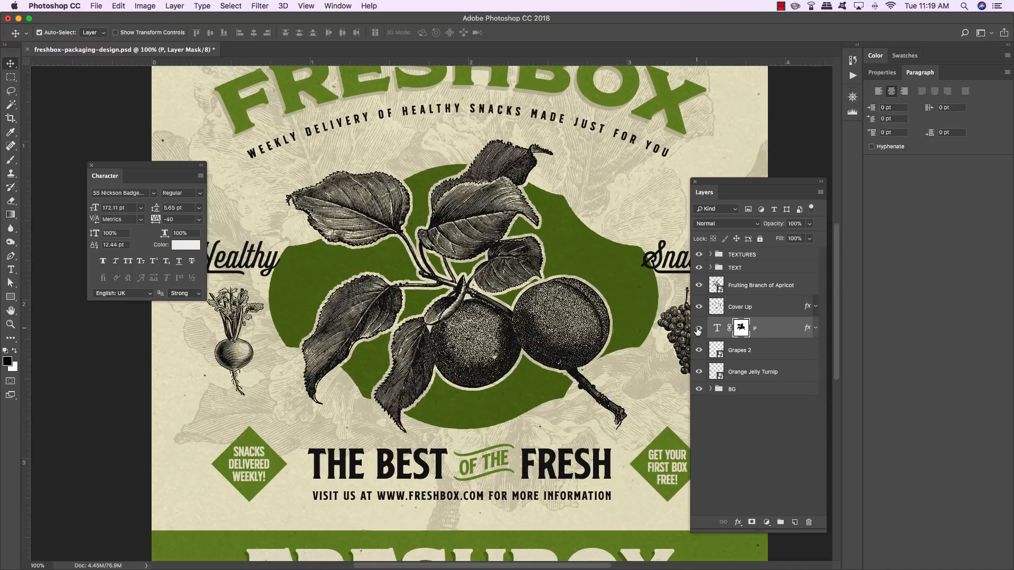
pyautogui.click(699, 329)
pyautogui.click(699, 329)
pyautogui.press('b')
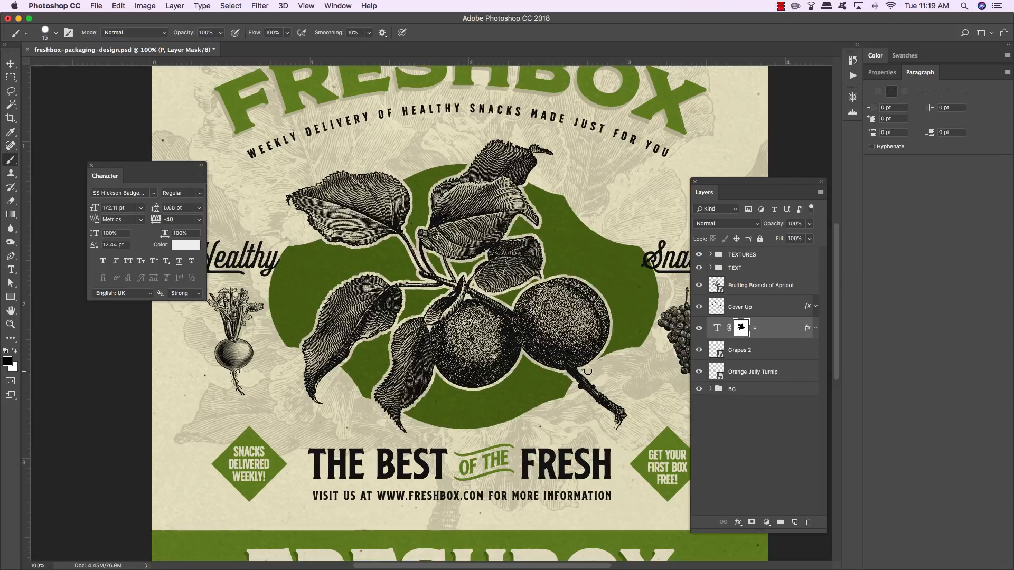
pyautogui.press('[')
pyautogui.press('[')
# Group the layers from Fruiting Branch of Apricot down to Orange Jelly Turnip and name the group ILLUSTRATIONS.
pyautogui.click(793, 289)
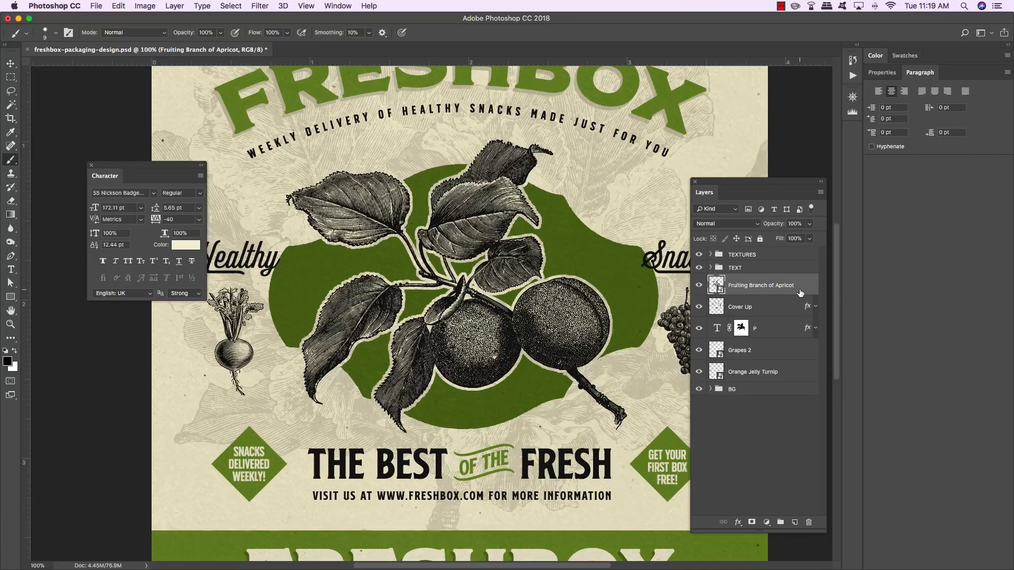
pyautogui.keyDown('shift'); pyautogui.click(802, 377); pyautogui.keyUp('shift')
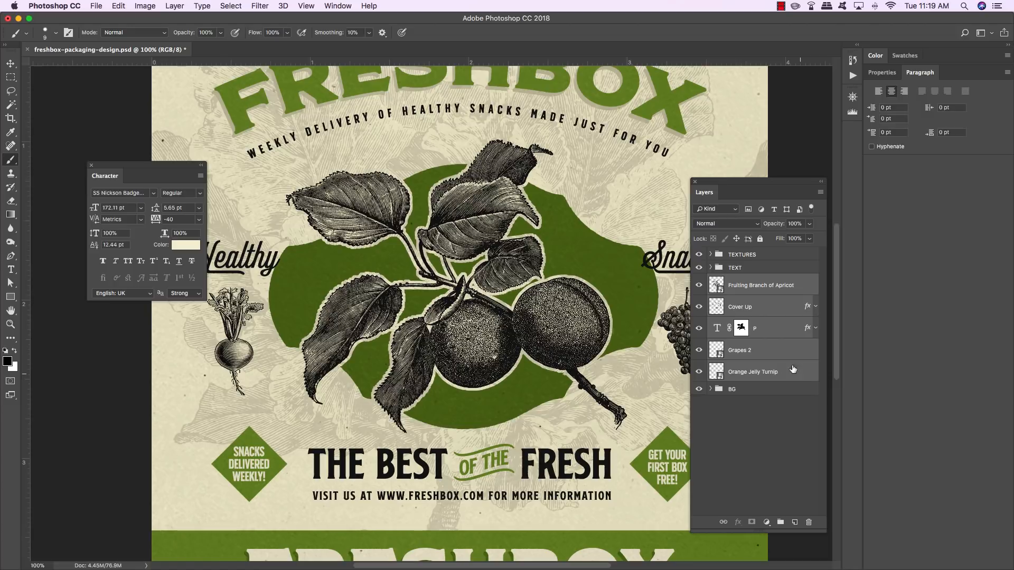
pyautogui.press('super+g')
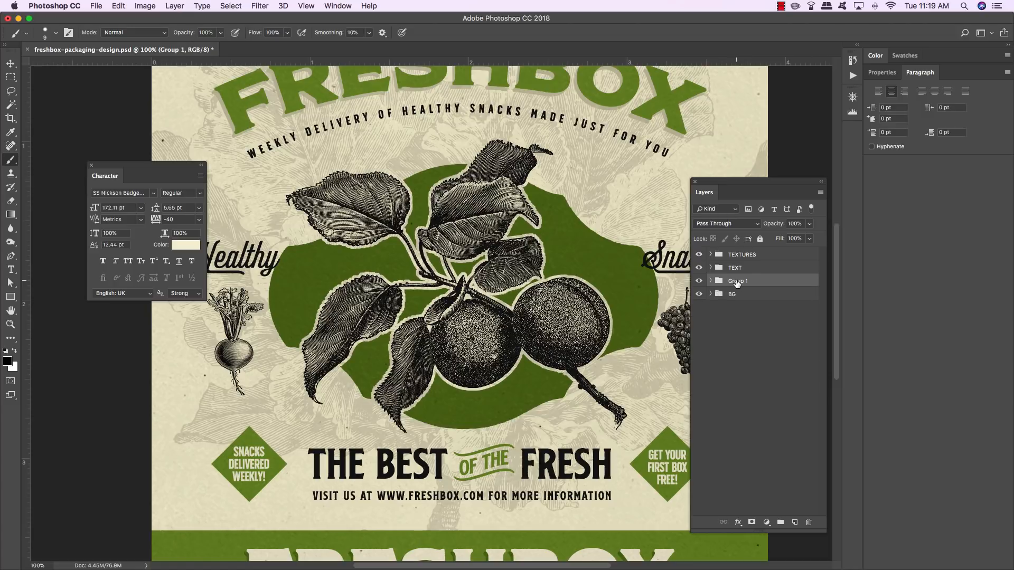
pyautogui.doubleClick(738, 282)
pyautogui.write('ILLUSTRATIONS')
pyautogui.press('Return')
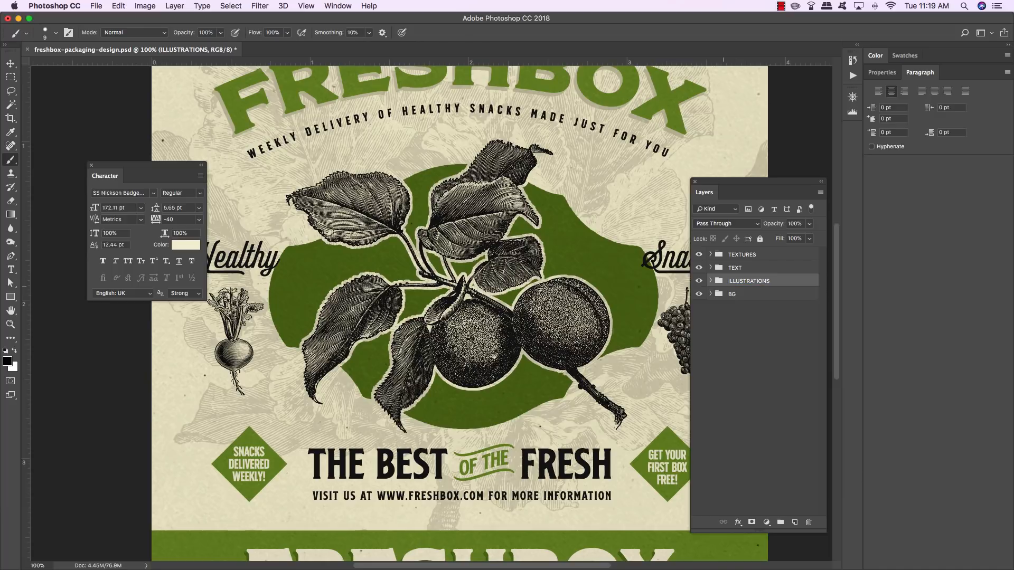
pyautogui.press('v')
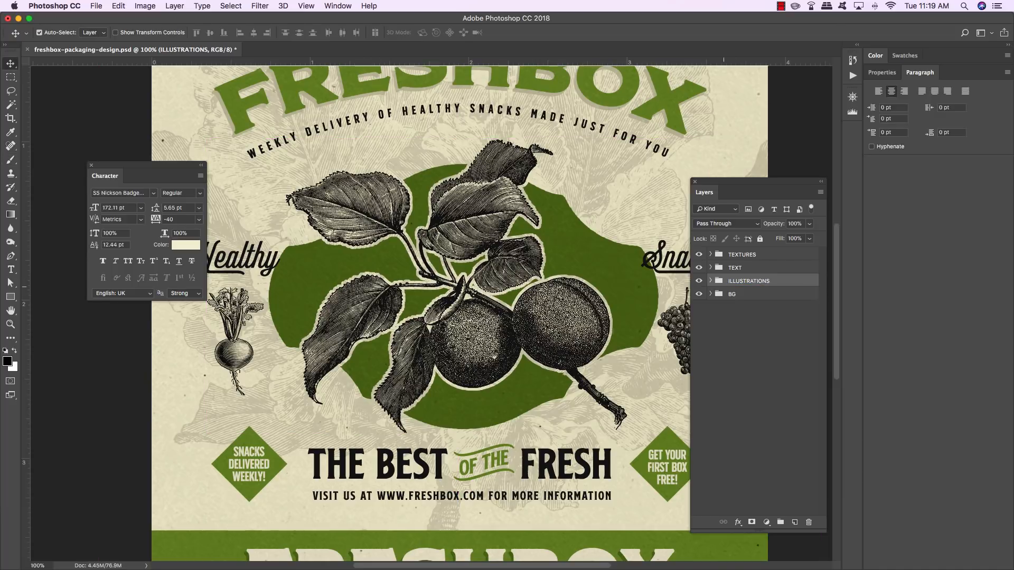
pyautogui.press('super+0')
pyautogui.click(40, 32)
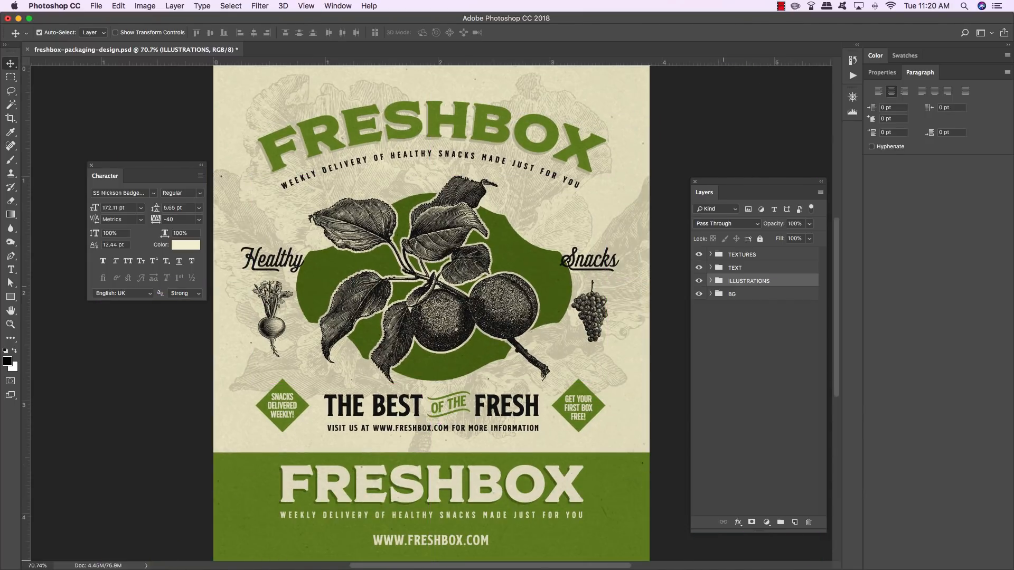
# Set the P badge layer's Color Overlay to the lighter green 7B9835.
pyautogui.click(711, 281)
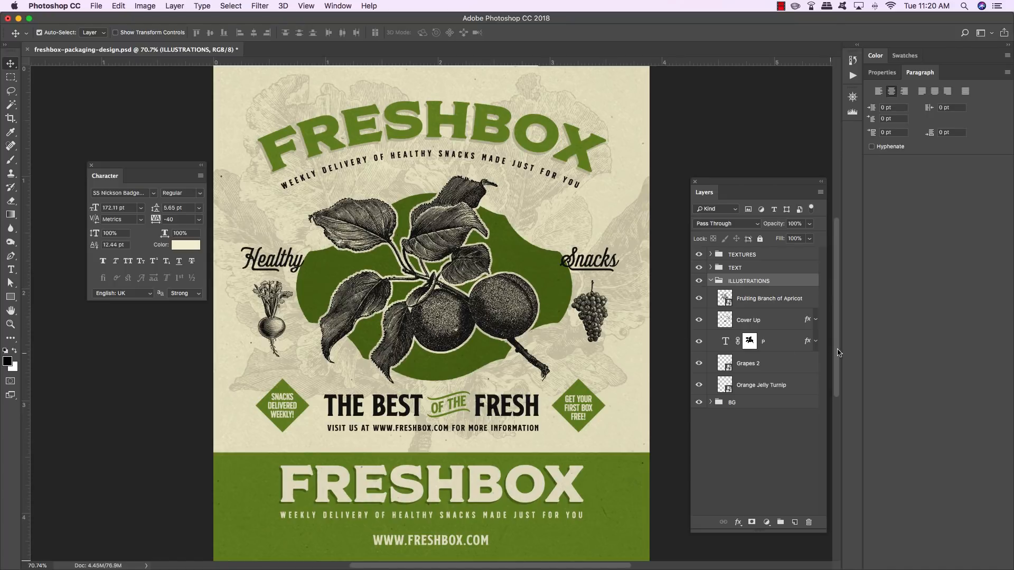
pyautogui.click(809, 343)
pyautogui.doubleClick(809, 343)
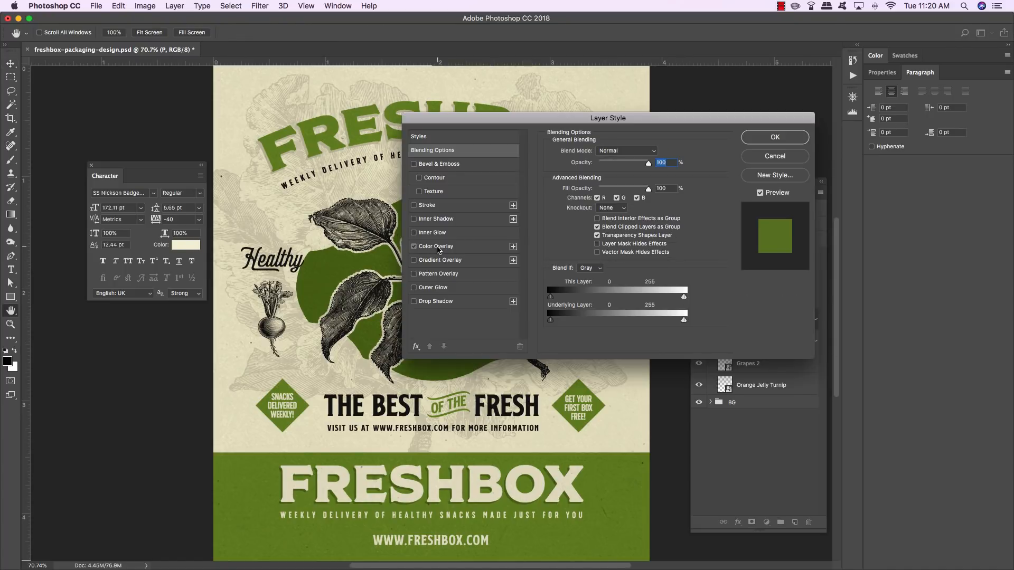
pyautogui.click(440, 249)
pyautogui.click(655, 153)
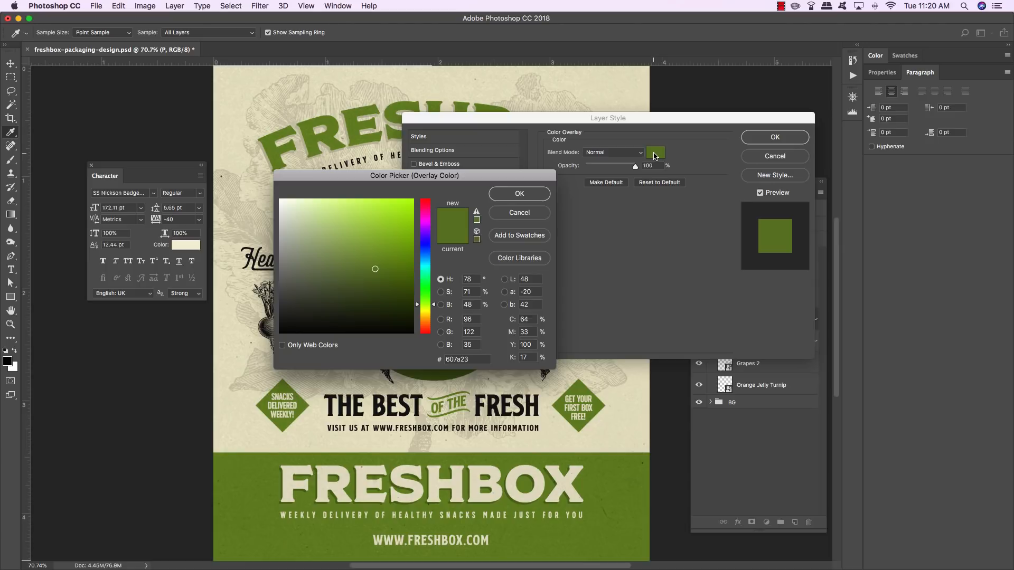
pyautogui.doubleClick(470, 359)
pyautogui.write('7B')
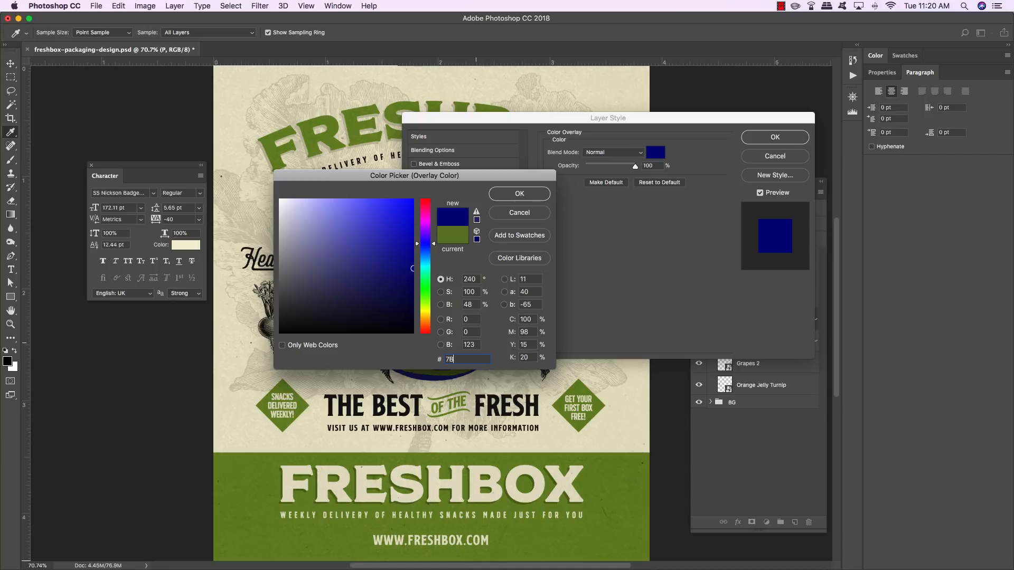
pyautogui.write('9')
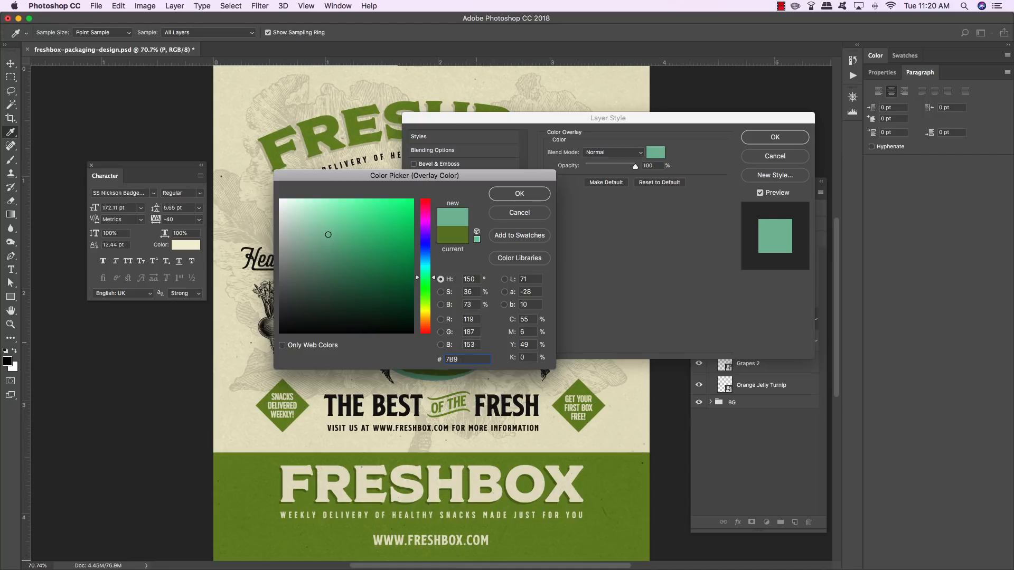
pyautogui.write('835')
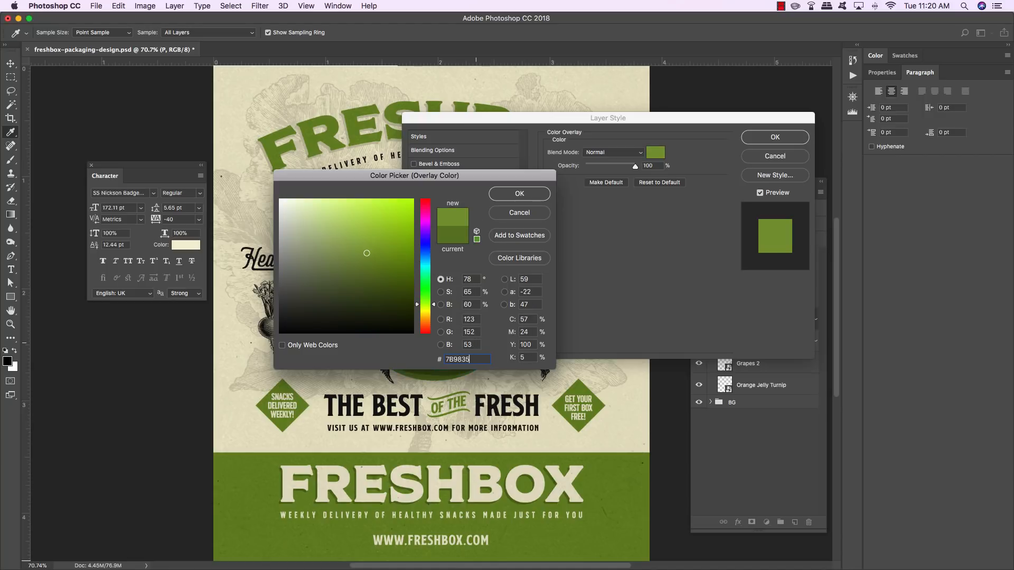
pyautogui.click(522, 195)
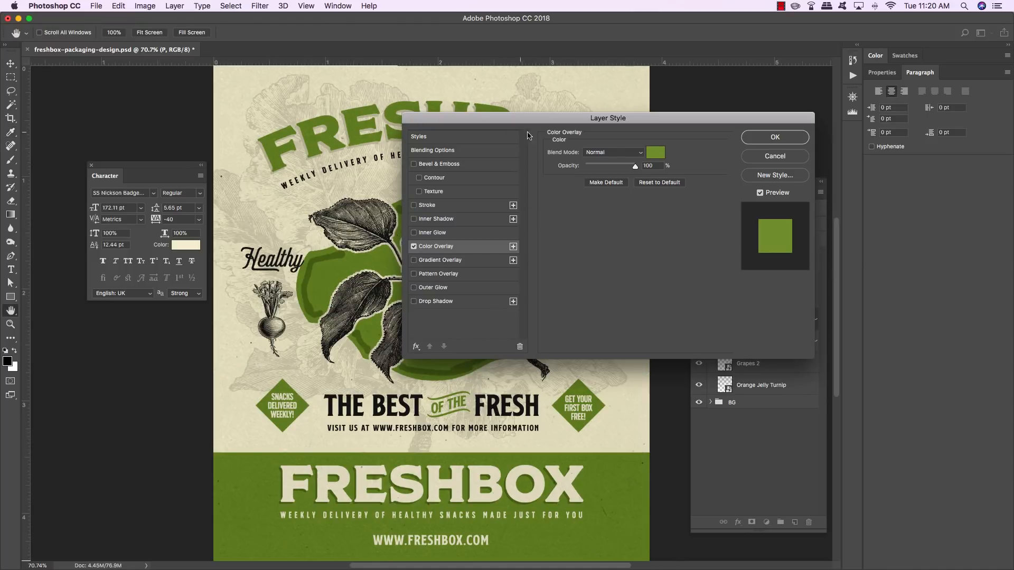
pyautogui.click(778, 138)
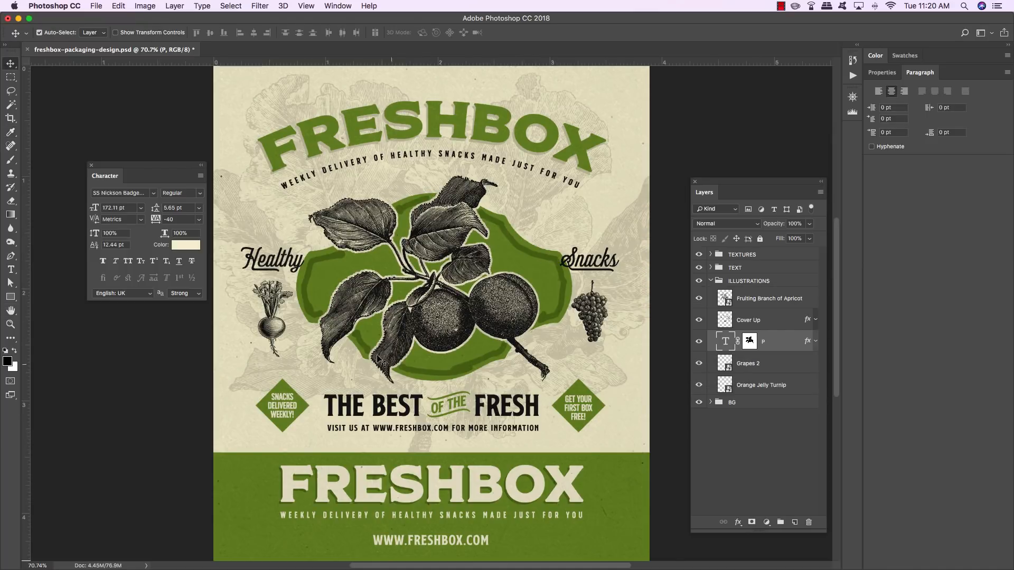
# Copy the P badge's layer effects onto the Cover Up layer and collapse the ILLUSTRATIONS group.
pyautogui.click(786, 326)
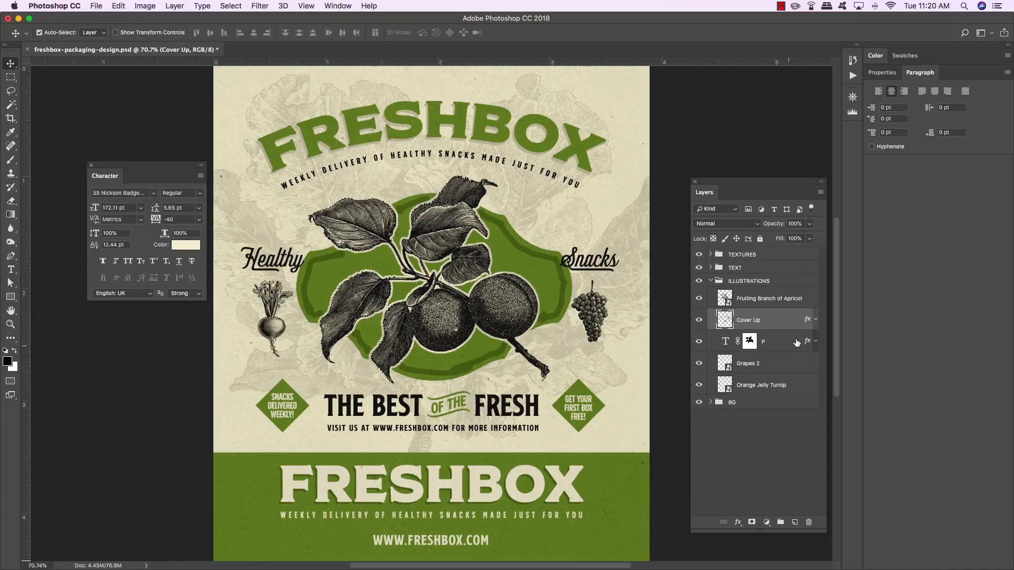
pyautogui.click(794, 341)
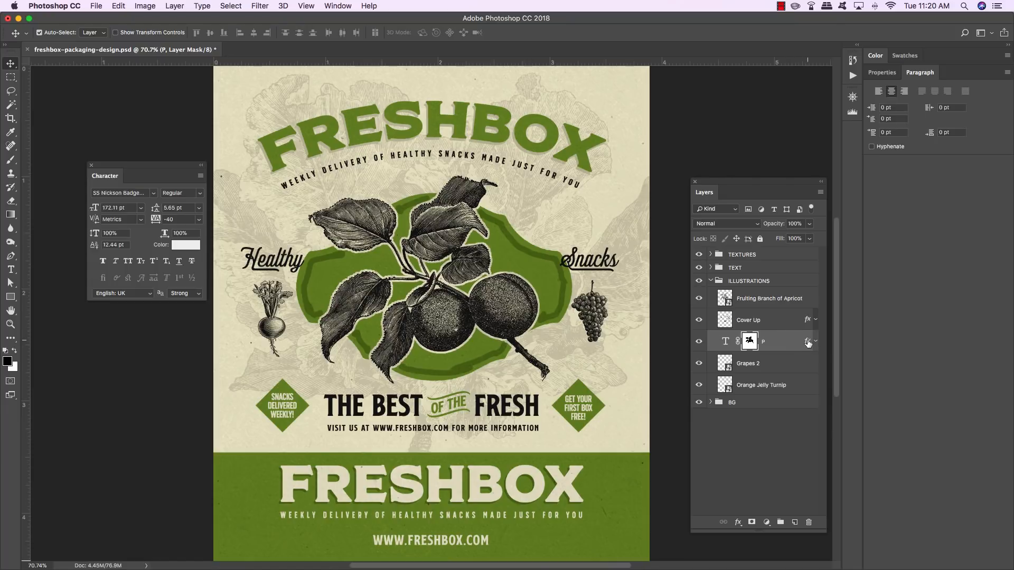
pyautogui.moveTo(808, 345); pyautogui.dragTo(809, 320)
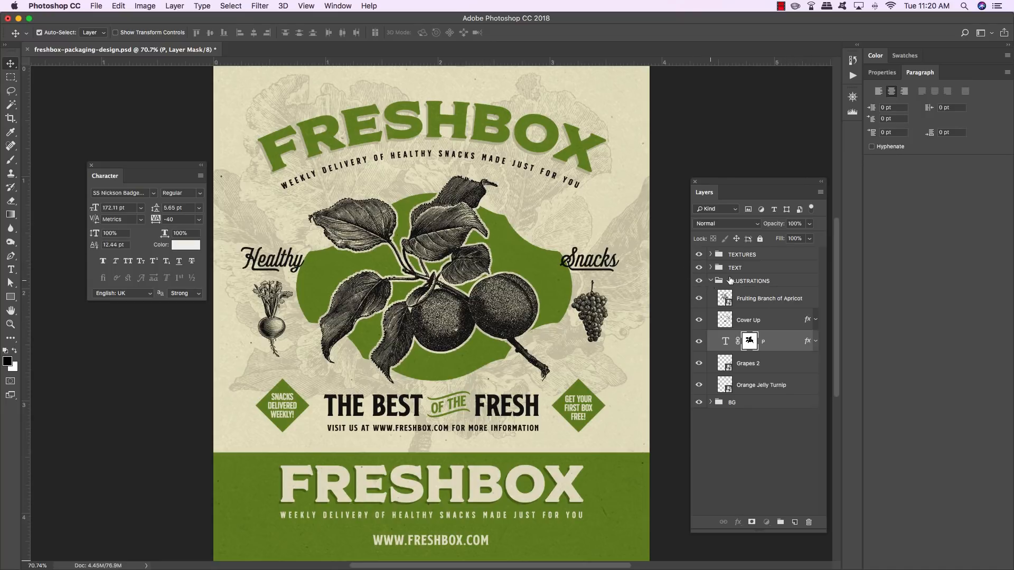
pyautogui.click(711, 281)
# Select the Healthy and Snacks text layers together with Grapes 2 and Orange Jelly Turnip, and nudge them all slightly downward.
pyautogui.click(712, 269)
pyautogui.click(711, 269)
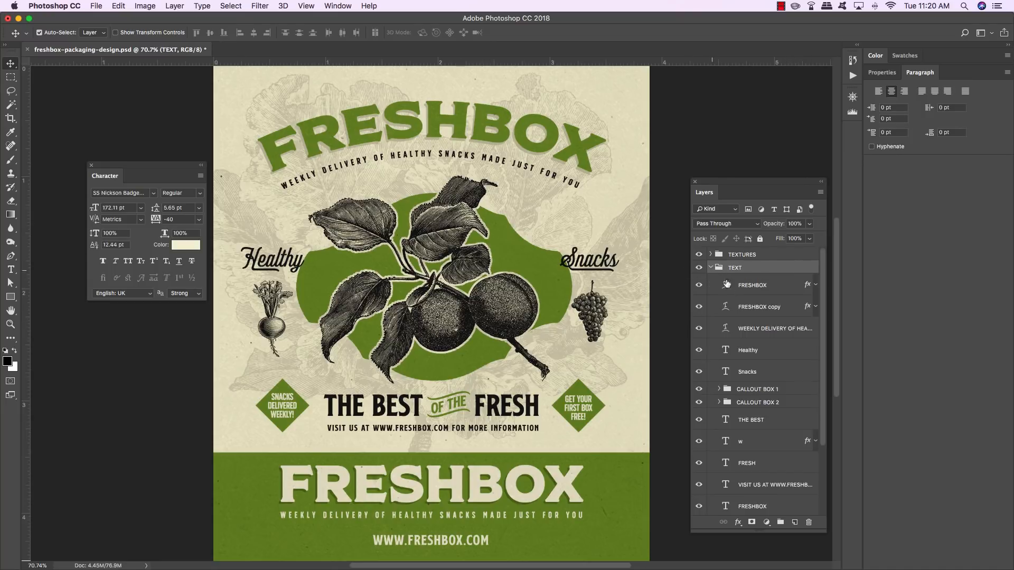
pyautogui.click(764, 355)
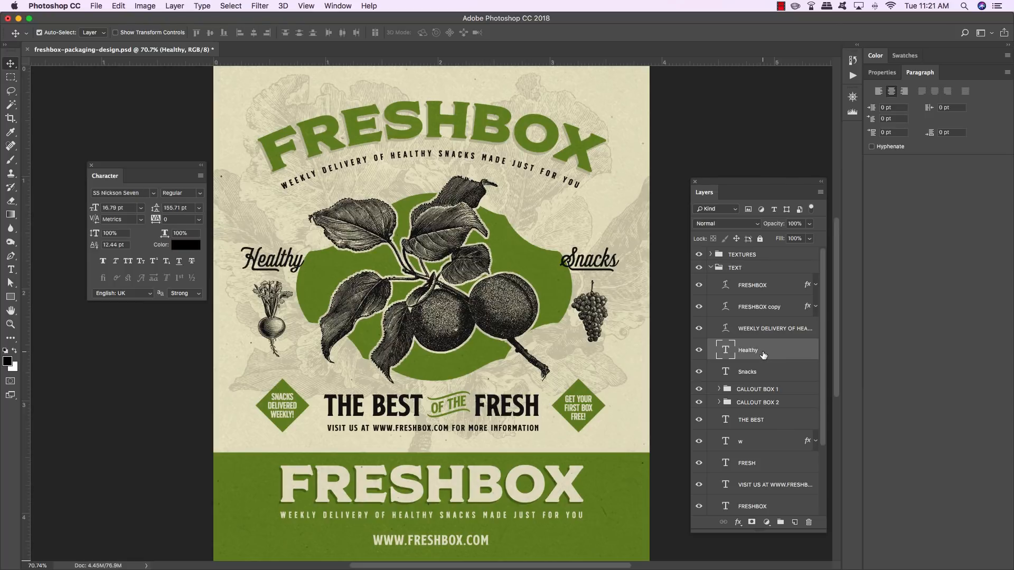
pyautogui.keyDown('shift'); pyautogui.click(763, 374); pyautogui.keyUp('shift')
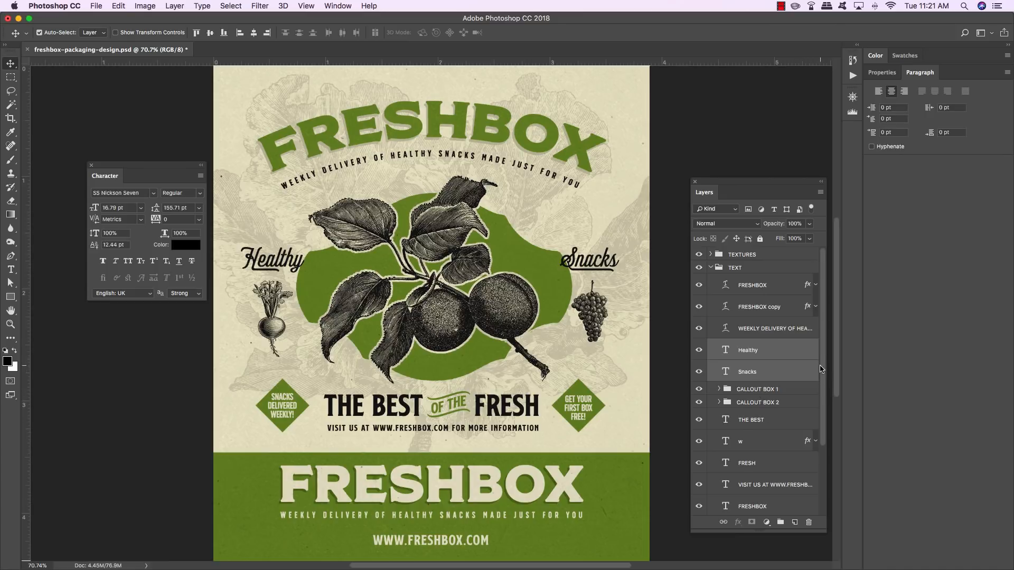
pyautogui.scroll(-5, 820, 371)
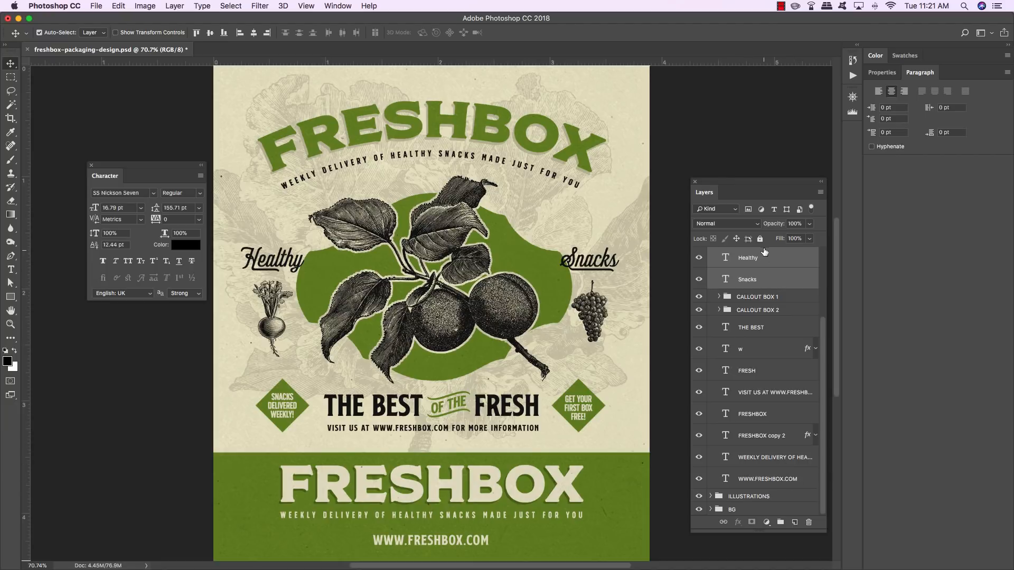
pyautogui.click(710, 497)
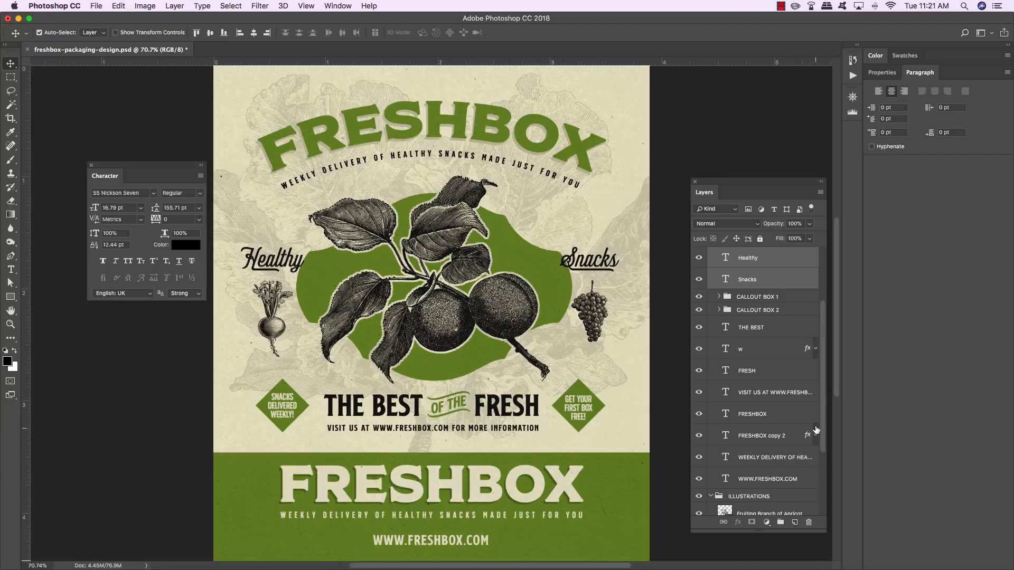
pyautogui.moveTo(823, 422); pyautogui.dragTo(818, 497)
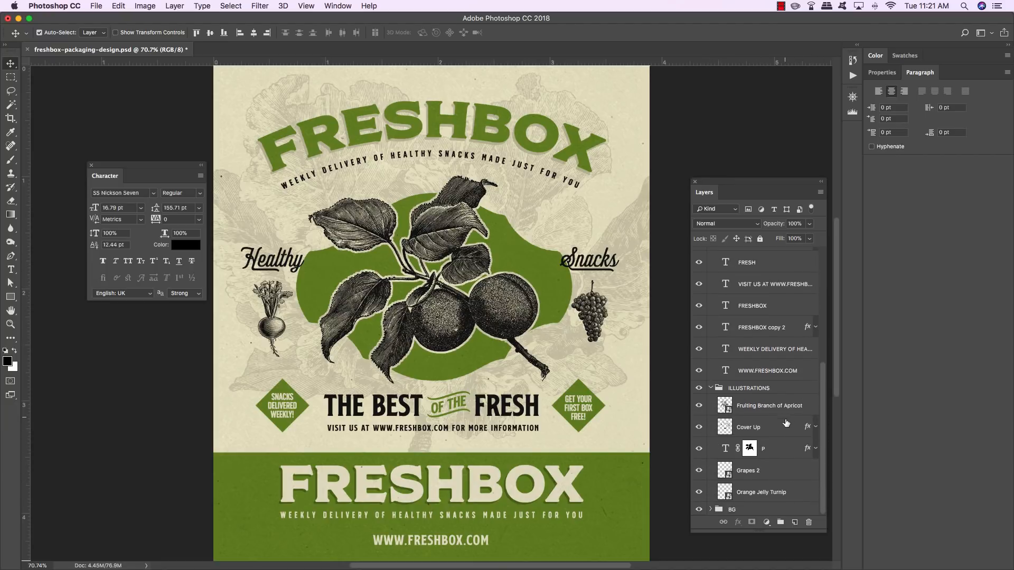
pyautogui.press('super')
pyautogui.keyDown('super'); pyautogui.click(773, 476); pyautogui.keyUp('super')
pyautogui.keyDown('super'); pyautogui.click(767, 494); pyautogui.keyUp('super')
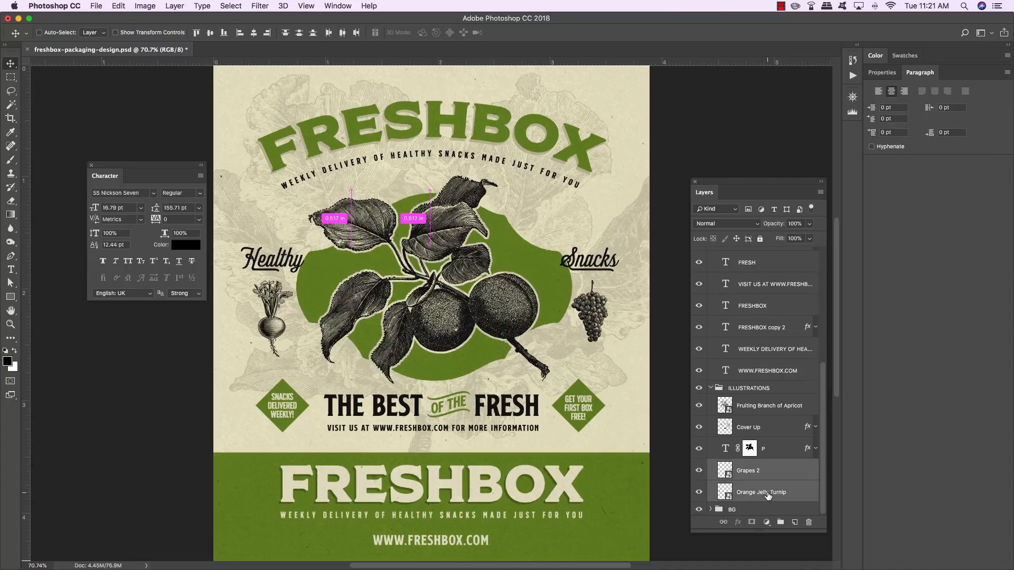
pyautogui.press('super+z')
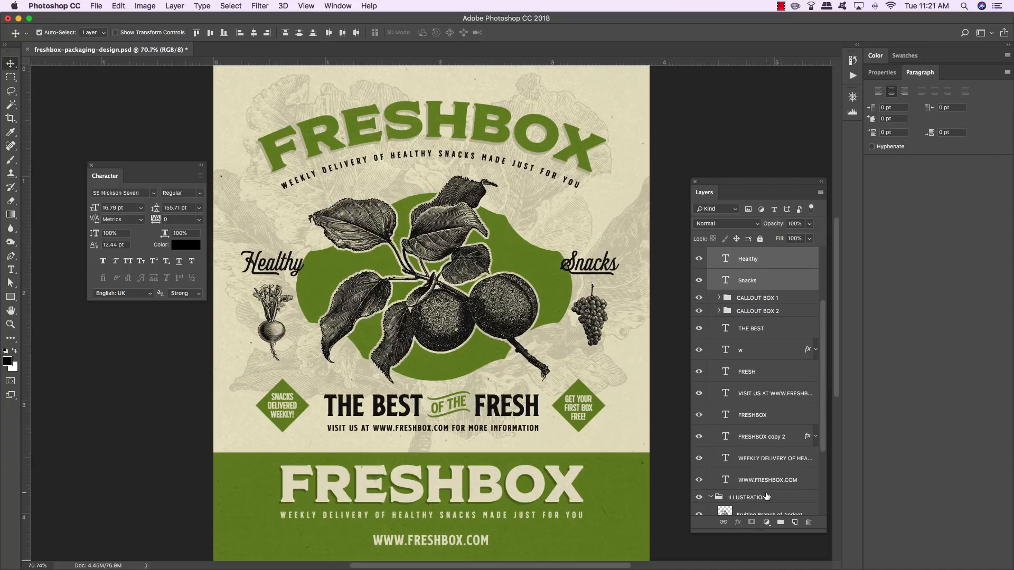
pyautogui.press('alt+super+z')
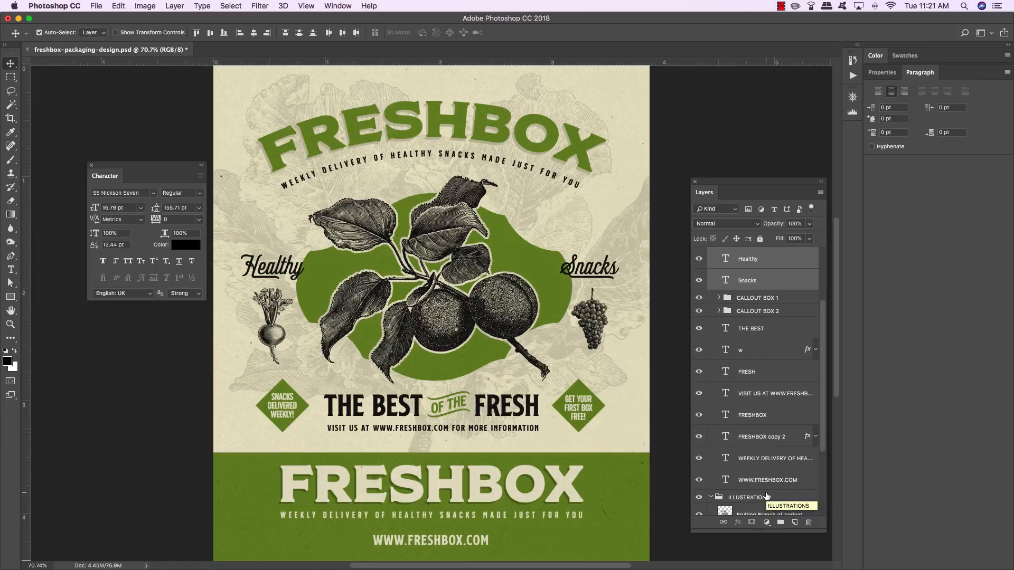
# Nudge the Healthy text to the left and the Snacks text to the right, away from the badge.
pyautogui.click(771, 262)
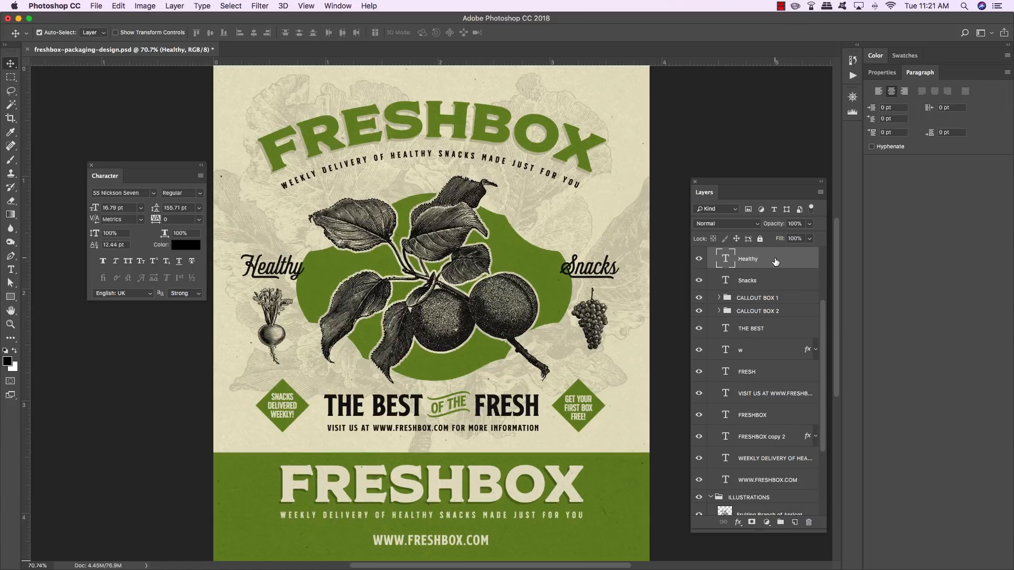
pyautogui.hotkey('shift', 'Left')
pyautogui.hotkey('shift', 'Left')
pyautogui.hotkey('shift', 'Left')
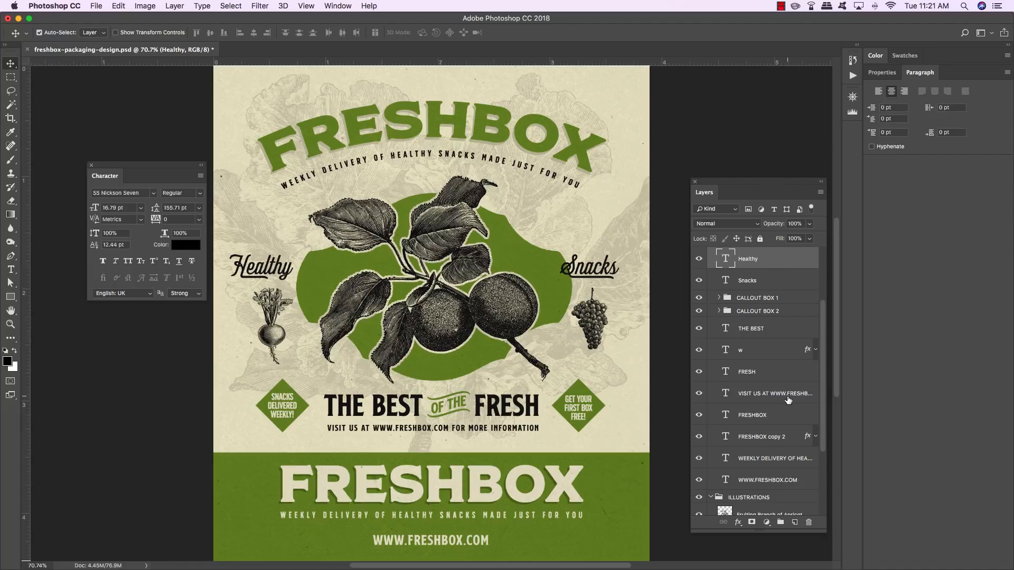
pyautogui.click(775, 288)
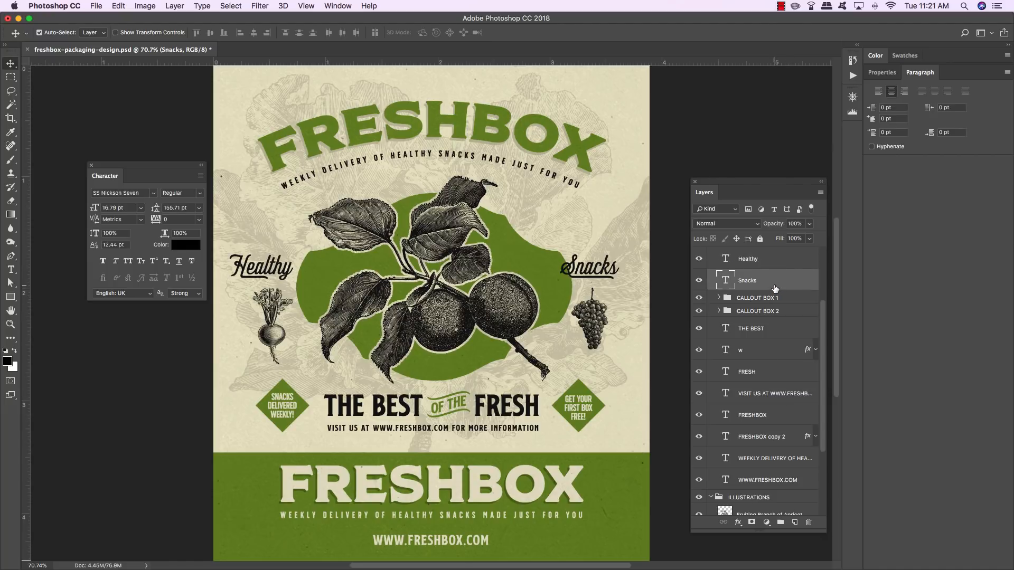
pyautogui.hotkey('shift', 'Right')
pyautogui.hotkey('shift', 'Right')
pyautogui.hotkey('shift', 'Right')
pyautogui.hotkey('shift', 'Right')
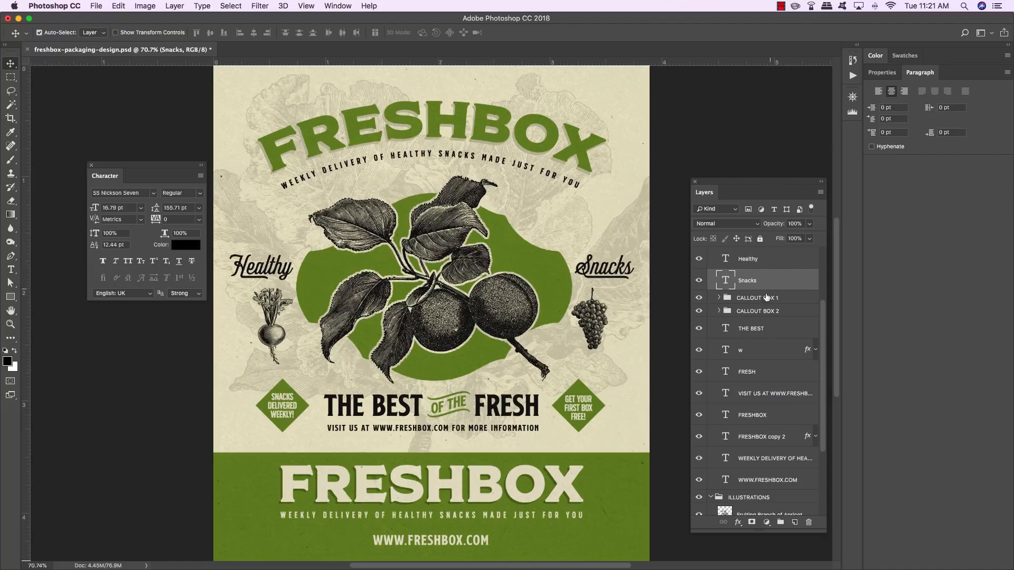
# Nudge the grapes to the right under Snacks and the turnip to the left under Healthy.
pyautogui.scroll(-5, 763, 331)
pyautogui.click(773, 474)
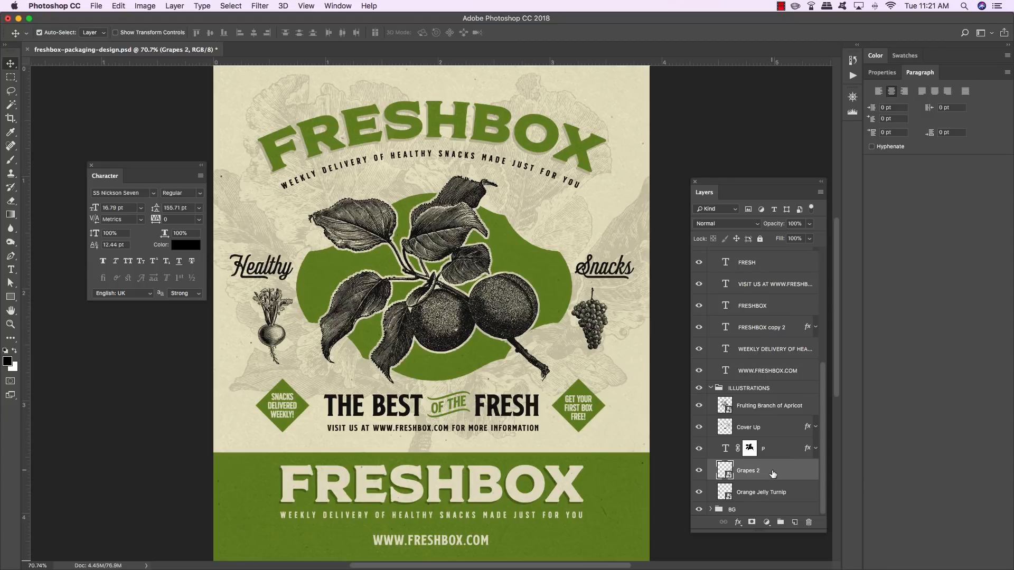
pyautogui.hotkey('shift', 'Right')
pyautogui.hotkey('shift', 'Right')
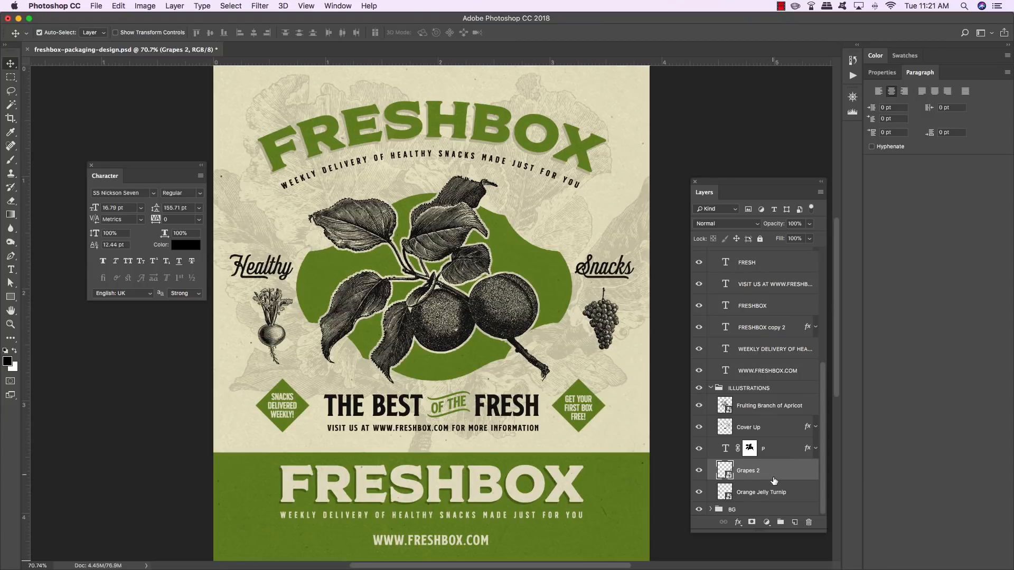
pyautogui.click(776, 493)
pyautogui.hotkey('shift', 'Left')
pyautogui.hotkey('shift', 'Left')
pyautogui.hotkey('shift', 'Left')
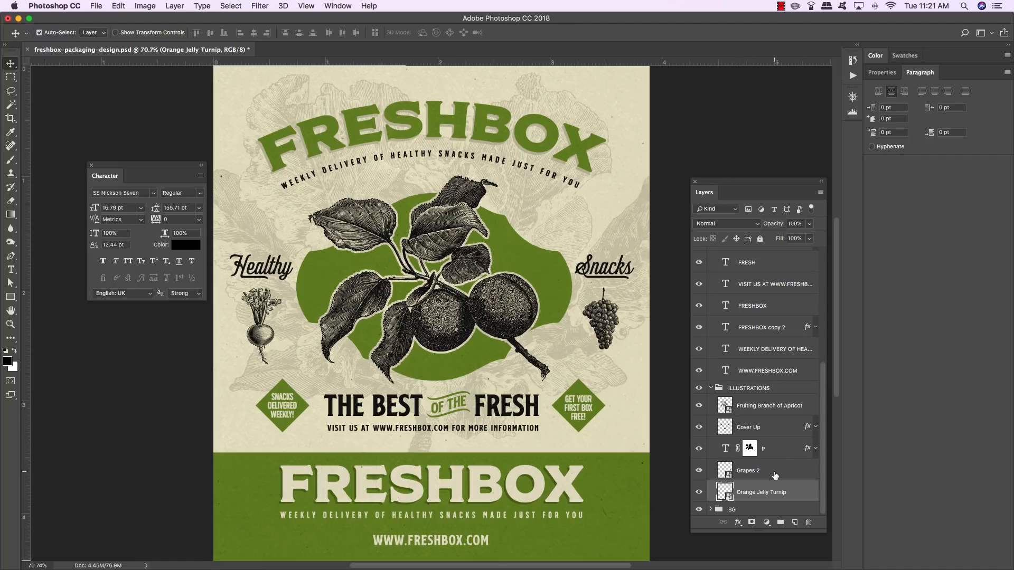
# Collapse the ILLUSTRATIONS and TEXT groups and save the document.
pyautogui.click(771, 408)
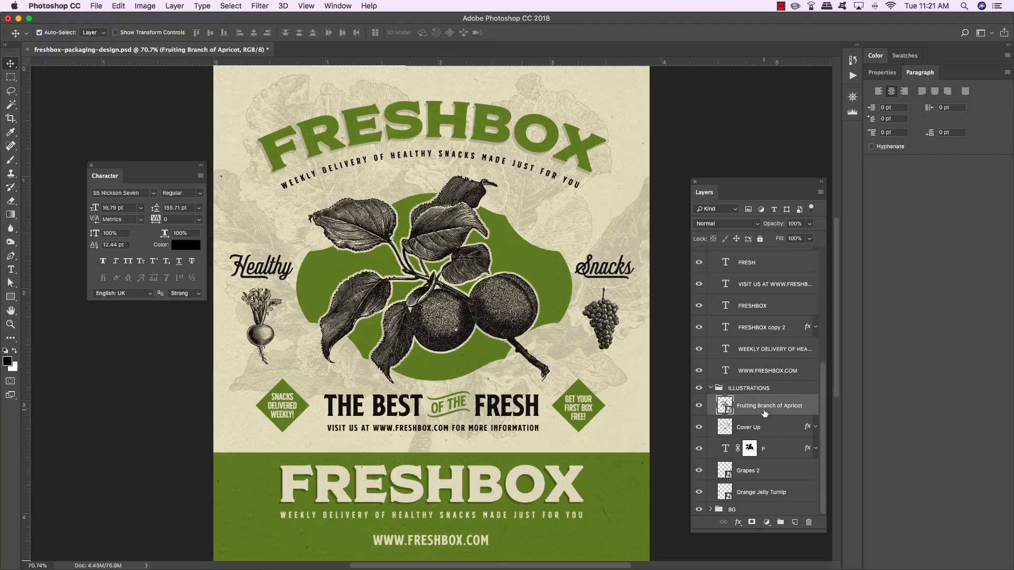
pyautogui.click(711, 389)
pyautogui.scroll(2, 822, 379)
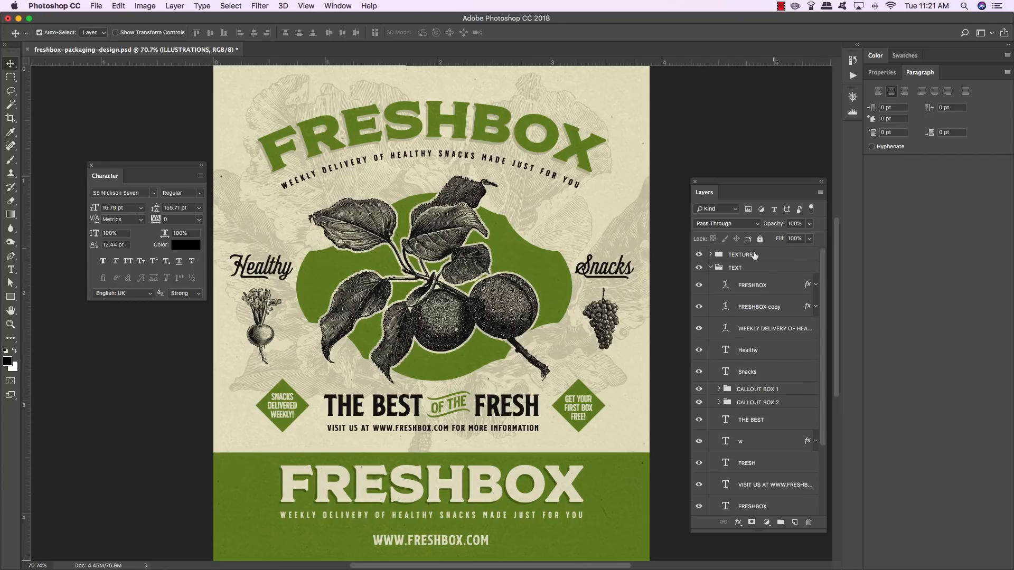
pyautogui.click(711, 268)
pyautogui.press('super+minus')
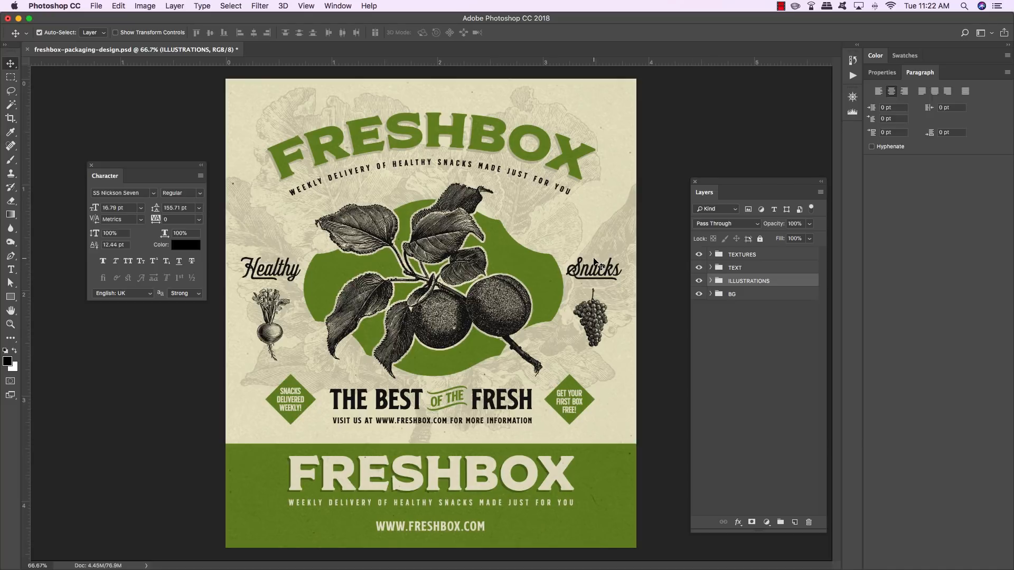
pyautogui.press('super+s')
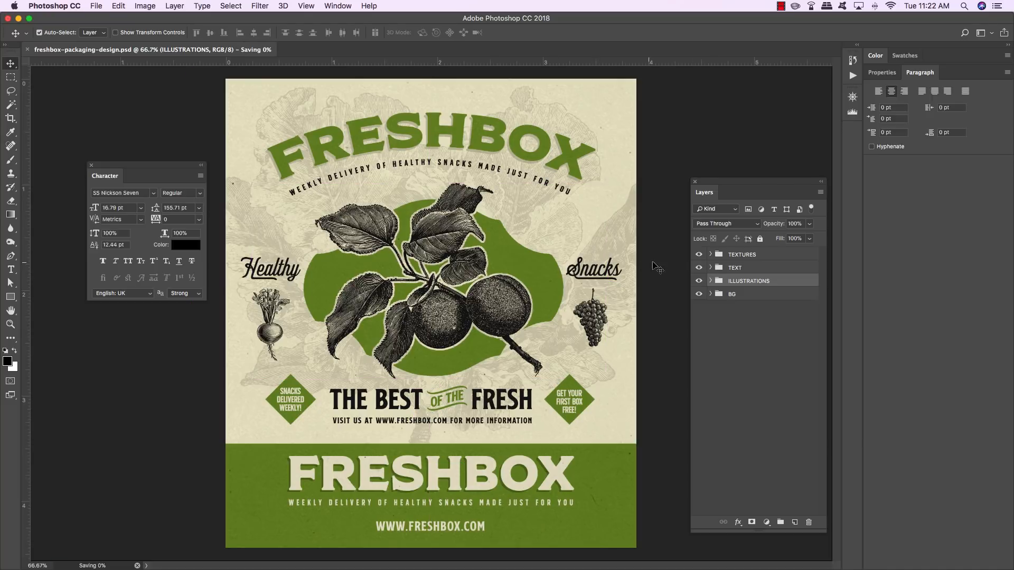
# Duplicate the TEXTURES, TEXT, ILLUSTRATIONS and BG groups and merge the copies into one layer above the originals.
pyautogui.click(784, 257)
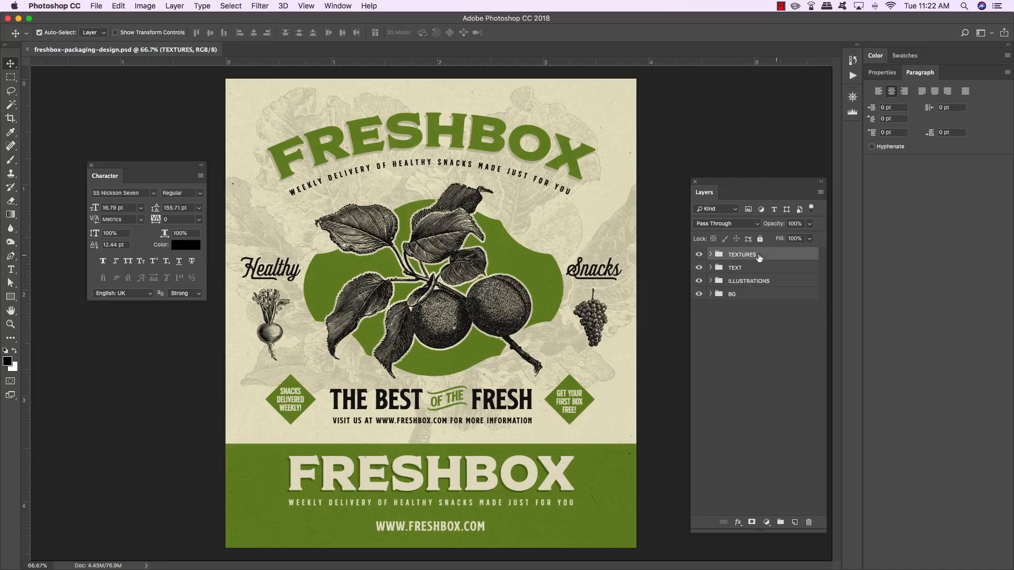
pyautogui.keyDown('shift'); pyautogui.click(780, 298); pyautogui.keyUp('shift')
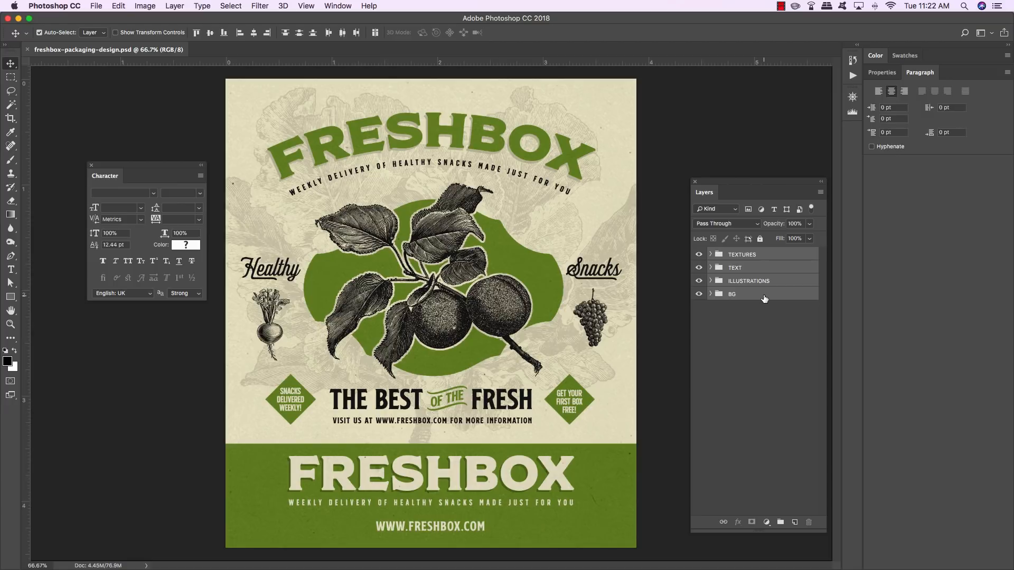
pyautogui.press('super+j')
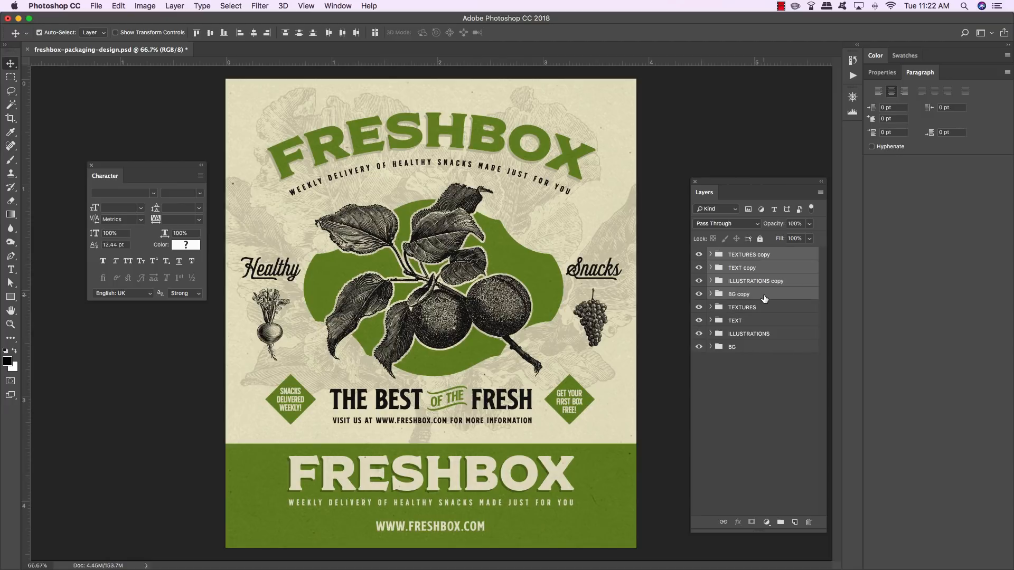
pyautogui.press('super+e')
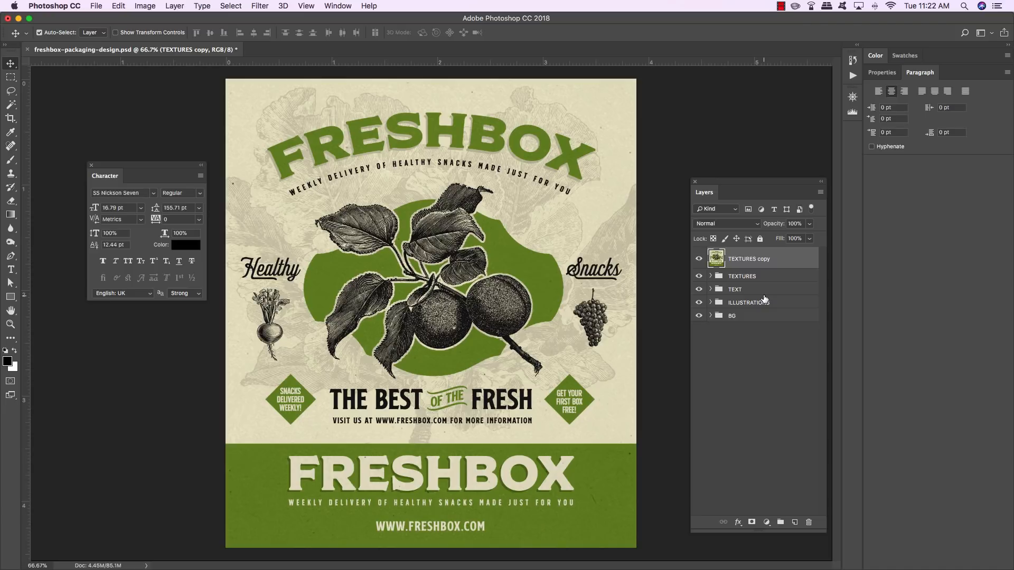
# Rename the merged copy layer as MERGED ARTWORK.
pyautogui.doubleClick(758, 259)
pyautogui.write('MERGED ARTWORK')
pyautogui.press('Return')
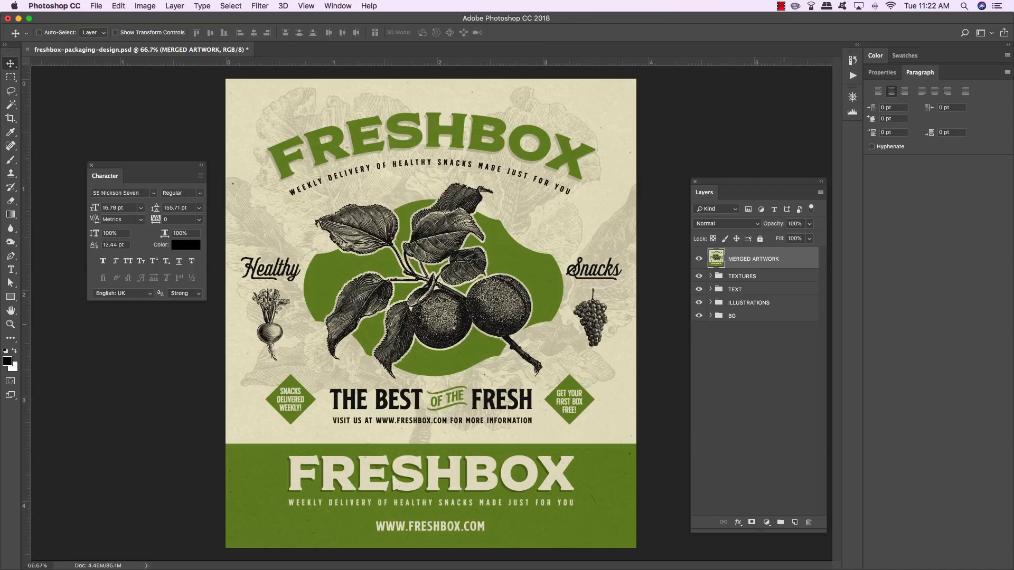
# Show the guides and copy the lower green panel of MERGED ARTWORK onto a new layer named FRONT ARTWORK.
pyautogui.press('super+semicolon')
pyautogui.press('super+semicolon')
pyautogui.press('super+semicolon')
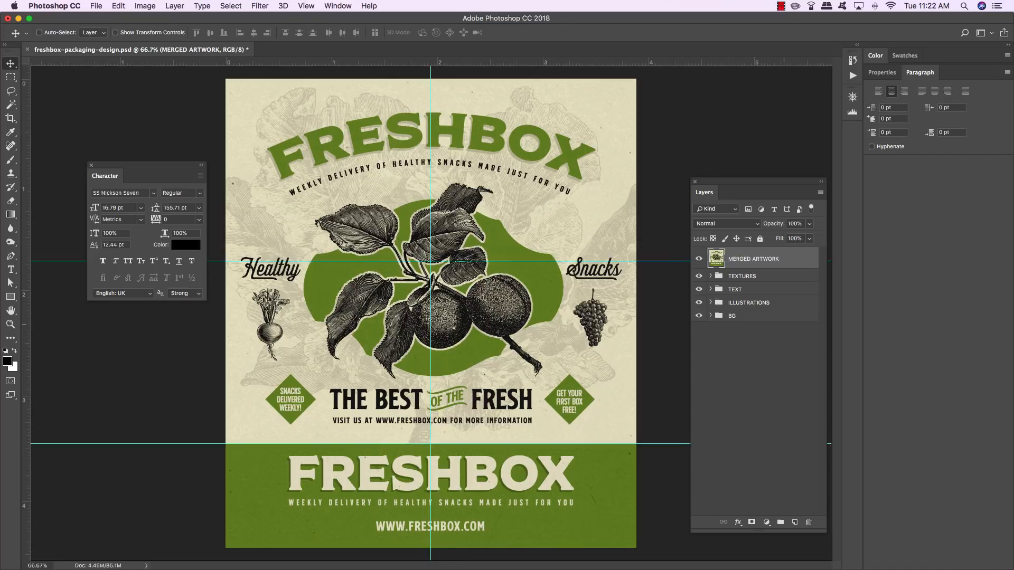
pyautogui.press('m')
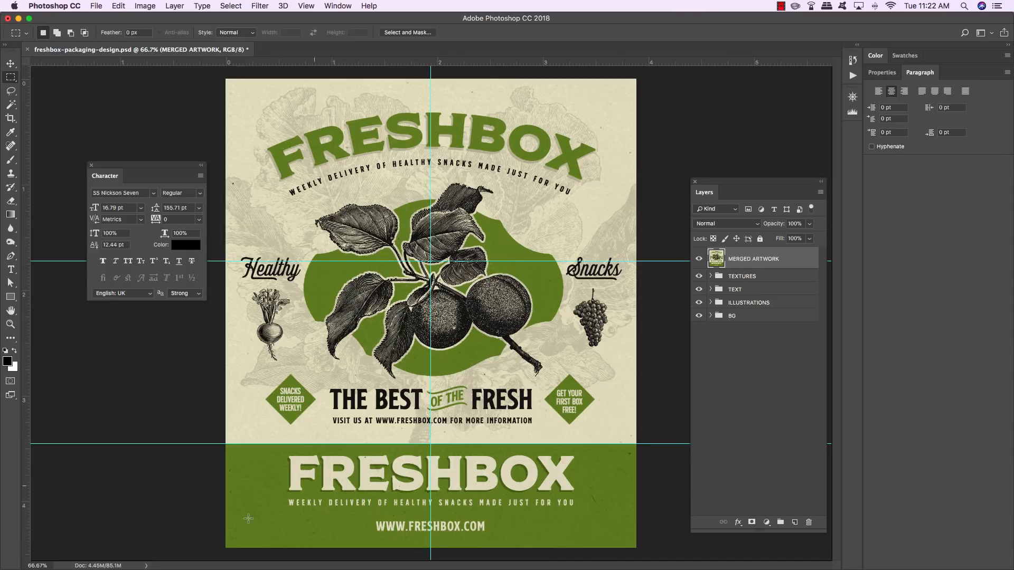
pyautogui.moveTo(216, 559); pyautogui.dragTo(669, 445)
pyautogui.press('super+j')
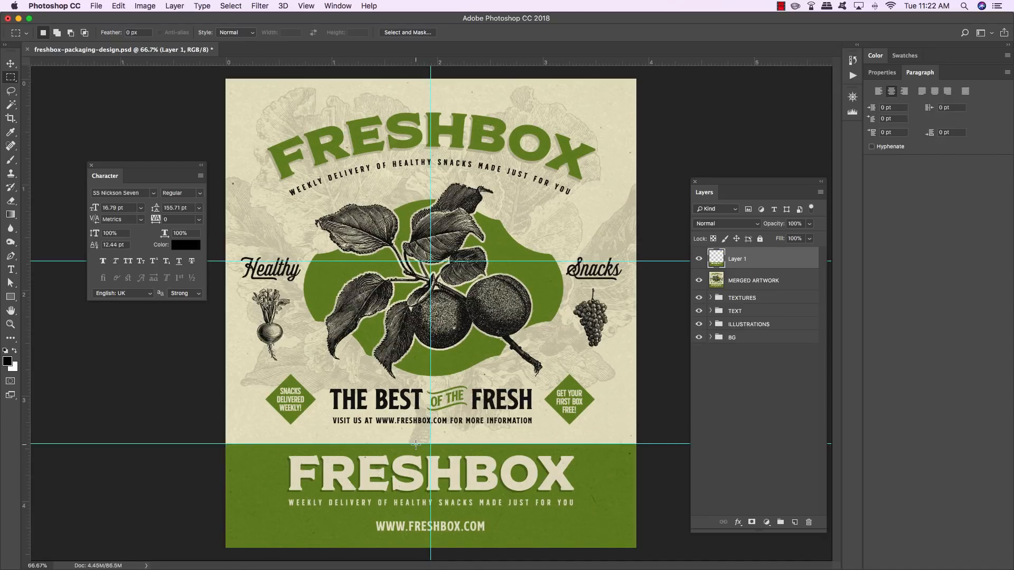
pyautogui.press('v')
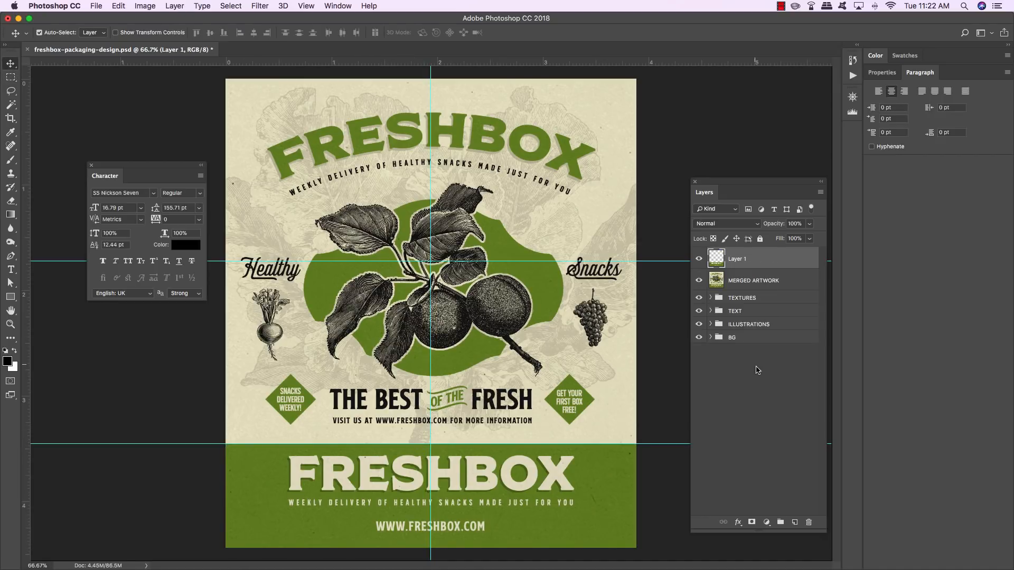
pyautogui.doubleClick(738, 259)
pyautogui.write('FRONT ARTWORK')
pyautogui.press('Return')
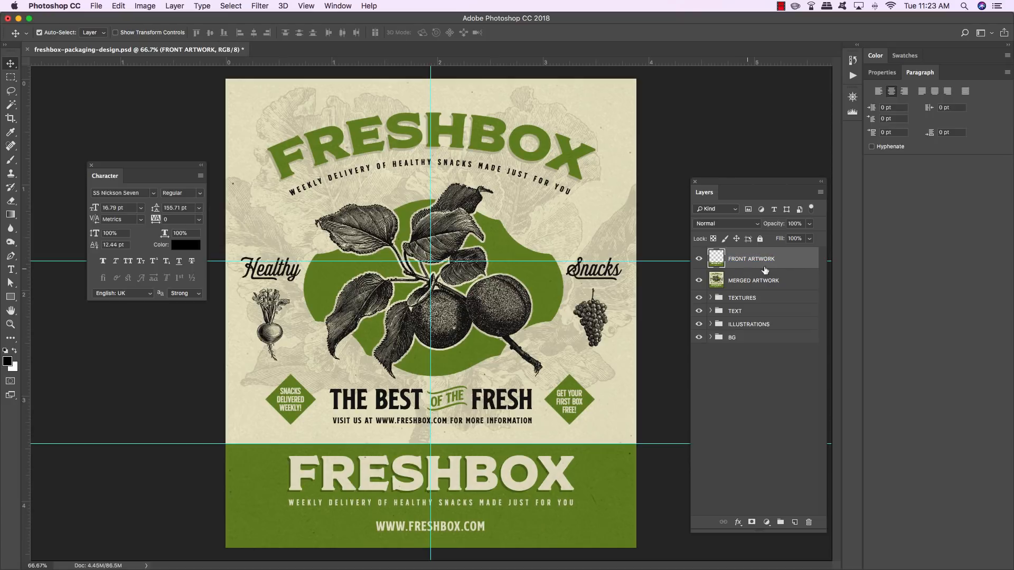
# Copy the cream section above the green panel from MERGED ARTWORK onto a new layer named TOP ARTWORK.
pyautogui.click(794, 281)
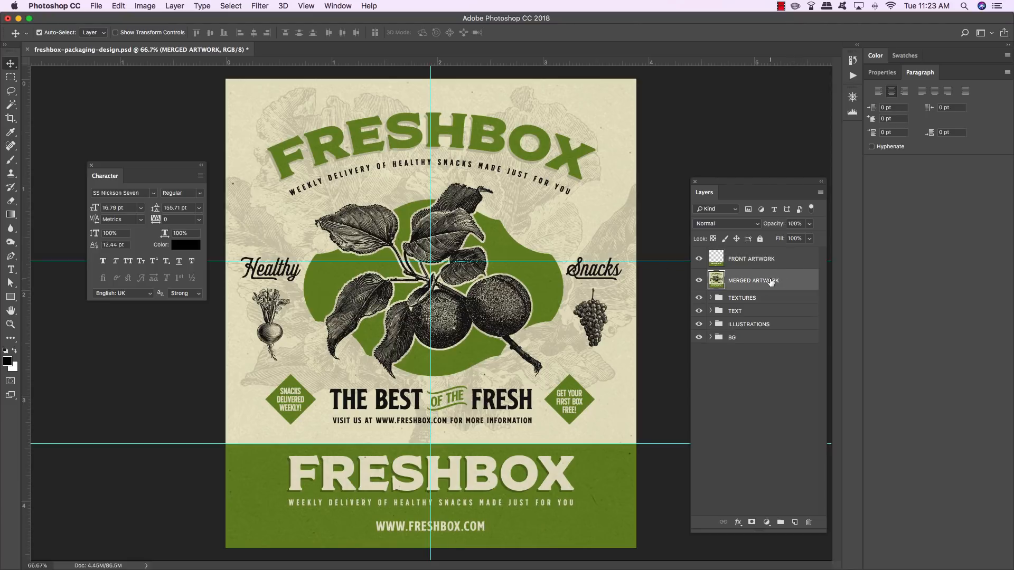
pyautogui.press('m')
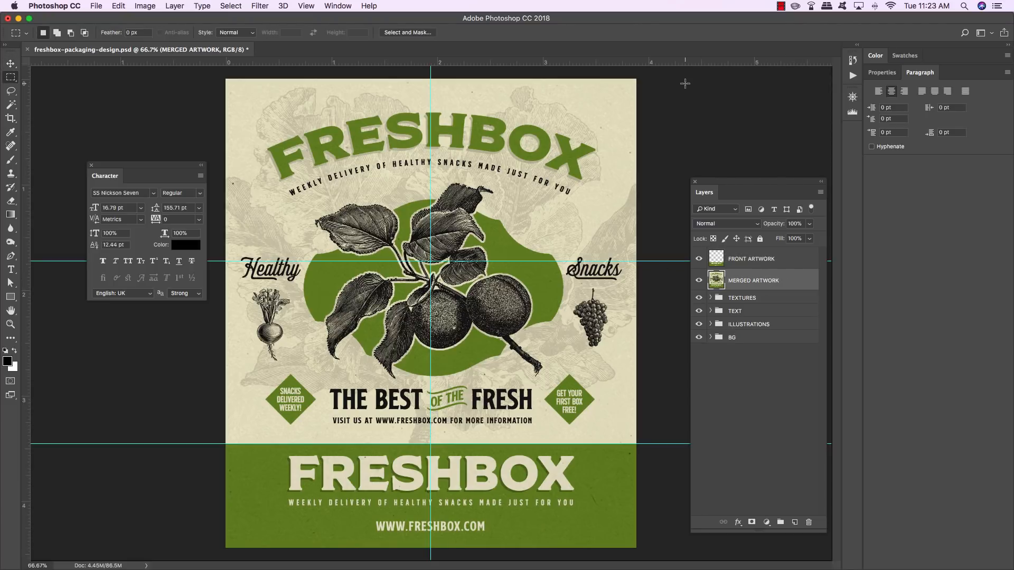
pyautogui.moveTo(636, 79); pyautogui.dragTo(219, 443)
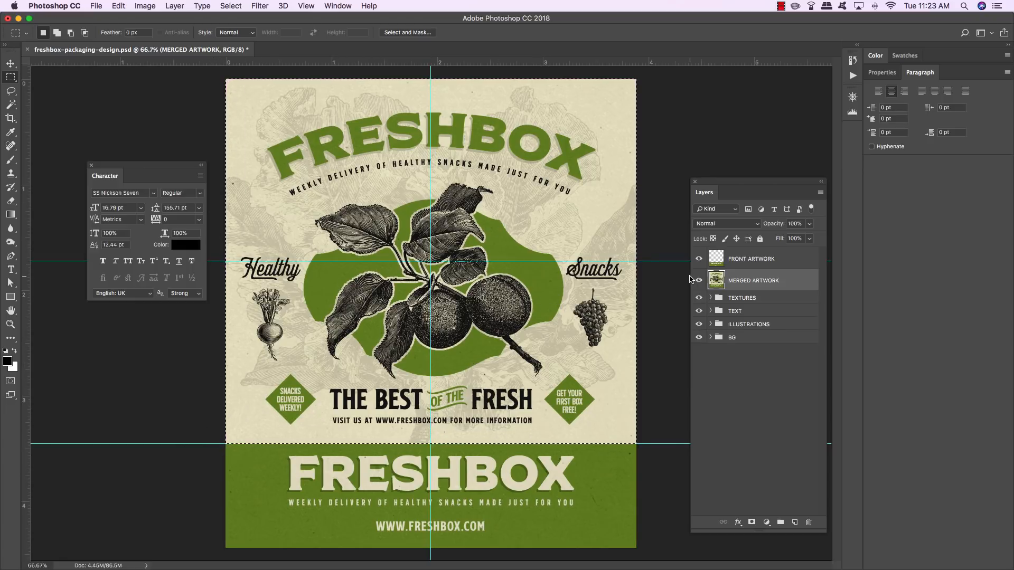
pyautogui.press('super+j')
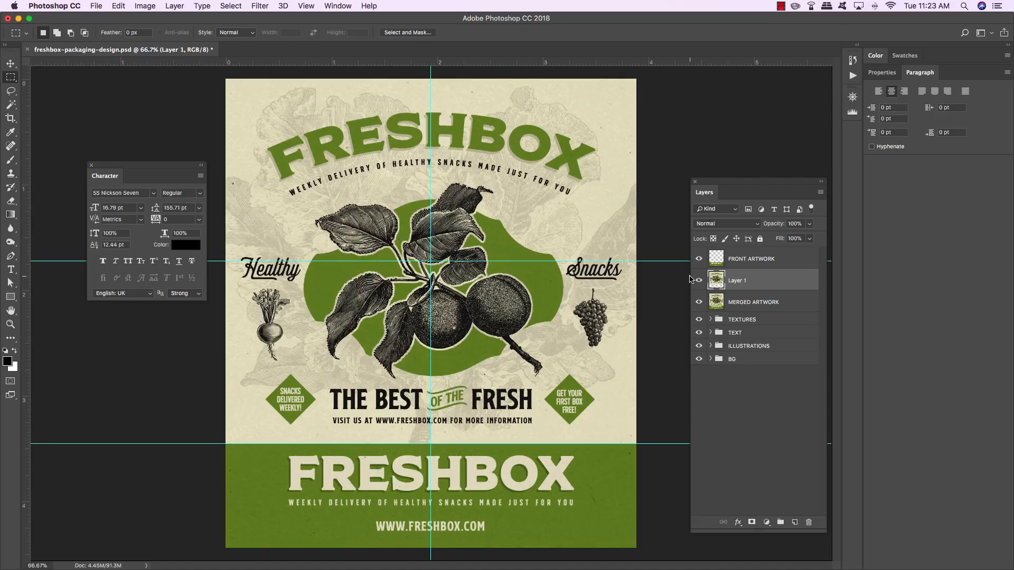
pyautogui.doubleClick(736, 281)
pyautogui.write('TOP ARTWORK')
pyautogui.press('Return')
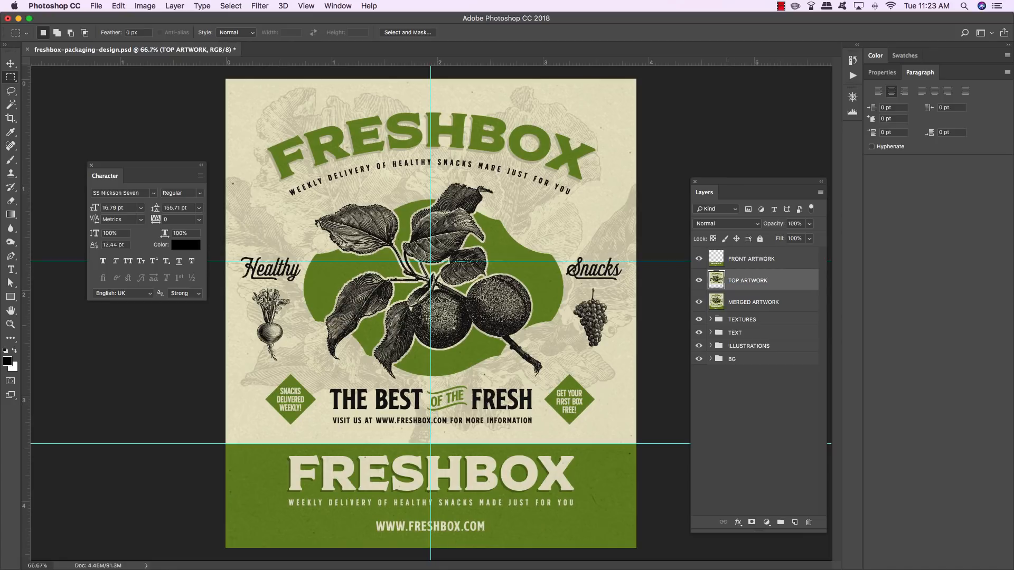
# Select the FRONT ARTWORK layer, hide the guides and save the packaging document.
pyautogui.click(735, 259)
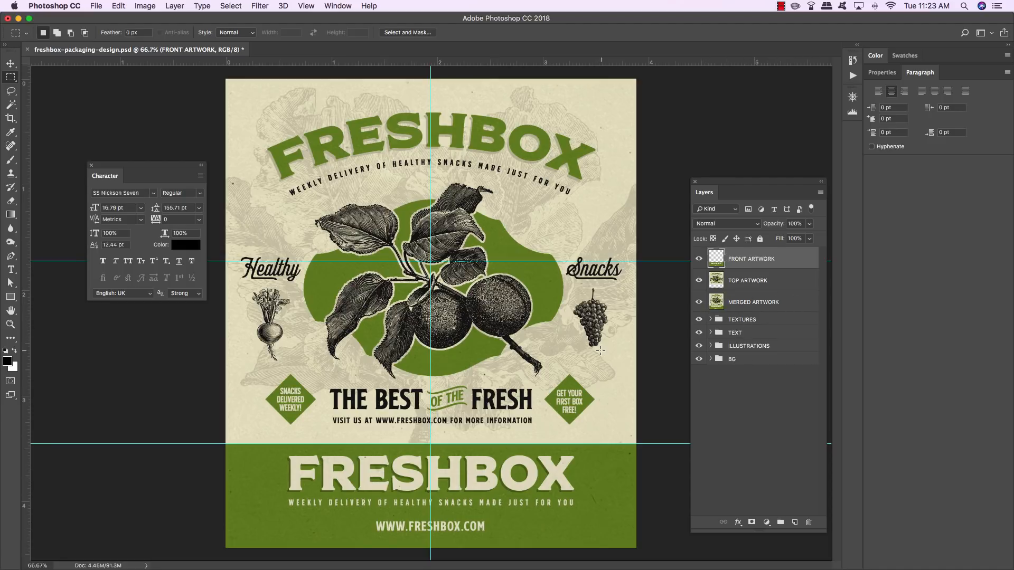
pyautogui.press('v')
pyautogui.press('super+semicolon')
pyautogui.press('super+s')
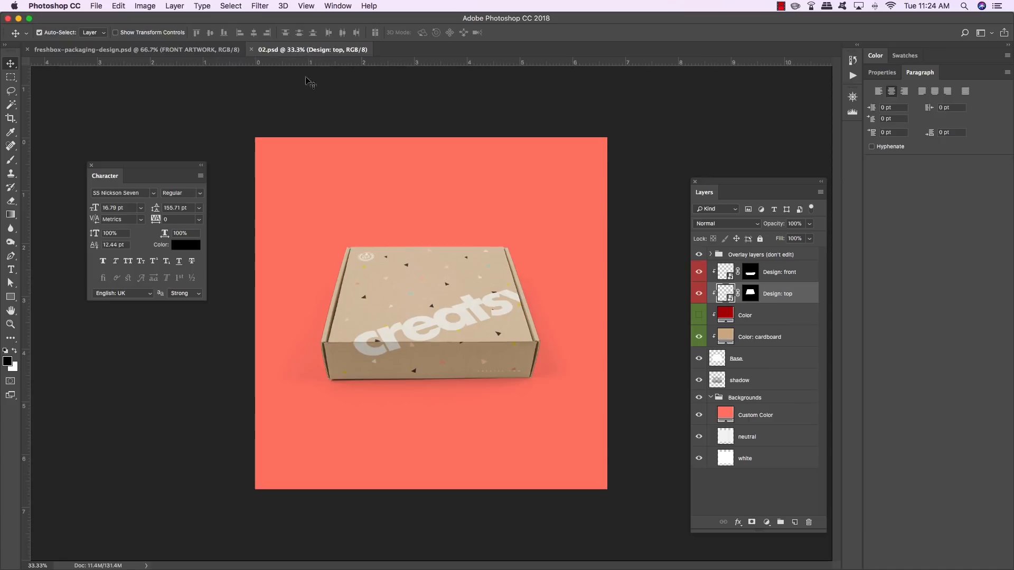
# Open the Design: front smart object from the 02.psd box mockup and float all three documents in separate windows.
pyautogui.click(763, 278)
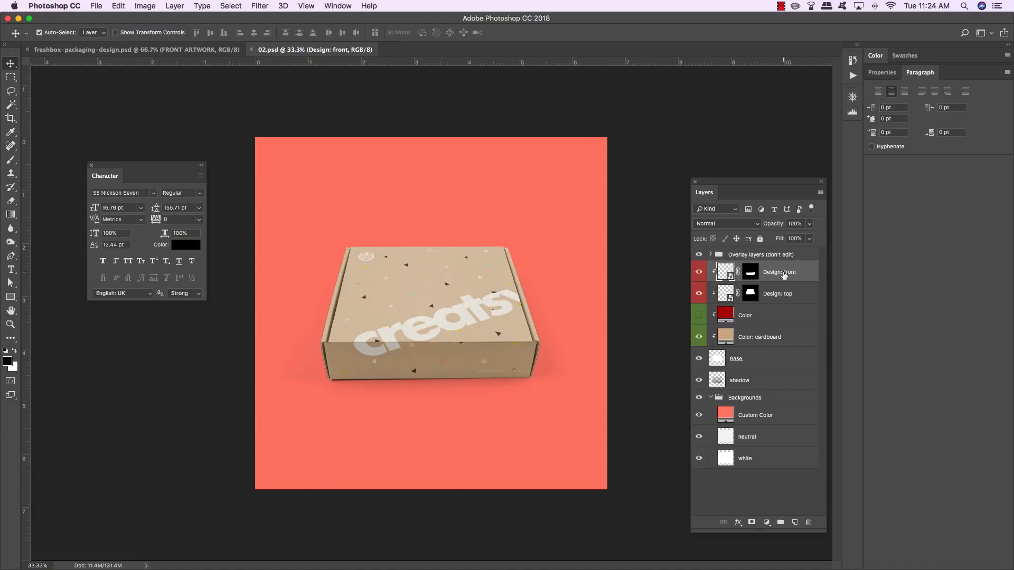
pyautogui.doubleClick(731, 279)
pyautogui.moveTo(449, 54); pyautogui.dragTo(581, 132)
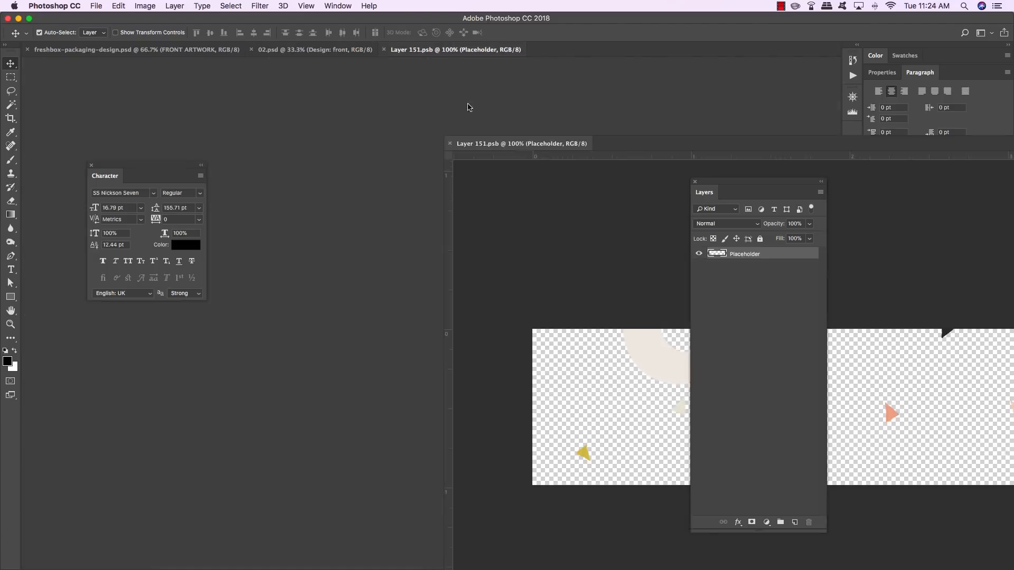
pyautogui.click(315, 49)
pyautogui.moveTo(315, 49); pyautogui.dragTo(536, 187)
pyautogui.click(191, 49)
pyautogui.moveTo(191, 49); pyautogui.dragTo(179, 133)
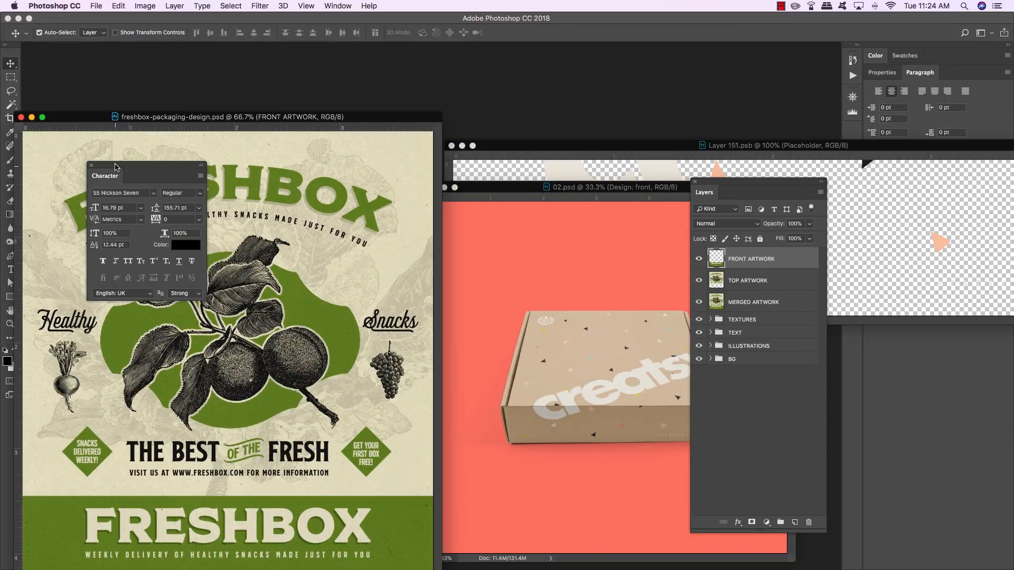
# Arrange the packaging design, box mockup and smart object windows for layer transfer, with the Character and Layers panels out of the way.
pyautogui.moveTo(109, 167); pyautogui.dragTo(903, 395)
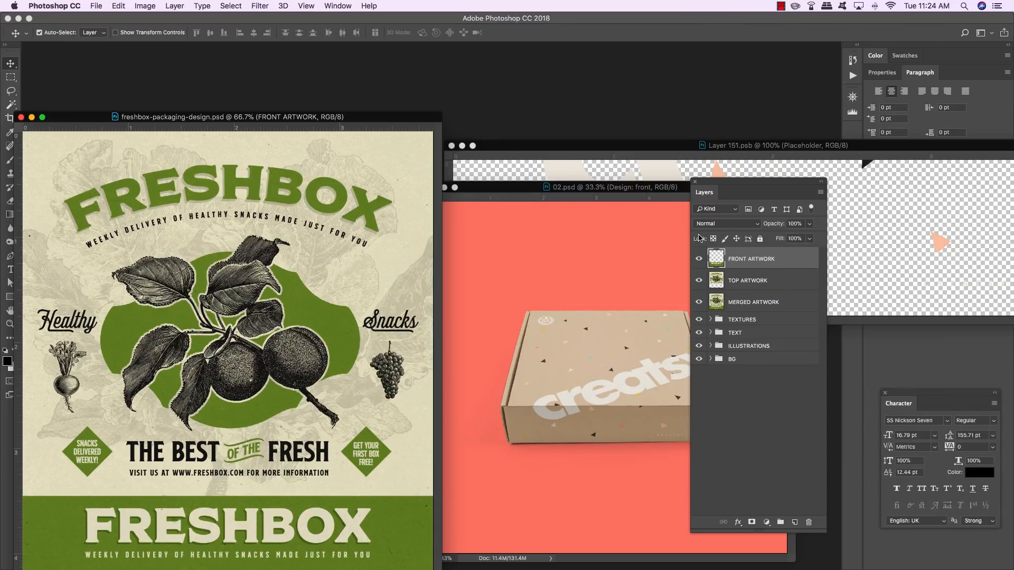
pyautogui.press('super+minus')
pyautogui.press('super+minus')
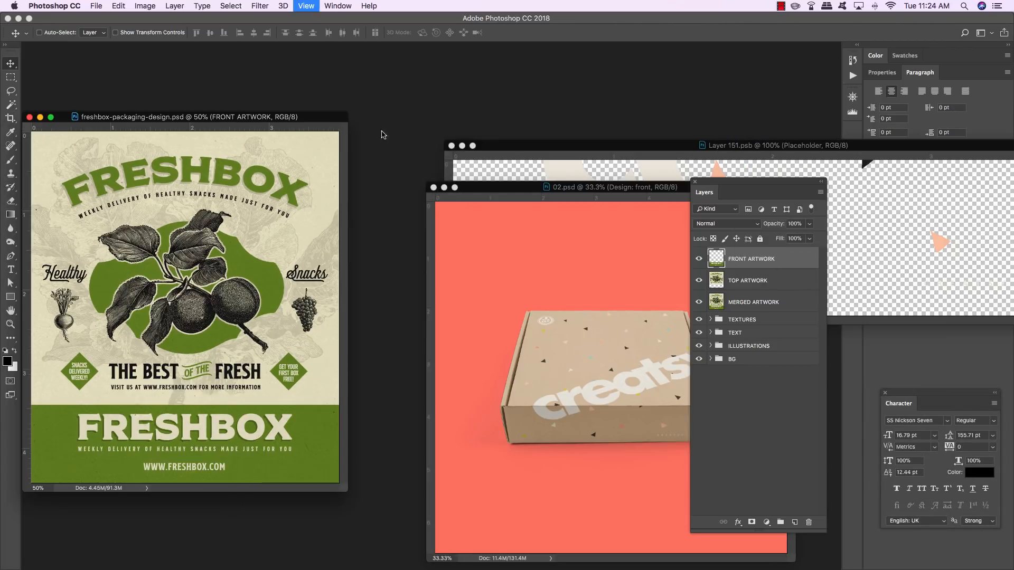
pyautogui.moveTo(487, 191); pyautogui.dragTo(327, 119)
pyautogui.press('super+minus')
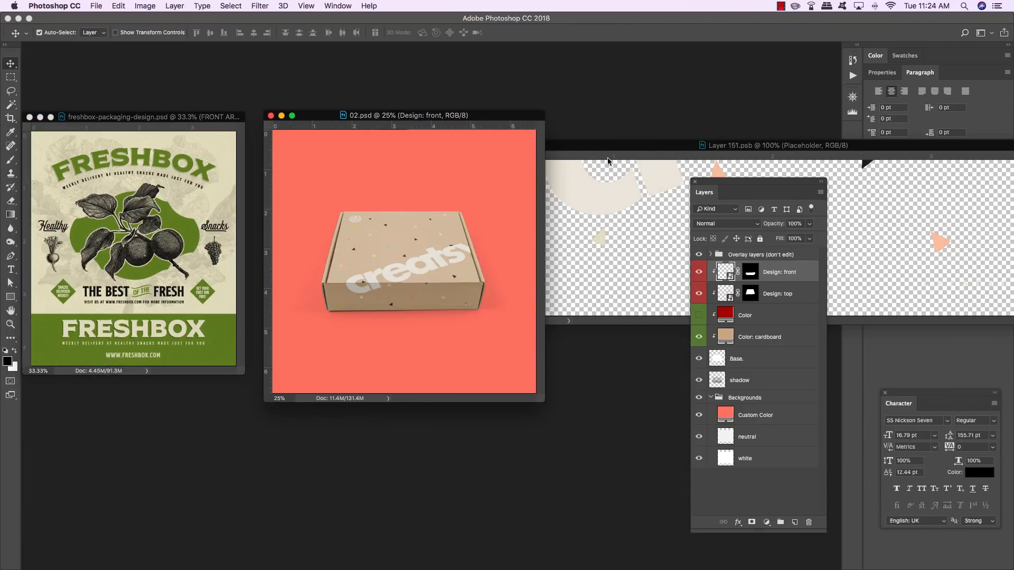
pyautogui.moveTo(602, 147); pyautogui.dragTo(660, 191)
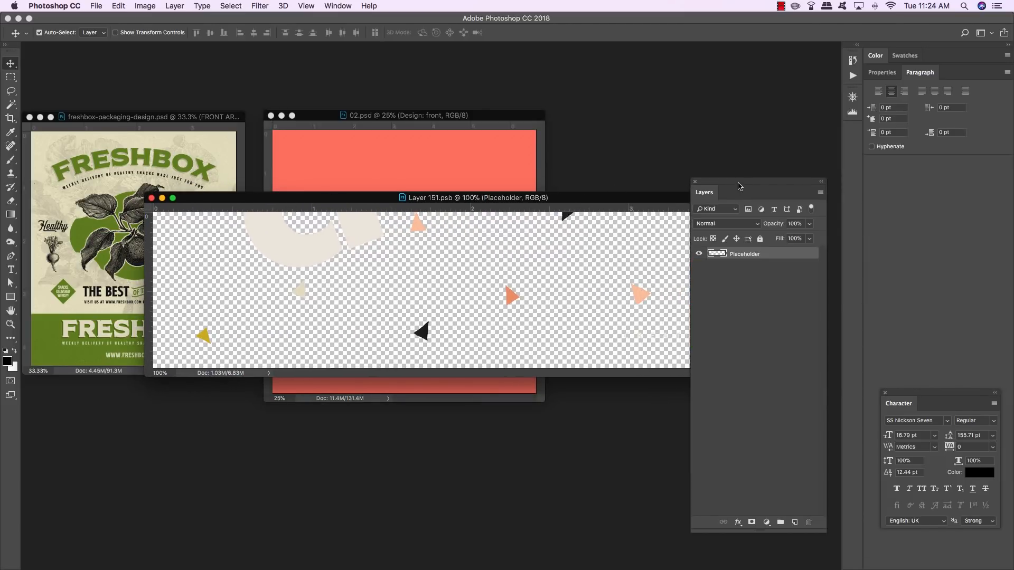
pyautogui.moveTo(739, 185); pyautogui.dragTo(757, 184)
pyautogui.moveTo(567, 202); pyautogui.dragTo(546, 344)
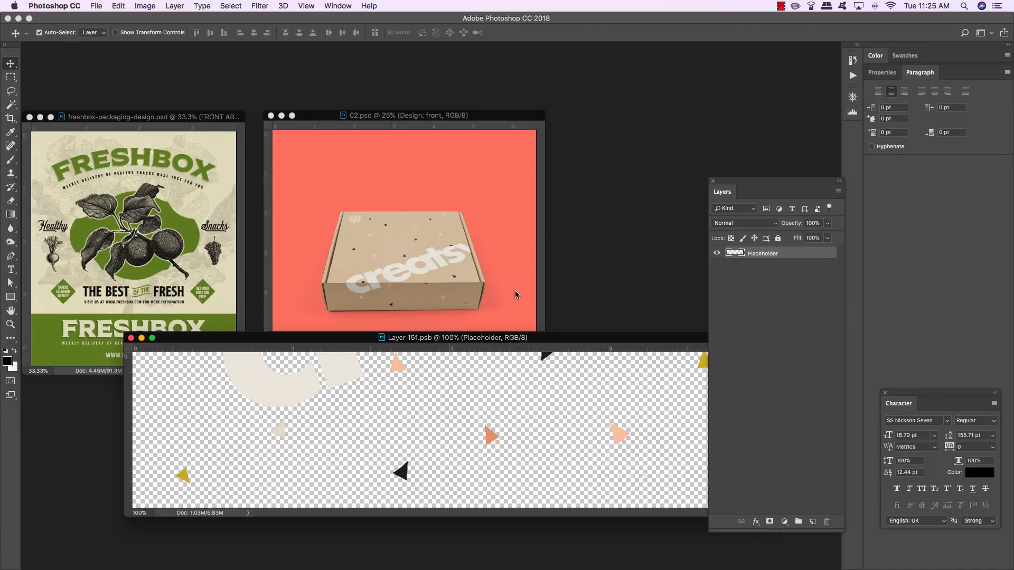
# Copy the FRONT ARTWORK layer from the packaging design into the front smart object document.
pyautogui.click(214, 274)
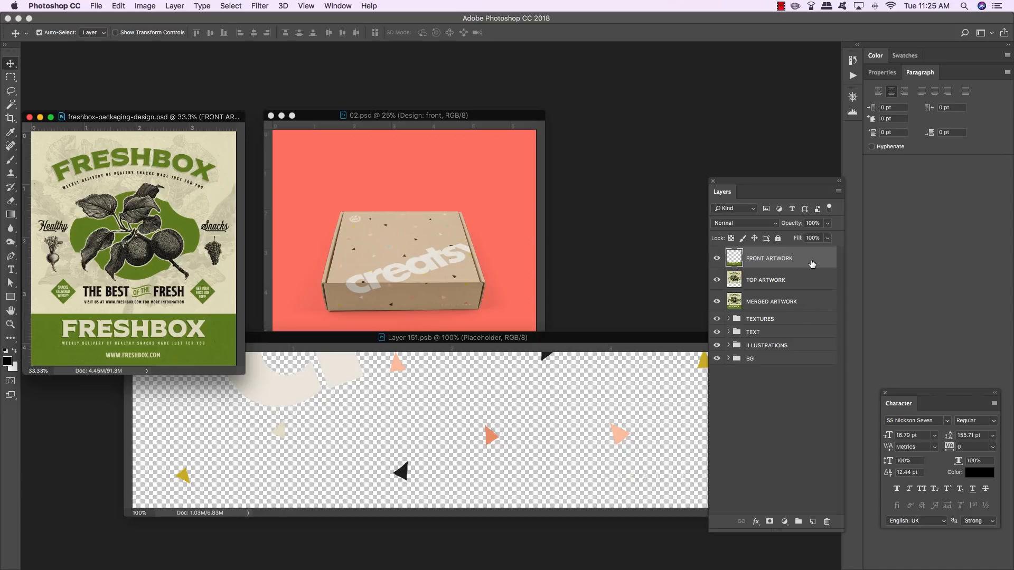
pyautogui.moveTo(820, 261); pyautogui.dragTo(497, 440)
pyautogui.moveTo(501, 333); pyautogui.dragTo(423, 270)
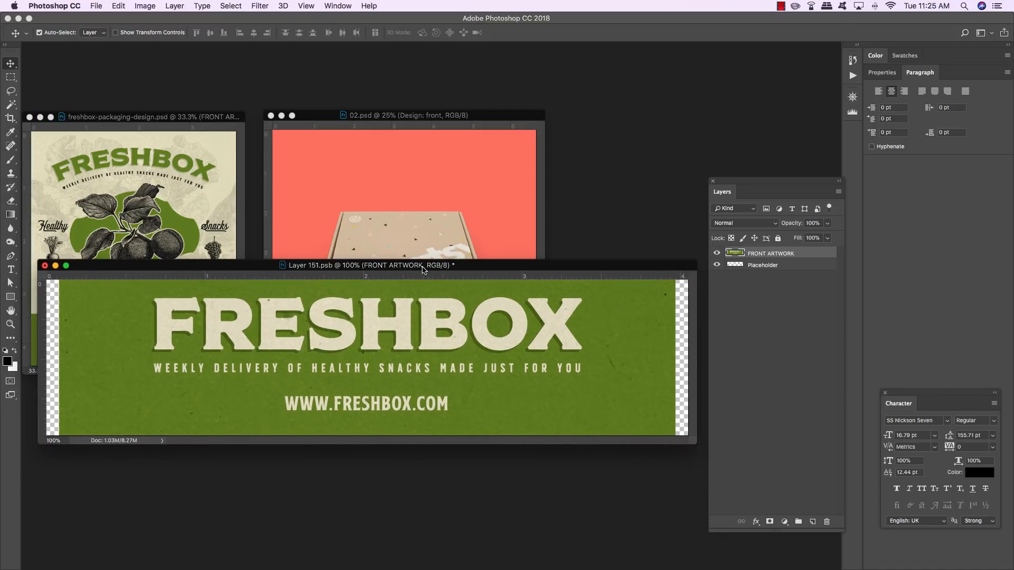
# Scale the FRONT ARTWORK layer proportionally to about 105% so it fills the whole smart object canvas.
pyautogui.press('f')
pyautogui.moveTo(520, 302); pyautogui.dragTo(399, 281)
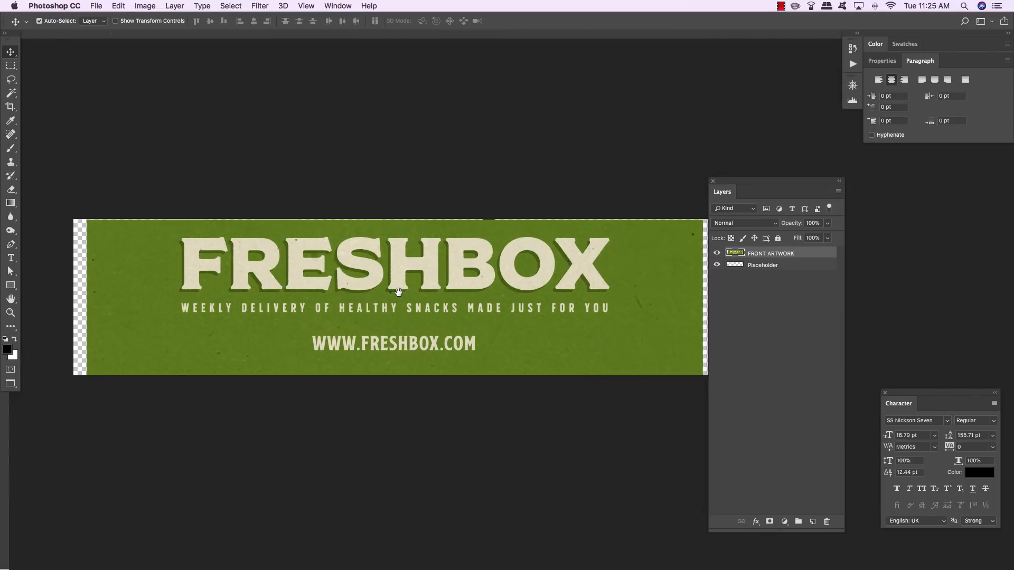
pyautogui.press('super+minus')
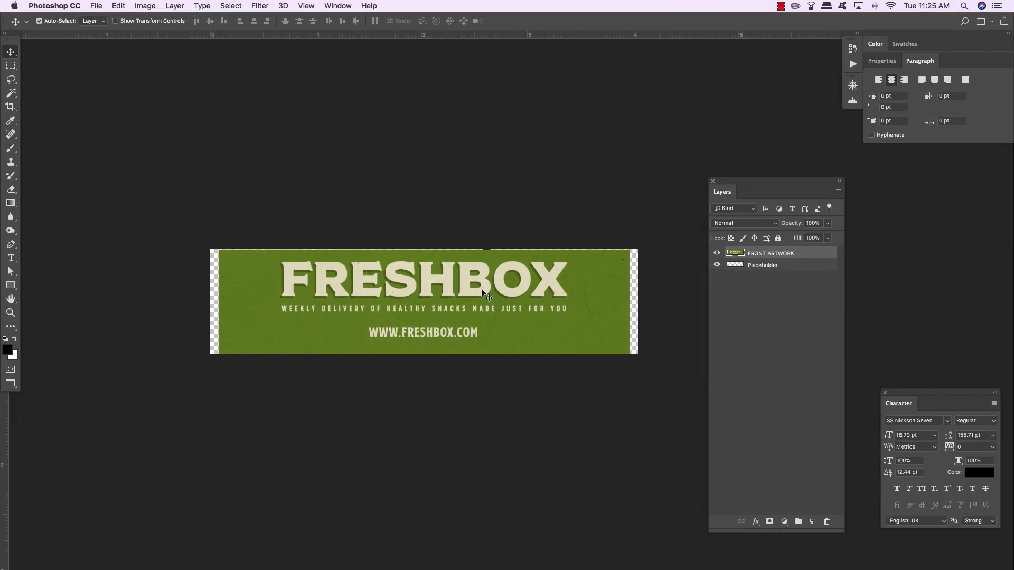
pyautogui.press('super+t')
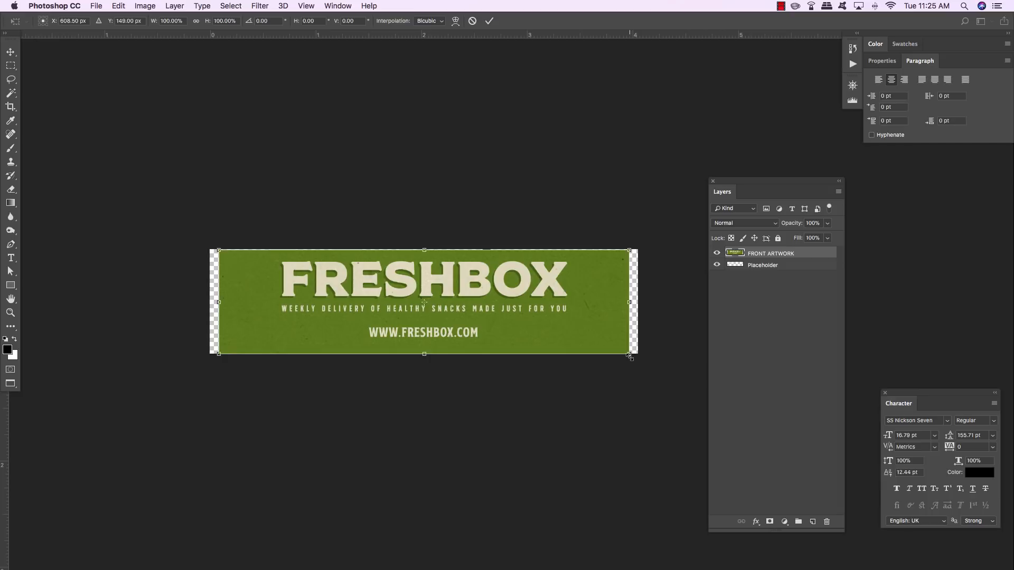
pyautogui.moveTo(630, 356); pyautogui.dragTo(639, 363)
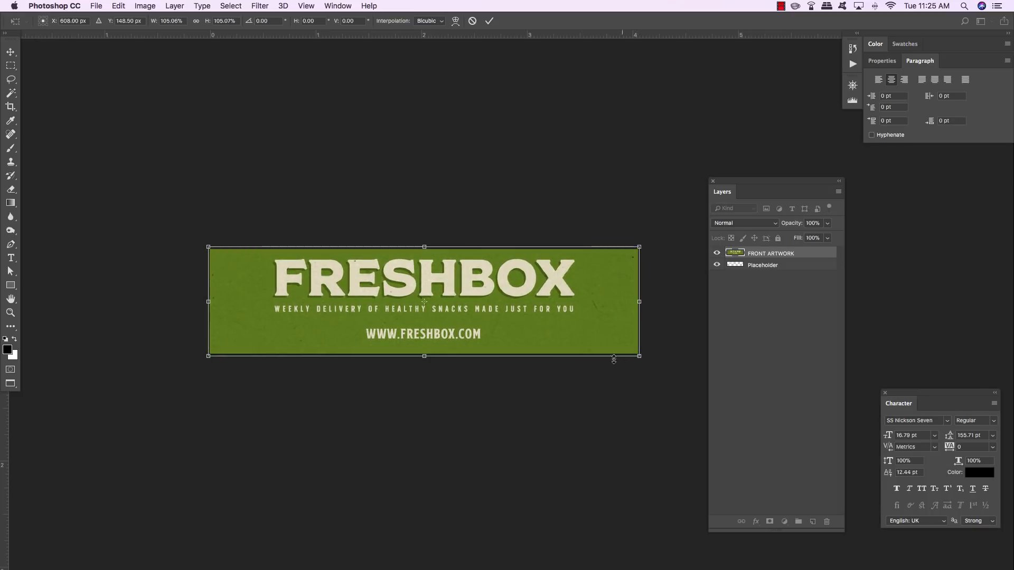
pyautogui.press('Return')
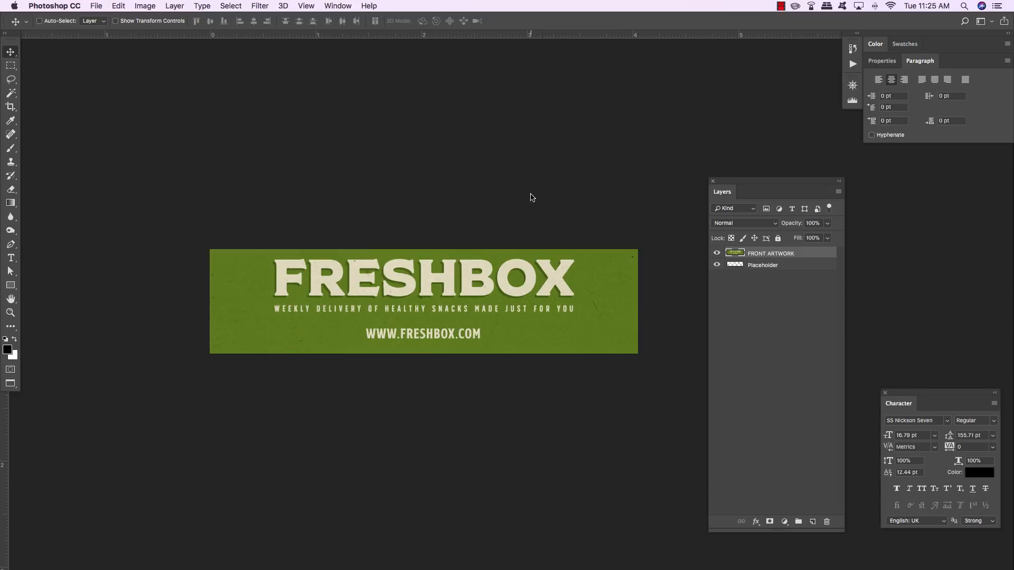
# Save and close the front smart object, restore the floating window view and reposition the packaging and mockup windows.
pyautogui.press('super+w')
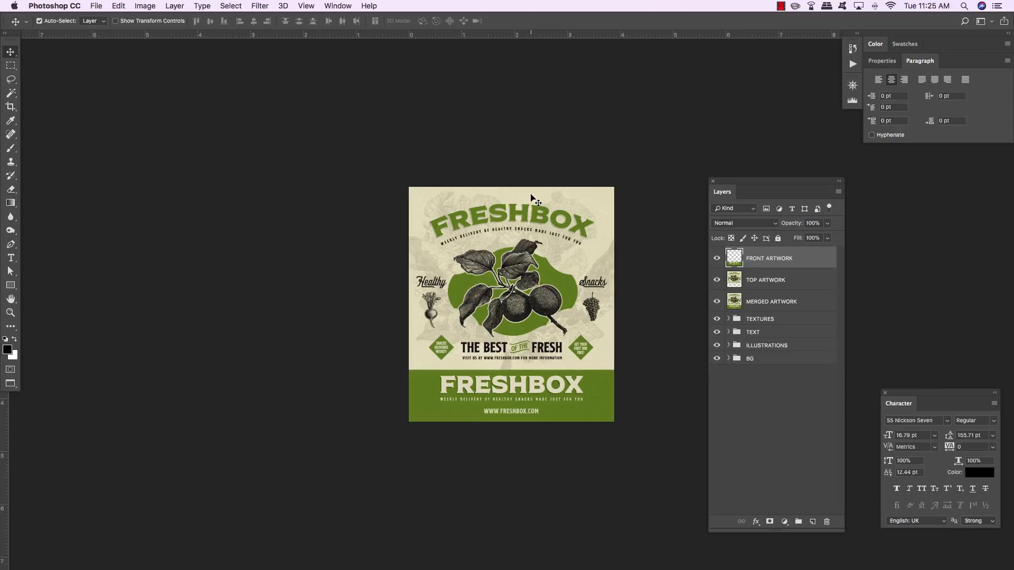
pyautogui.press('f')
pyautogui.press('f')
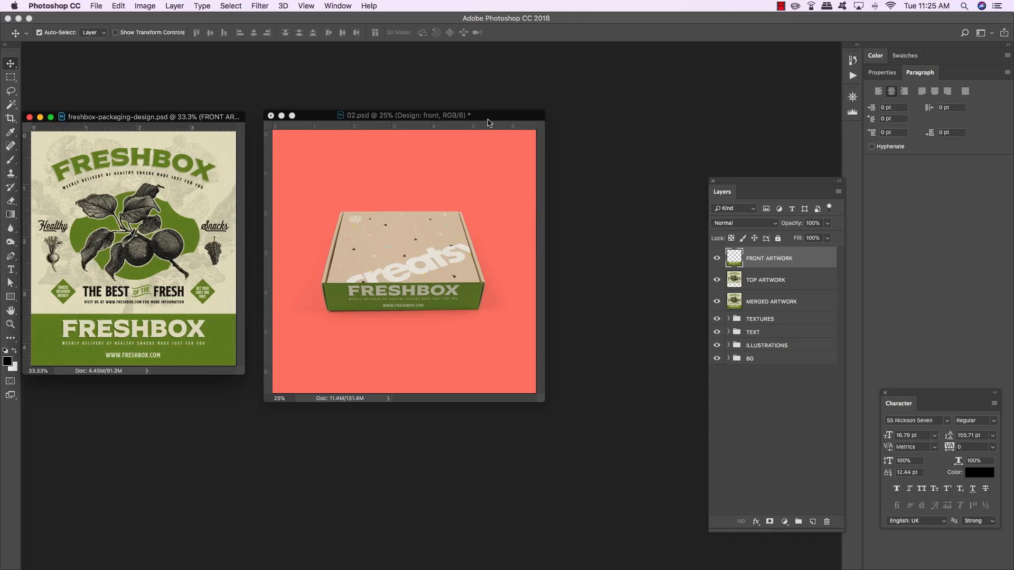
pyautogui.moveTo(488, 121); pyautogui.dragTo(567, 116)
pyautogui.moveTo(136, 116); pyautogui.dragTo(198, 113)
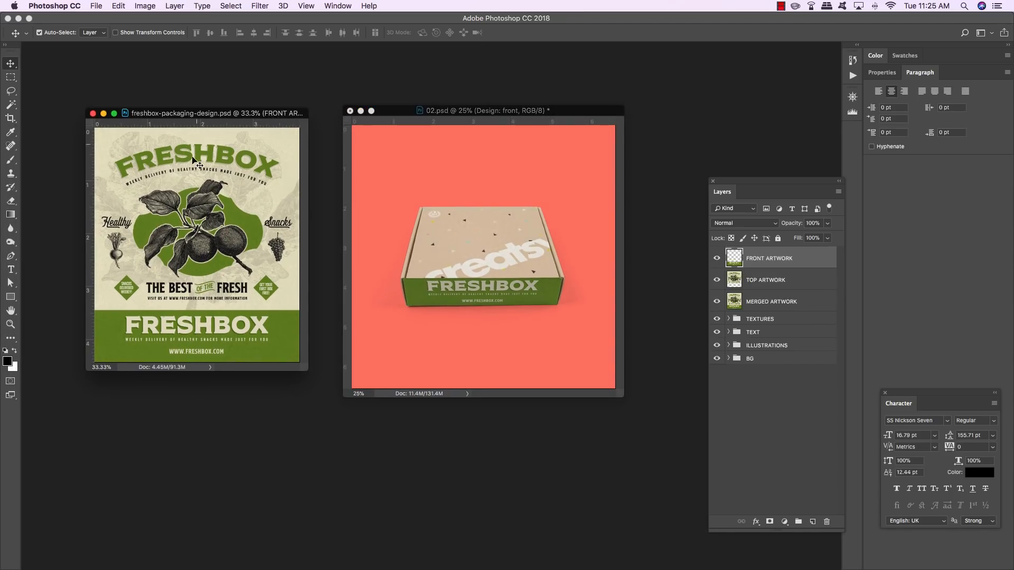
# Open the mockup's Design: top smart object and copy the TOP ARTWORK layer from the packaging design into it.
pyautogui.click(498, 303)
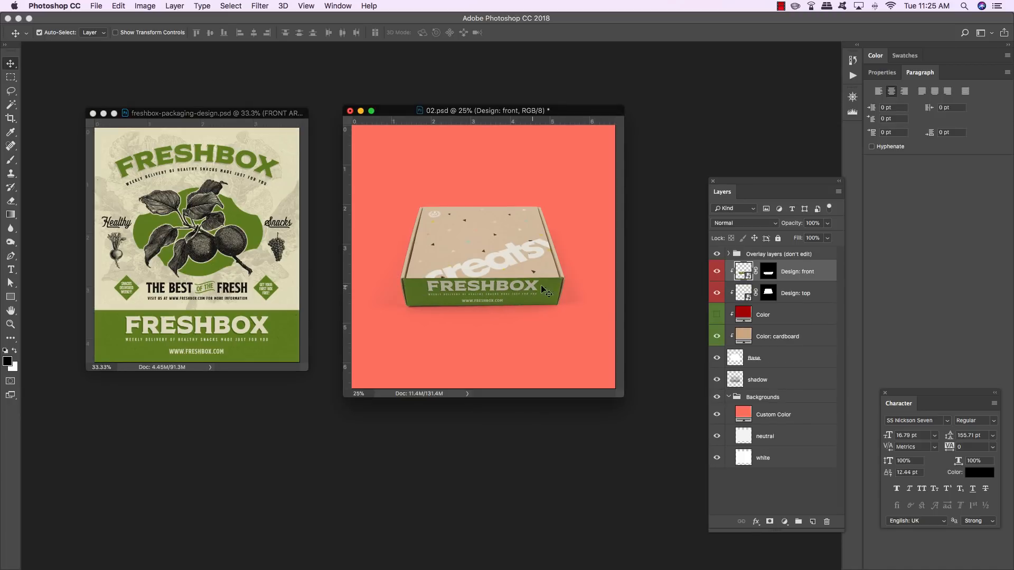
pyautogui.click(799, 295)
pyautogui.doubleClick(747, 297)
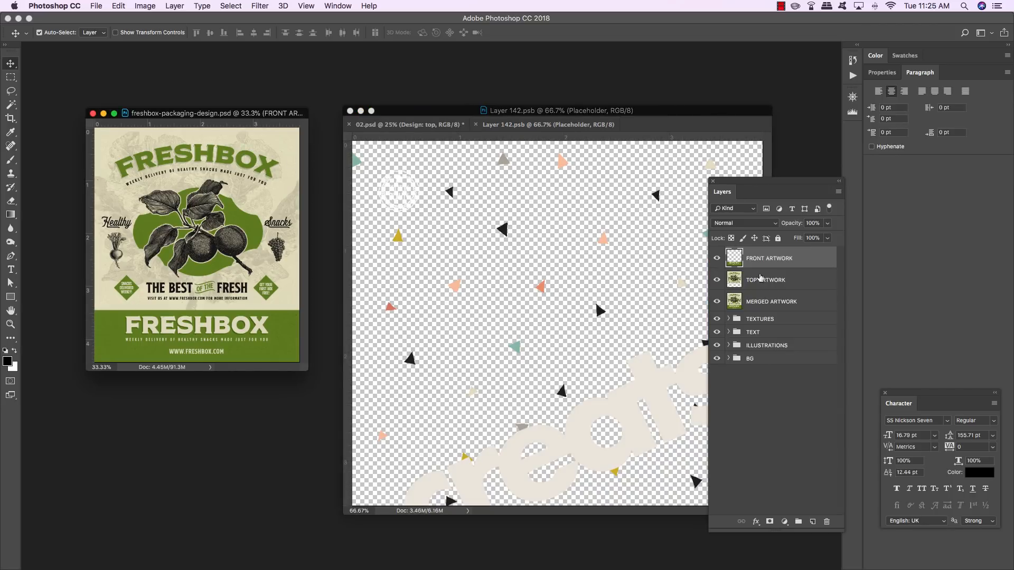
pyautogui.click(793, 286)
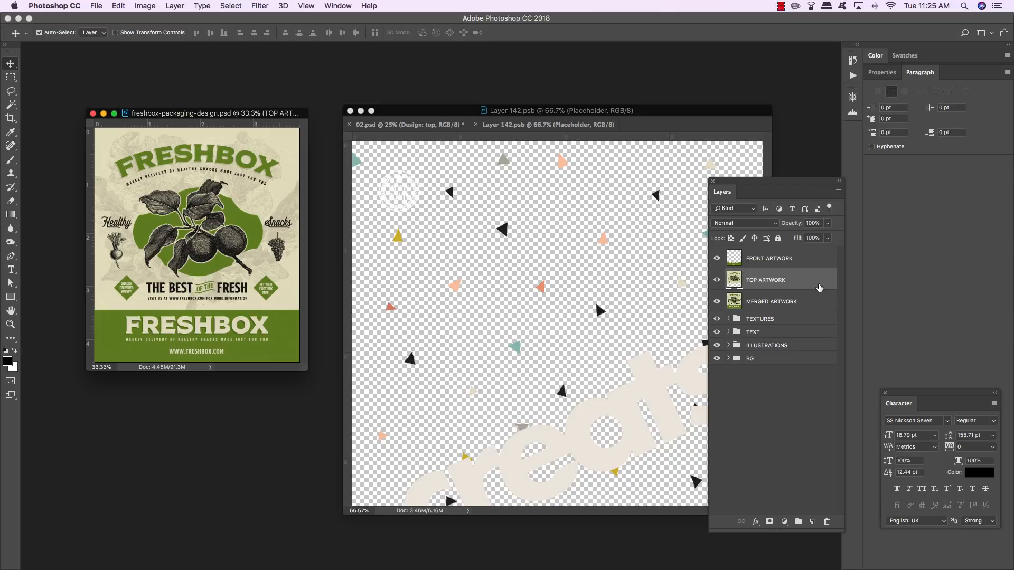
pyautogui.moveTo(824, 285); pyautogui.dragTo(621, 285)
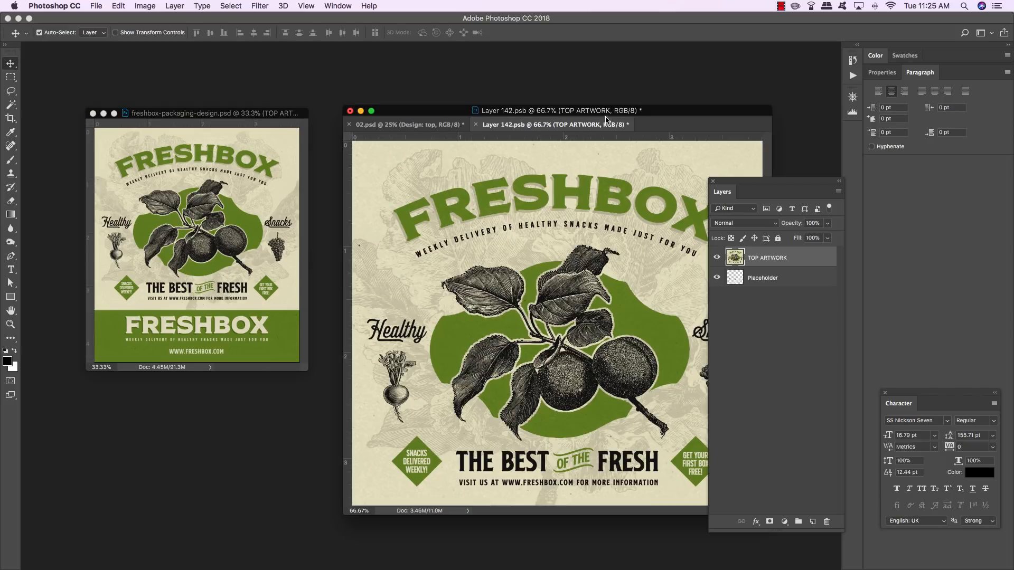
# Save and close the top smart object, then show the box mockup enlarged in full-screen view.
pyautogui.moveTo(616, 116); pyautogui.dragTo(543, 116)
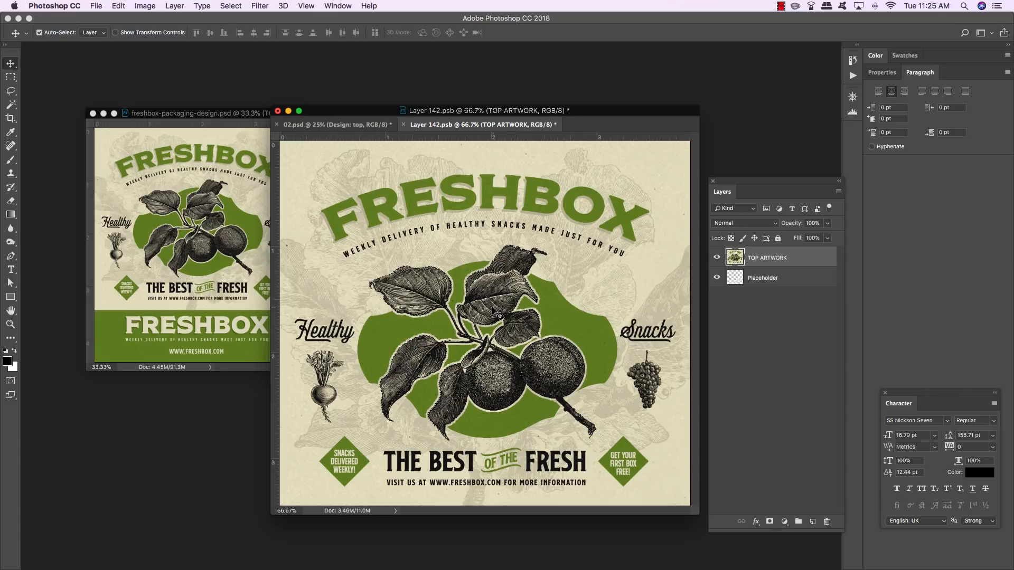
pyautogui.press('super+s')
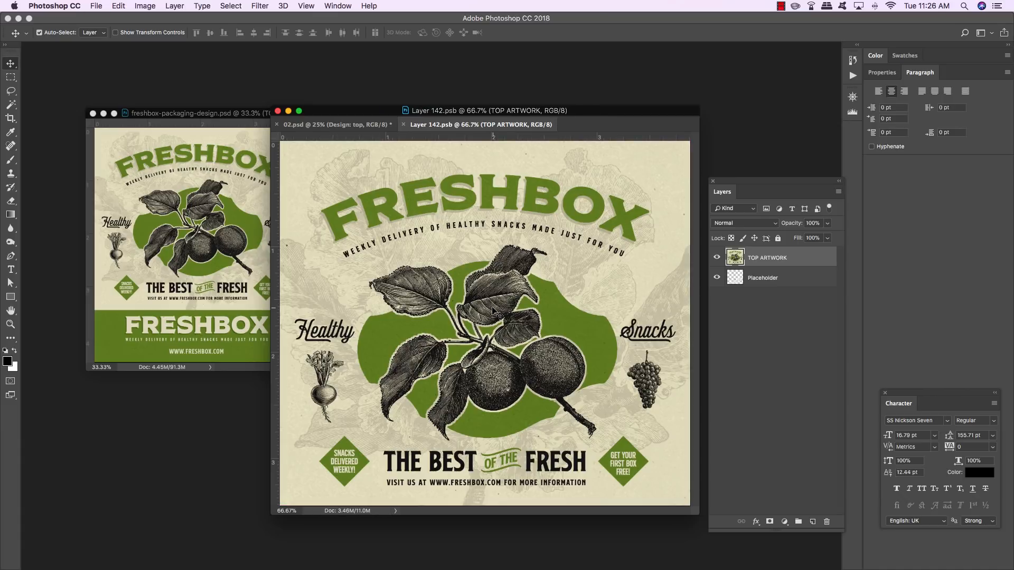
pyautogui.press('super+w')
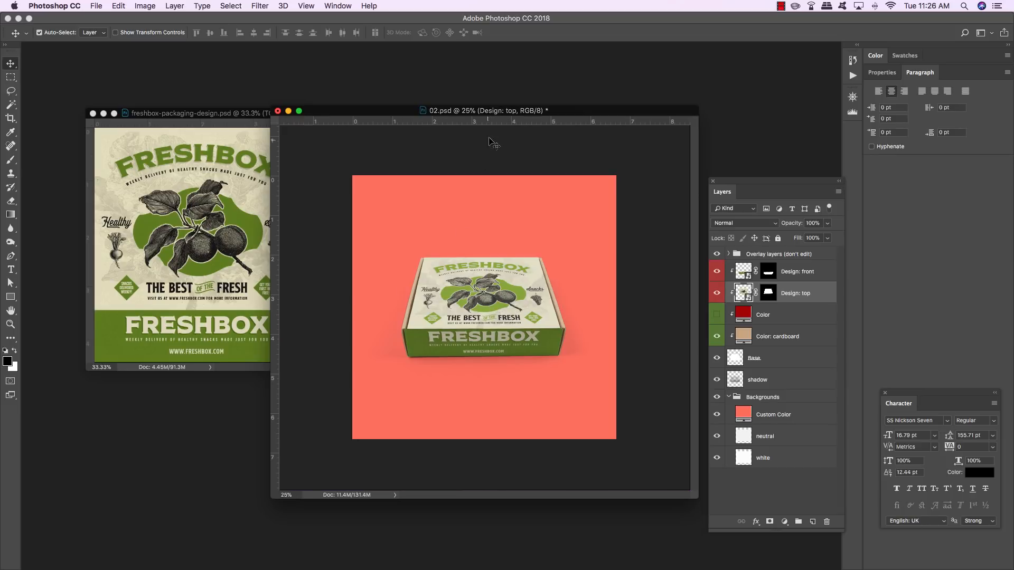
pyautogui.moveTo(507, 112); pyautogui.dragTo(443, 102)
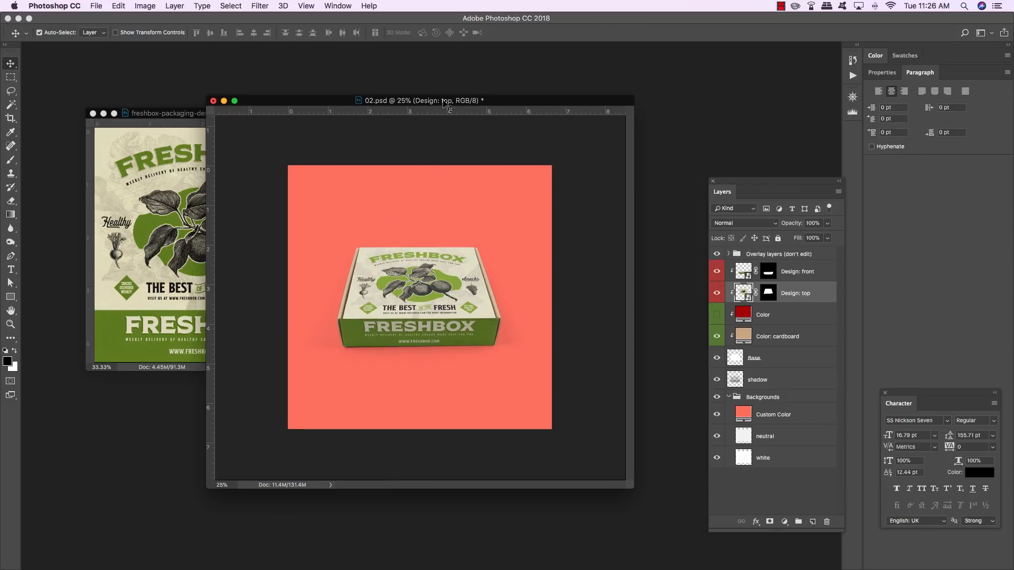
pyautogui.press('f')
pyautogui.press('super+equal')
# Make the mockup's Color layer visible and set its solid fill to #597024.
pyautogui.click(747, 316)
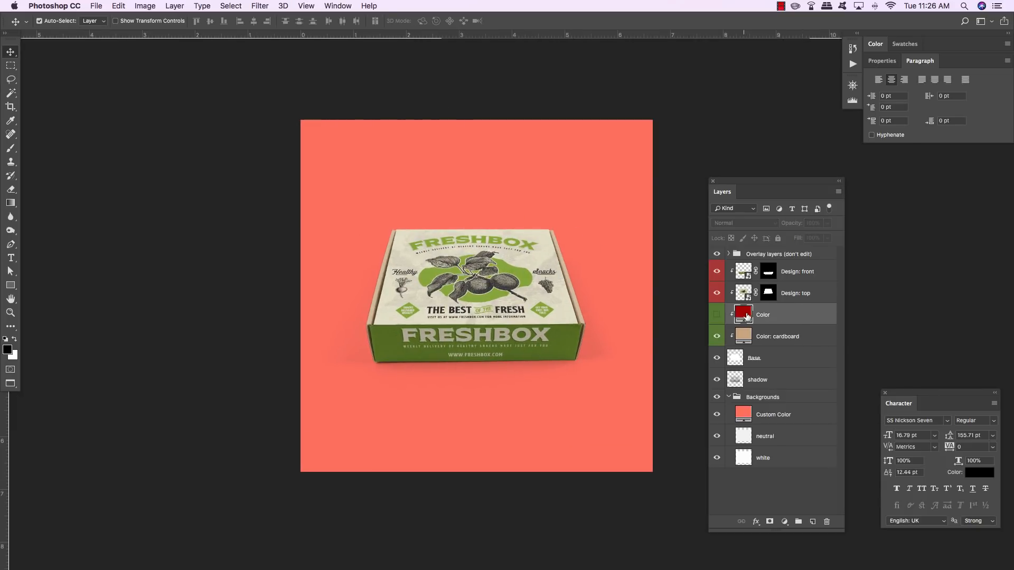
pyautogui.click(717, 315)
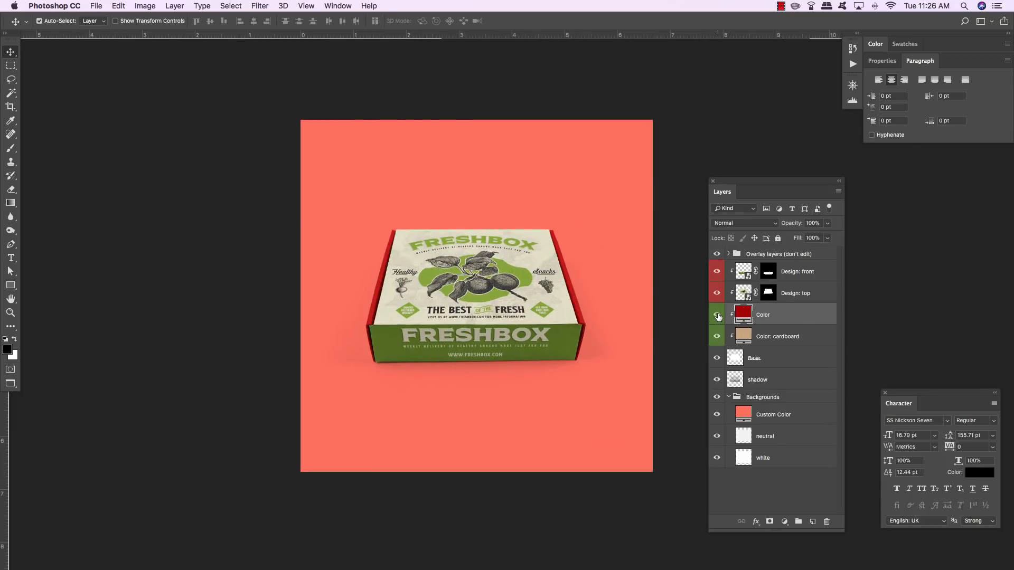
pyautogui.click(718, 315)
pyautogui.click(717, 315)
pyautogui.click(718, 315)
pyautogui.click(717, 315)
pyautogui.doubleClick(746, 314)
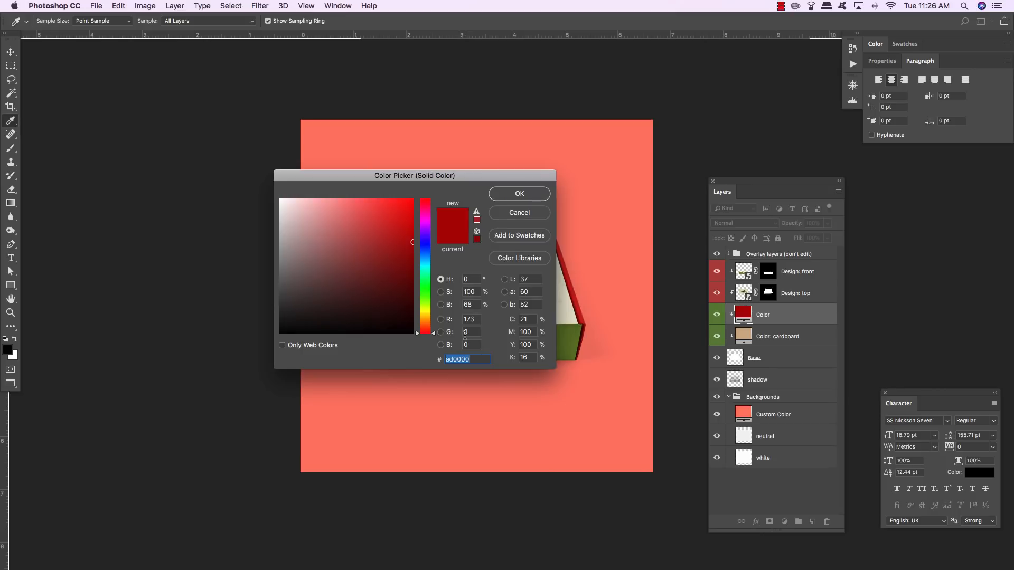
pyautogui.write('597')
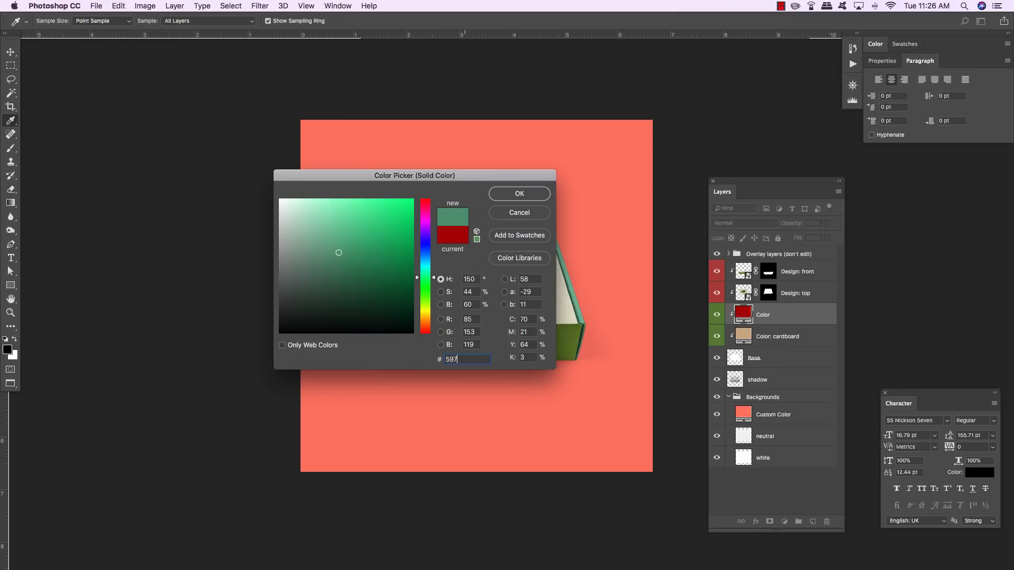
pyautogui.write('024')
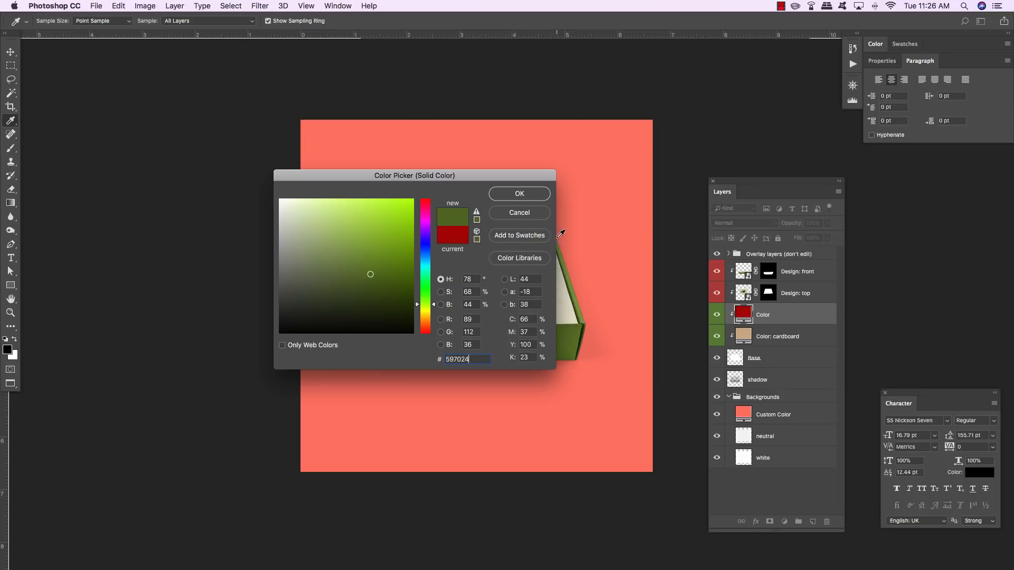
pyautogui.click(533, 196)
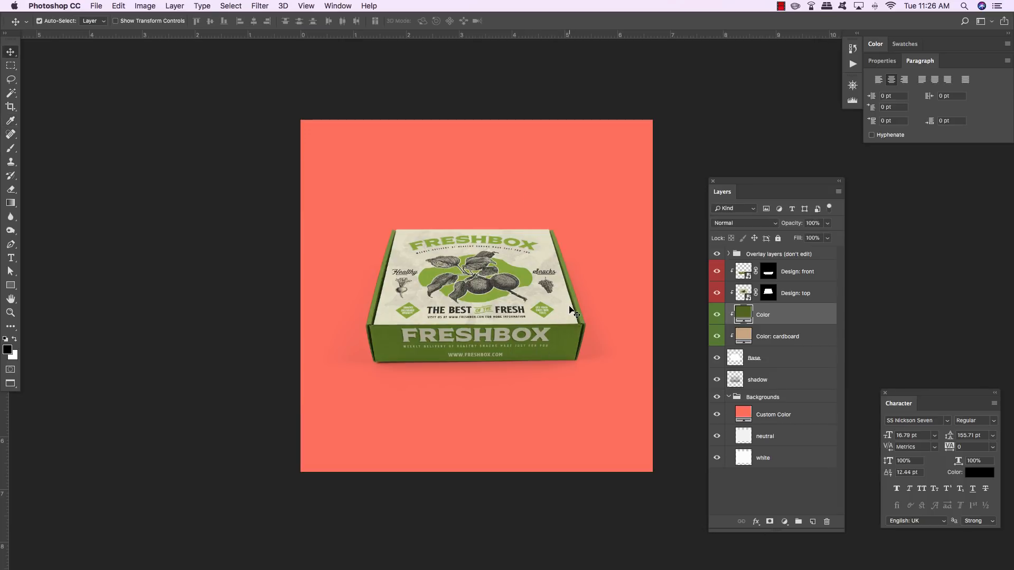
# Group the layers from Design: front down to shadow and name the group Box Mockup.
pyautogui.click(822, 274)
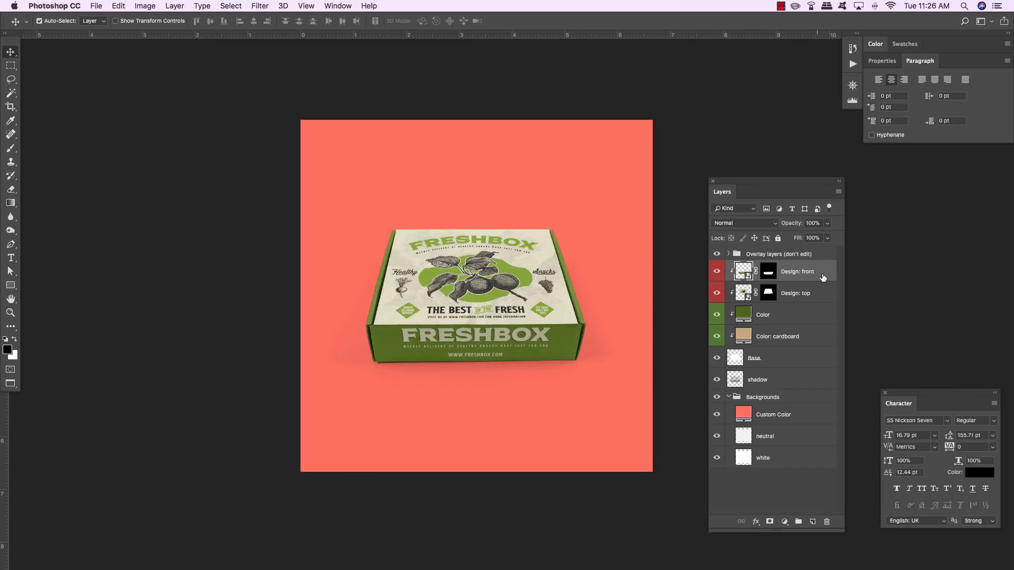
pyautogui.keyDown('shift'); pyautogui.click(771, 385); pyautogui.keyUp('shift')
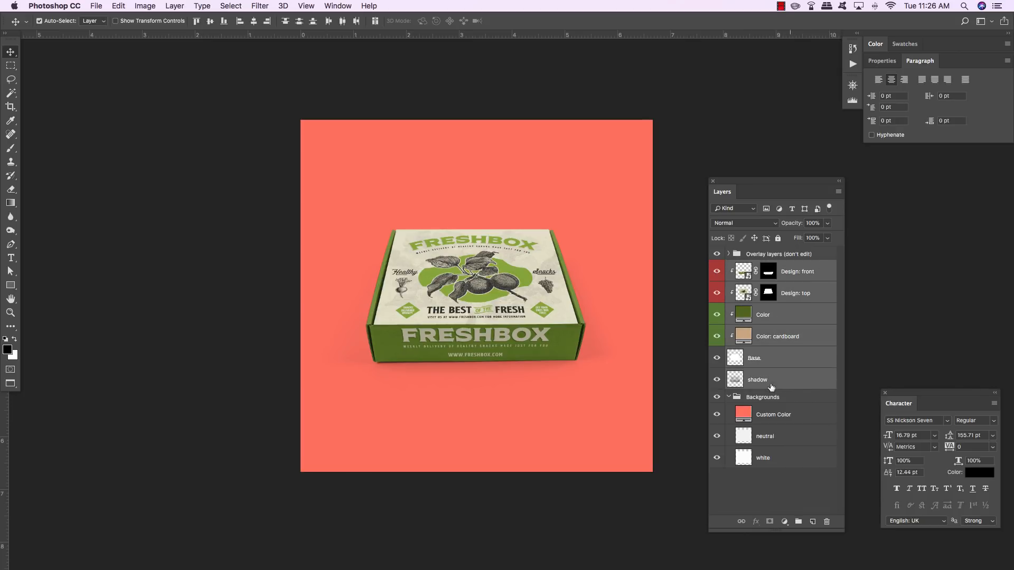
pyautogui.click(716, 380)
pyautogui.click(717, 379)
pyautogui.press('super+g')
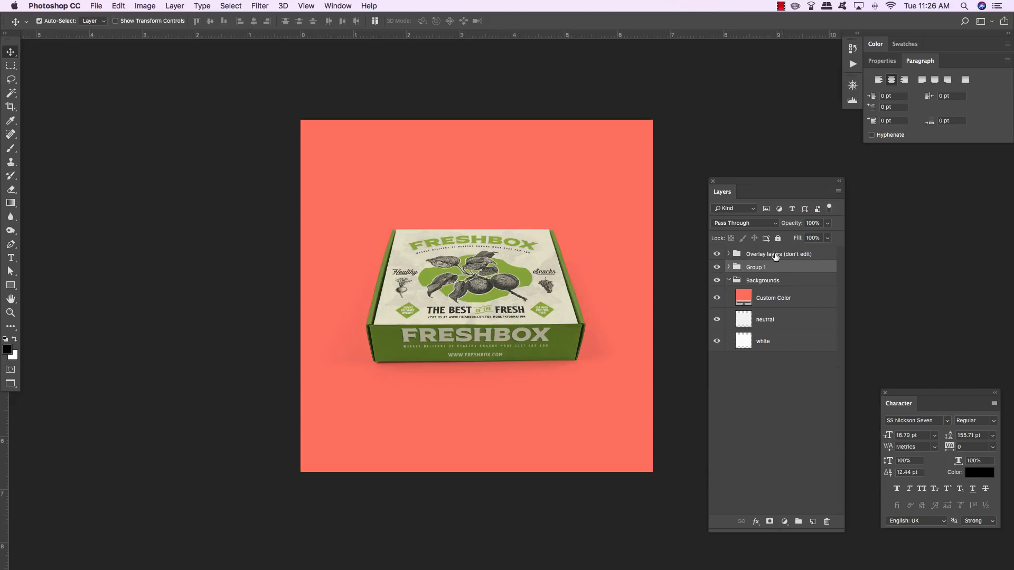
pyautogui.doubleClick(757, 267)
pyautogui.write('Box Mockup')
pyautogui.press('Return')
# Add a Hue/Saturation adjustment clipped to the Box Mockup group, with saturation set to +22.
pyautogui.click(785, 525)
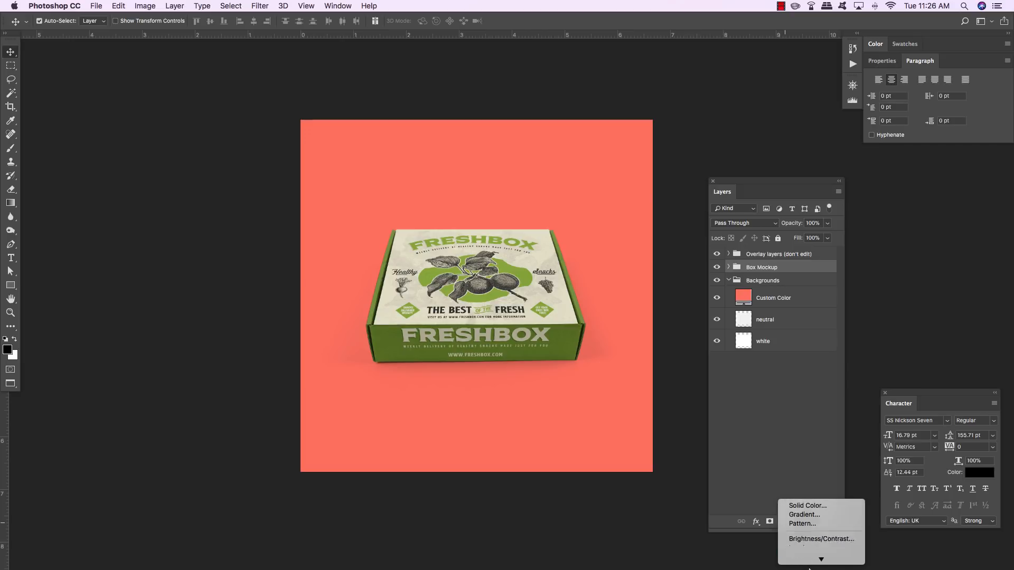
pyautogui.keyDown('alt'); pyautogui.click(814, 463); pyautogui.keyUp('alt')
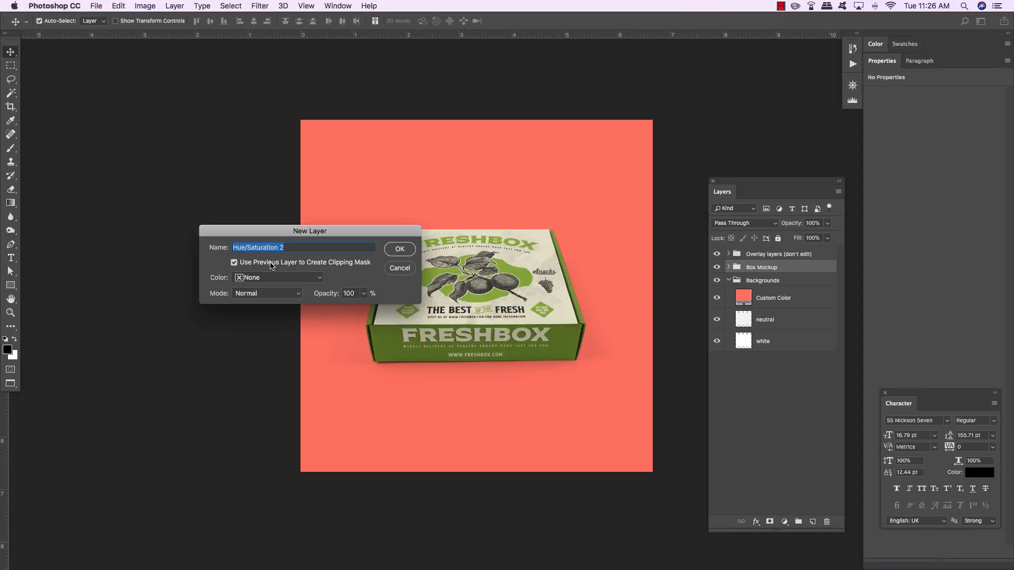
pyautogui.click(401, 249)
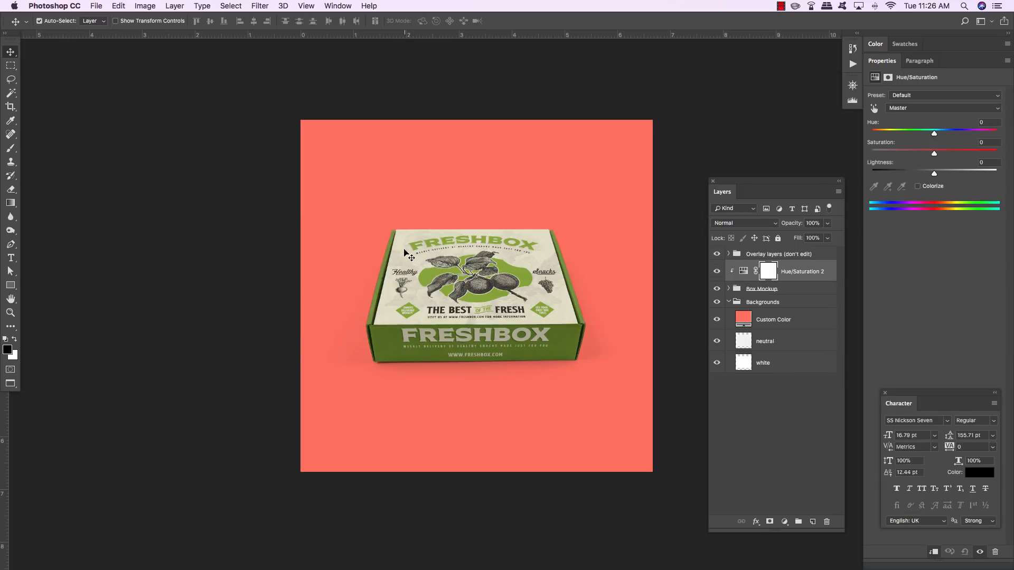
pyautogui.click(728, 303)
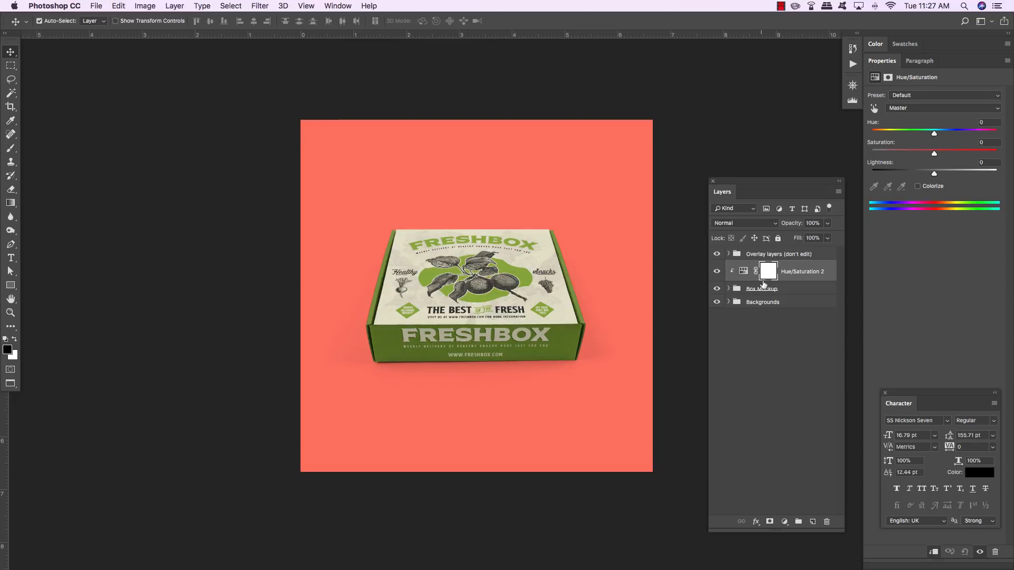
pyautogui.moveTo(762, 183); pyautogui.dragTo(722, 135)
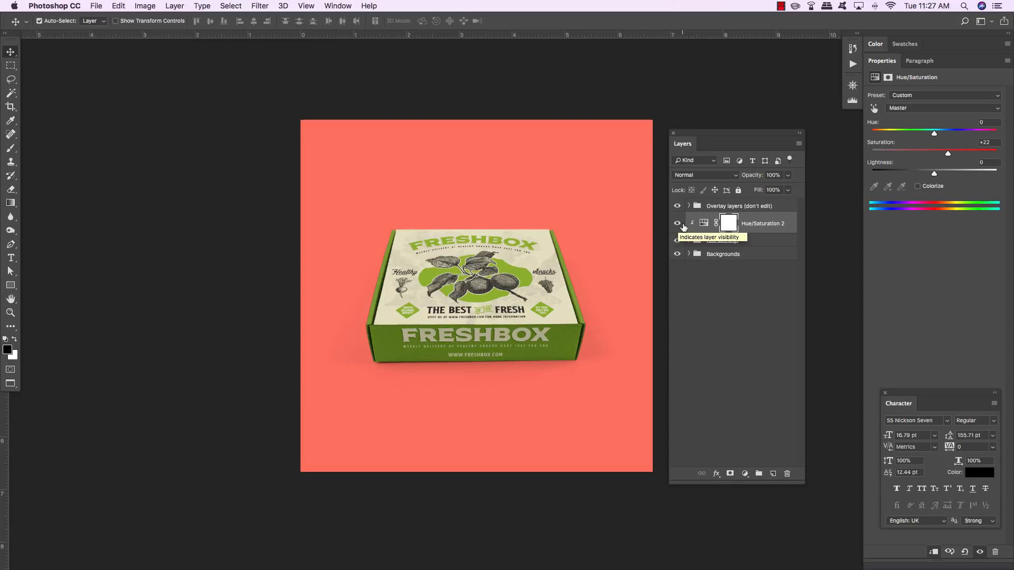
# Set the Custom Color fill layer in the Backgrounds group to #B0AE9D.
pyautogui.click(734, 255)
pyautogui.click(689, 254)
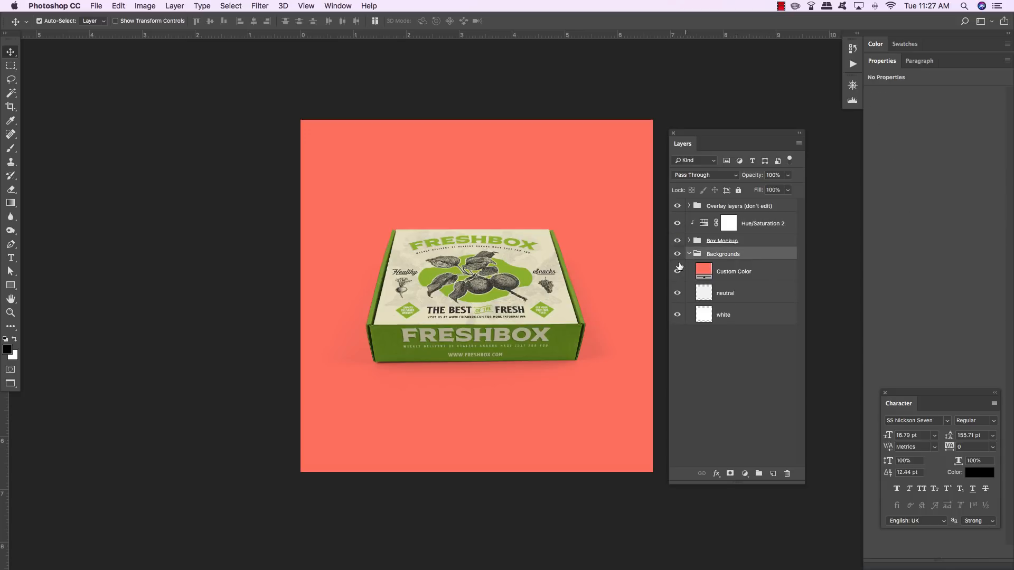
pyautogui.click(763, 274)
pyautogui.doubleClick(706, 271)
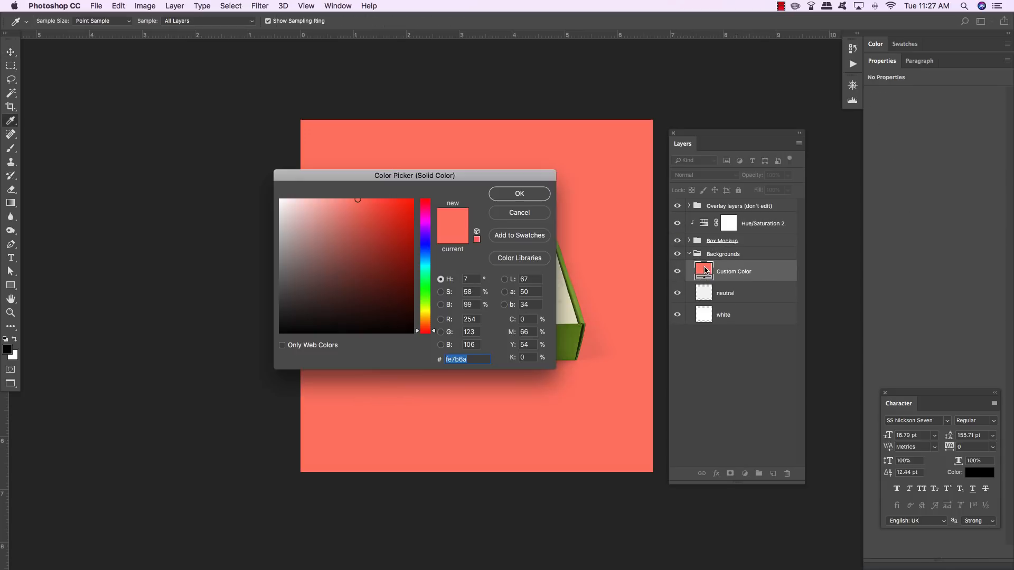
pyautogui.moveTo(508, 172); pyautogui.dragTo(591, 174)
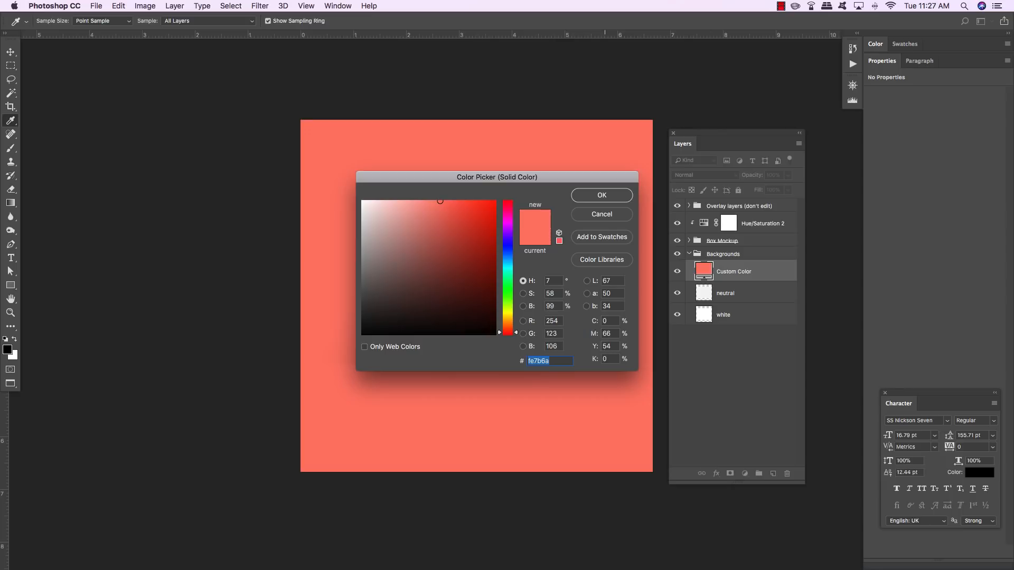
pyautogui.write('B0AE')
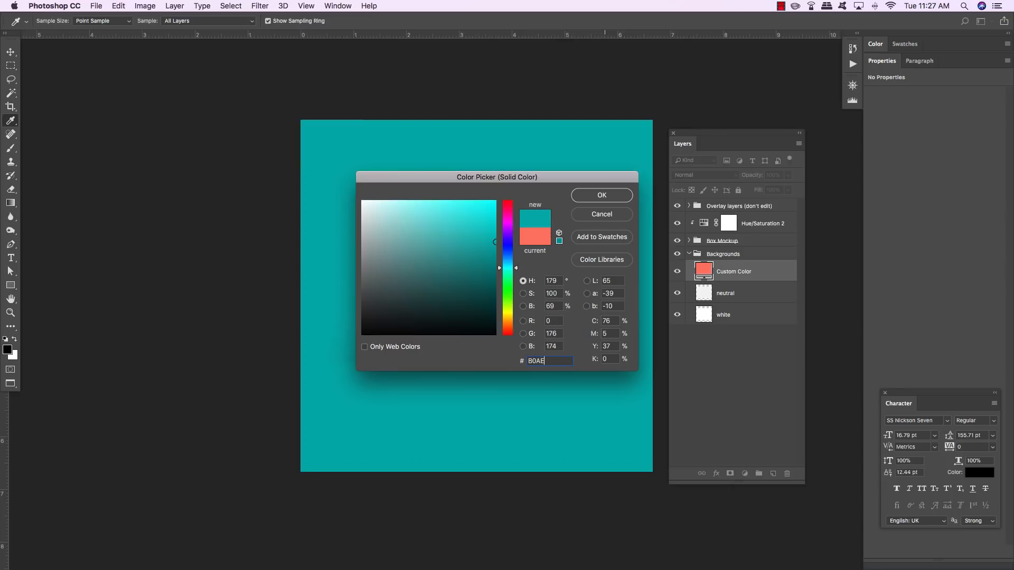
pyautogui.write('9D')
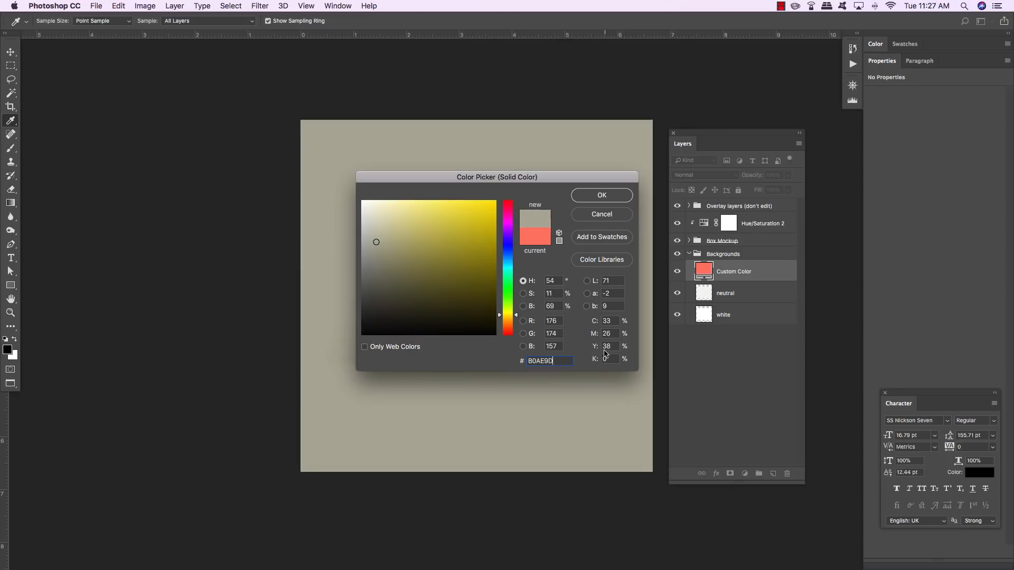
pyautogui.click(597, 197)
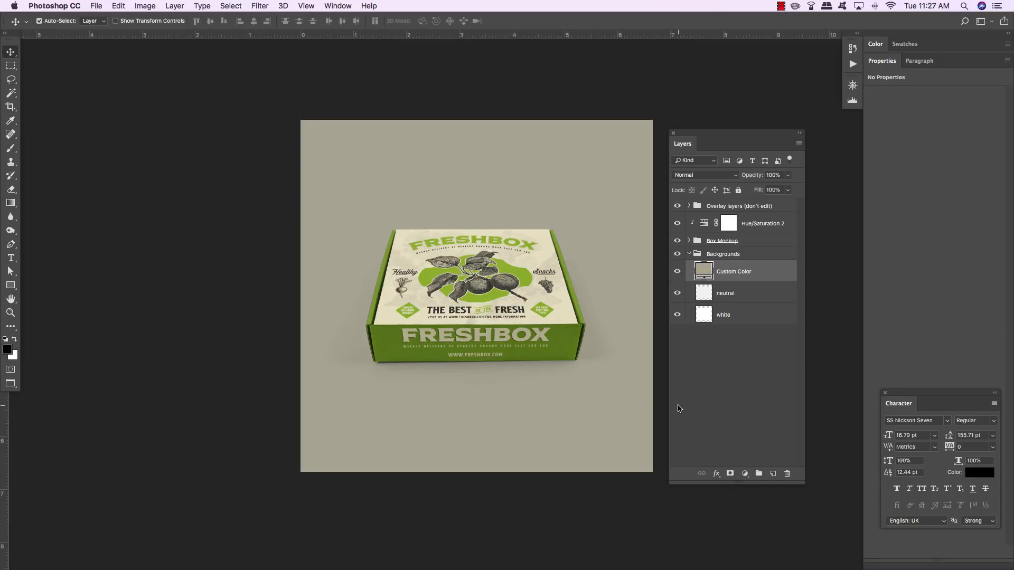
# Duplicate the Custom Color layer, set the copy's blend mode to Hard Light and its fill to #605D4C.
pyautogui.press('super+j')
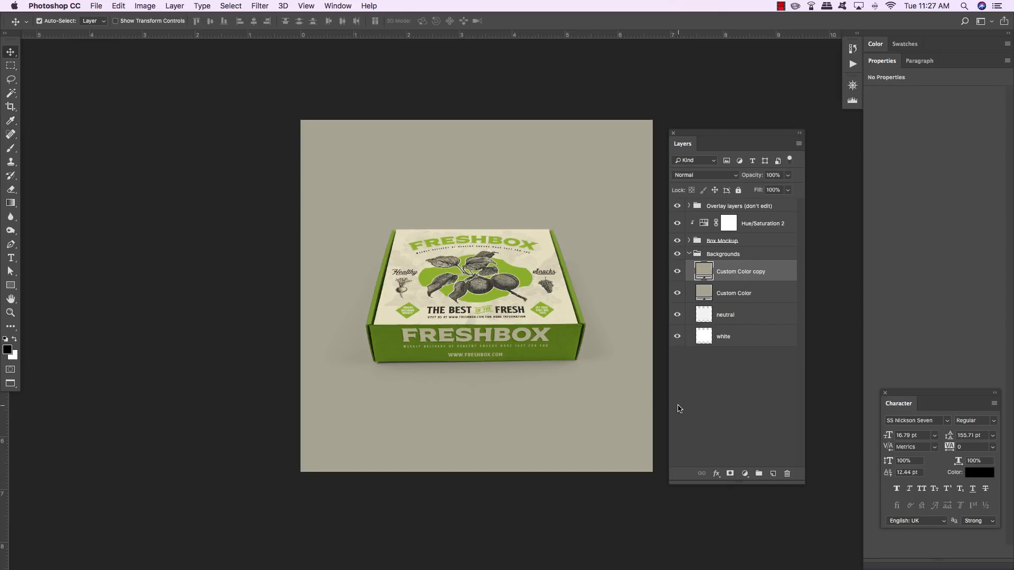
pyautogui.click(710, 177)
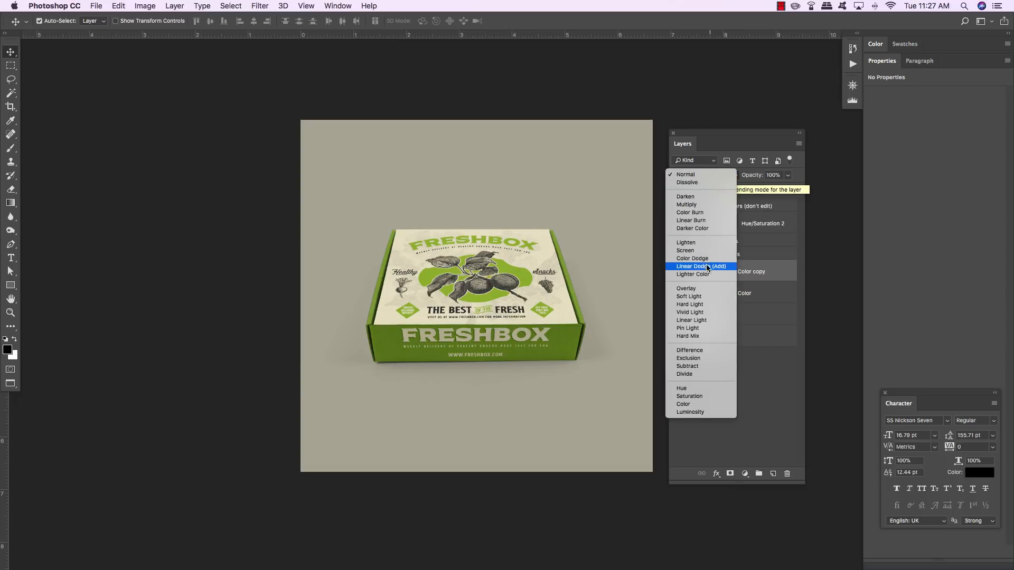
pyautogui.click(696, 304)
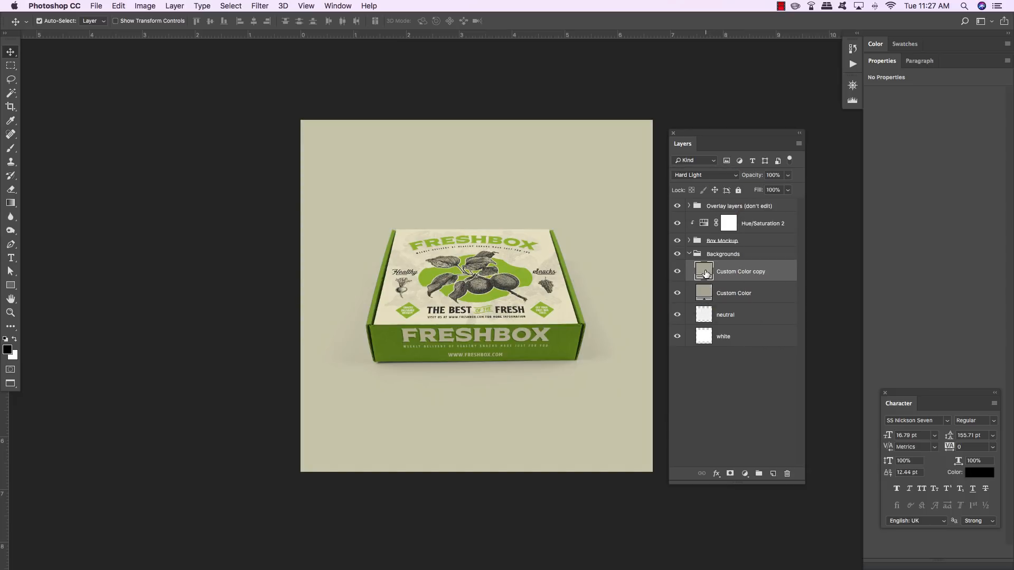
pyautogui.doubleClick(705, 272)
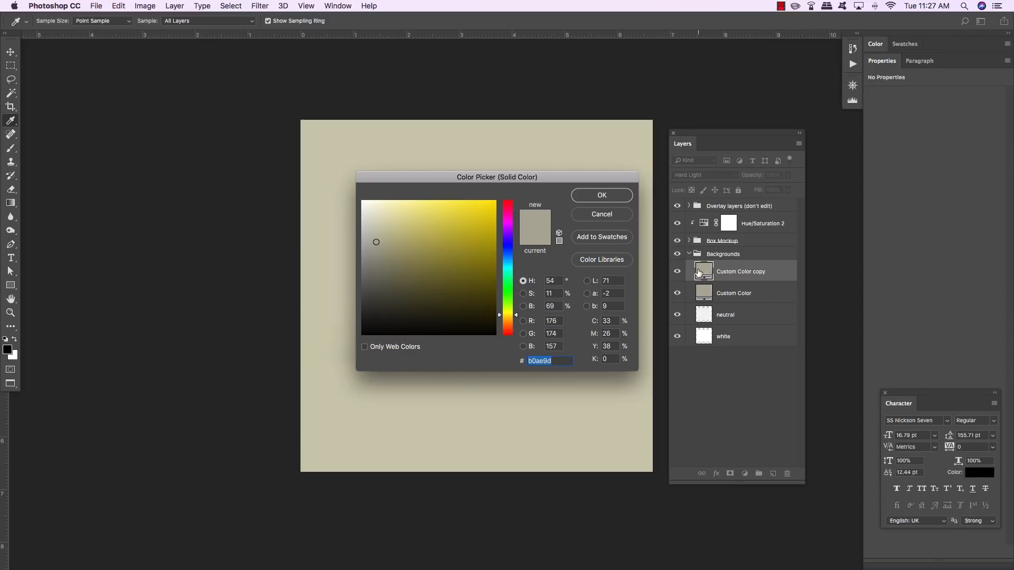
pyautogui.write('60')
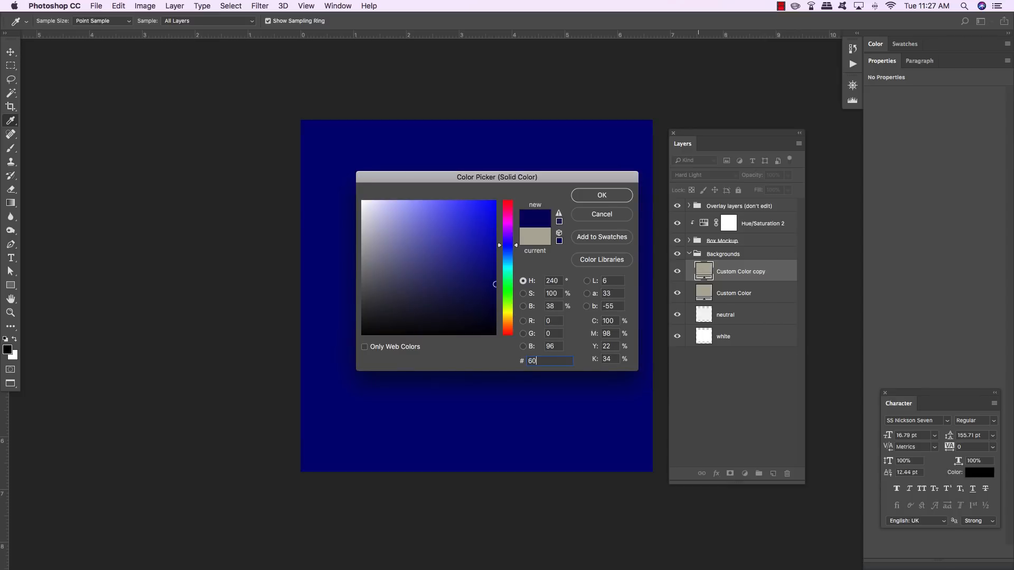
pyautogui.write('5D4C')
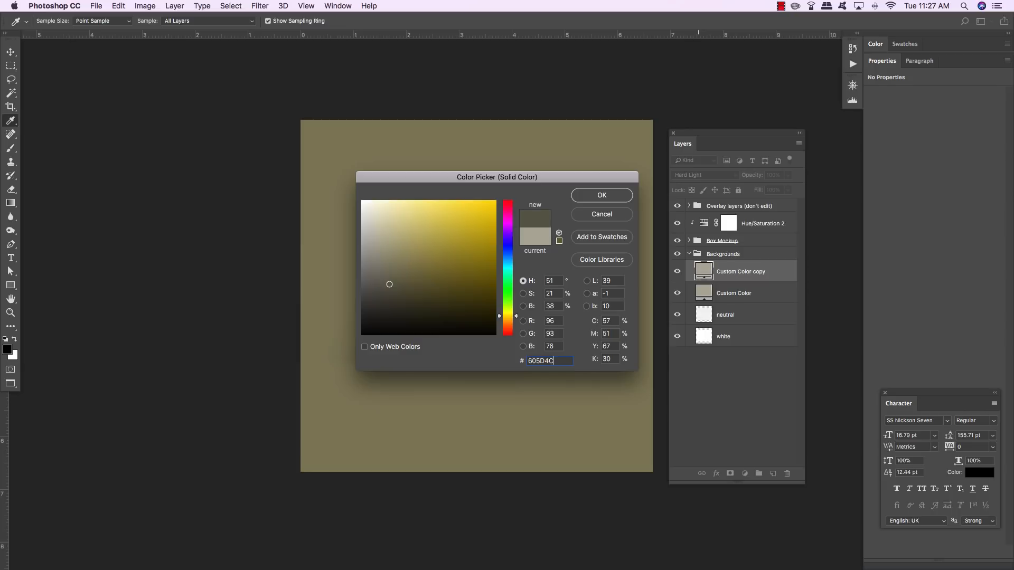
pyautogui.click(591, 200)
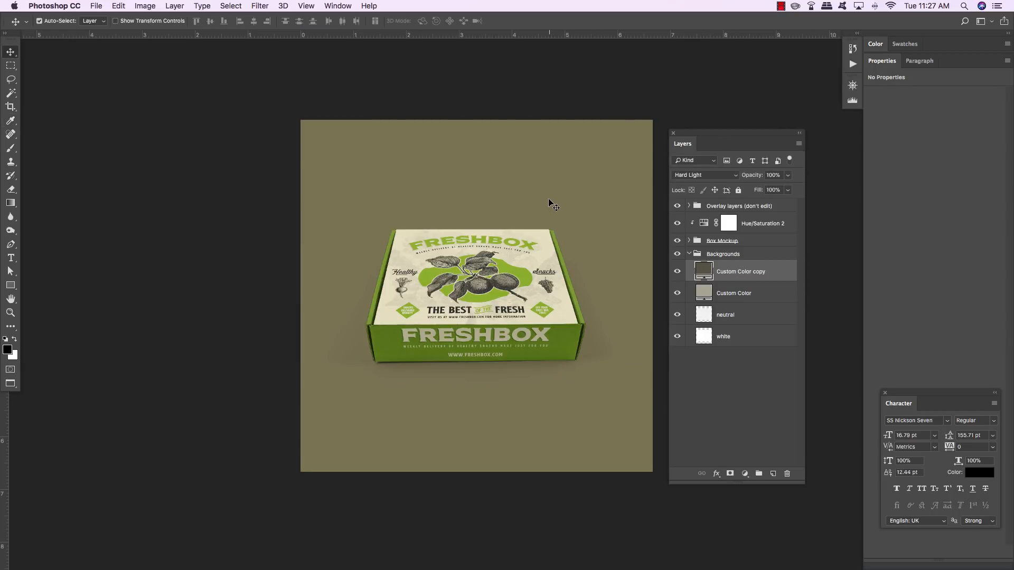
# Add a Hue/Saturation adjustment above the Custom Color copy in the Backgrounds group and set its hue to 124.
pyautogui.click(745, 473)
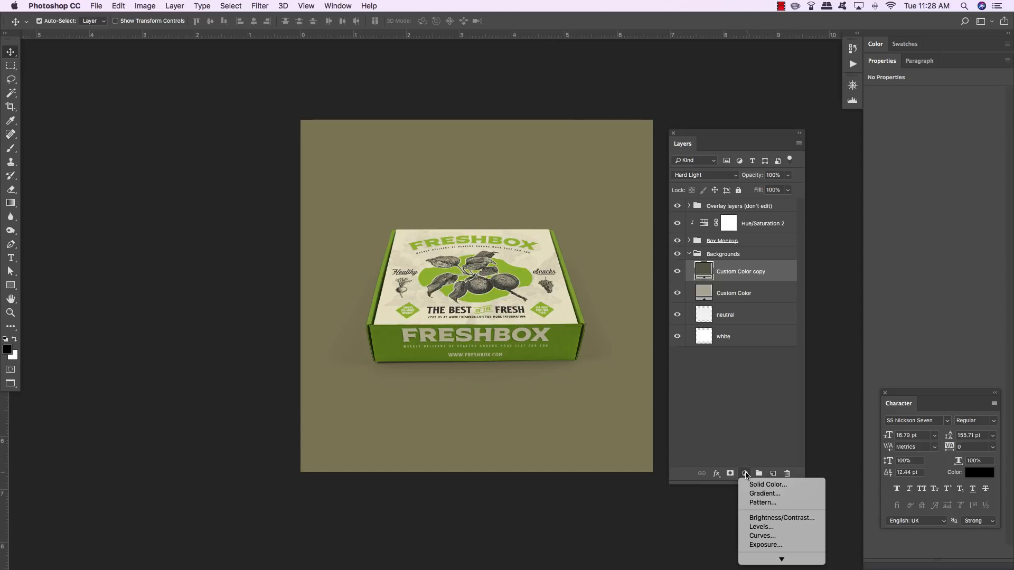
pyautogui.moveTo(761, 559)
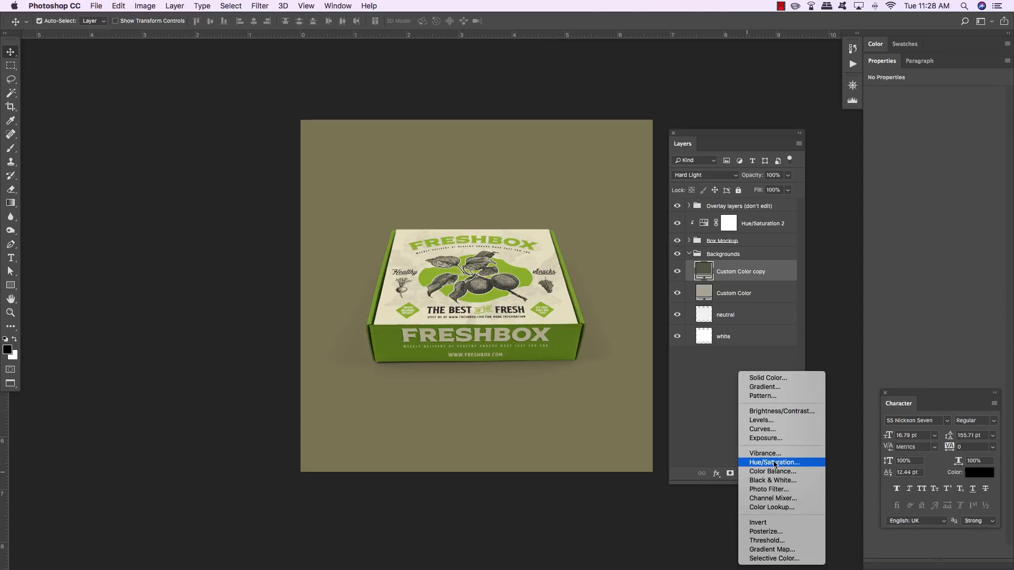
pyautogui.click(776, 463)
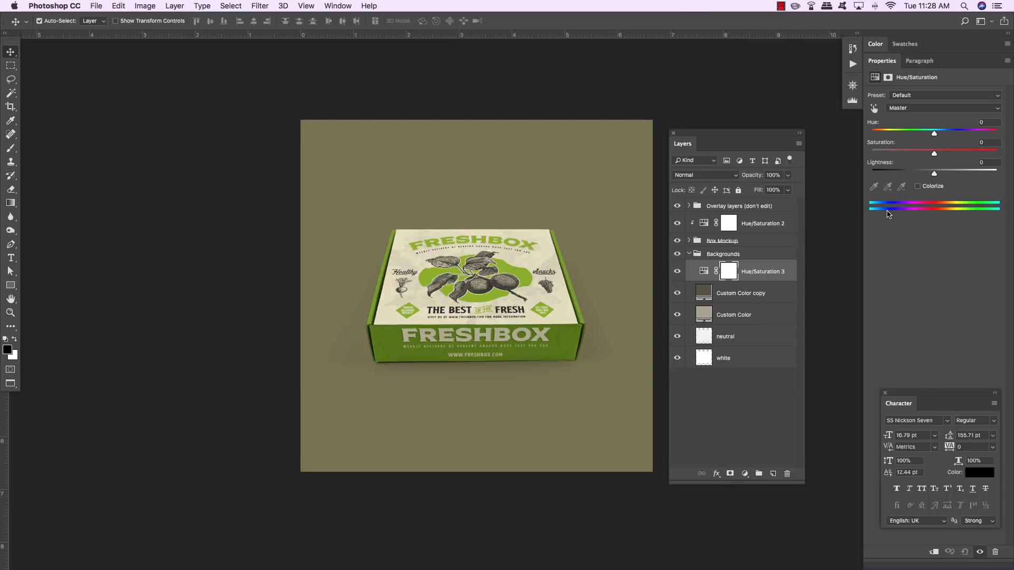
pyautogui.click(987, 123)
pyautogui.write('124')
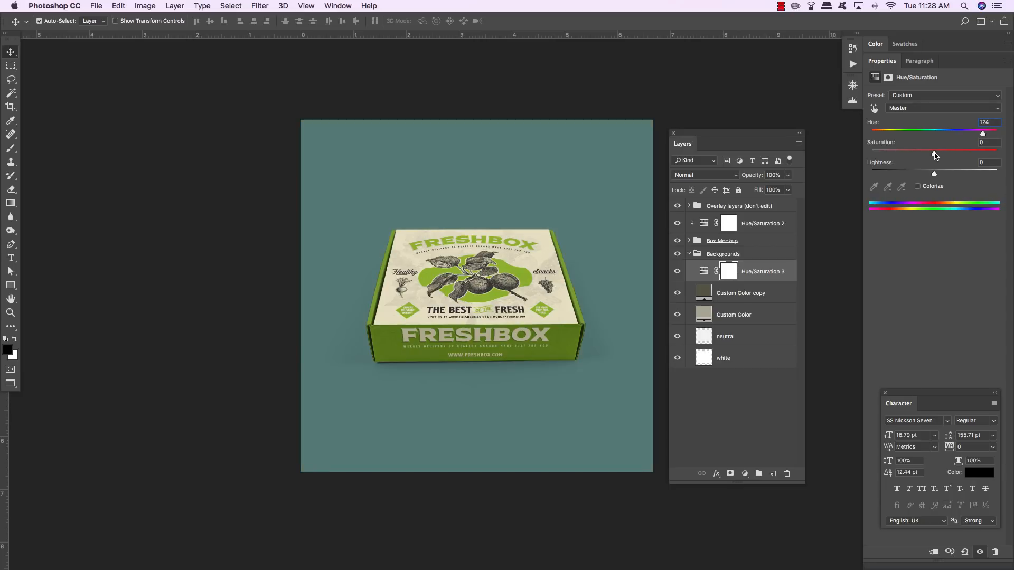
# Set the Backgrounds group's Hue/Saturation adjustment to saturation -24 and lightness -15, and collapse the group.
pyautogui.moveTo(933, 157); pyautogui.dragTo(933, 177)
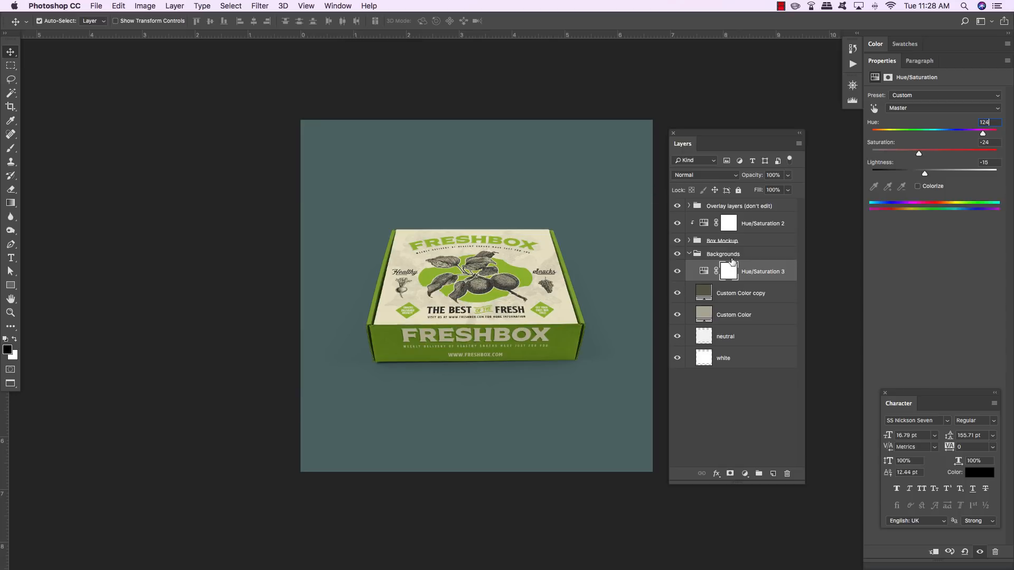
pyautogui.click(689, 254)
# Display the box mockup and the packaging design in floating windows side by side, enlarging the packaging design's window slightly.
pyautogui.press('f')
pyautogui.press('f')
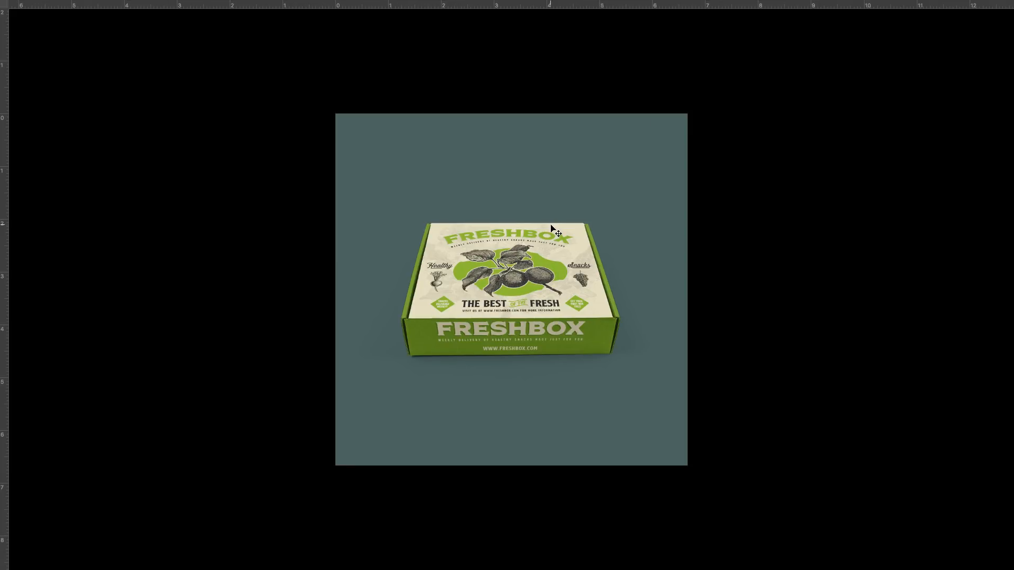
pyautogui.moveTo(422, 101); pyautogui.dragTo(518, 102)
pyautogui.moveTo(288, 115); pyautogui.dragTo(253, 102)
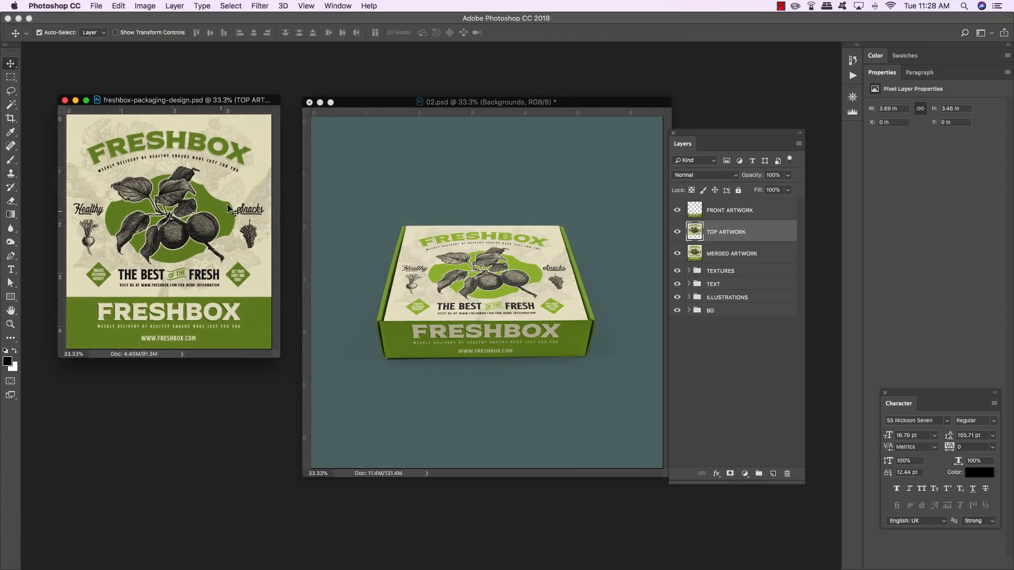
pyautogui.moveTo(279, 358); pyautogui.dragTo(296, 392)
pyautogui.moveTo(237, 104); pyautogui.dragTo(224, 104)
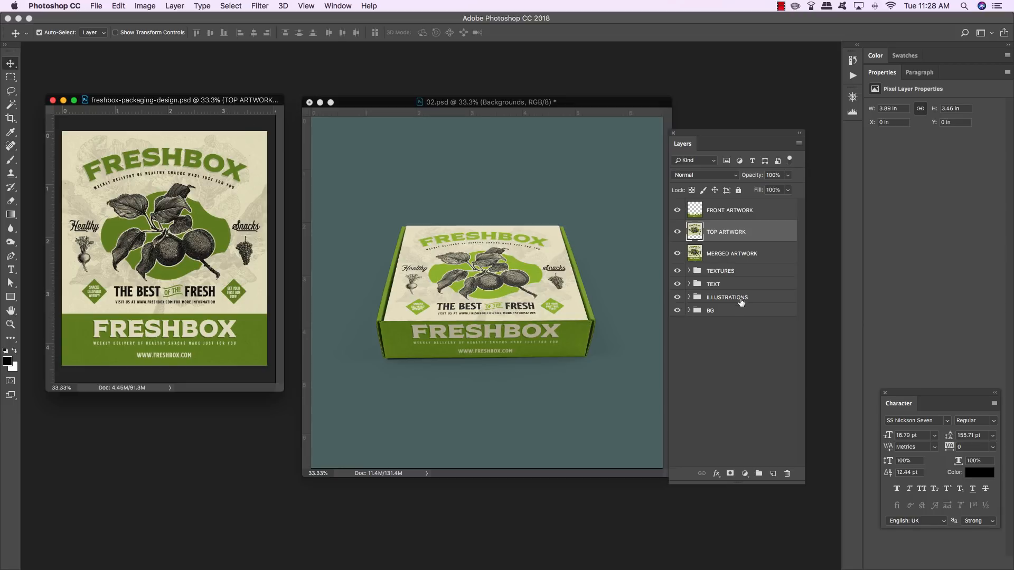
# Copy the Cauliflower layer from the packaging design's BG group into the mockup document, directly above the Backgrounds group.
pyautogui.click(733, 310)
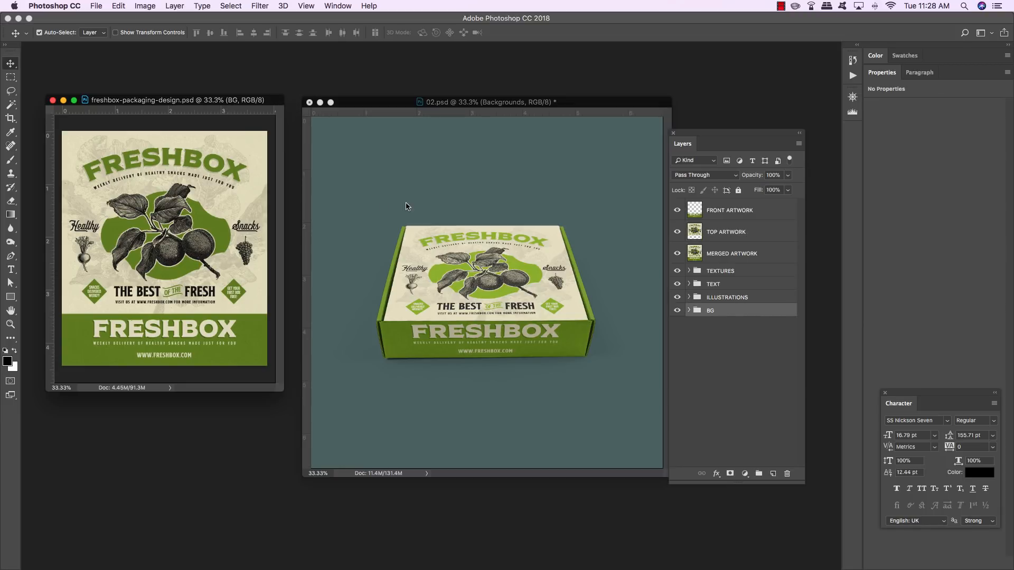
pyautogui.click(688, 311)
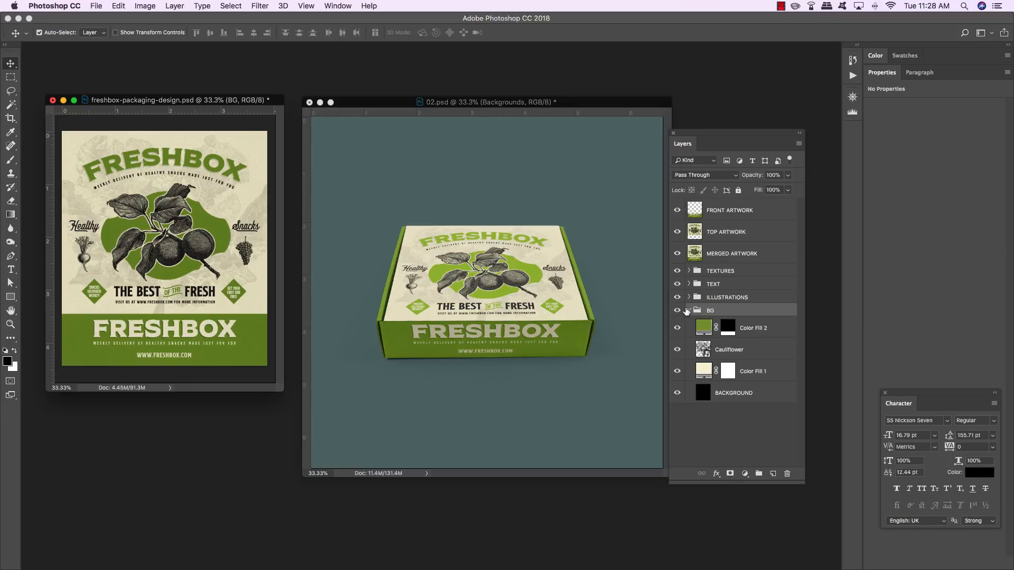
pyautogui.click(760, 354)
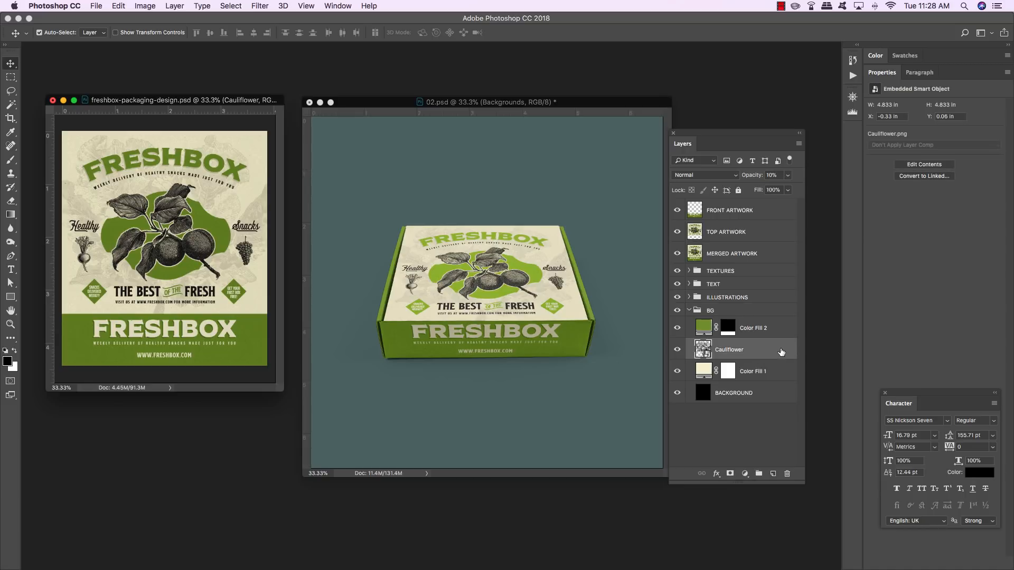
pyautogui.moveTo(789, 352); pyautogui.dragTo(588, 303)
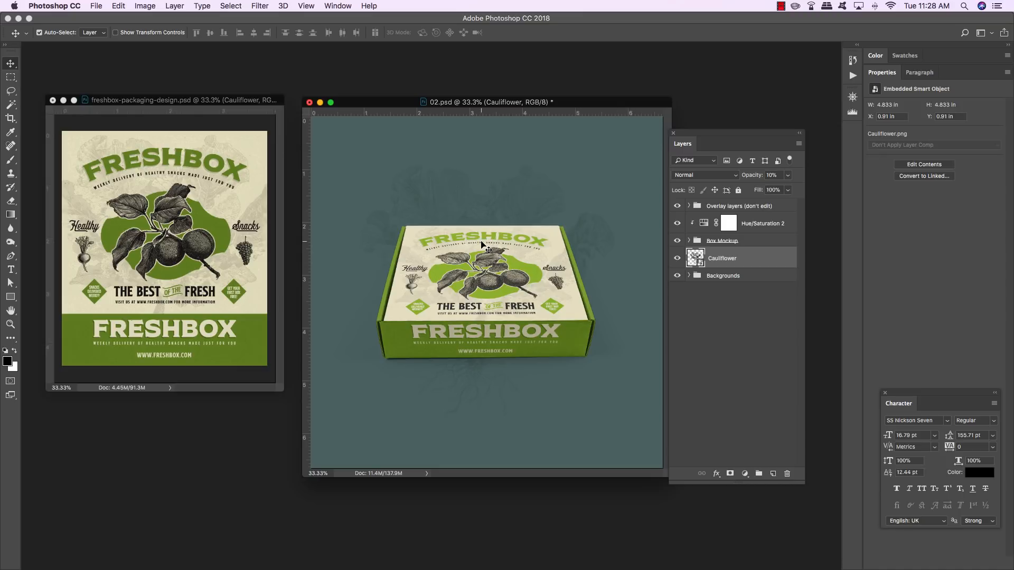
# Scale the Cauliflower illustration to about 89% and shift it down until its upper edge meets the canvas's upper edge.
pyautogui.press('super+t')
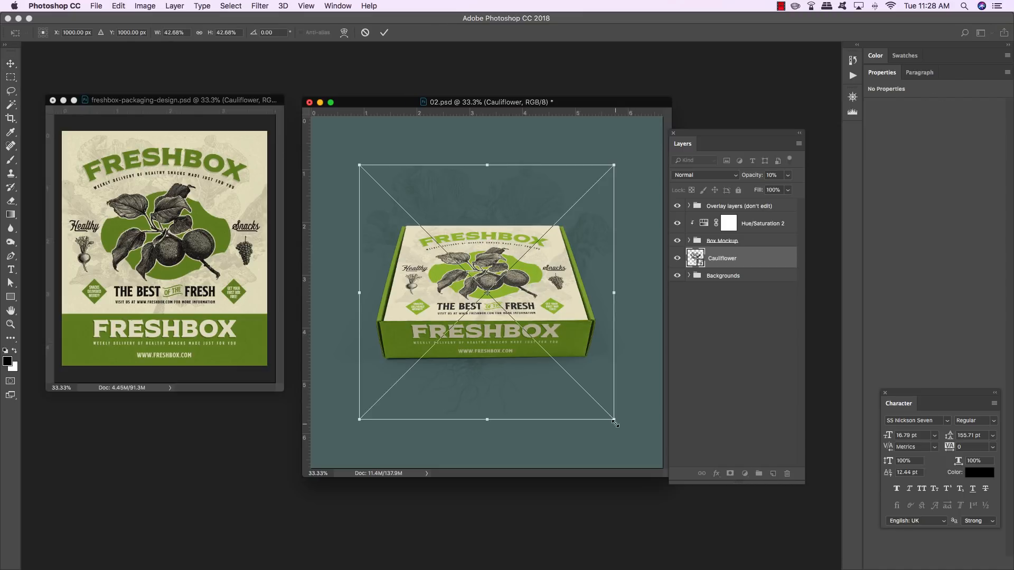
pyautogui.moveTo(614, 421); pyautogui.dragTo(761, 529)
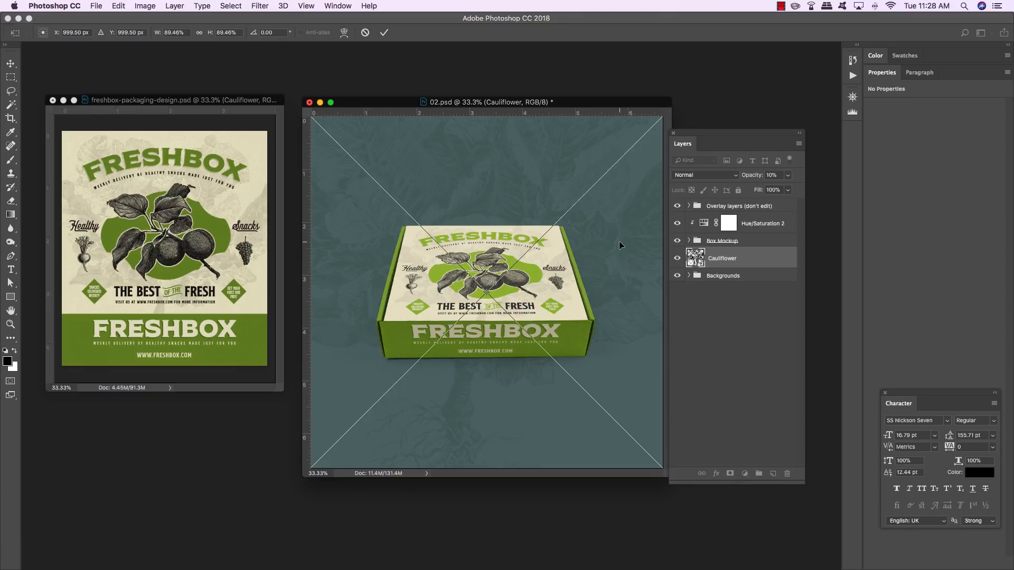
pyautogui.moveTo(621, 245); pyautogui.dragTo(617, 330)
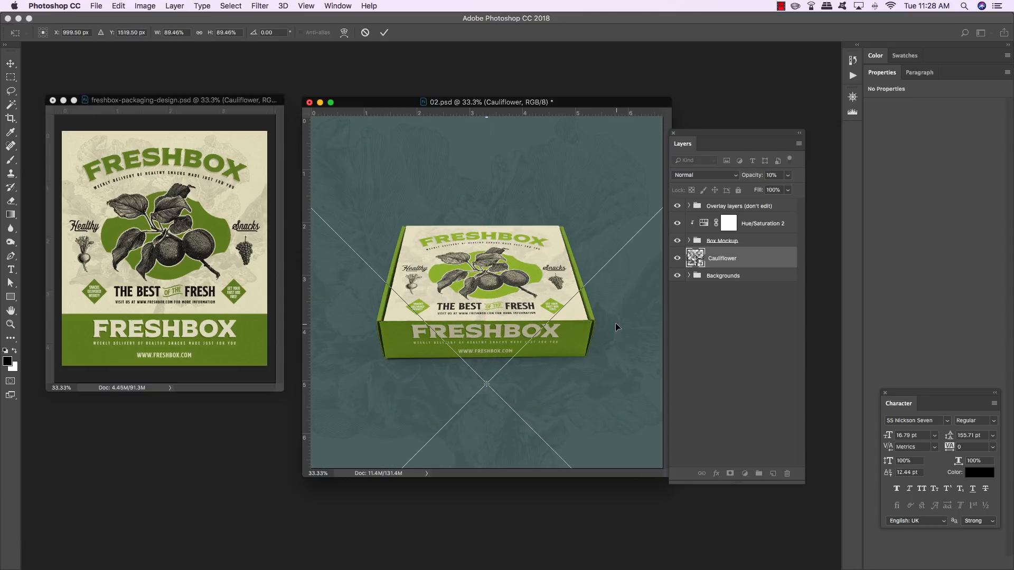
pyautogui.press('Return')
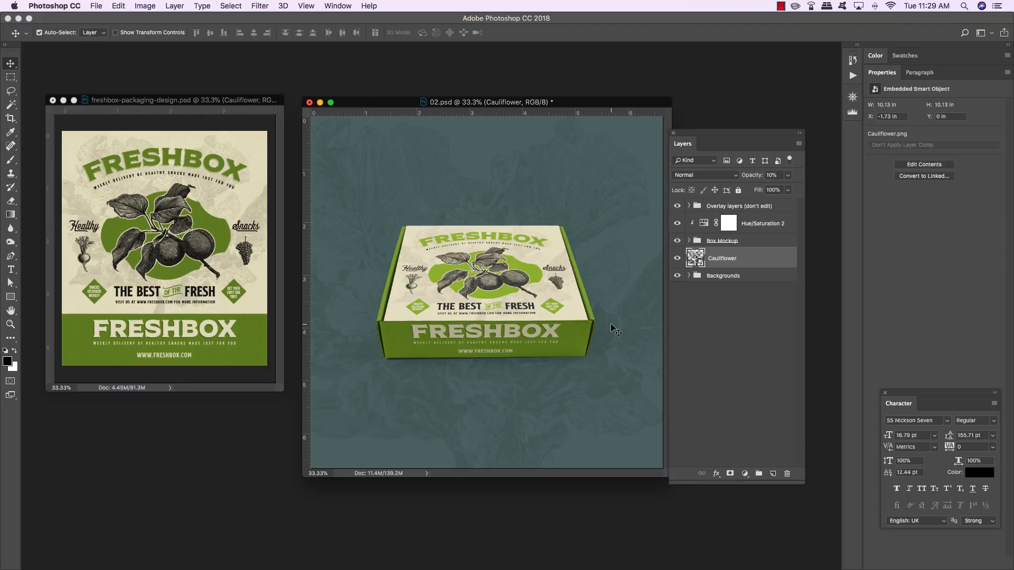
# Copy the TEXTURES group from the packaging design into the mockup document, centred above the Cauliflower layer.
pyautogui.click(224, 253)
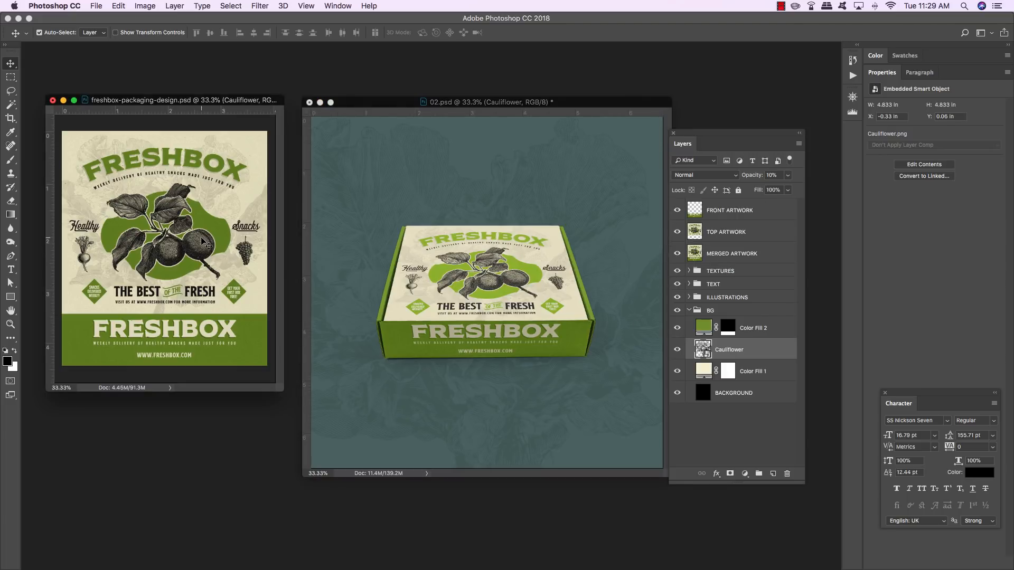
pyautogui.click(688, 311)
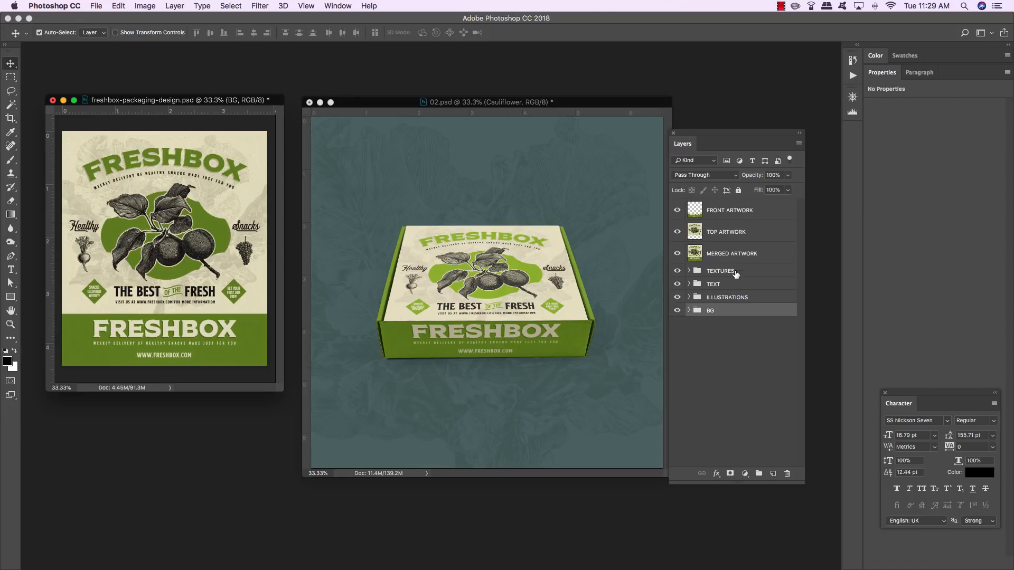
pyautogui.click(735, 273)
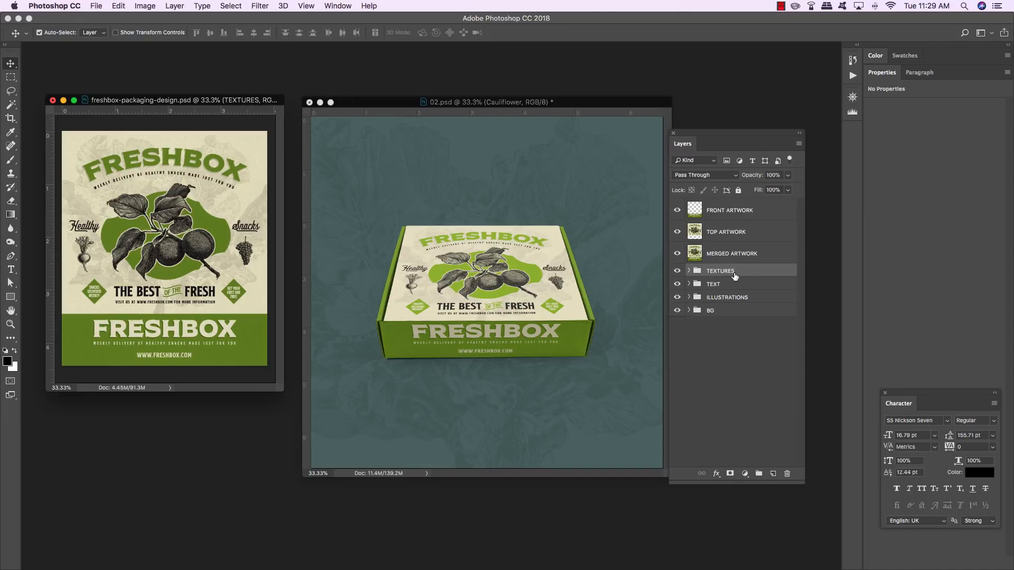
pyautogui.moveTo(735, 274); pyautogui.dragTo(579, 268)
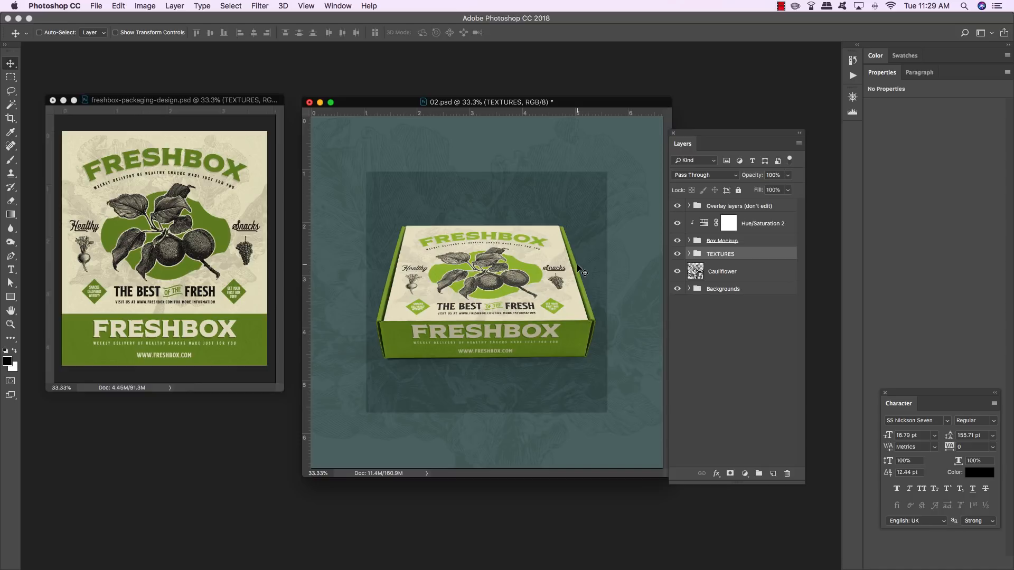
# Scale the TEXTURES group to about 152% so it covers the whole mockup canvas.
pyautogui.press('super')
pyautogui.press('f')
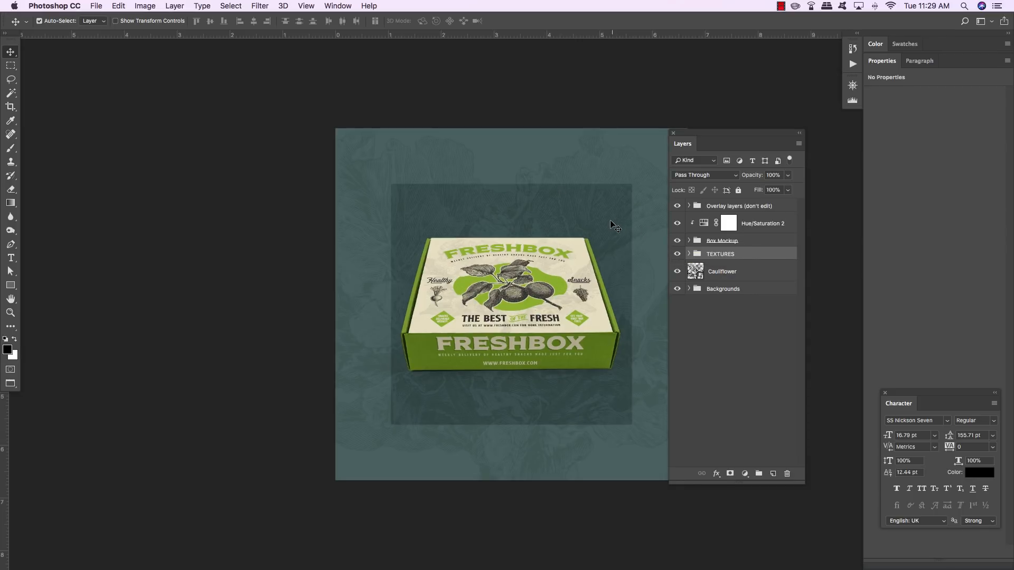
pyautogui.hotkey('ctrl', 't')
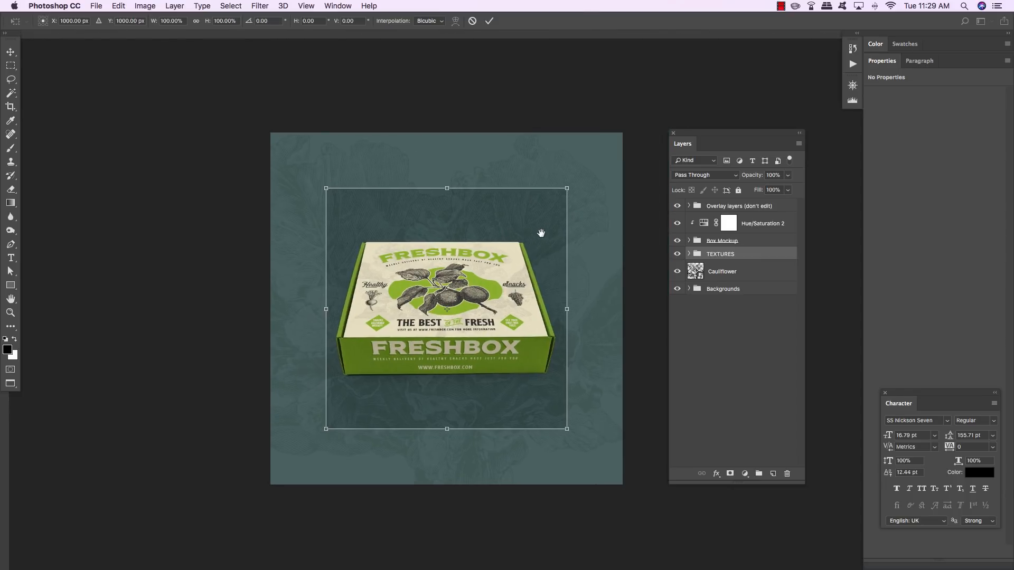
pyautogui.moveTo(569, 188); pyautogui.dragTo(638, 132)
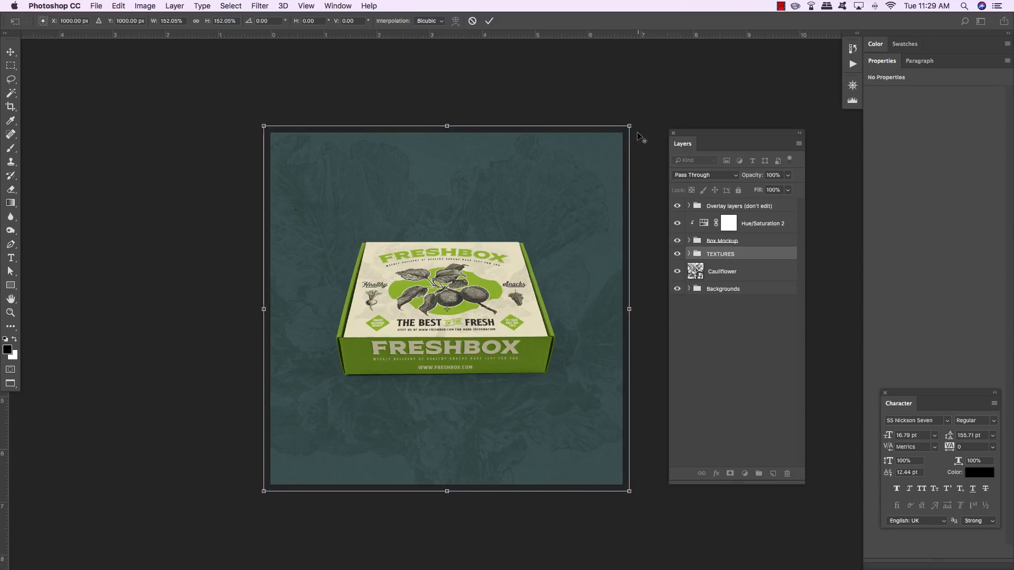
pyautogui.press('Return')
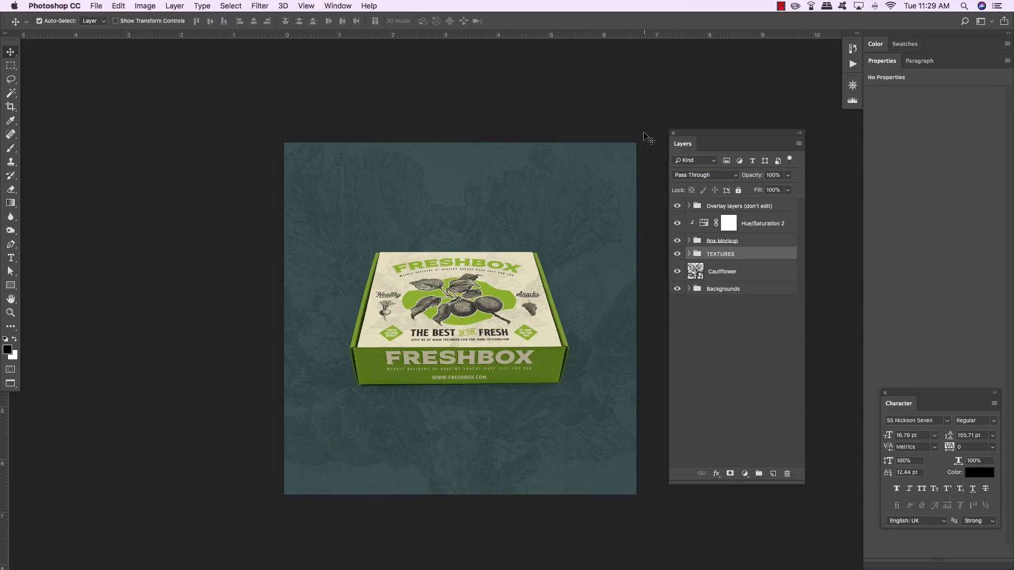
# Bring back the floating windows and add a blank layer between the Cauliflower layer and the TEXTURES group in the mockup.
pyautogui.press('f')
pyautogui.press('f')
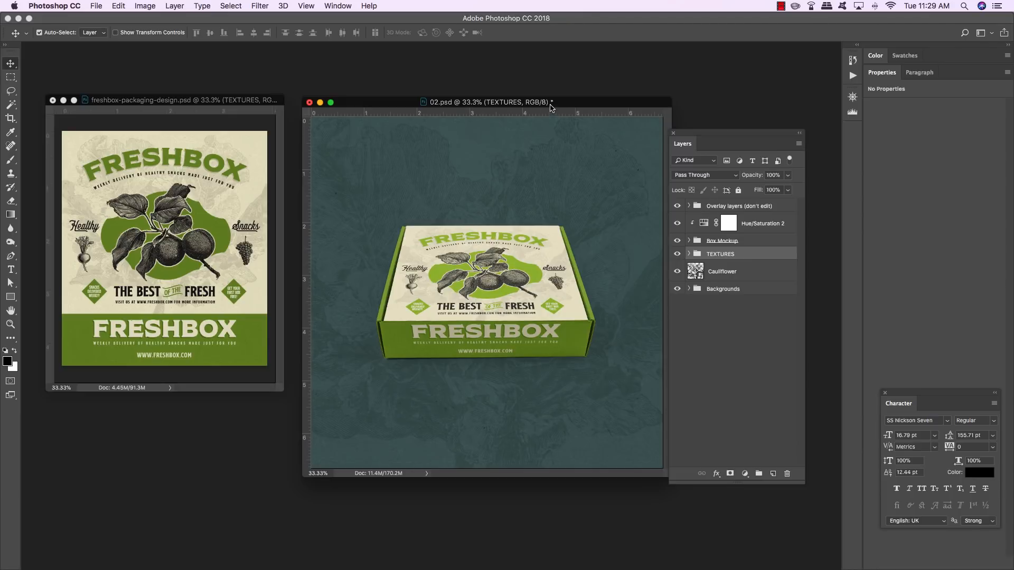
pyautogui.moveTo(552, 105); pyautogui.dragTo(542, 102)
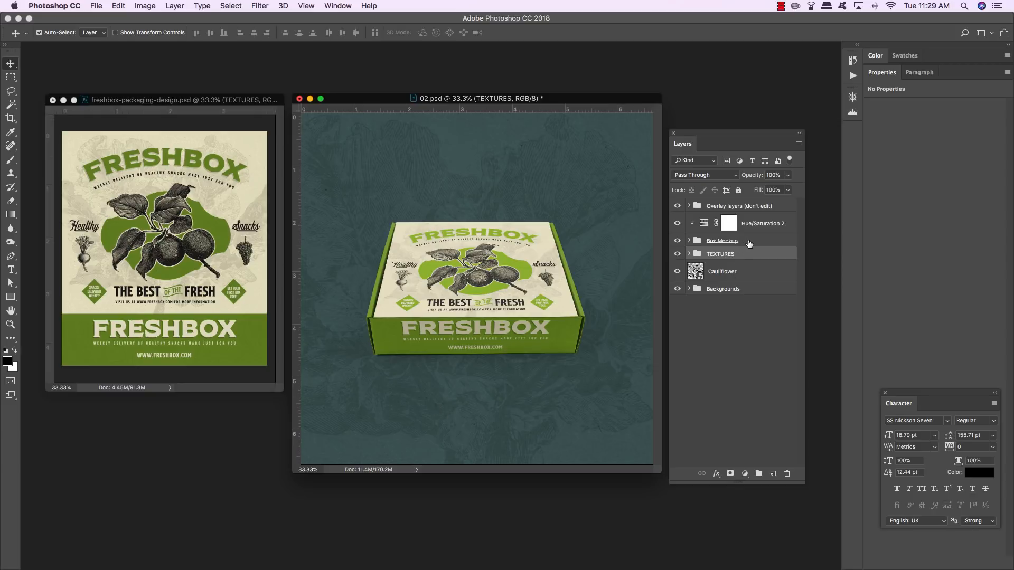
pyautogui.click(749, 275)
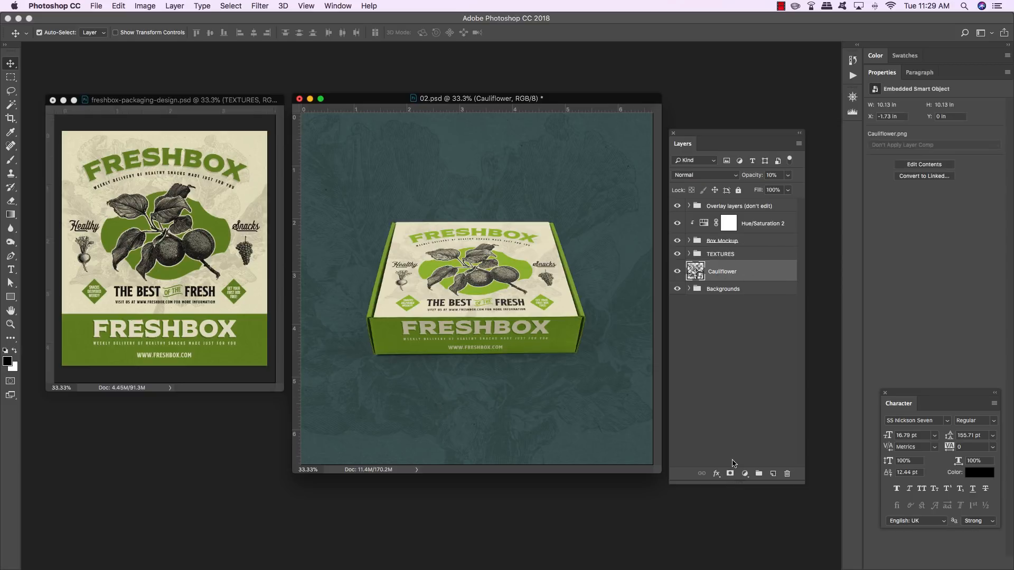
pyautogui.click(773, 474)
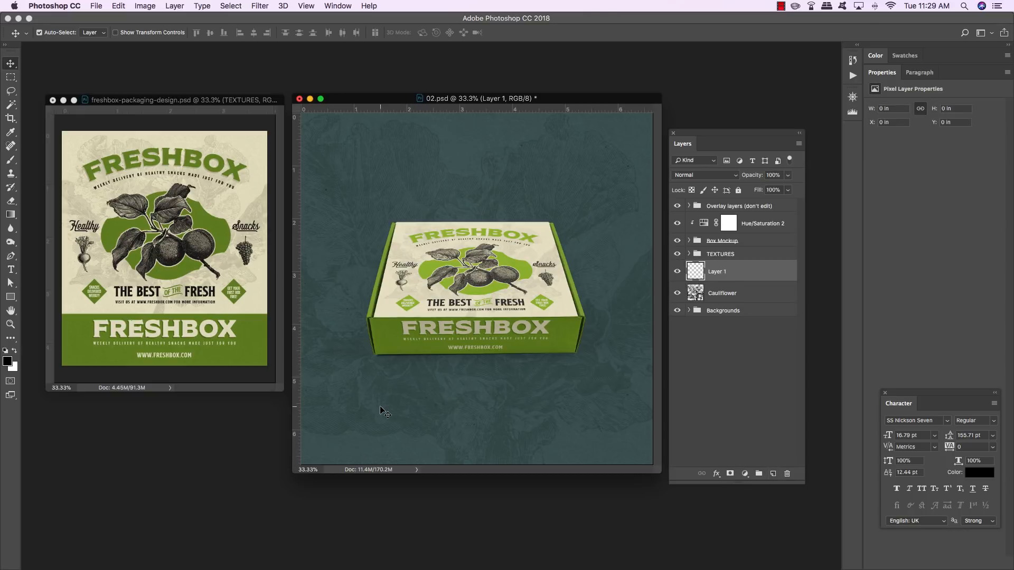
pyautogui.press('t')
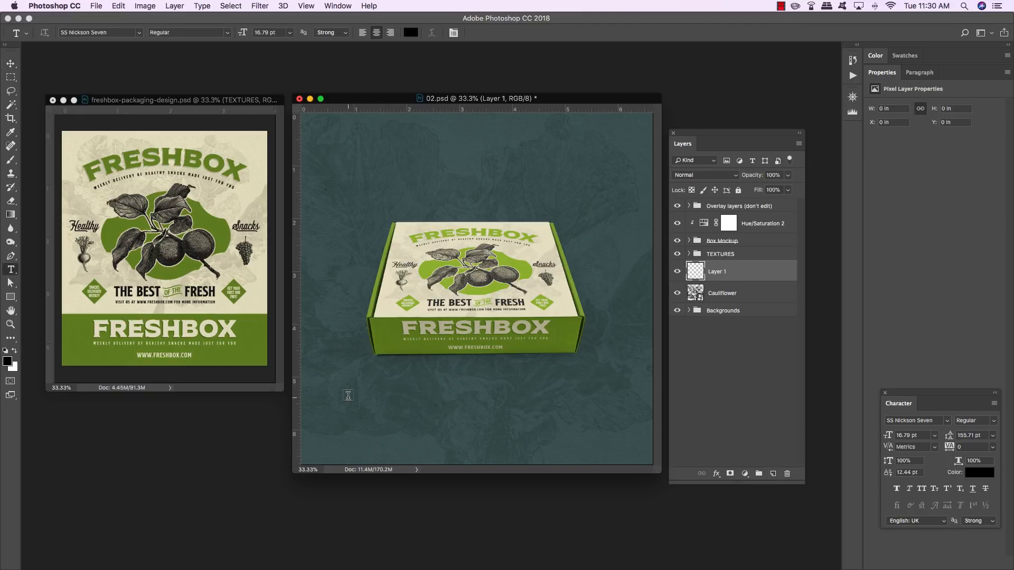
pyautogui.click(348, 396)
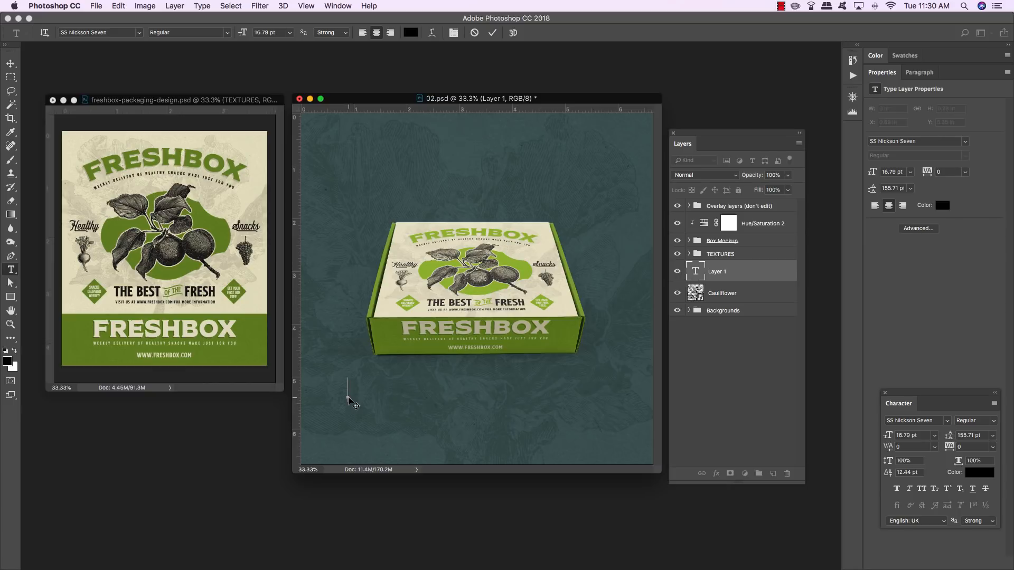
pyautogui.write('V')
pyautogui.write('1')
pyautogui.write('SIT')
pyautogui.write(' US AT')
pyautogui.write(' WWWW')
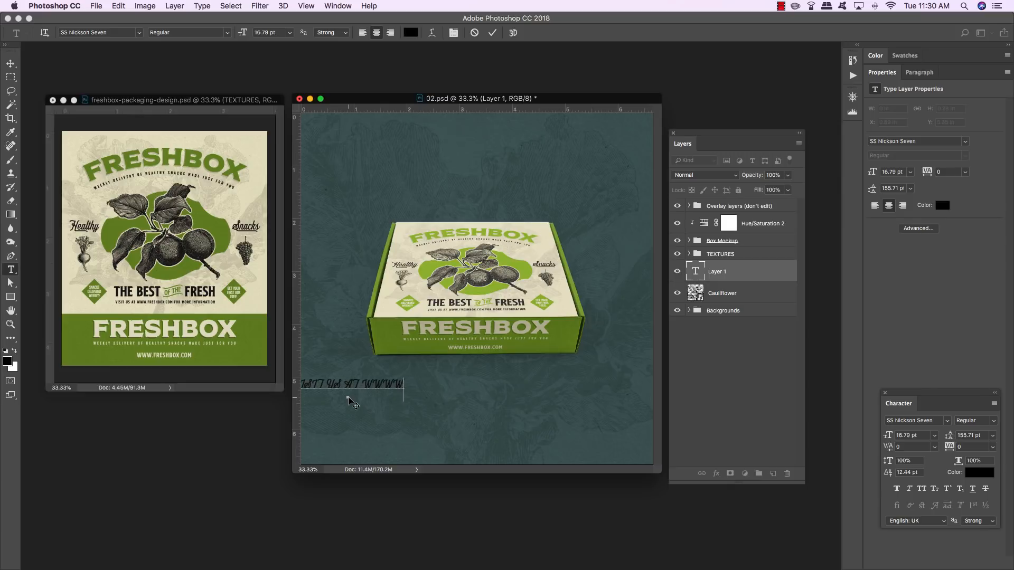
pyautogui.press('BackSpace')
pyautogui.write('.')
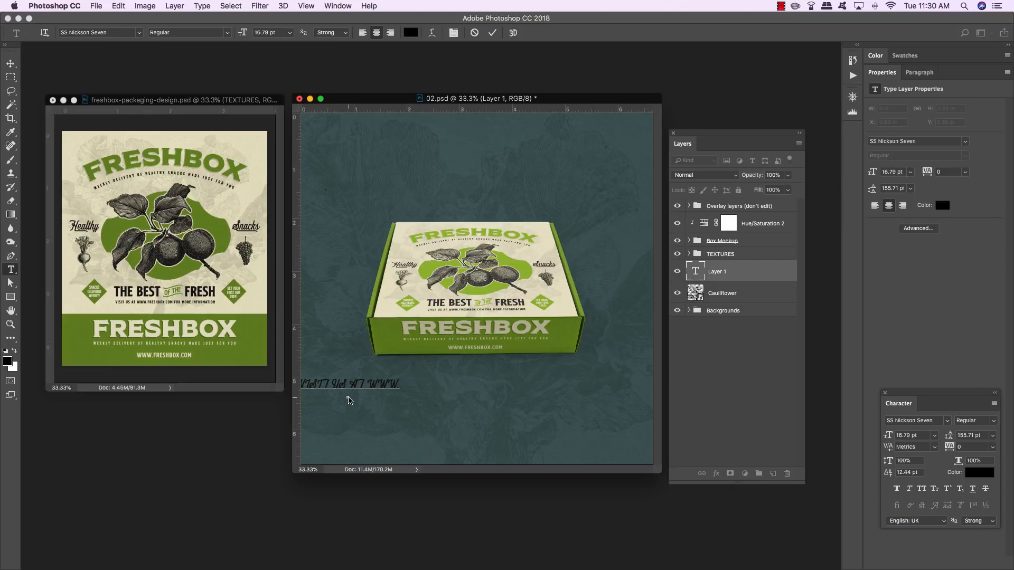
pyautogui.write('FRESHBOX')
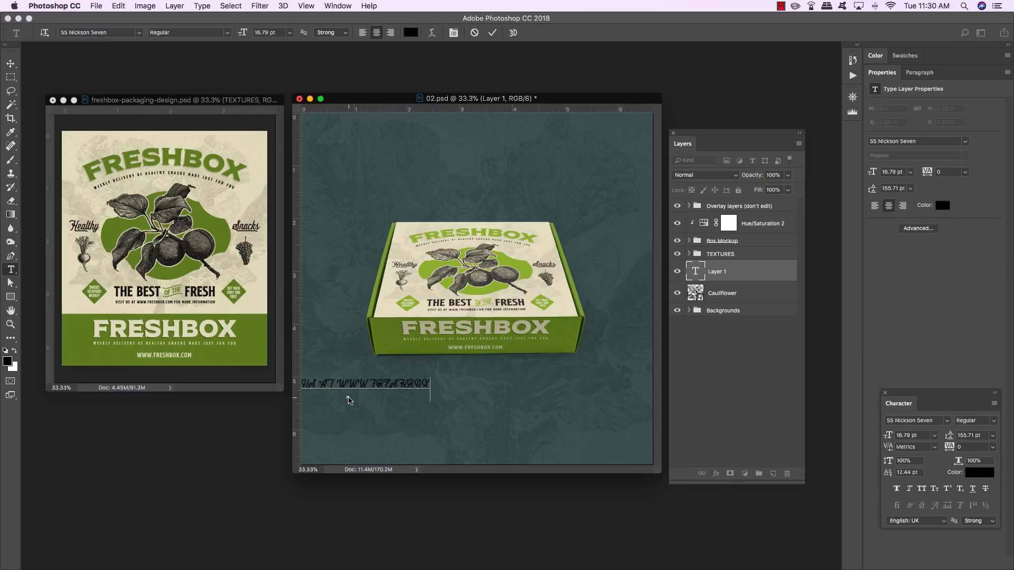
pyautogui.write('.COM FOR MORE I')
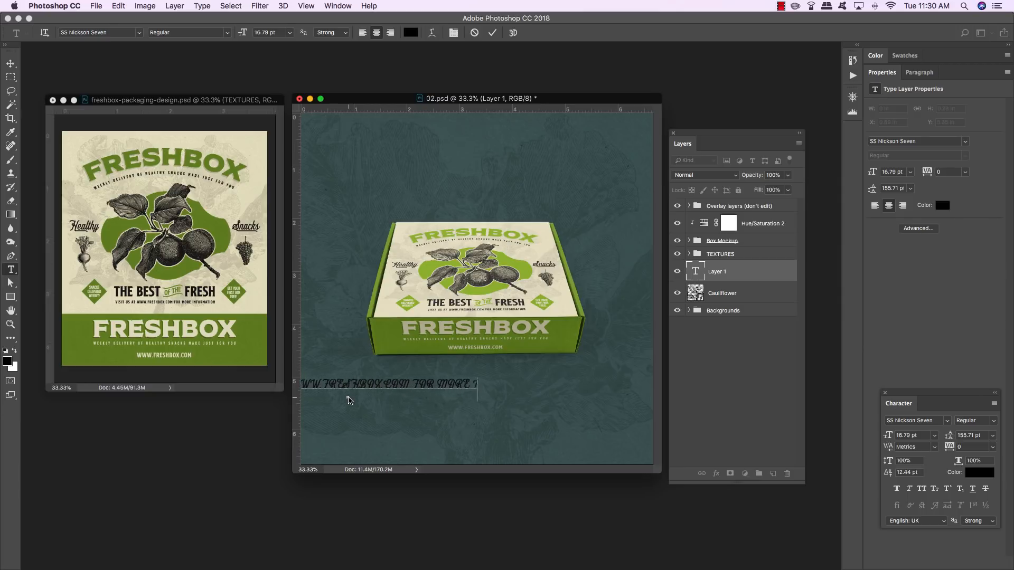
pyautogui.write('NFORMATION')
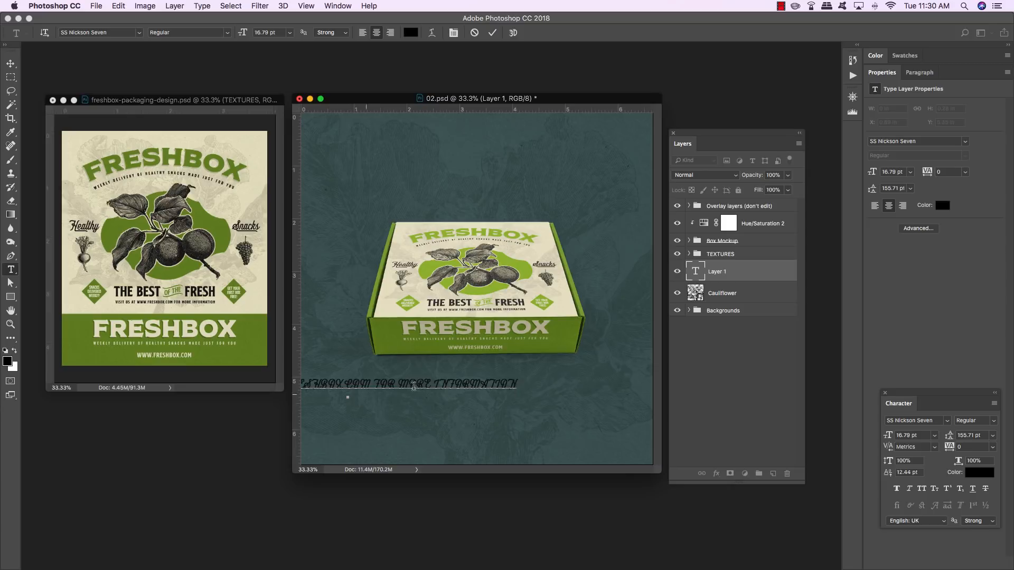
# Change the font of the whole website text line to SS Nickson One.
pyautogui.press('super+a')
pyautogui.moveTo(944, 404); pyautogui.dragTo(616, 267)
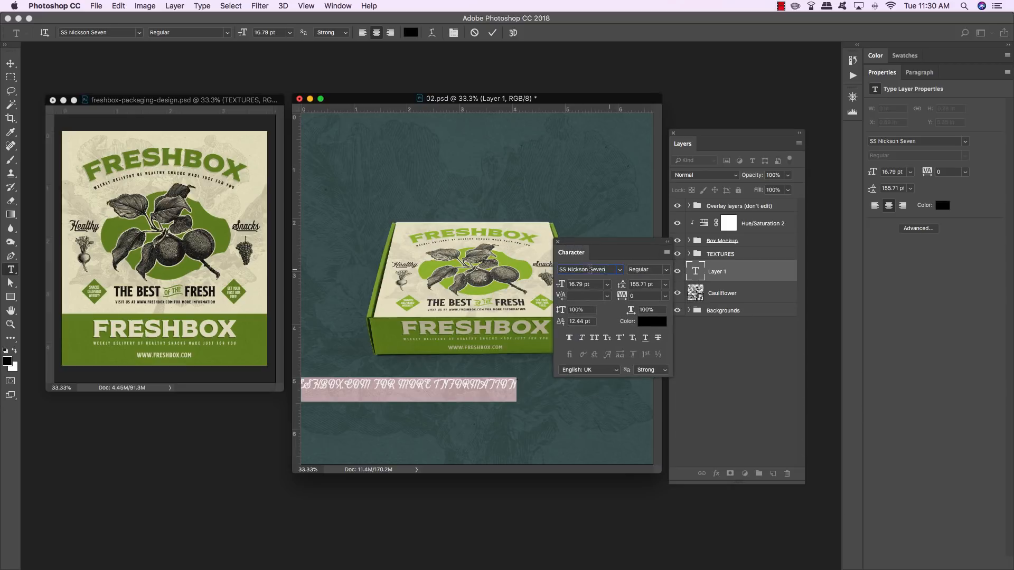
pyautogui.click(590, 269)
pyautogui.write('ss nickson')
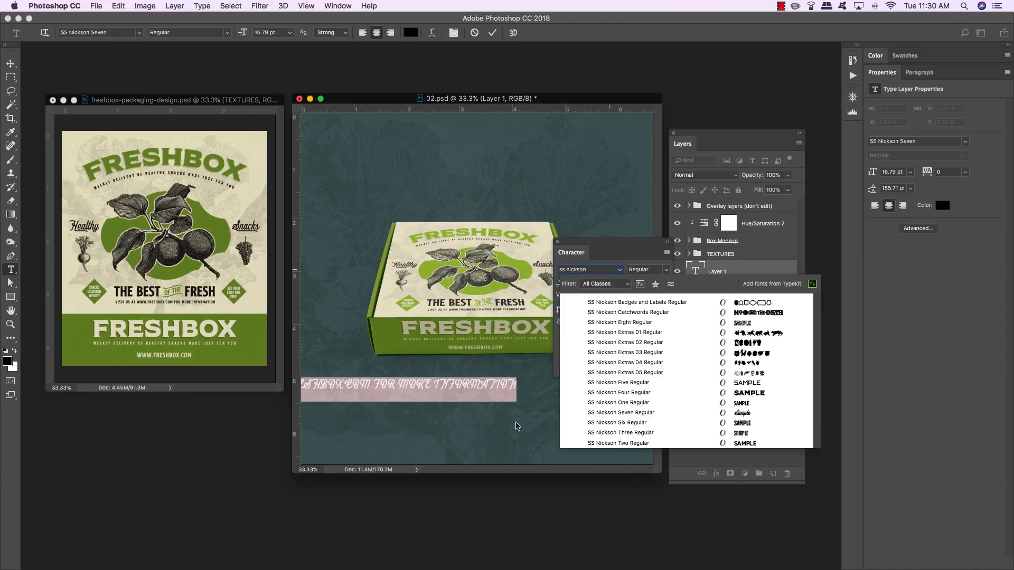
pyautogui.press('Up')
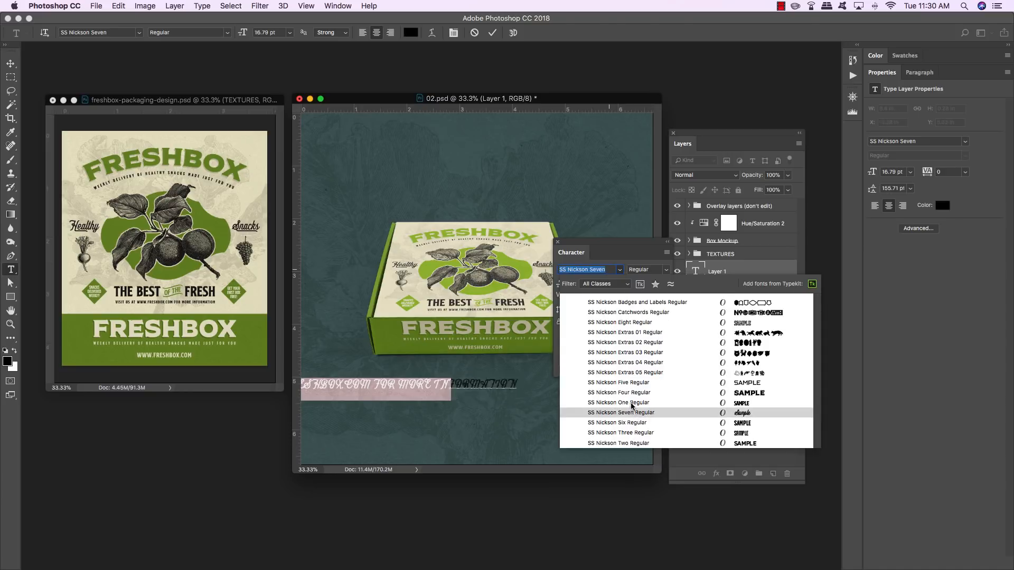
pyautogui.press('Return')
pyautogui.press('Tab')
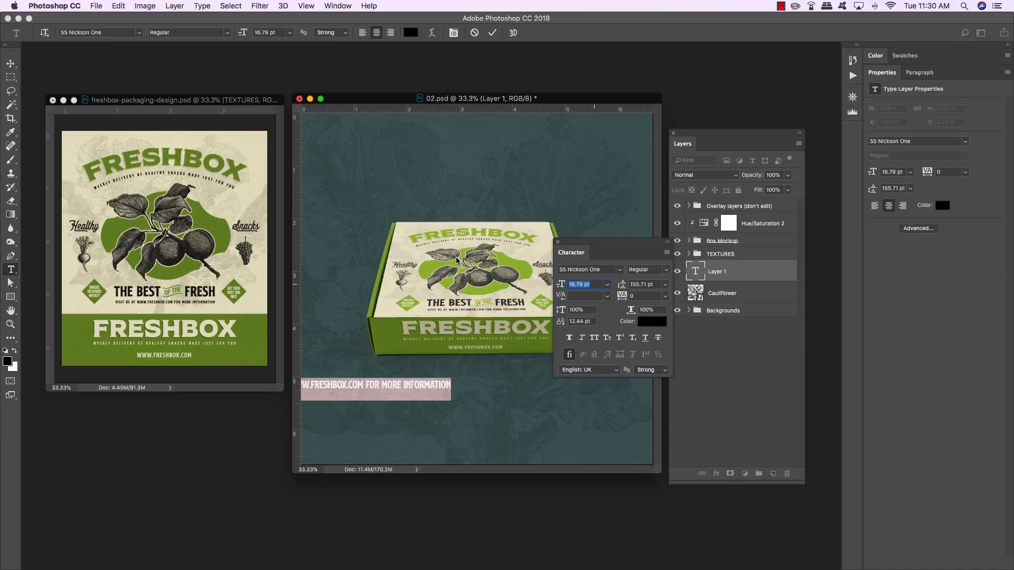
# Set the website text line's font size to 16.32 pt and its tracking to 60.
pyautogui.write('16.32')
pyautogui.press('Return')
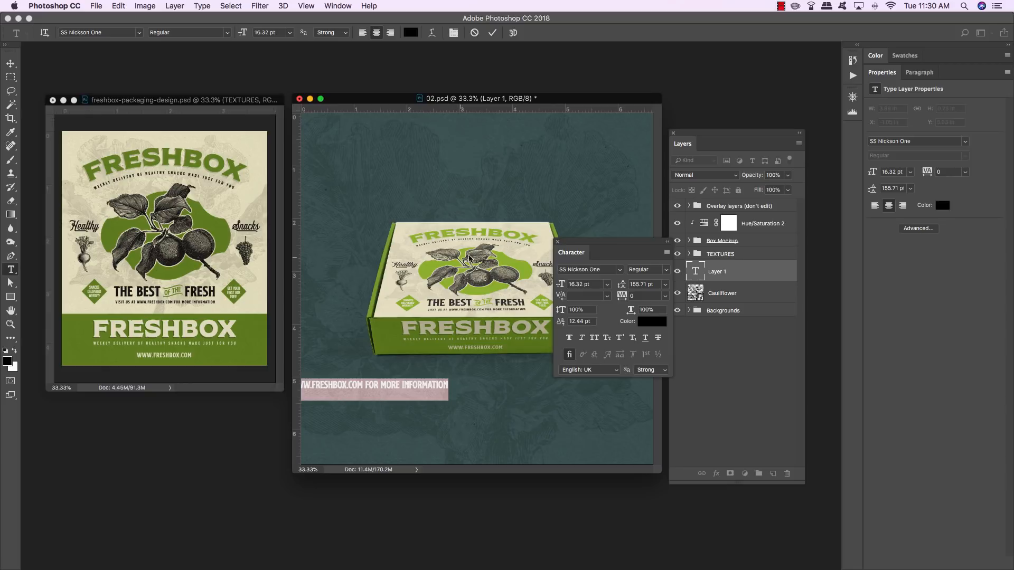
pyautogui.click(665, 297)
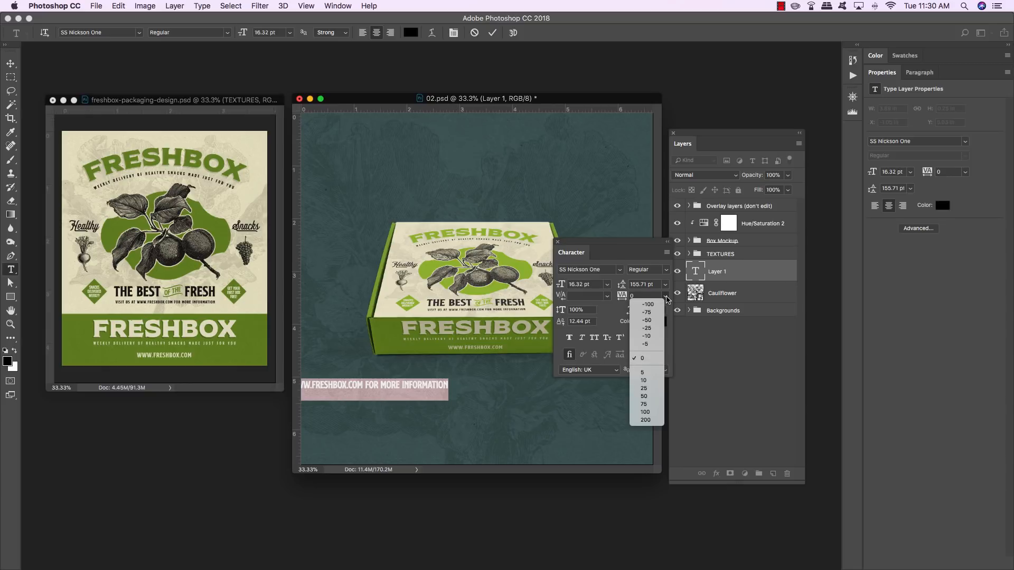
pyautogui.click(583, 293)
pyautogui.write('60')
pyautogui.press('Return')
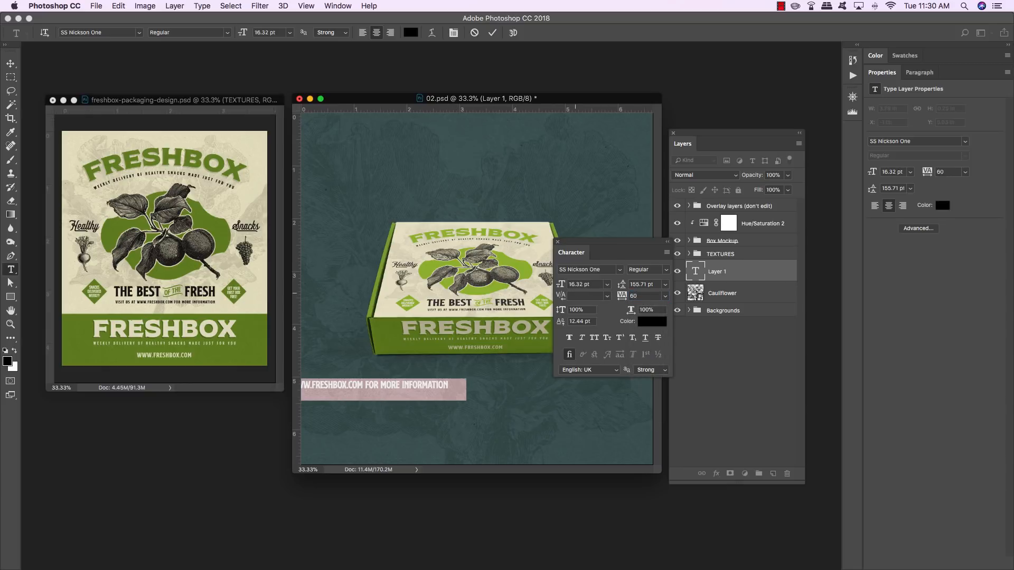
# Change the website text line's colour to cream F4F0D6.
pyautogui.click(652, 321)
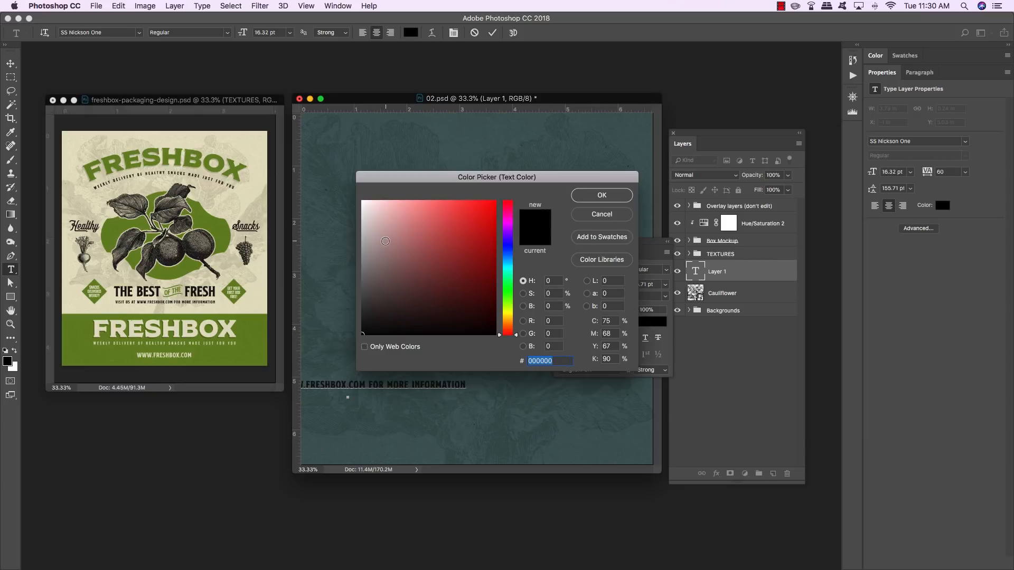
pyautogui.write('F4F0D6')
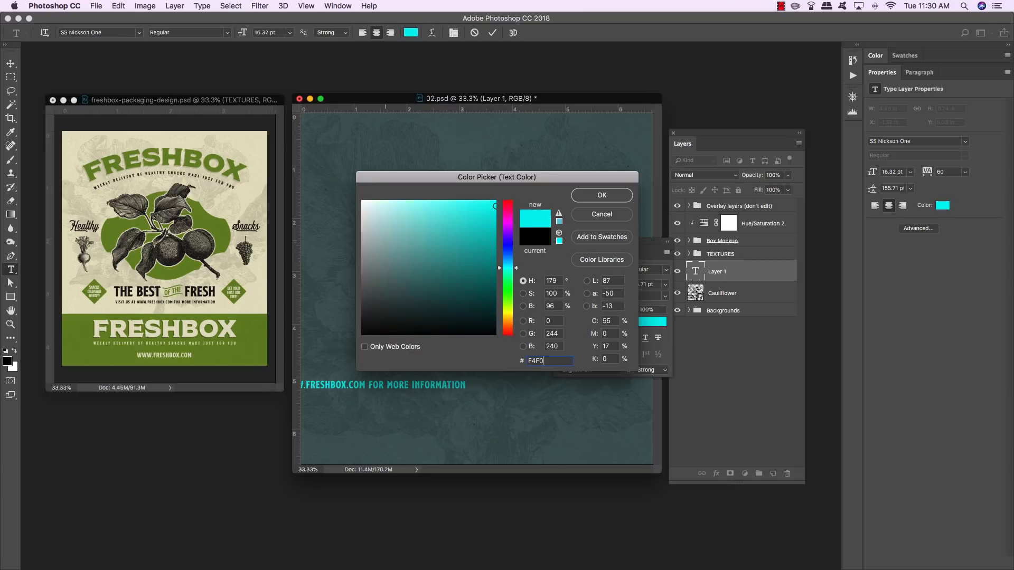
pyautogui.click(603, 196)
# Move the website text line to the centre of the background below the box, and move the floating Character settings off the mockup.
pyautogui.click(9, 65)
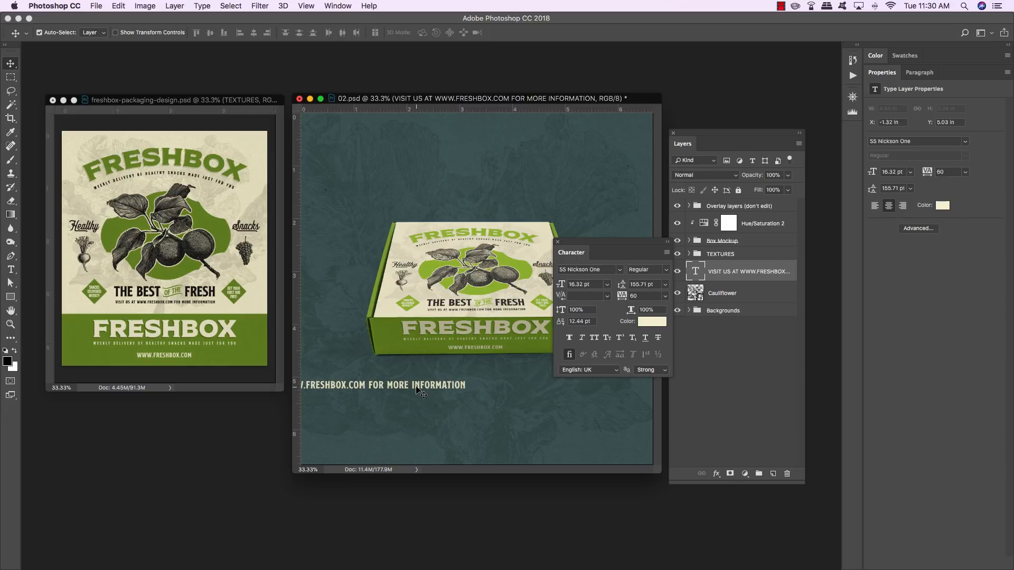
pyautogui.hotkey('ctrl', 't')
pyautogui.moveTo(418, 391); pyautogui.dragTo(560, 419)
pyautogui.press('Return')
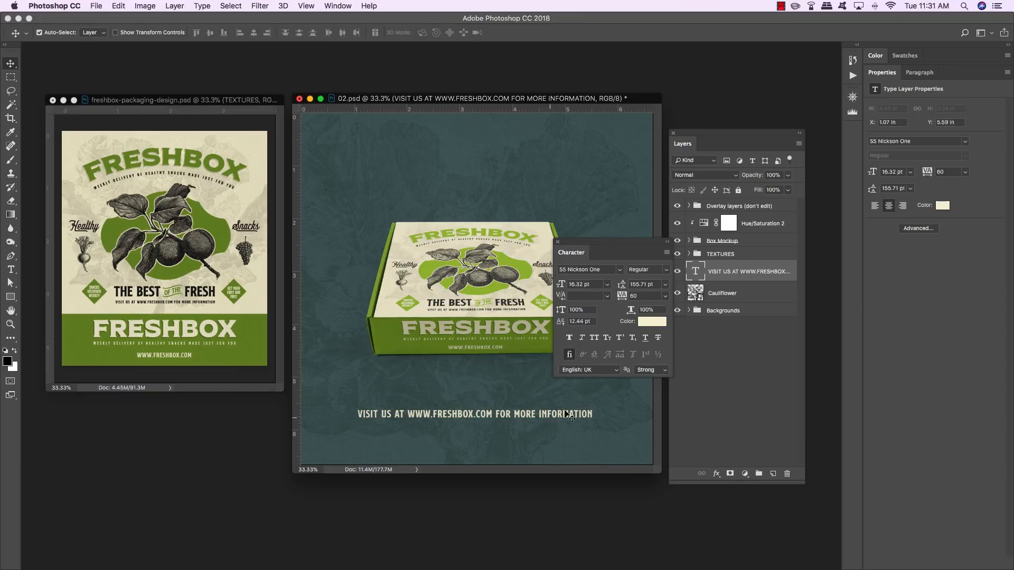
pyautogui.moveTo(579, 244); pyautogui.dragTo(930, 272)
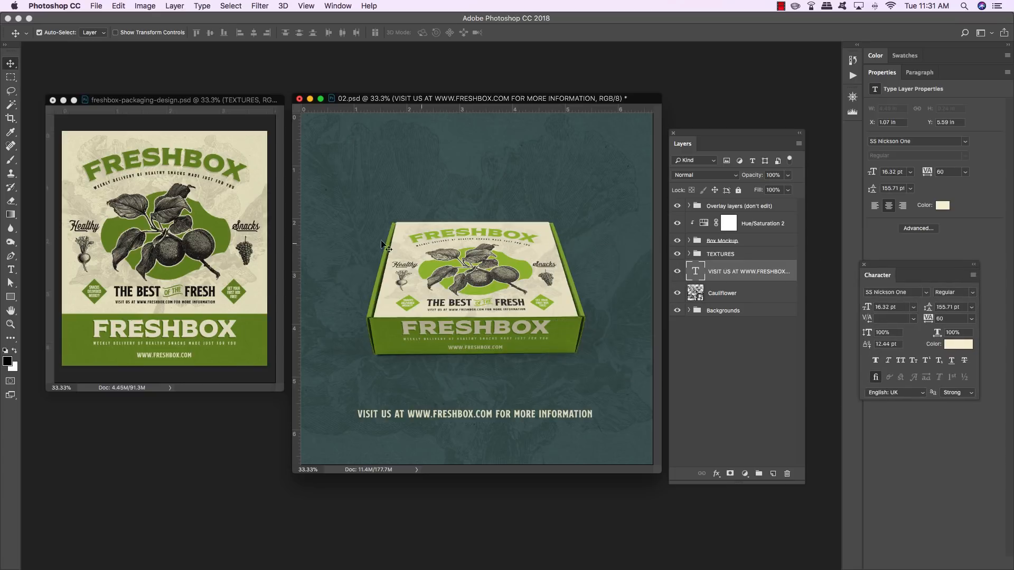
# Copy the FRESHBOX, FRESHBOX copy and WEEKLY DELIVERY text layers from the packaging design's TEXT group into the mockup document.
pyautogui.click(108, 232)
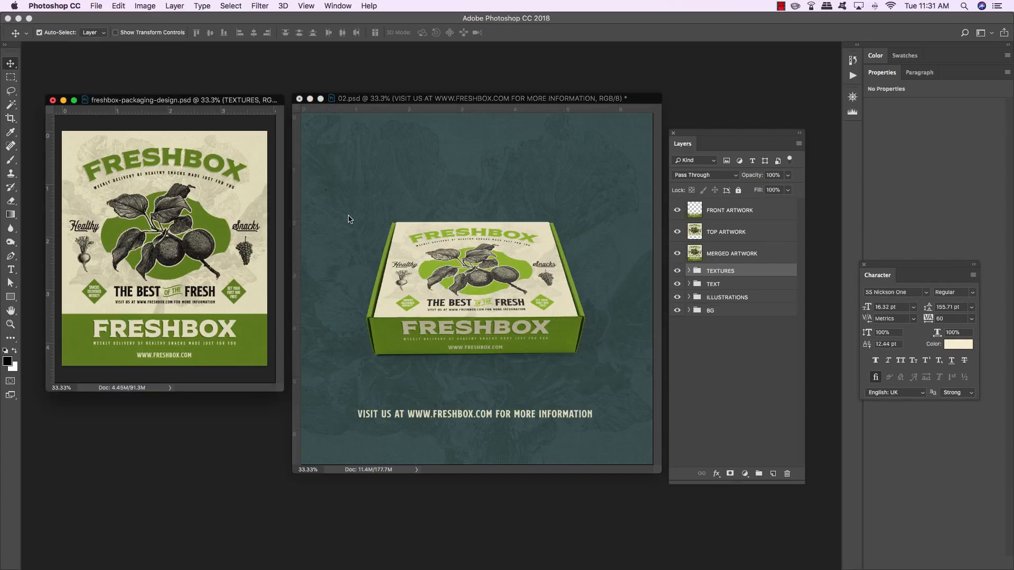
pyautogui.click(686, 286)
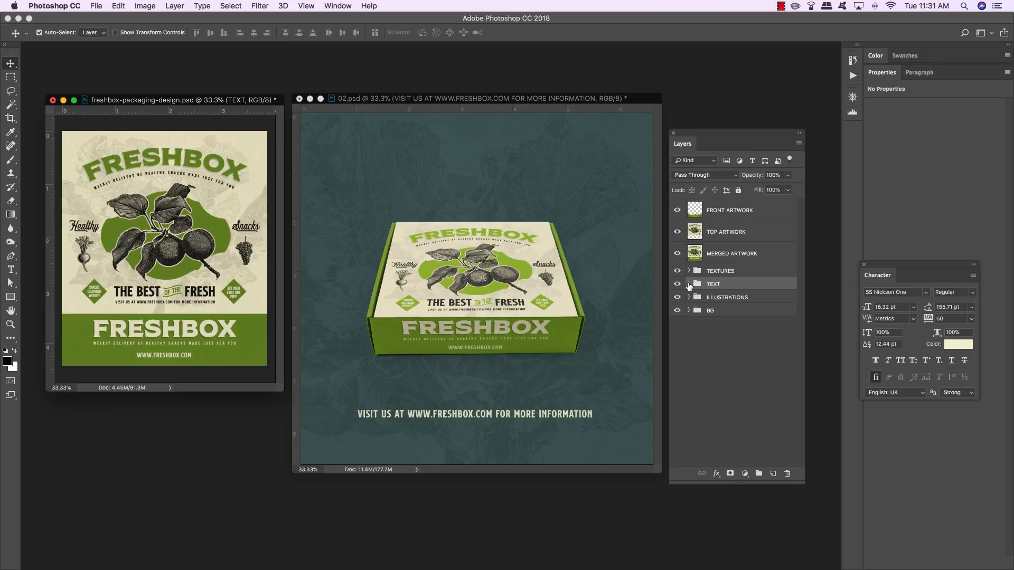
pyautogui.click(688, 285)
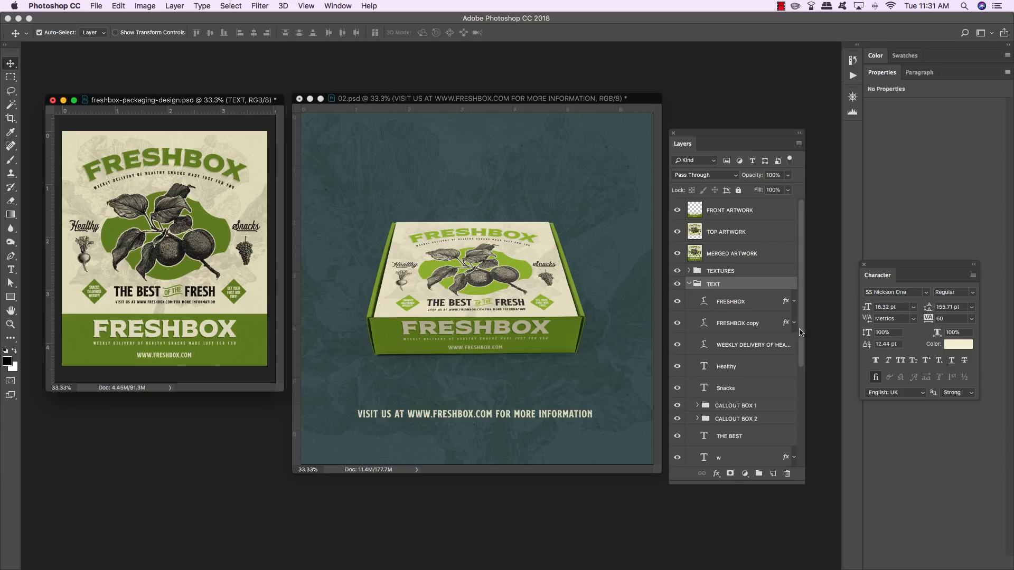
pyautogui.scroll(-1, 799, 336)
pyautogui.click(751, 283)
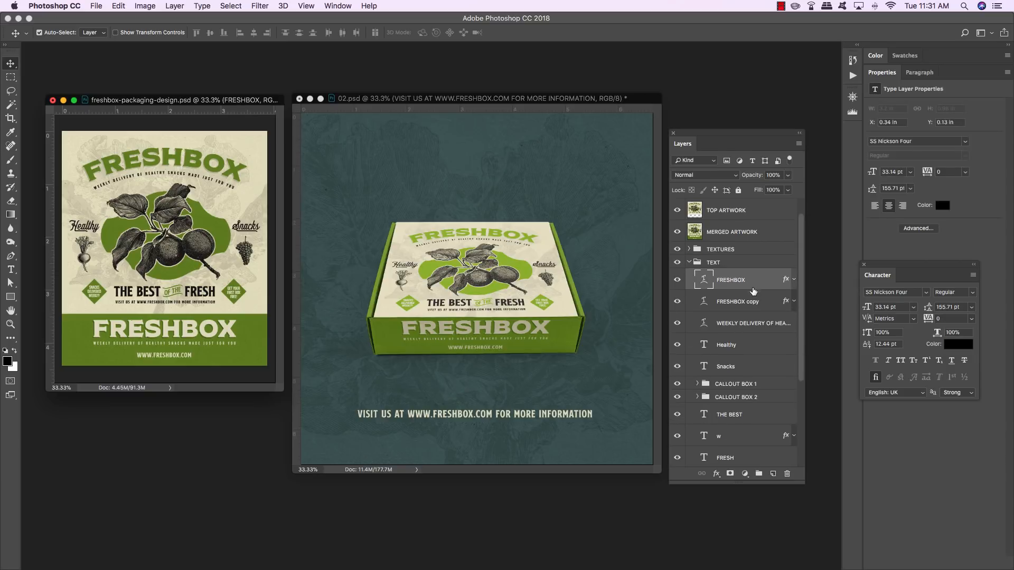
pyautogui.press('super')
pyautogui.keyDown('shift'); pyautogui.click(764, 304); pyautogui.keyUp('shift')
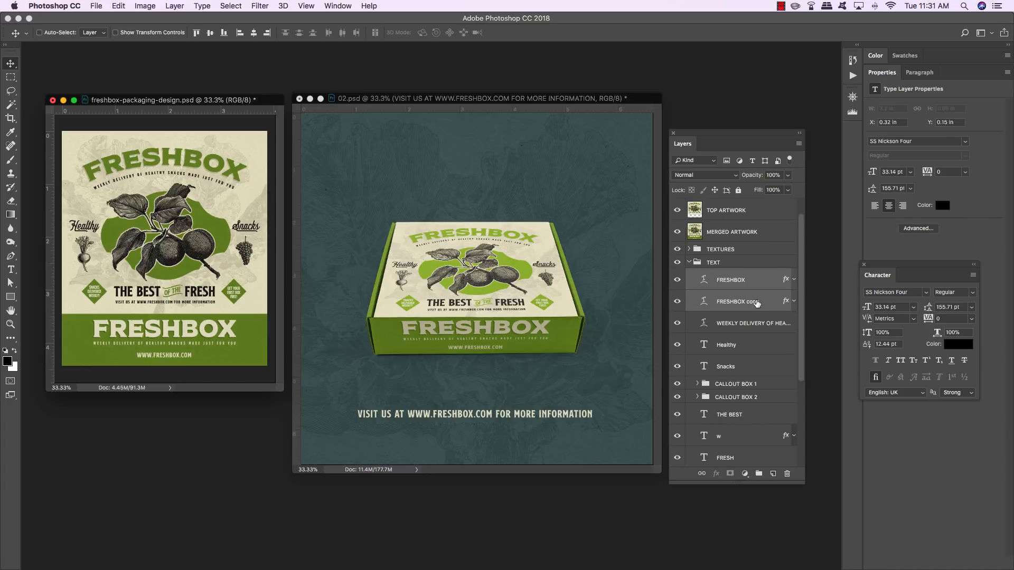
pyautogui.keyDown('super'); pyautogui.click(727, 328); pyautogui.keyUp('super')
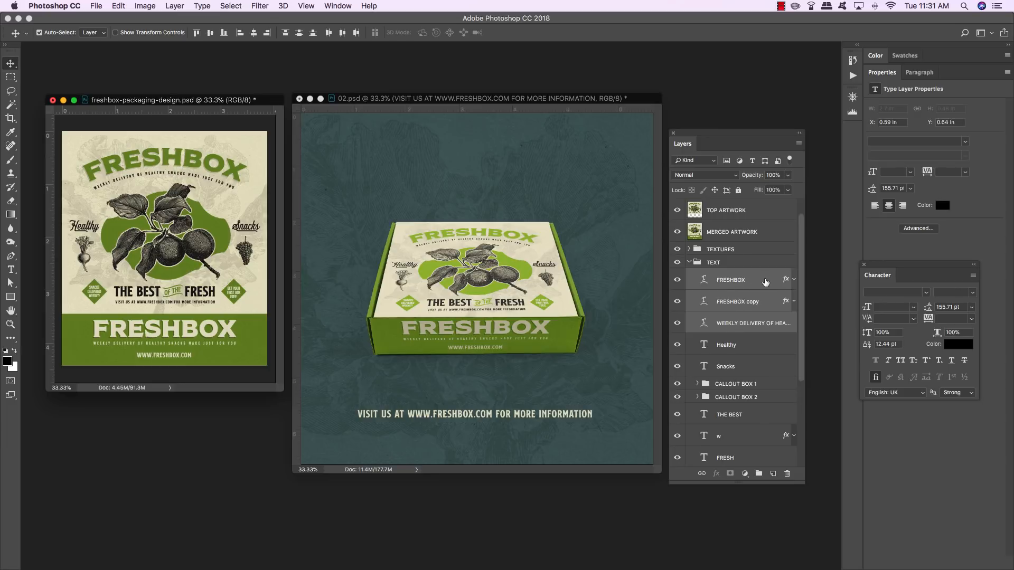
pyautogui.moveTo(765, 282); pyautogui.dragTo(529, 170)
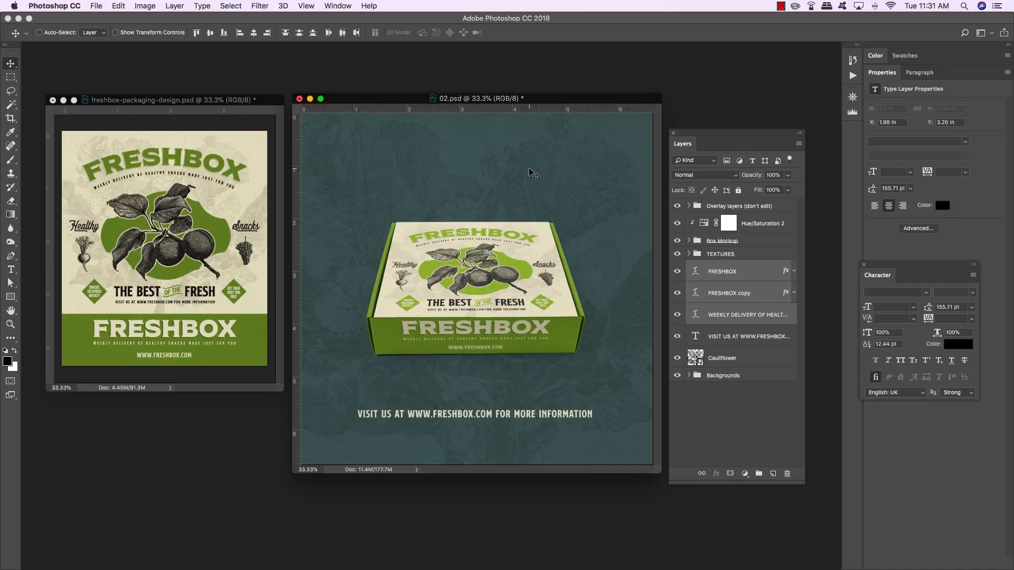
# Place the copied FRESHBOX heading and tagline above the box and scale them to about 181%.
pyautogui.press('super')
pyautogui.press('super+t')
pyautogui.moveTo(539, 290); pyautogui.dragTo(532, 174)
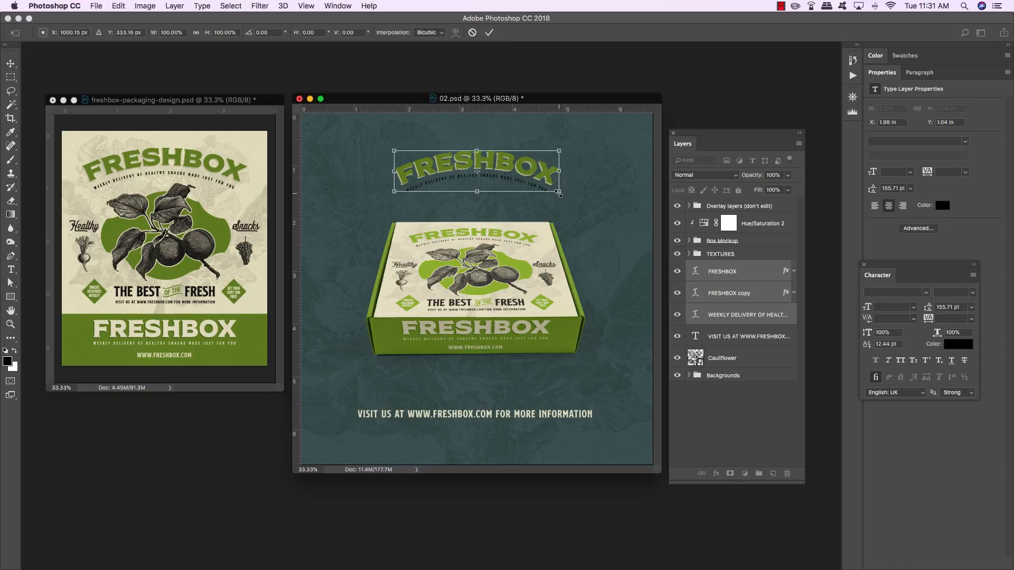
pyautogui.moveTo(559, 194); pyautogui.dragTo(617, 239)
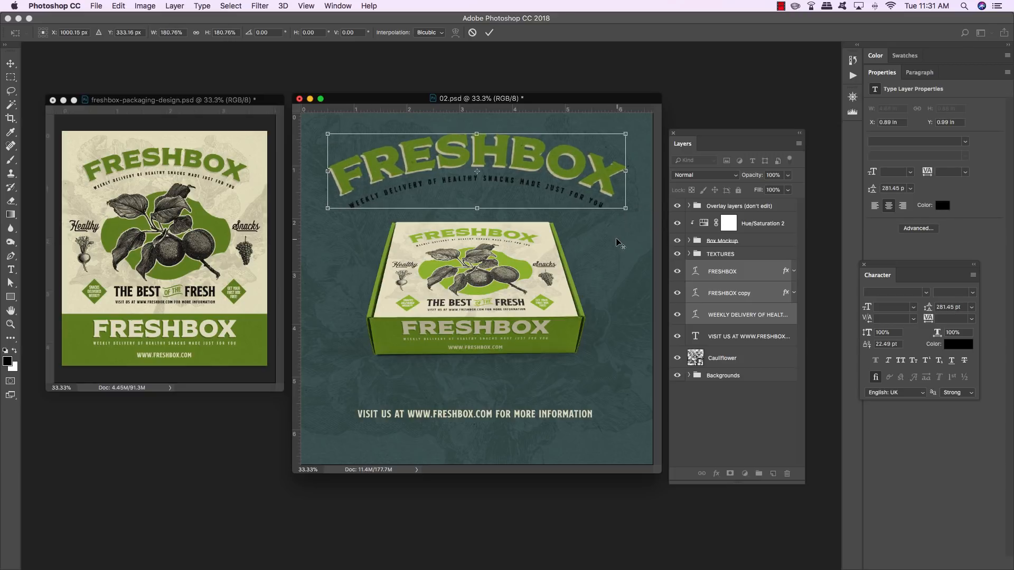
pyautogui.press('Return')
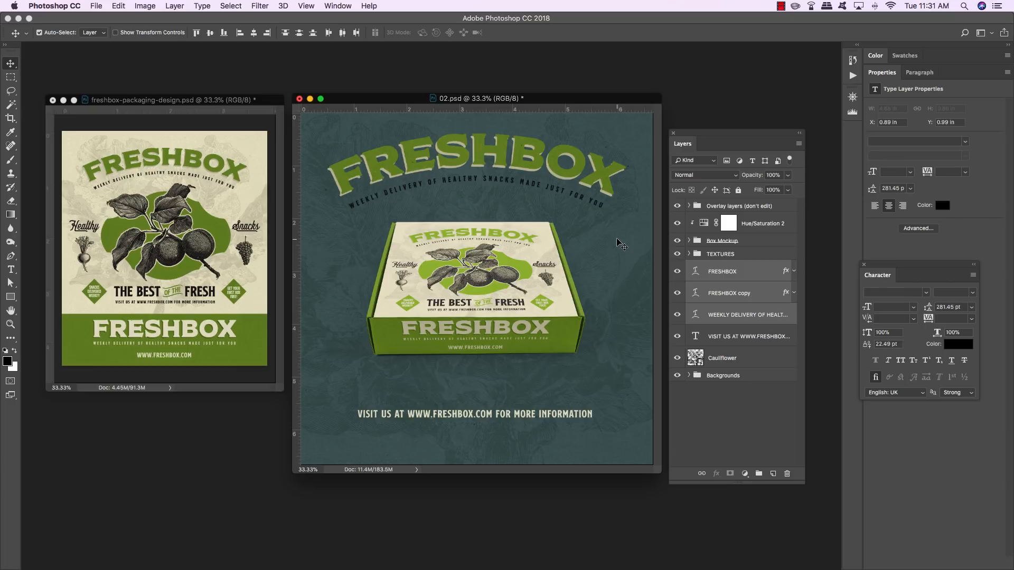
# Nudge the heading and tagline down towards the box, to about Y 1.22 in.
pyautogui.hotkey('shift', 'Down')
pyautogui.hotkey('shift', 'Down')
pyautogui.hotkey('shift', 'Down')
pyautogui.hotkey('shift', 'Down')
pyautogui.hotkey('shift', 'Down')
pyautogui.hotkey('shift', 'Down')
pyautogui.hotkey('shift', 'Down')
pyautogui.hotkey('shift', 'Down')
pyautogui.hotkey('shift', 'Down')
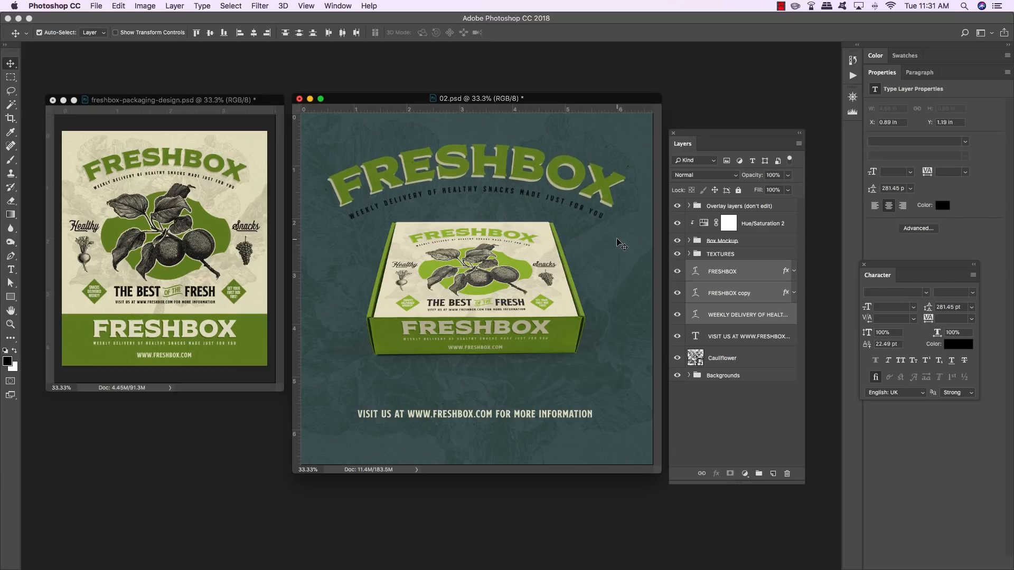
pyautogui.hotkey('shift', 'Up')
pyautogui.hotkey('shift', 'Up')
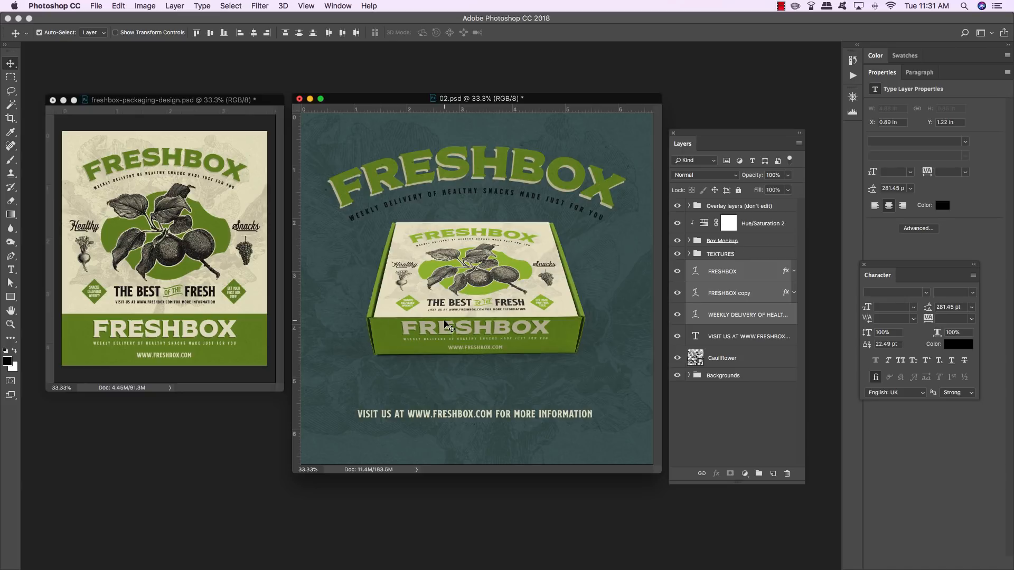
# Rename the box mockup group in capitals as BOX MOCKUP.
pyautogui.click(769, 245)
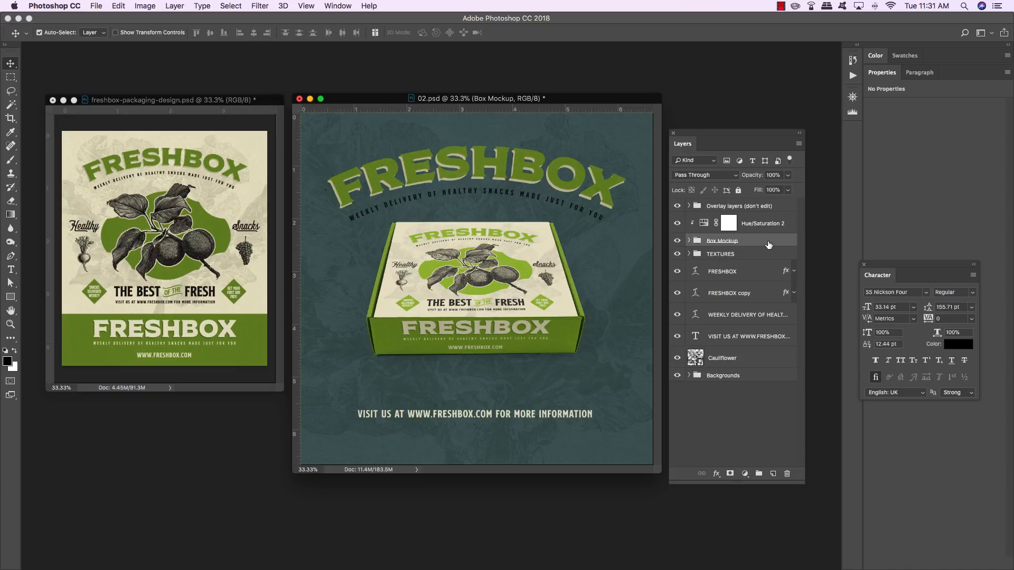
pyautogui.doubleClick(725, 241)
pyautogui.write('BOX MOCKUP')
pyautogui.press('Return')
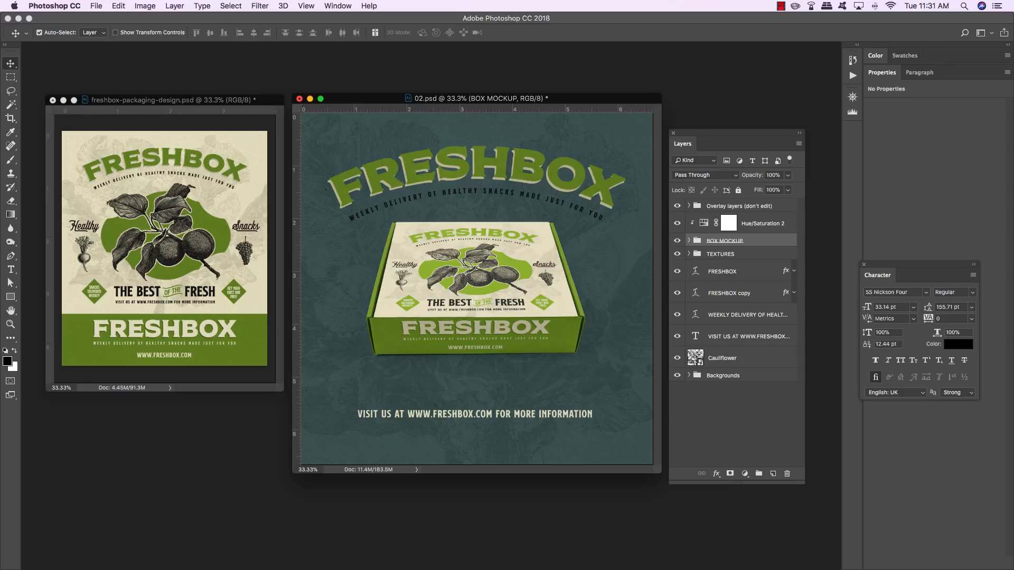
# Rename the overlay group as OVERLAY LAYERS (don't edit).
pyautogui.doubleClick(719, 207)
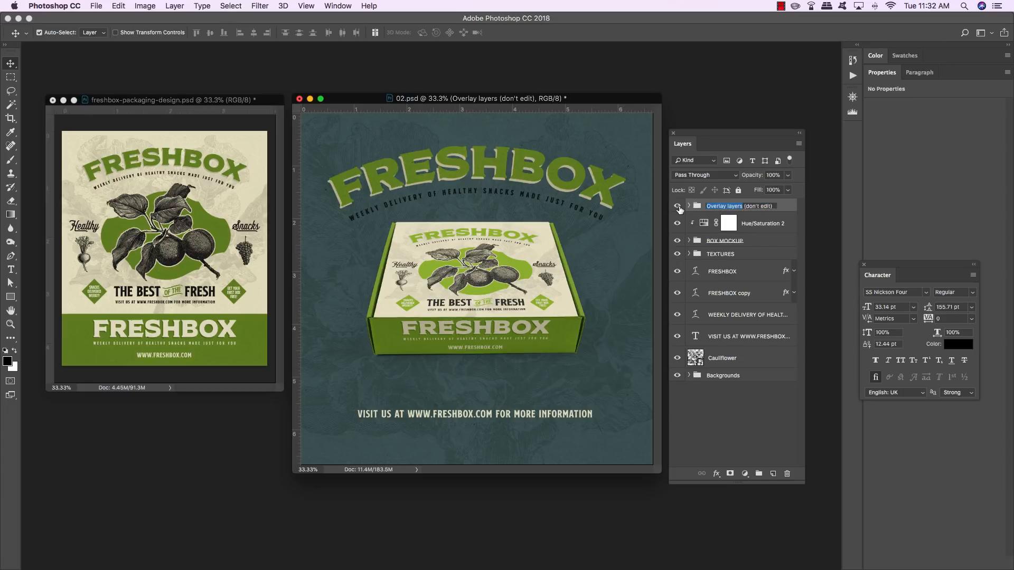
pyautogui.write('OVERLAY LAYER')
pyautogui.write('S')
pyautogui.press('Return')
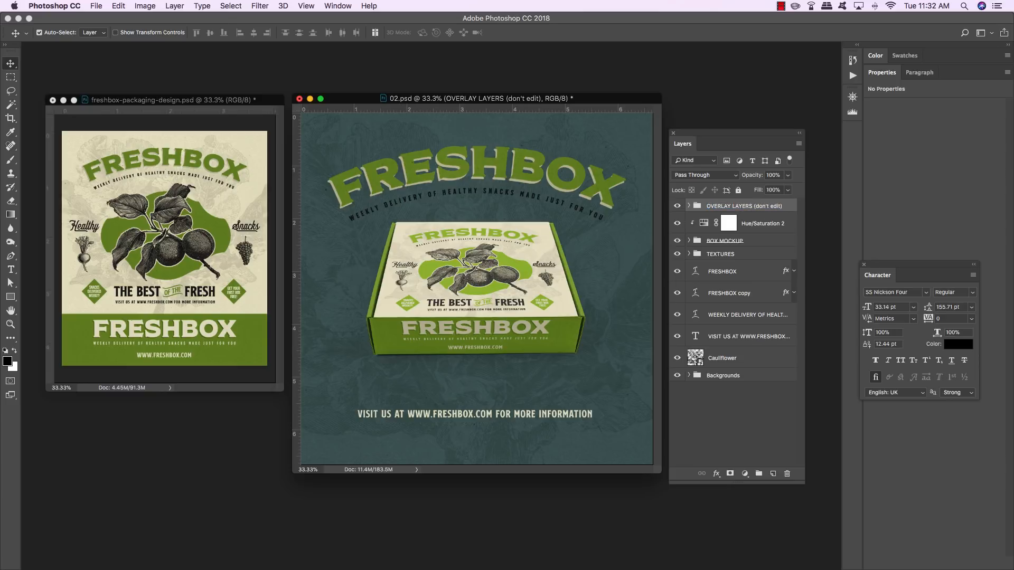
# Toggle the visibility of the OVERLAY LAYERS group to check its effect on the mockup.
pyautogui.click(679, 206)
pyautogui.click(678, 207)
pyautogui.click(679, 206)
pyautogui.click(679, 206)
pyautogui.click(679, 206)
# Select the BOX MOCKUP and OVERLAY LAYERS groups together and move the box down about 0.3 in, away from the heading.
pyautogui.click(757, 244)
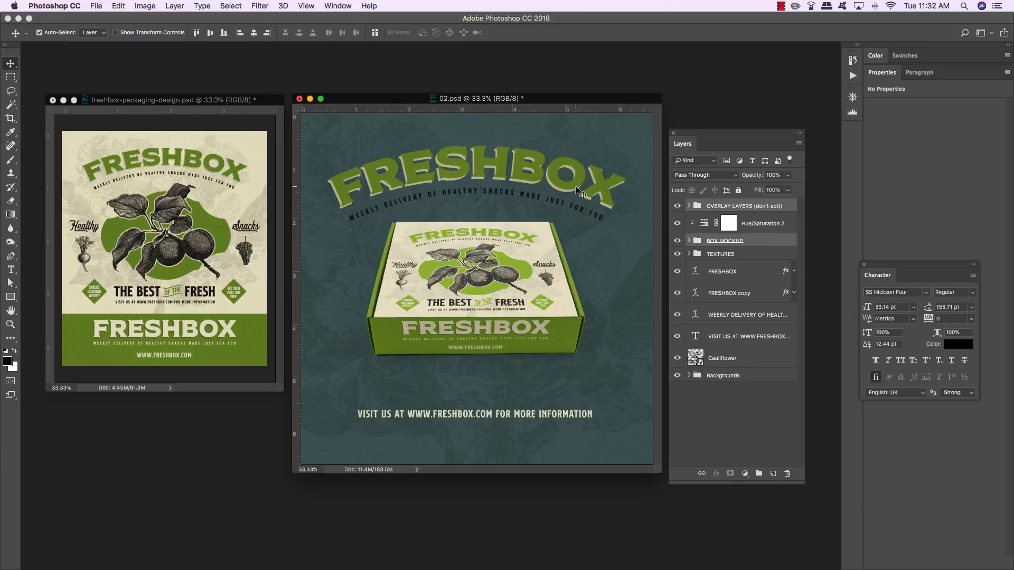
pyautogui.hotkey('shift', 'Down')
pyautogui.hotkey('shift', 'Down')
pyautogui.hotkey('shift', 'Down')
pyautogui.hotkey('shift', 'Down')
pyautogui.hotkey('shift', 'Down')
pyautogui.hotkey('shift', 'Down')
pyautogui.hotkey('shift', 'Down')
pyautogui.hotkey('shift', 'Down')
pyautogui.hotkey('shift', 'Down')
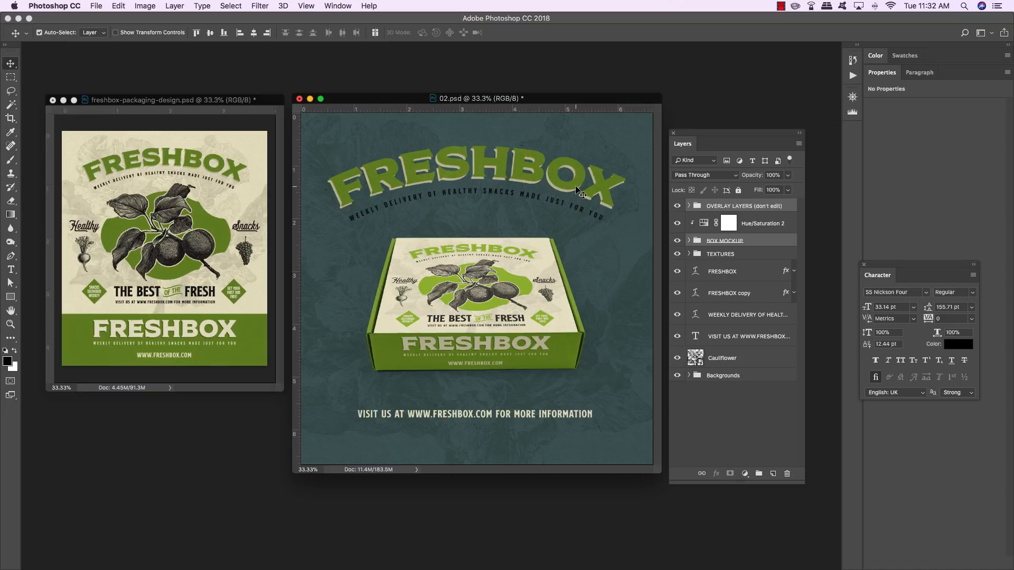
# Move the website text line up slightly towards the box, to about Y 5.45 in.
pyautogui.click(716, 338)
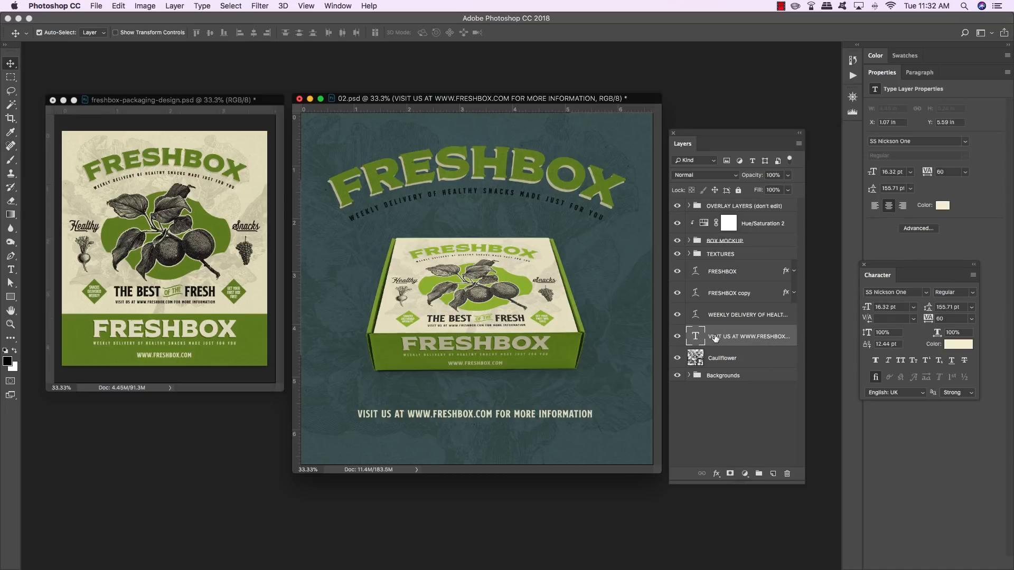
pyautogui.hotkey('shift', 'Up')
pyautogui.hotkey('shift', 'Up')
pyautogui.hotkey('shift', 'Up')
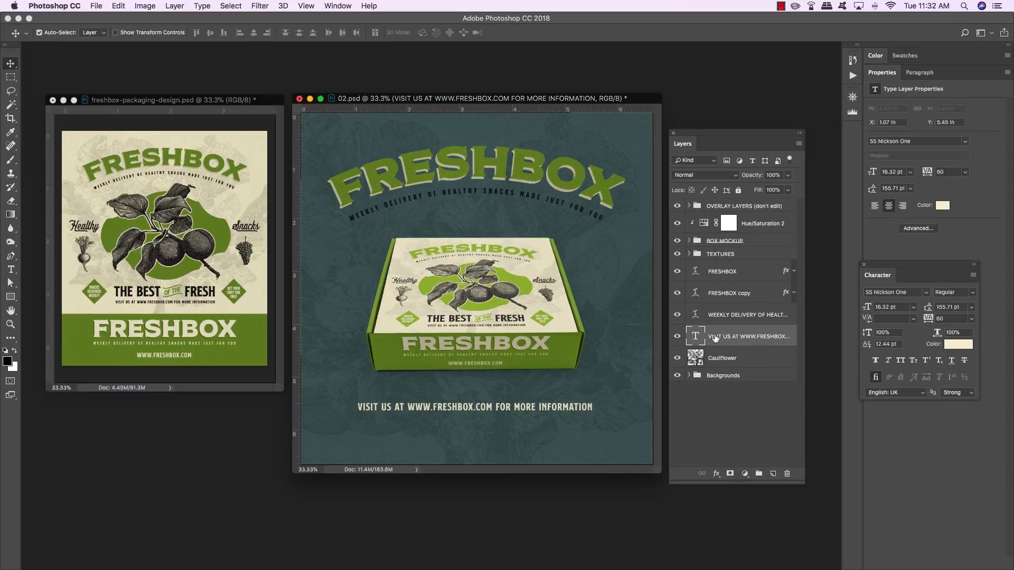
# Change the Color Overlay of the mockup's FRESHBOX heading layer to cream F4F0D6.
pyautogui.click(738, 274)
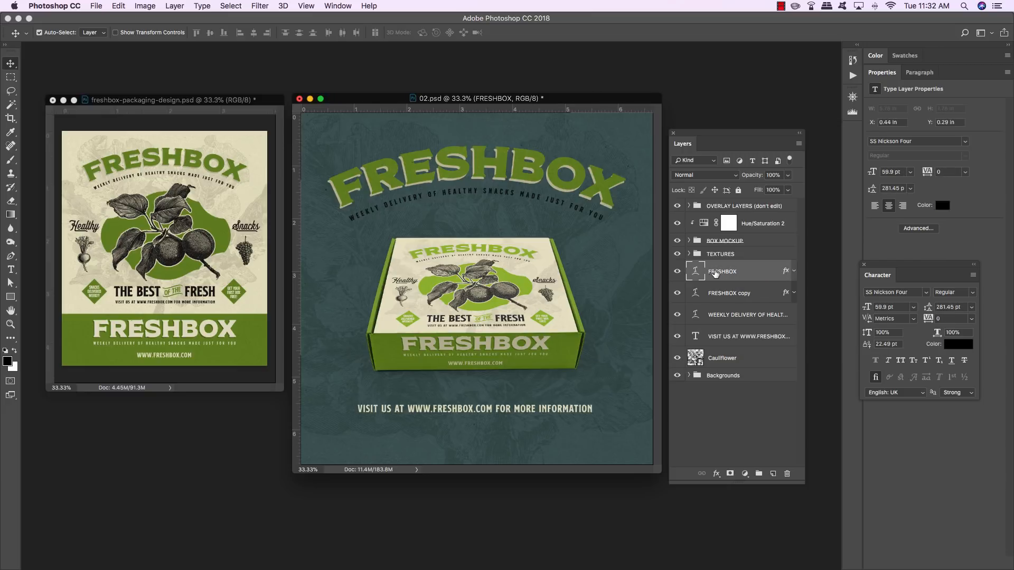
pyautogui.doubleClick(785, 273)
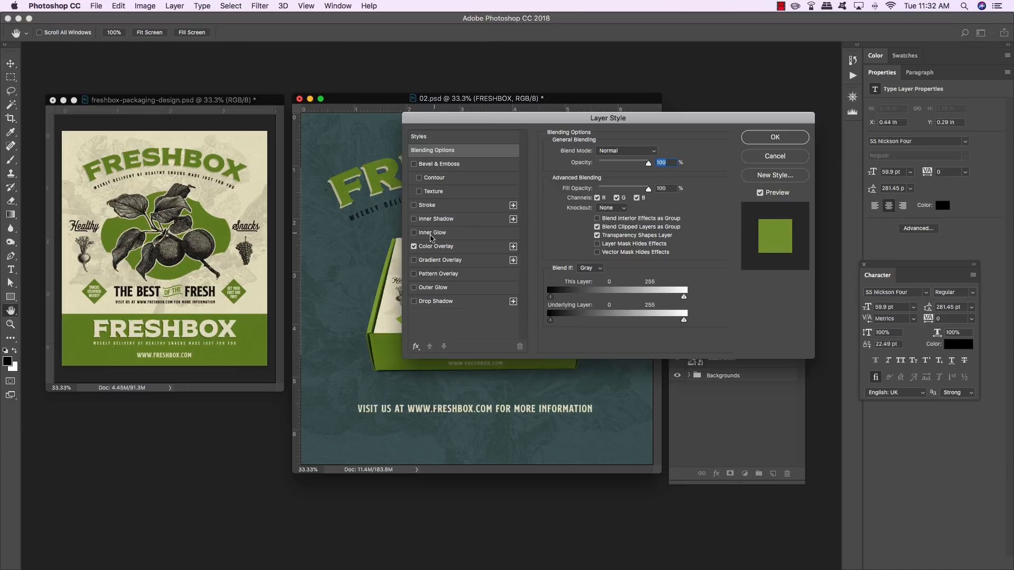
pyautogui.click(432, 246)
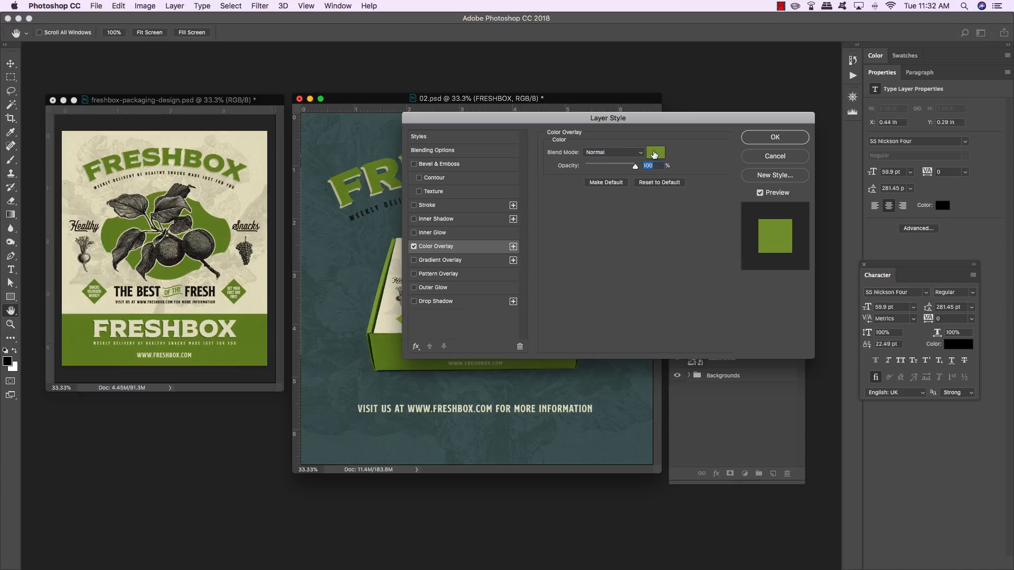
pyautogui.click(654, 156)
pyautogui.doubleClick(559, 363)
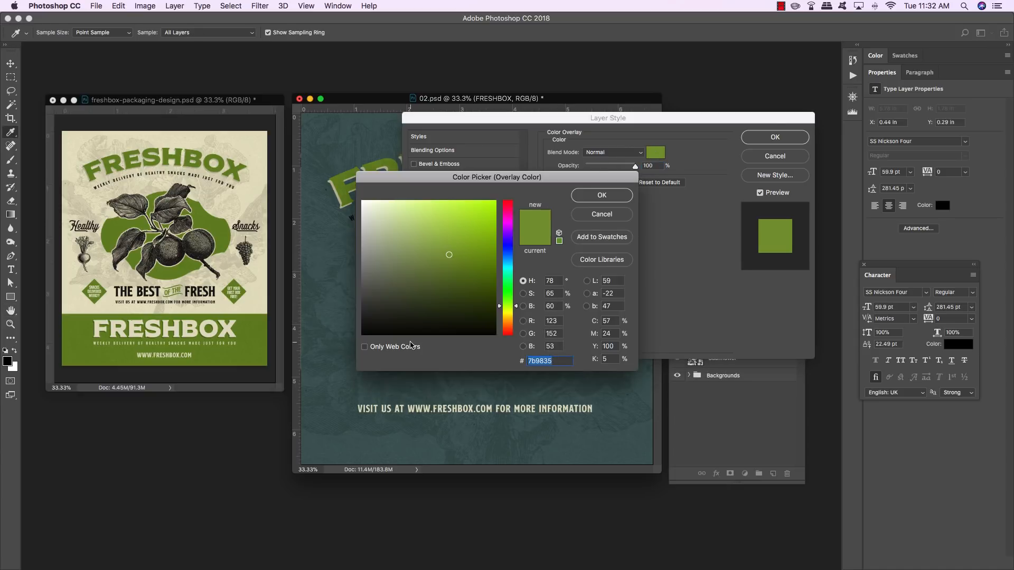
pyautogui.write('F4')
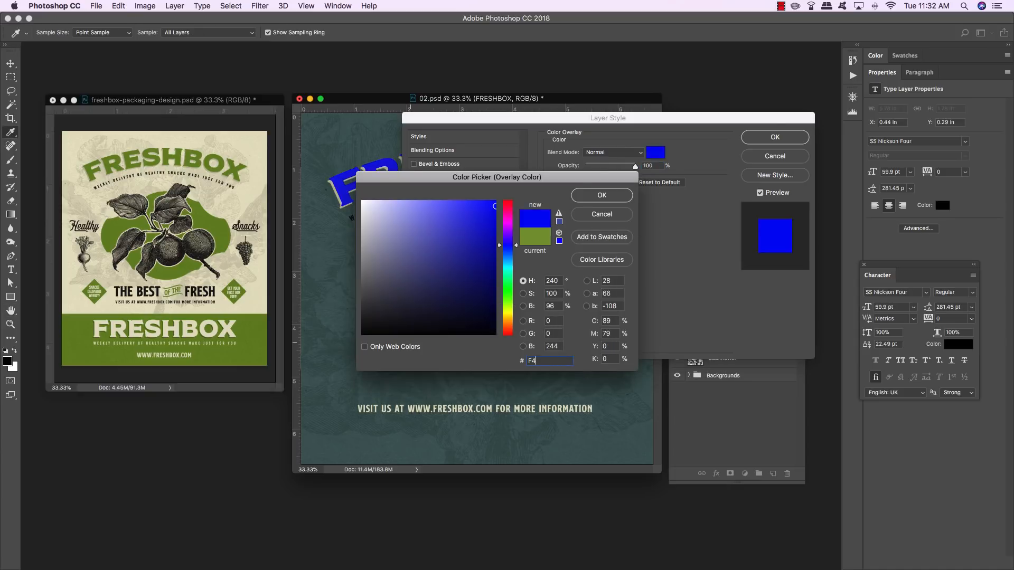
pyautogui.write('F0D6')
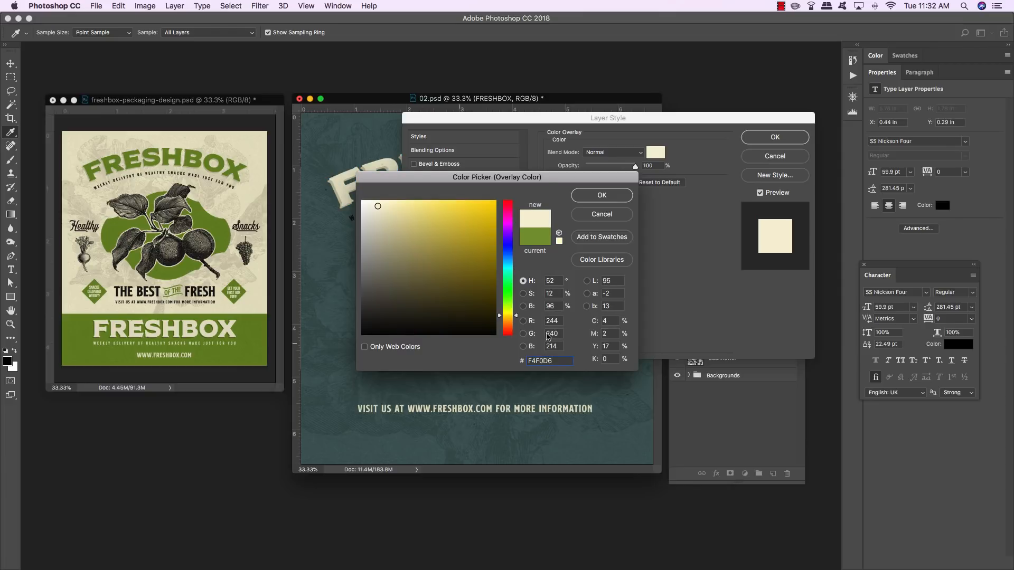
pyautogui.click(602, 195)
pyautogui.click(775, 137)
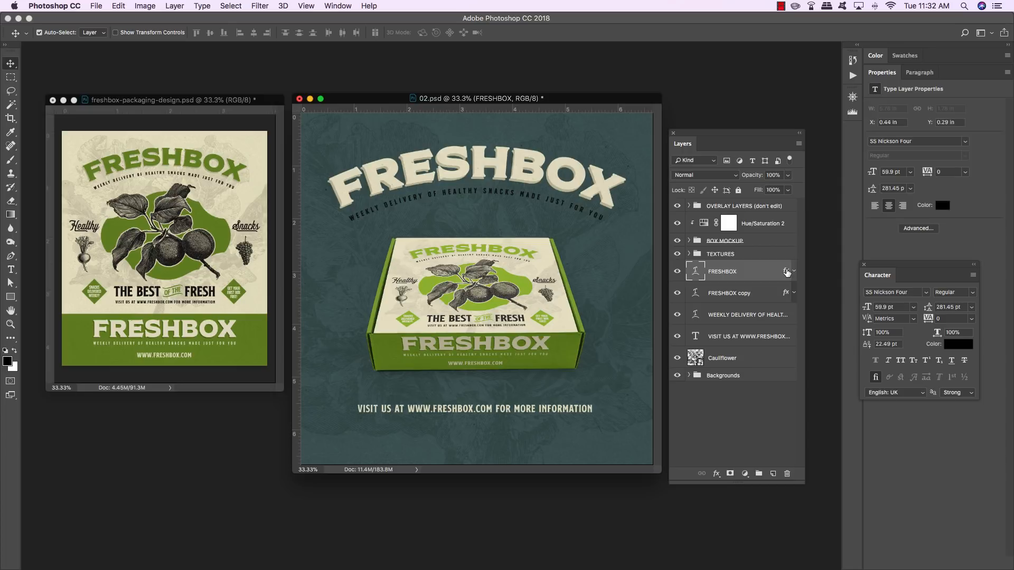
# Copy the FRESHBOX heading's cream Color Overlay effect onto the weekly delivery tagline layer and compare the tagline hidden and shown.
pyautogui.moveTo(787, 272); pyautogui.dragTo(779, 316)
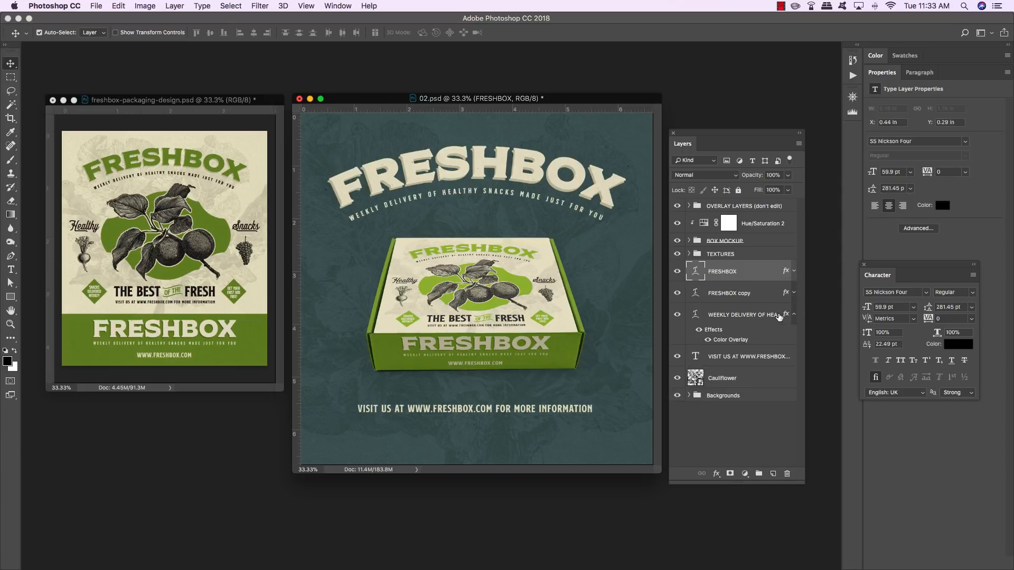
pyautogui.click(779, 316)
pyautogui.click(794, 315)
pyautogui.click(678, 315)
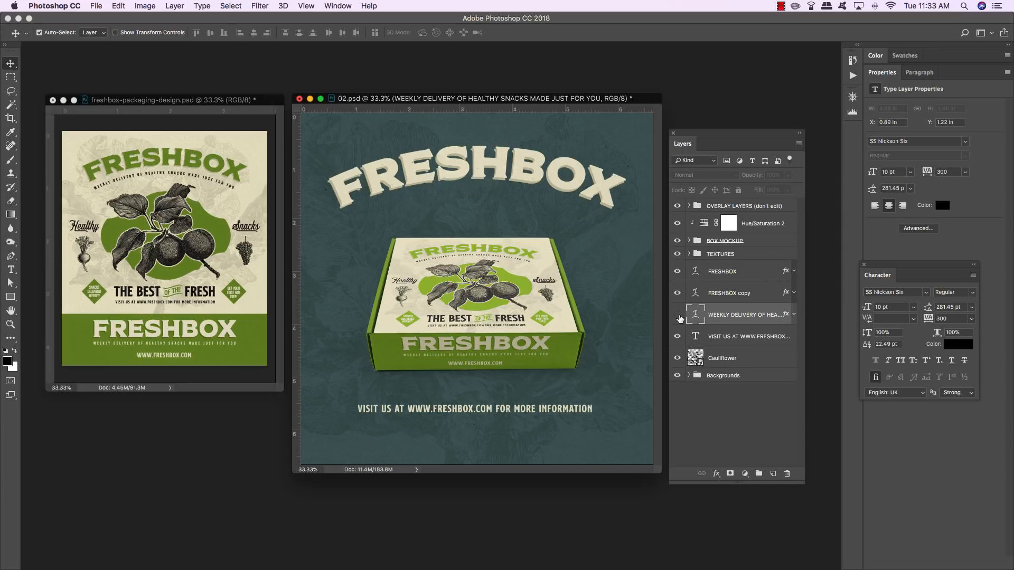
pyautogui.click(678, 316)
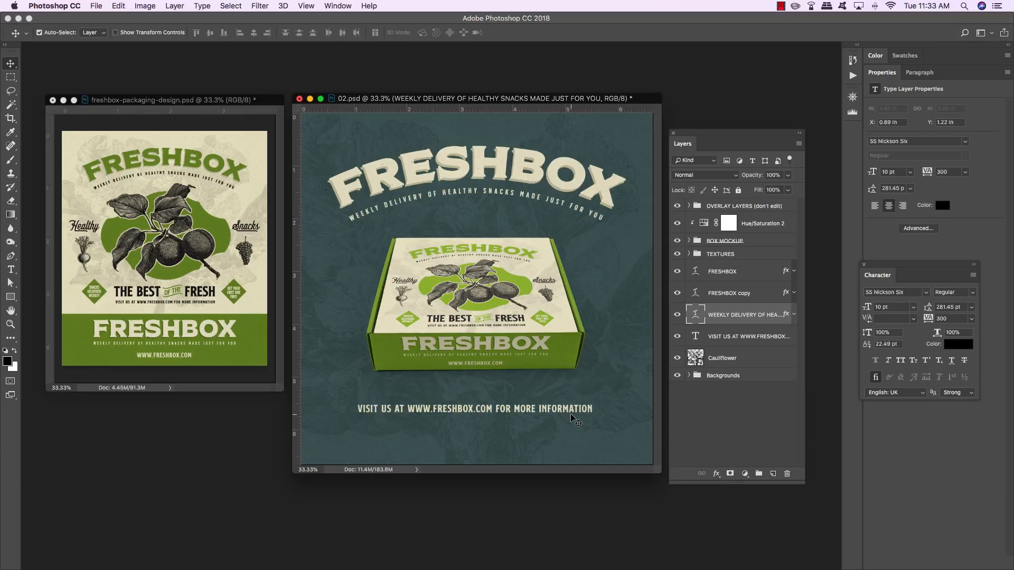
# Change the Color Overlay of the FRESHBOX copy layer behind the heading to the darker beige B7B18B.
pyautogui.click(746, 296)
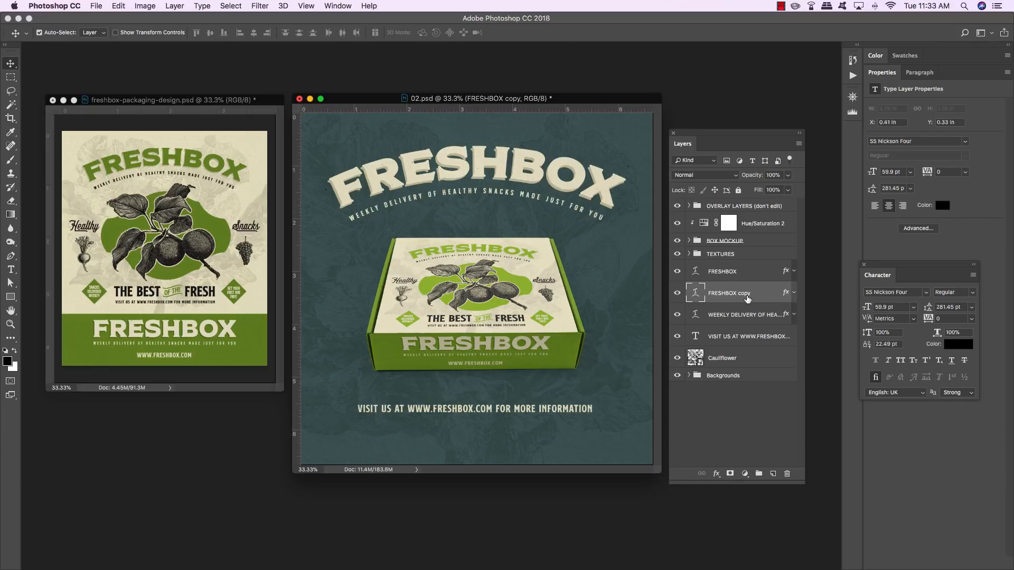
pyautogui.doubleClick(785, 294)
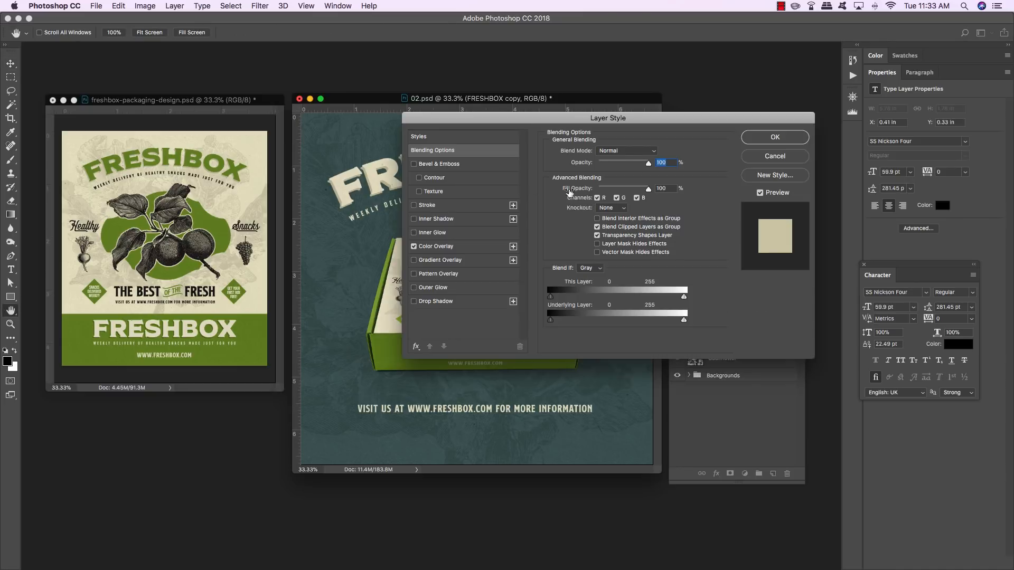
pyautogui.click(426, 247)
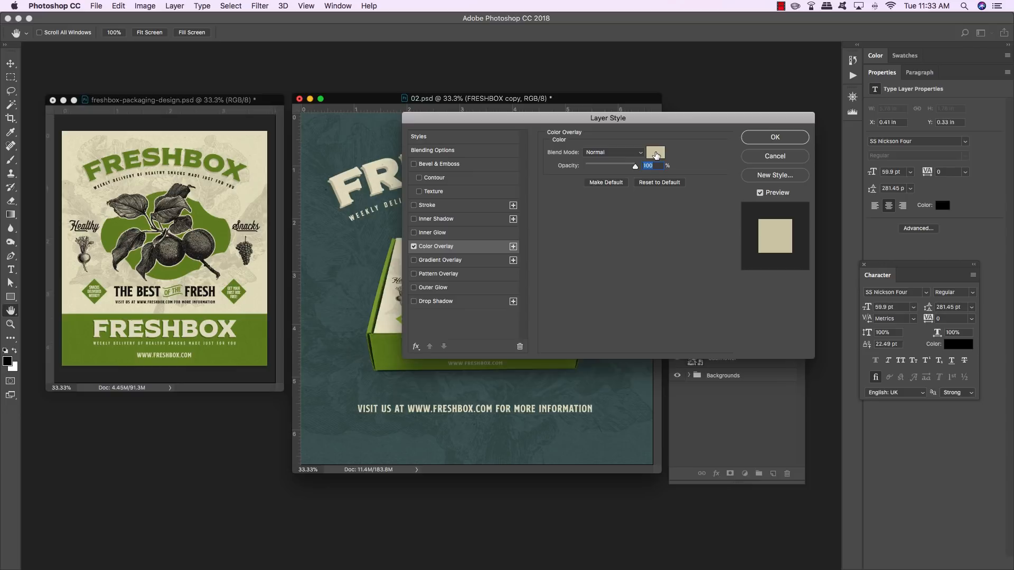
pyautogui.click(655, 153)
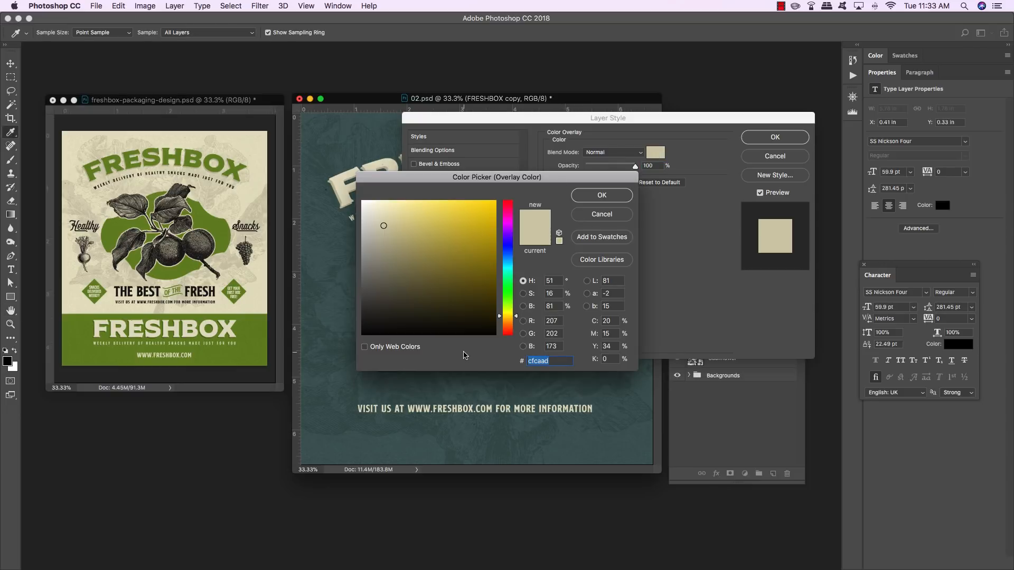
pyautogui.write('B7B')
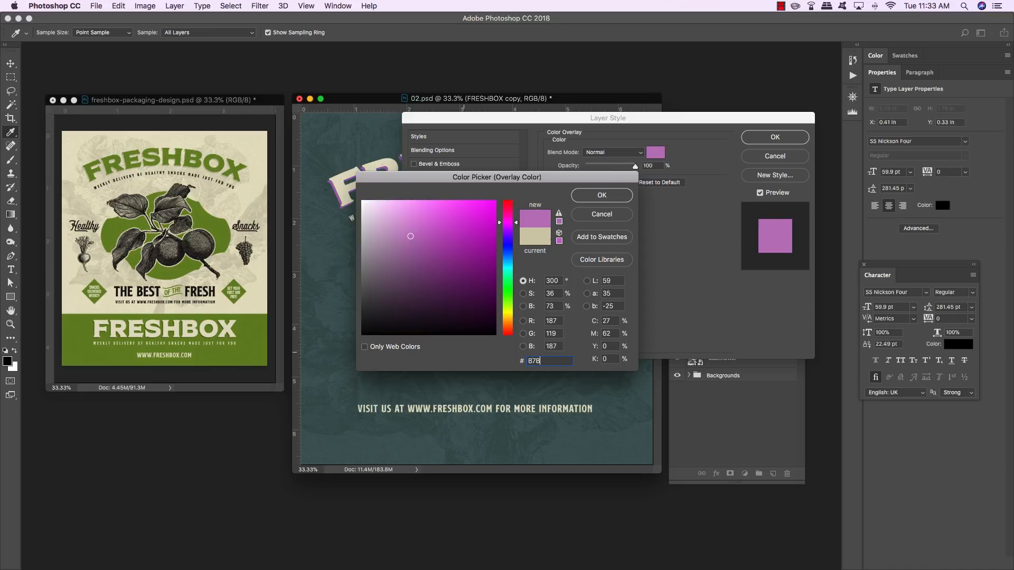
pyautogui.write('18B')
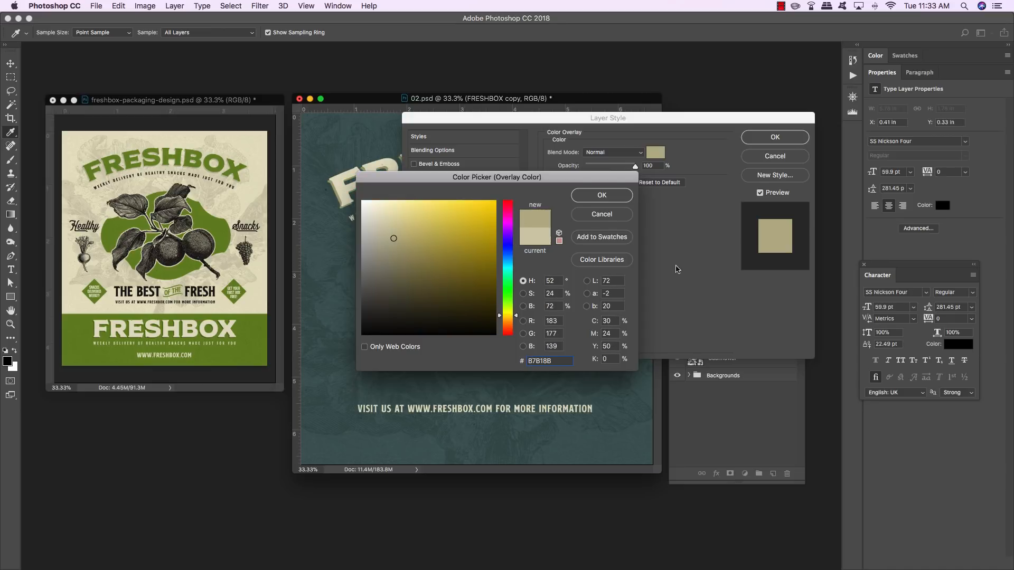
pyautogui.click(598, 199)
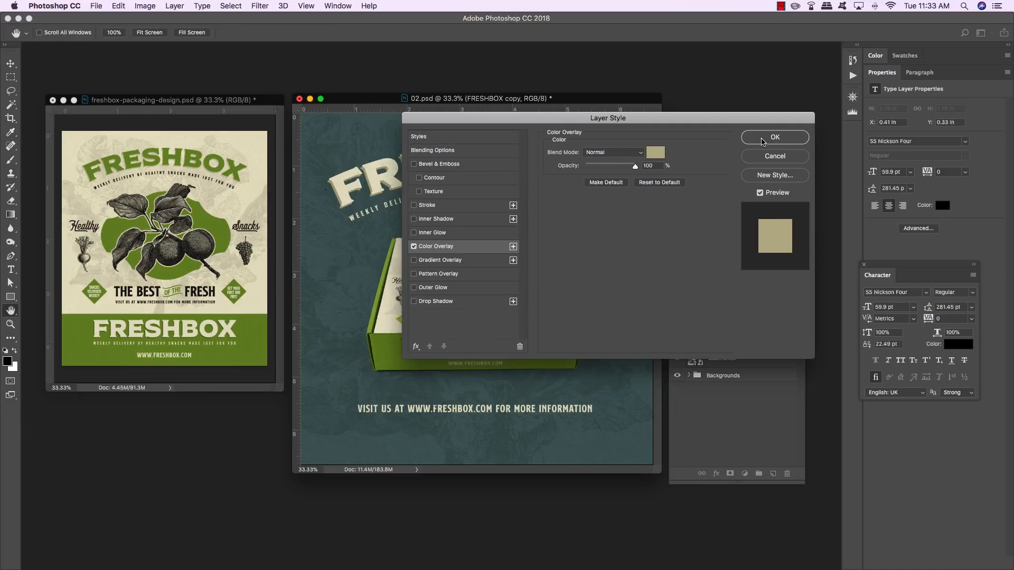
pyautogui.click(762, 140)
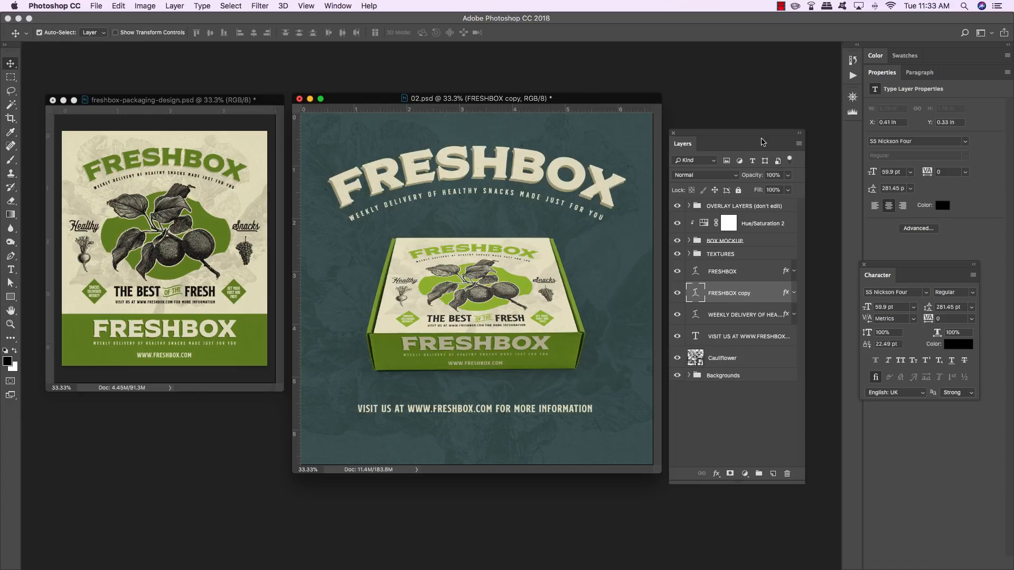
# Group both FRESHBOX heading layers, the tagline and the website line, and name the group TEXT.
pyautogui.click(741, 273)
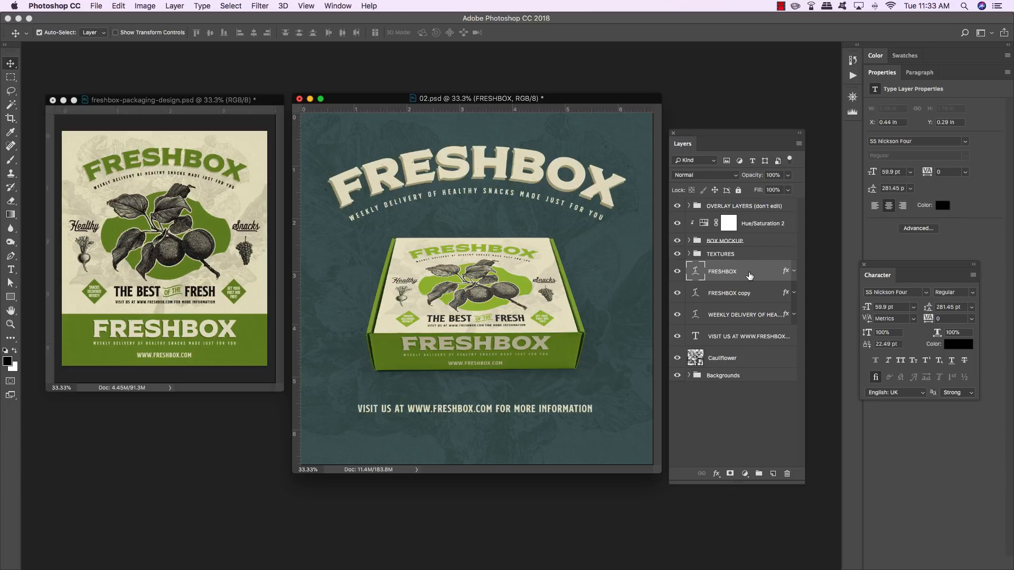
pyautogui.keyDown('shift'); pyautogui.click(752, 338); pyautogui.keyUp('shift')
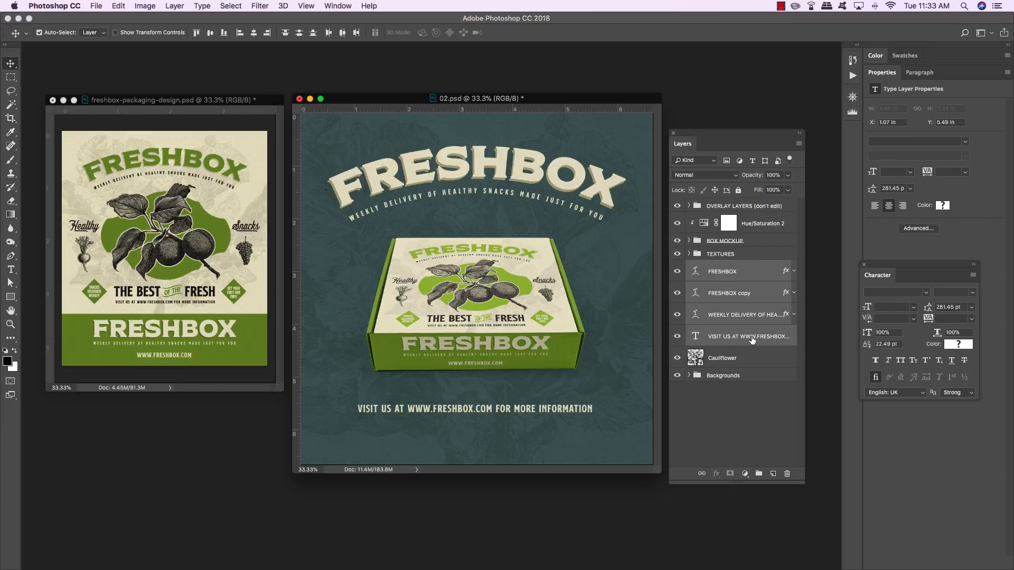
pyautogui.press('super+g')
pyautogui.doubleClick(714, 268)
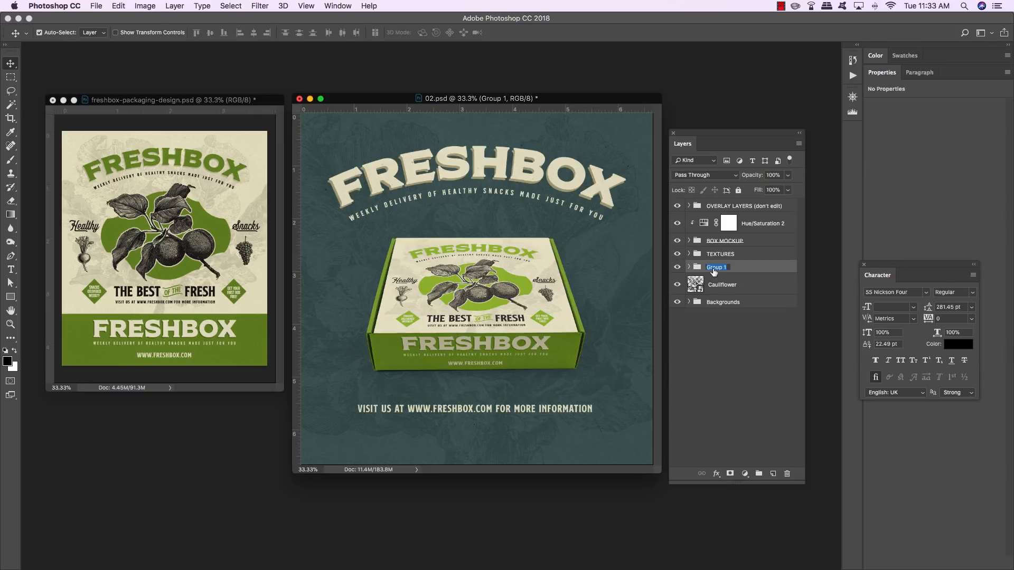
pyautogui.write('TEXT')
pyautogui.press('Return')
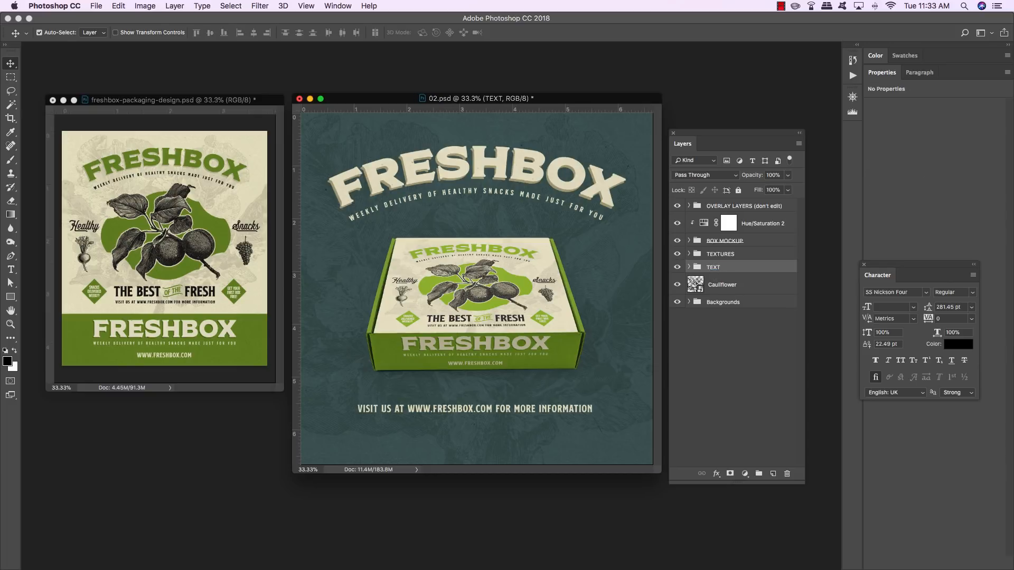
# Move the Cauliflower layer into the Backgrounds group above Hue/Saturation 3, and rename the group BACKGROUNDS.
pyautogui.click(689, 303)
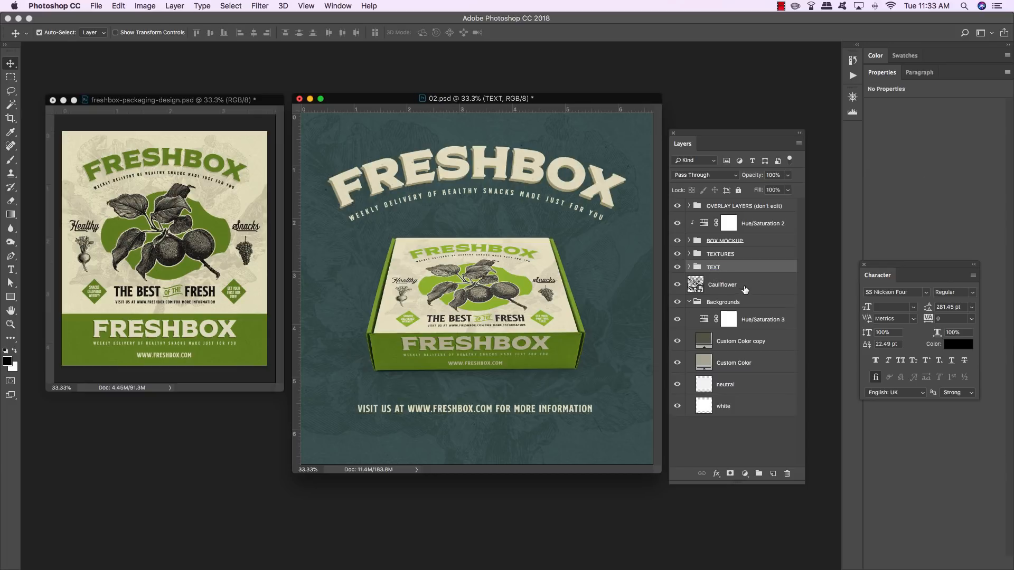
pyautogui.moveTo(750, 285); pyautogui.dragTo(754, 309)
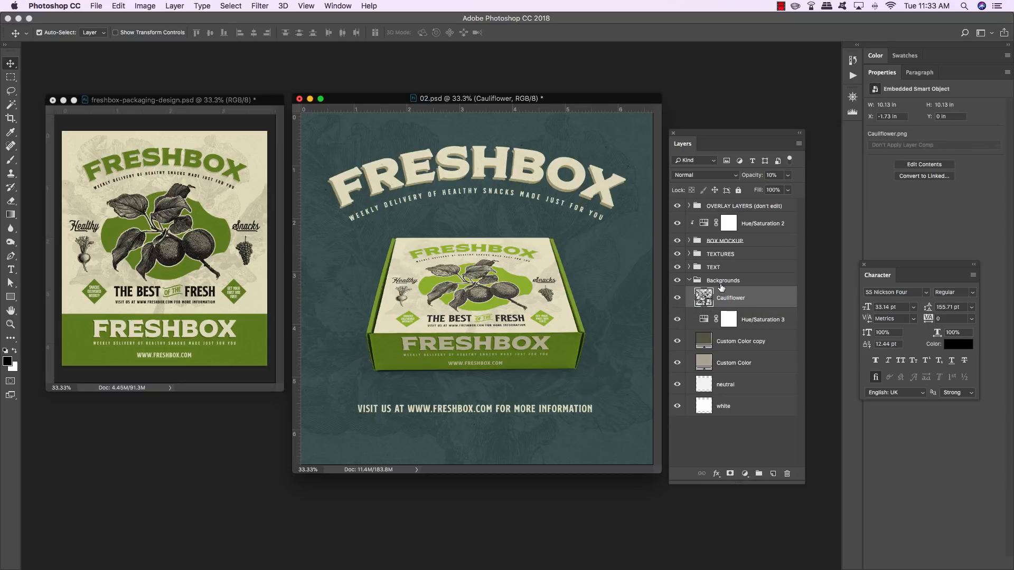
pyautogui.doubleClick(719, 280)
pyautogui.write('BACKGROUNDS')
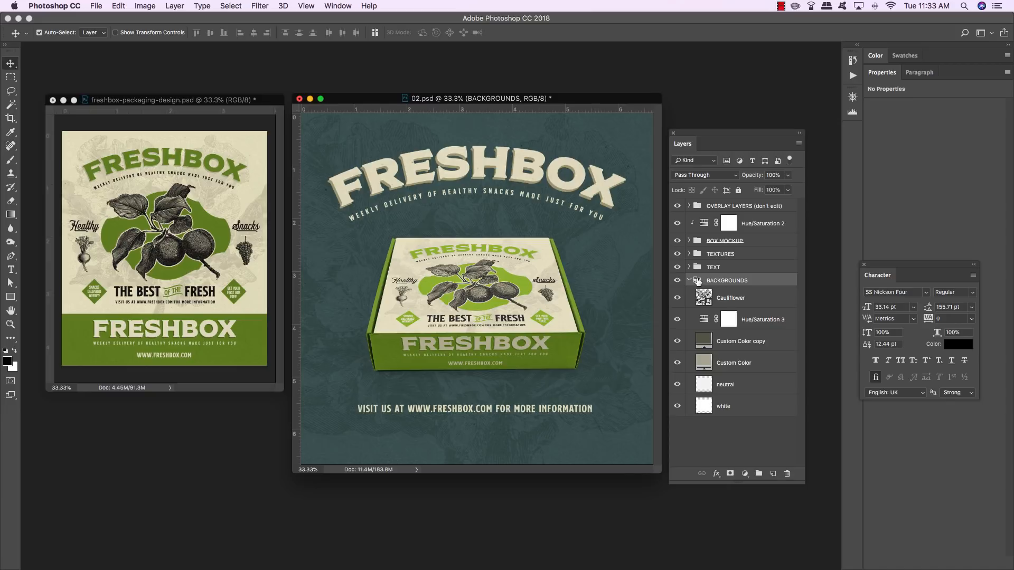
pyautogui.click(689, 281)
# Show the mockup in full-screen mode, dock the layer list beside the Properties and Paragraph settings, and shift the Character settings clear of it.
pyautogui.press('f')
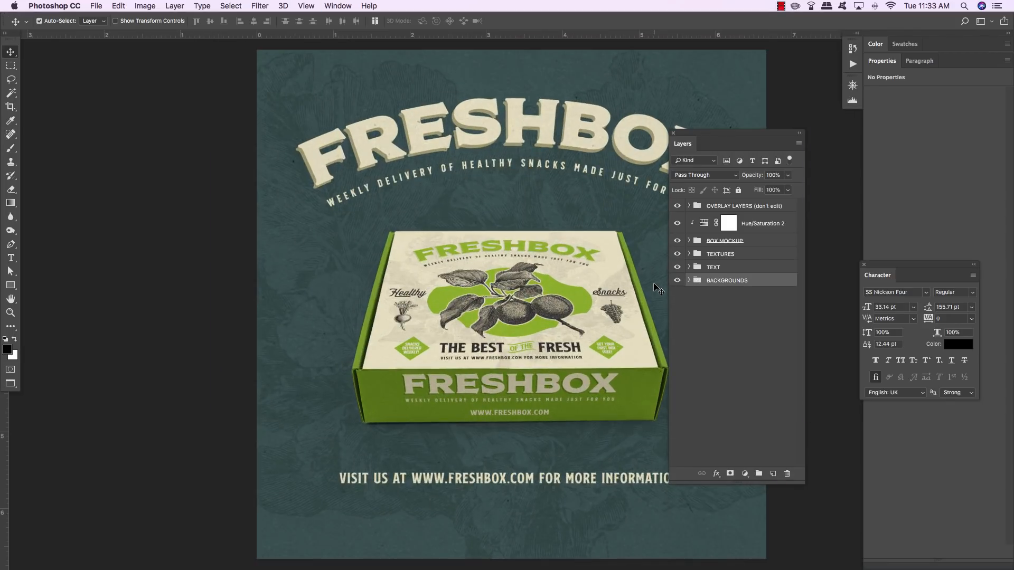
pyautogui.moveTo(718, 132); pyautogui.dragTo(954, 62)
pyautogui.moveTo(891, 266); pyautogui.dragTo(908, 254)
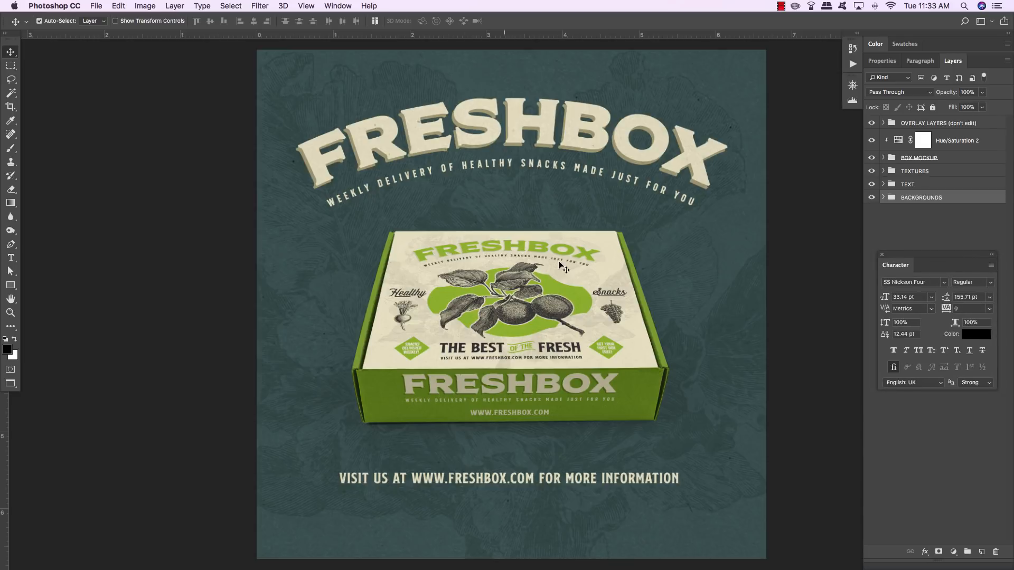
pyautogui.press('super')
pyautogui.press('super+minus')
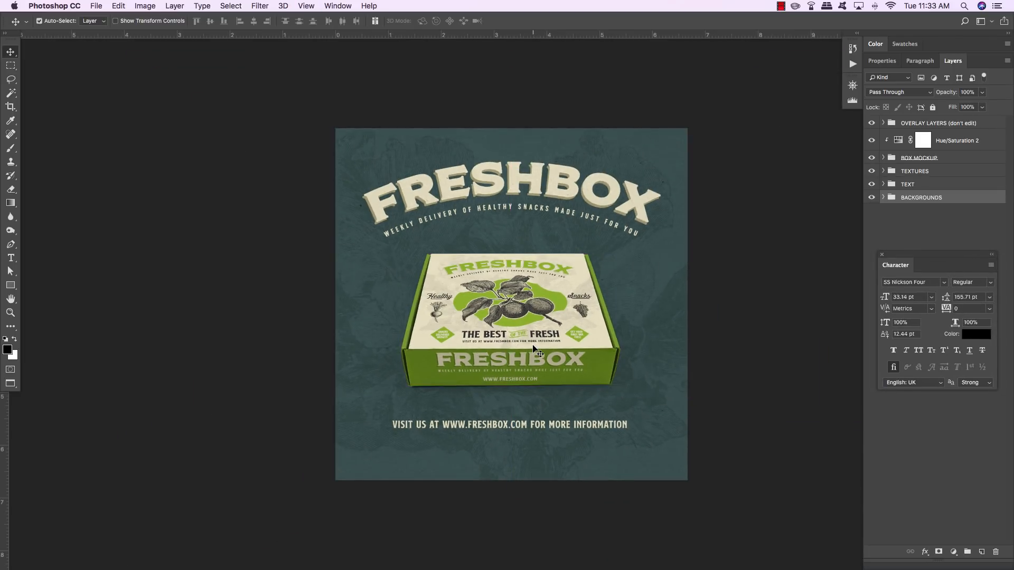